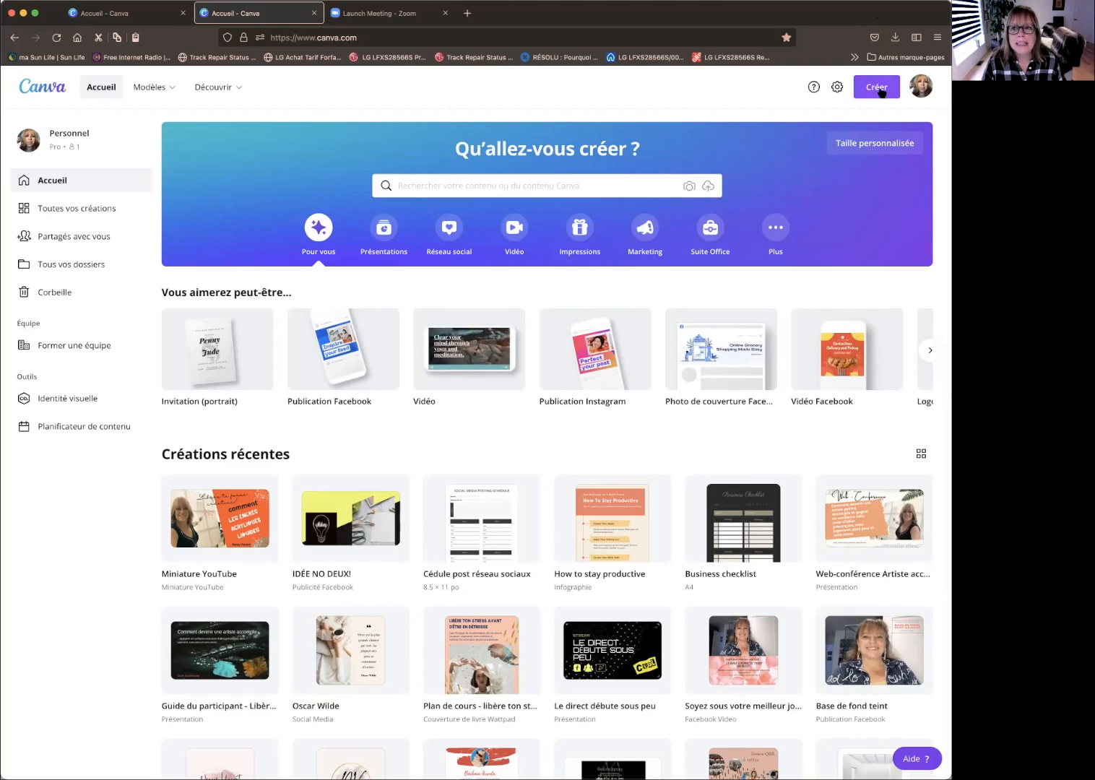
# - Create a new design of the type "Montage photo tableau d'ambiance", found by searching the design types for "tableau"
pyautogui.click(881, 90)
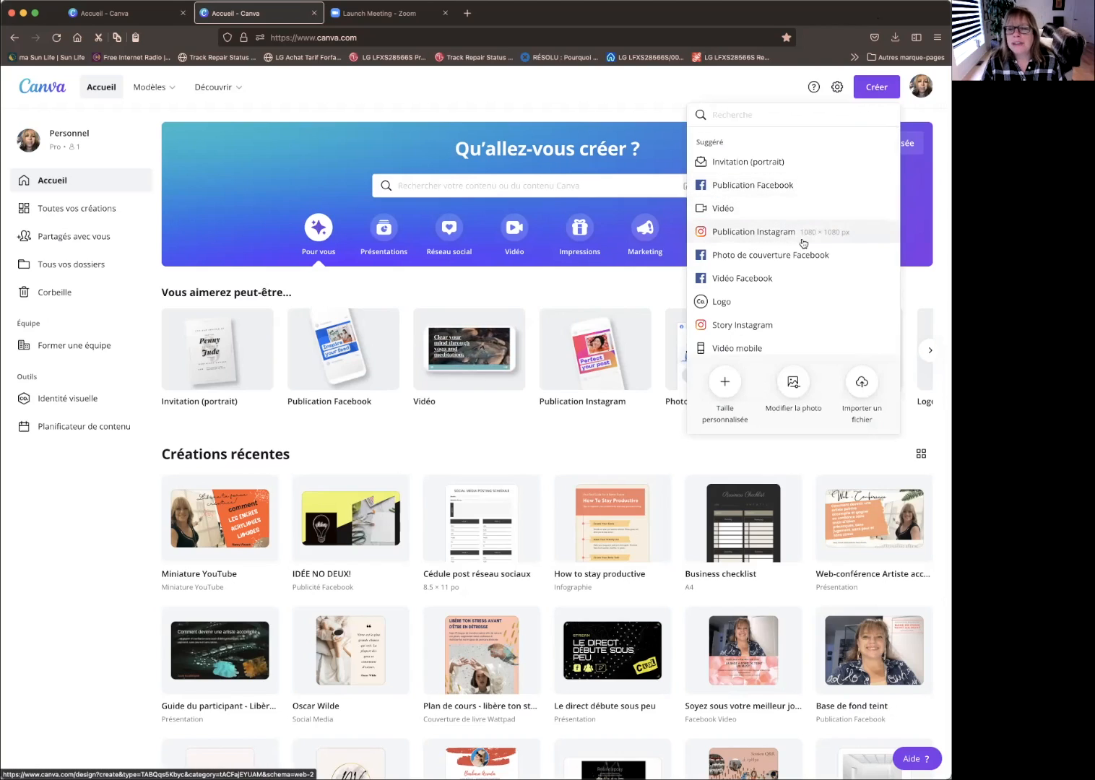
pyautogui.scroll(-5, 803, 244)
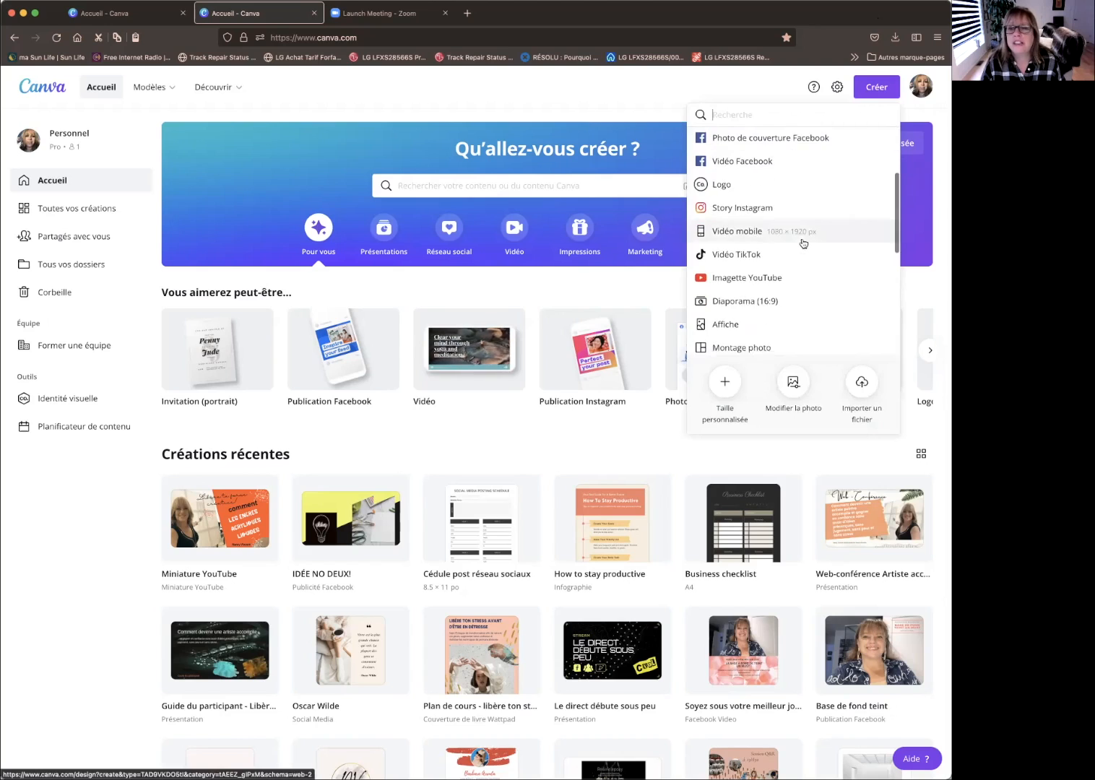
pyautogui.scroll(-3, 803, 243)
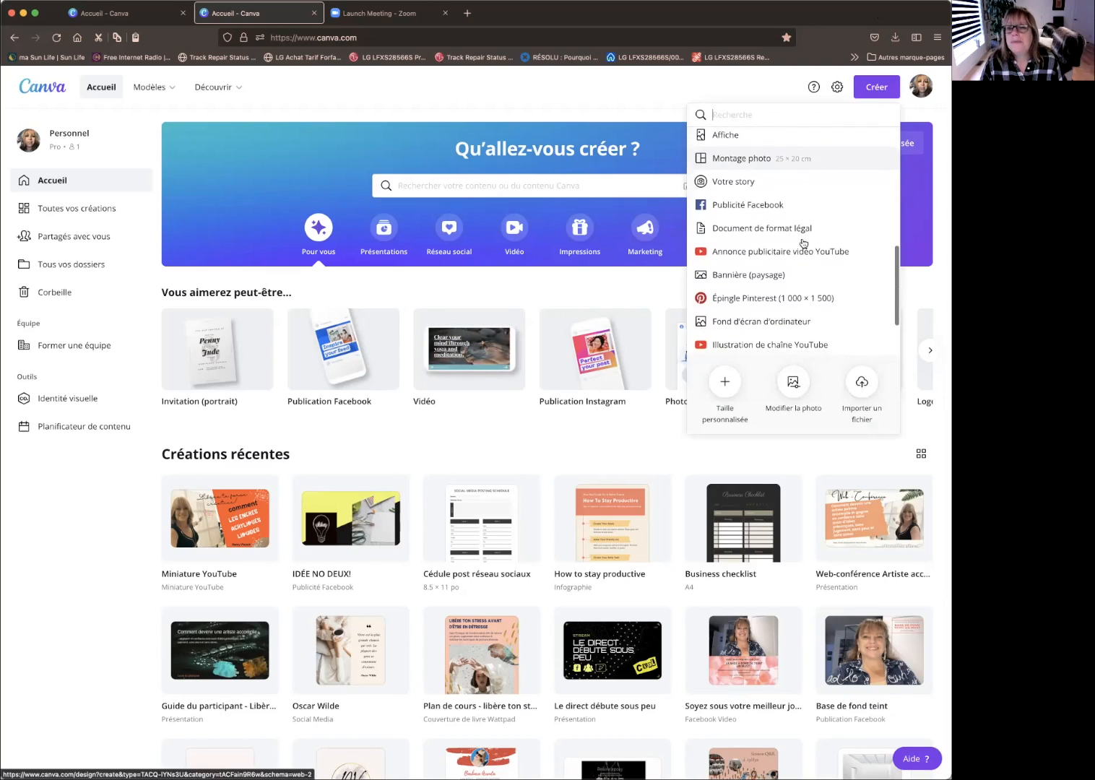
pyautogui.scroll(-1, 803, 243)
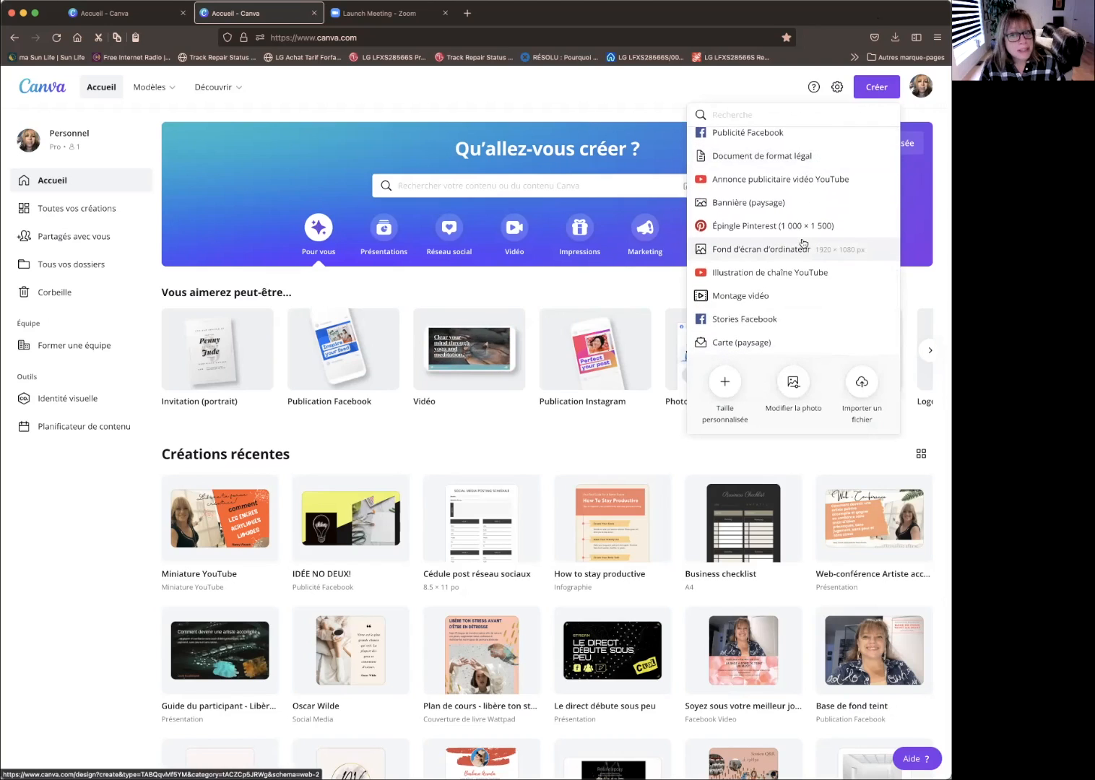
pyautogui.scroll(-1, 803, 244)
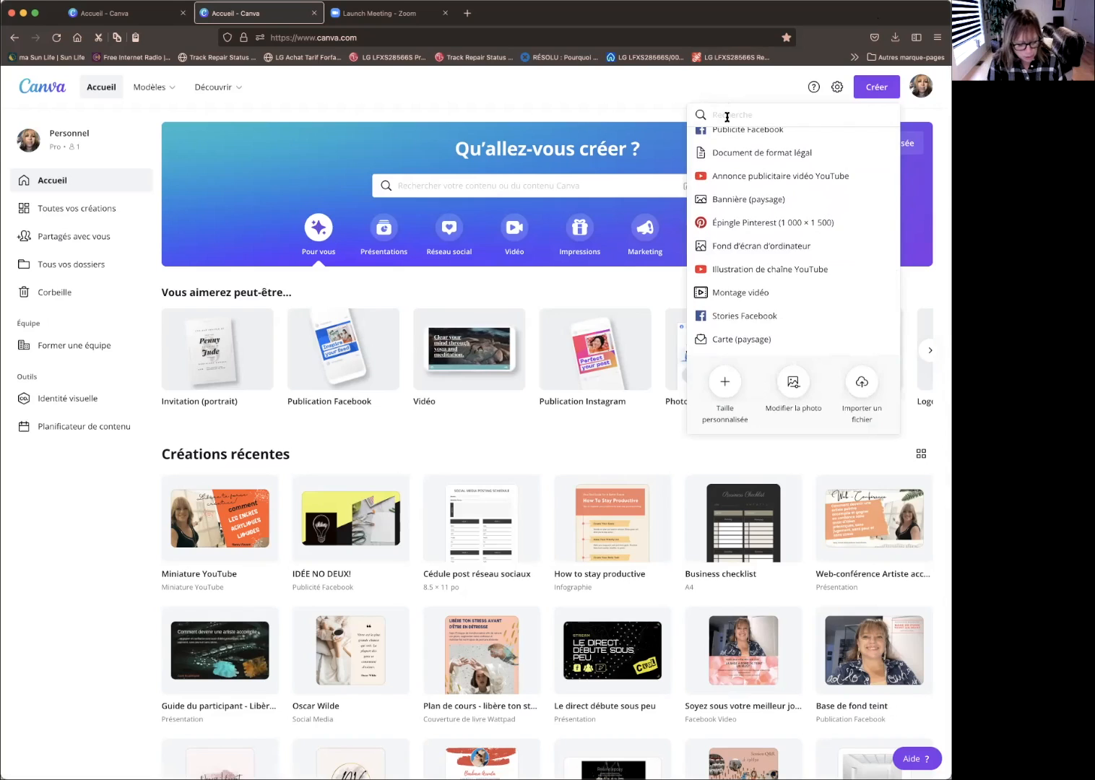
pyautogui.write('tableau')
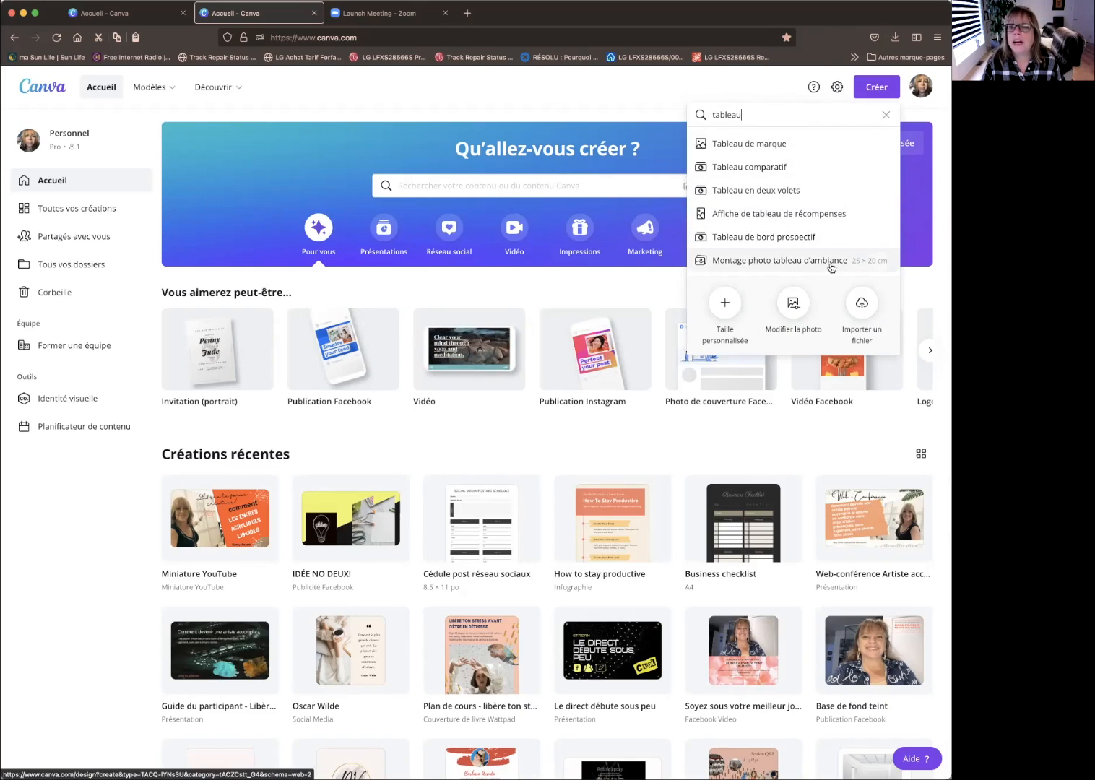
pyautogui.click(752, 264)
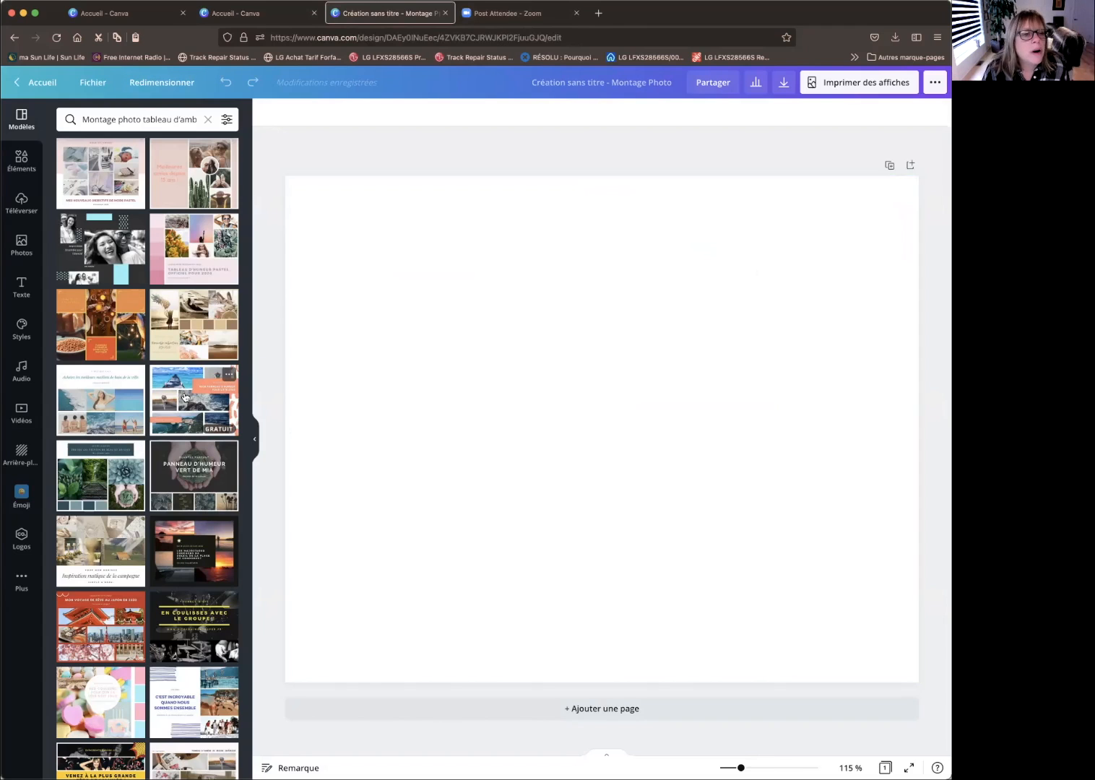
# - Look through the whole list of mood board photo collage templates to compare their layouts and styles
pyautogui.scroll(-2, 185, 397)
pyautogui.scroll(-3, 184, 396)
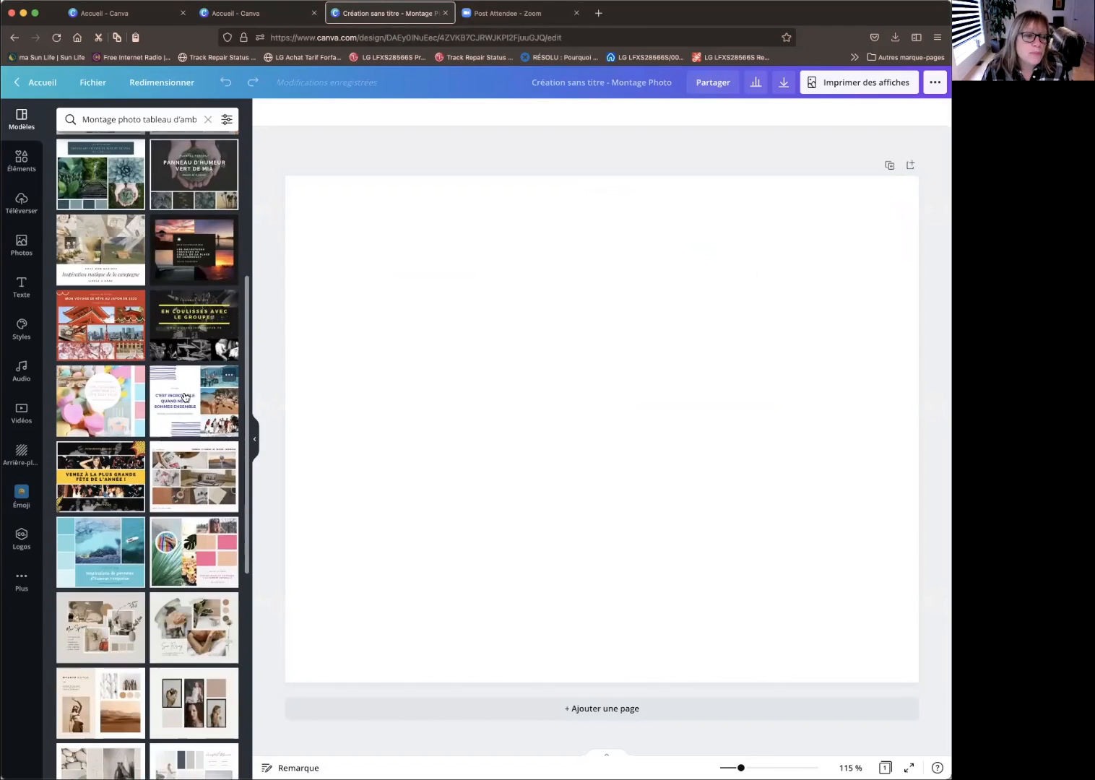
pyautogui.scroll(-4, 185, 396)
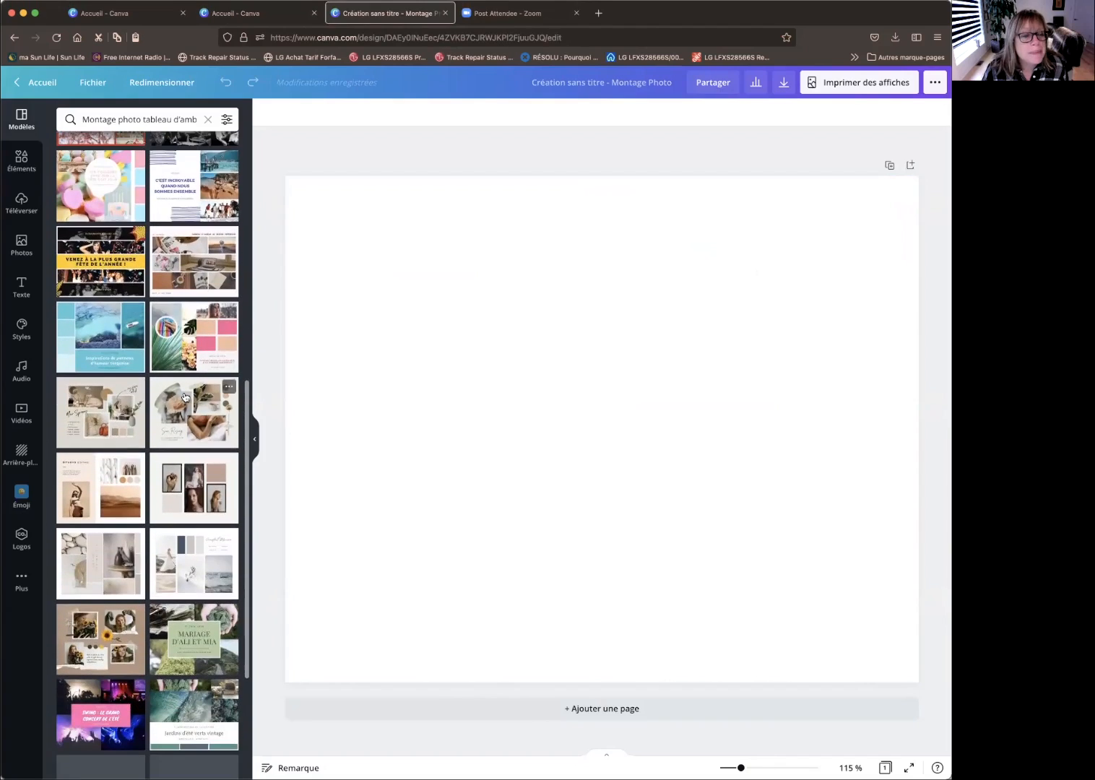
pyautogui.scroll(-3, 185, 397)
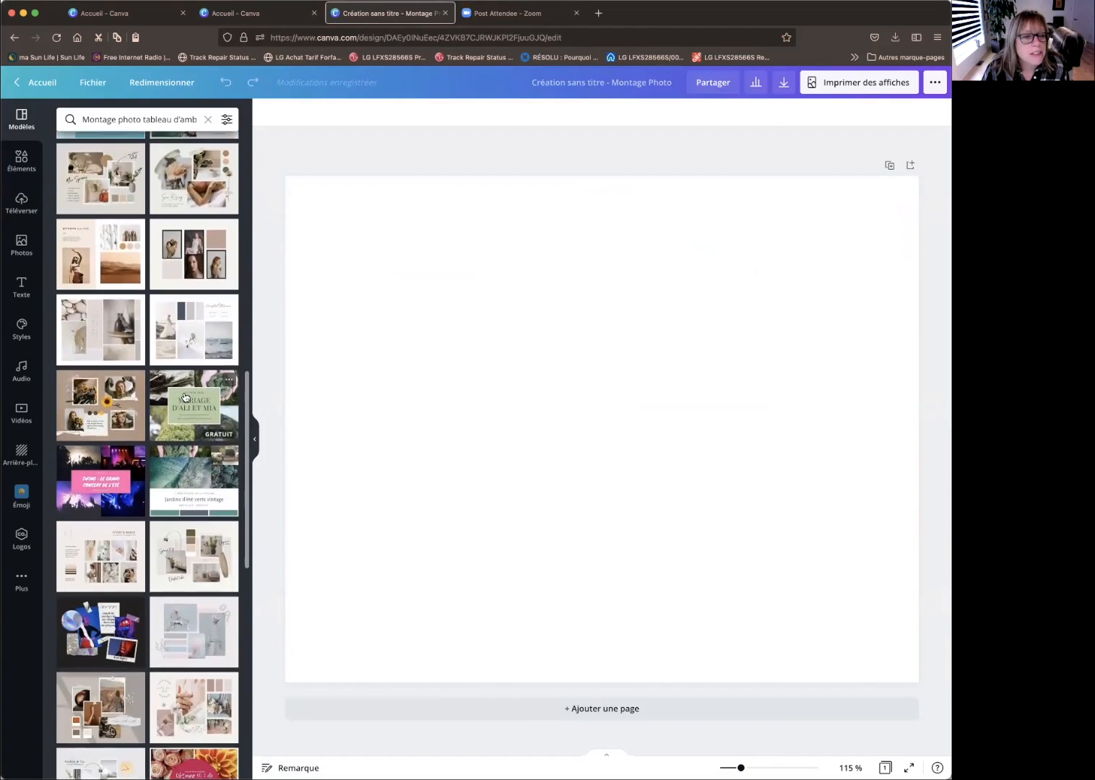
pyautogui.scroll(-1, 184, 397)
pyautogui.scroll(2, 185, 397)
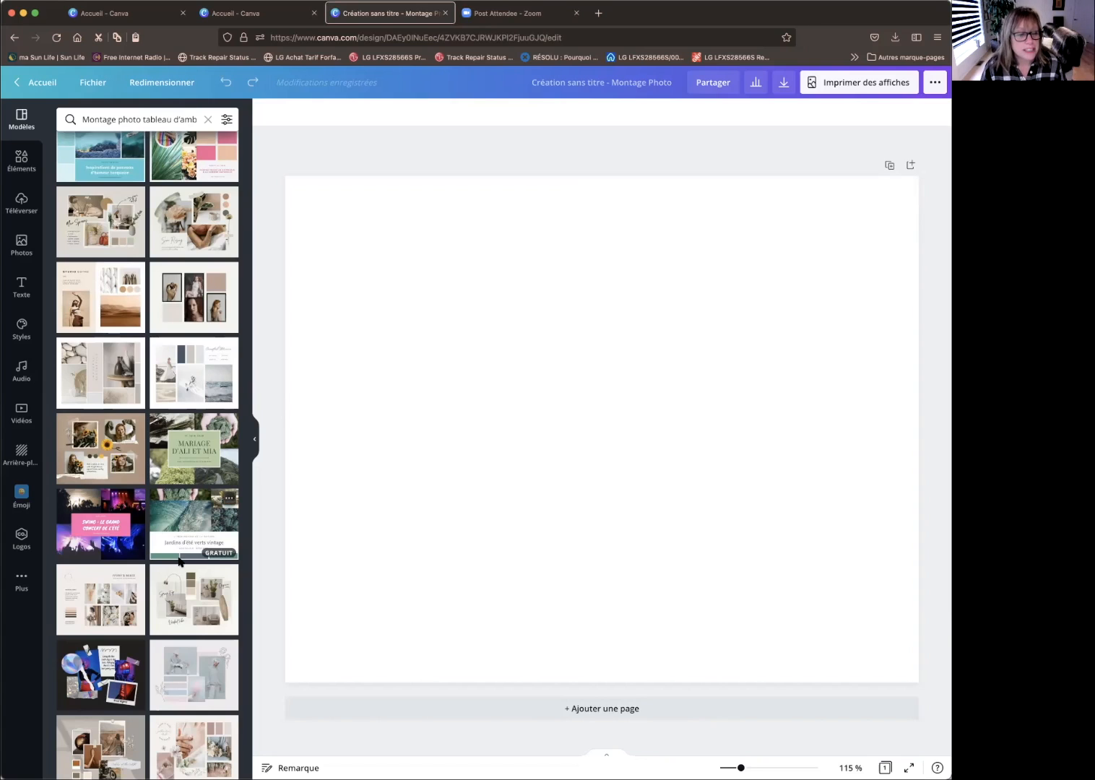
pyautogui.scroll(-5, 174, 535)
pyautogui.scroll(-6, 168, 527)
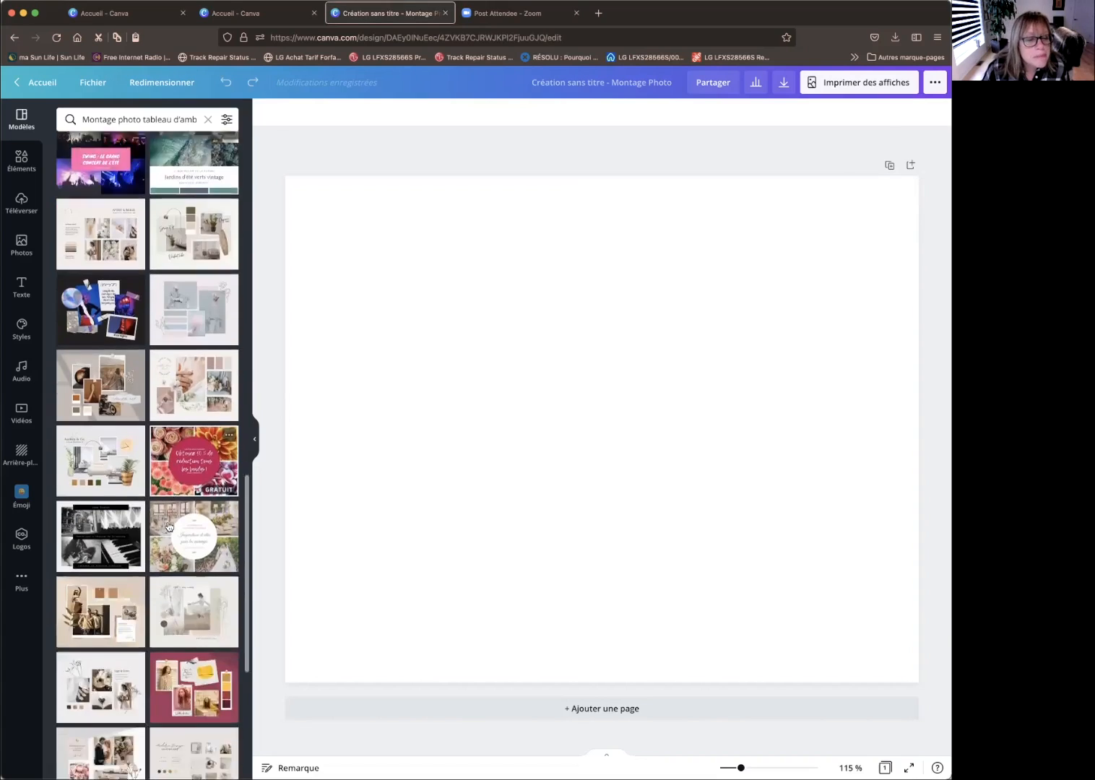
pyautogui.scroll(-8, 168, 526)
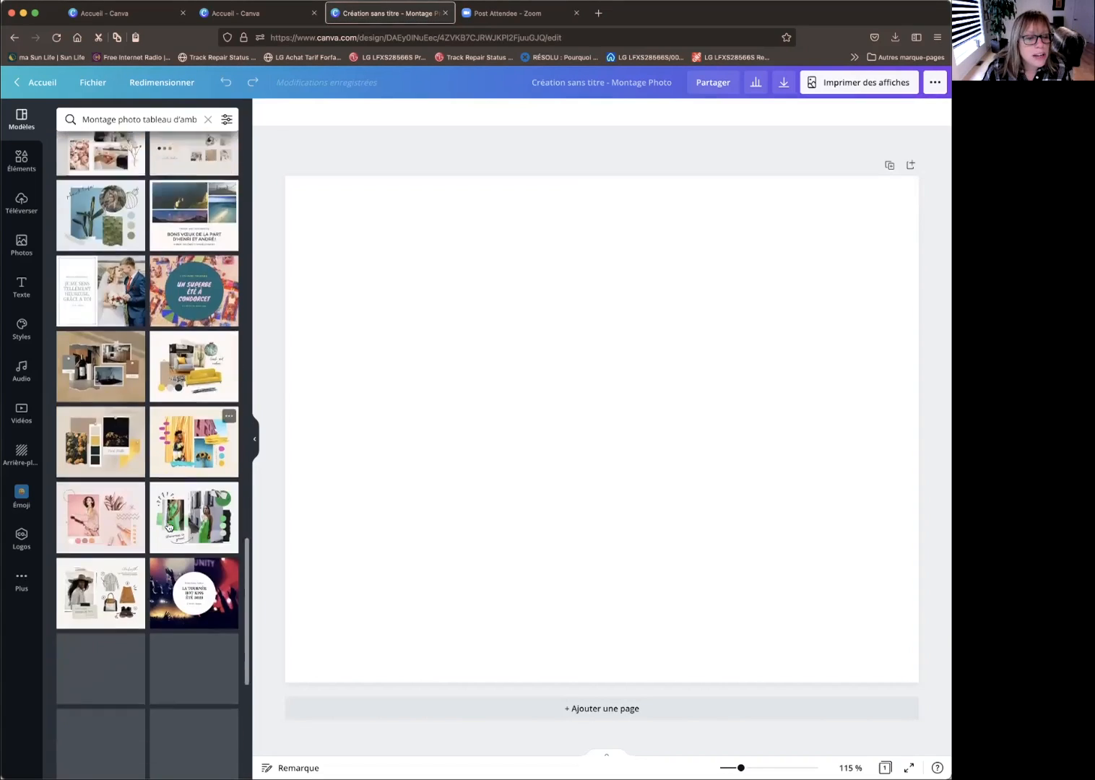
pyautogui.scroll(-7, 168, 525)
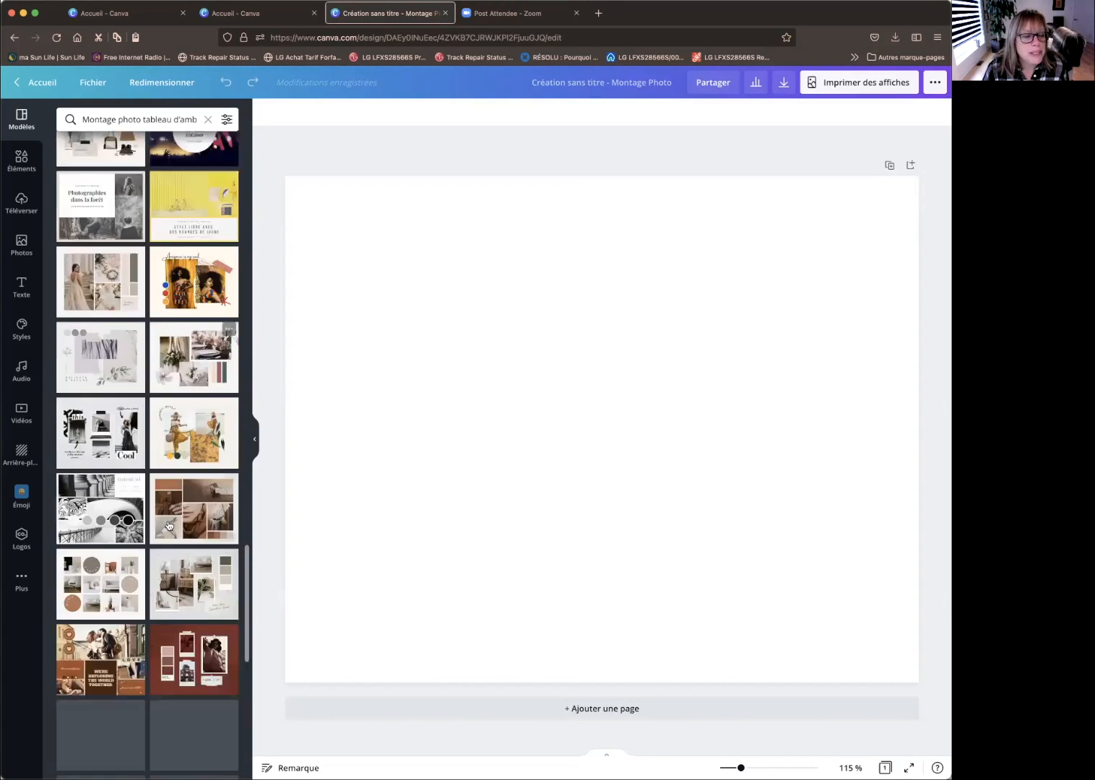
pyautogui.scroll(-3, 169, 525)
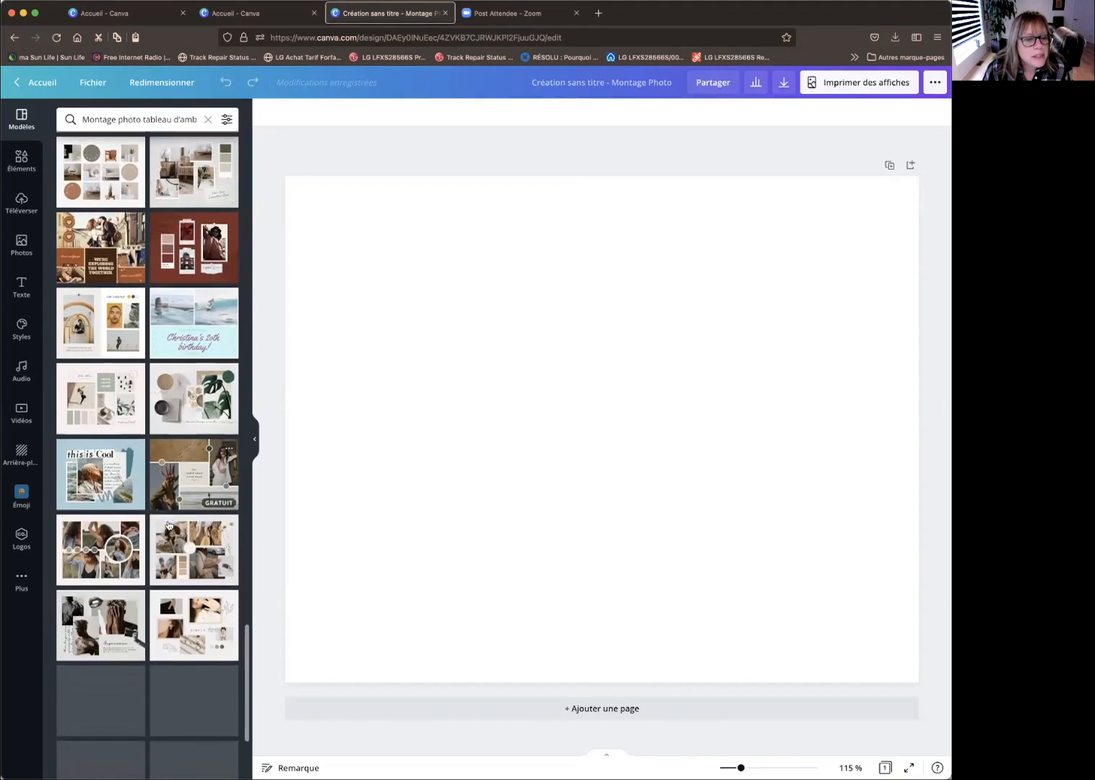
pyautogui.scroll(-8, 168, 525)
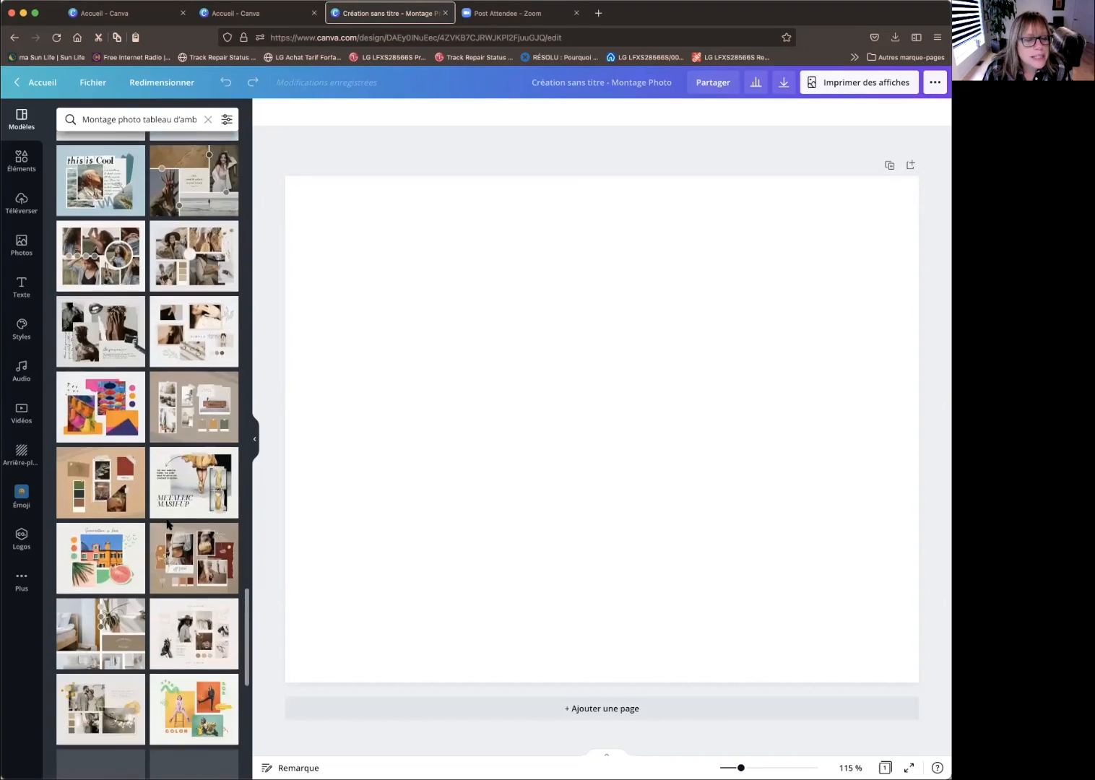
pyautogui.scroll(-5, 168, 525)
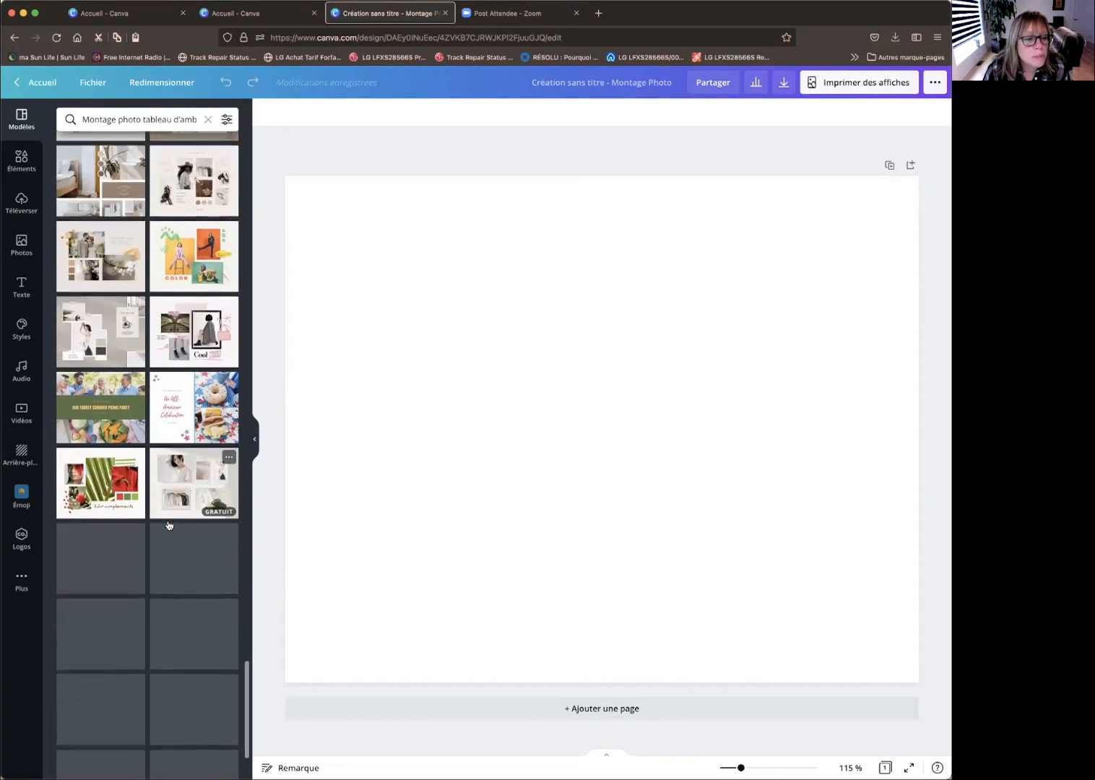
pyautogui.scroll(-6, 169, 525)
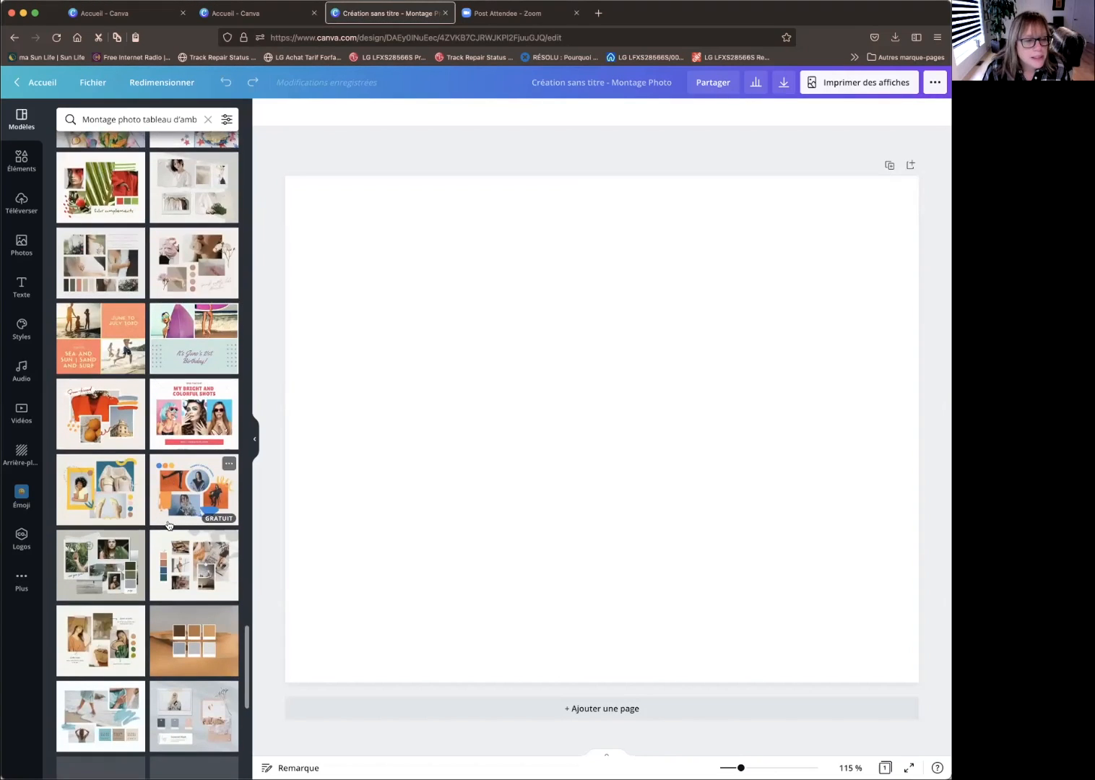
pyautogui.scroll(-4, 168, 525)
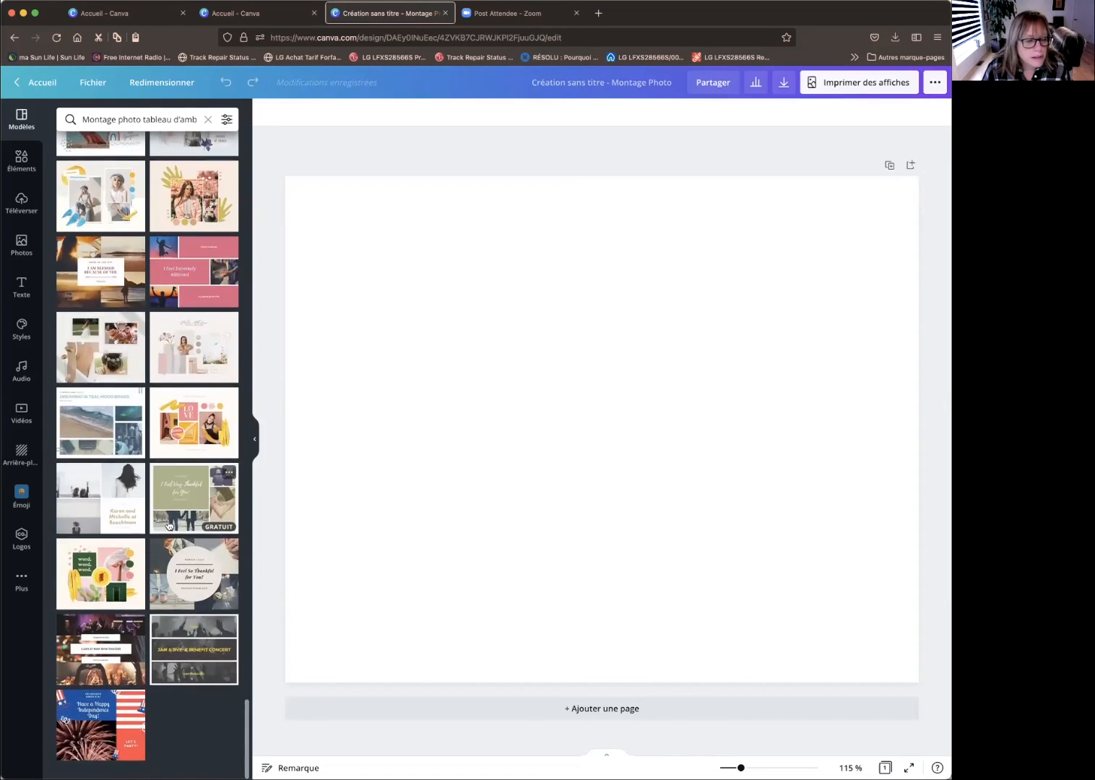
pyautogui.scroll(20, 169, 525)
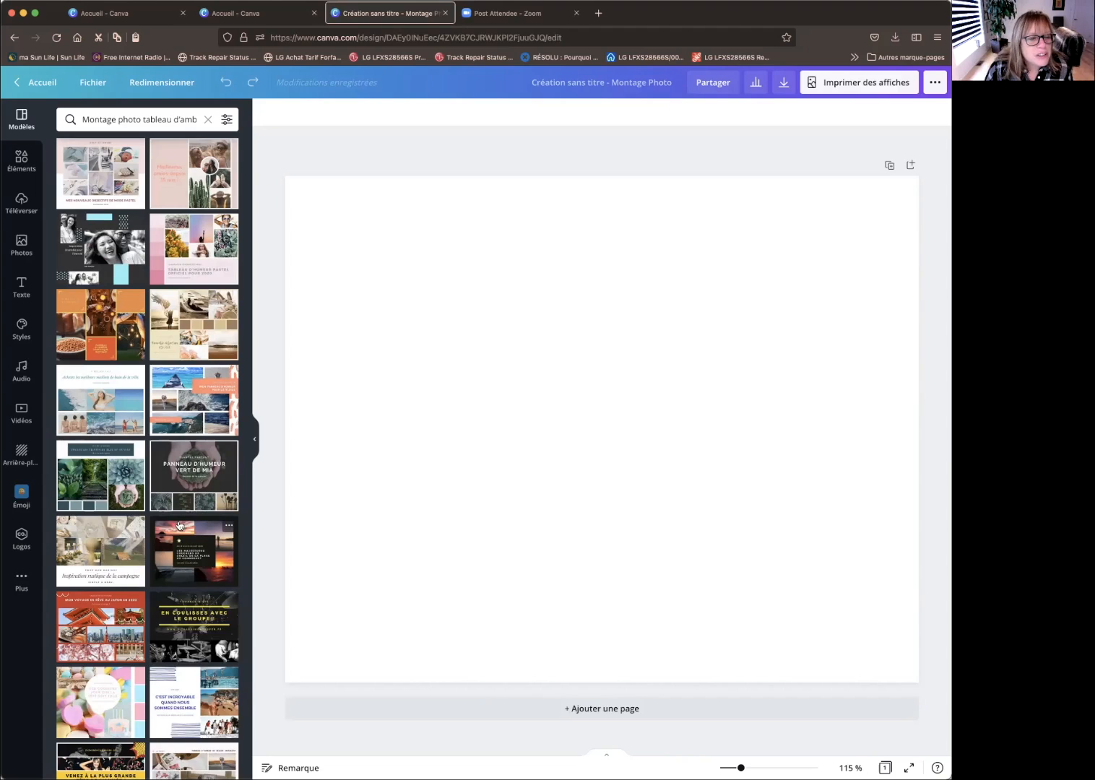
# - Apply the beige "Natural Aesthetics" mood board template with pebbles and vases to the blank page
pyautogui.scroll(-3, 184, 526)
pyautogui.scroll(-5, 186, 526)
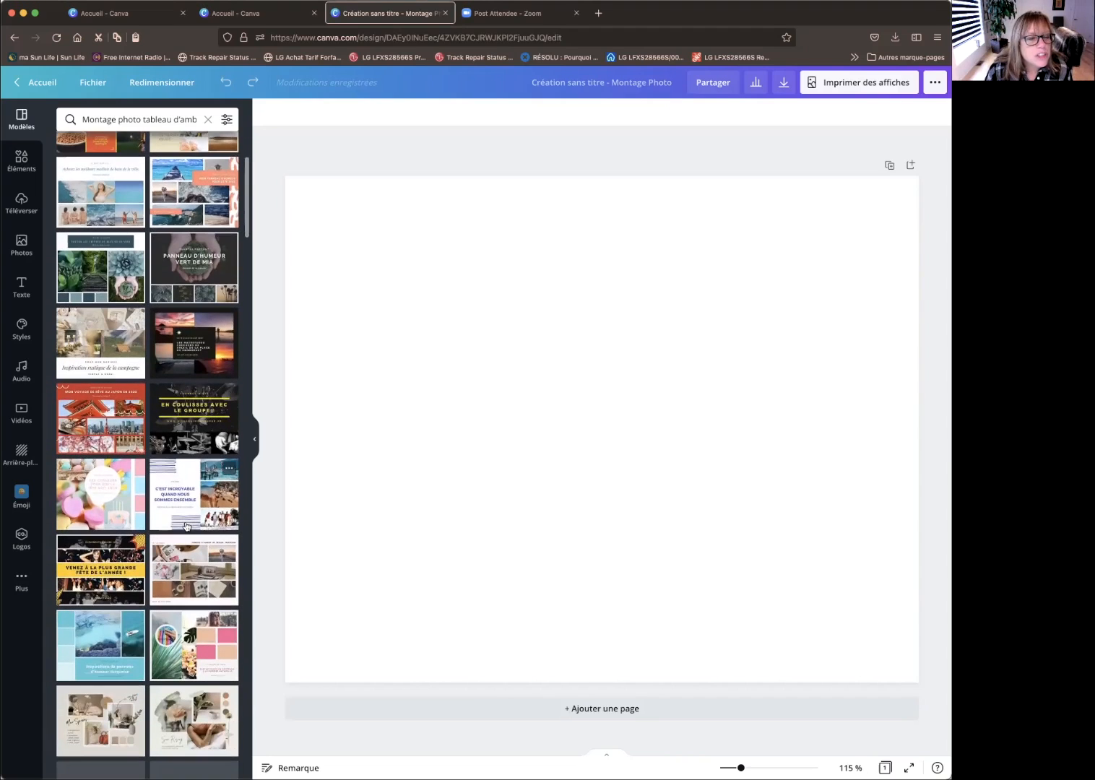
pyautogui.scroll(-4, 186, 526)
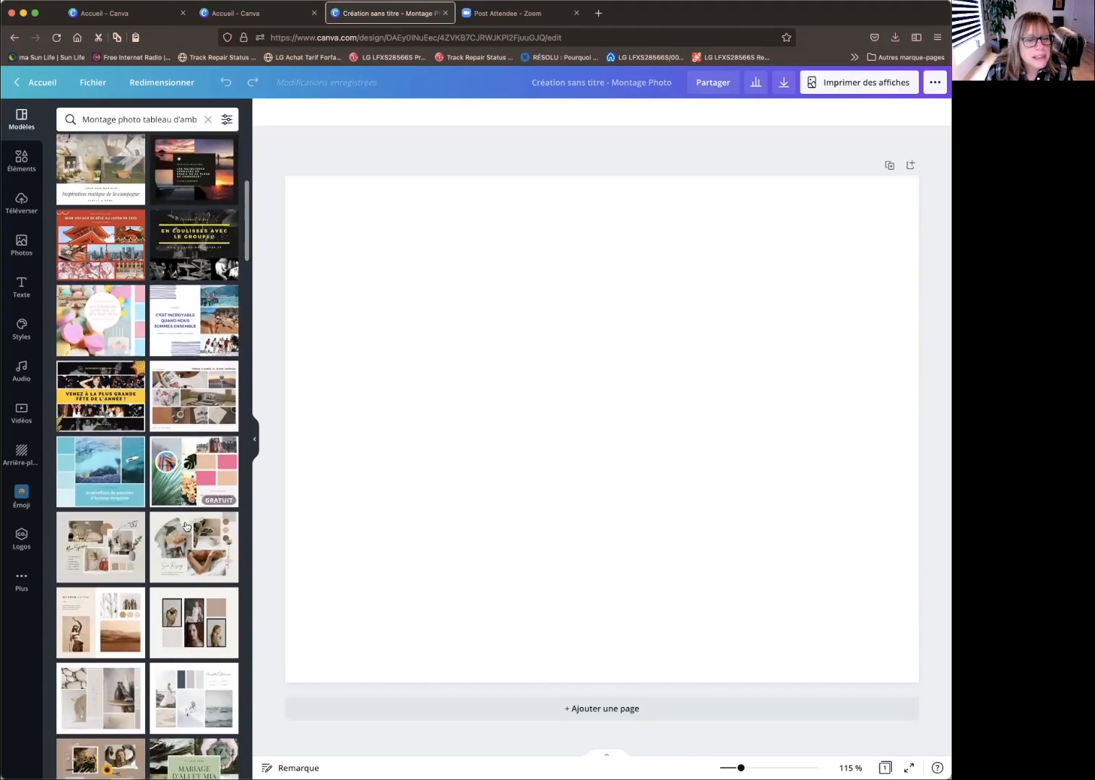
pyautogui.scroll(-2, 186, 526)
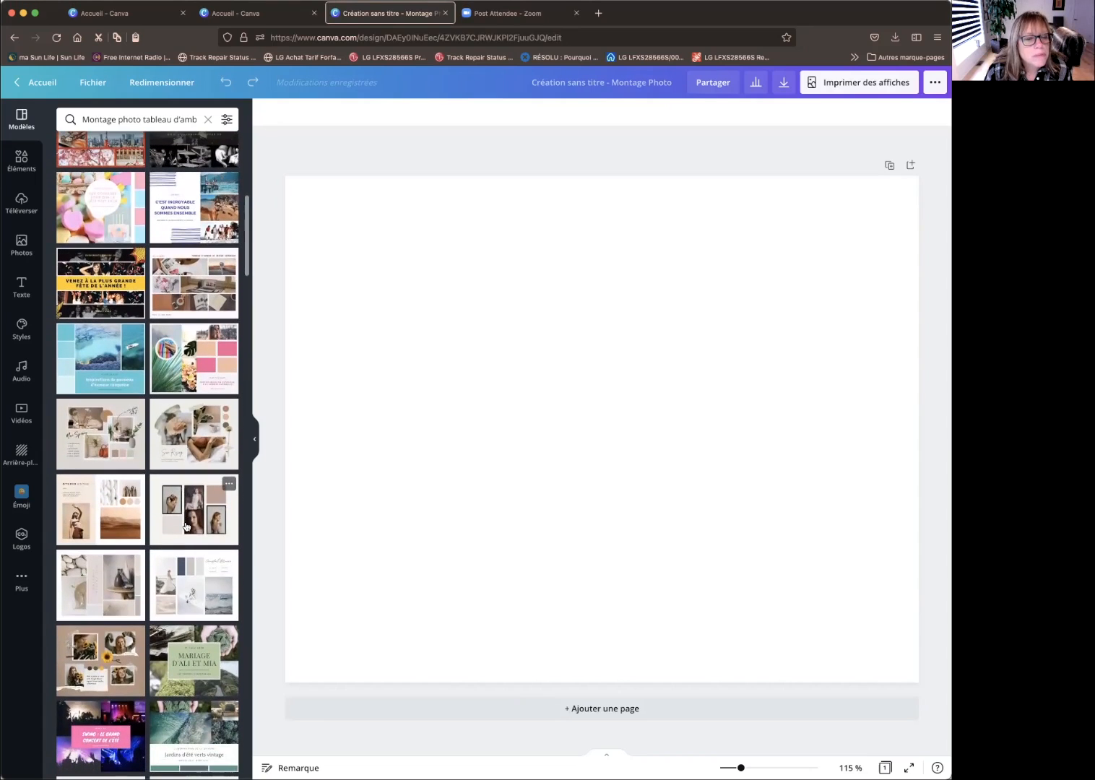
pyautogui.scroll(-1, 185, 526)
pyautogui.click(96, 542)
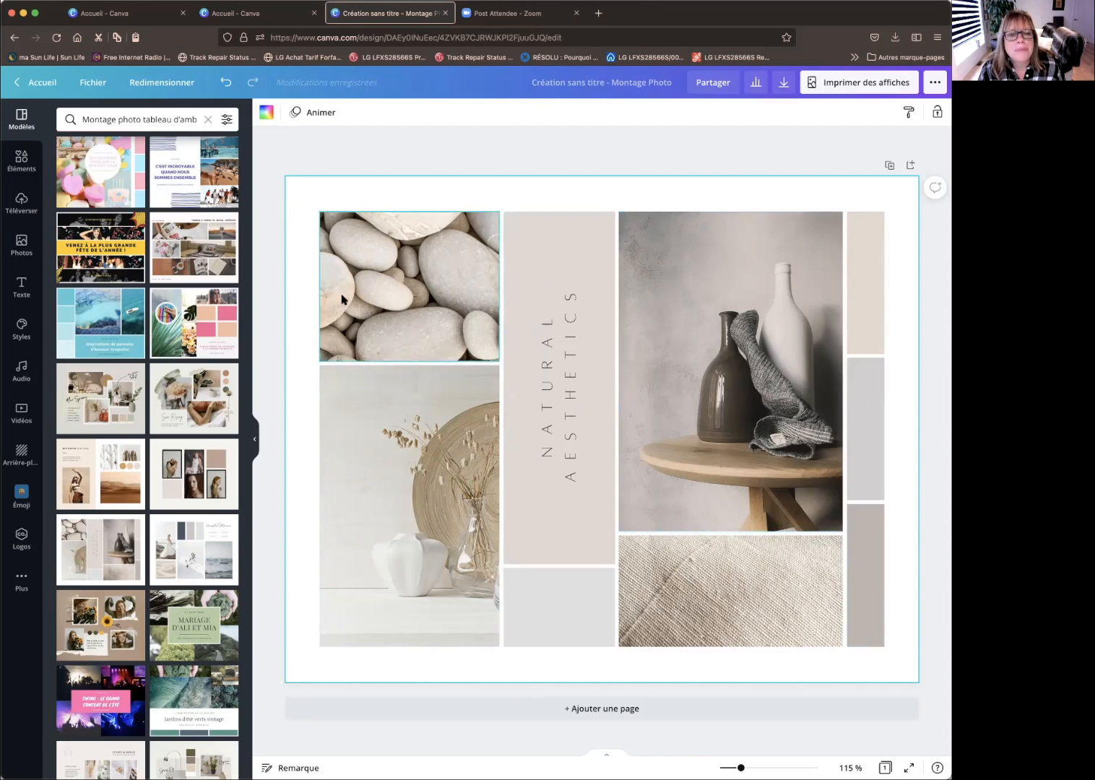
# - Find stock photos under the suggested keyword "Champagne" and add the one with two flutes and golden lights to the page
pyautogui.click(416, 288)
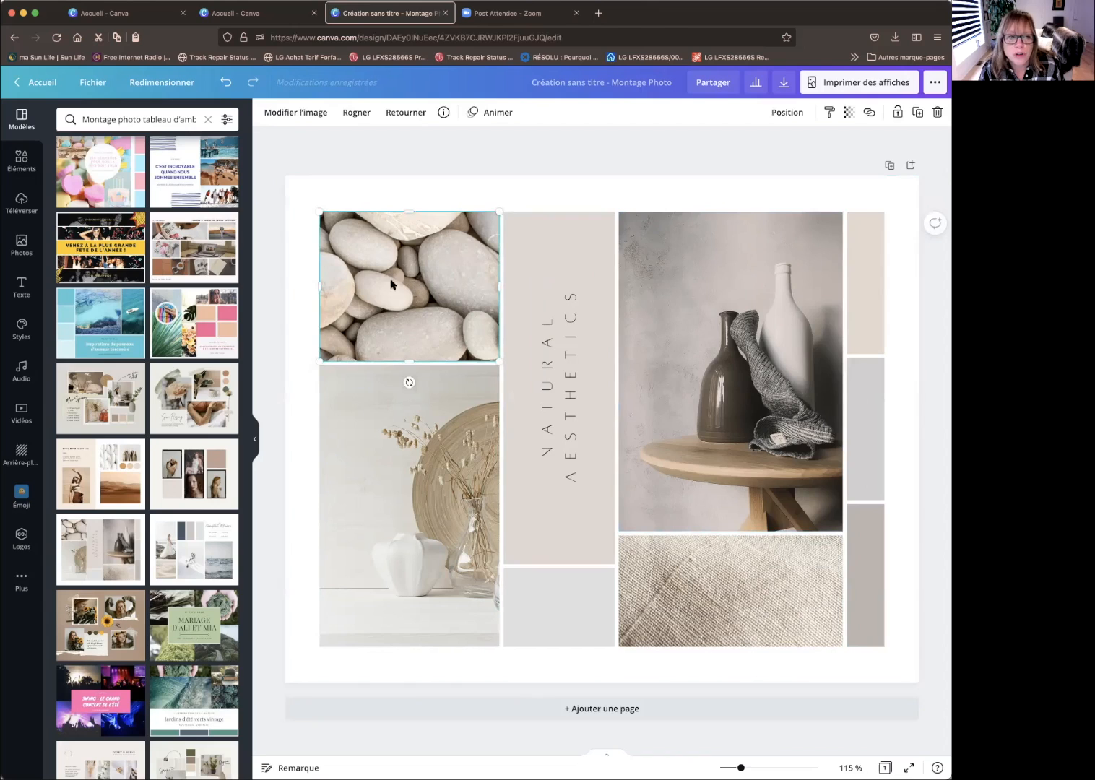
pyautogui.click(21, 243)
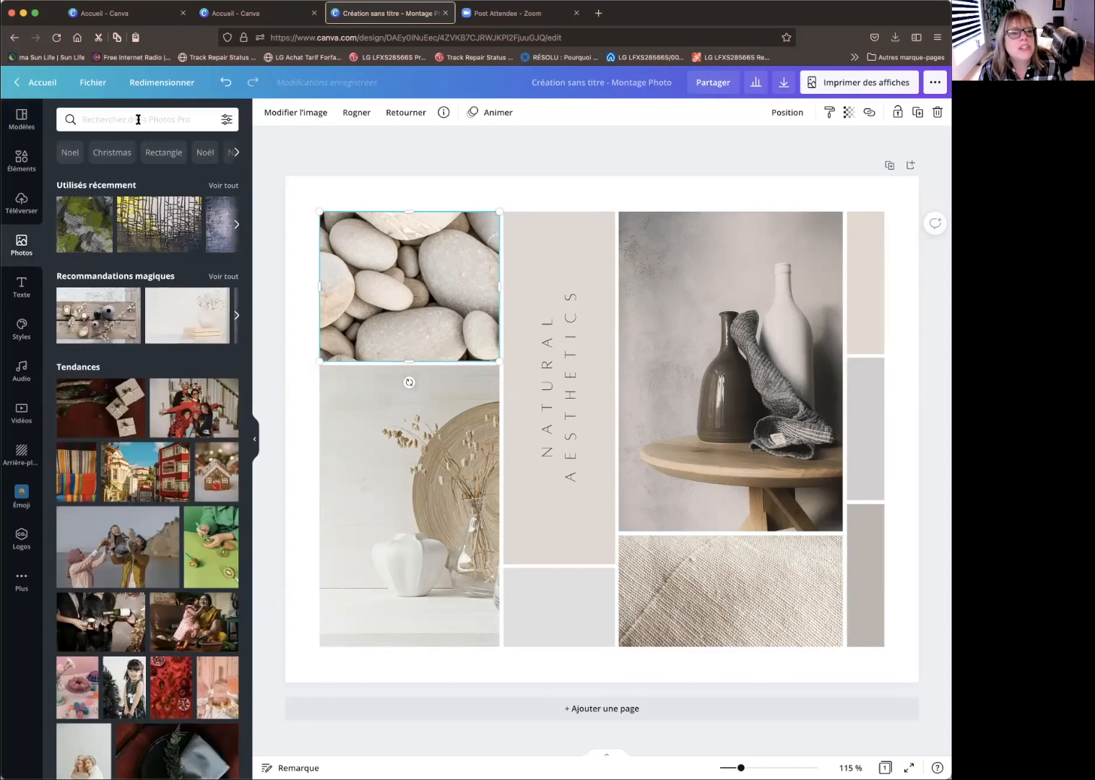
pyautogui.click(236, 153)
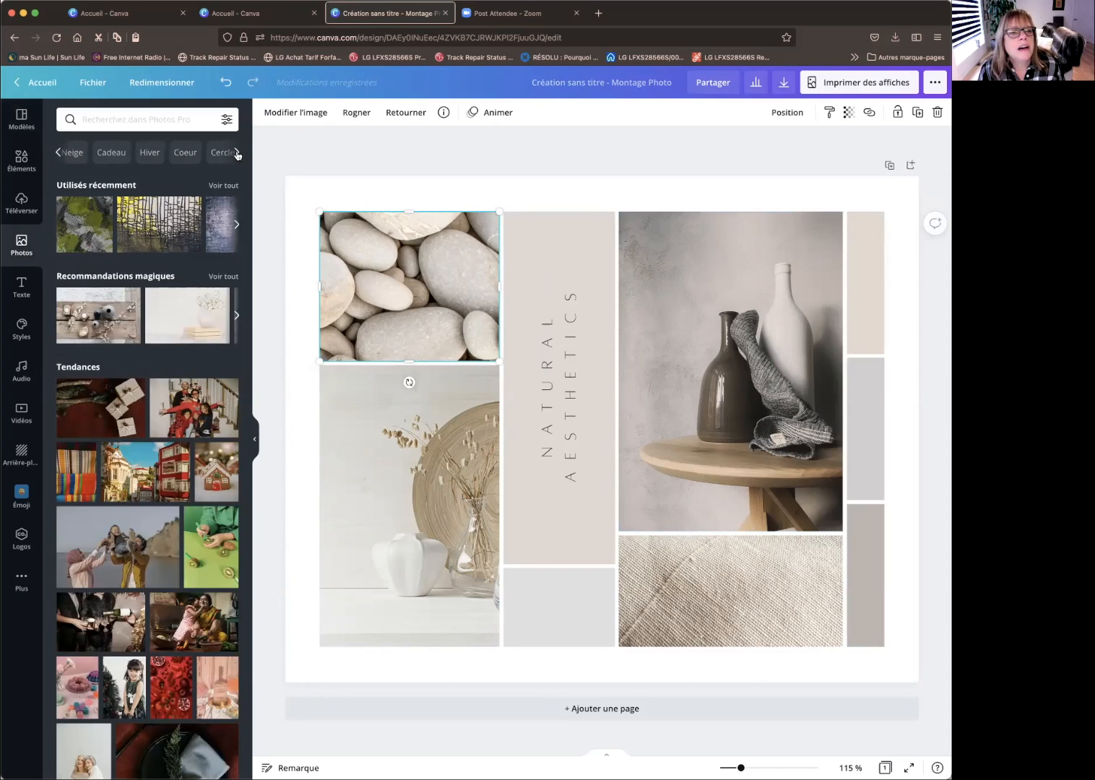
pyautogui.click(237, 152)
pyautogui.click(236, 153)
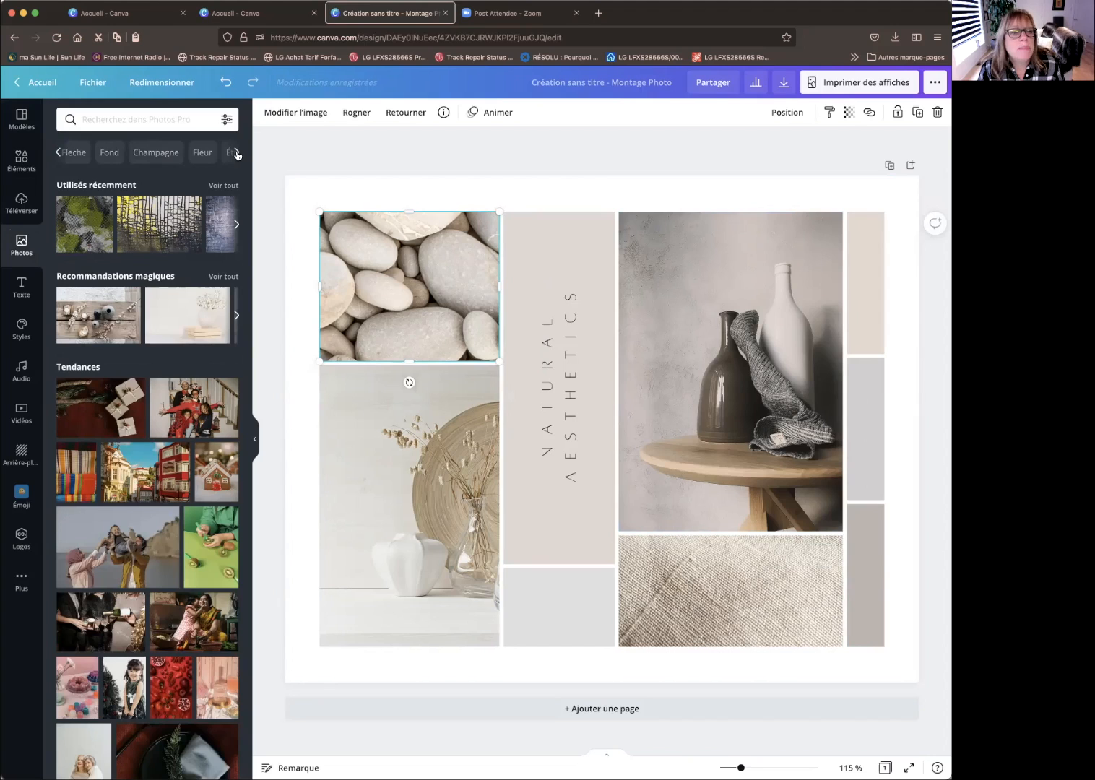
pyautogui.click(156, 152)
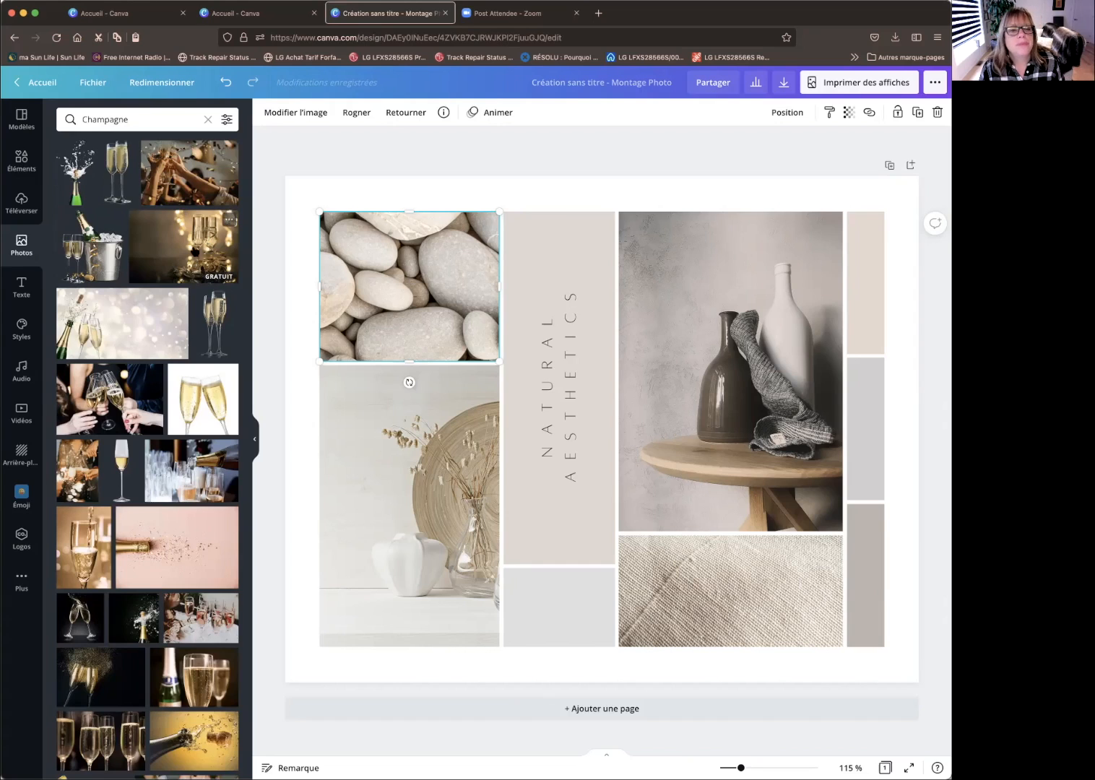
pyautogui.click(205, 246)
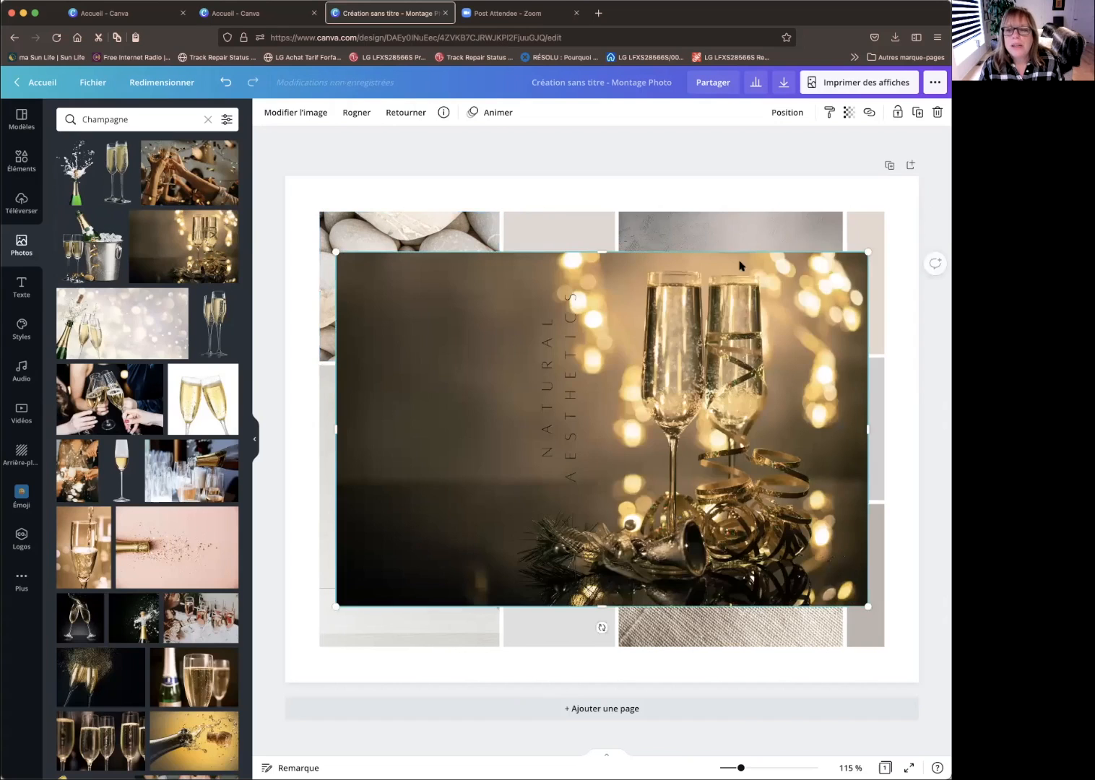
# - Shrink the champagne photo to roughly the pebble photo's size and move it aside over the vertical title block
pyautogui.moveTo(867, 253); pyautogui.dragTo(580, 443)
pyautogui.moveTo(462, 518); pyautogui.dragTo(491, 350)
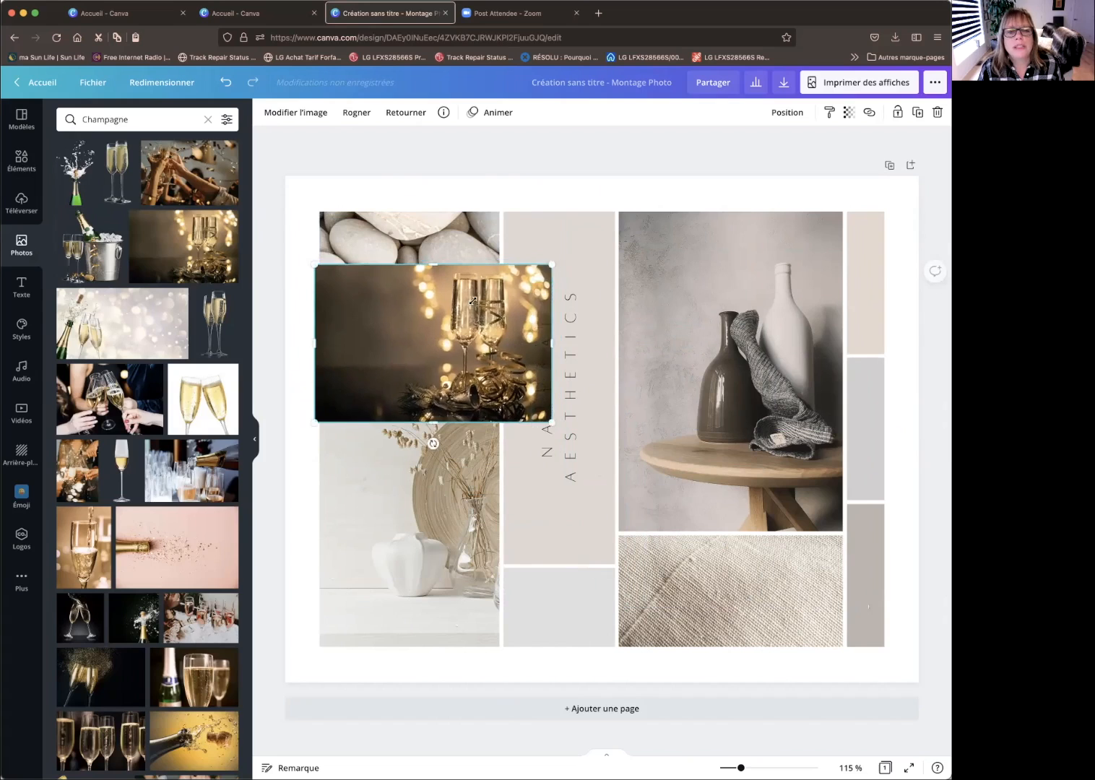
pyautogui.moveTo(552, 265); pyautogui.dragTo(477, 313)
pyautogui.moveTo(391, 331); pyautogui.dragTo(582, 310)
# - Delete the pebble photo and fit the champagne photo into its empty spot, matching the width of the column
pyautogui.click(400, 279)
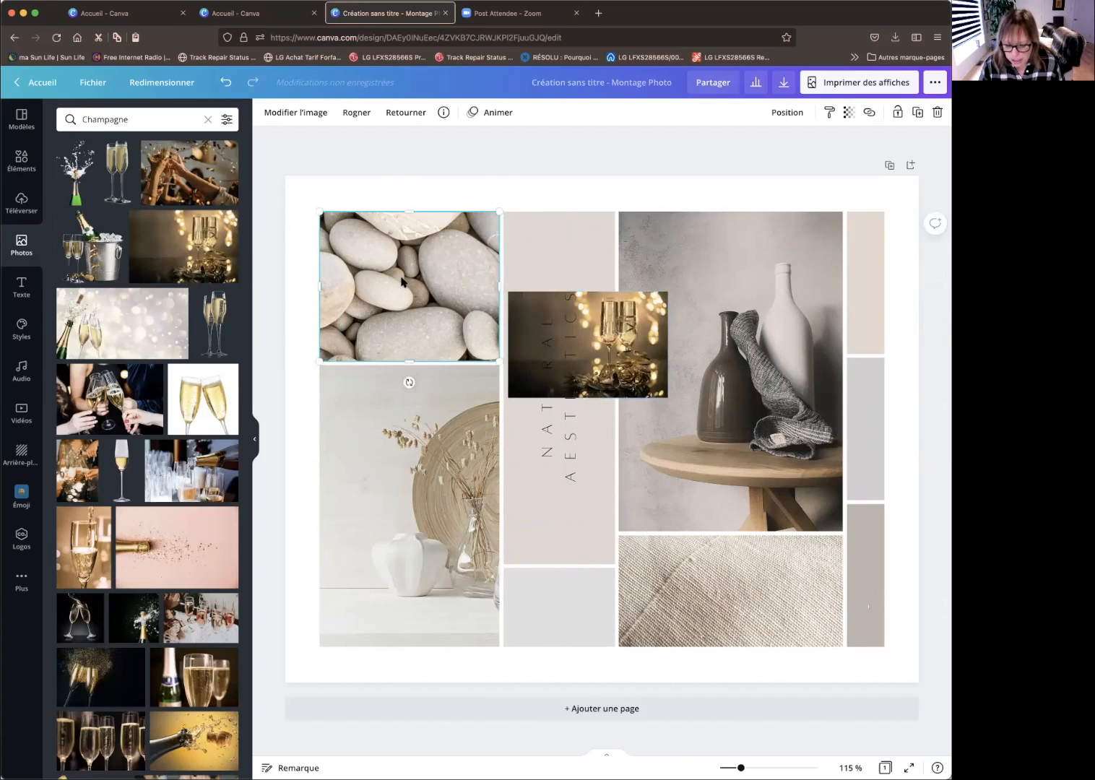
pyautogui.press('Delete')
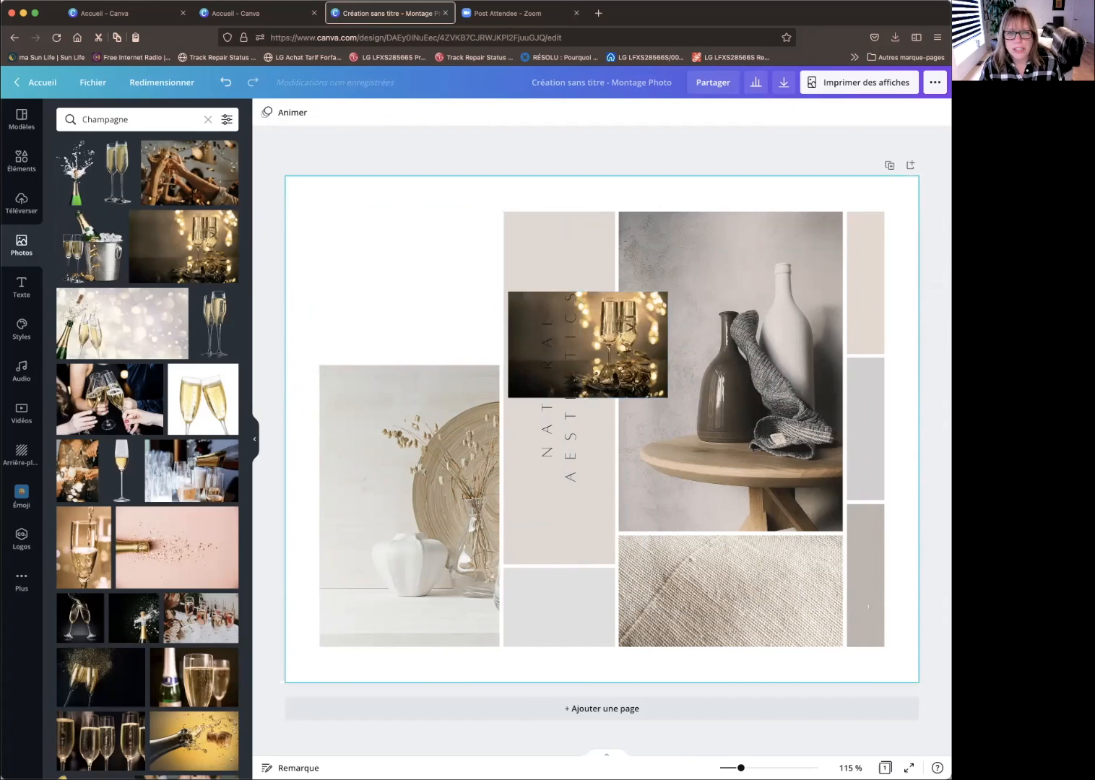
pyautogui.moveTo(611, 311); pyautogui.dragTo(418, 229)
pyautogui.moveTo(488, 322); pyautogui.dragTo(500, 322)
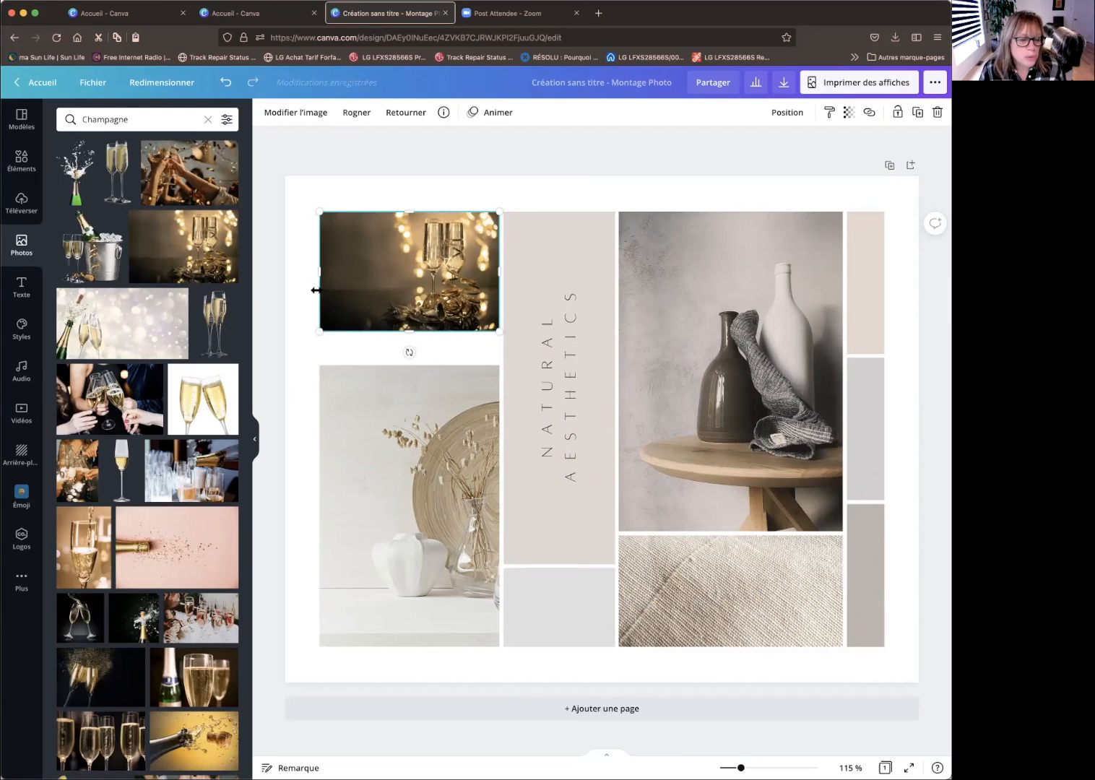
pyautogui.scroll(-6, 161, 343)
pyautogui.scroll(3, 160, 343)
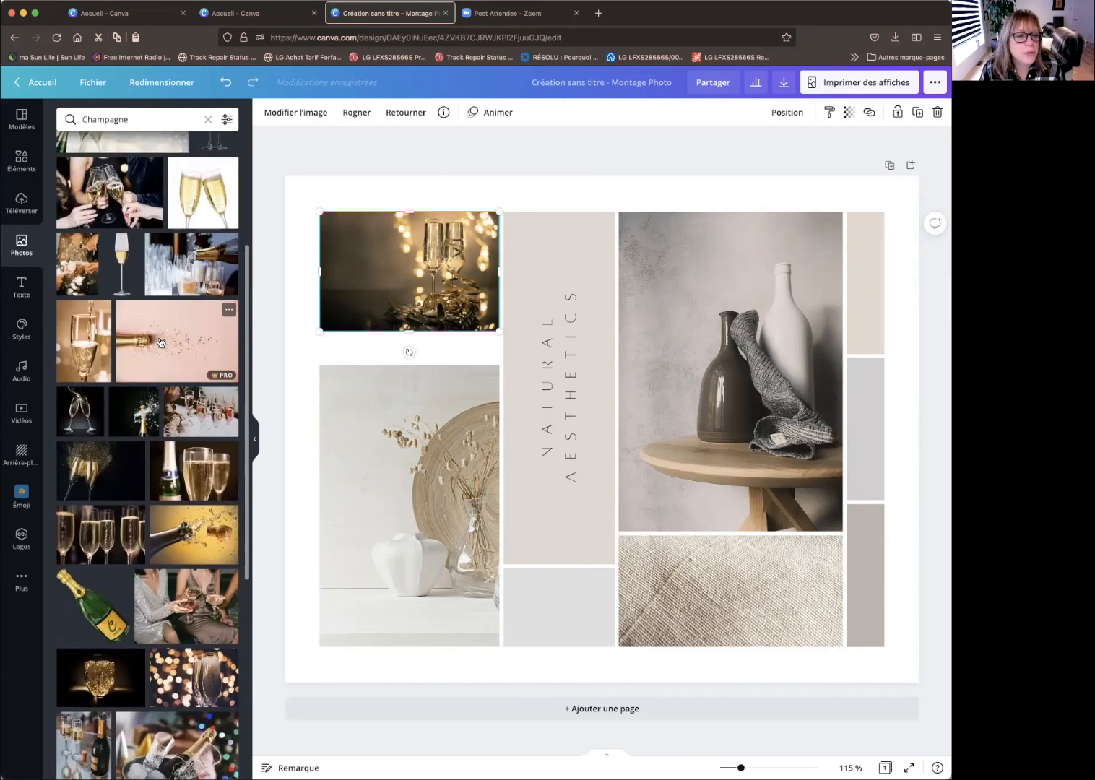
pyautogui.scroll(-1, 160, 343)
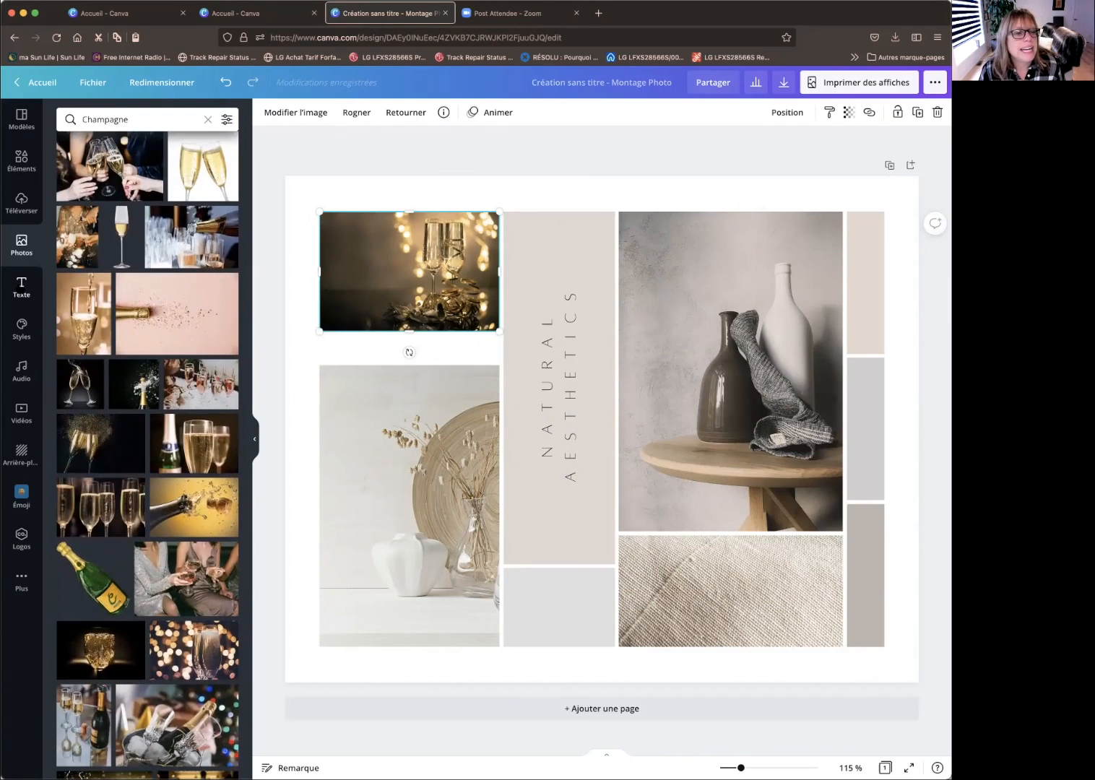
# - Add the "14 Recettes pour la Saint-Valentin" font combination to the page and replace its large number with 2022
pyautogui.click(21, 288)
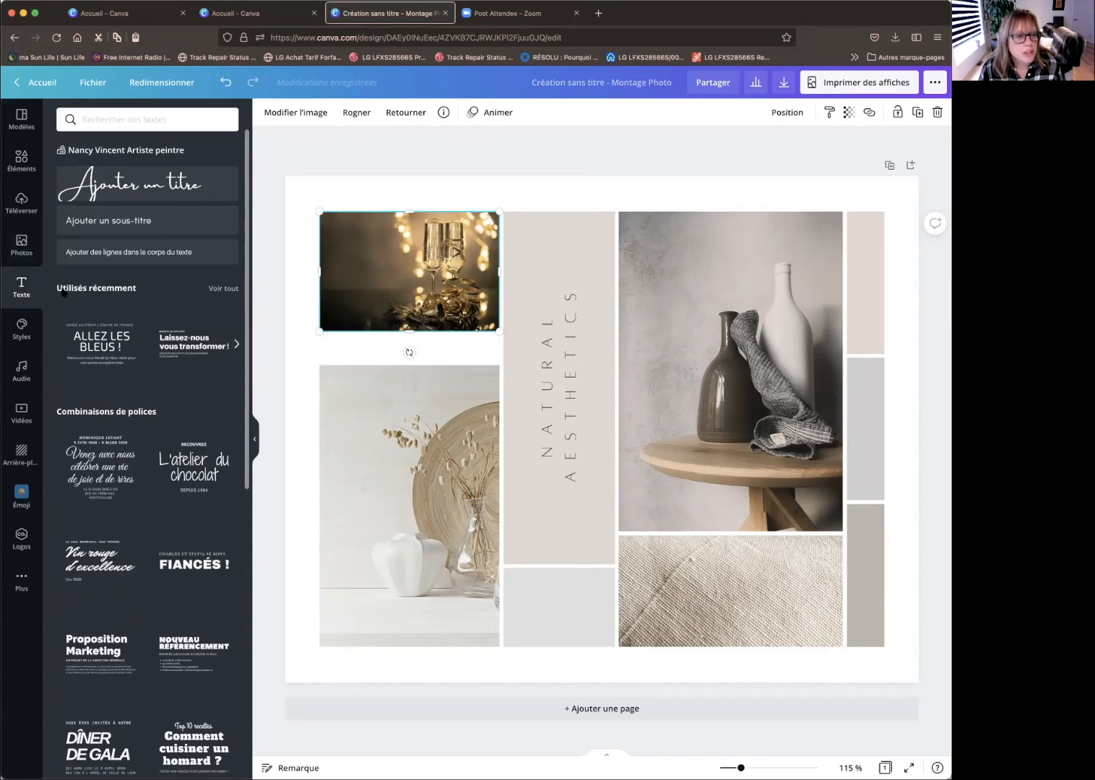
pyautogui.scroll(-10, 153, 395)
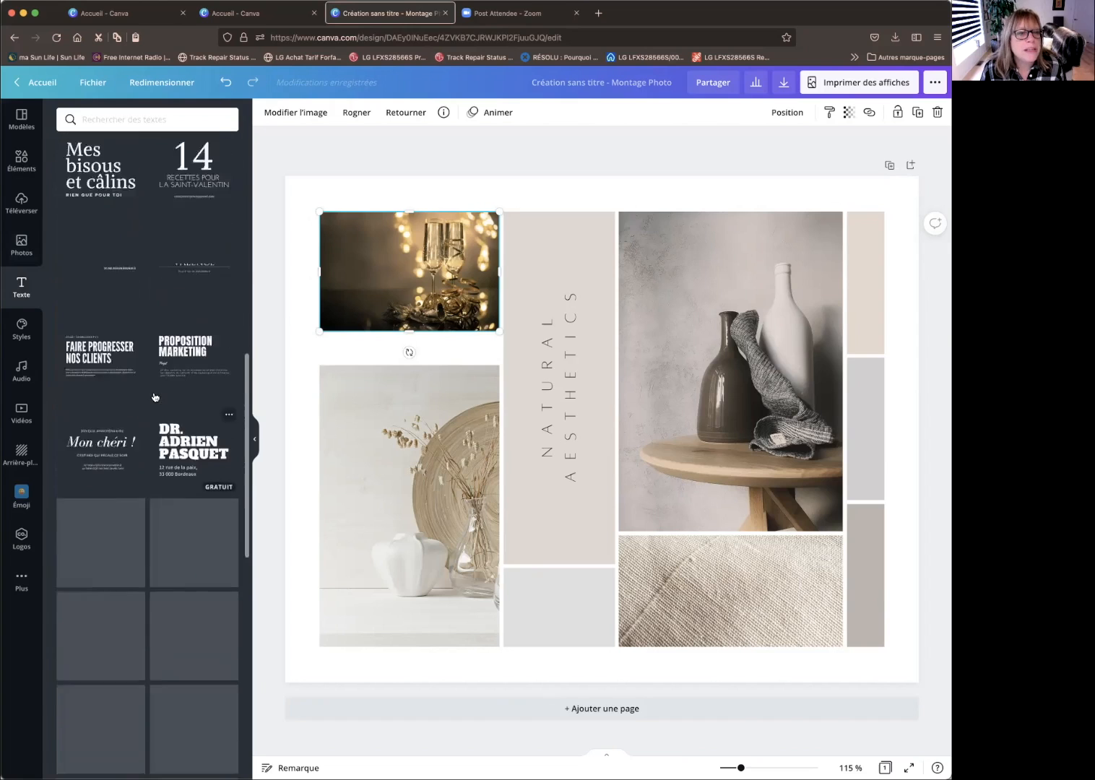
pyautogui.scroll(2, 195, 303)
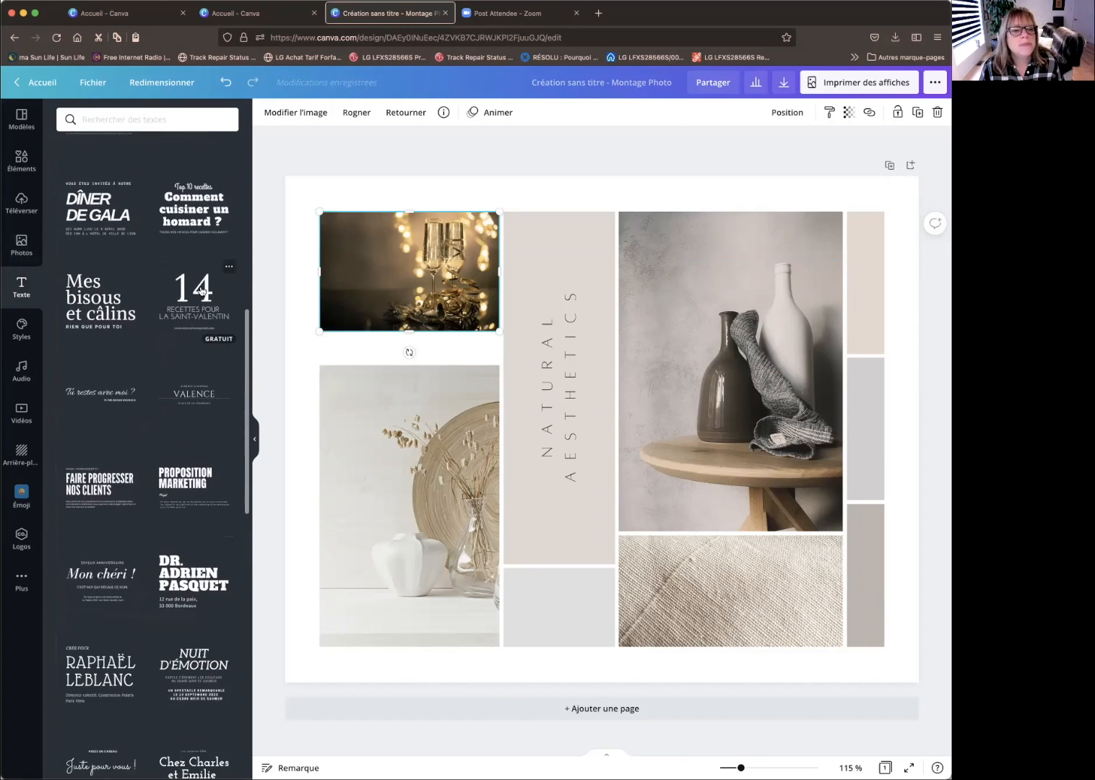
pyautogui.click(202, 291)
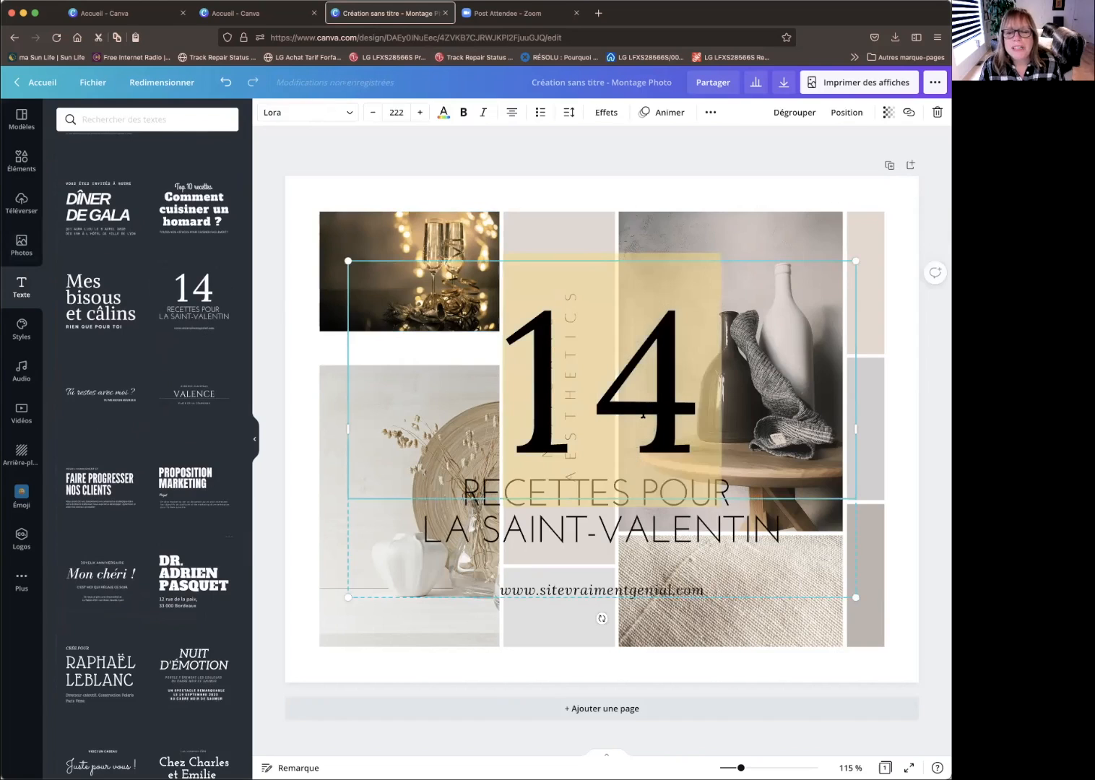
pyautogui.doubleClick(642, 416)
pyautogui.write('2022')
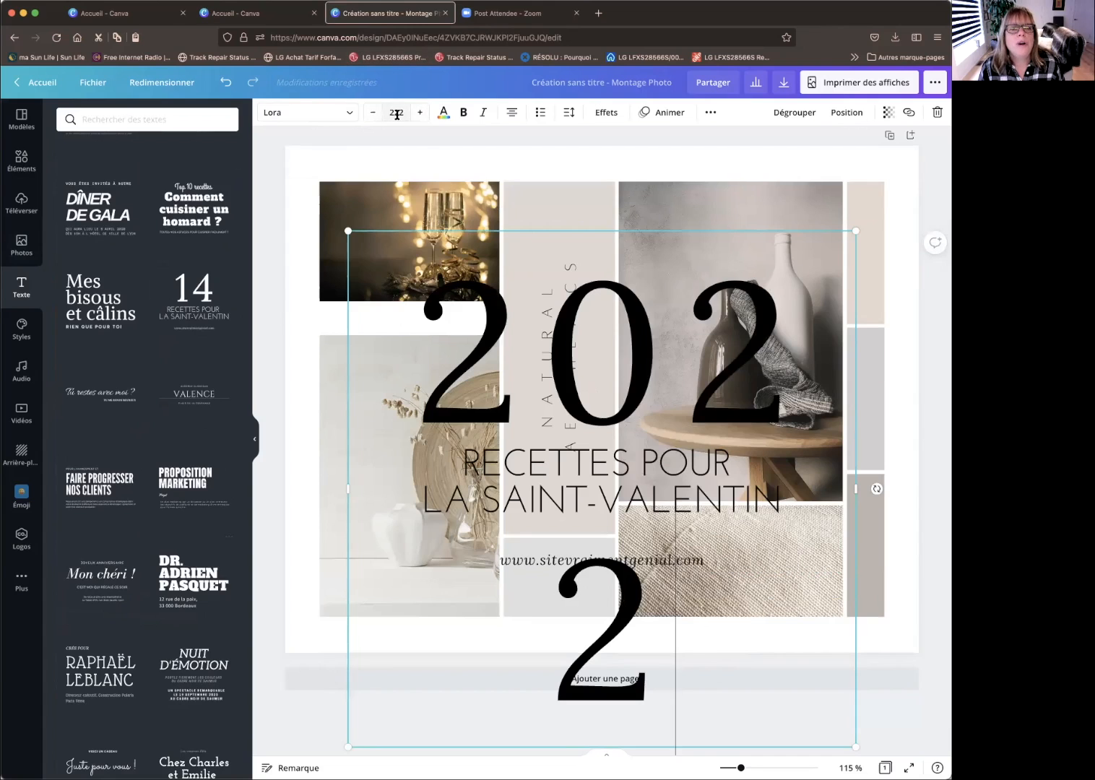
# - Reduce the font size of the 2022 text to 36
pyautogui.click(373, 113)
pyautogui.click(373, 113)
pyautogui.click(373, 113)
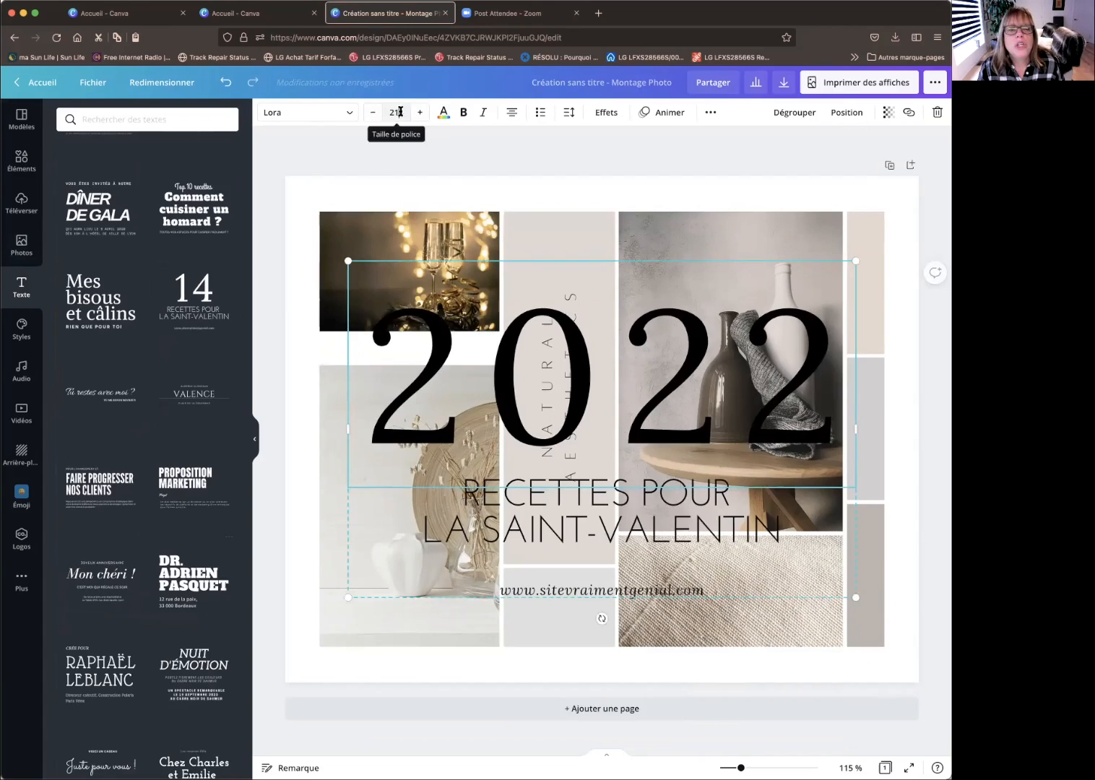
pyautogui.click(399, 112)
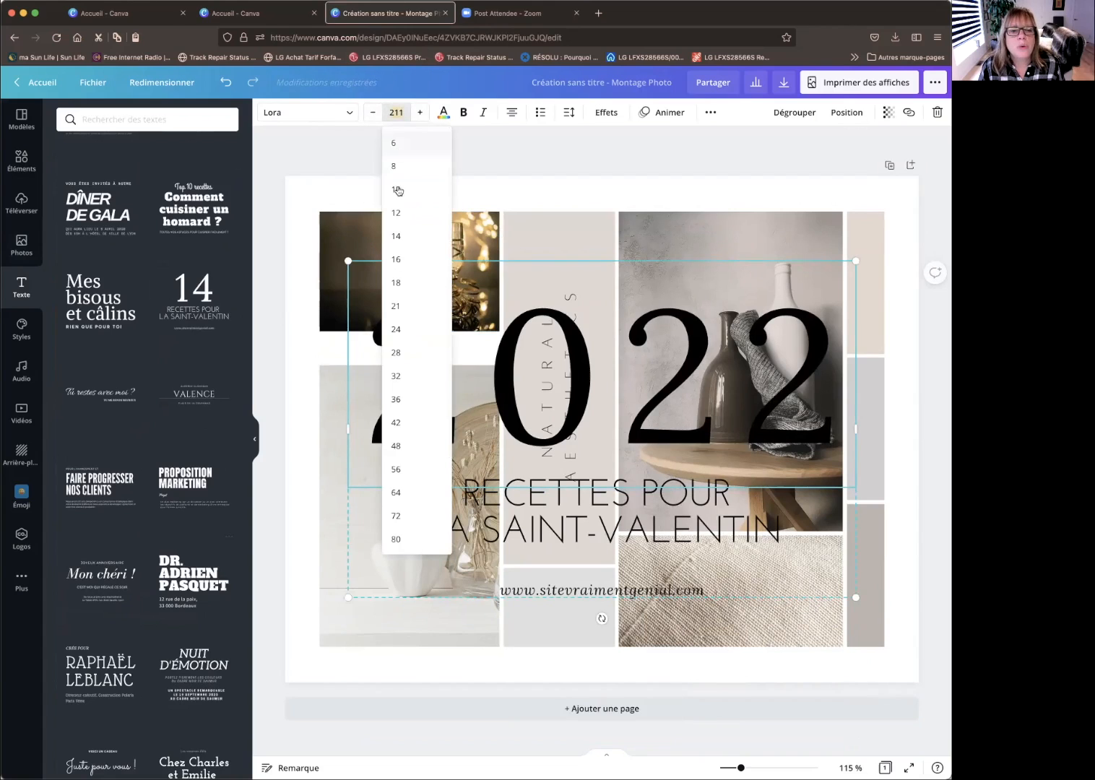
pyautogui.click(397, 423)
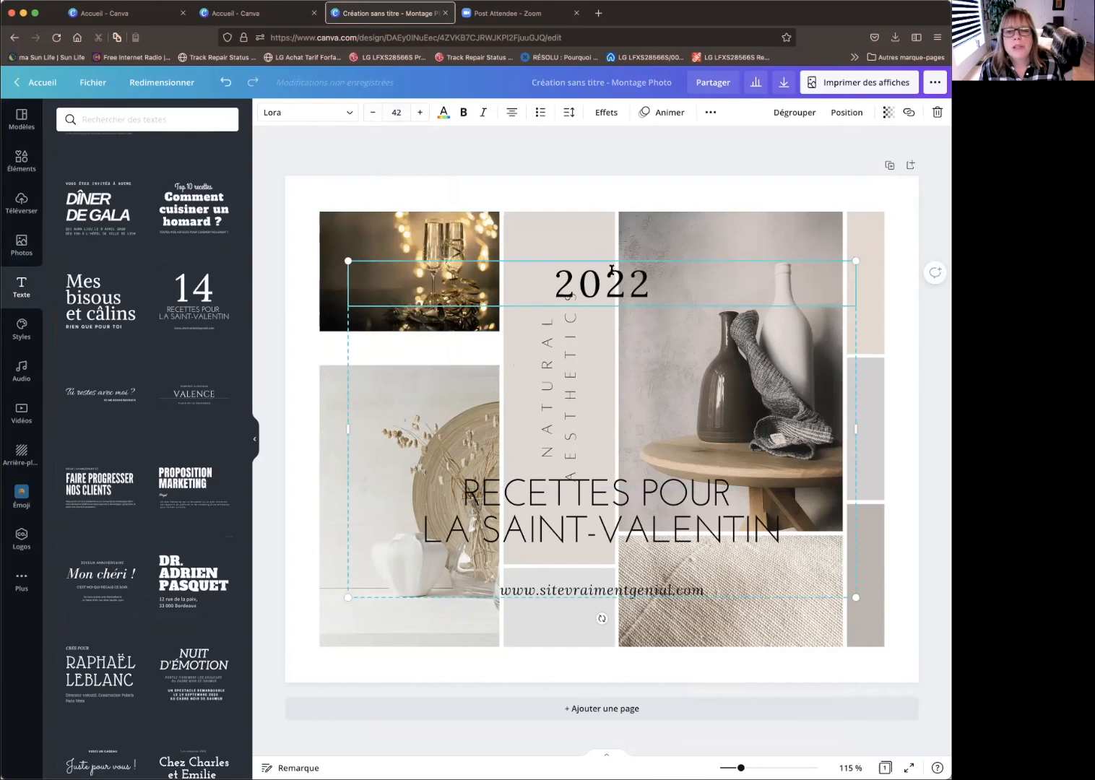
pyautogui.click(396, 112)
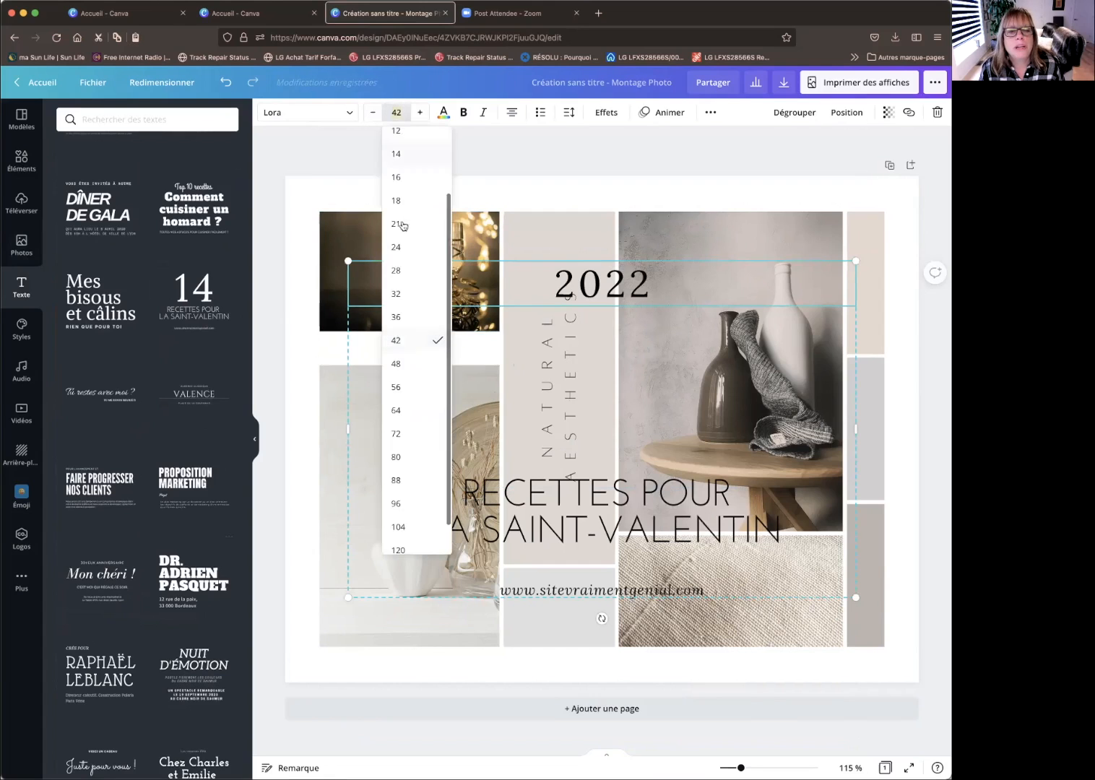
pyautogui.click(397, 318)
# - Replace the "Recettes pour la Saint-Valentin" heading with "CÉLEBRATIONS!" and clear the website line below it
pyautogui.click(608, 495)
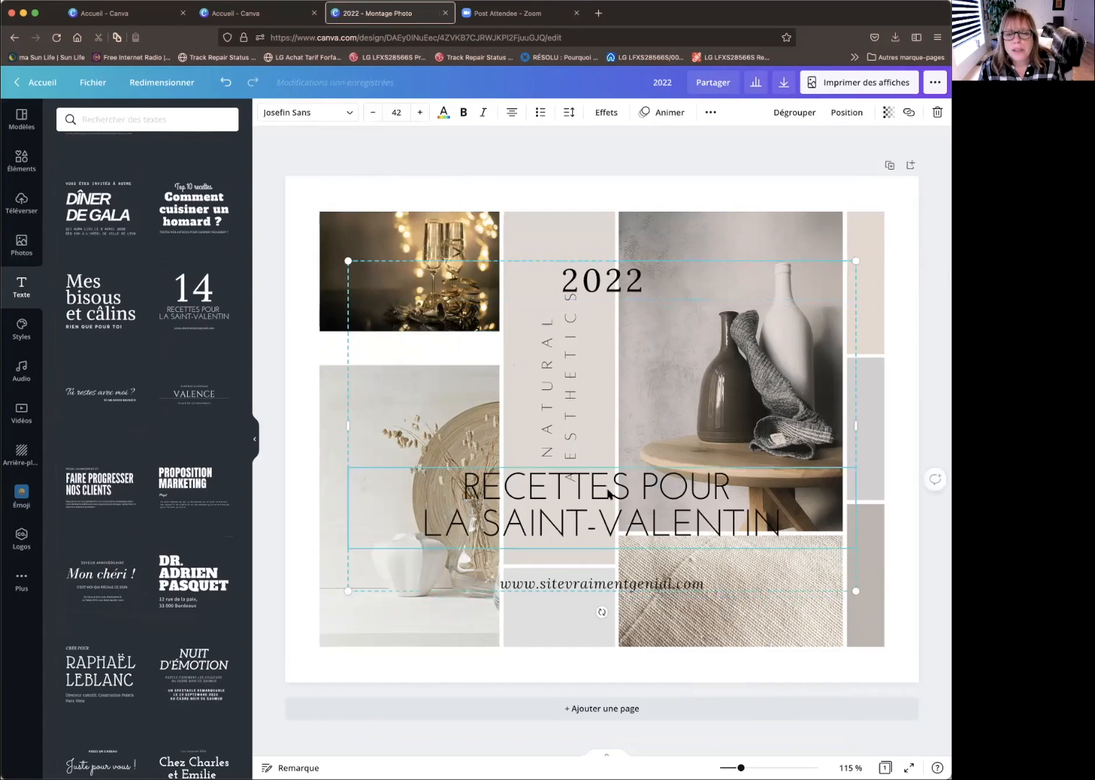
pyautogui.doubleClick(610, 493)
pyautogui.click(639, 494)
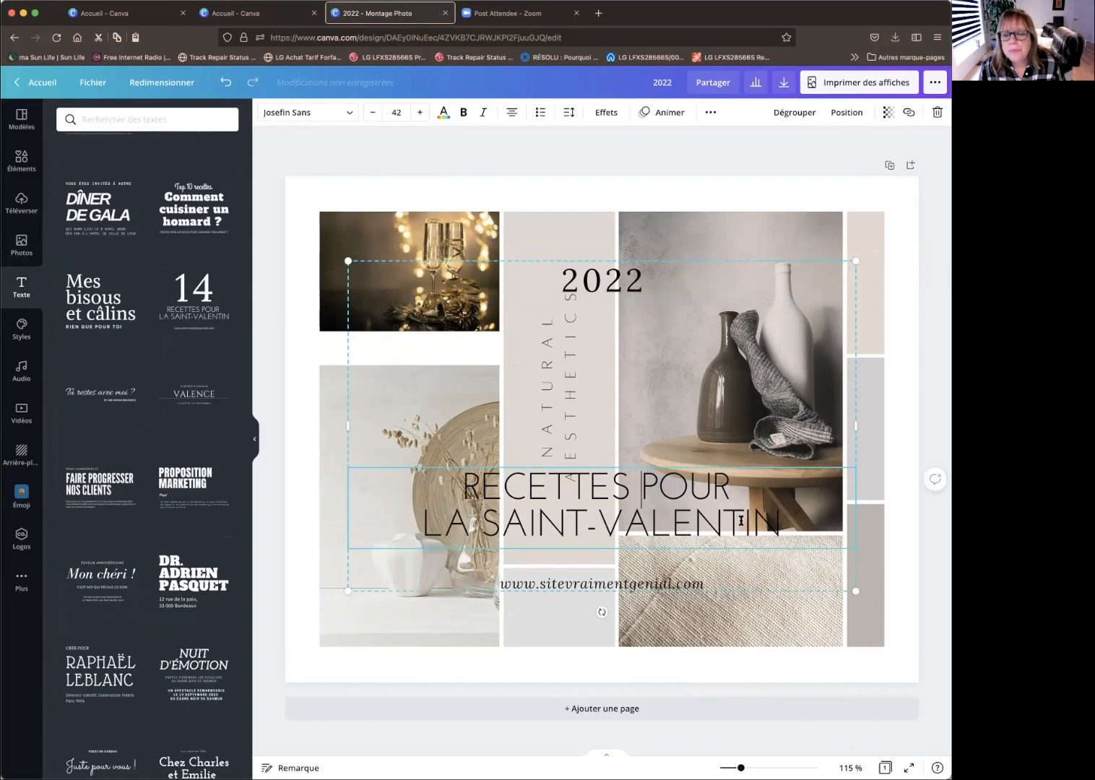
pyautogui.moveTo(785, 522); pyautogui.dragTo(435, 478)
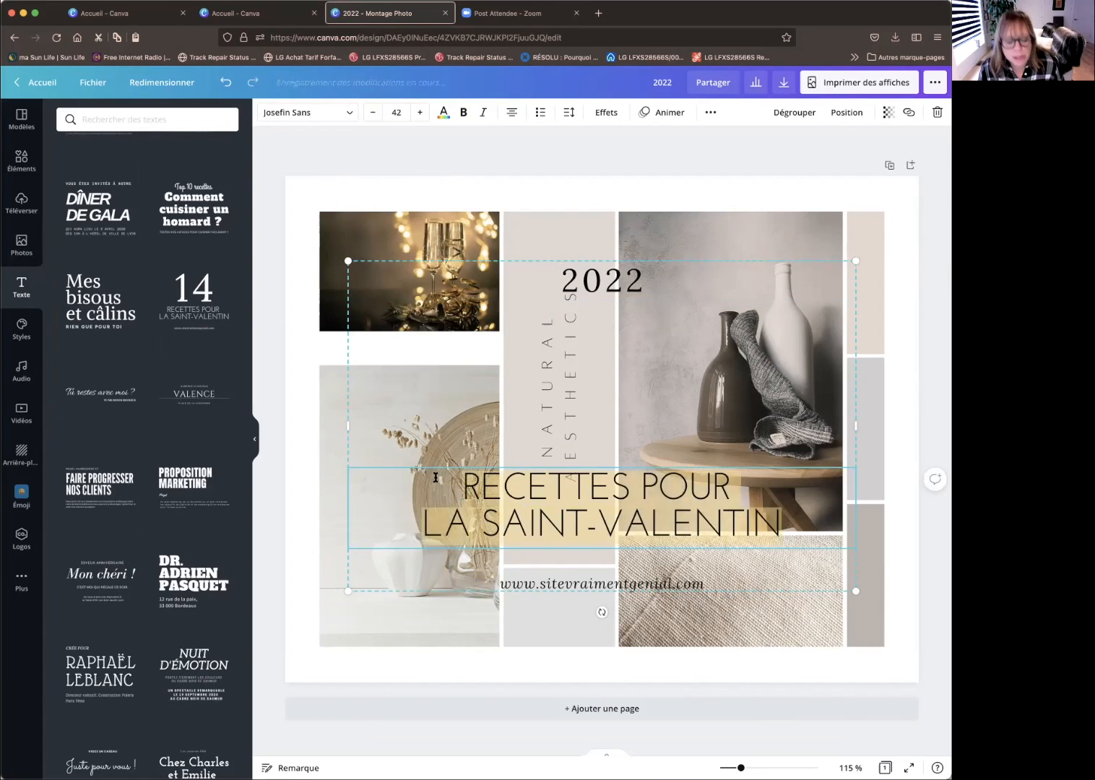
pyautogui.write('C')
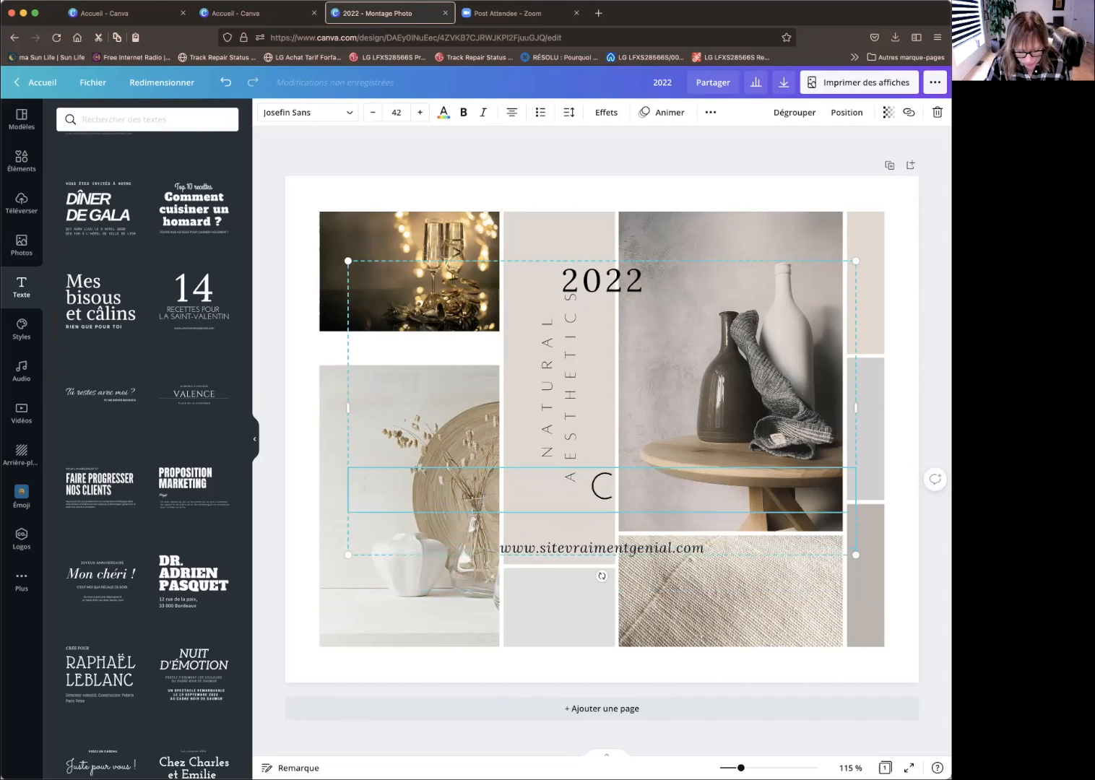
pyautogui.write('ÉLEBRATIONS')
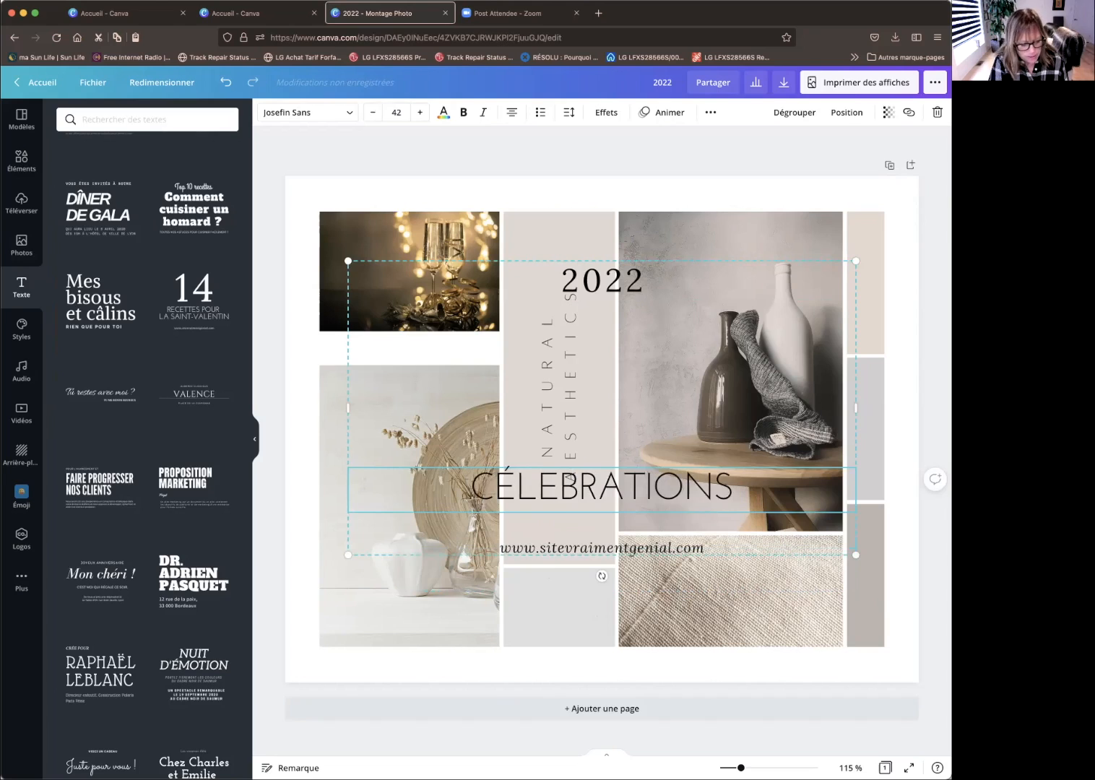
pyautogui.write('!')
pyautogui.click(618, 547)
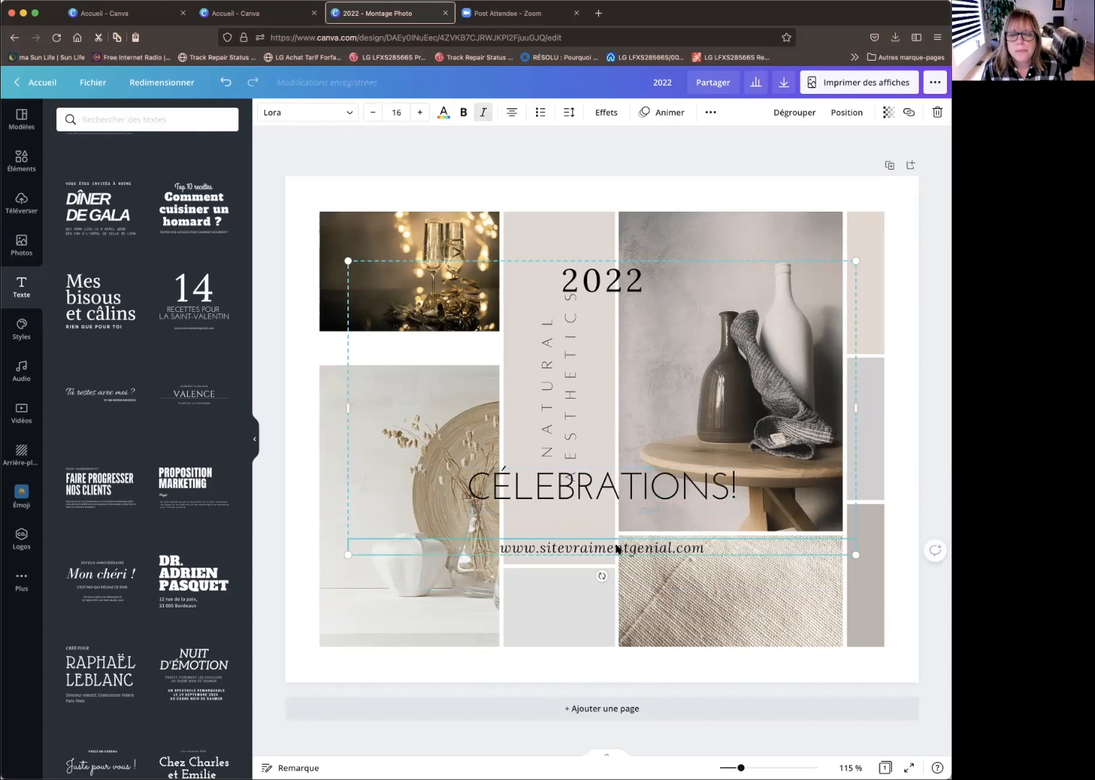
pyautogui.press('BackSpace')
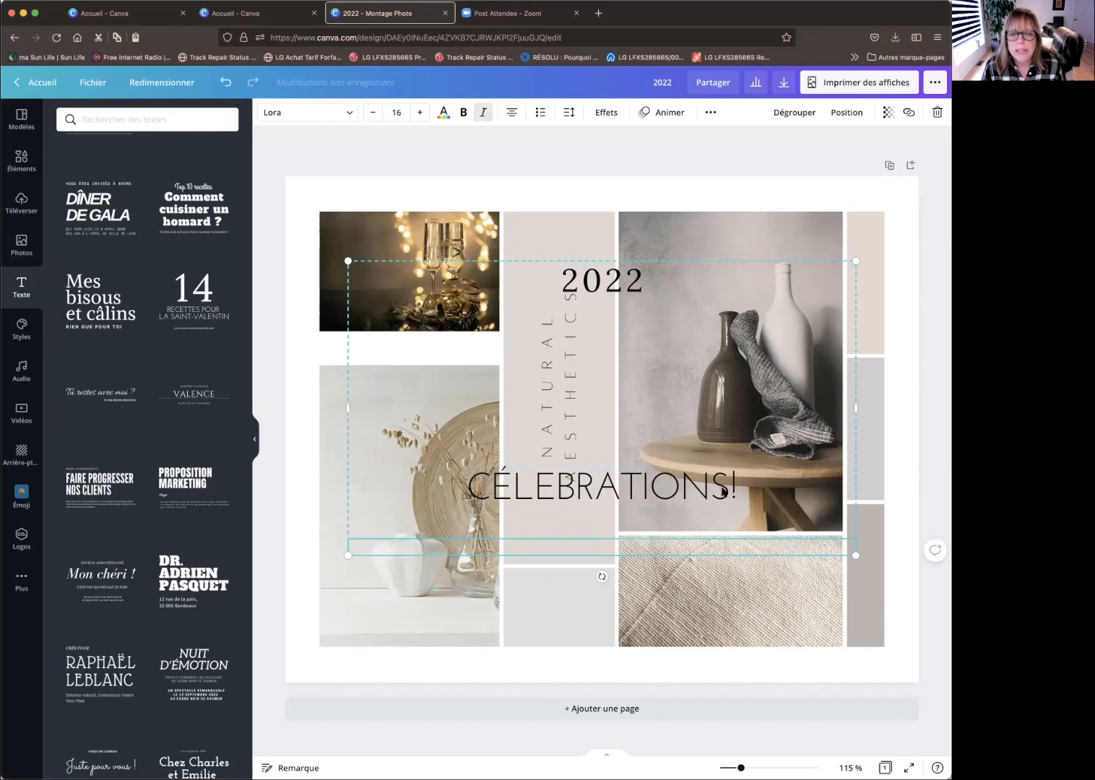
# - Set the font size of the "CÉLEBRATIONS!" text to 28
pyautogui.click(648, 488)
pyautogui.doubleClick(605, 487)
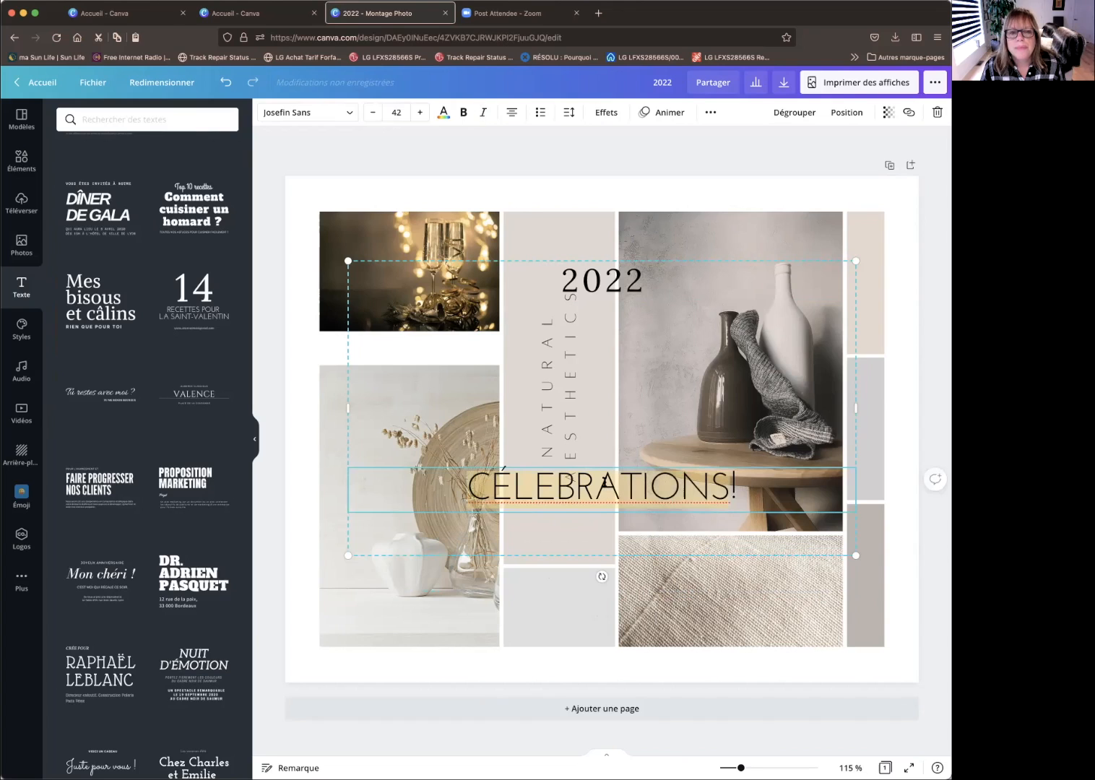
pyautogui.click(396, 110)
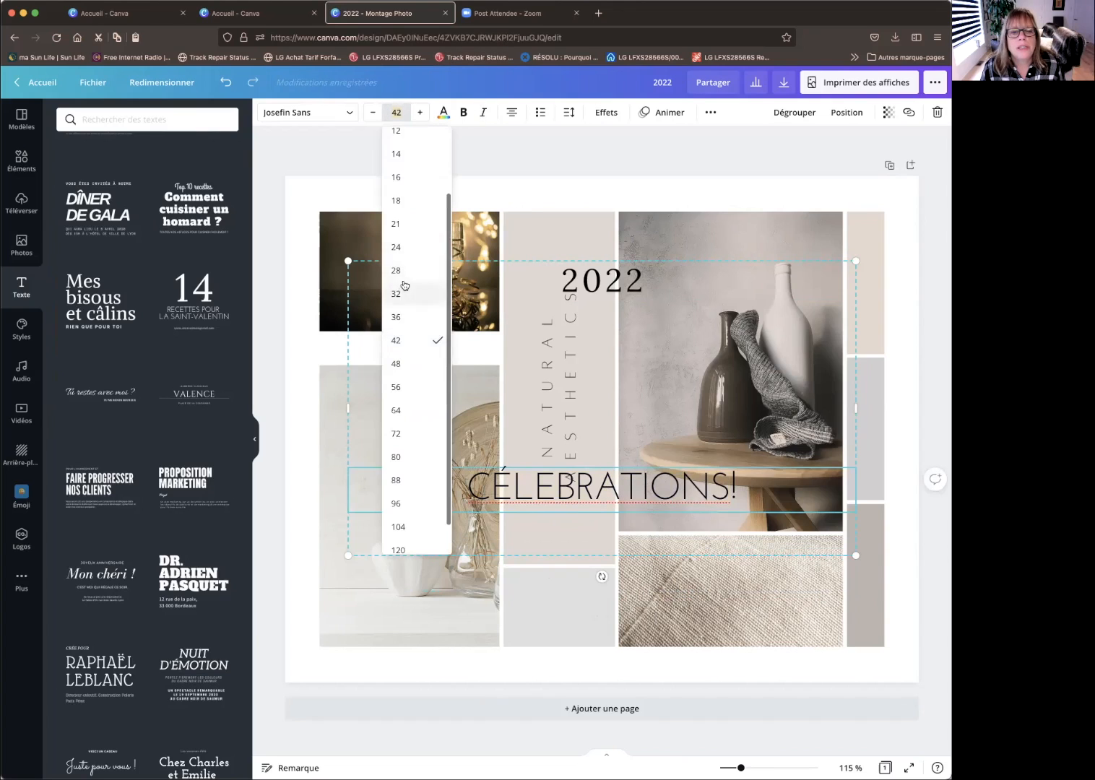
pyautogui.click(404, 283)
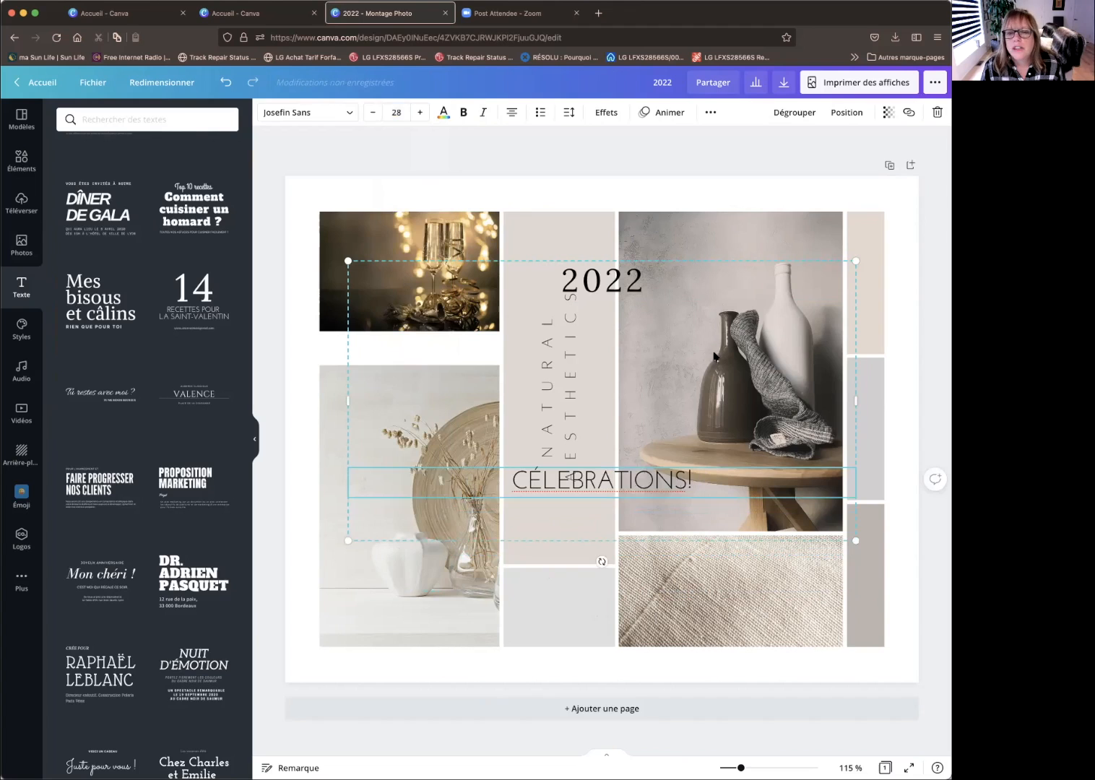
# - Ungroup the text combination and move the "CÉLEBRATIONS!" line up closer to 2022
pyautogui.moveTo(687, 291); pyautogui.dragTo(707, 277)
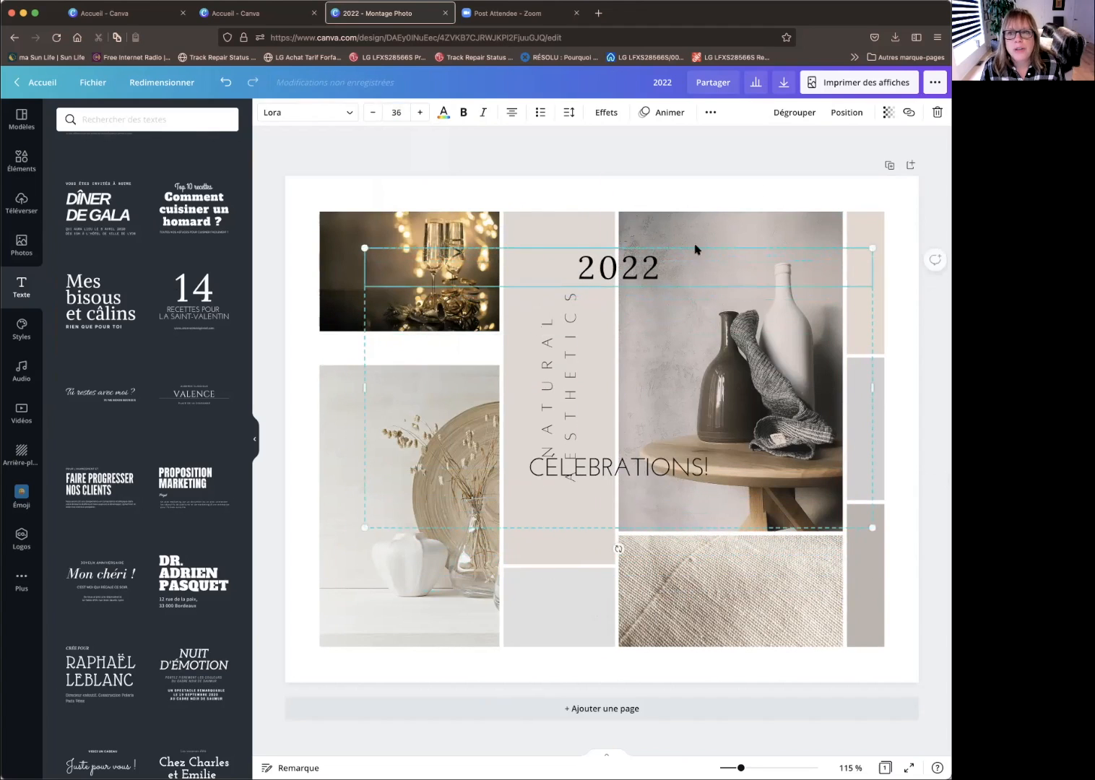
pyautogui.click(795, 112)
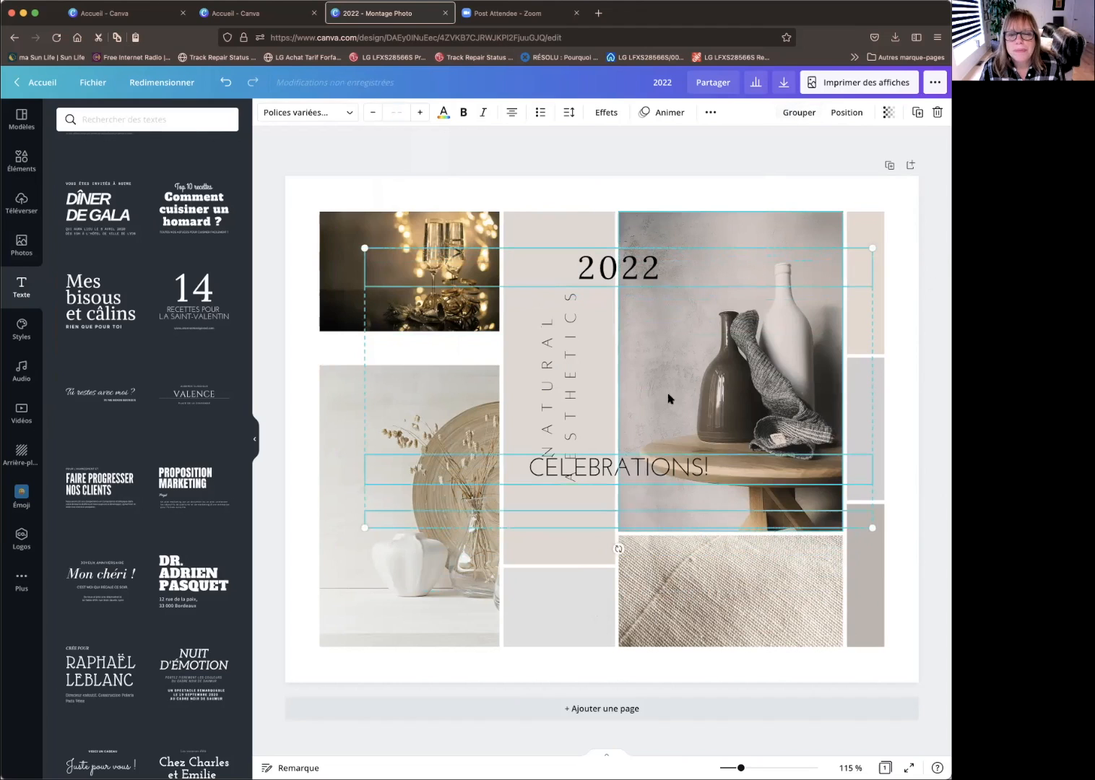
pyautogui.click(830, 197)
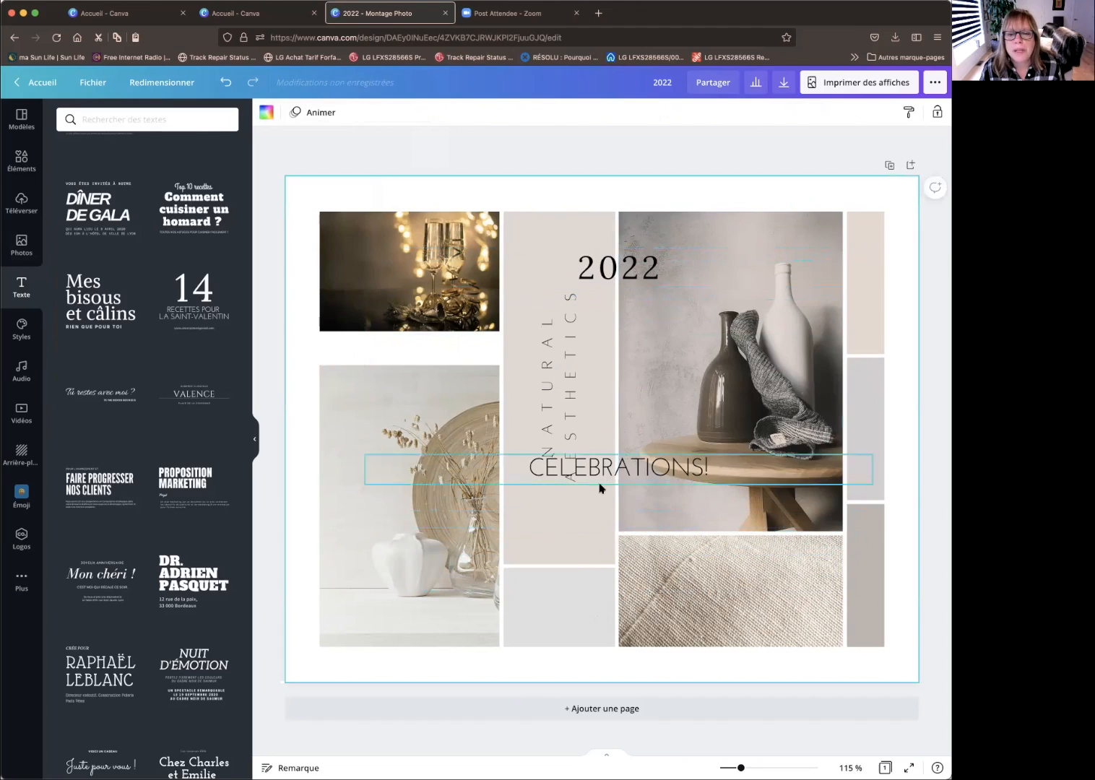
pyautogui.moveTo(604, 462); pyautogui.dragTo(615, 347)
# - Shrink the 2022 text to size 20 and place it in the champagne photo's upper-left corner, rotated about -20°
pyautogui.click(625, 269)
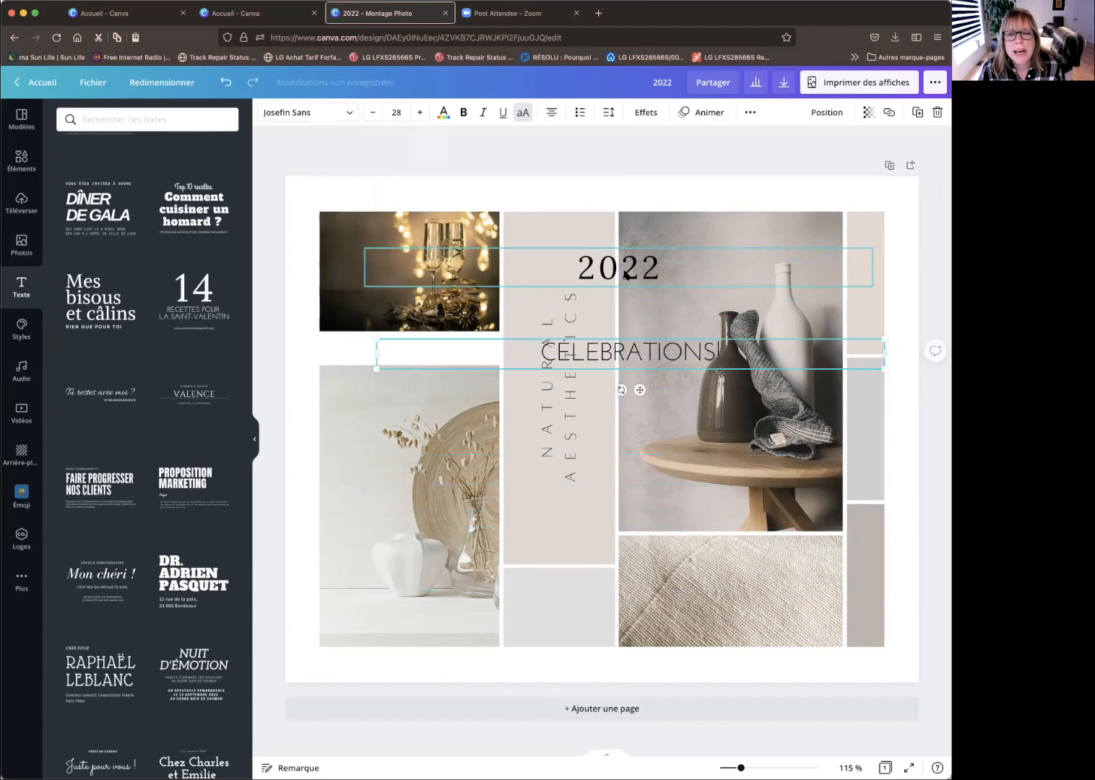
pyautogui.moveTo(872, 285); pyautogui.dragTo(396, 299)
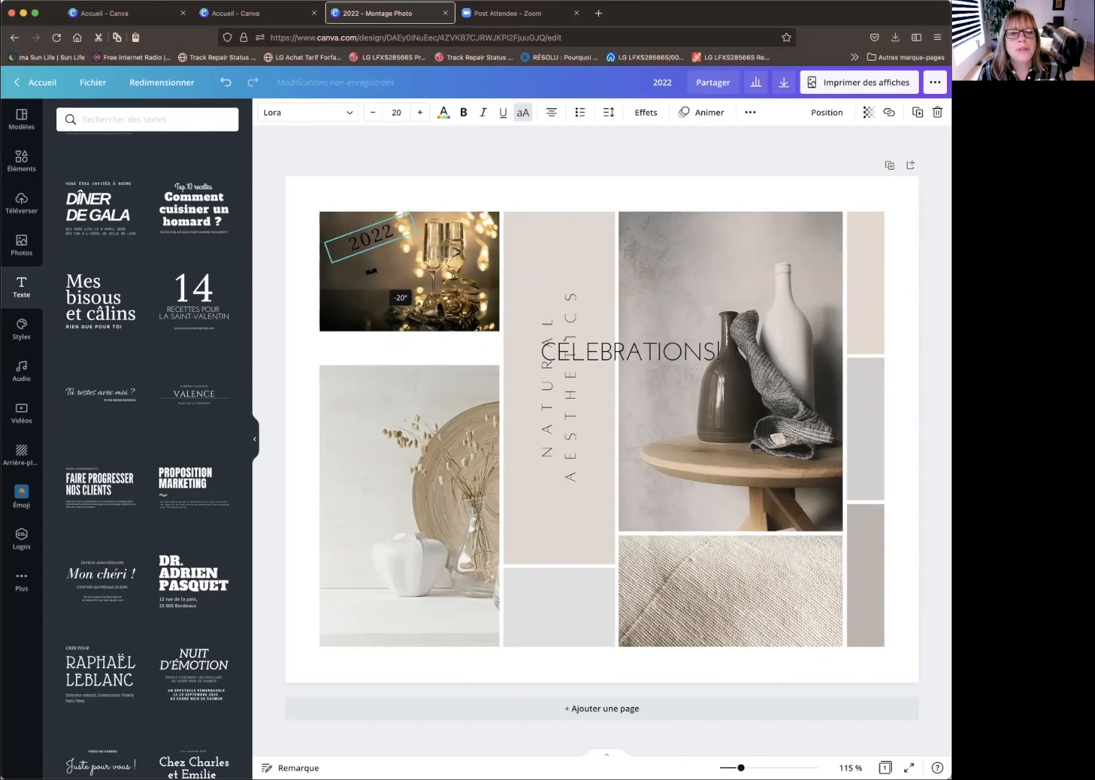
# - Narrow the "CÉLEBRATIONS!" text box, tilt it parallel to 2022 and place it over the champagne photo
pyautogui.click(645, 351)
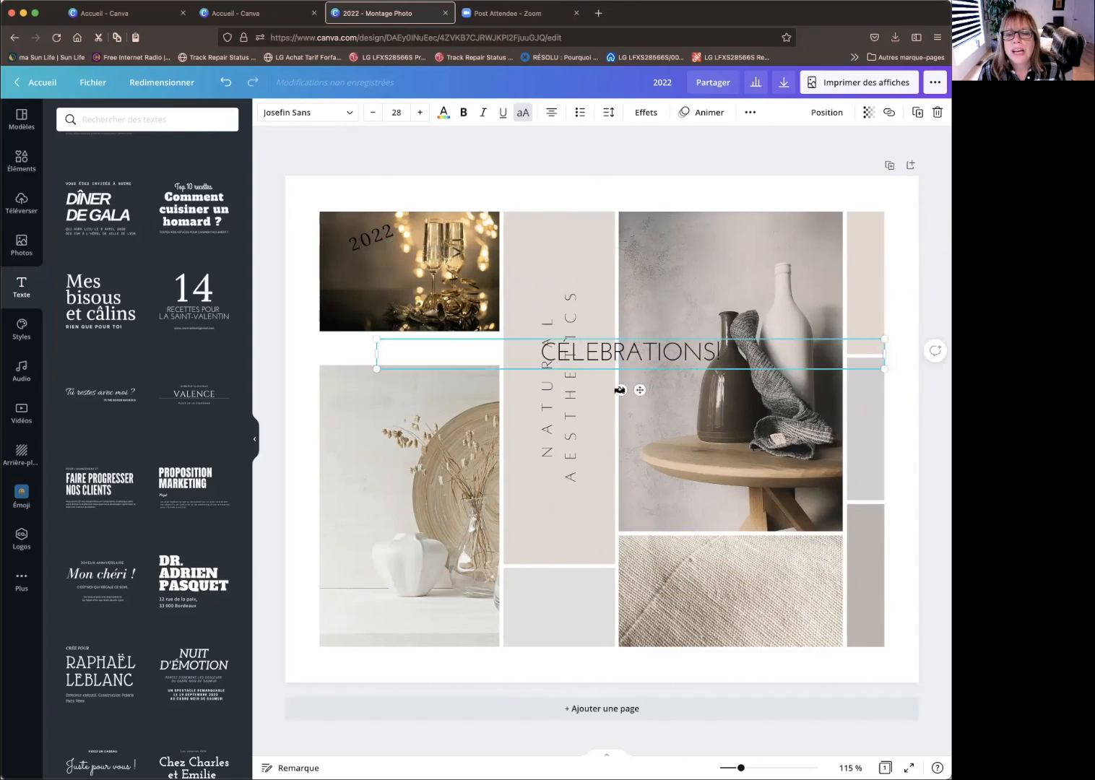
pyautogui.moveTo(883, 353); pyautogui.dragTo(487, 286)
pyautogui.moveTo(420, 314)
pyautogui.mouseDown()
pyautogui.moveTo(455, 326)
pyautogui.moveTo(436, 327)
pyautogui.mouseUp()
pyautogui.moveTo(454, 273); pyautogui.dragTo(431, 262)
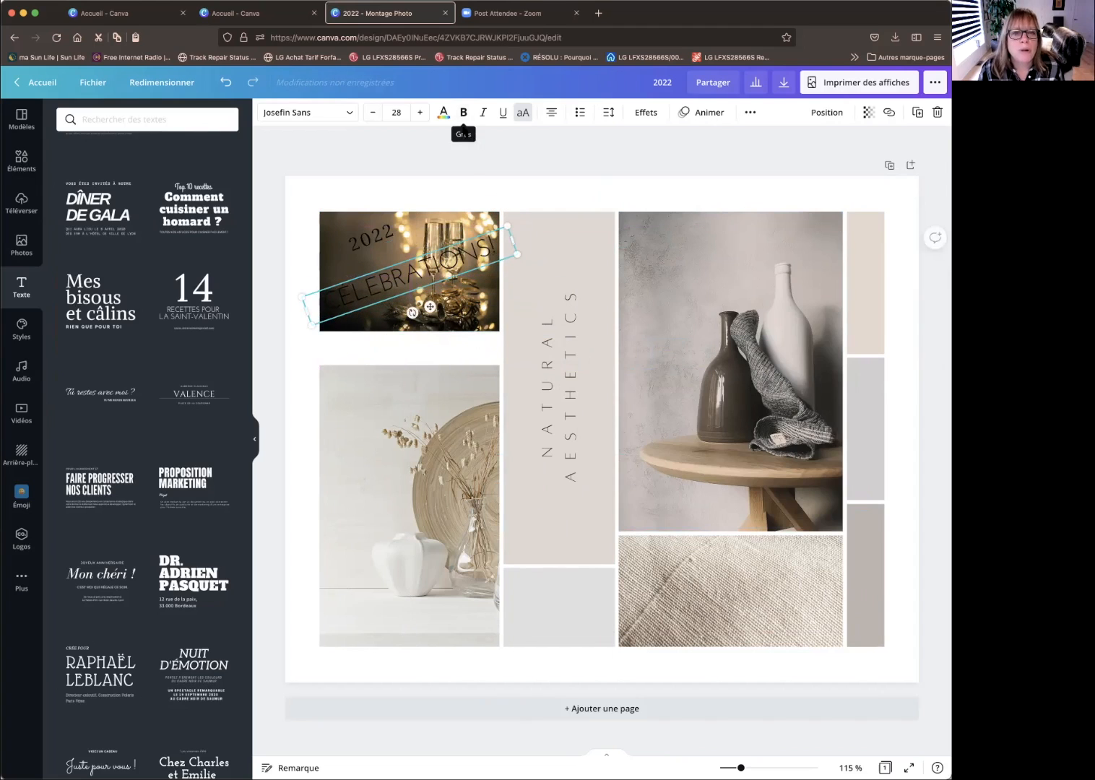
# - Colour the "CÉLEBRATIONS!" text light grey from the document colours
pyautogui.click(443, 114)
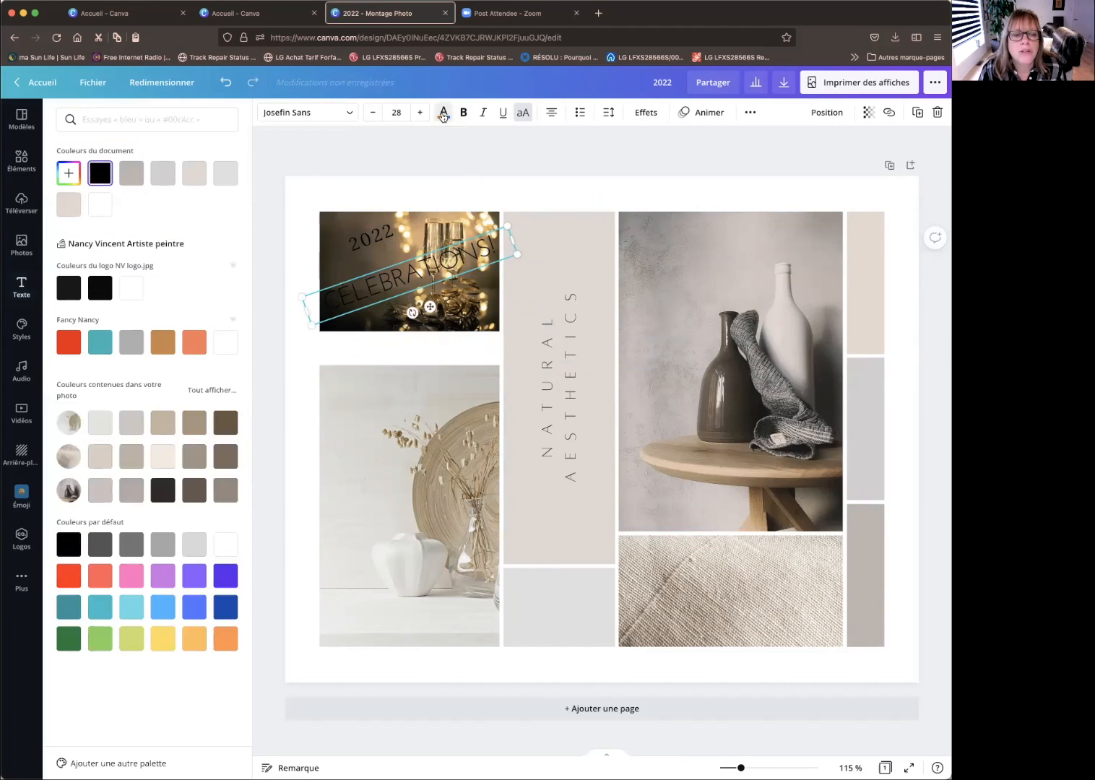
pyautogui.click(194, 174)
pyautogui.click(138, 175)
pyautogui.click(223, 176)
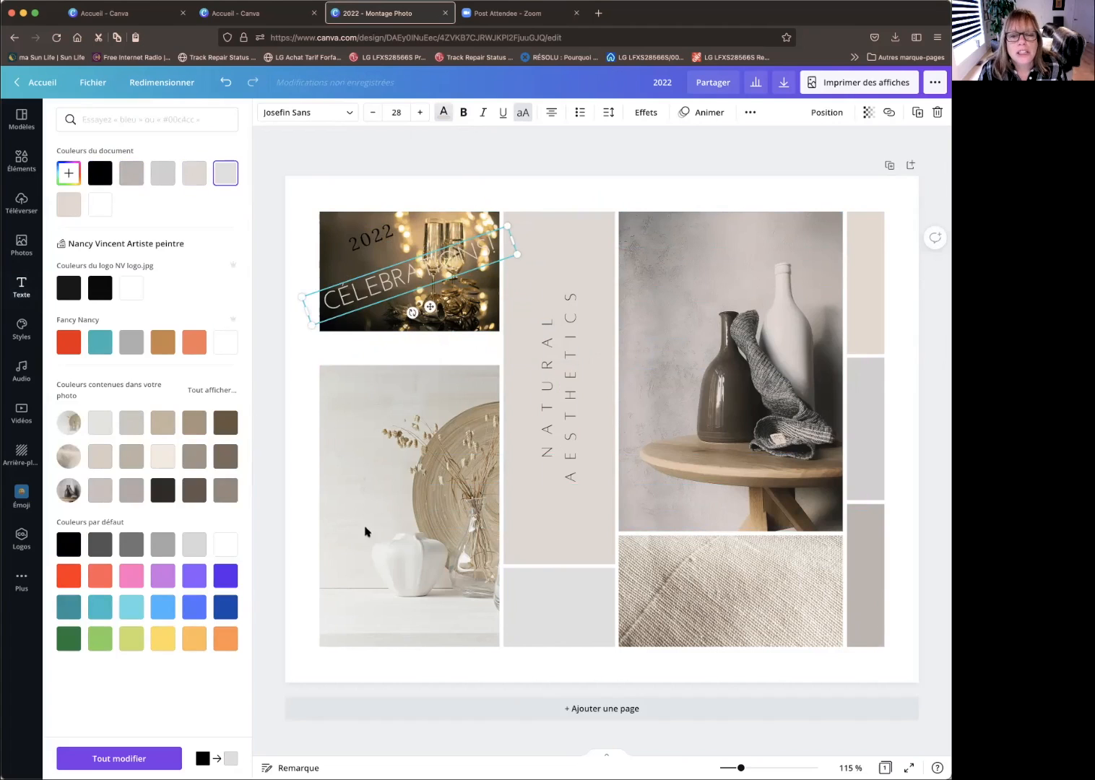
# - Shrink the "CÉLEBRATIONS!" text to size 12.5 and straighten it horizontally beneath 2022, beside the champagne flutes
pyautogui.moveTo(517, 253); pyautogui.dragTo(482, 246)
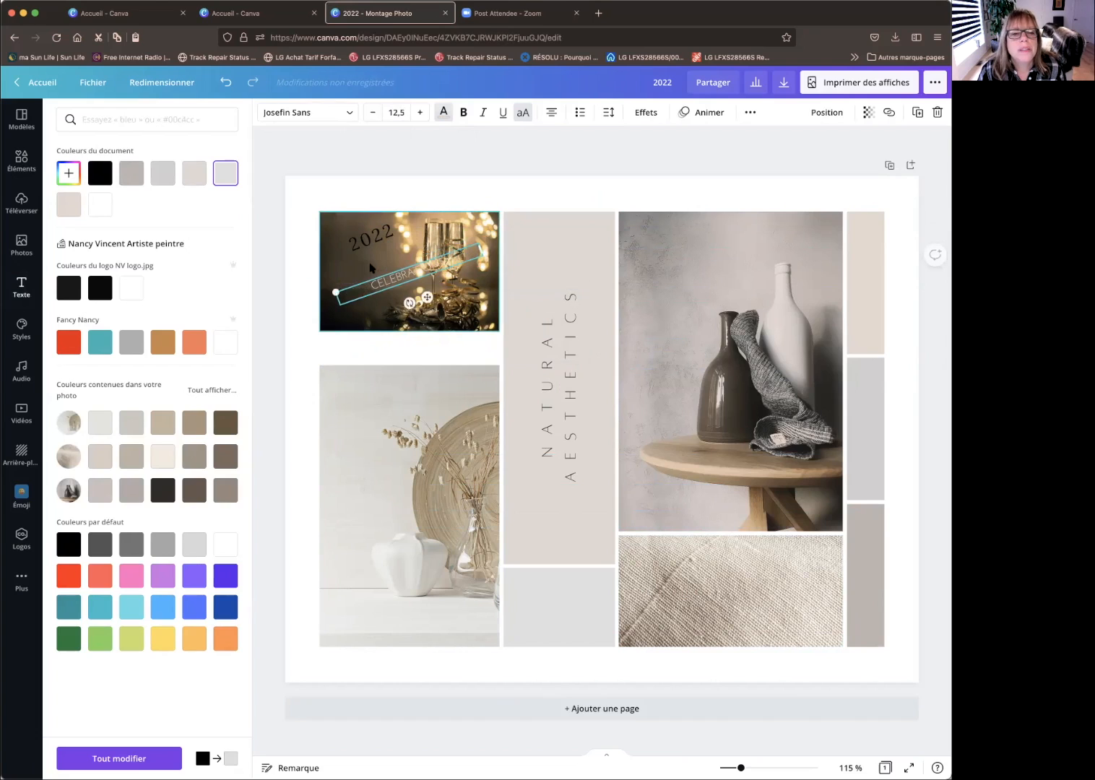
pyautogui.moveTo(333, 290)
pyautogui.mouseDown()
pyautogui.moveTo(325, 286)
pyautogui.moveTo(337, 295)
pyautogui.mouseUp()
pyautogui.moveTo(408, 279)
pyautogui.mouseDown()
pyautogui.moveTo(410, 299)
pyautogui.moveTo(389, 310)
pyautogui.moveTo(399, 323)
pyautogui.moveTo(423, 309)
pyautogui.moveTo(377, 322)
pyautogui.moveTo(383, 352)
pyautogui.moveTo(403, 316)
pyautogui.moveTo(392, 281)
pyautogui.mouseUp()
# - Try red and orange shades on the 2022 text, then colour it light beige from the document colours
pyautogui.click(352, 237)
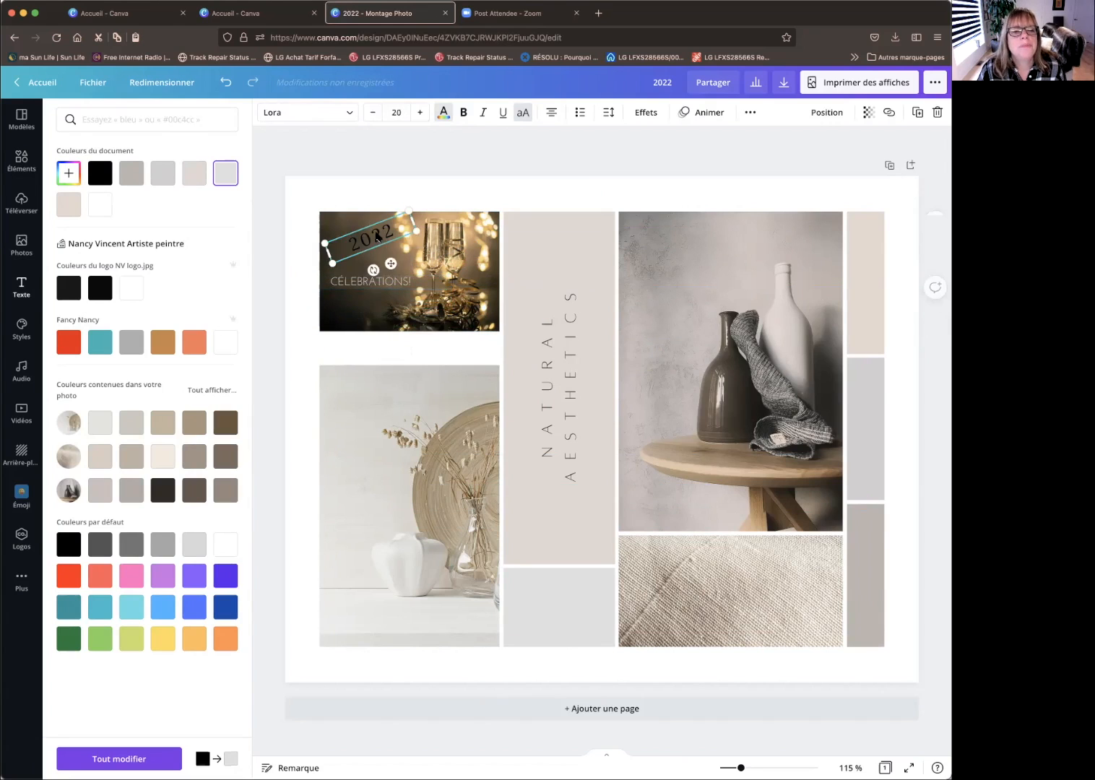
pyautogui.click(72, 350)
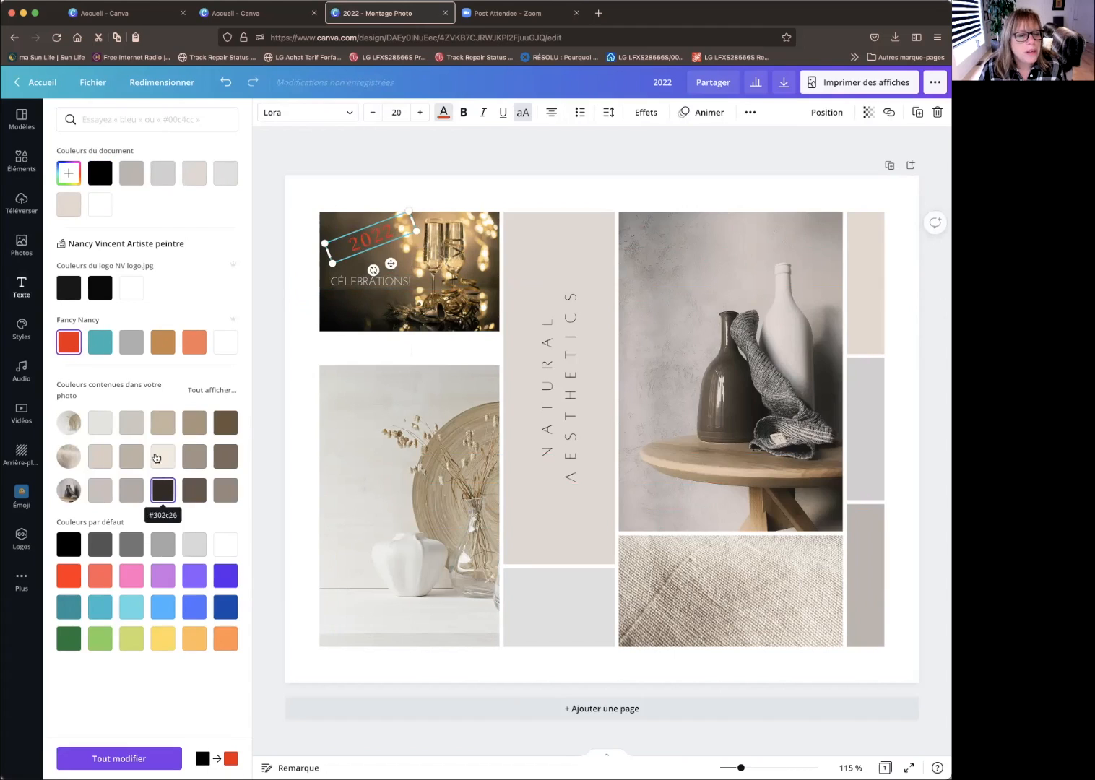
pyautogui.click(224, 424)
pyautogui.click(193, 342)
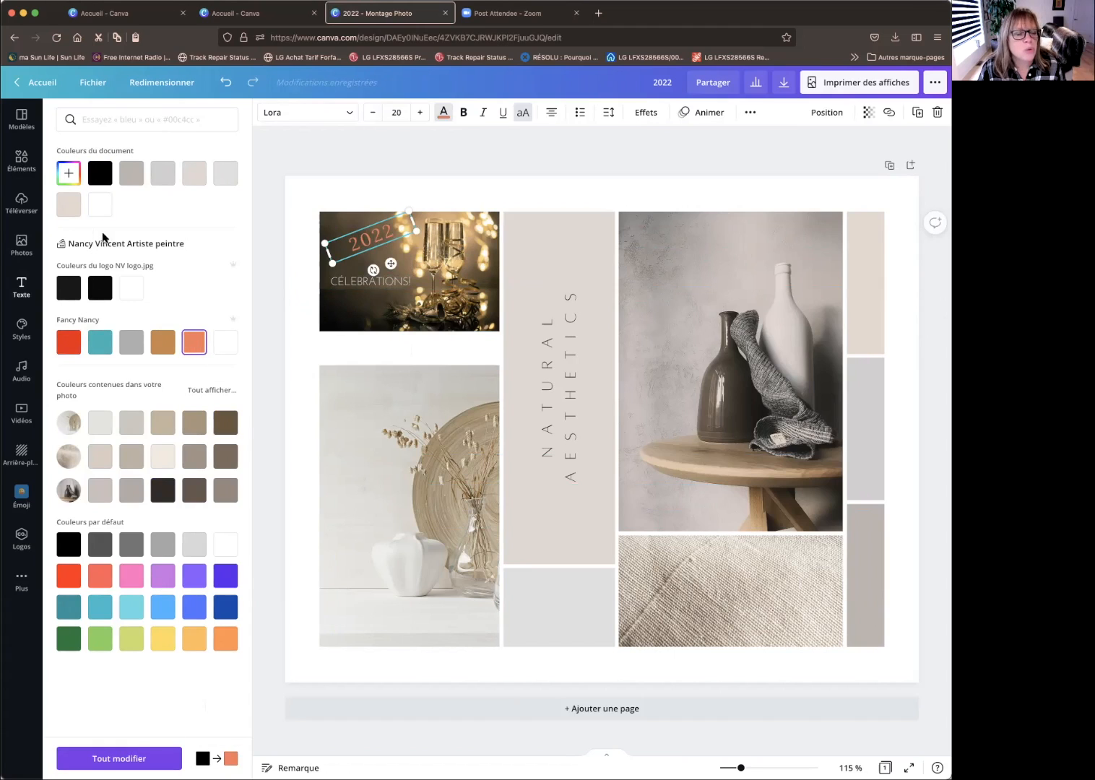
pyautogui.click(70, 208)
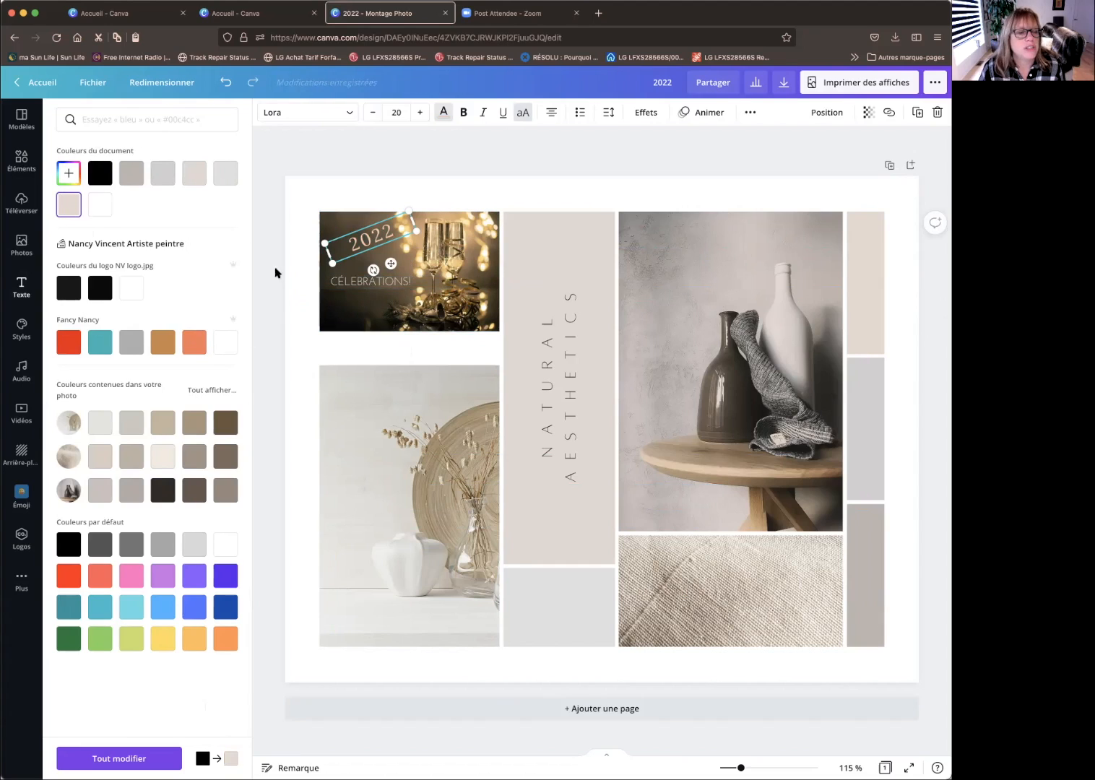
# - Try a cream shade on the 2022 text, then colour it tan from the photo colours
pyautogui.click(163, 455)
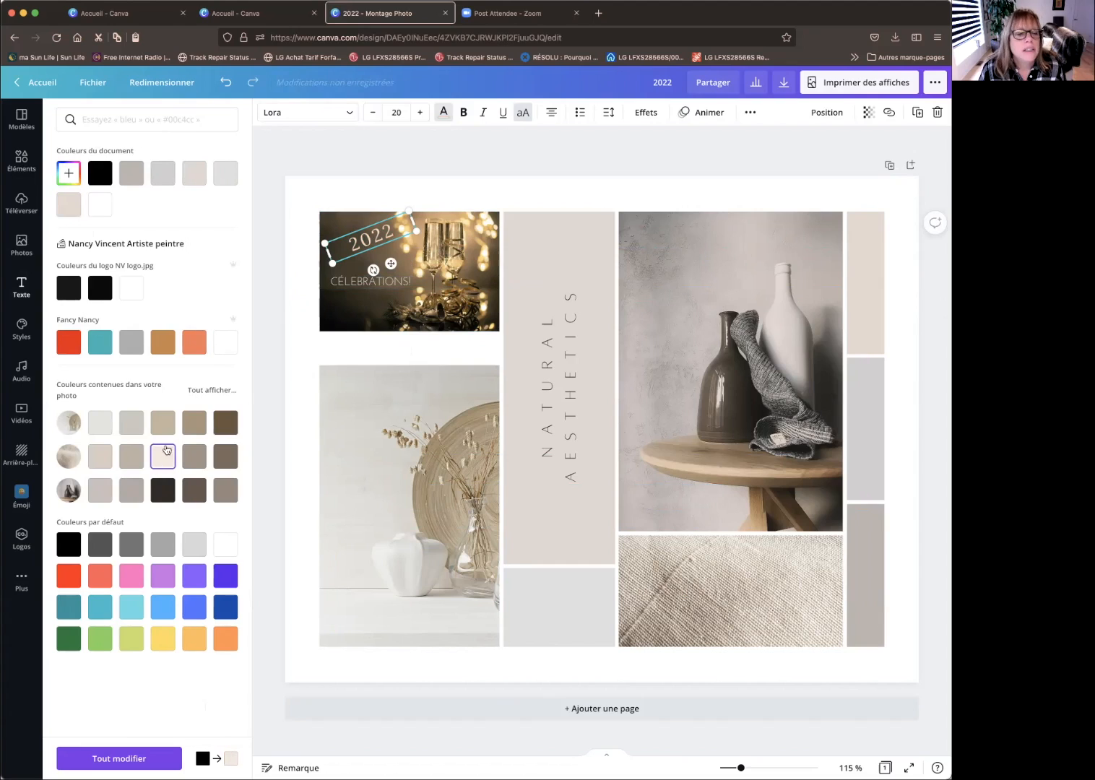
pyautogui.click(162, 422)
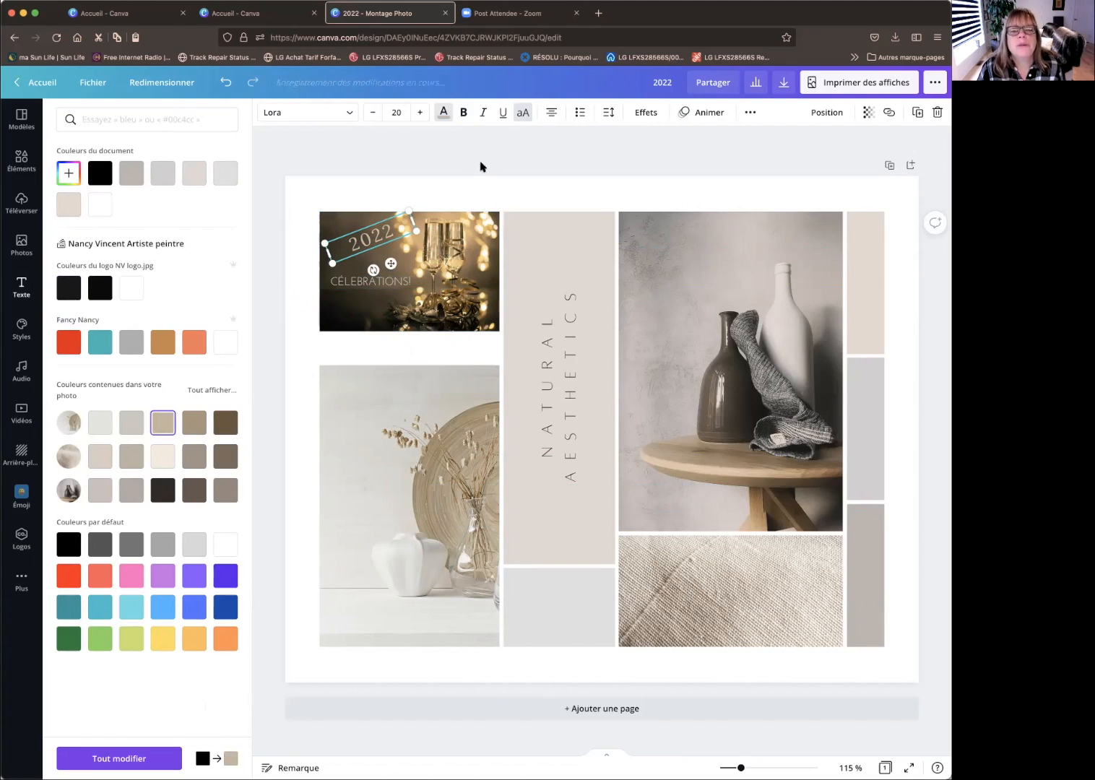
pyautogui.click(568, 200)
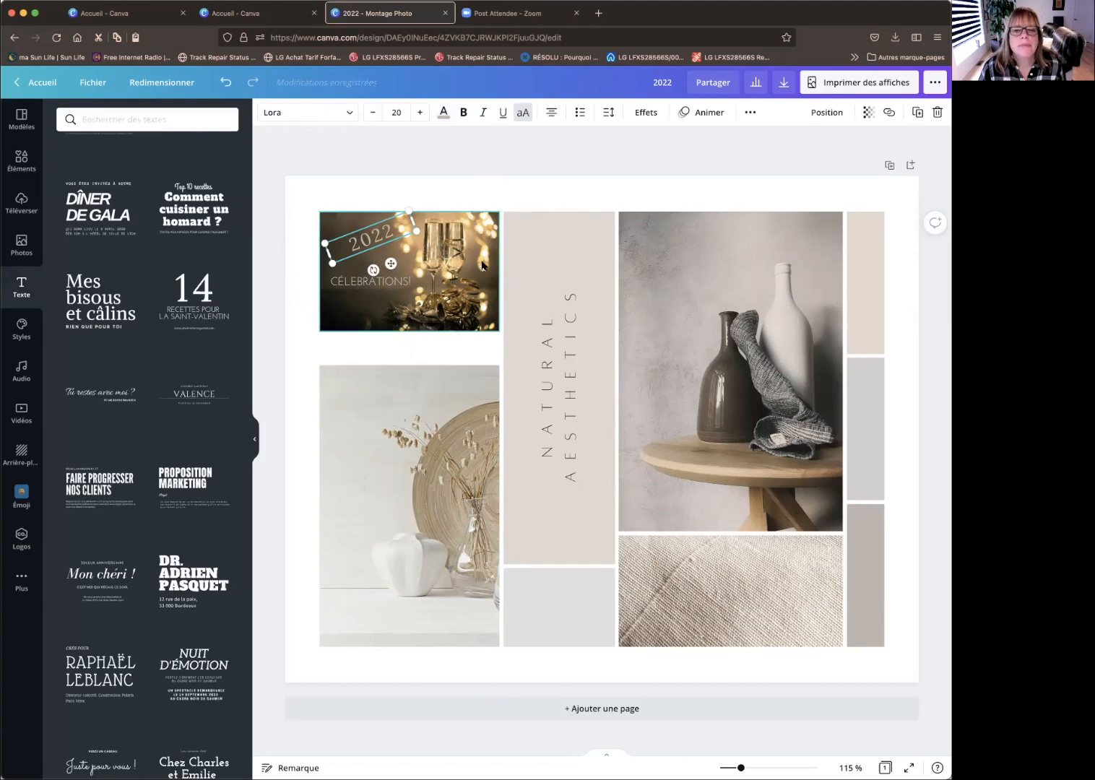
pyautogui.click(567, 264)
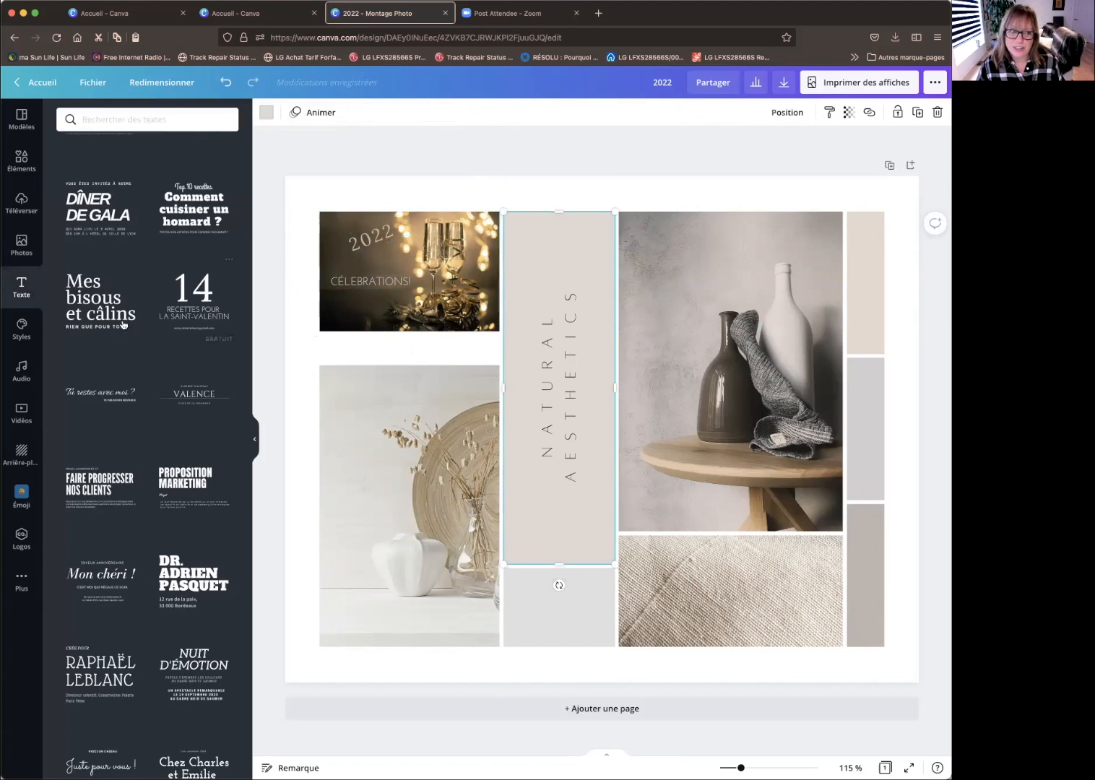
# - Search the stock photos for "manger santé"
pyautogui.click(21, 244)
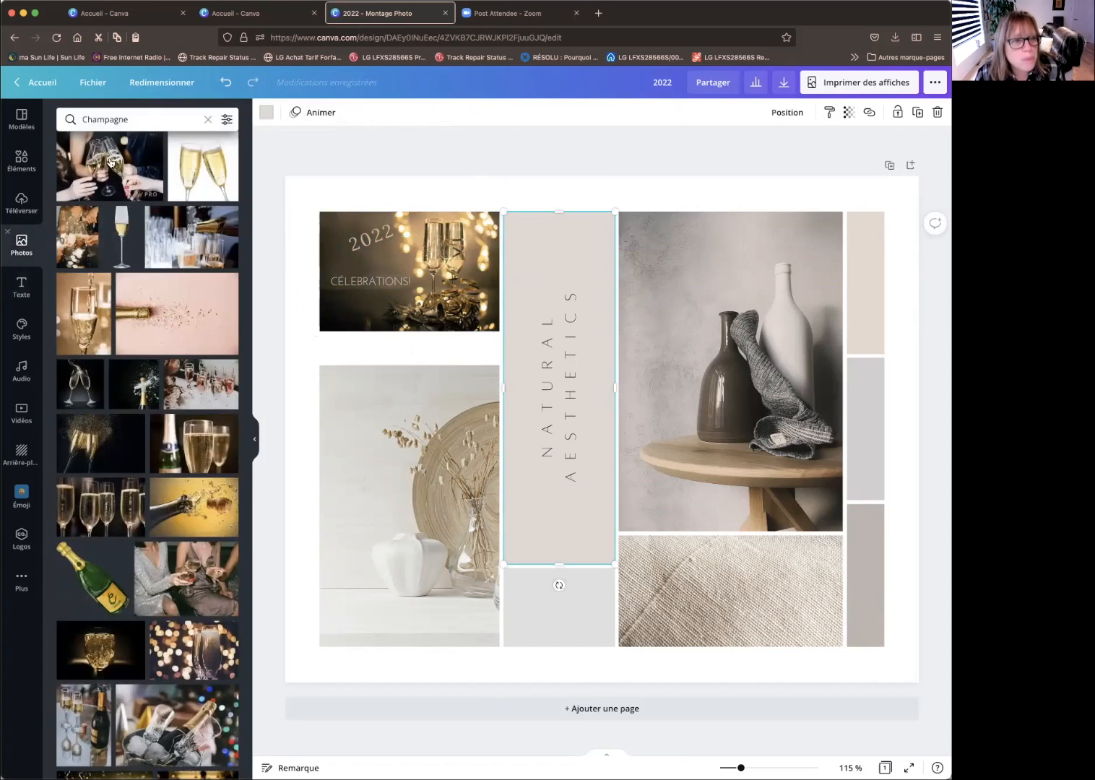
pyautogui.click(98, 119)
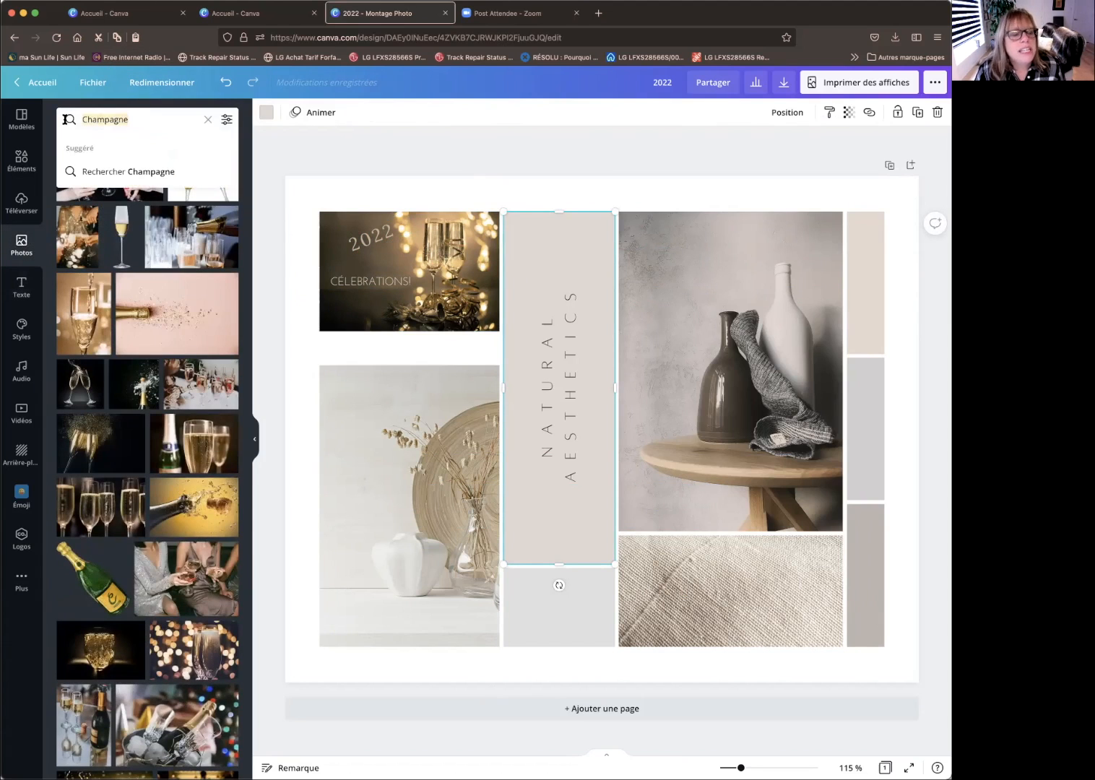
pyautogui.write('manger sant;')
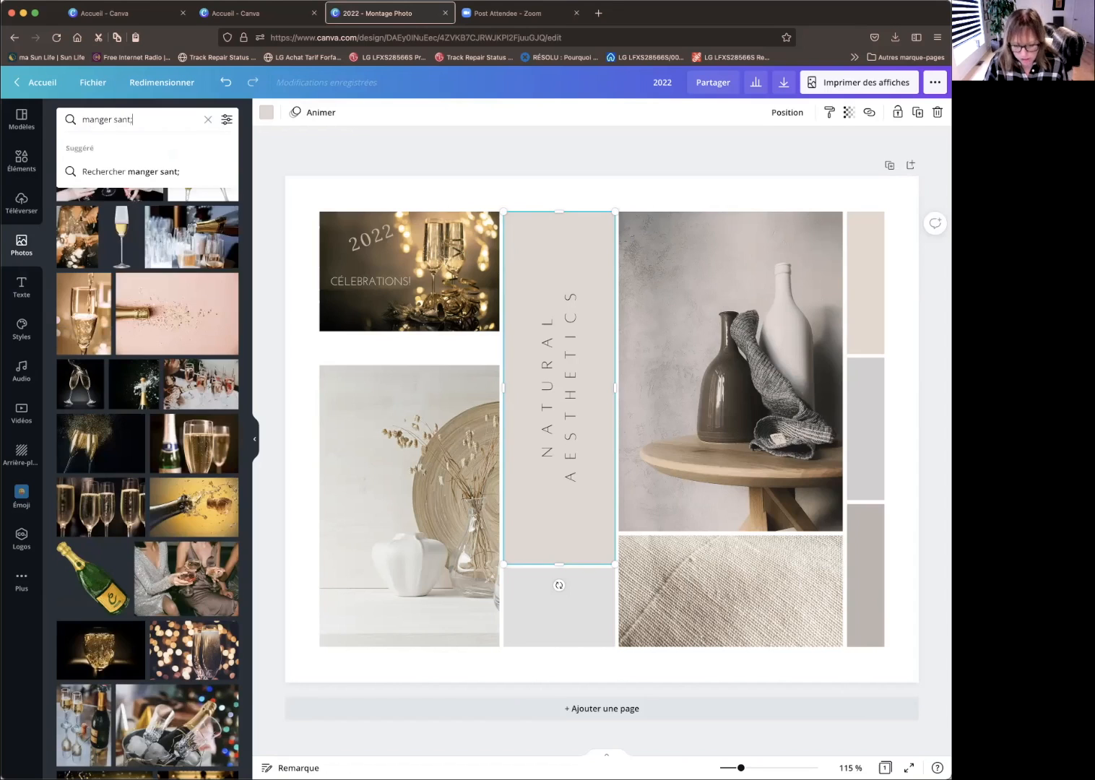
pyautogui.press('Return')
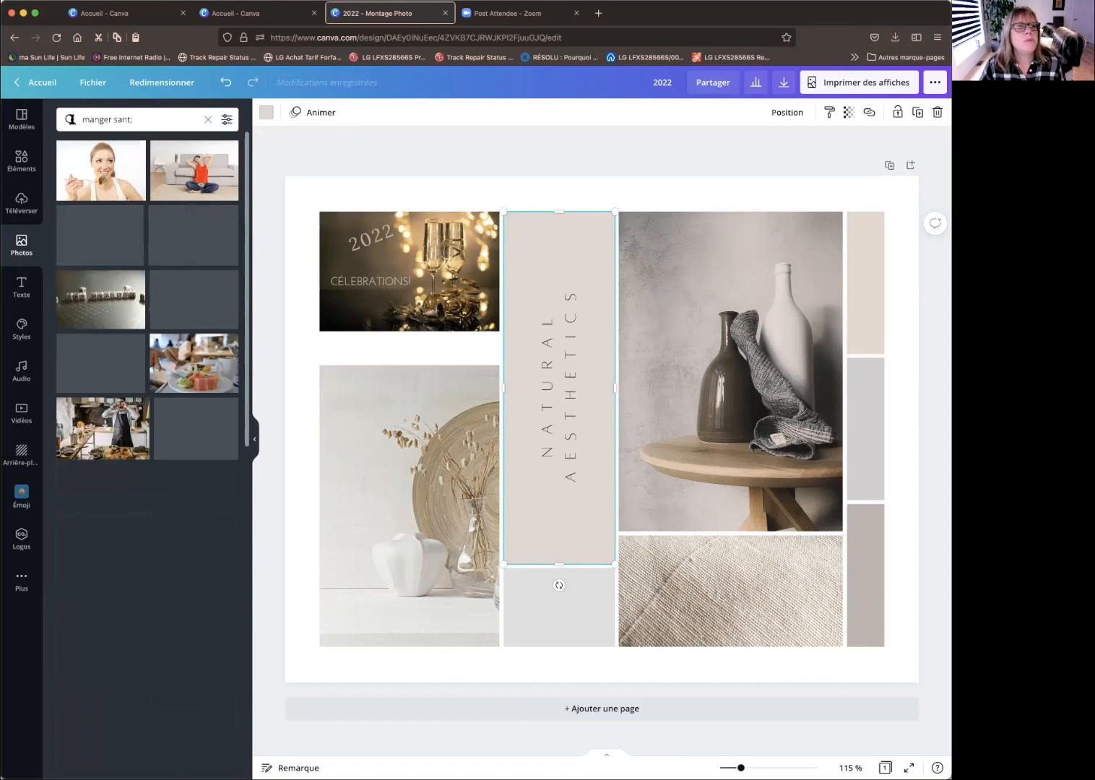
pyautogui.click(138, 119)
pyautogui.press('BackSpace')
pyautogui.write('é')
pyautogui.press('Return')
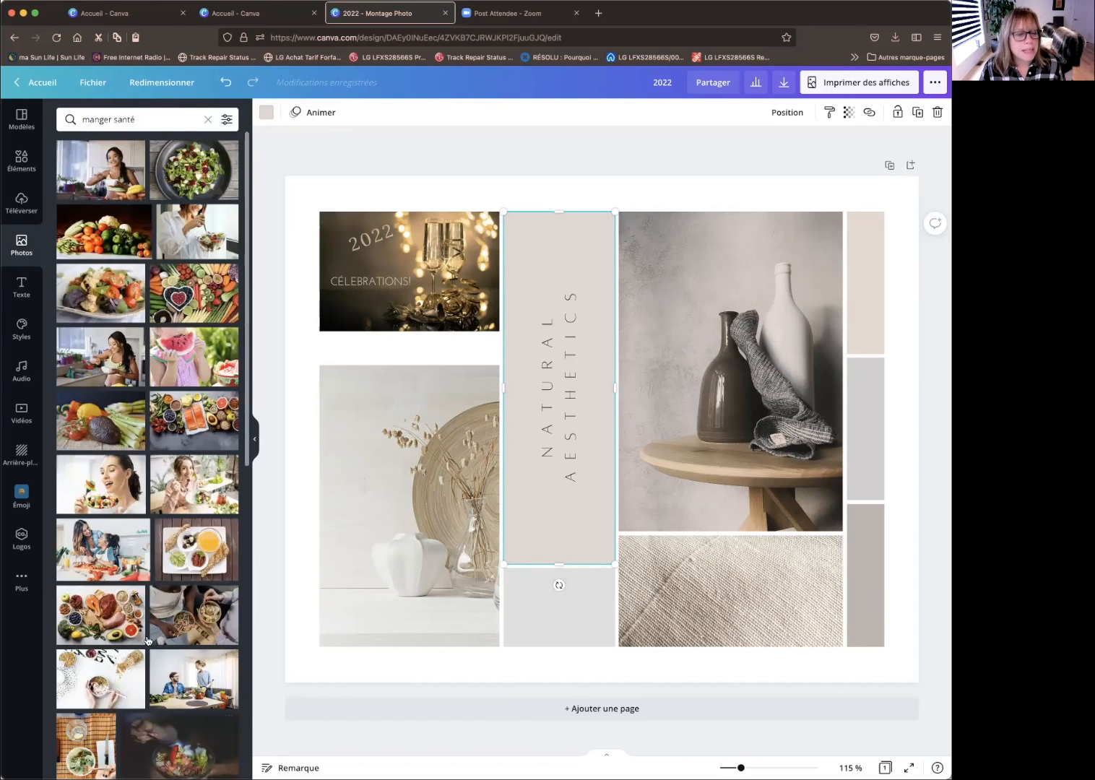
# - Add the photo of the yogurt bowl with raspberries, banana and apple slices to the page
pyautogui.scroll(-10, 154, 562)
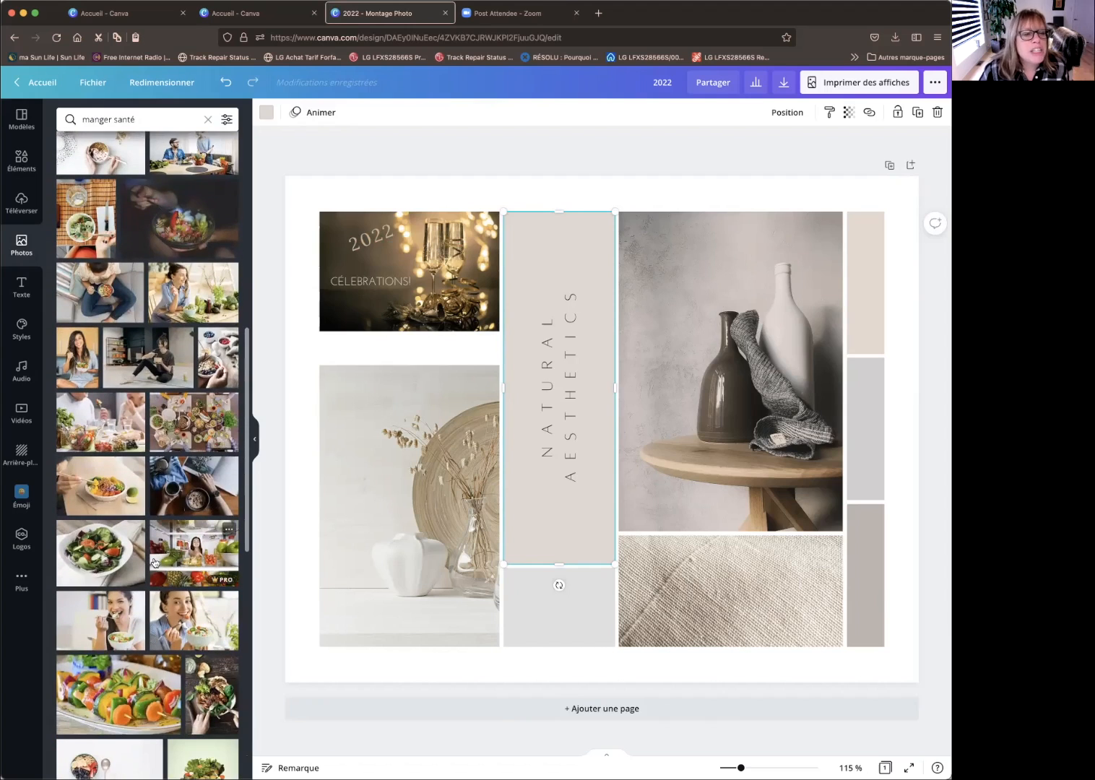
pyautogui.scroll(-7, 154, 562)
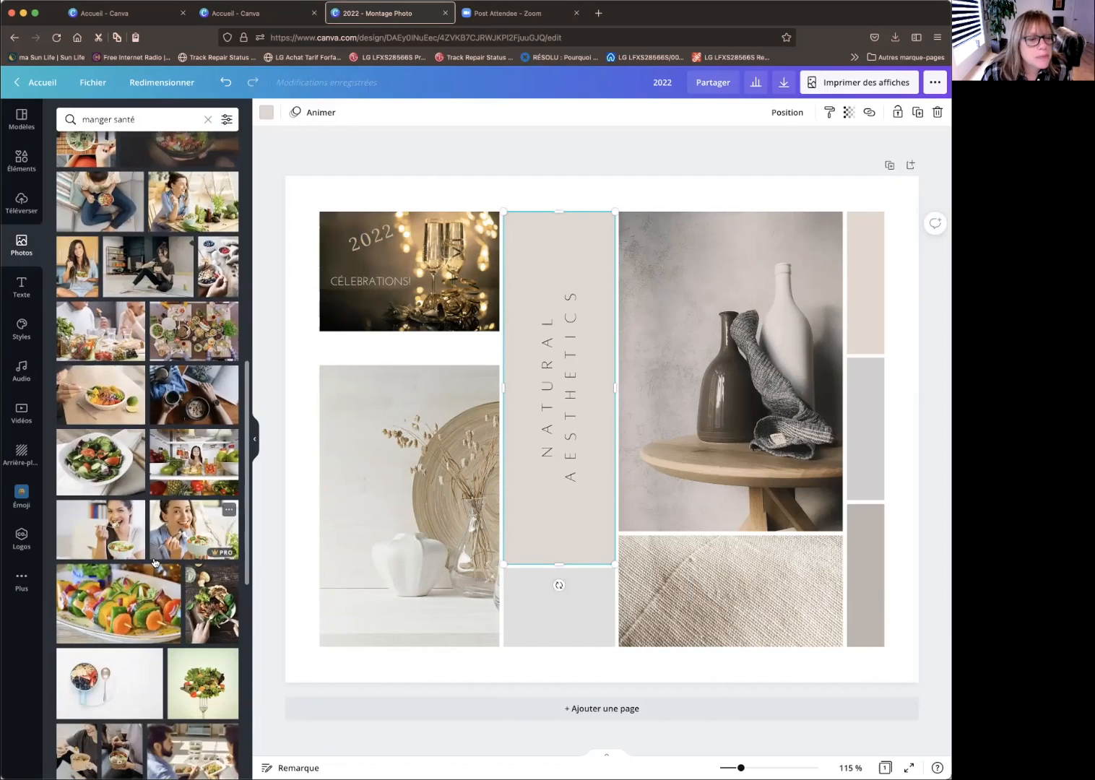
pyautogui.scroll(-2, 154, 562)
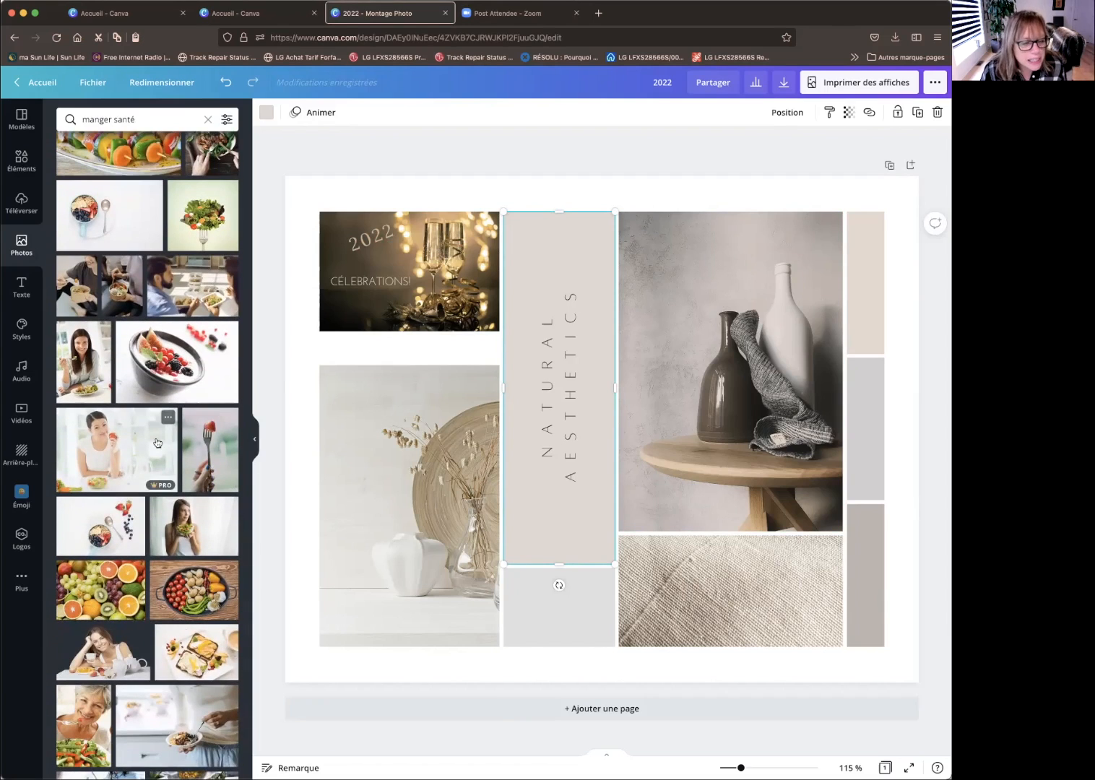
pyautogui.scroll(-5, 156, 442)
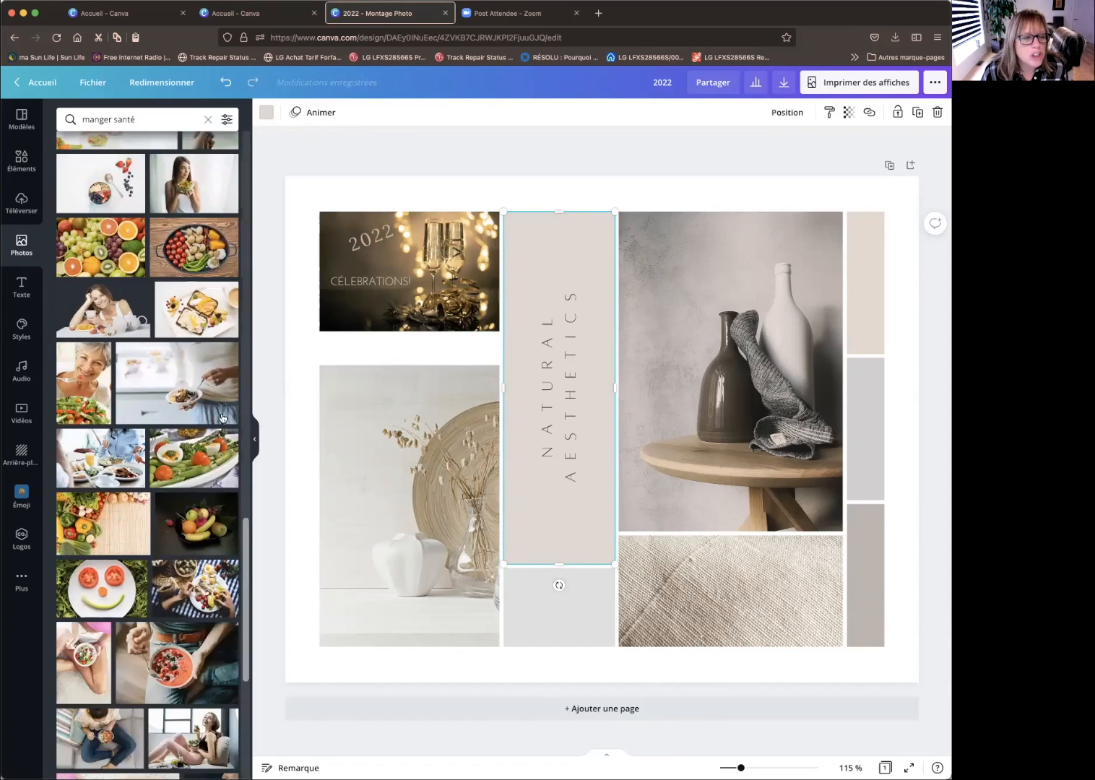
pyautogui.scroll(-7, 192, 486)
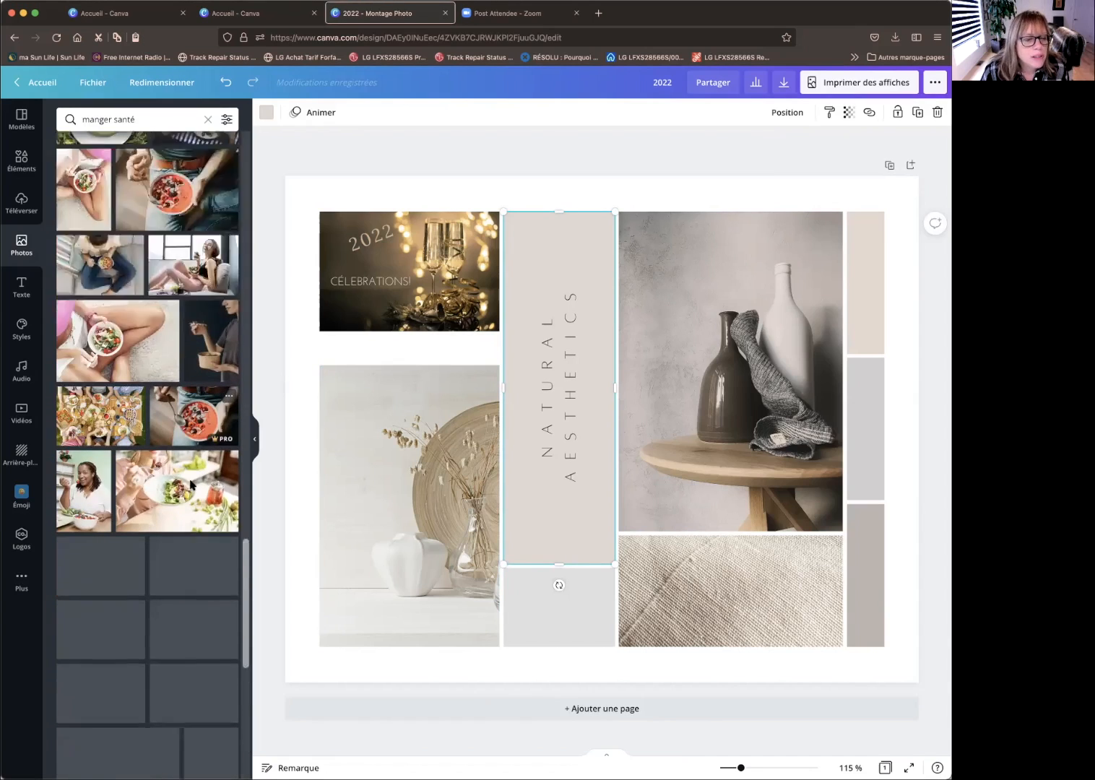
pyautogui.scroll(-3, 191, 486)
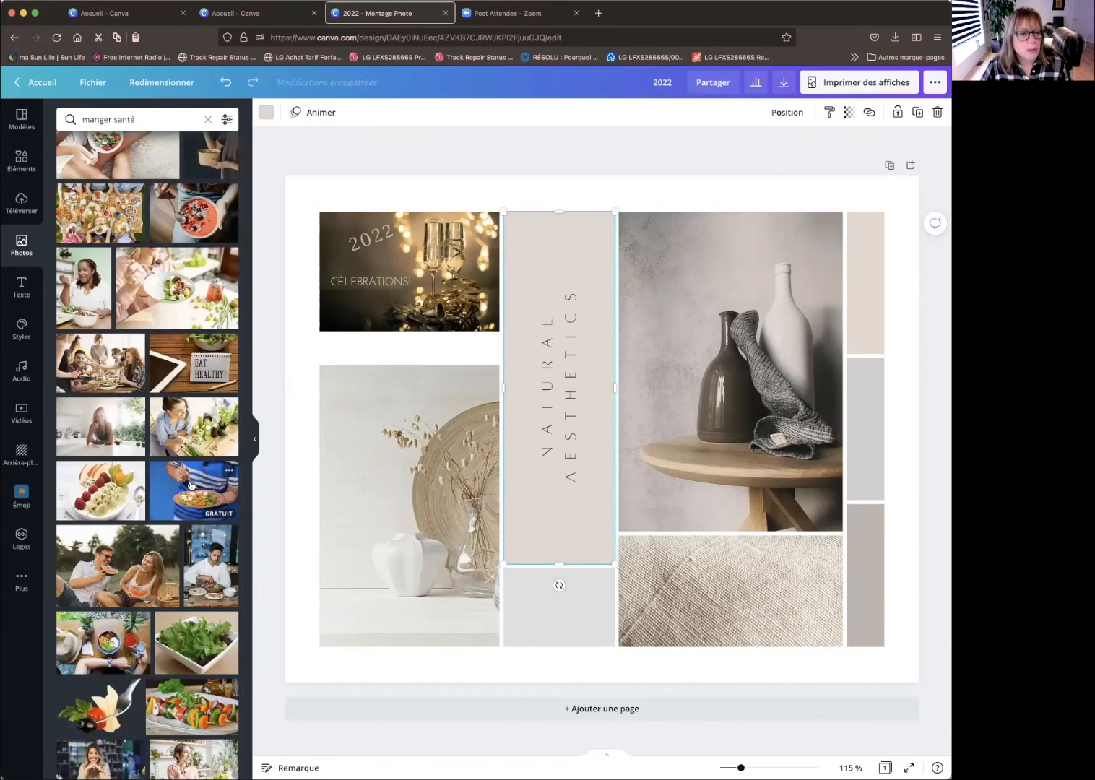
pyautogui.click(107, 495)
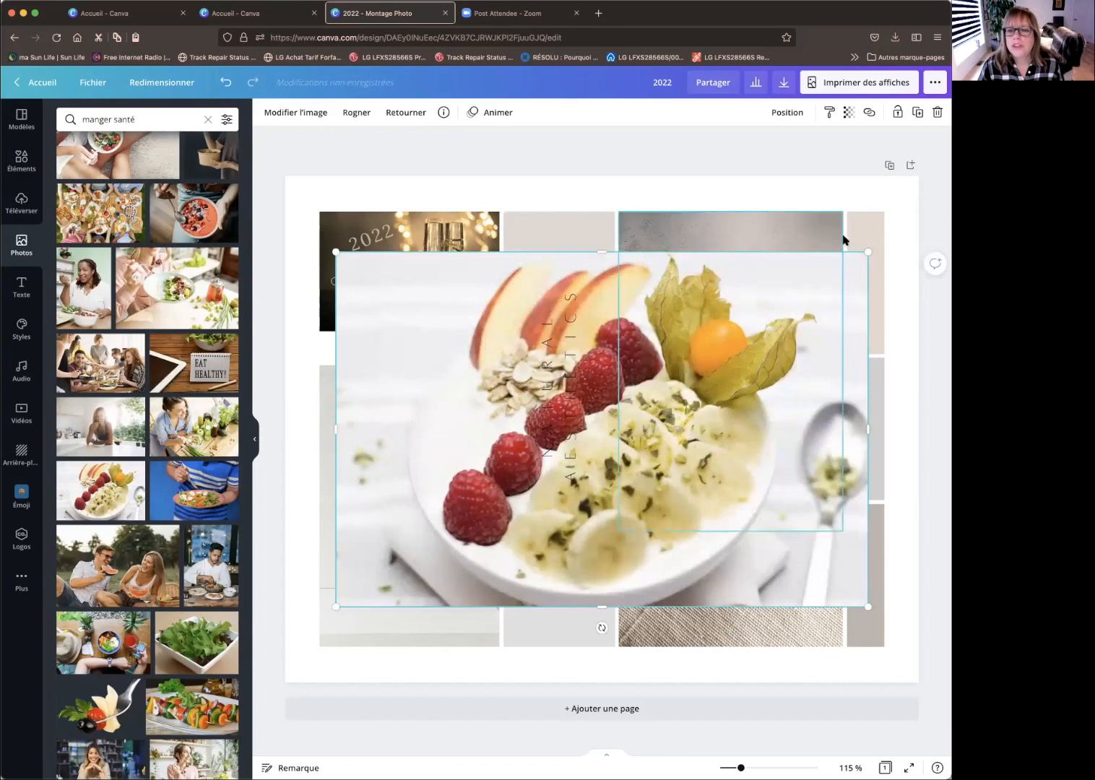
# - Replace the linen texture picture below the bottles photo with the fruit bowl photo, resized to the full column width
pyautogui.moveTo(844, 260); pyautogui.dragTo(761, 595)
pyautogui.click(654, 583)
pyautogui.press('Delete')
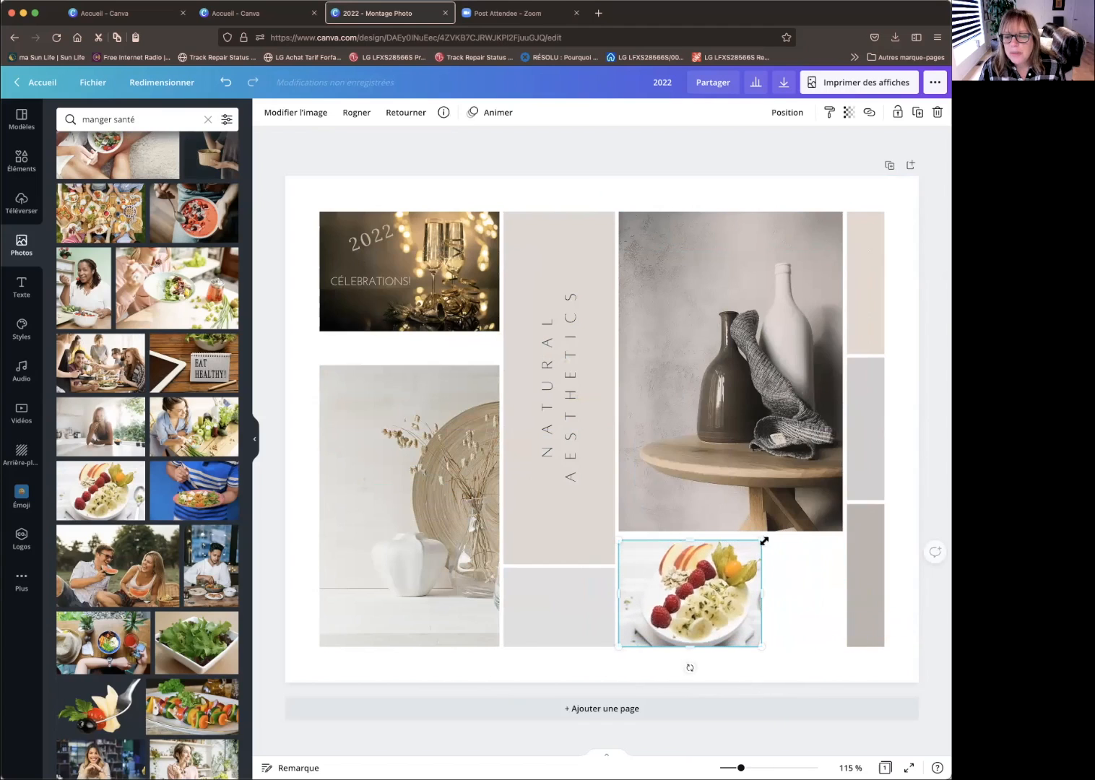
pyautogui.moveTo(770, 534); pyautogui.dragTo(875, 522)
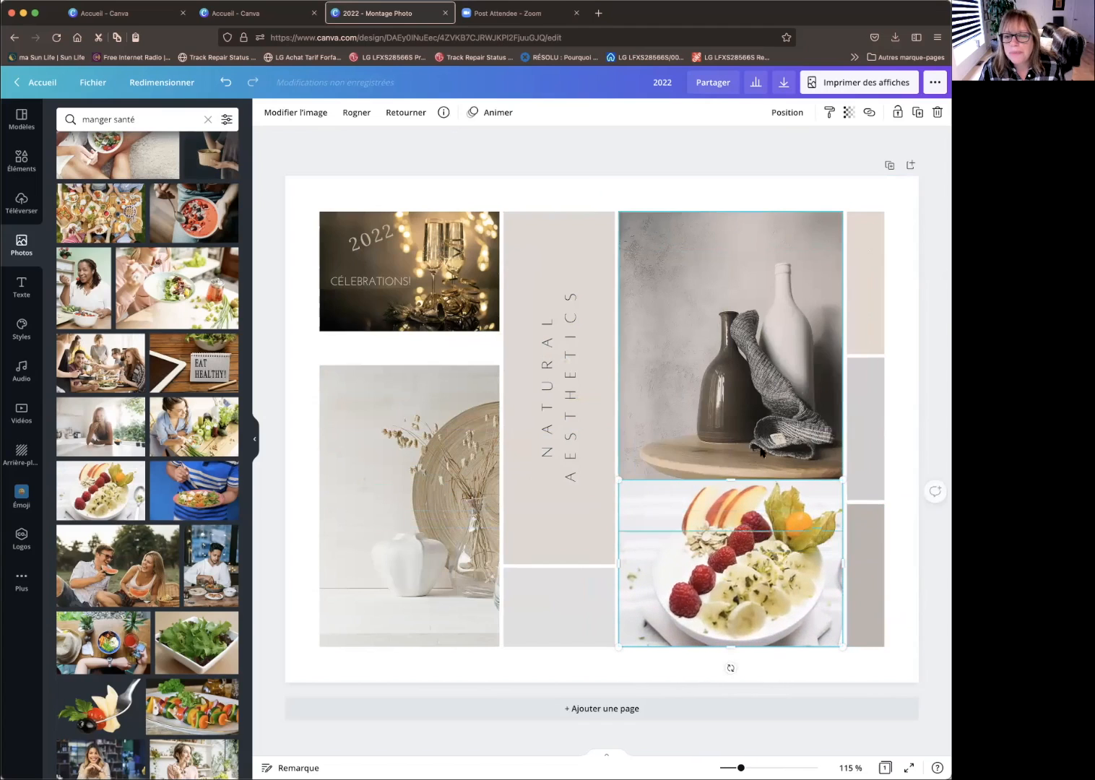
# - Shrink the bottles photo to about 6.1 by 8.7, shift it toward the narrow colour strips, and place the fruit bowl photo below it
pyautogui.moveTo(737, 509); pyautogui.dragTo(739, 587)
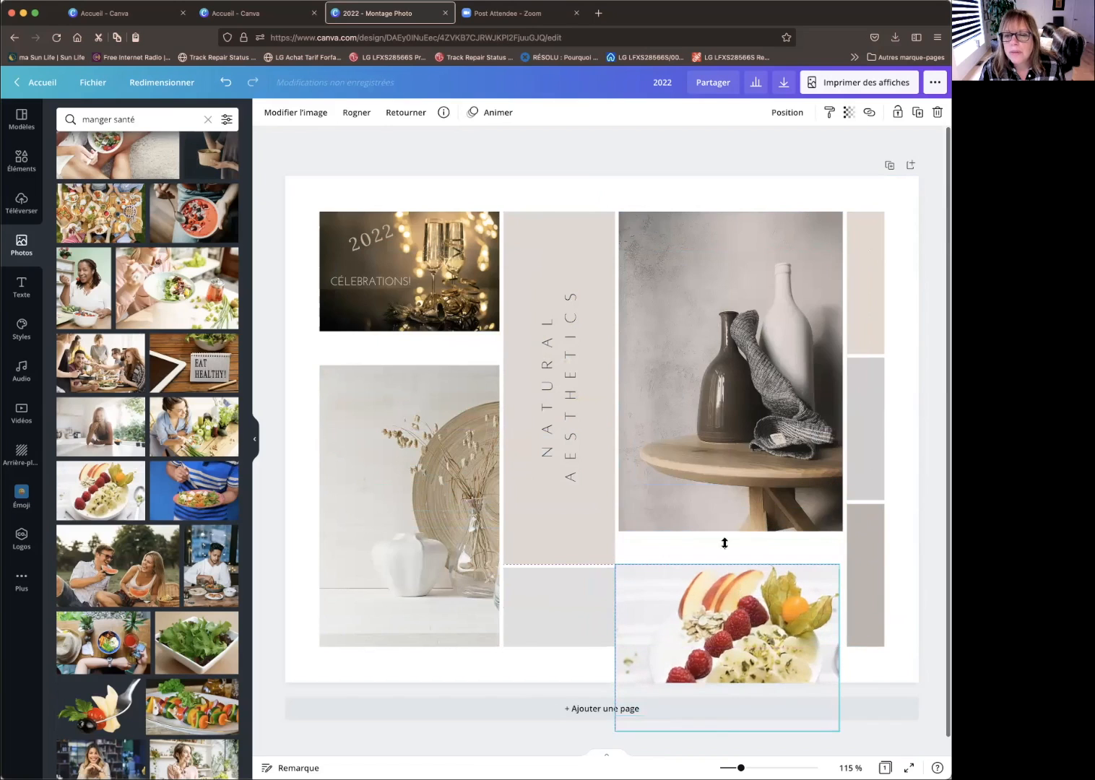
pyautogui.click(741, 396)
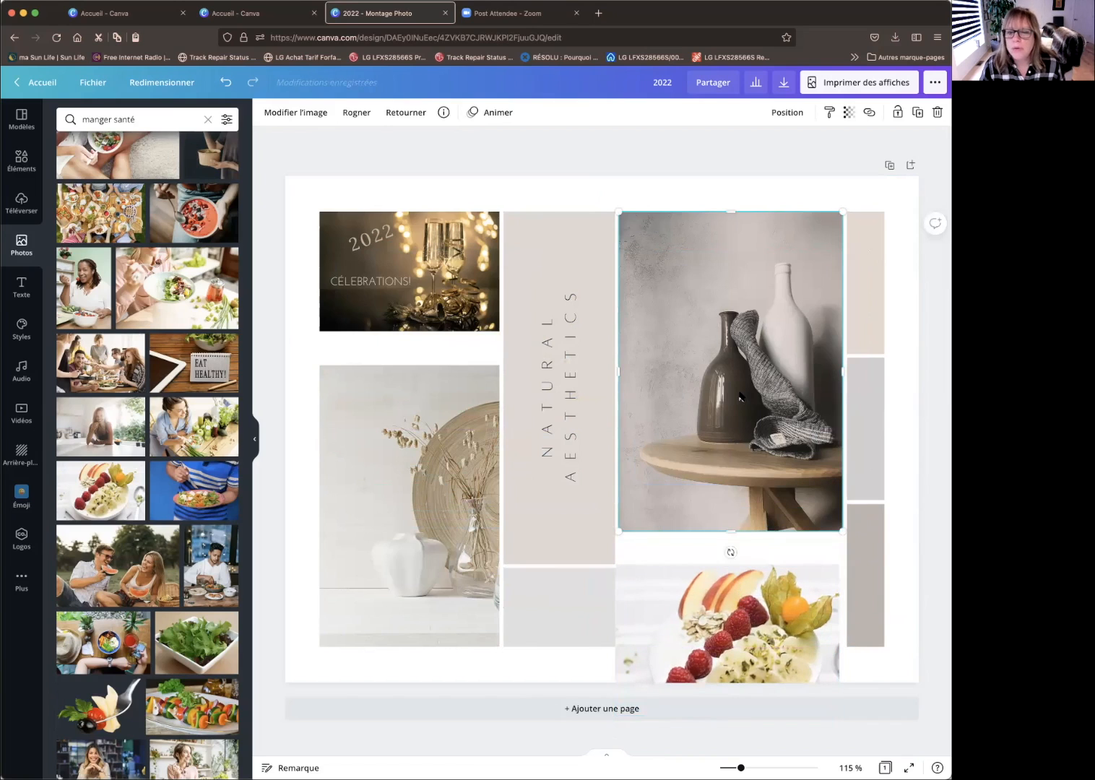
pyautogui.moveTo(829, 518); pyautogui.dragTo(810, 401)
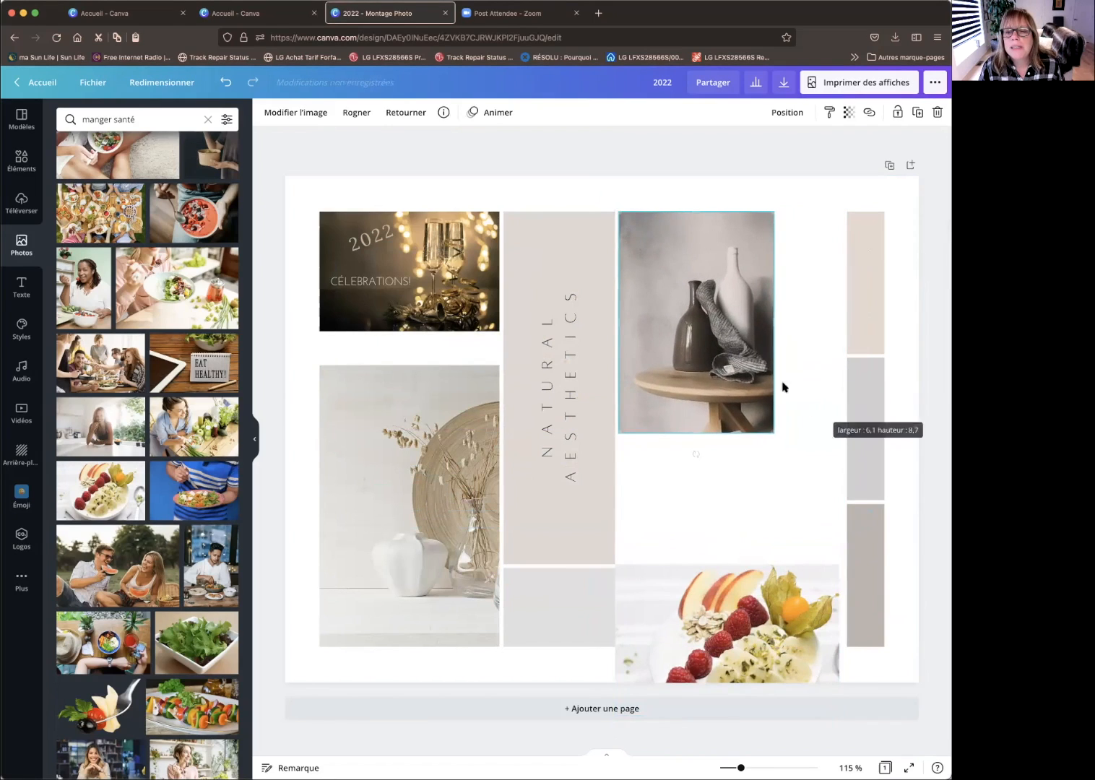
pyautogui.moveTo(738, 370); pyautogui.dragTo(803, 370)
pyautogui.moveTo(758, 613); pyautogui.dragTo(763, 531)
pyautogui.click(738, 468)
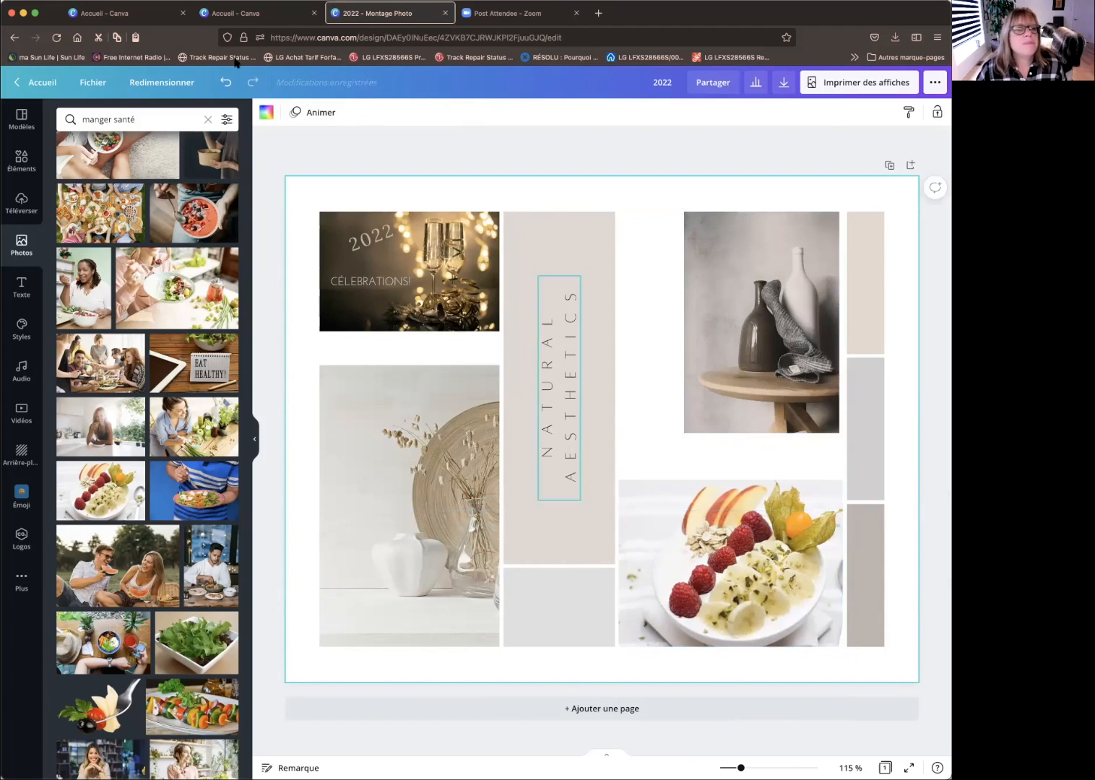
# - Search the stock photos for "islande"
pyautogui.click(145, 119)
pyautogui.moveTo(137, 119); pyautogui.dragTo(77, 119)
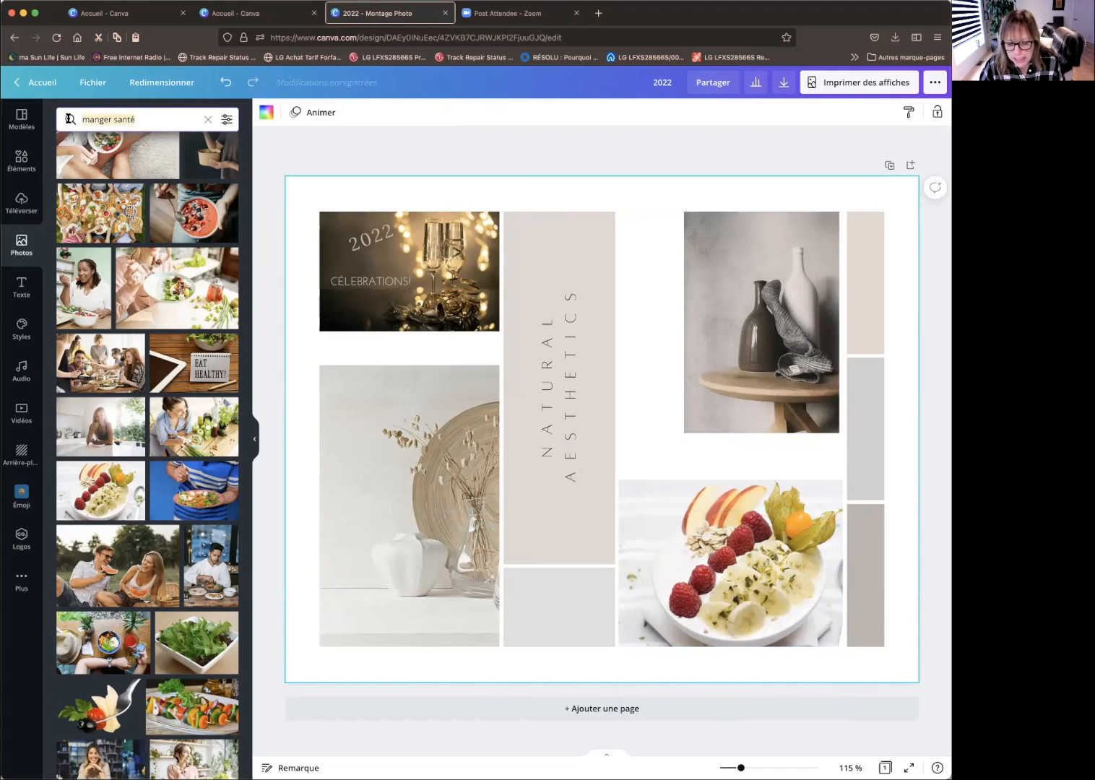
pyautogui.press('BackSpace')
pyautogui.write('islande')
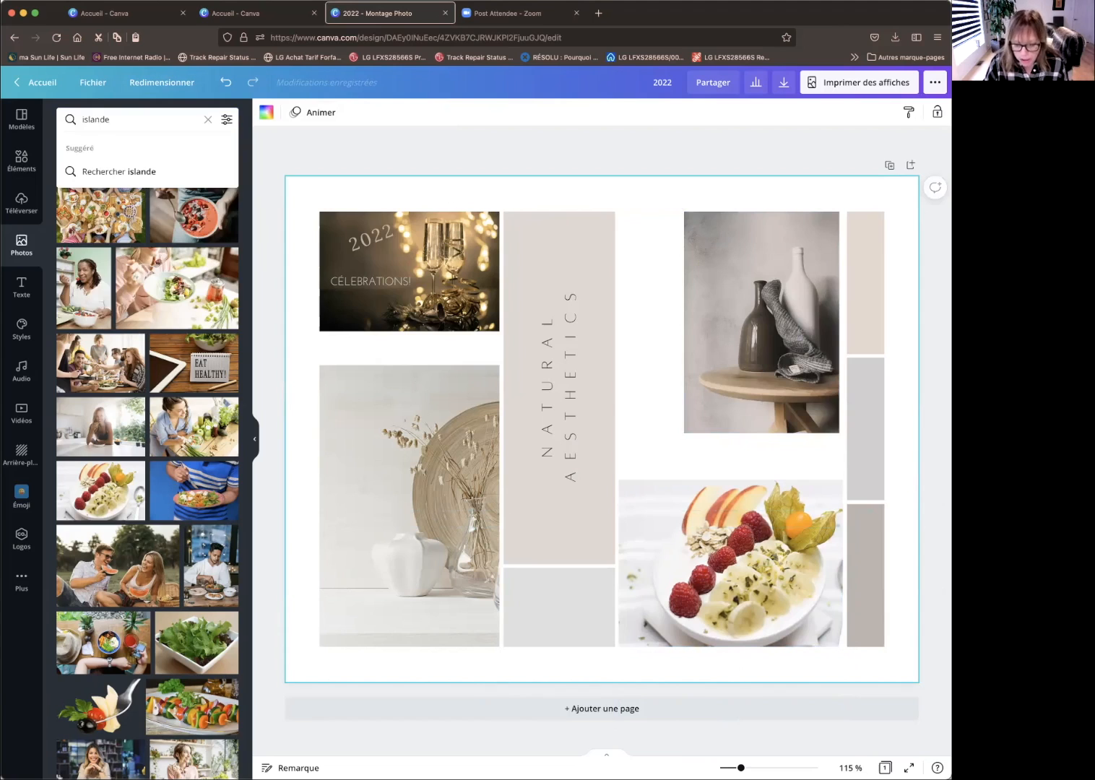
pyautogui.press('Return')
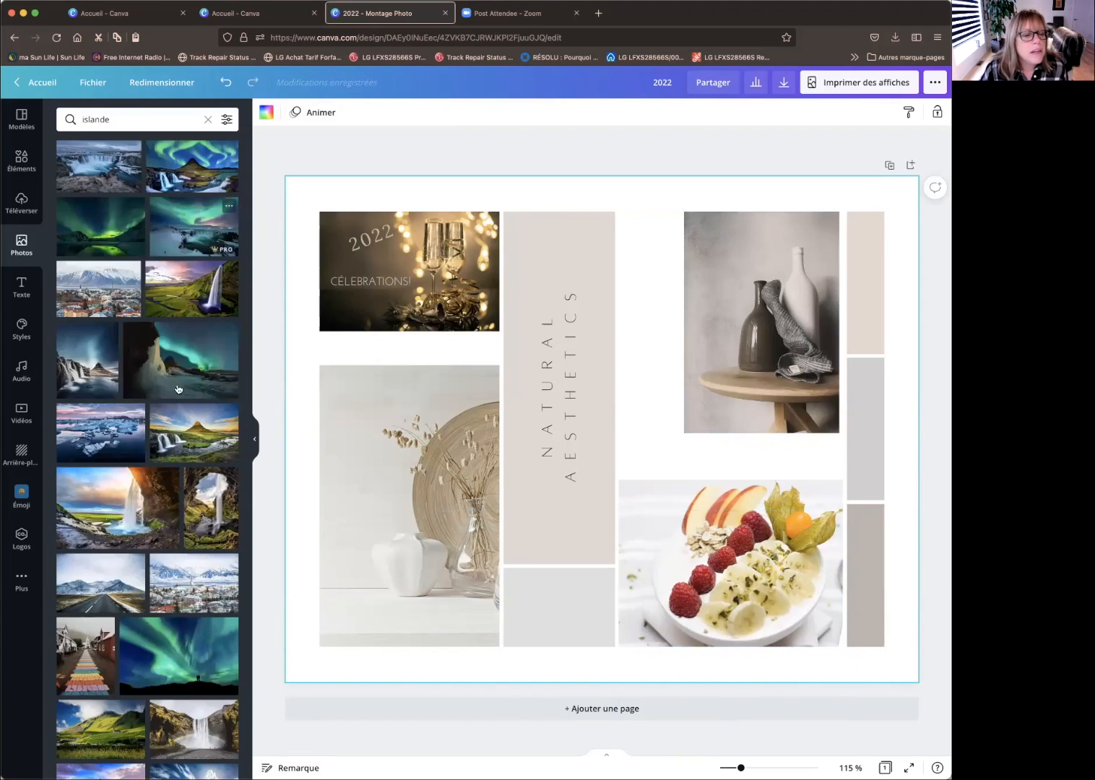
# - Add the Iceland photo of the green canyon with a river to the page
pyautogui.scroll(-3, 164, 444)
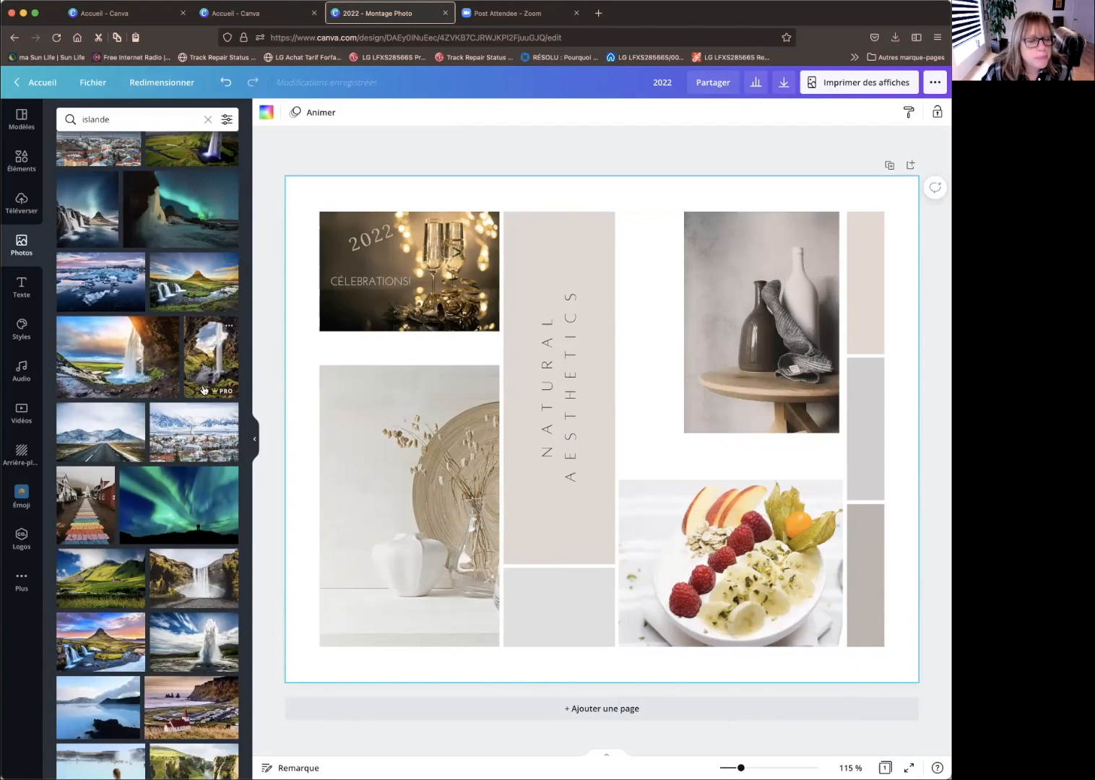
pyautogui.scroll(-7, 203, 390)
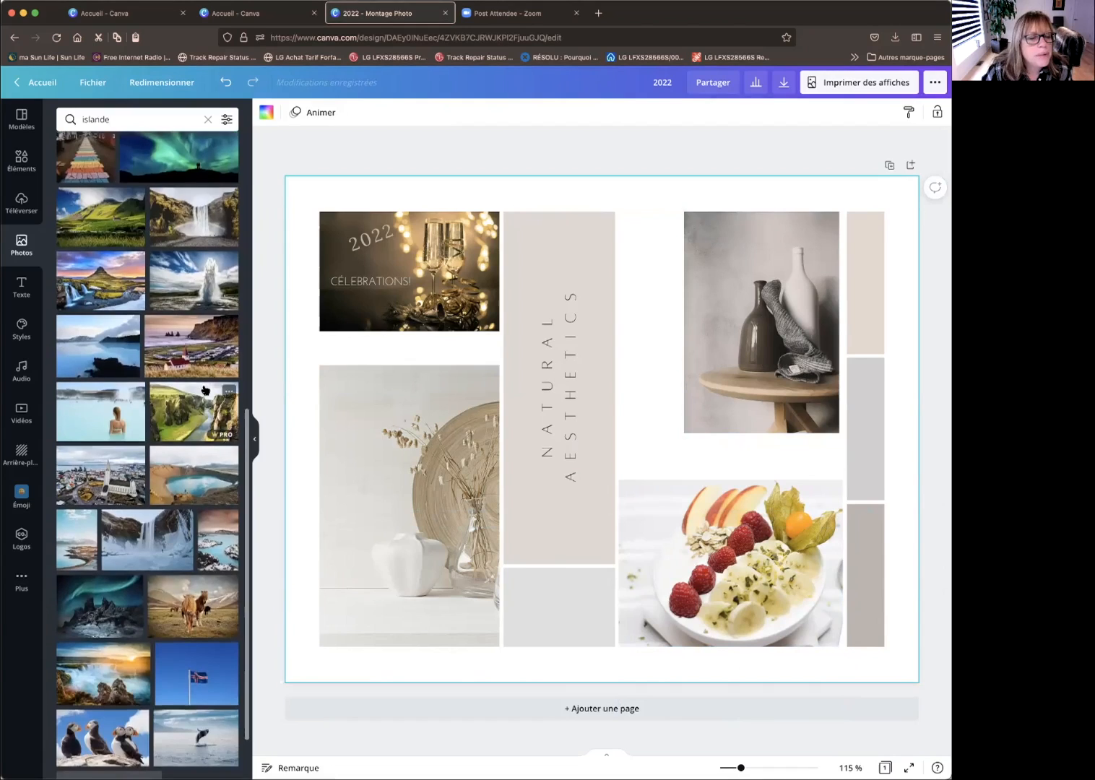
pyautogui.scroll(-3, 206, 390)
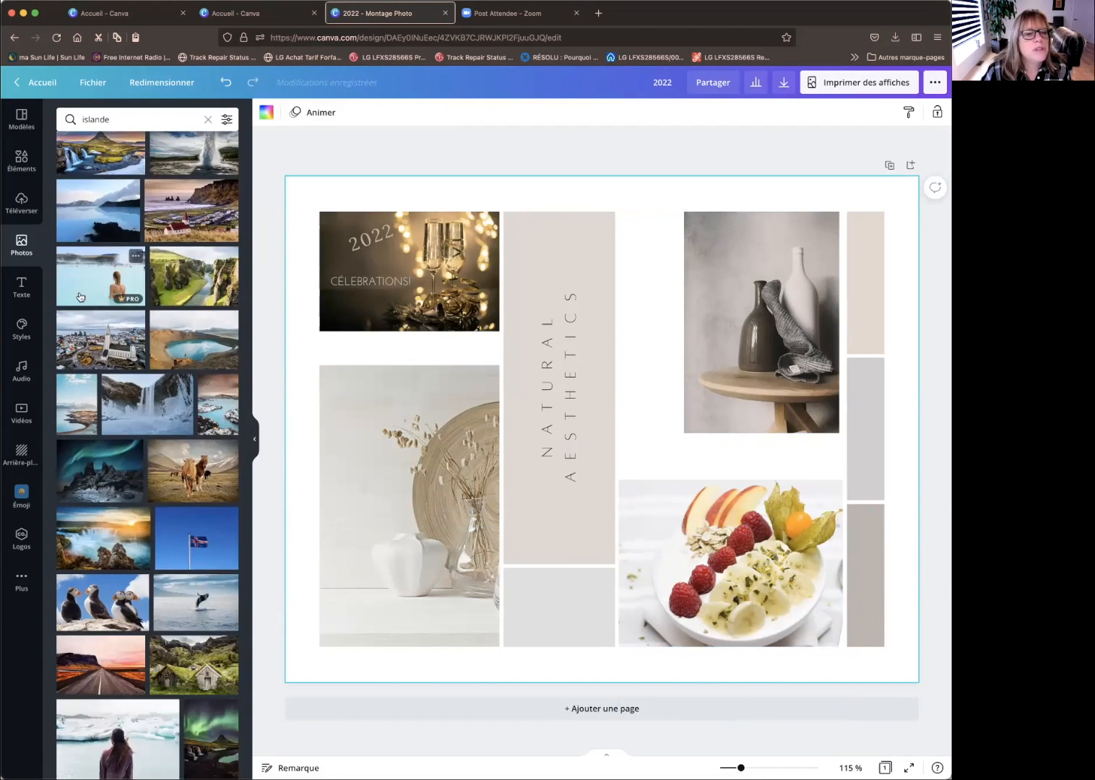
pyautogui.click(199, 281)
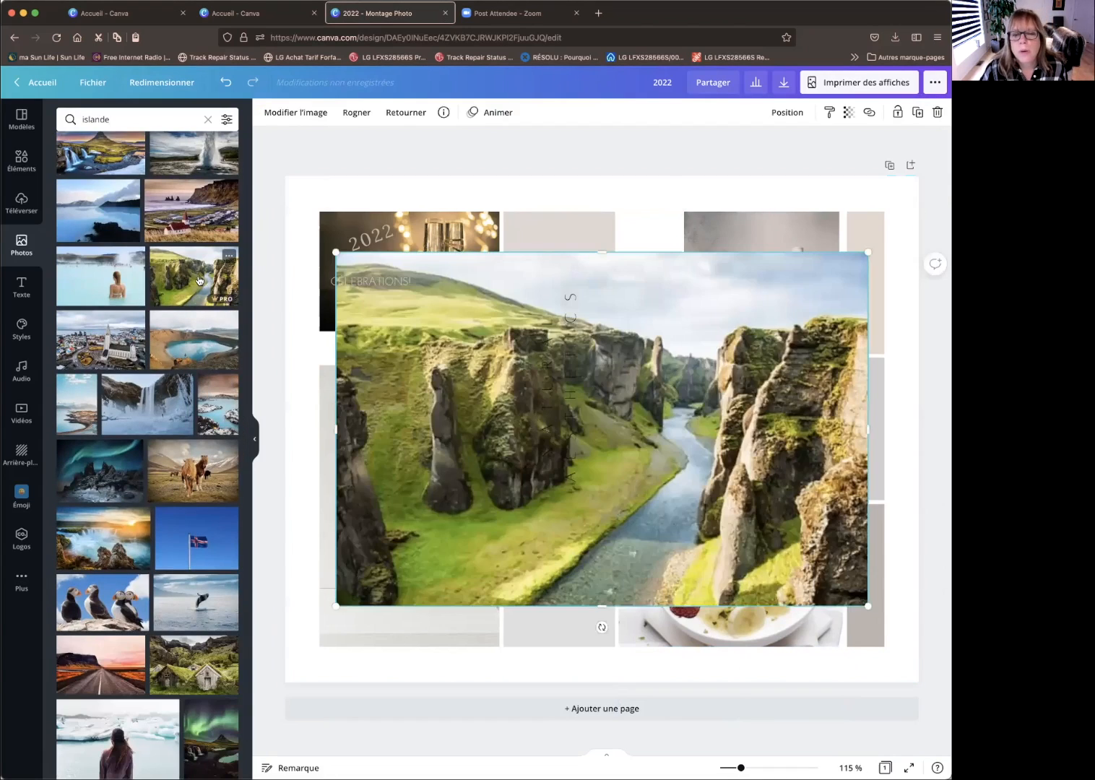
# - Add the Iceland photo of ice blocks on a black beach at sunset to the page
pyautogui.scroll(-3, 133, 436)
pyautogui.scroll(-10, 133, 436)
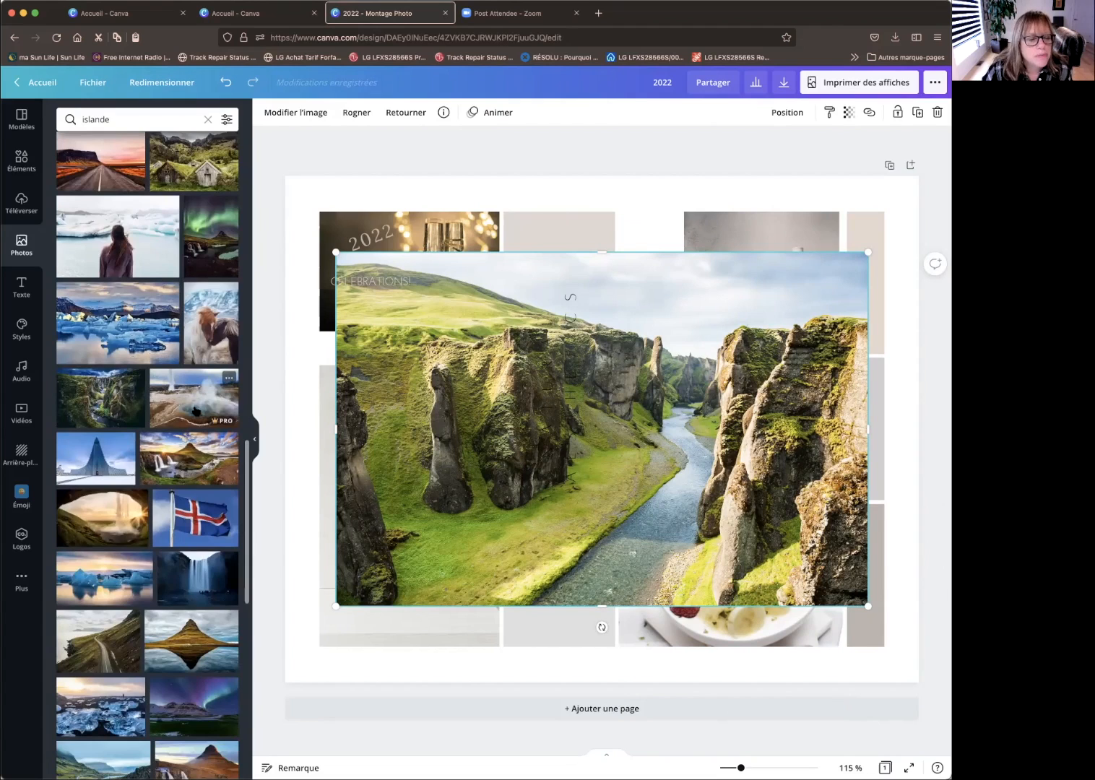
pyautogui.scroll(-8, 193, 411)
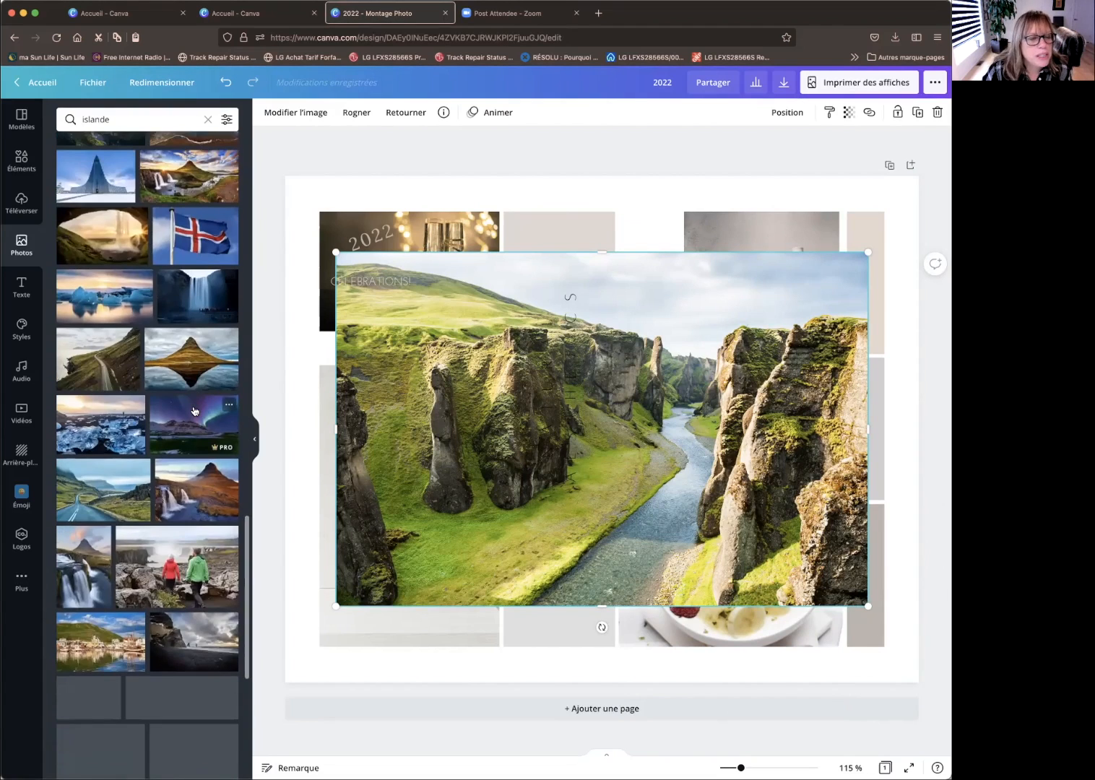
pyautogui.scroll(-4, 193, 411)
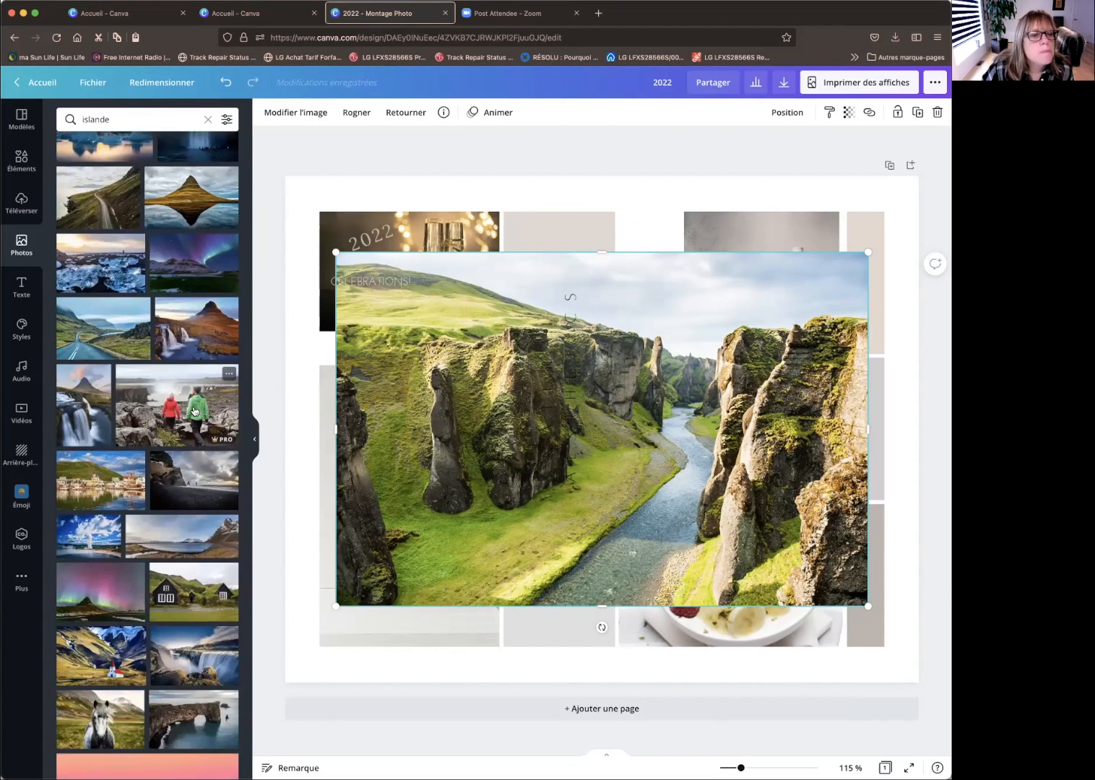
pyautogui.click(98, 272)
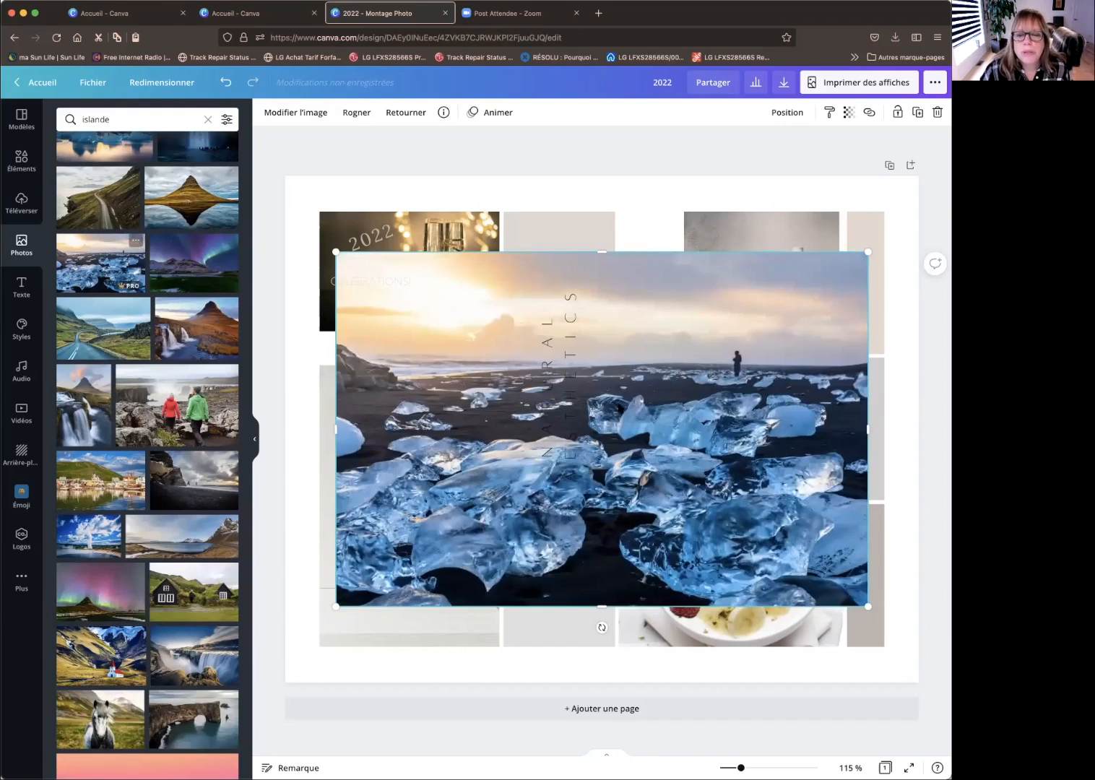
# - Shrink the ice beach photo and the green canyon photo toward their lower-left corners, keeping the canyon photo slightly larger
pyautogui.moveTo(866, 250); pyautogui.dragTo(521, 483)
pyautogui.moveTo(874, 246); pyautogui.dragTo(578, 447)
# - Delete the beige panel to the right of the celebrations photo and the vertical "NATURAL AESTHETICS" text
pyautogui.click(599, 244)
pyautogui.press('Delete')
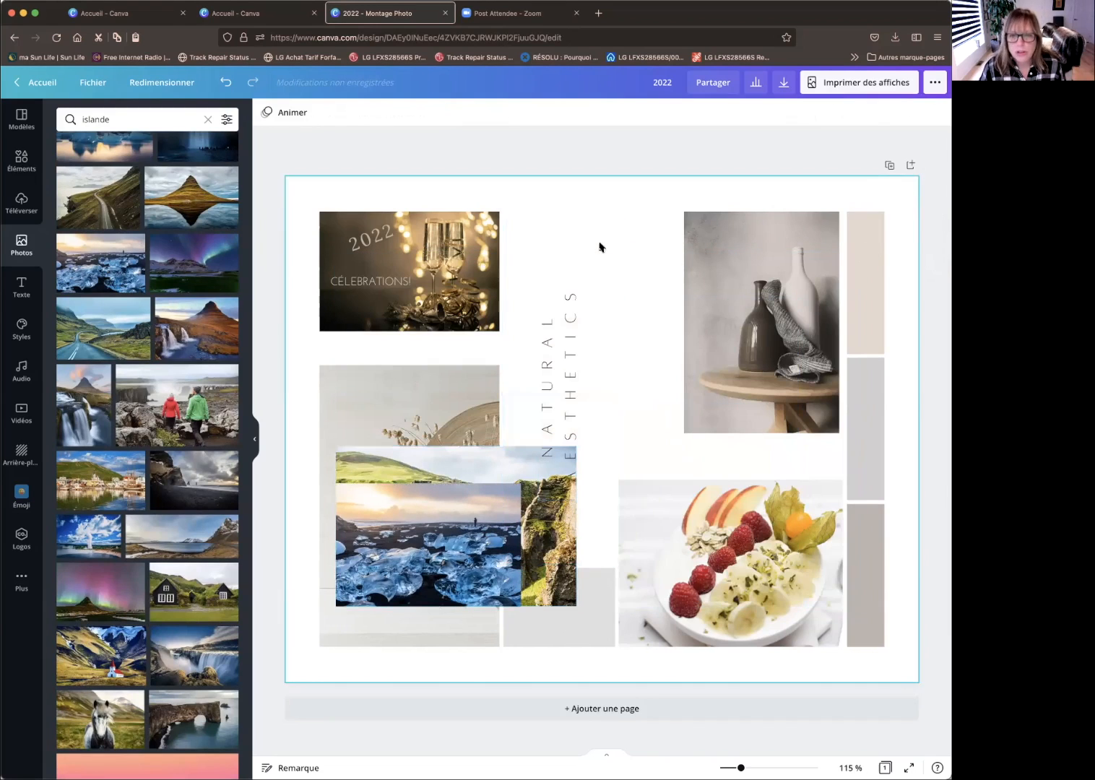
pyautogui.click(570, 369)
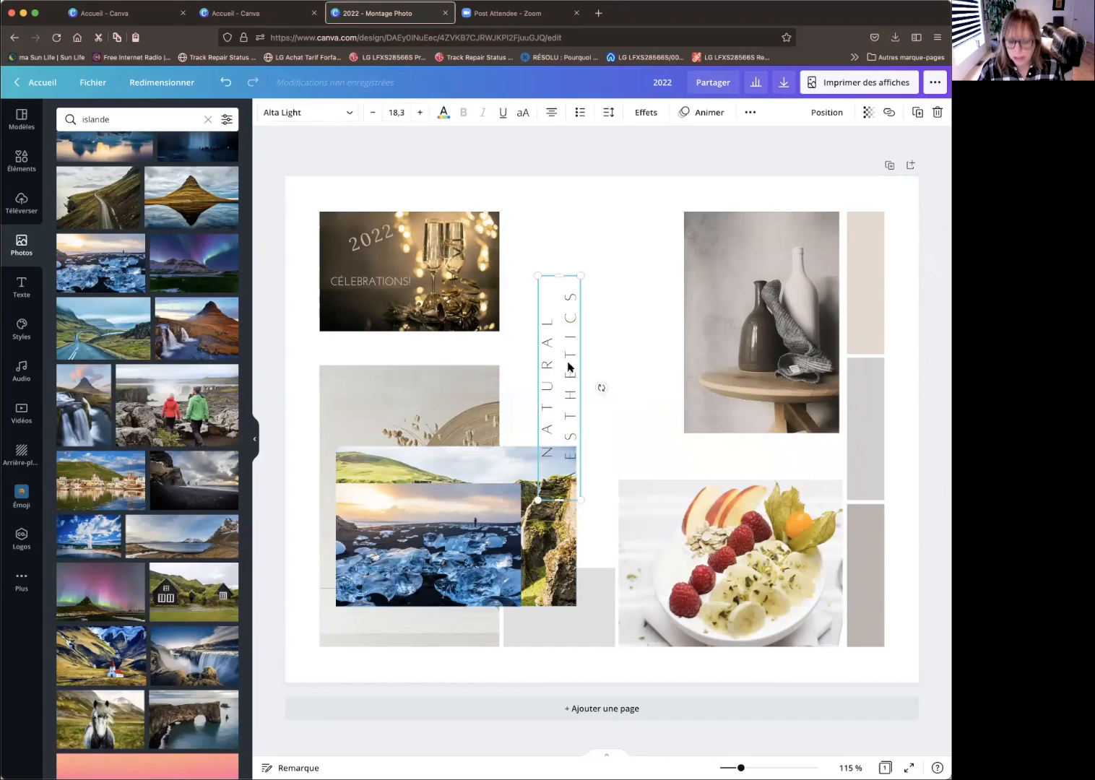
pyautogui.press('Delete')
# - Shrink the green canyon photo slightly toward its lower-left corner
pyautogui.click(560, 473)
pyautogui.moveTo(578, 442); pyautogui.dragTo(535, 452)
pyautogui.moveTo(614, 515); pyautogui.dragTo(589, 359)
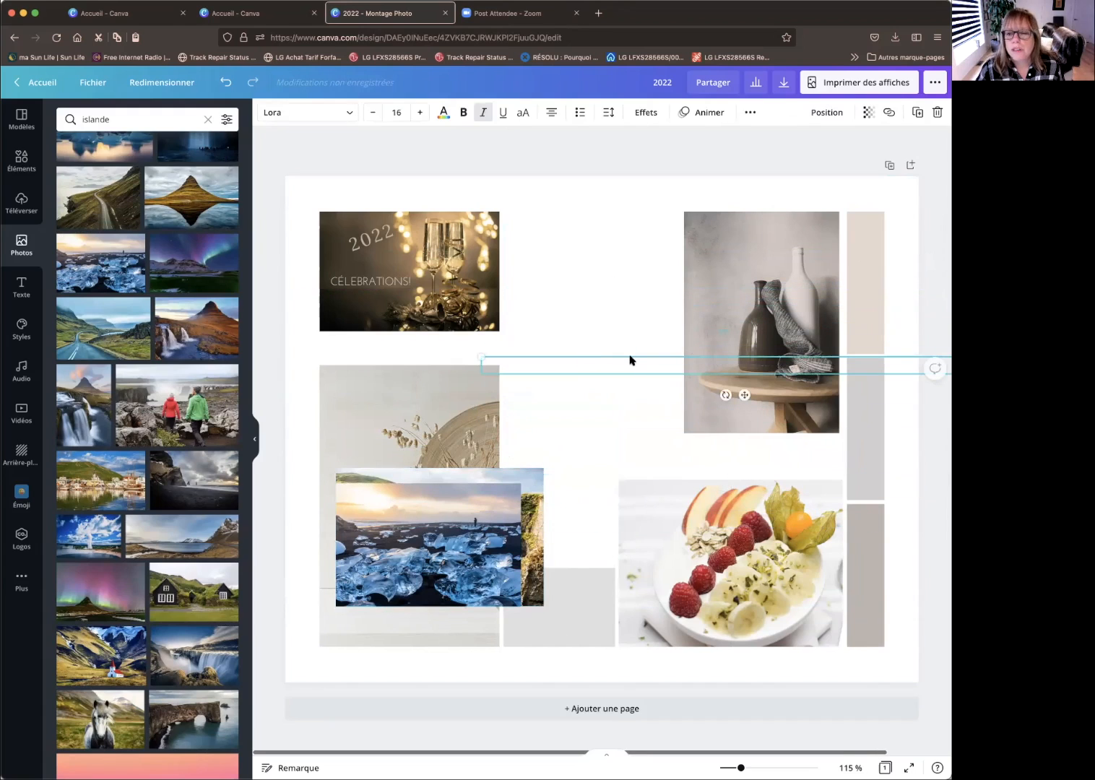
pyautogui.press('Escape')
# - Stack the ice beach photo above the canyon photo beside the dark vase picture, shrinking both to the same width
pyautogui.moveTo(435, 511); pyautogui.dragTo(594, 237)
pyautogui.moveTo(685, 210); pyautogui.dragTo(645, 229)
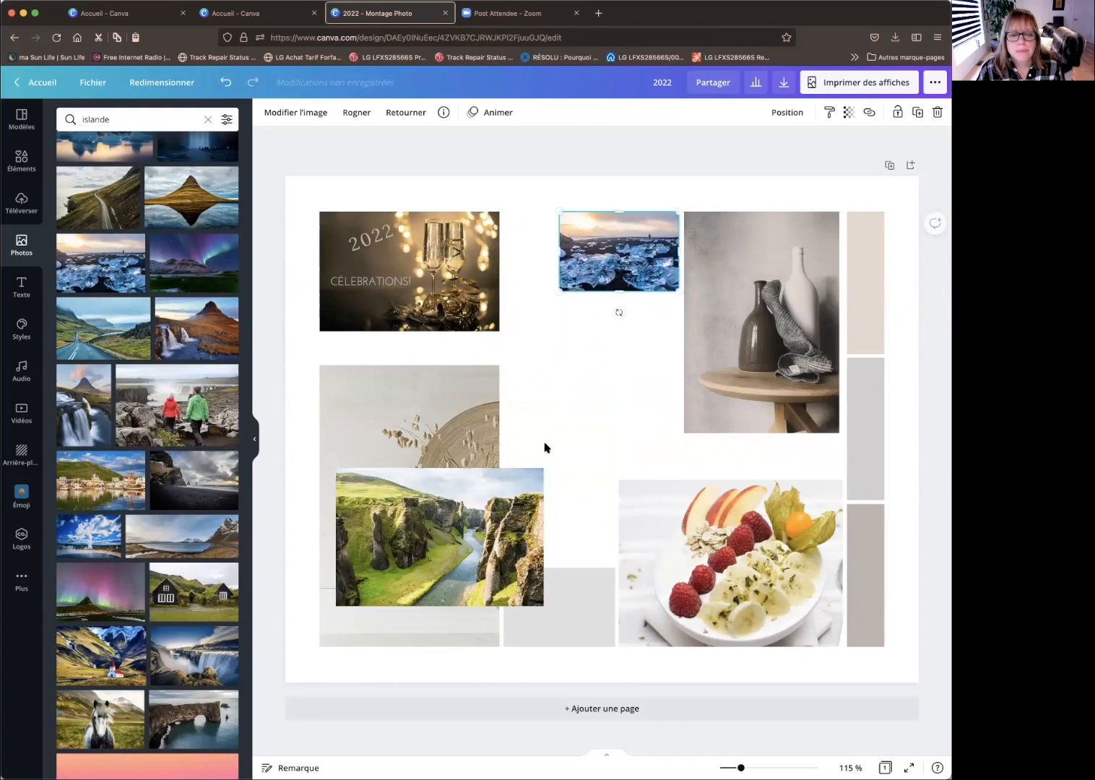
pyautogui.moveTo(454, 513); pyautogui.dragTo(590, 341)
pyautogui.moveTo(468, 436); pyautogui.dragTo(574, 408)
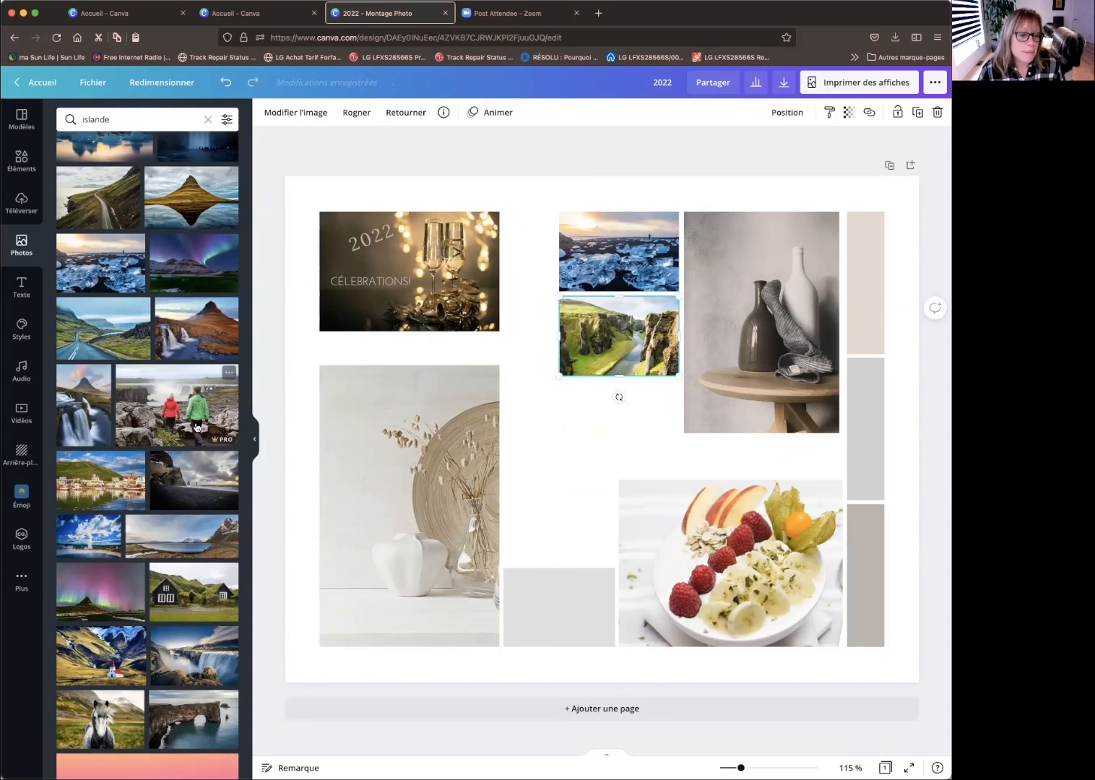
# - Search the stock photos for "norvège"
pyautogui.click(120, 113)
pyautogui.doubleClick(93, 120)
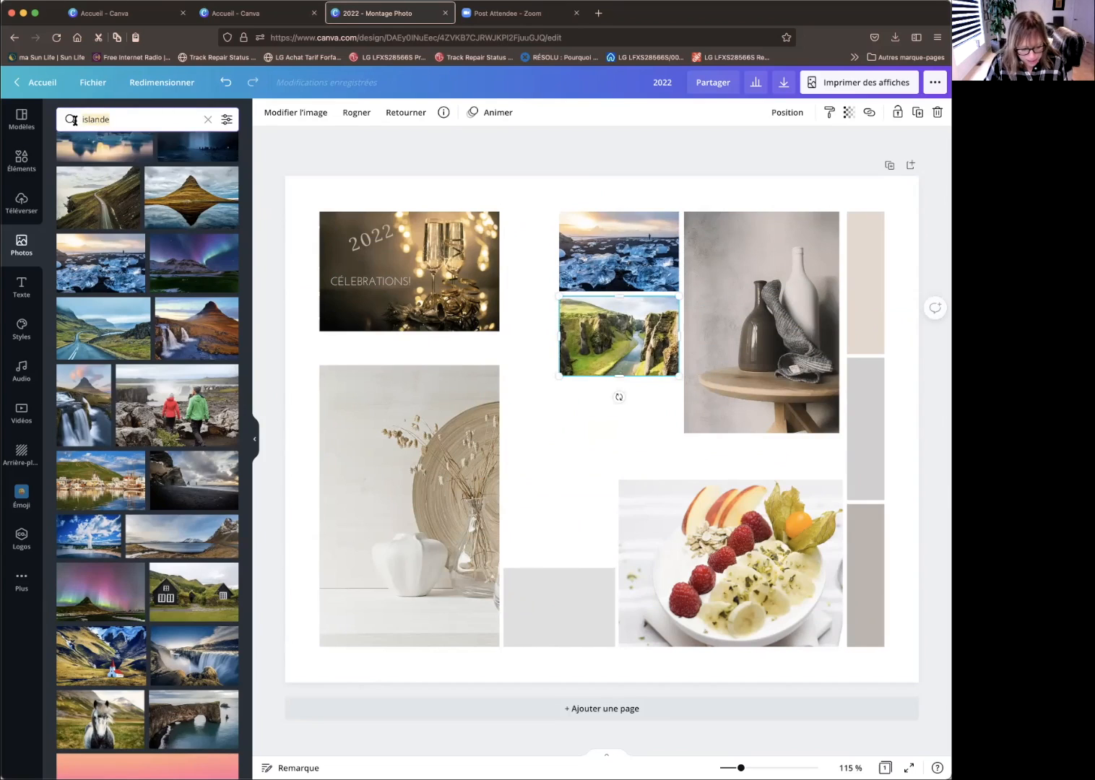
pyautogui.write('nor')
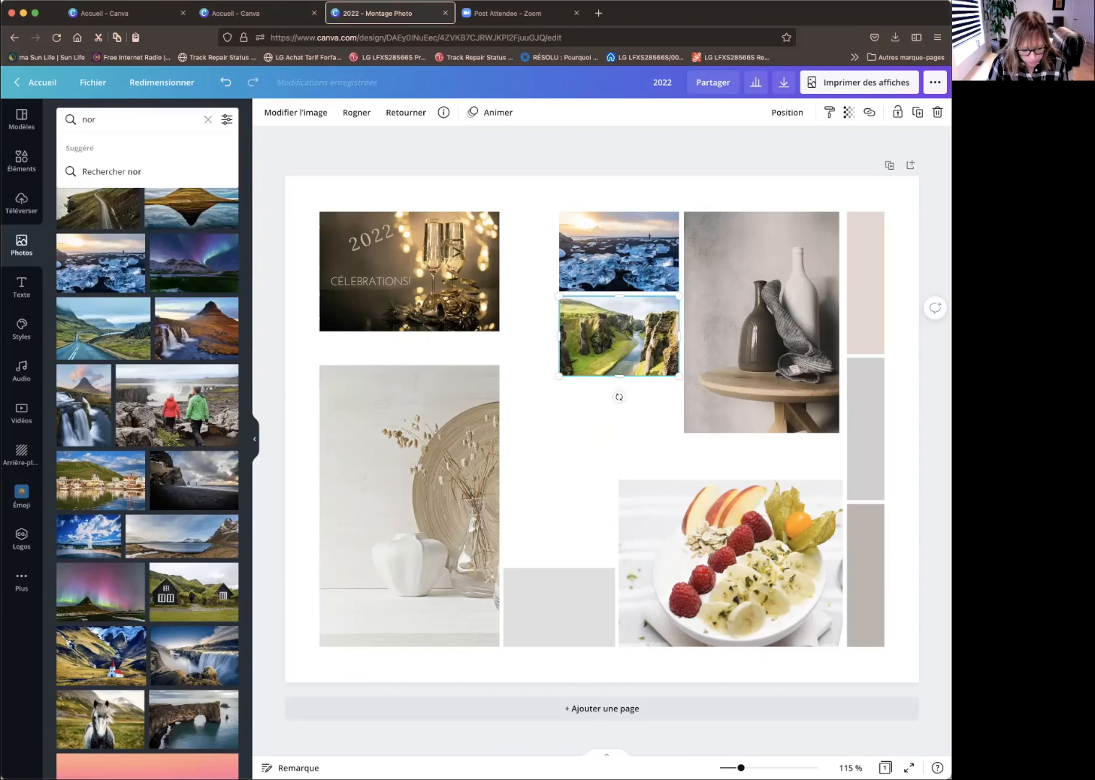
pyautogui.write('vège')
pyautogui.press('Return')
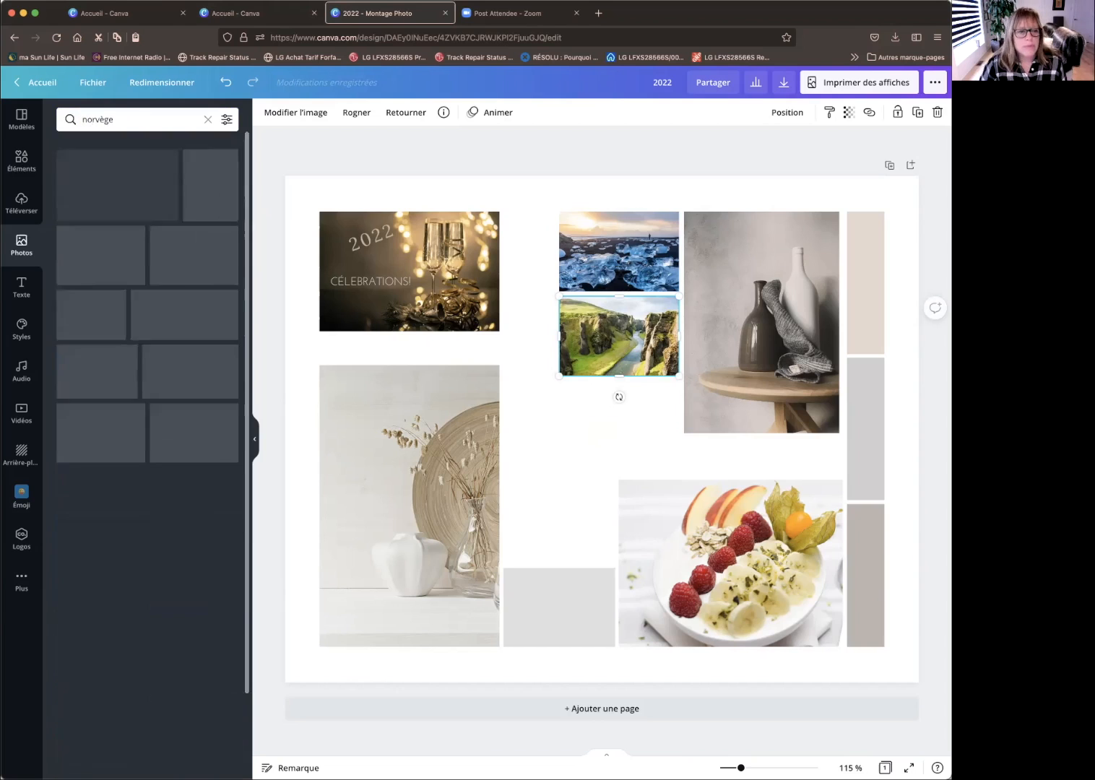
# - Add the Norway photo of the rock ledge over a fjord, shrinking it to fit directly beneath the canyon photo
pyautogui.scroll(-6, 160, 426)
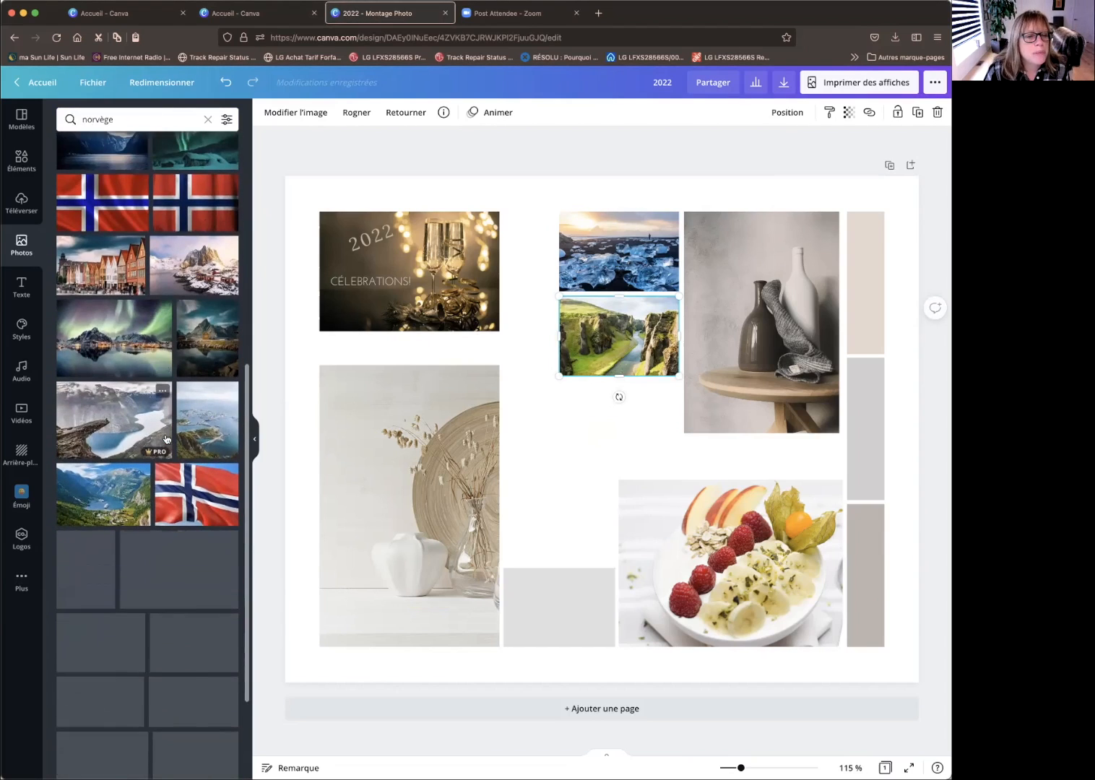
pyautogui.click(109, 408)
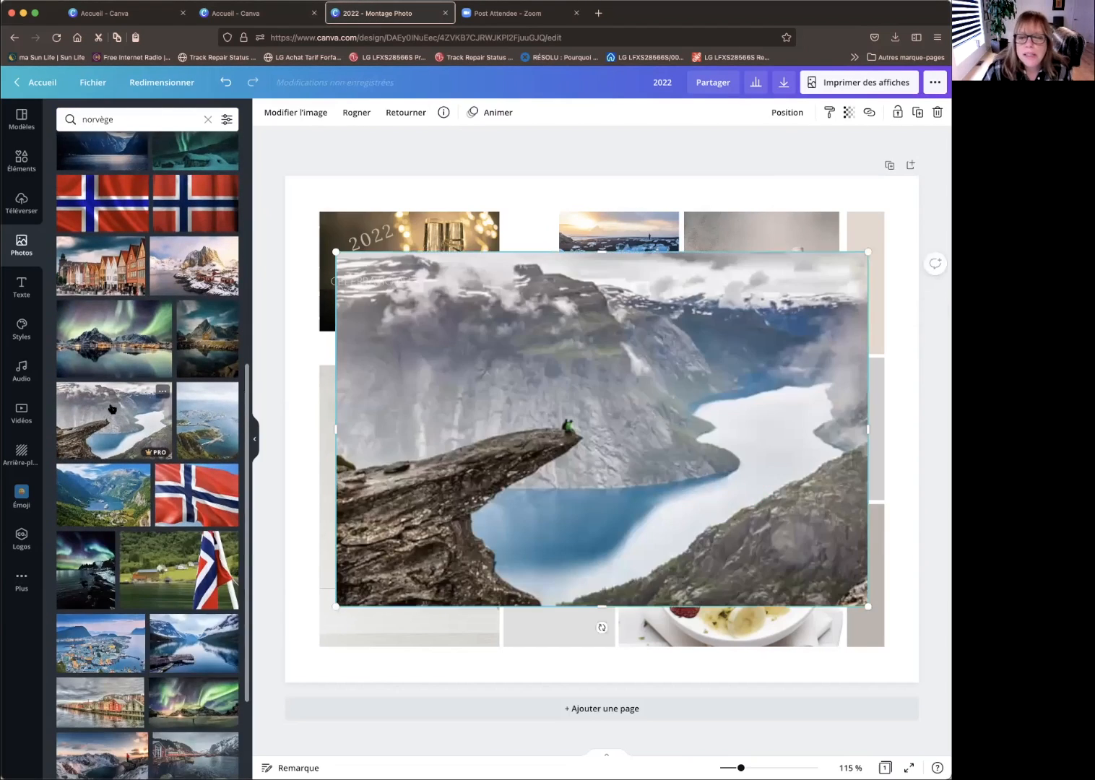
pyautogui.moveTo(868, 251); pyautogui.dragTo(630, 397)
pyautogui.moveTo(552, 468); pyautogui.dragTo(557, 463)
pyautogui.moveTo(617, 433); pyautogui.dragTo(616, 433)
pyautogui.moveTo(679, 465); pyautogui.dragTo(677, 462)
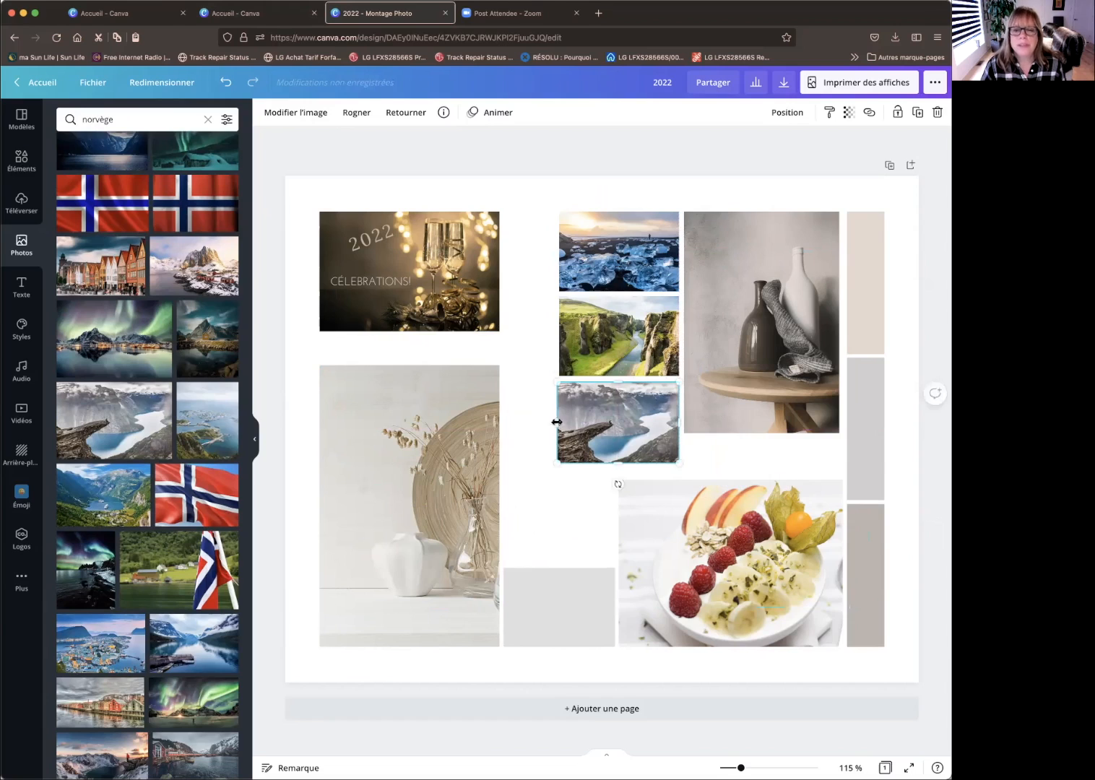
pyautogui.click(535, 411)
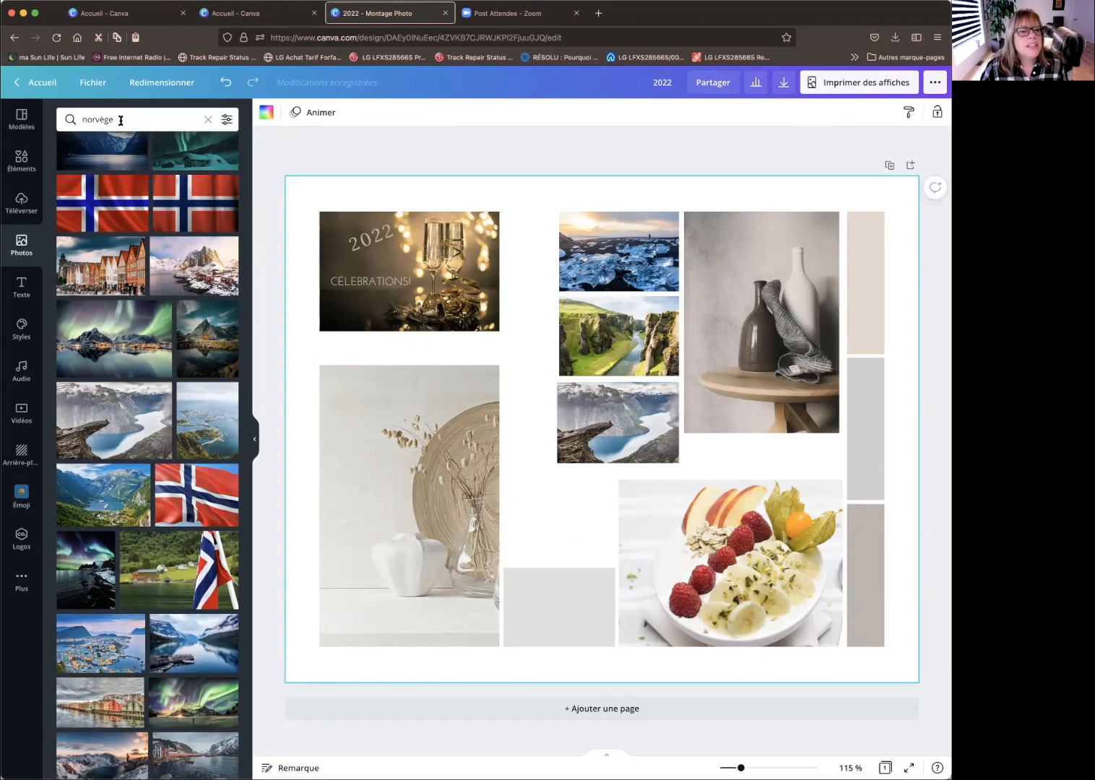
# - Search the stock photos for "randonnée"
pyautogui.moveTo(120, 120); pyautogui.dragTo(96, 119)
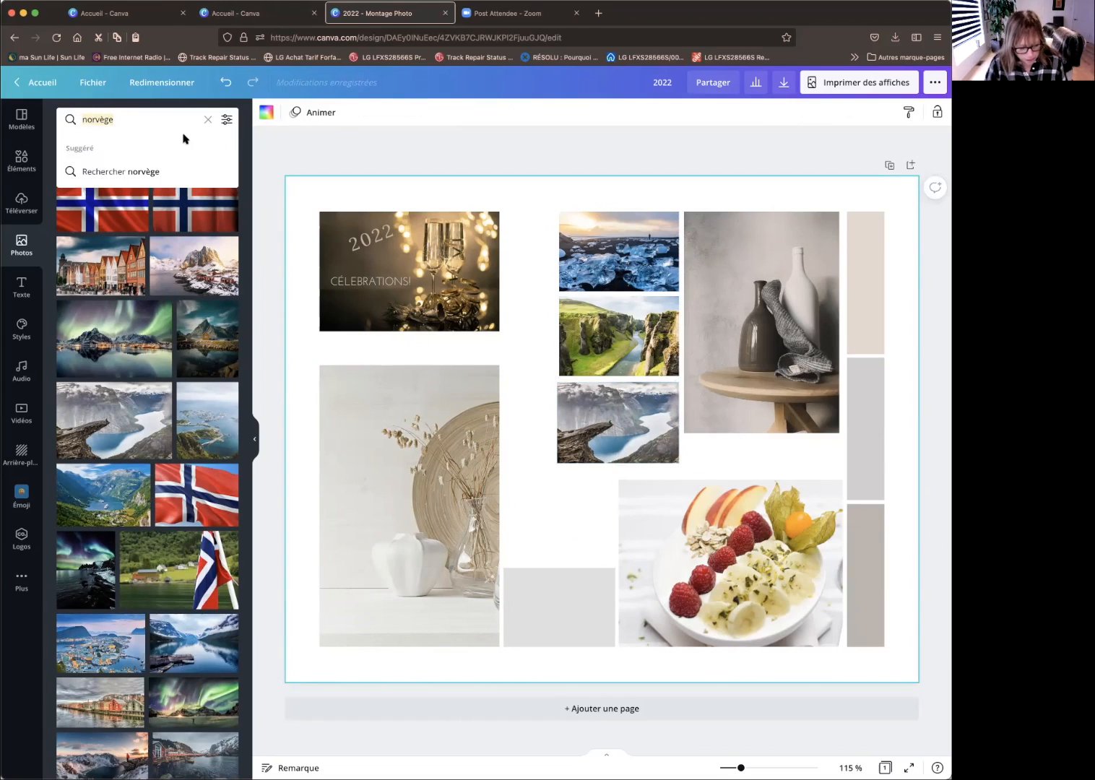
pyautogui.write('randonnée')
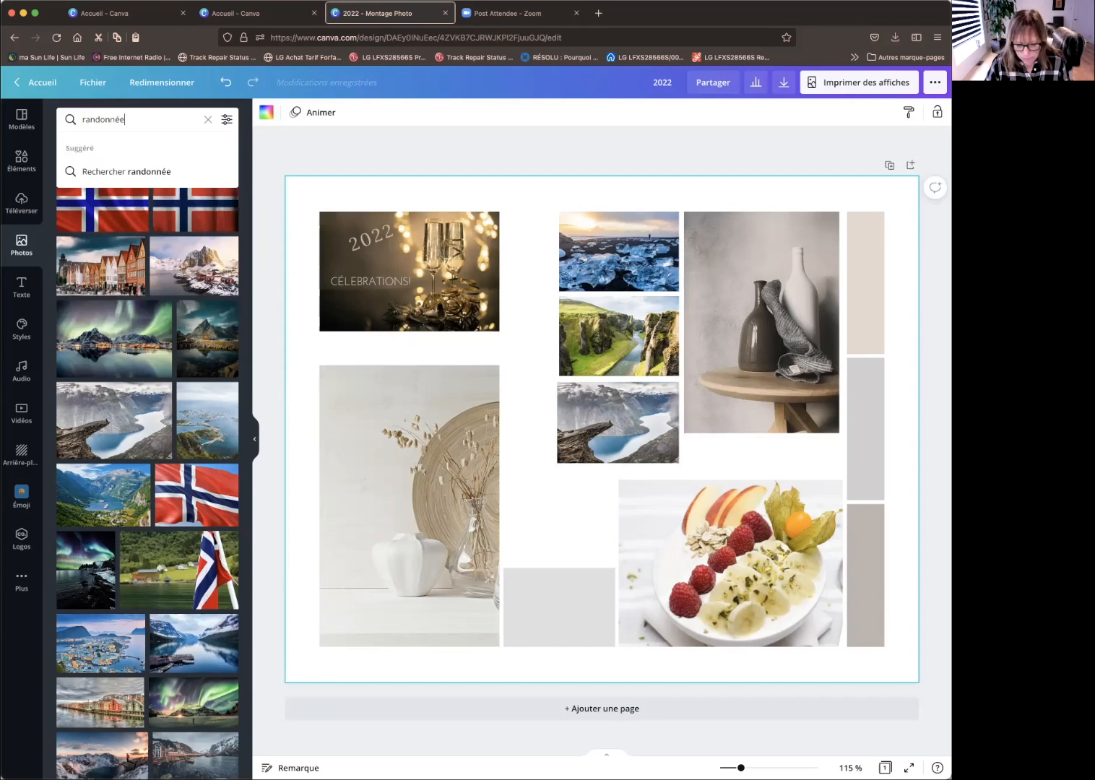
pyautogui.press('Return')
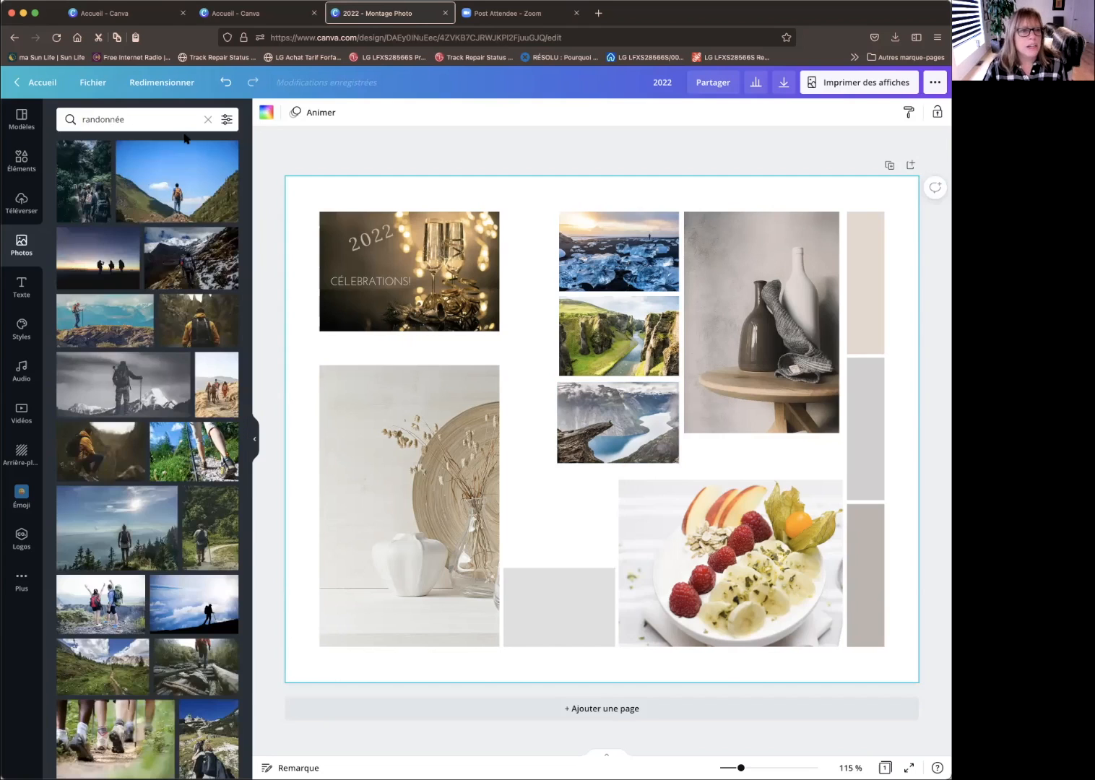
# - Add the hiking photo of the grey mountain with a trail to the page and shrink it
pyautogui.scroll(-6, 130, 268)
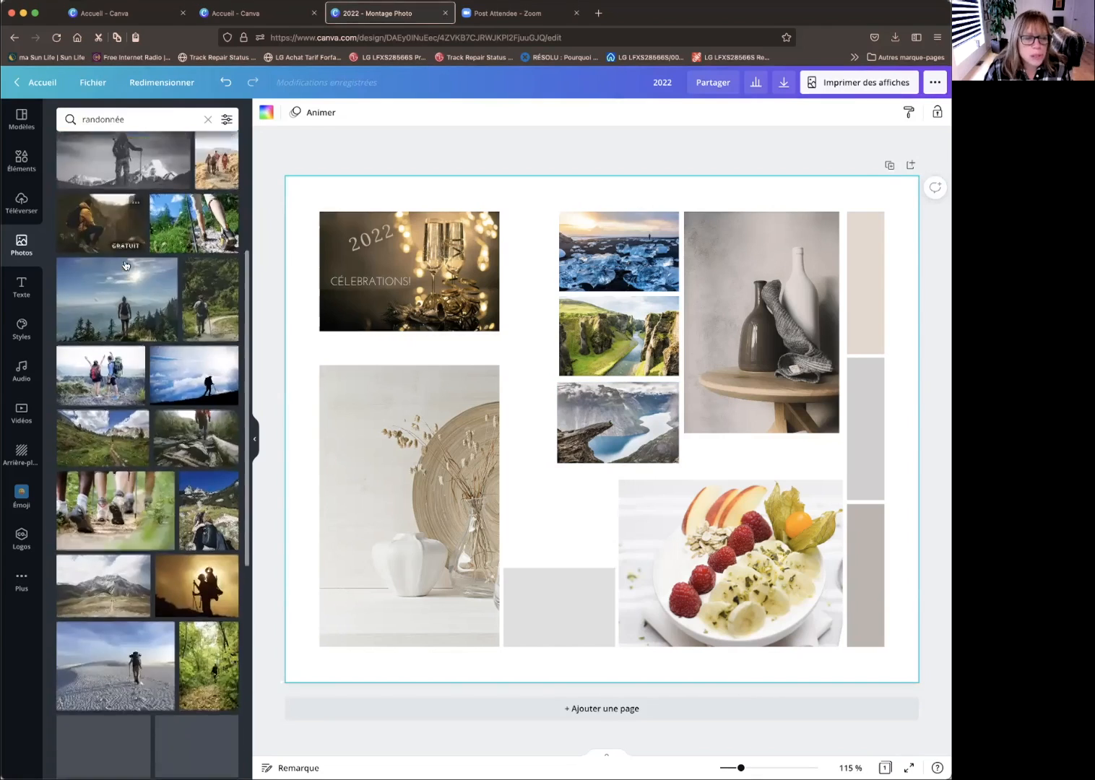
pyautogui.scroll(-2, 125, 266)
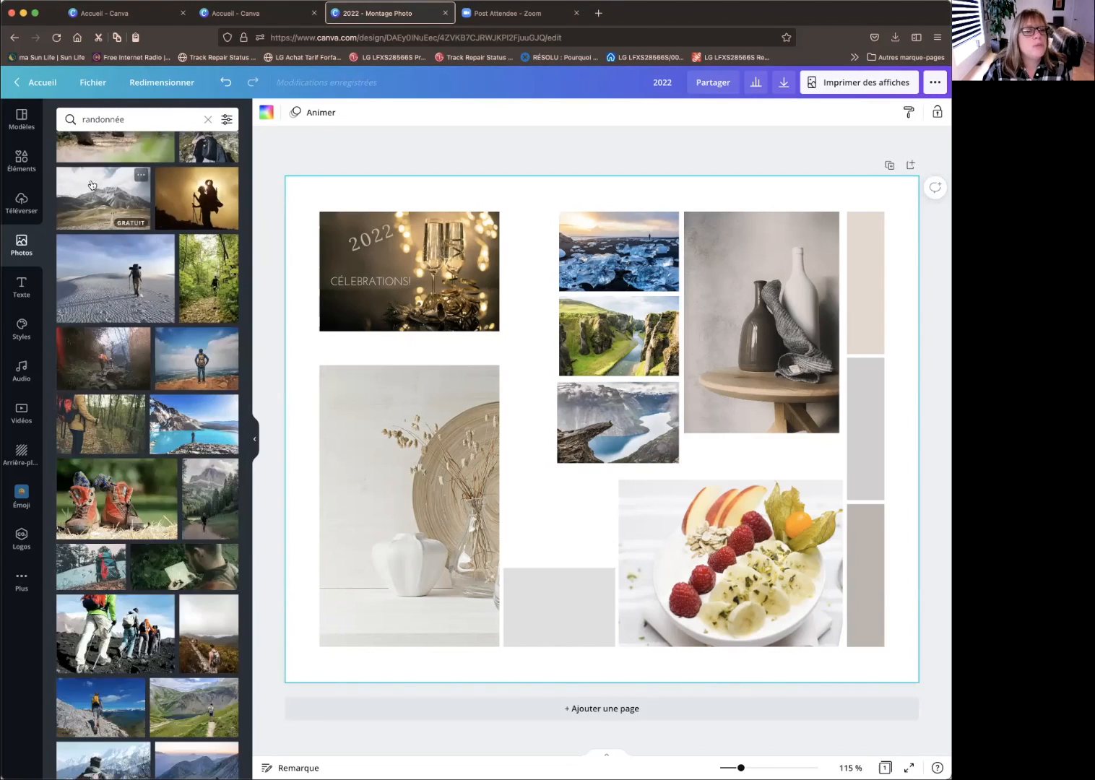
pyautogui.click(94, 213)
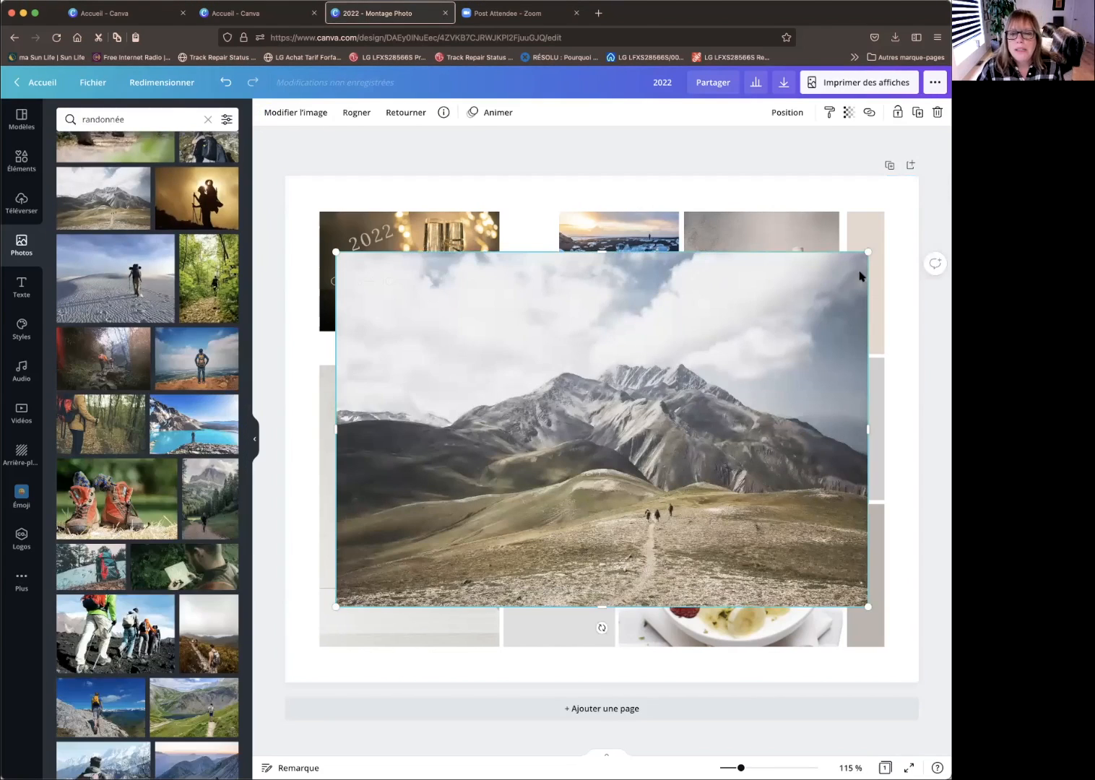
pyautogui.moveTo(867, 253); pyautogui.dragTo(719, 454)
# - Replace the white vase and dried flowers picture with the mountain photo, aligned to the bottom row and made slightly taller
pyautogui.click(459, 475)
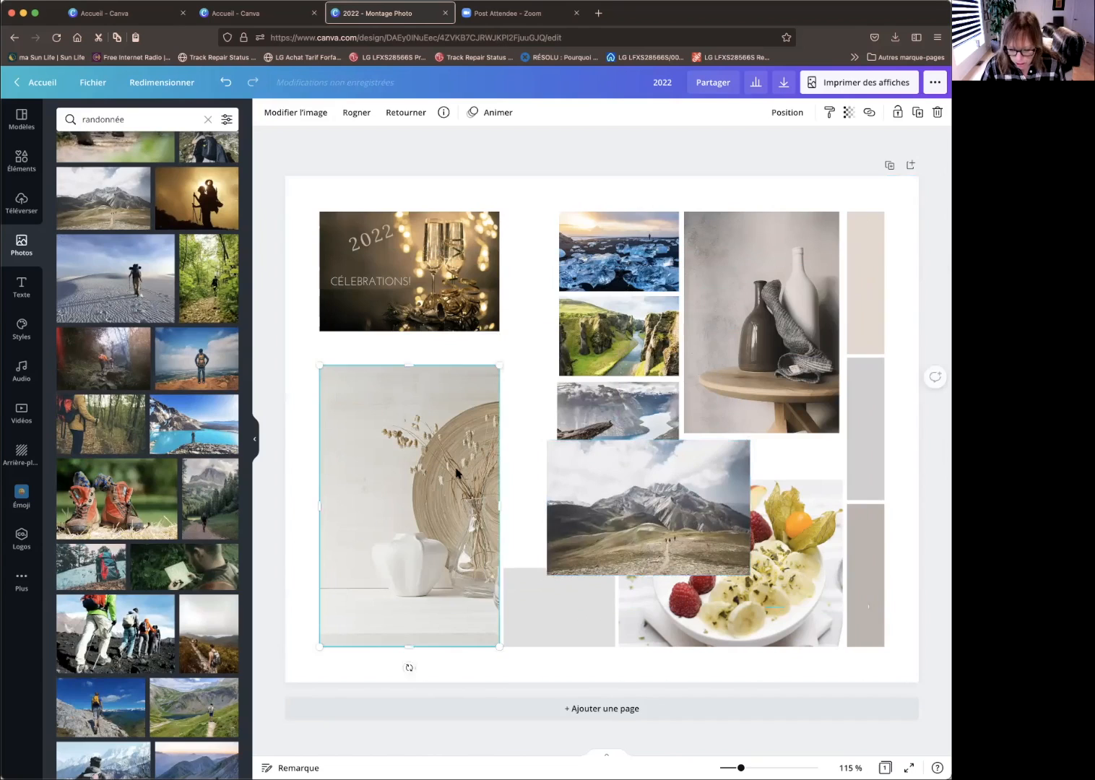
pyautogui.press('Delete')
pyautogui.moveTo(644, 474); pyautogui.dragTo(467, 560)
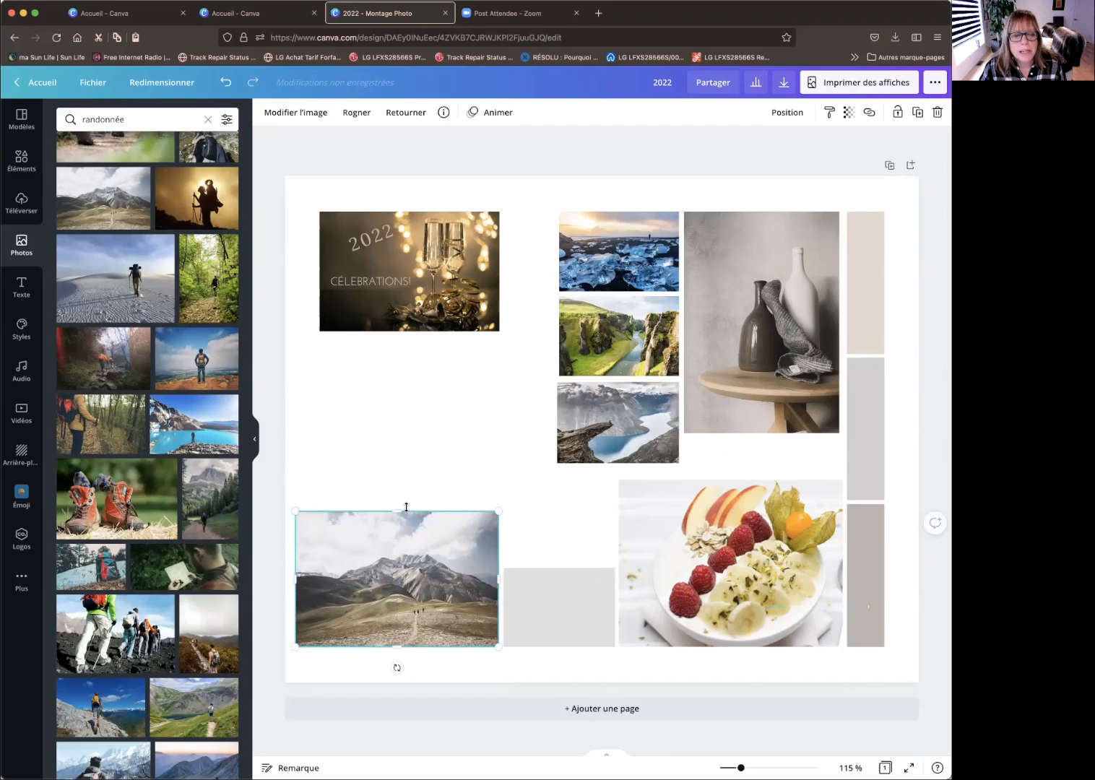
pyautogui.moveTo(398, 510); pyautogui.dragTo(398, 503)
pyautogui.click(416, 461)
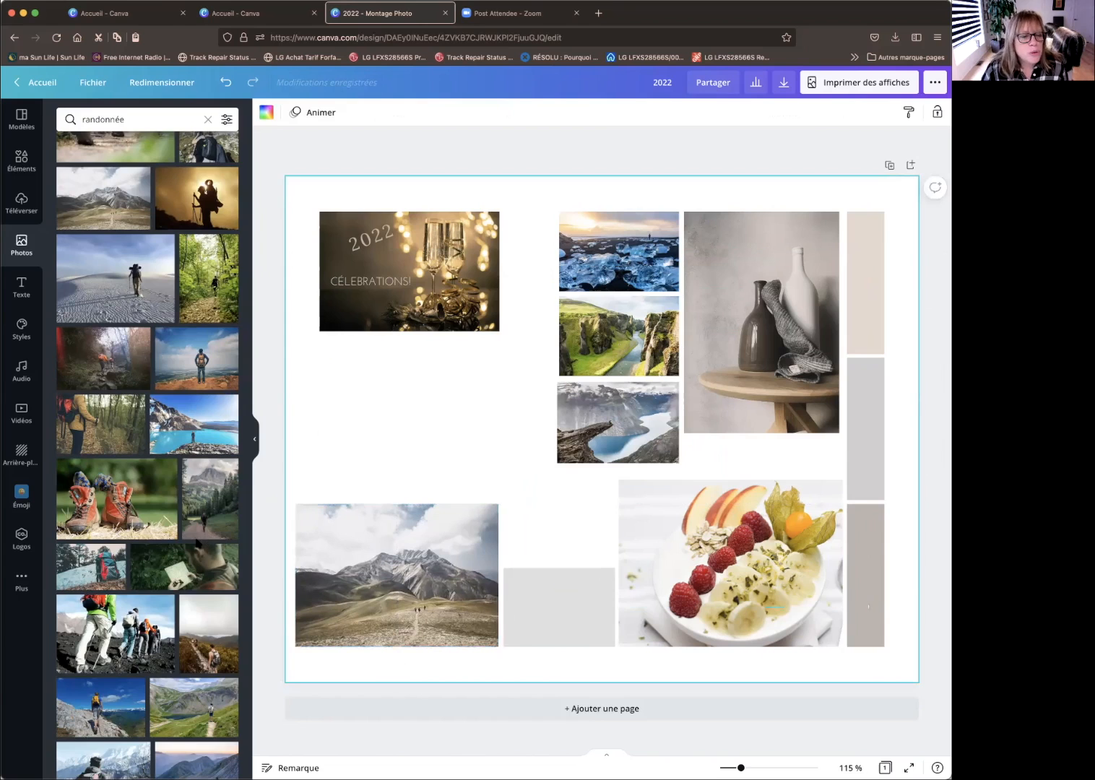
# - Add the photo of the lone hiker on rippled white sand, shrinking it to fit directly above the mountain photo
pyautogui.scroll(-10, 193, 543)
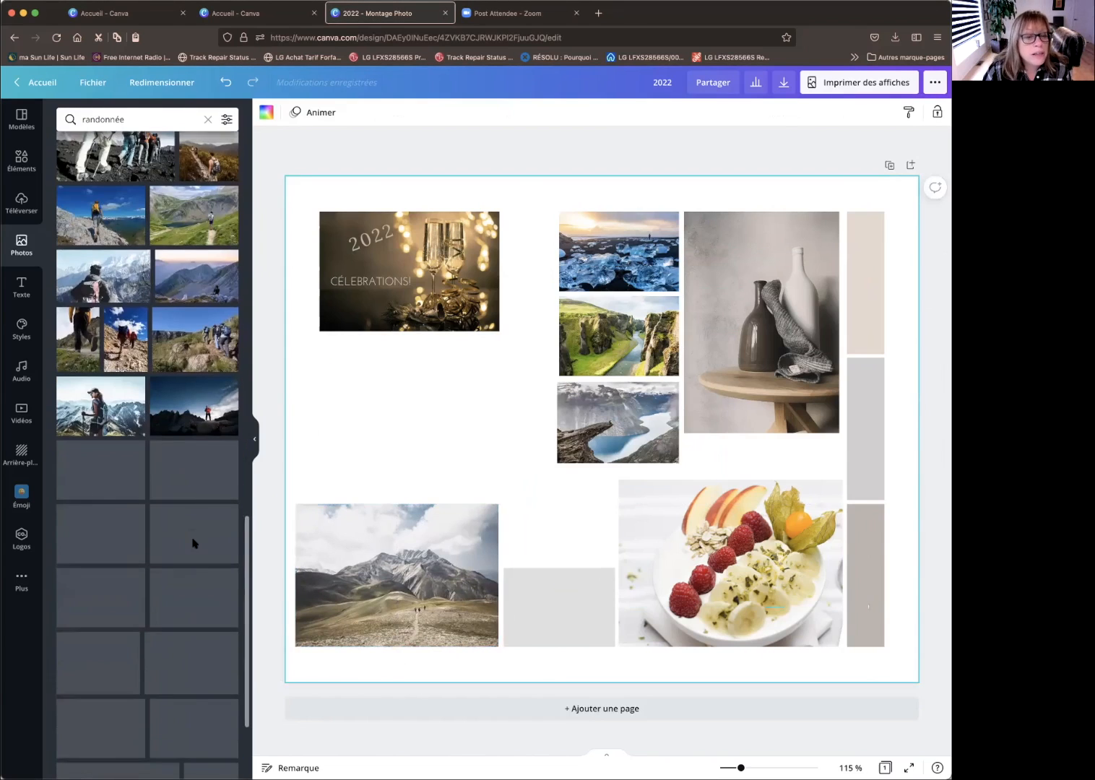
pyautogui.scroll(-5, 194, 543)
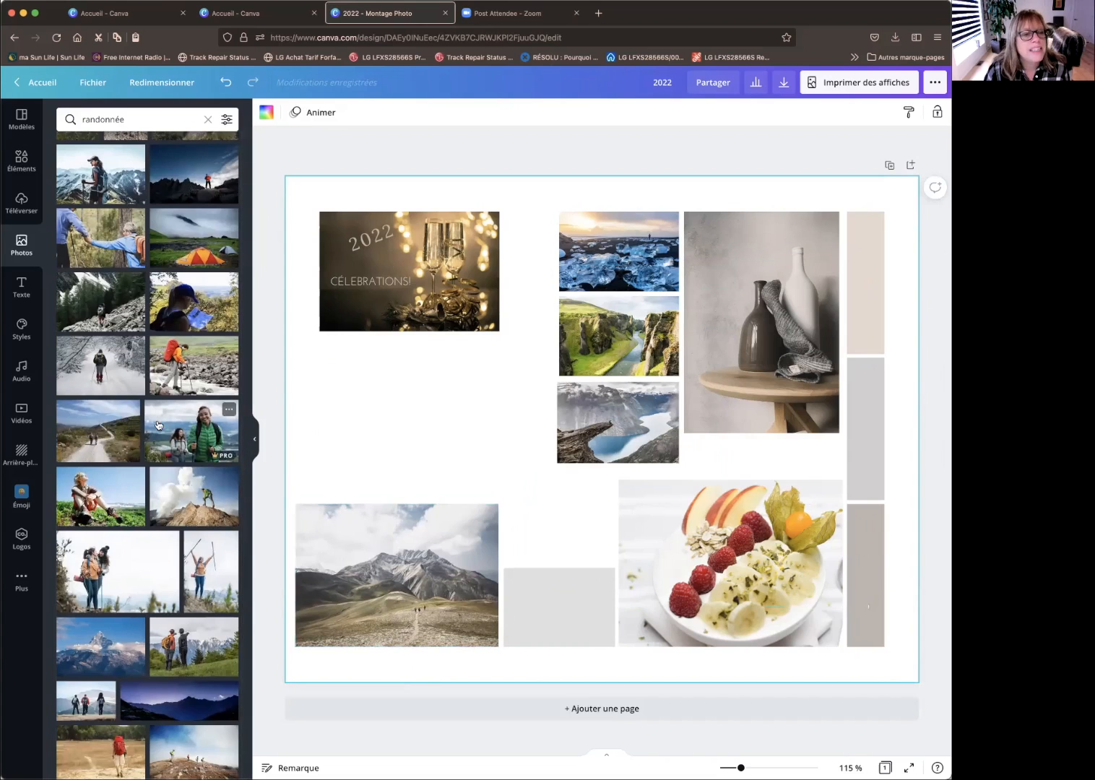
pyautogui.scroll(-10, 171, 441)
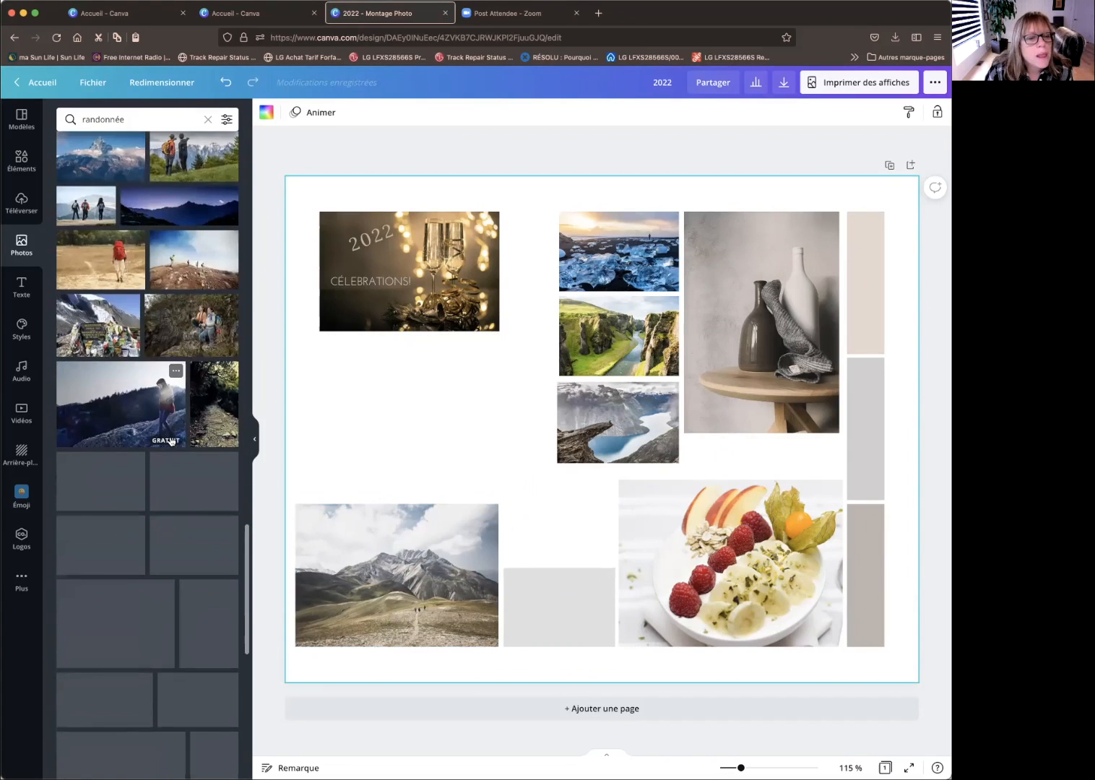
pyautogui.scroll(-3, 170, 441)
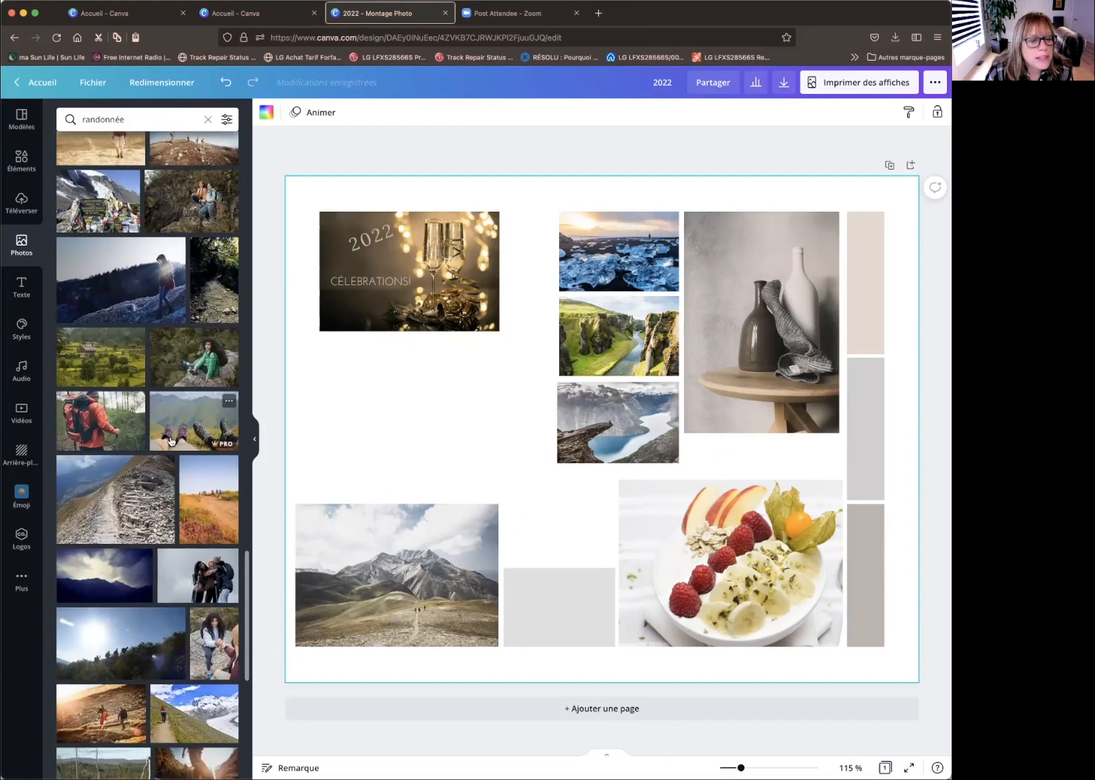
pyautogui.scroll(-10, 171, 440)
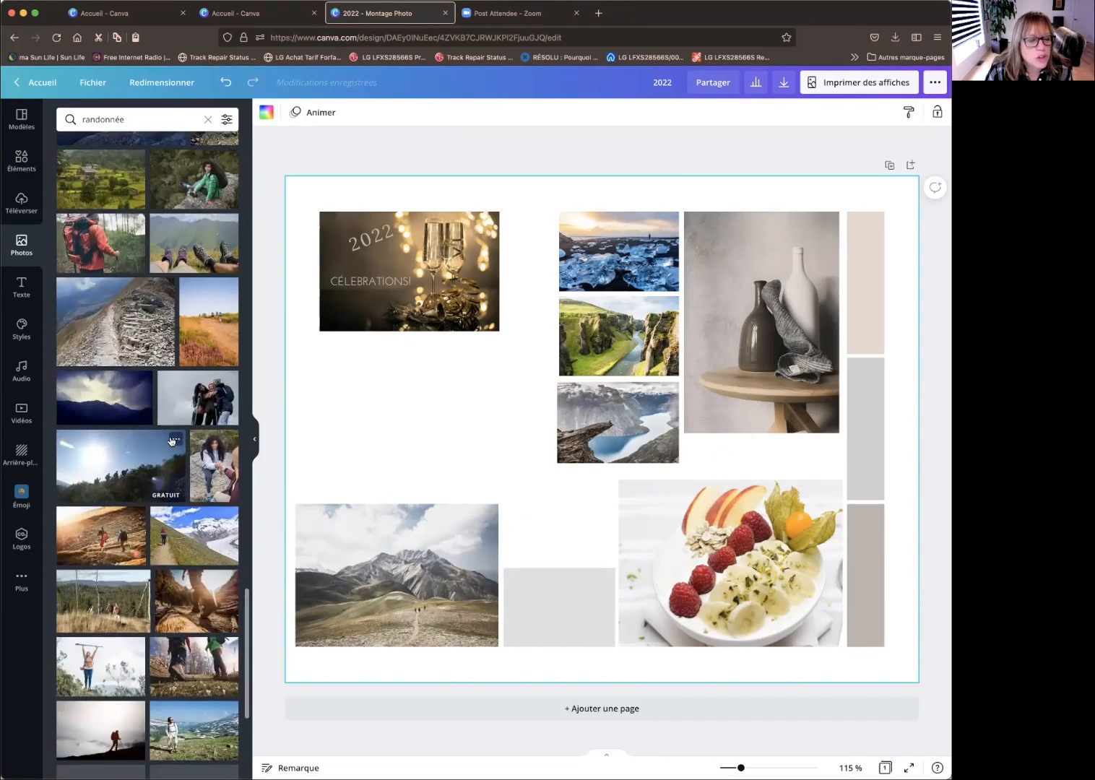
pyautogui.scroll(-9, 171, 441)
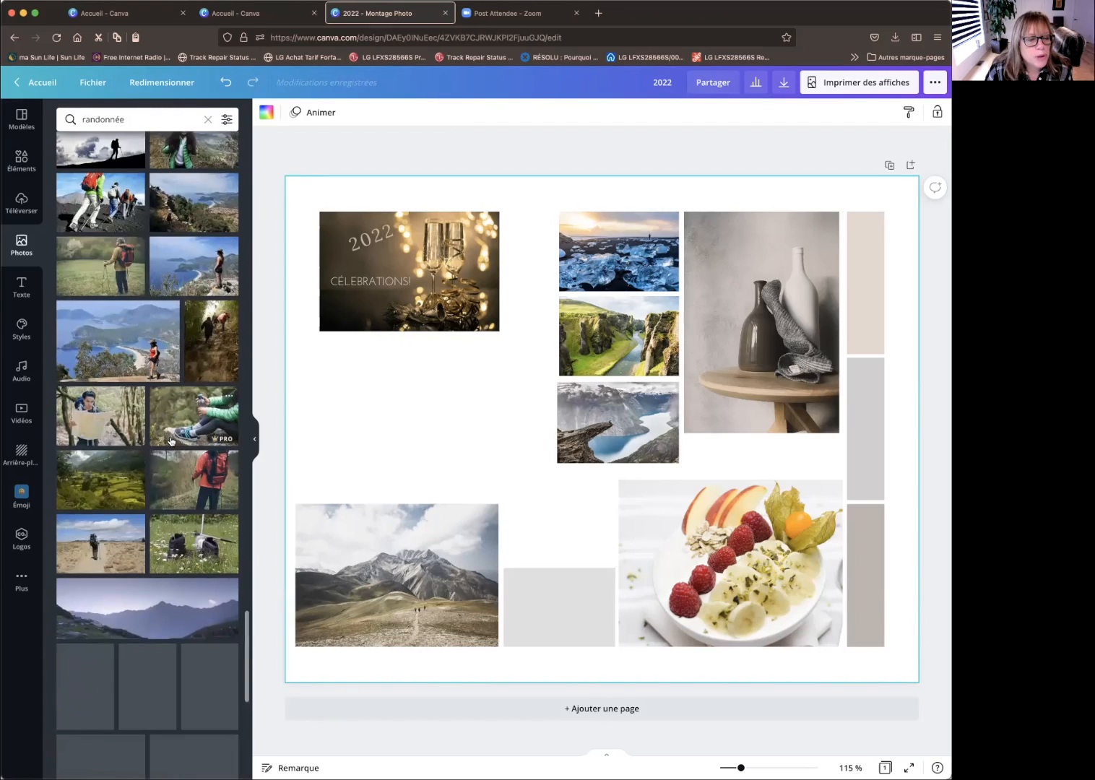
pyautogui.scroll(-4, 170, 441)
pyautogui.scroll(-3, 170, 441)
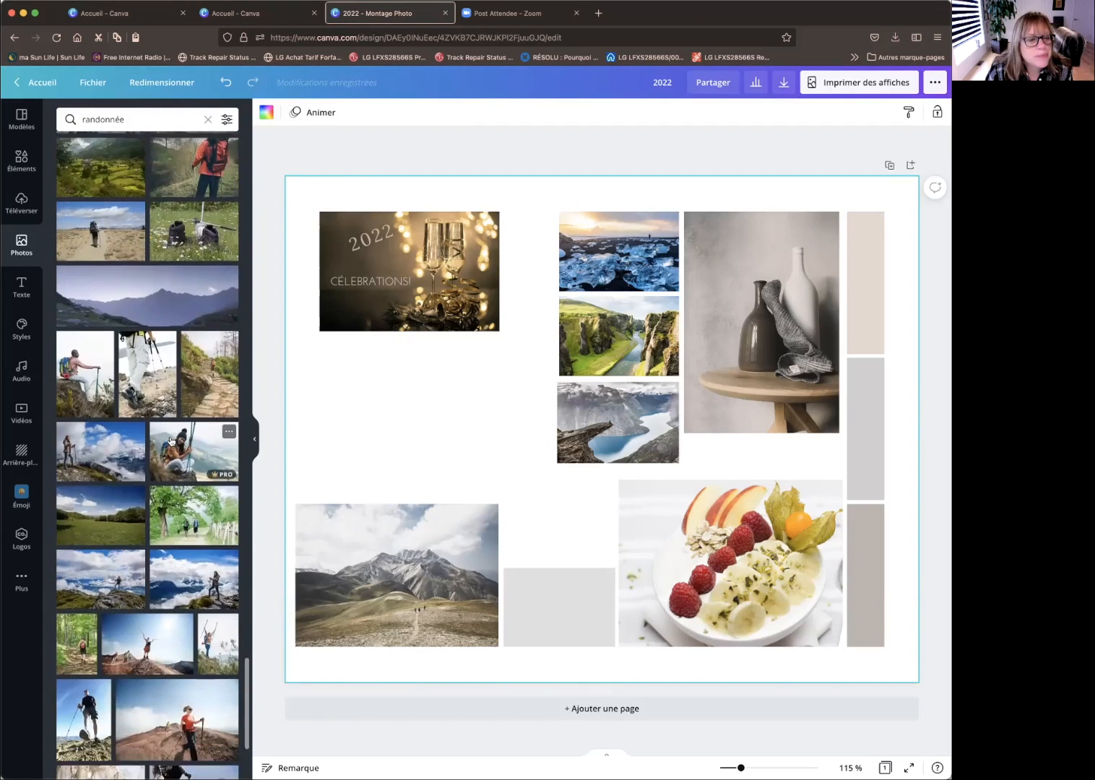
pyautogui.scroll(-15, 171, 440)
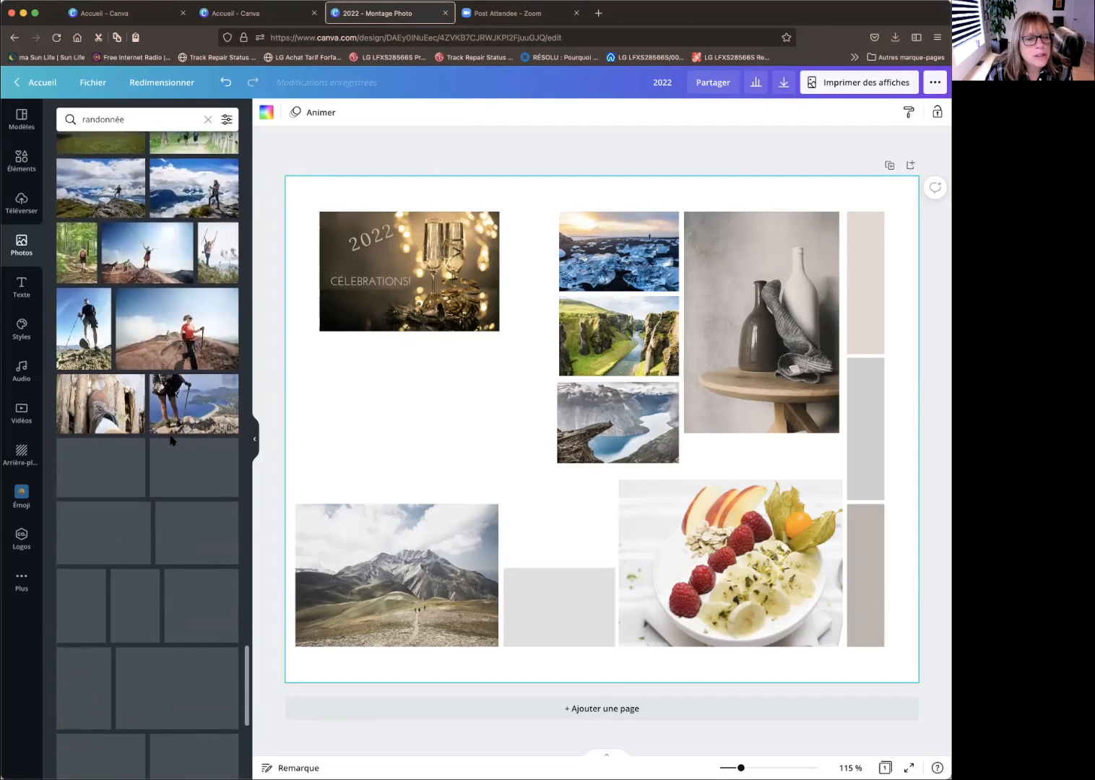
pyautogui.scroll(-10, 171, 440)
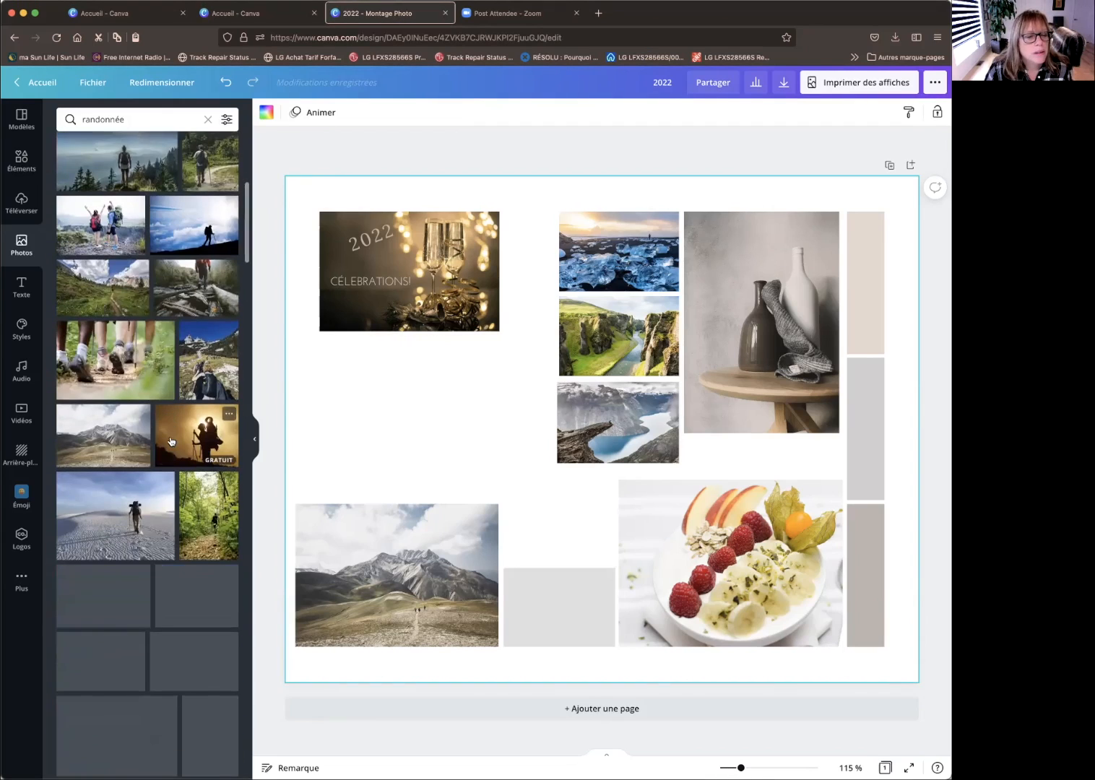
pyautogui.scroll(-3, 172, 441)
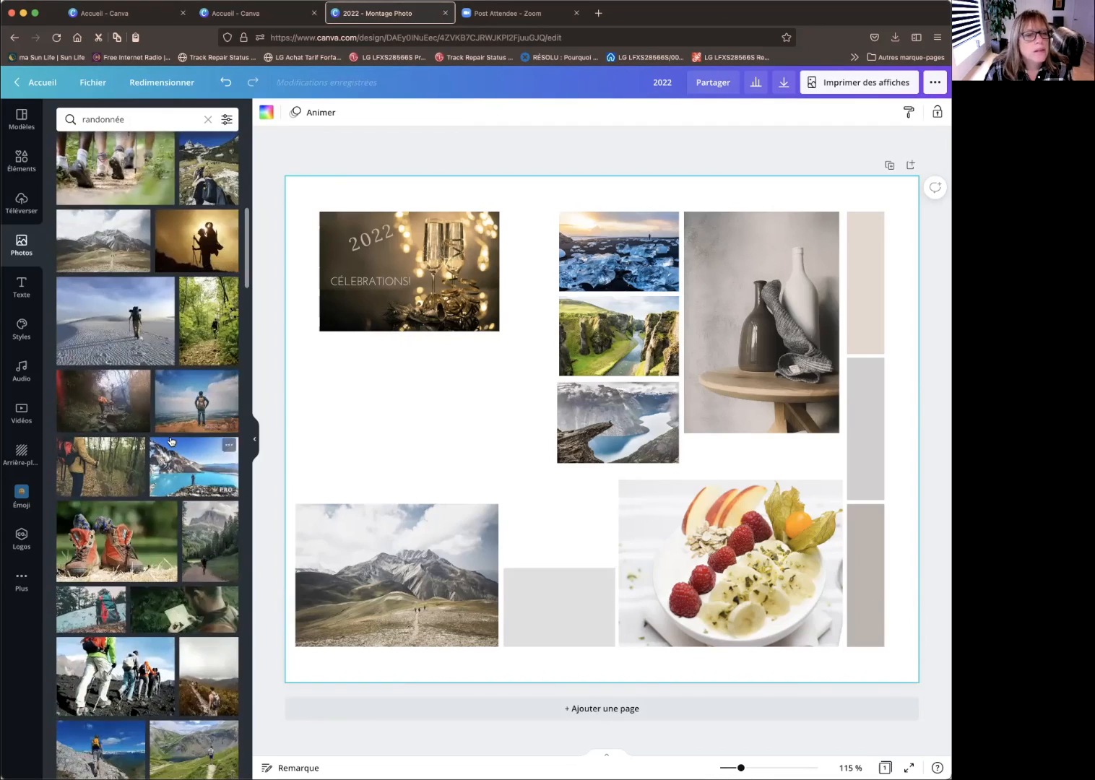
pyautogui.click(106, 343)
pyautogui.moveTo(869, 230); pyautogui.dragTo(442, 398)
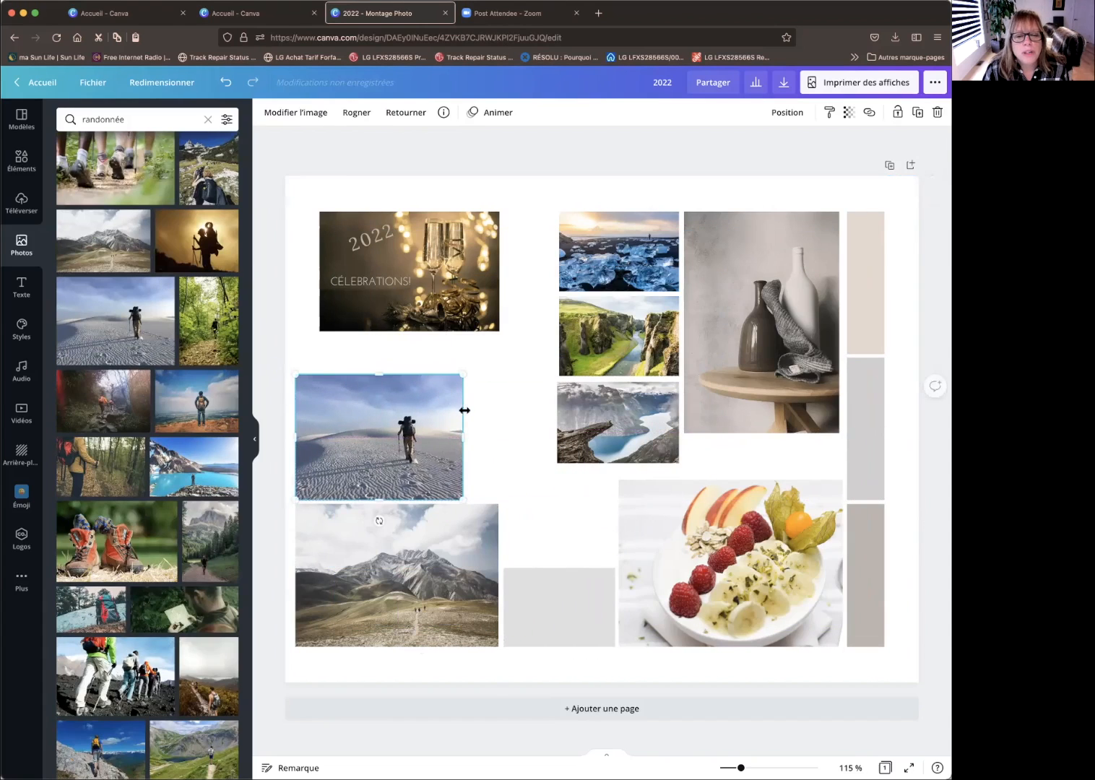
pyautogui.click(490, 456)
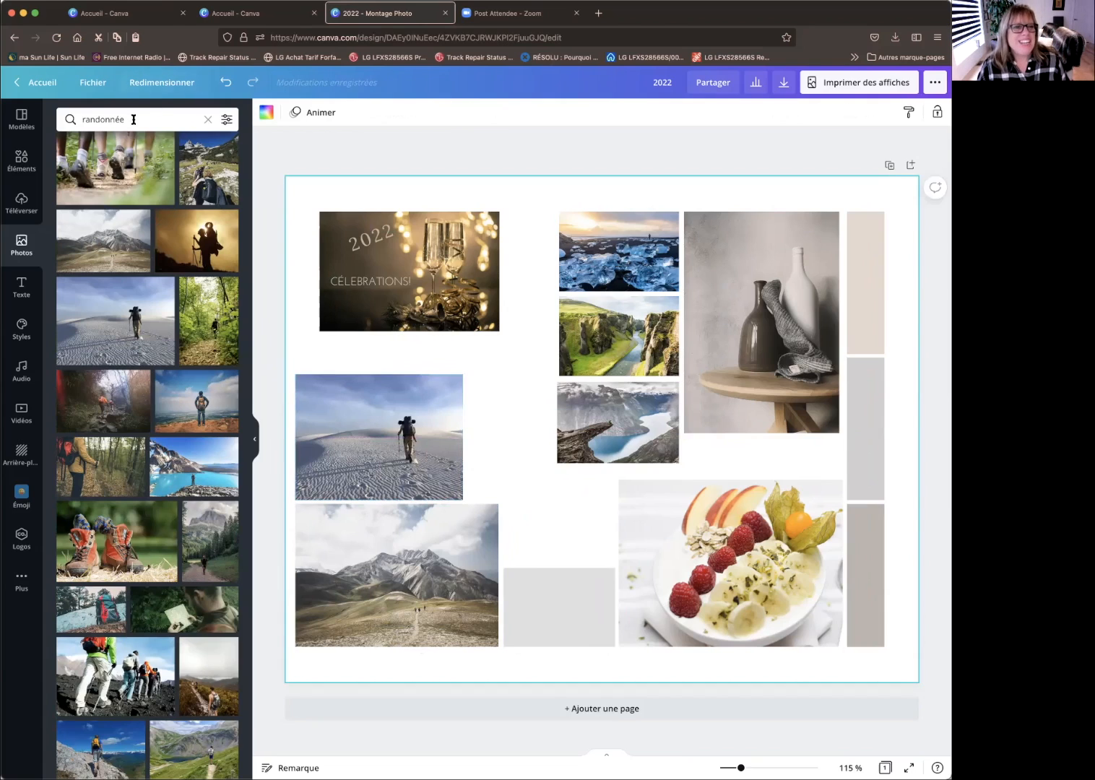
# - Search the stock photos for "maison moderne"
pyautogui.click(101, 118)
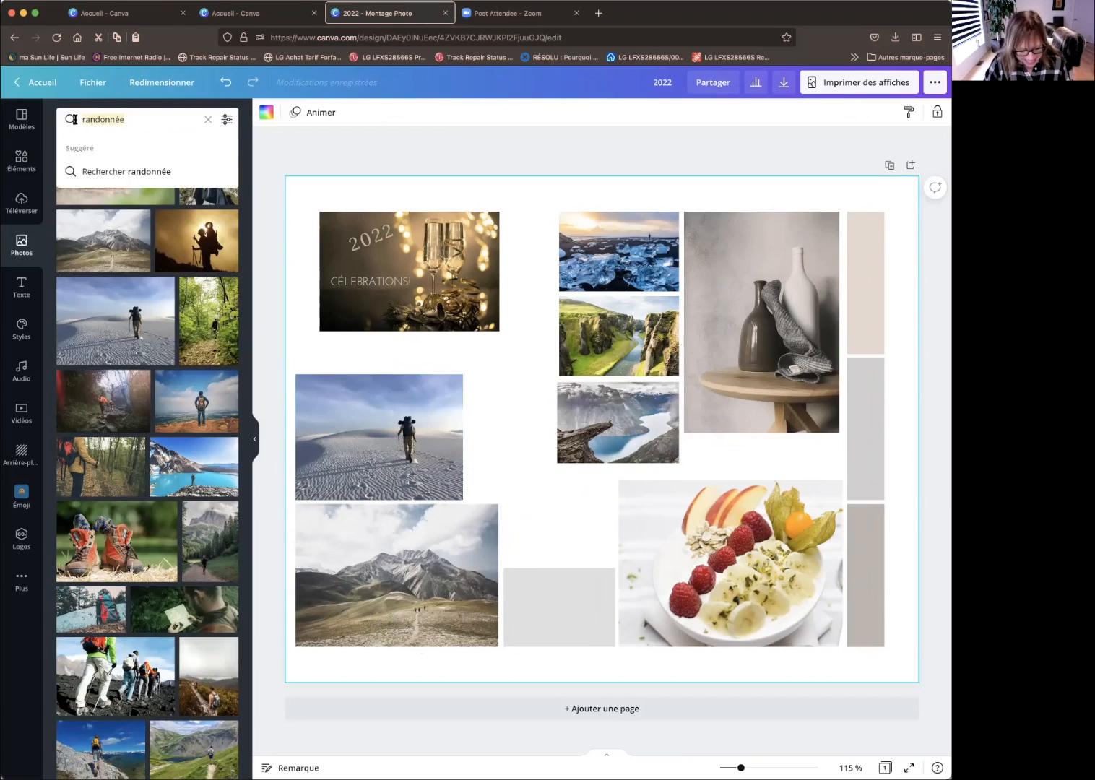
pyautogui.write('maison modern')
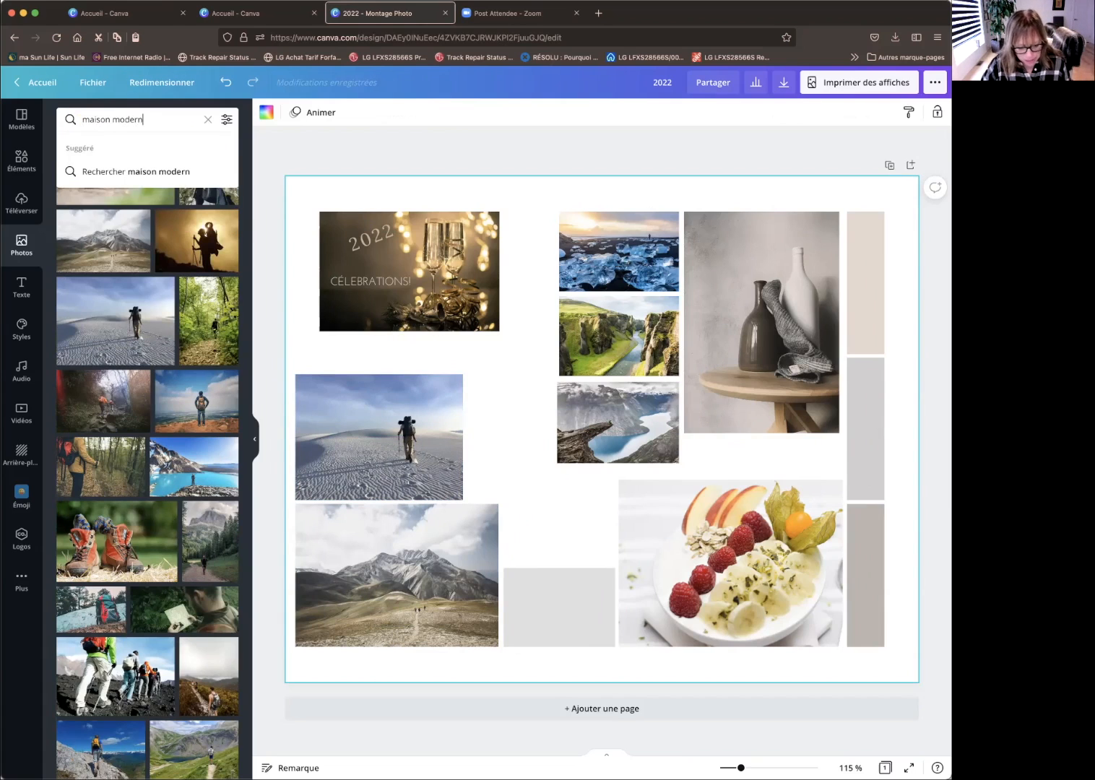
pyautogui.write('e')
pyautogui.press('Return')
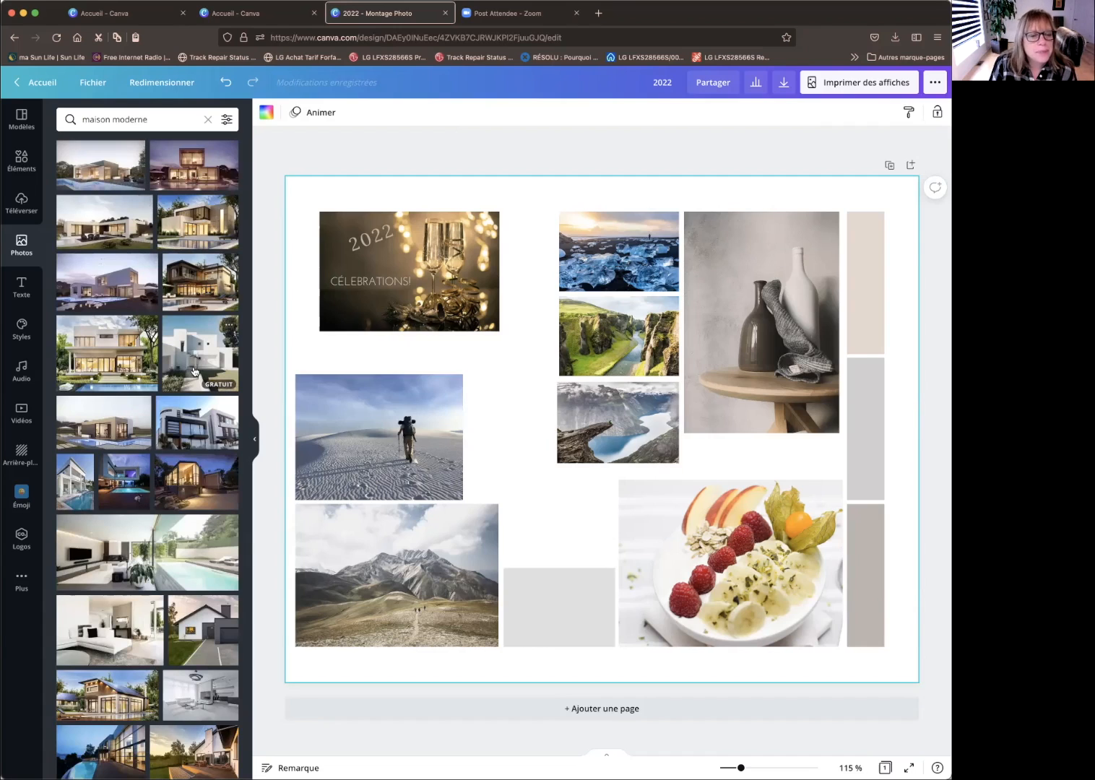
# - Try out the photo of the white open interior with a fireplace on the page and remove it
pyautogui.scroll(-4, 169, 460)
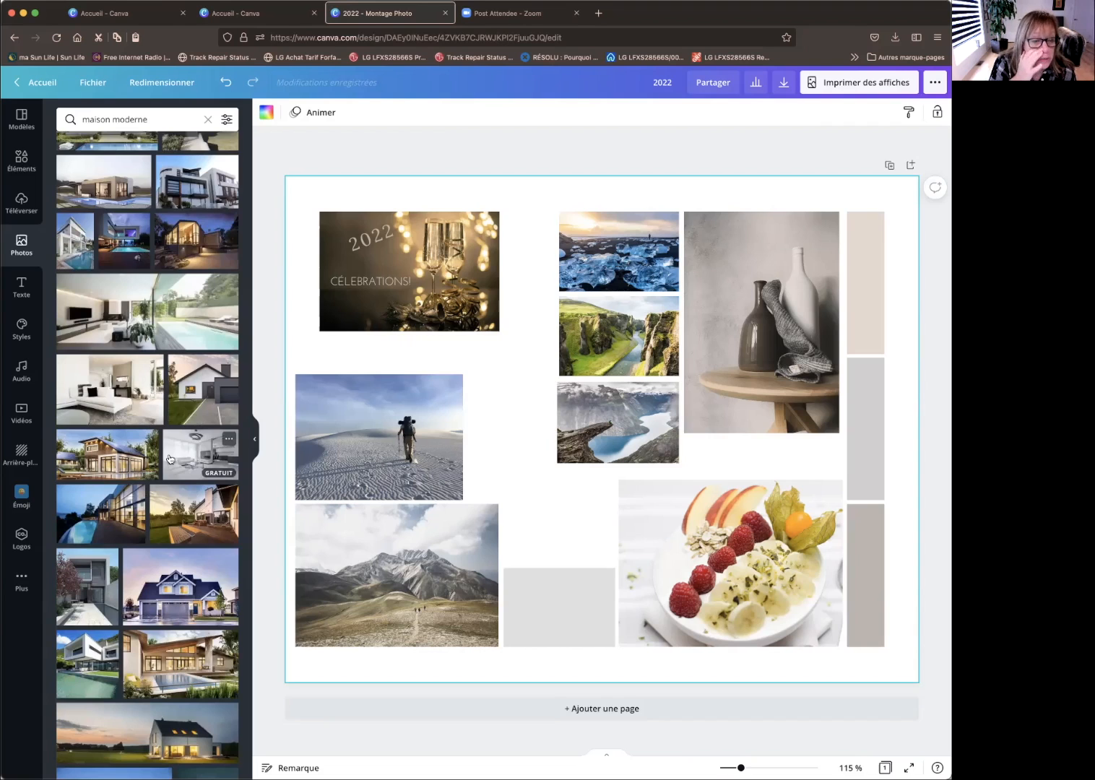
pyautogui.scroll(-7, 169, 459)
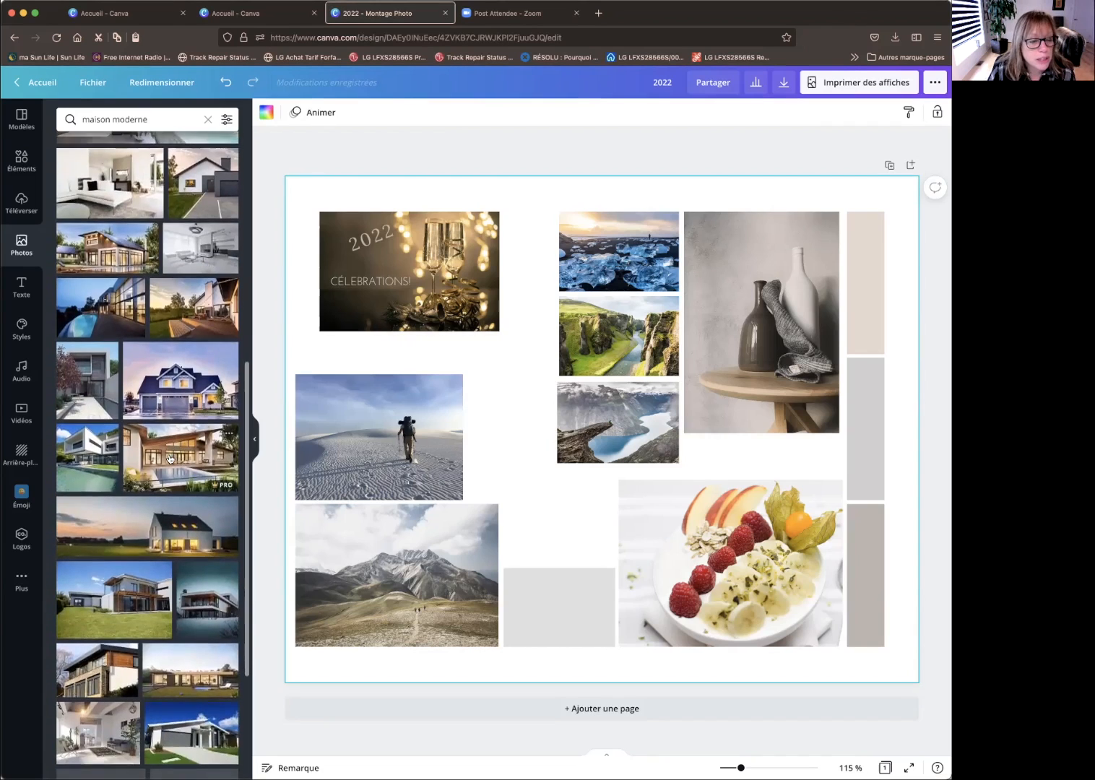
pyautogui.scroll(-2, 169, 460)
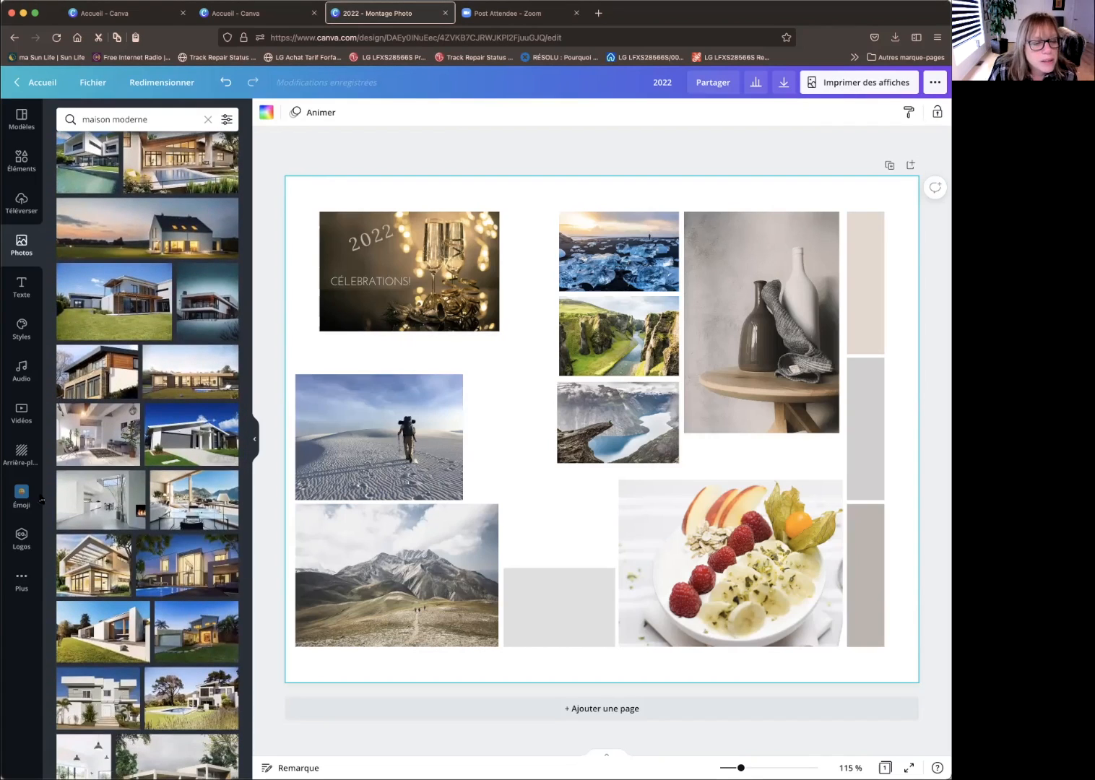
pyautogui.click(120, 512)
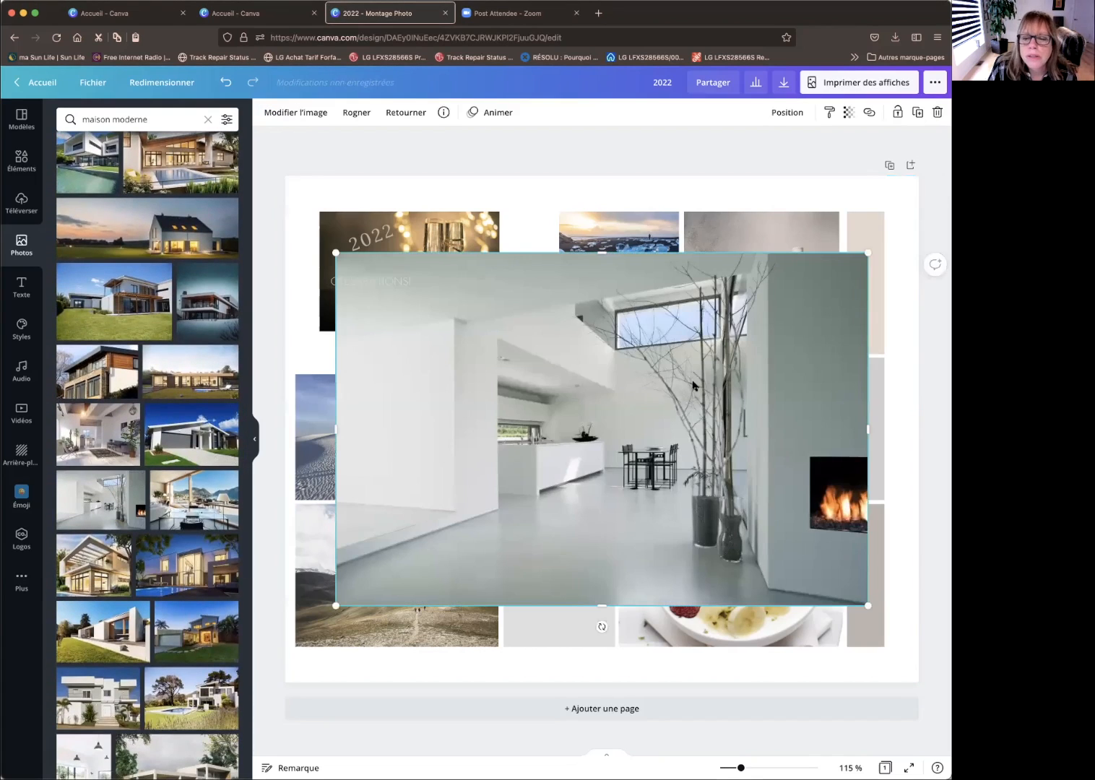
pyautogui.press('Delete')
# - Try out the living room photo with white sofas and a mountain lake view on the page and remove it
pyautogui.scroll(-8, 148, 682)
pyautogui.scroll(-3, 147, 681)
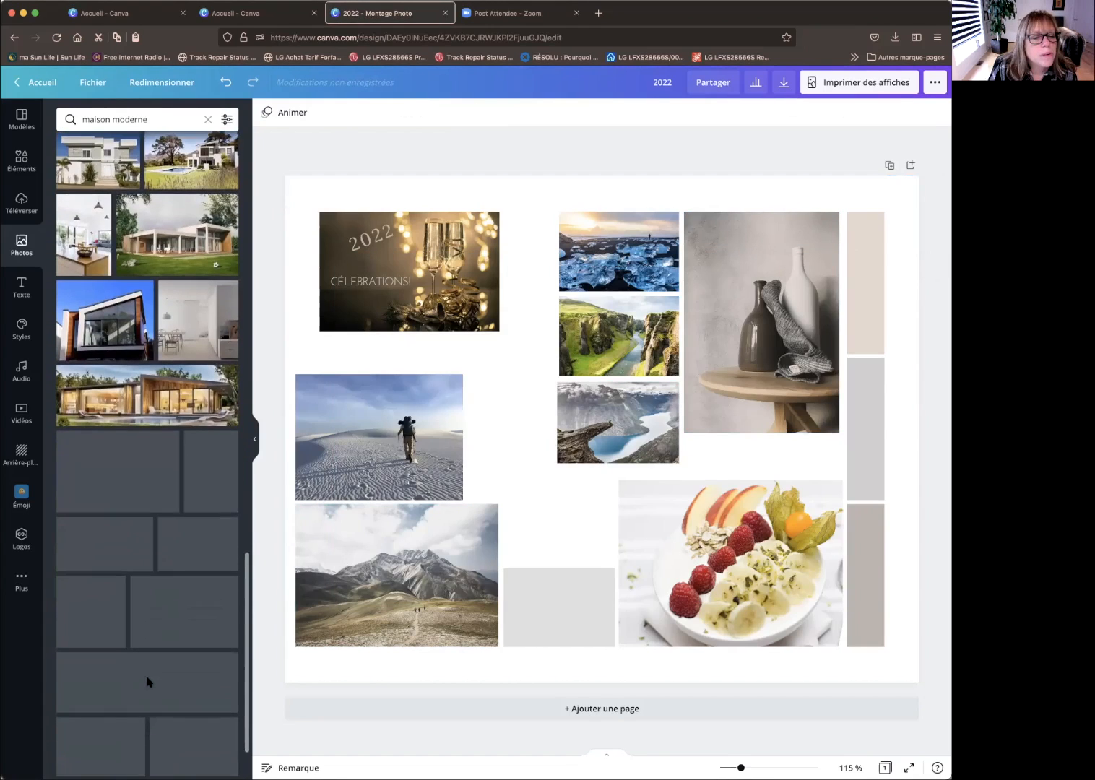
pyautogui.scroll(-3, 147, 682)
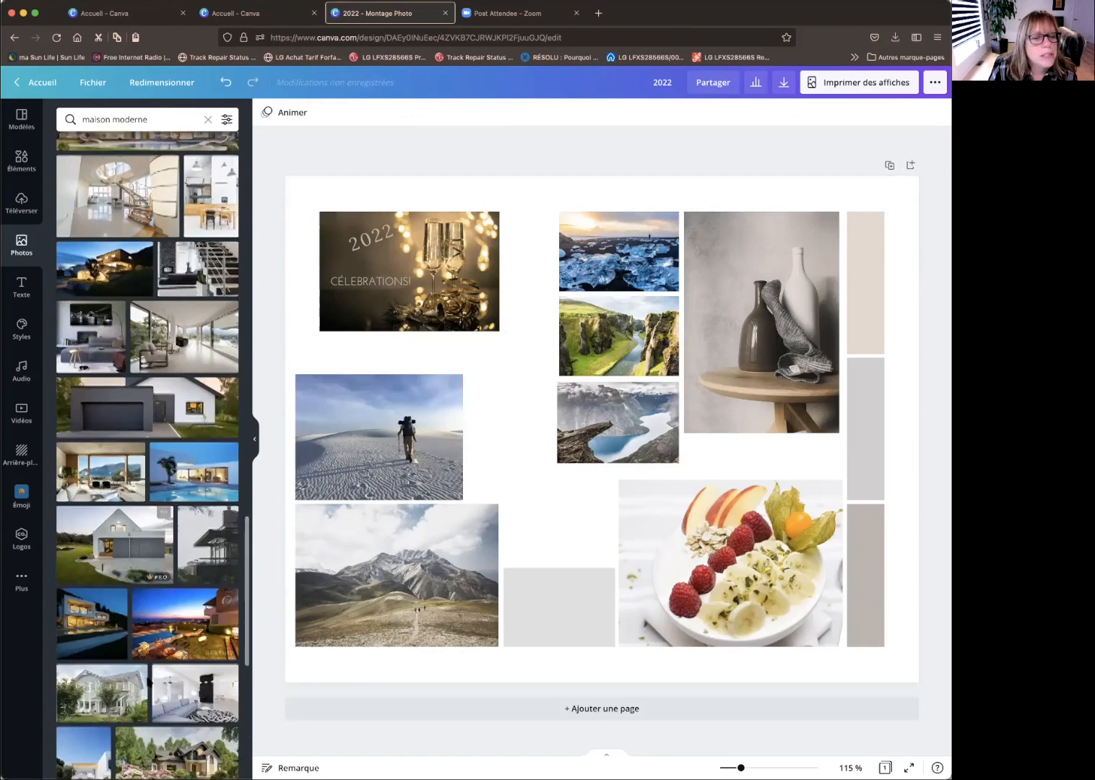
pyautogui.scroll(-2, 147, 682)
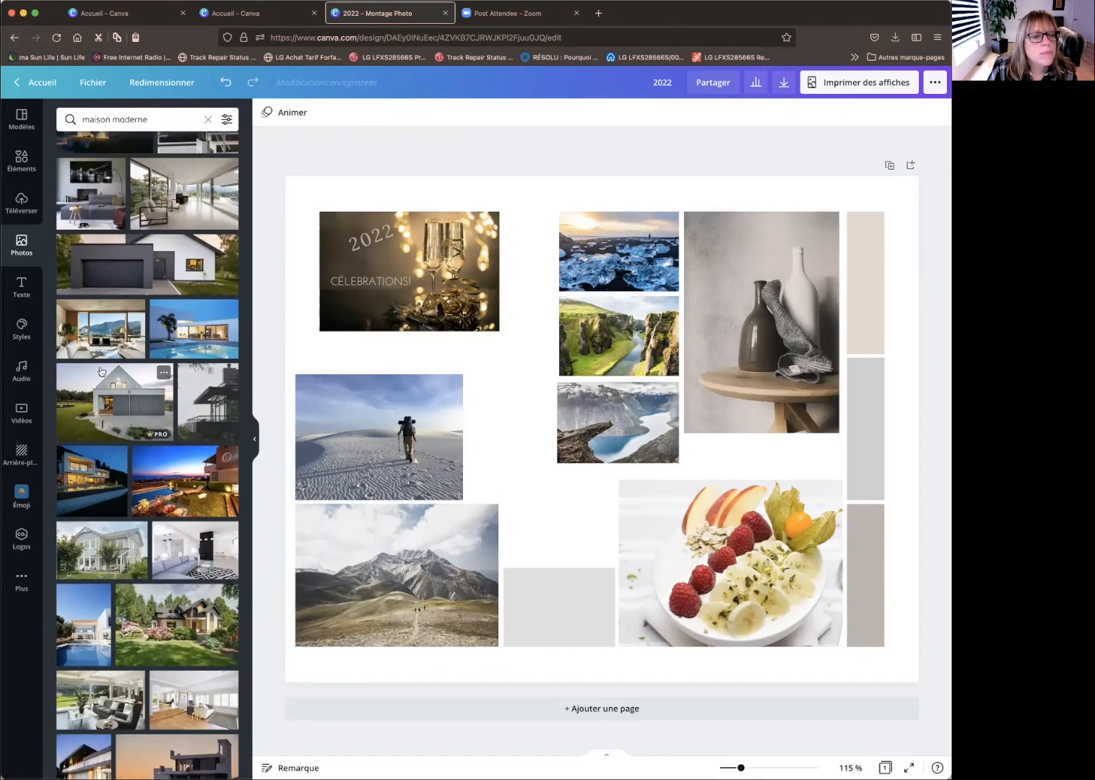
pyautogui.click(107, 337)
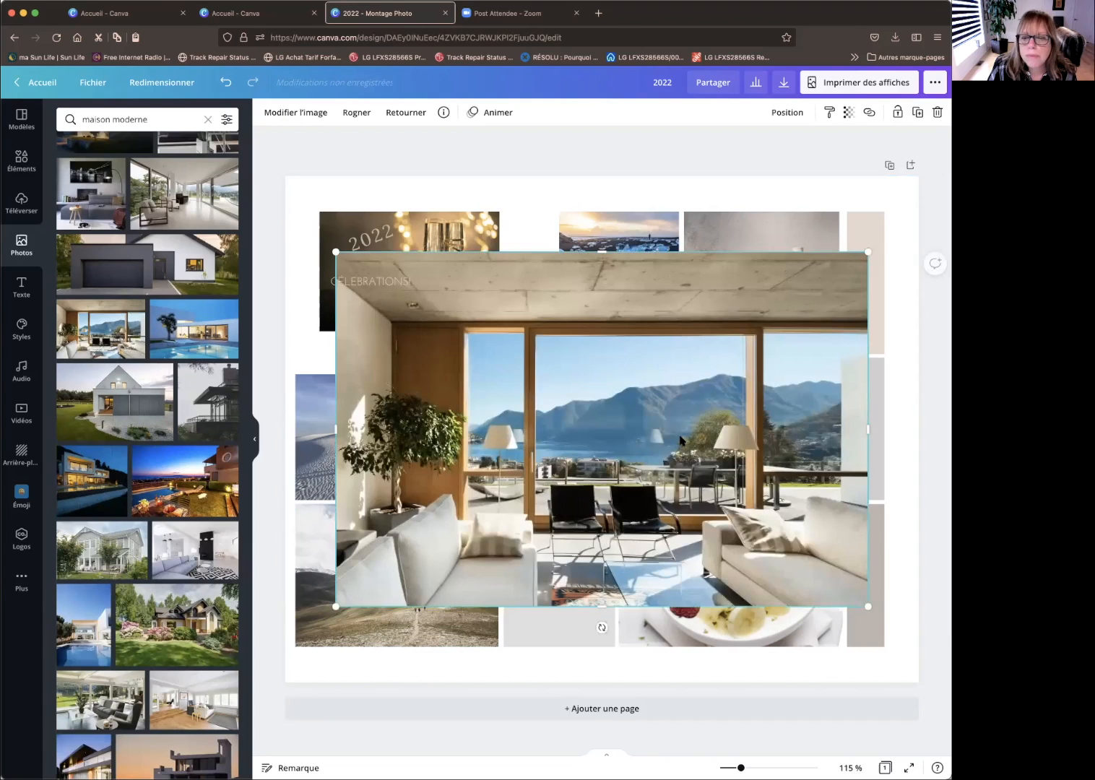
pyautogui.press('Delete')
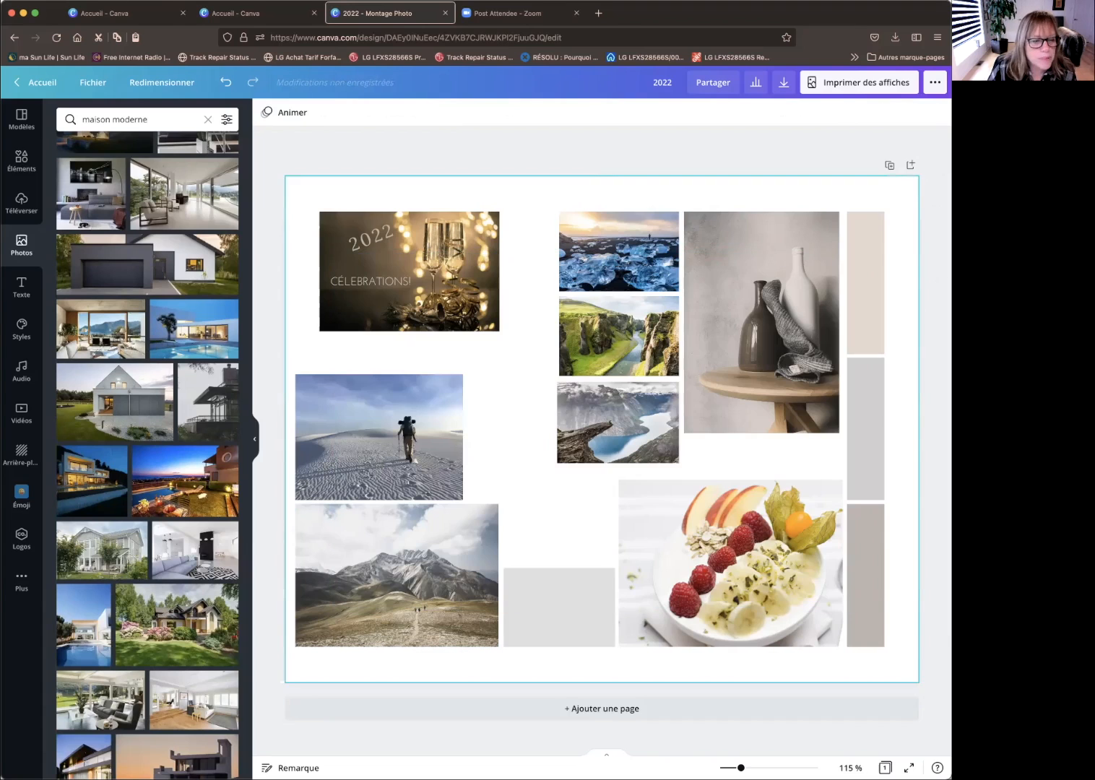
# - Try out the photos of the wood-clad house at dusk and the grey living room with a glass partition, removing each one
pyautogui.scroll(-4, 90, 658)
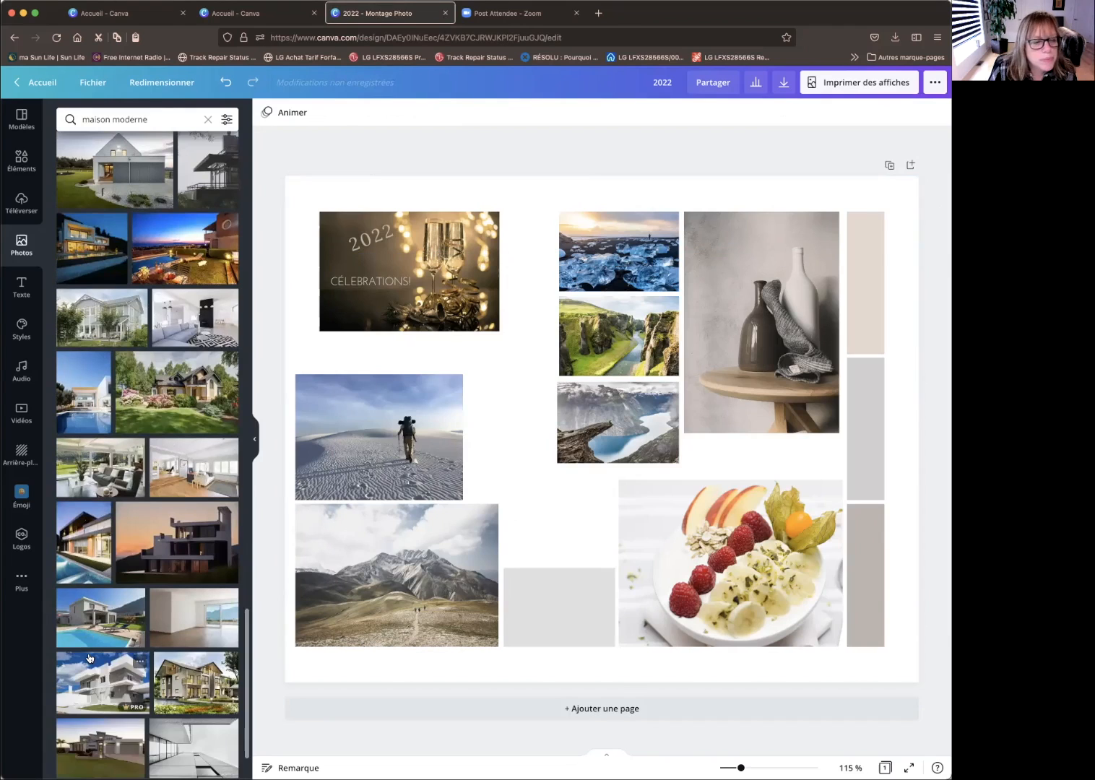
pyautogui.scroll(-6, 89, 658)
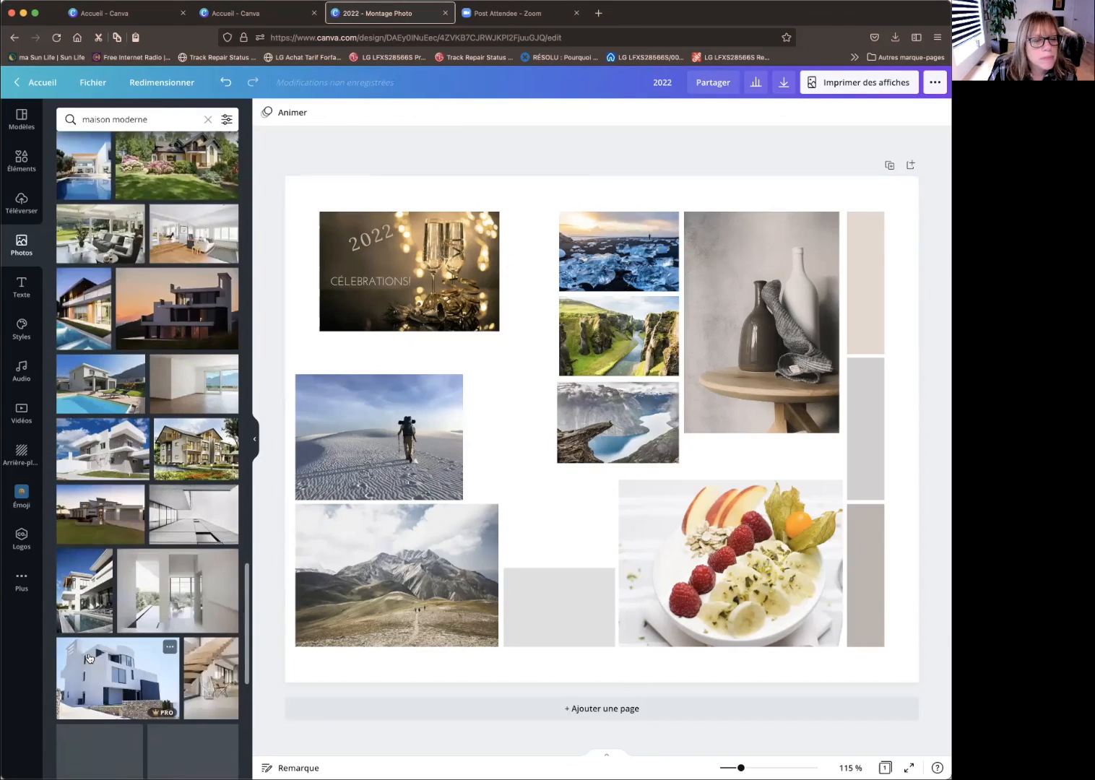
pyautogui.scroll(-4, 89, 658)
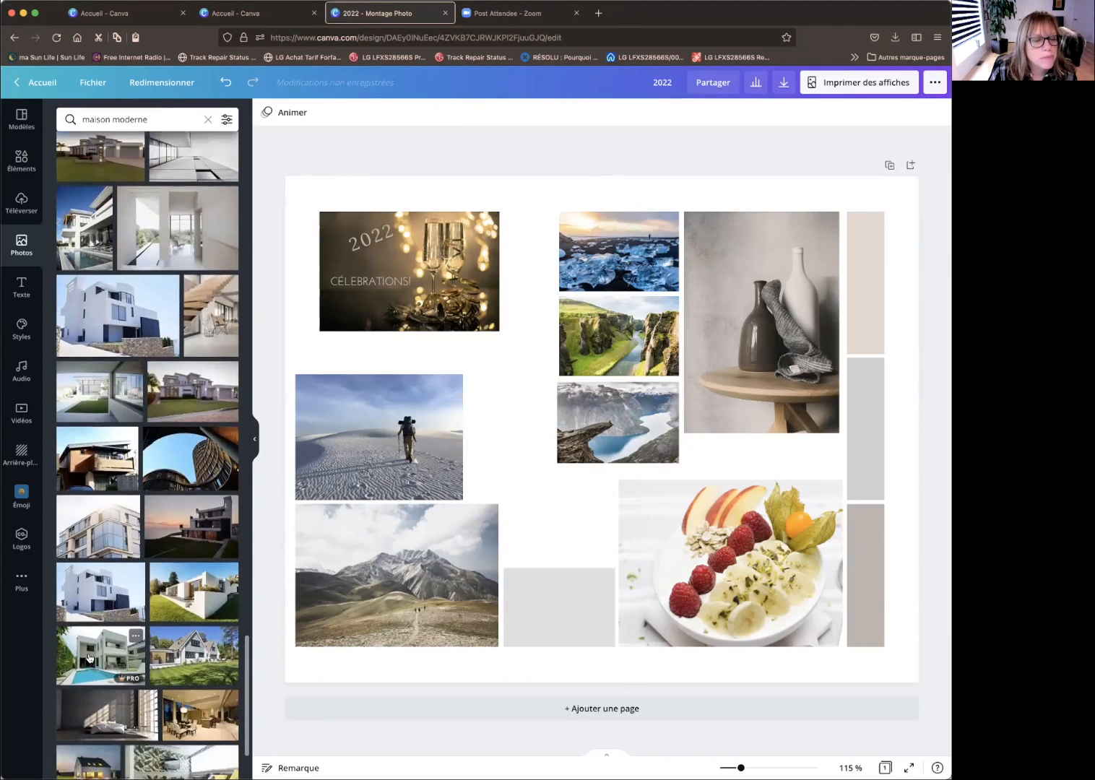
pyautogui.scroll(-5, 89, 658)
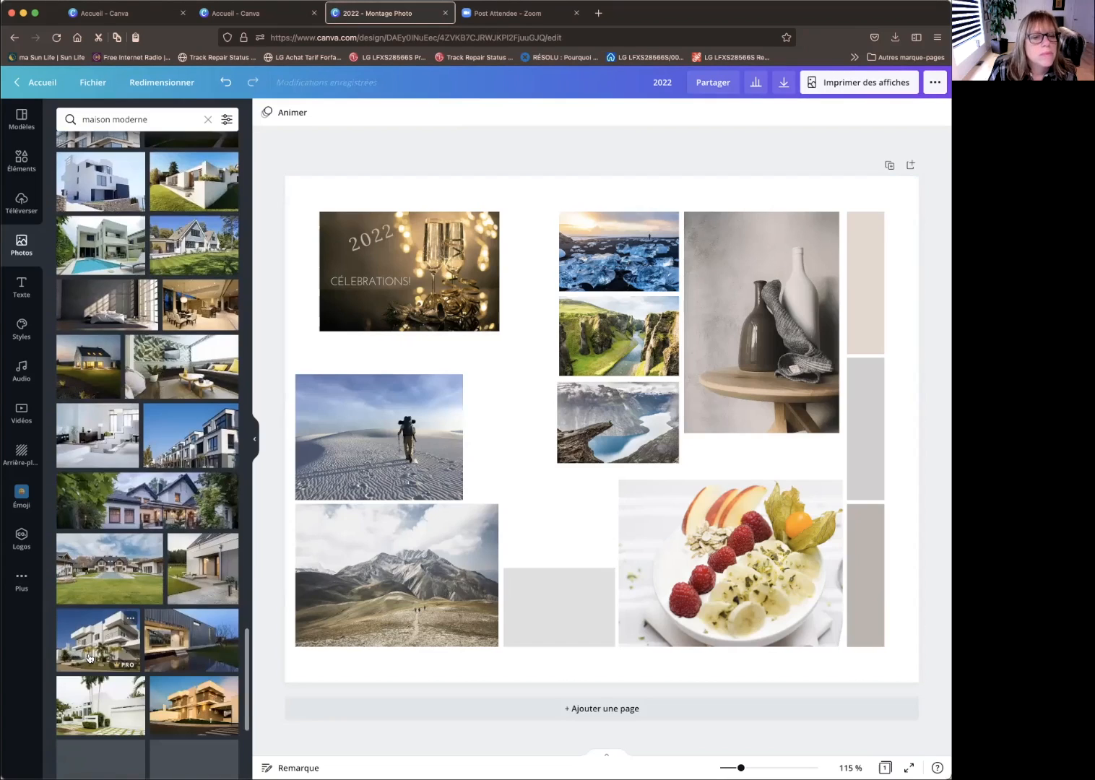
pyautogui.scroll(-1, 89, 657)
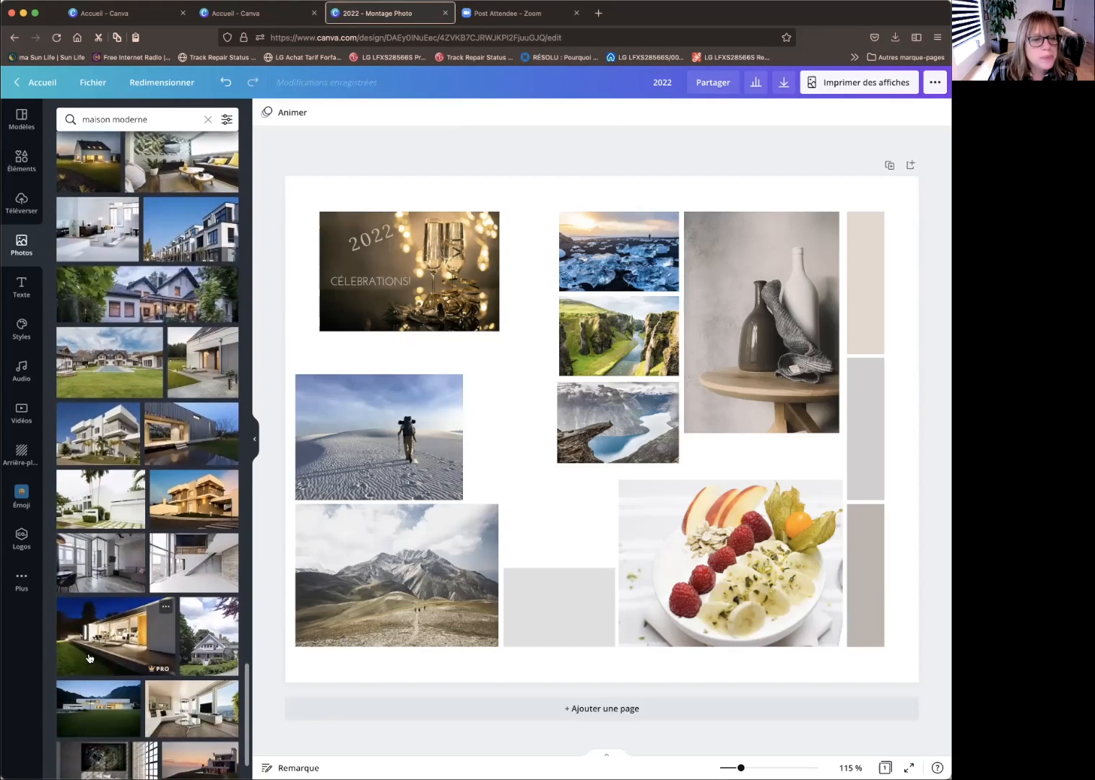
pyautogui.scroll(-1, 90, 658)
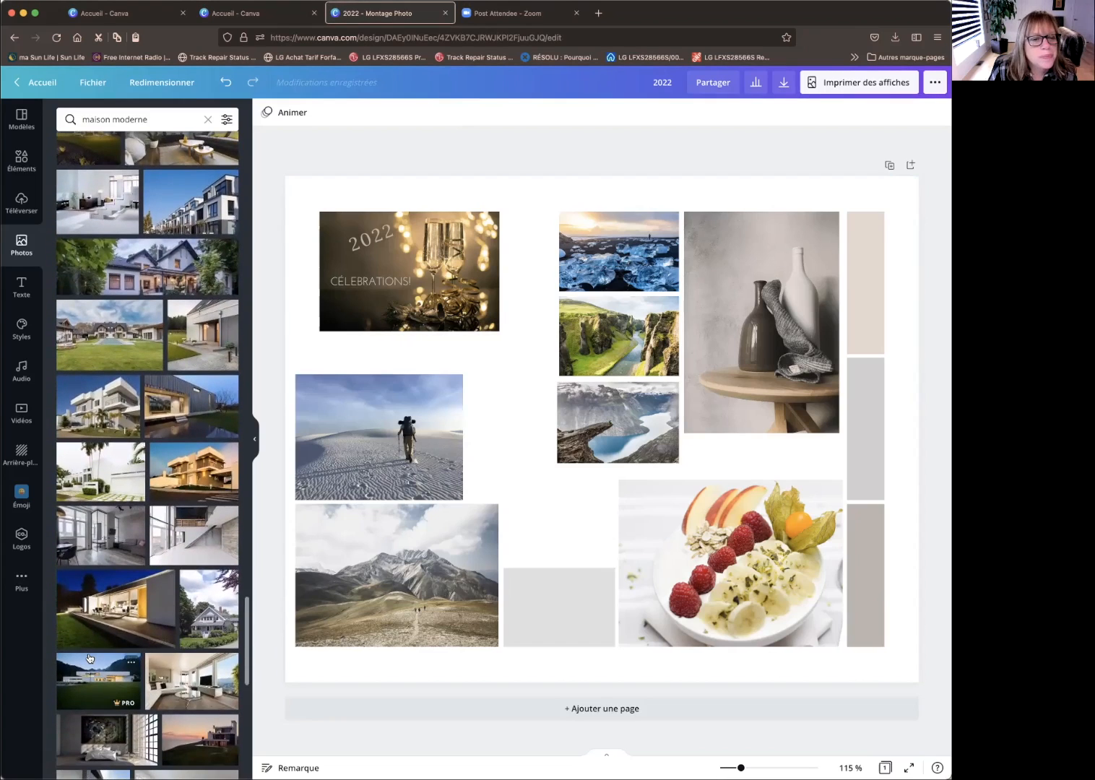
pyautogui.click(181, 393)
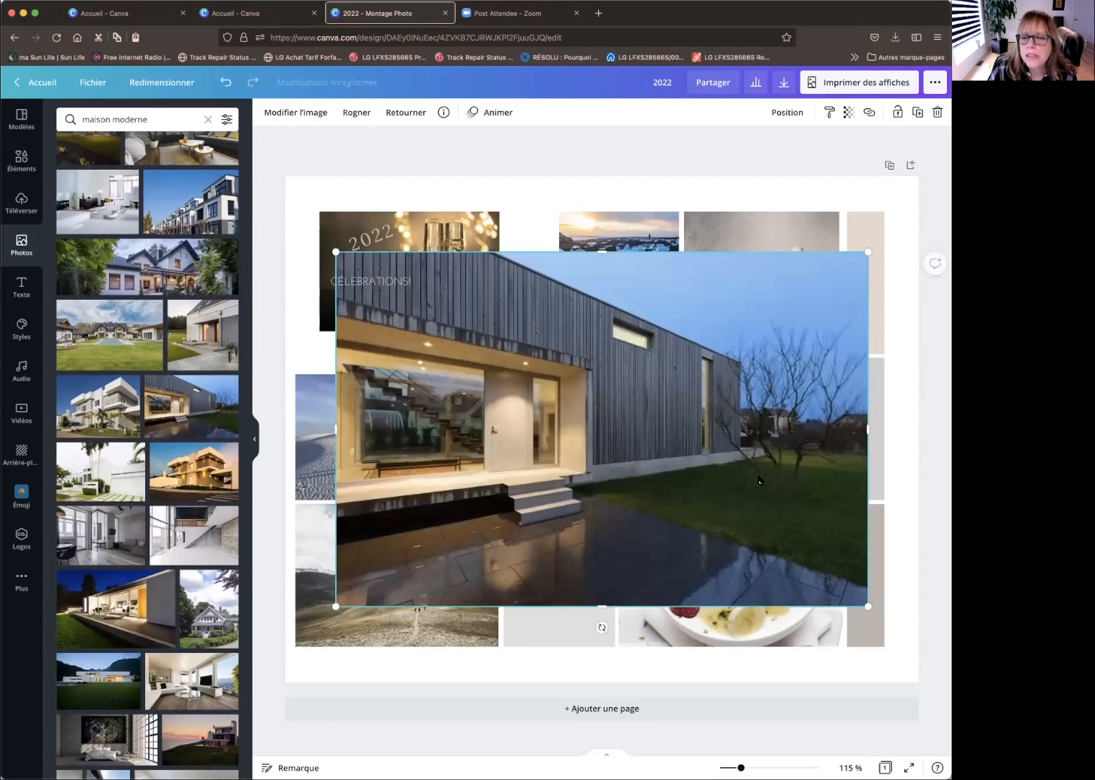
pyautogui.press('Delete')
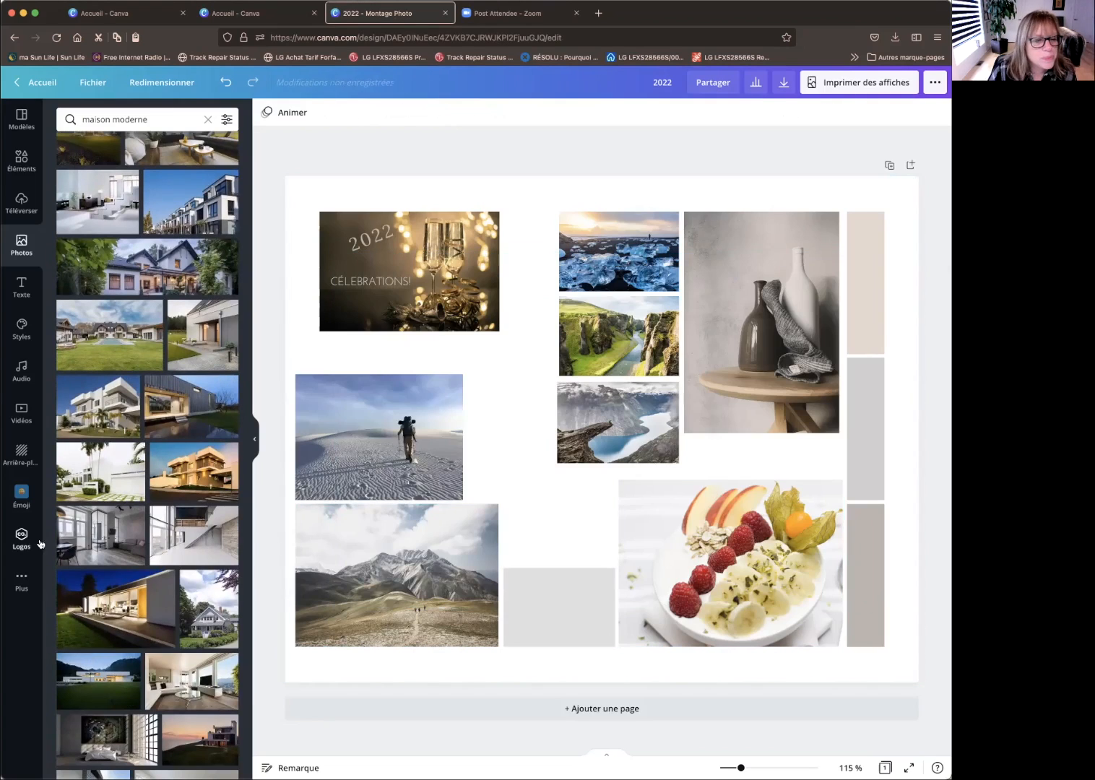
pyautogui.click(89, 533)
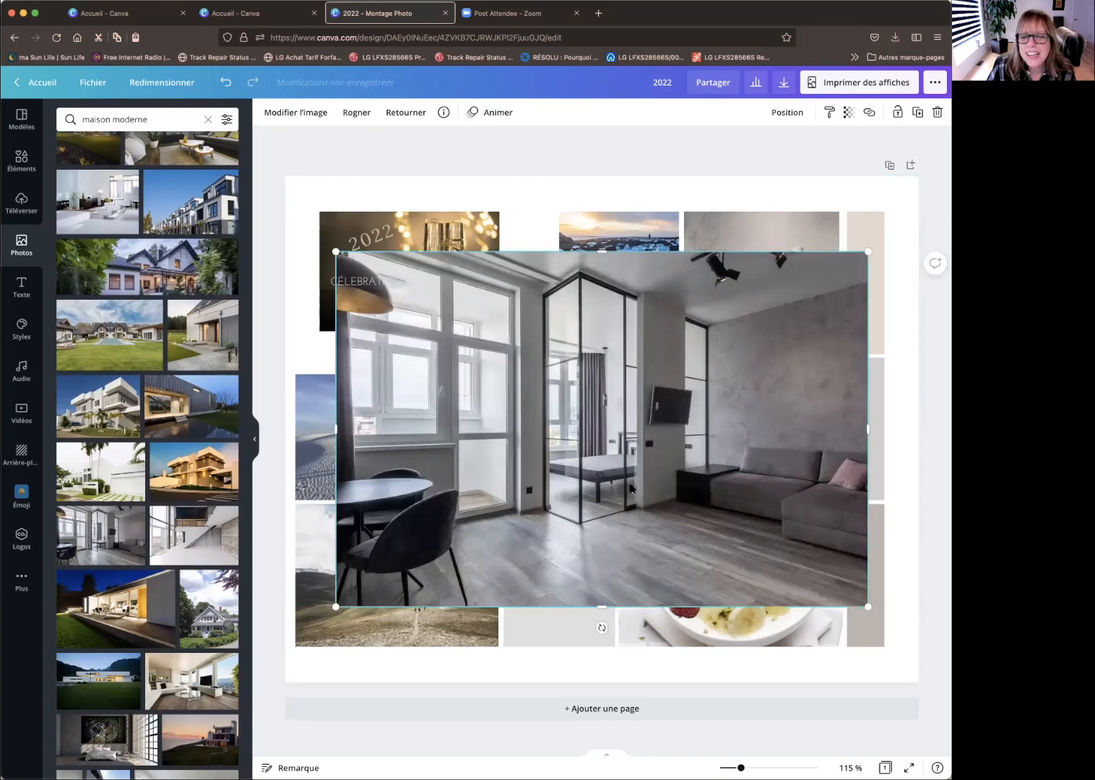
pyautogui.press('Delete')
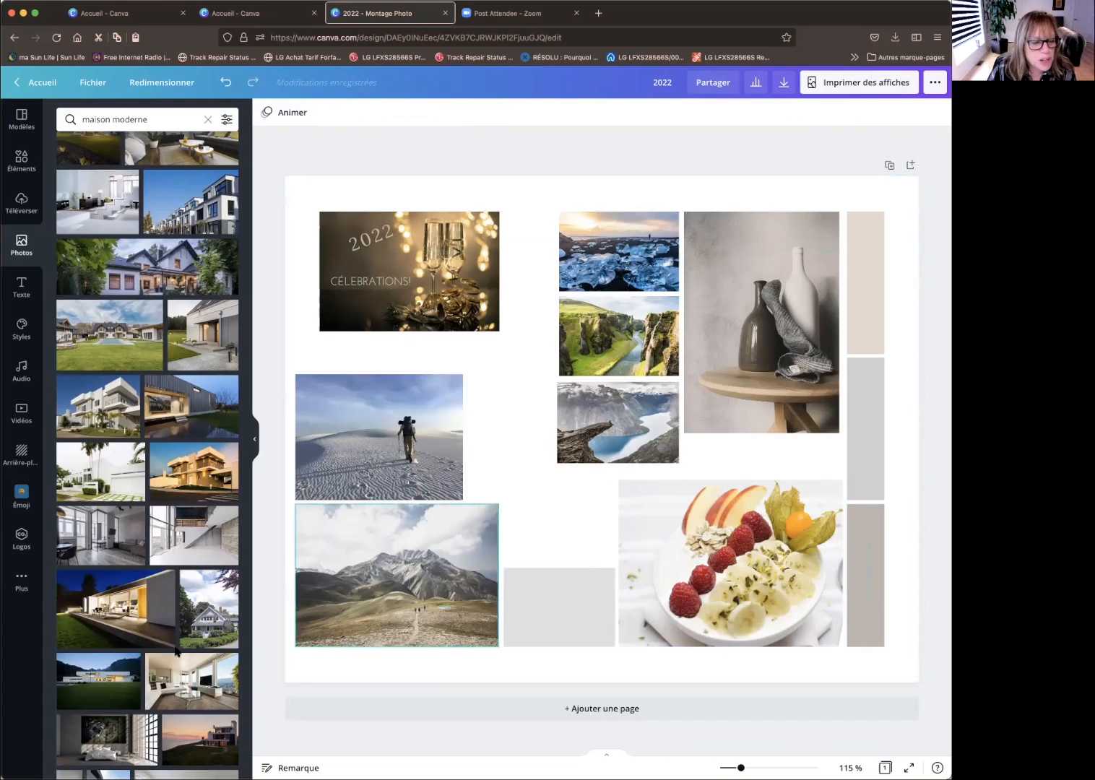
# - Add the concrete-walled bedroom photo with the dark abstract painting, shrinking it and placing it just above the light grey panel
pyautogui.scroll(-5, 182, 636)
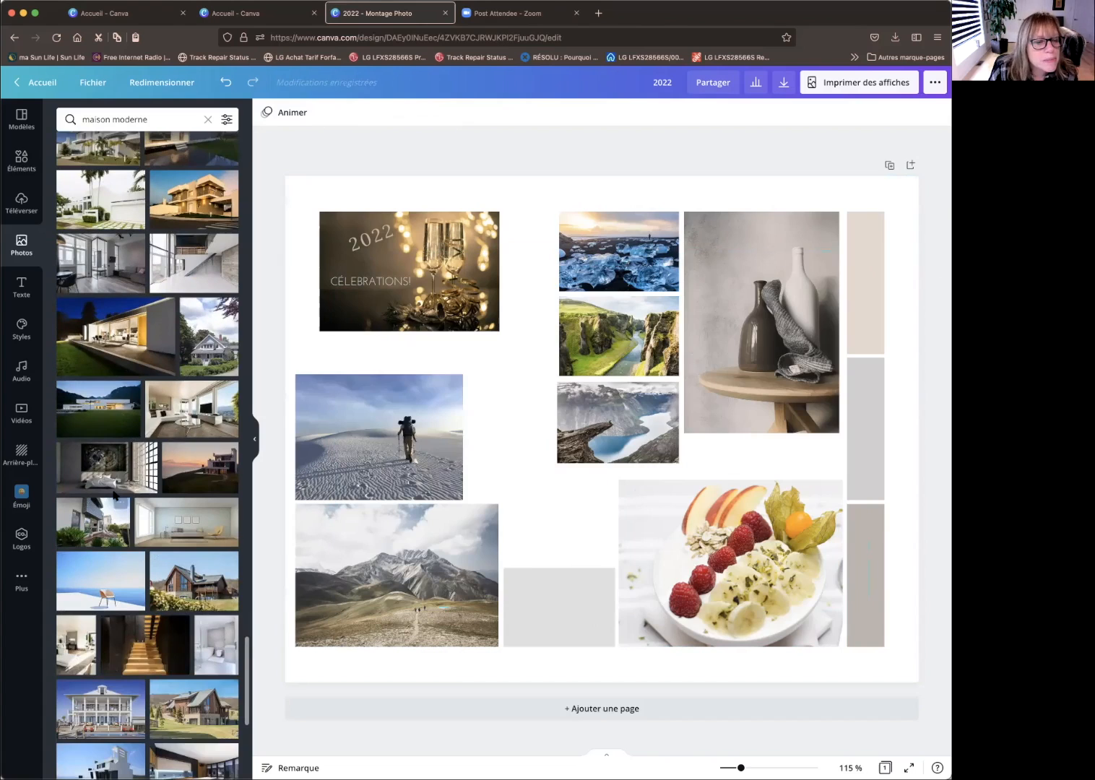
pyautogui.click(111, 459)
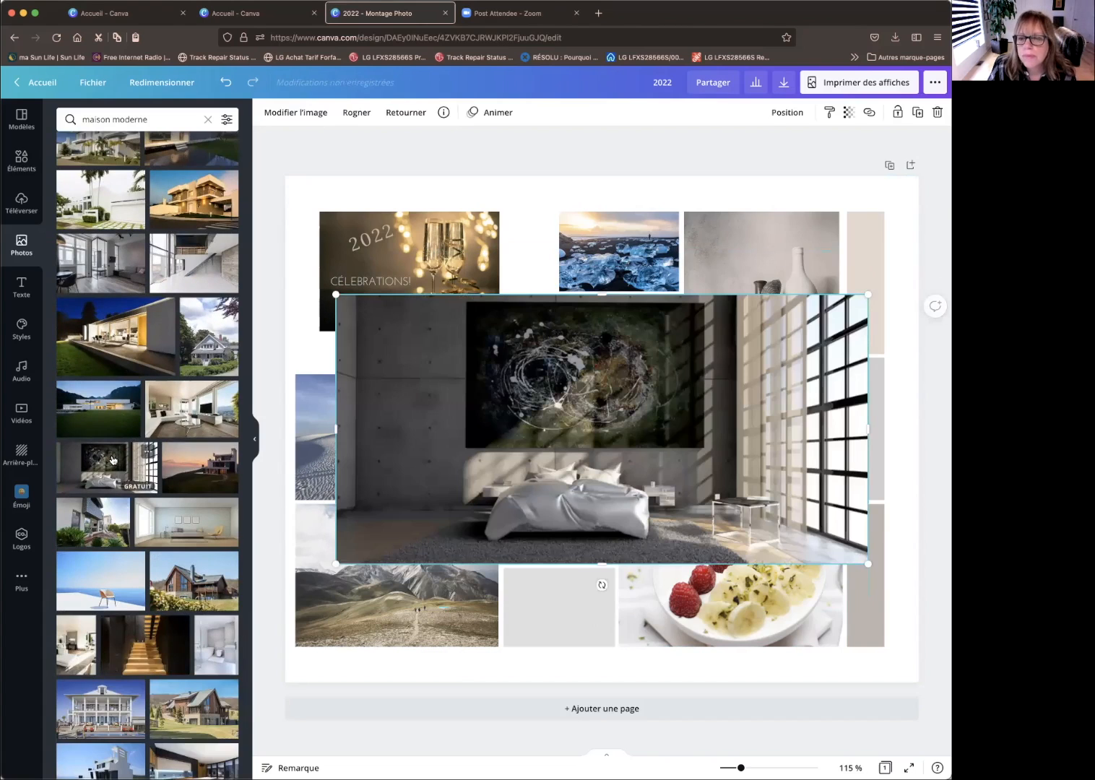
pyautogui.moveTo(865, 296); pyautogui.dragTo(503, 482)
pyautogui.moveTo(455, 533); pyautogui.dragTo(553, 521)
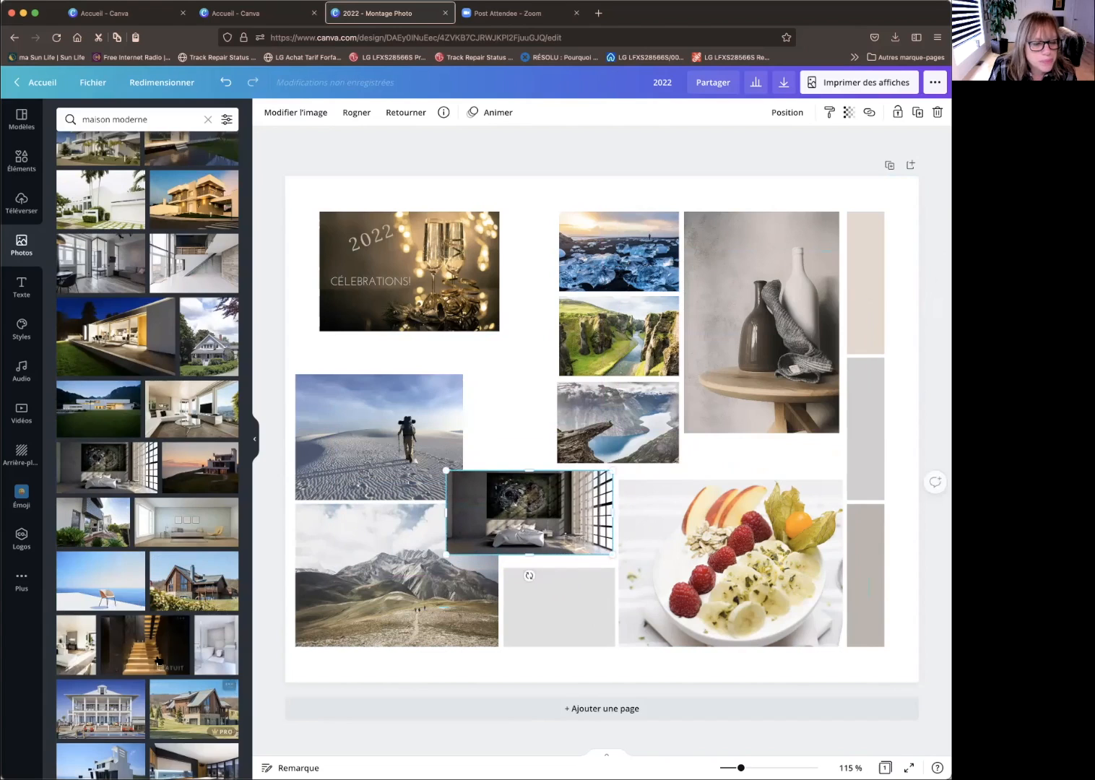
# - Try out the photo of the lit stone house at night on the page and remove it
pyautogui.scroll(-15, 157, 660)
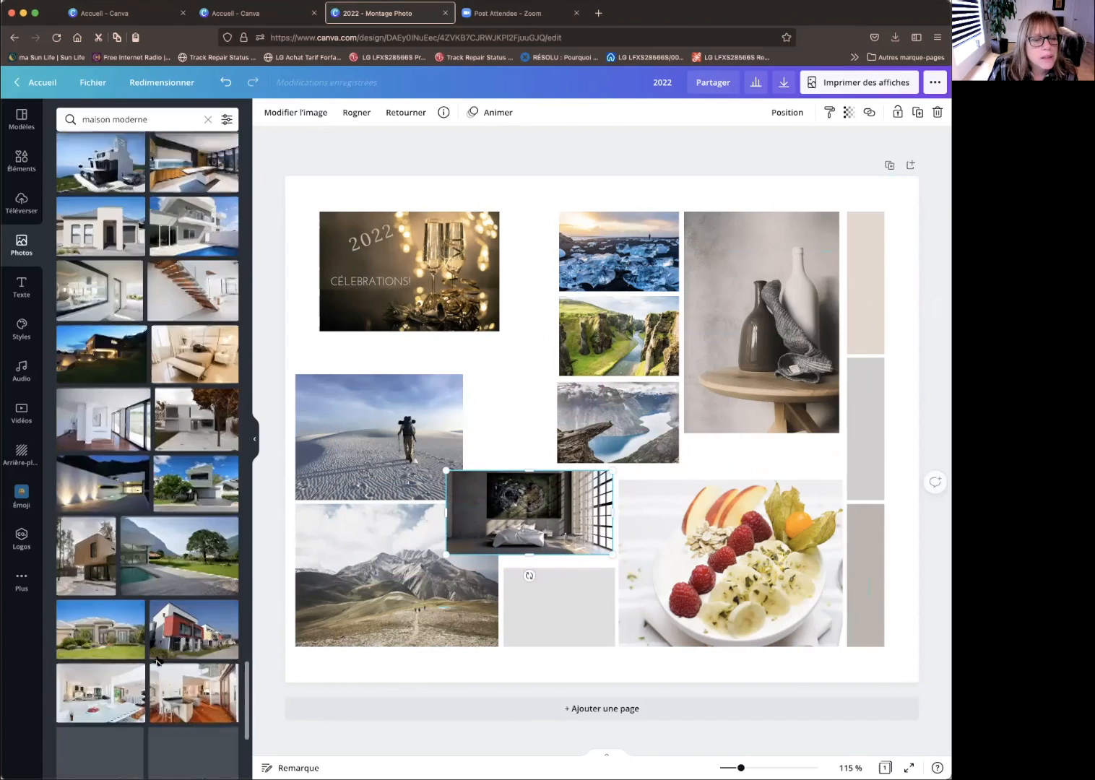
pyautogui.scroll(-1, 157, 660)
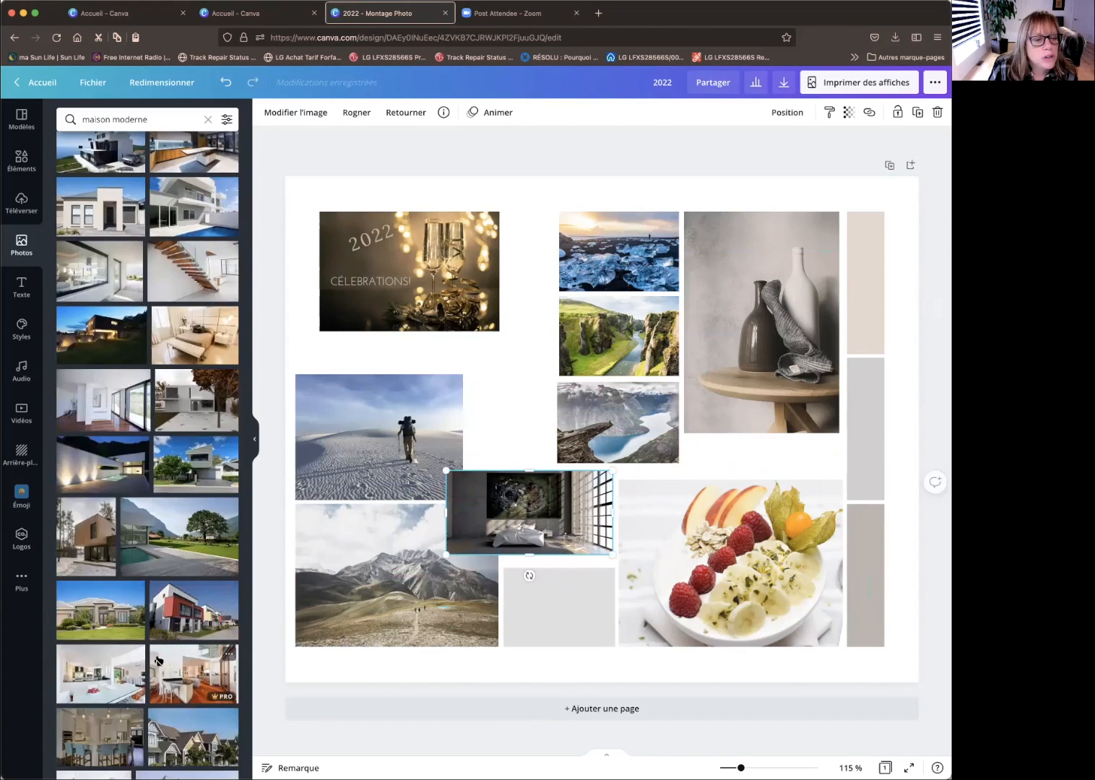
pyautogui.scroll(-12, 158, 660)
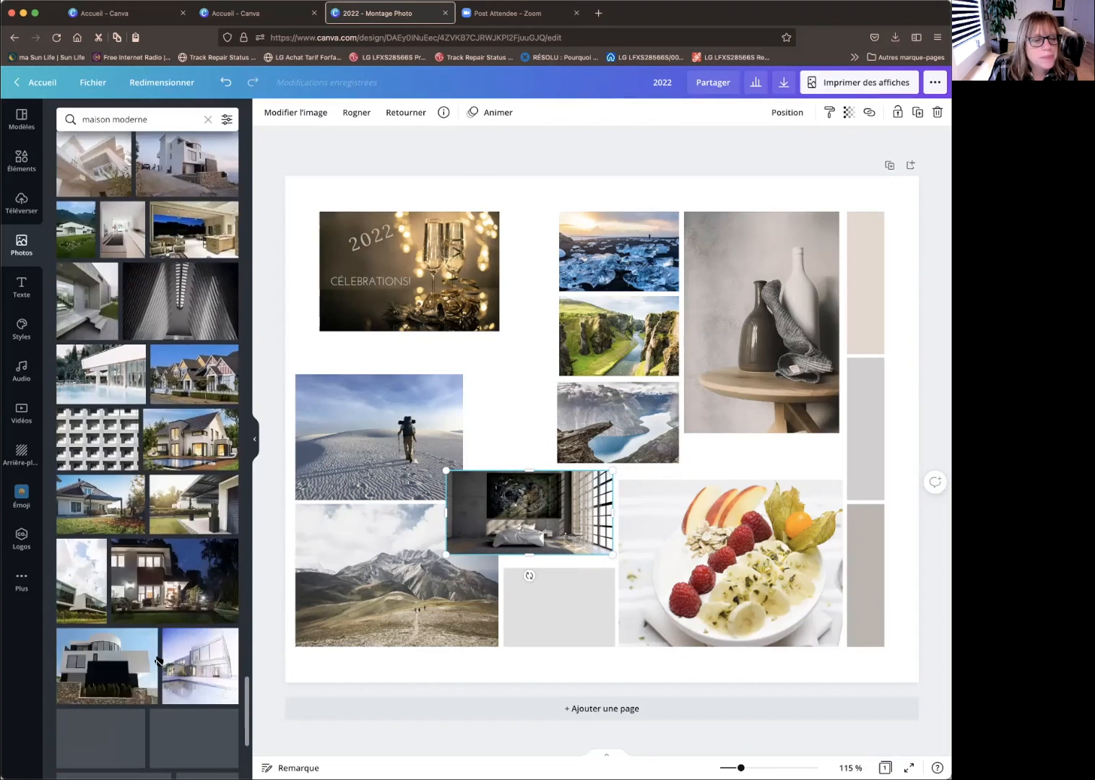
pyautogui.scroll(-10, 157, 660)
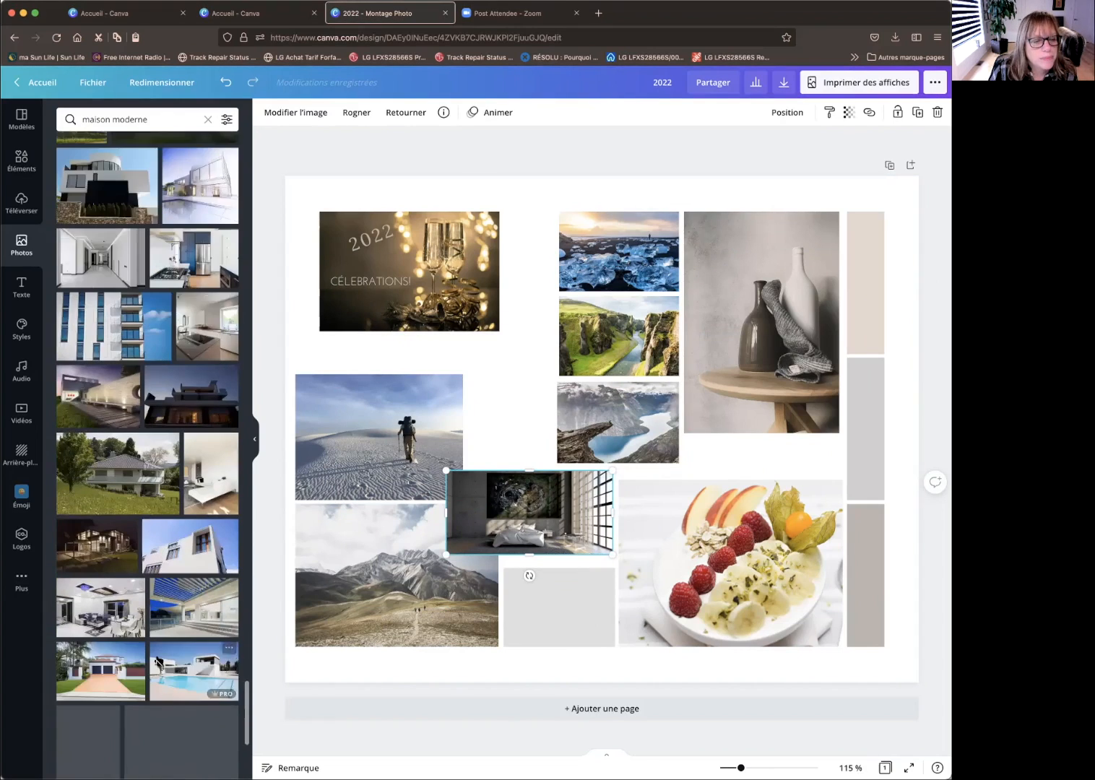
pyautogui.scroll(-5, 157, 660)
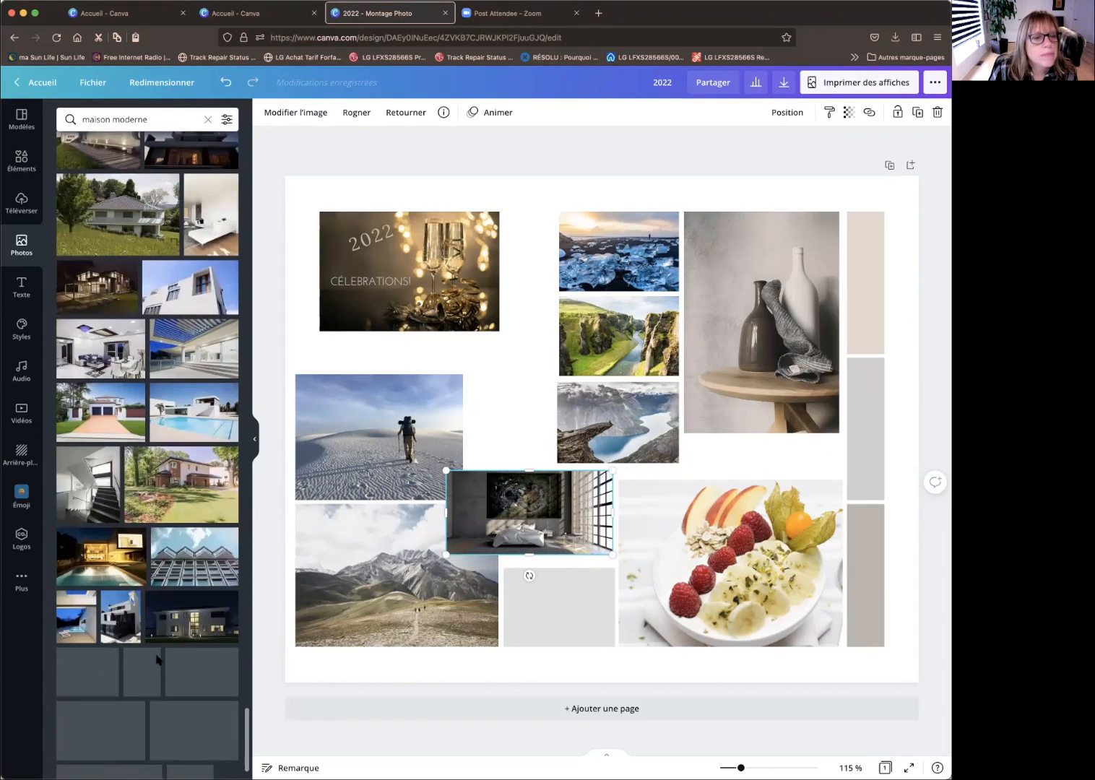
pyautogui.click(115, 292)
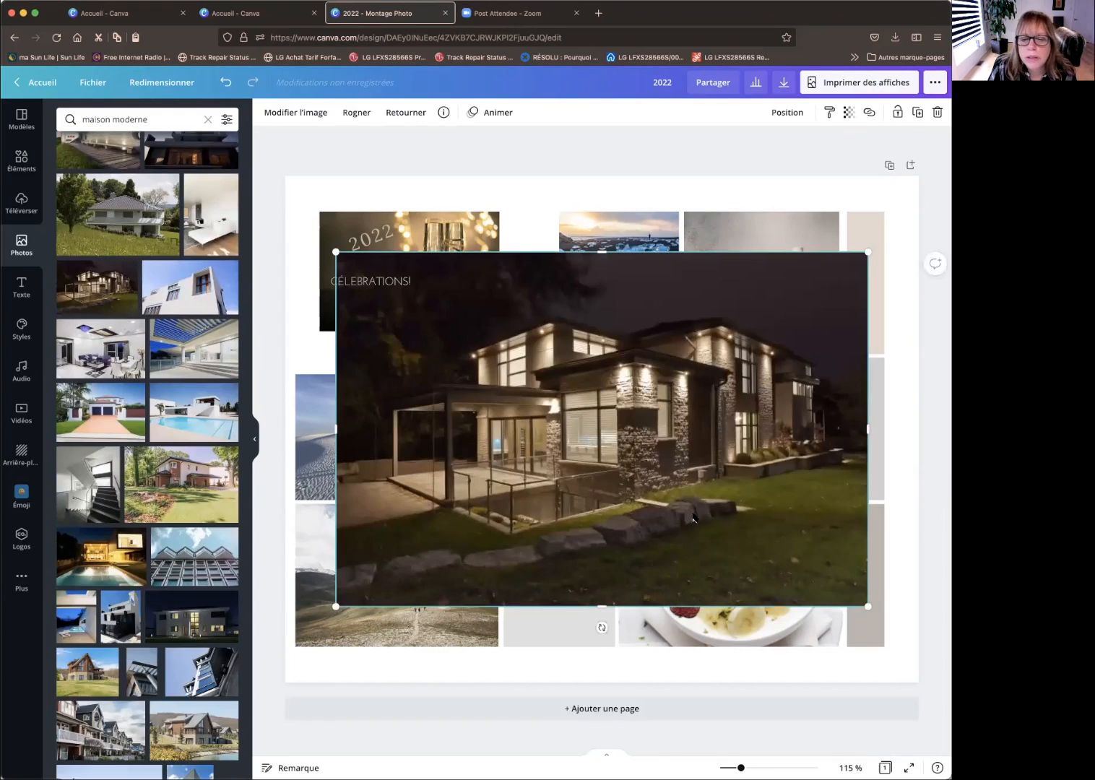
pyautogui.press('Delete')
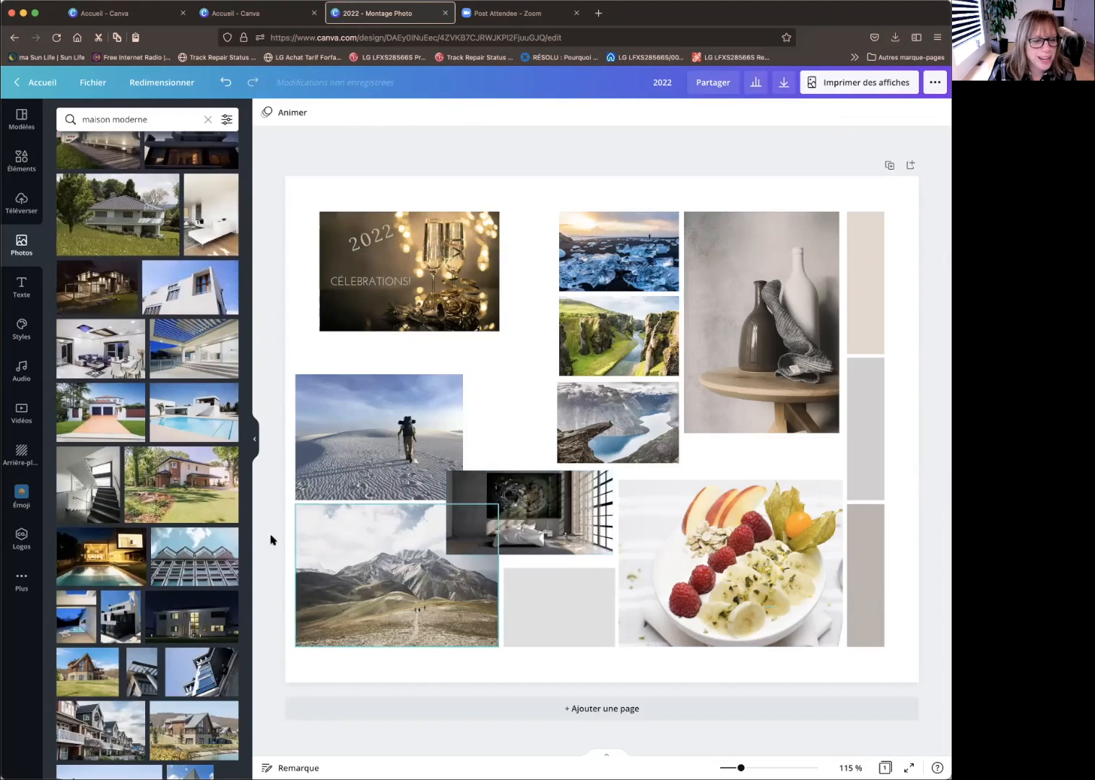
# - Try out the photo of the white and black multi-level house by the sea and remove it
pyautogui.scroll(-10, 139, 558)
pyautogui.scroll(-5, 140, 558)
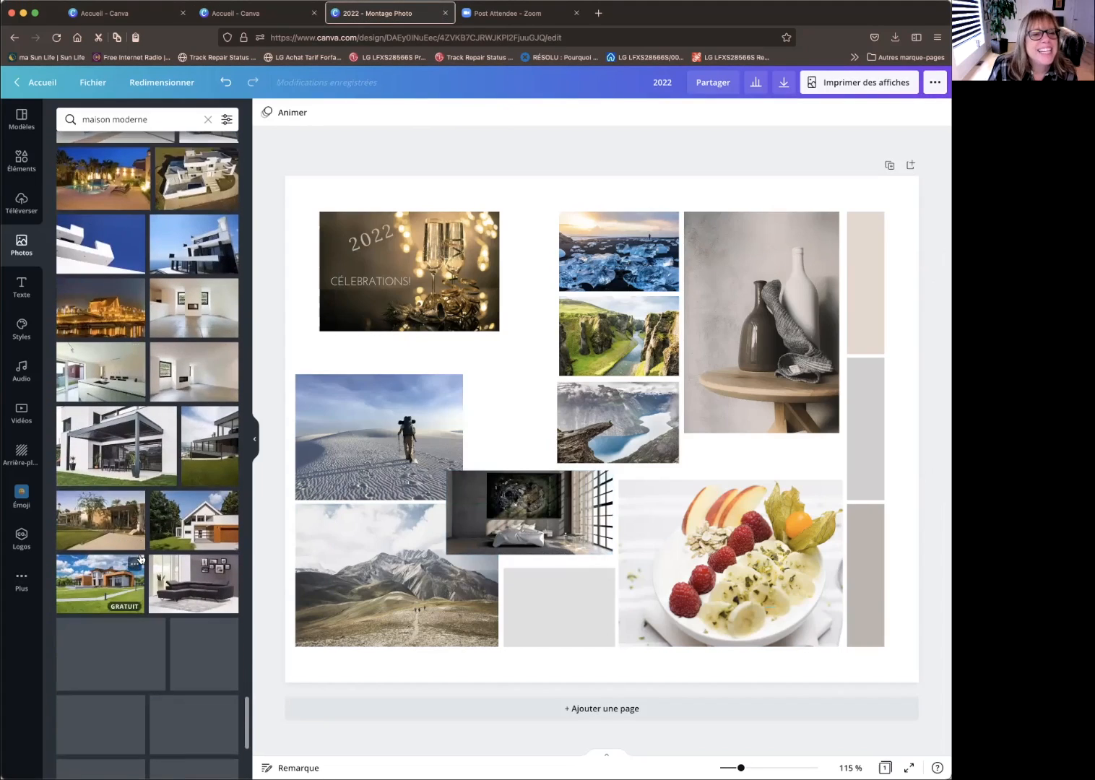
pyautogui.click(206, 249)
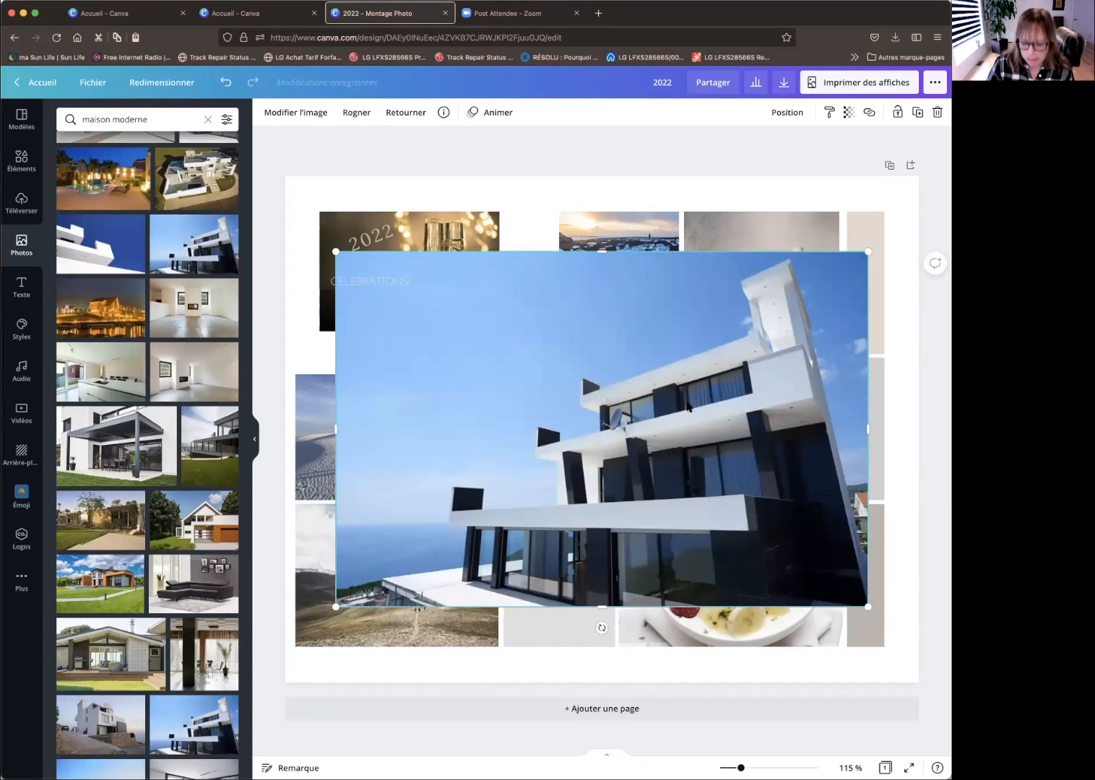
pyautogui.press('Delete')
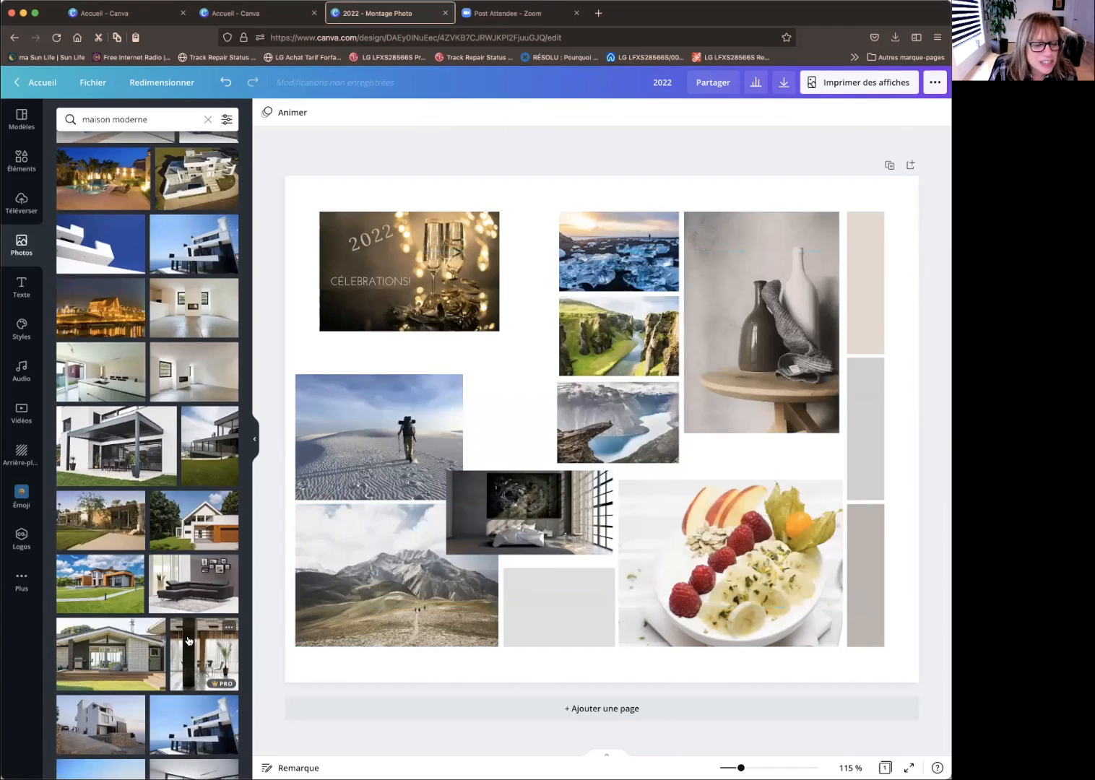
# - Browse the "maison moderne" photo results for house and interior pictures suited to the collage
pyautogui.scroll(-5, 189, 640)
pyautogui.scroll(-6, 188, 640)
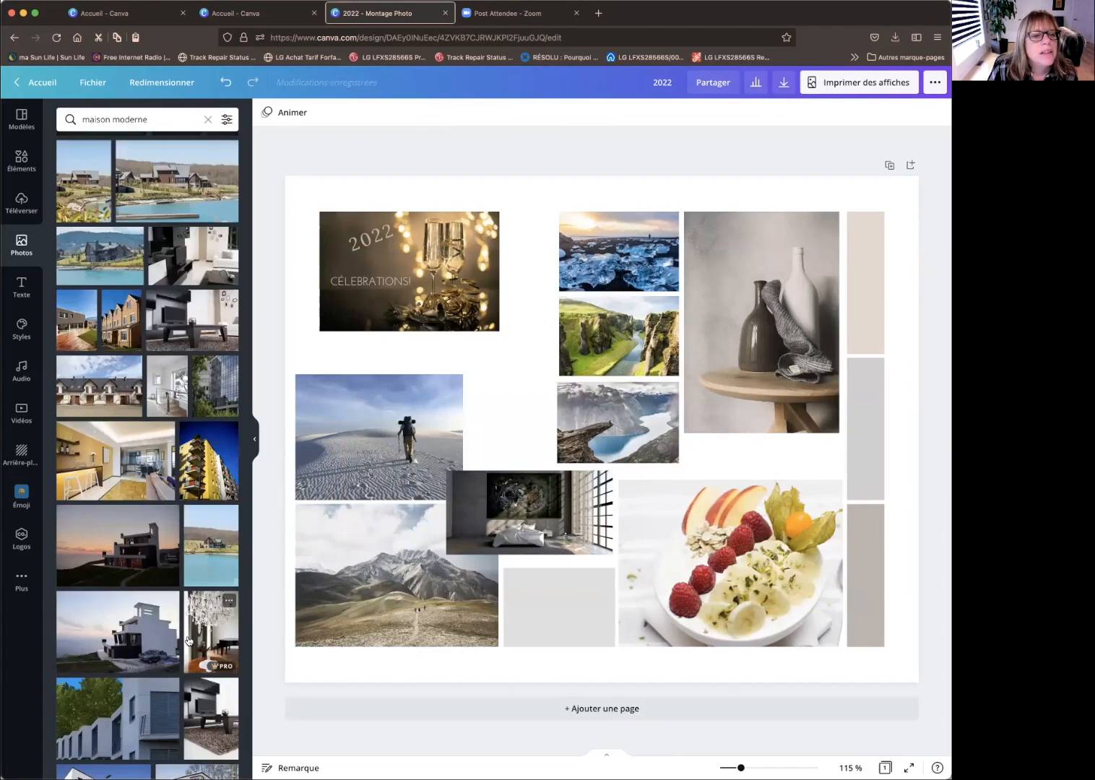
pyautogui.scroll(-5, 188, 640)
pyautogui.scroll(-6, 187, 639)
pyautogui.scroll(-6, 187, 640)
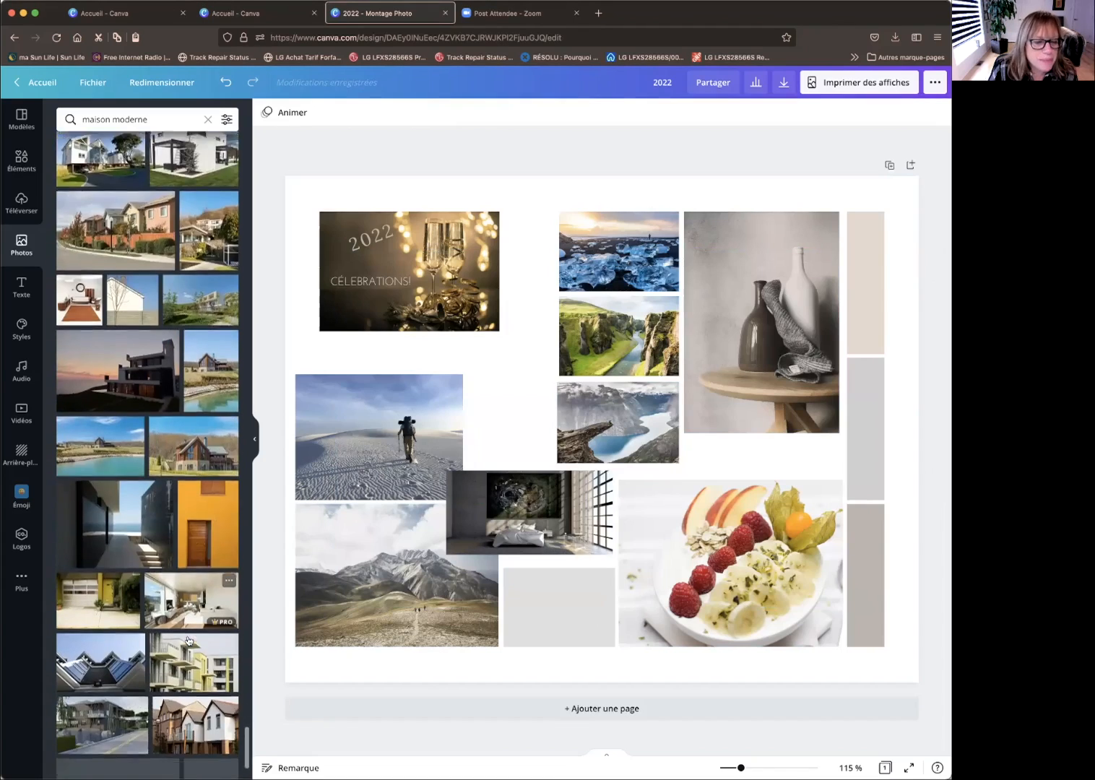
pyautogui.scroll(-5, 188, 640)
pyautogui.scroll(-8, 187, 639)
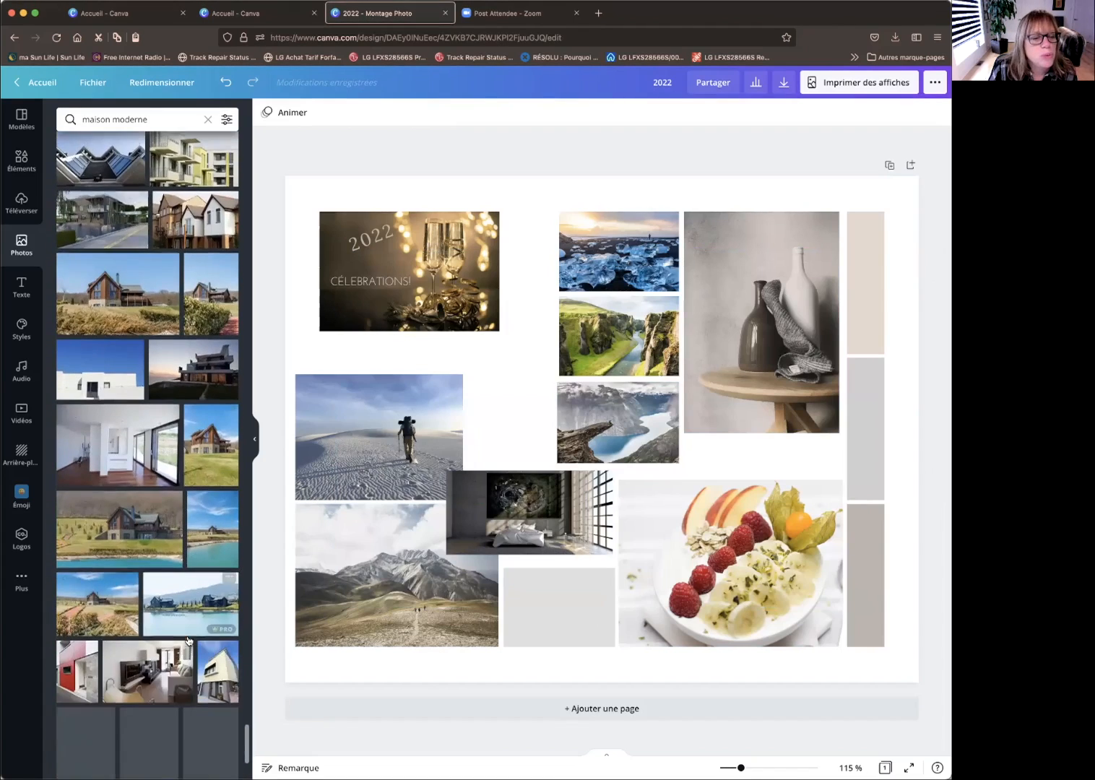
pyautogui.scroll(-8, 188, 640)
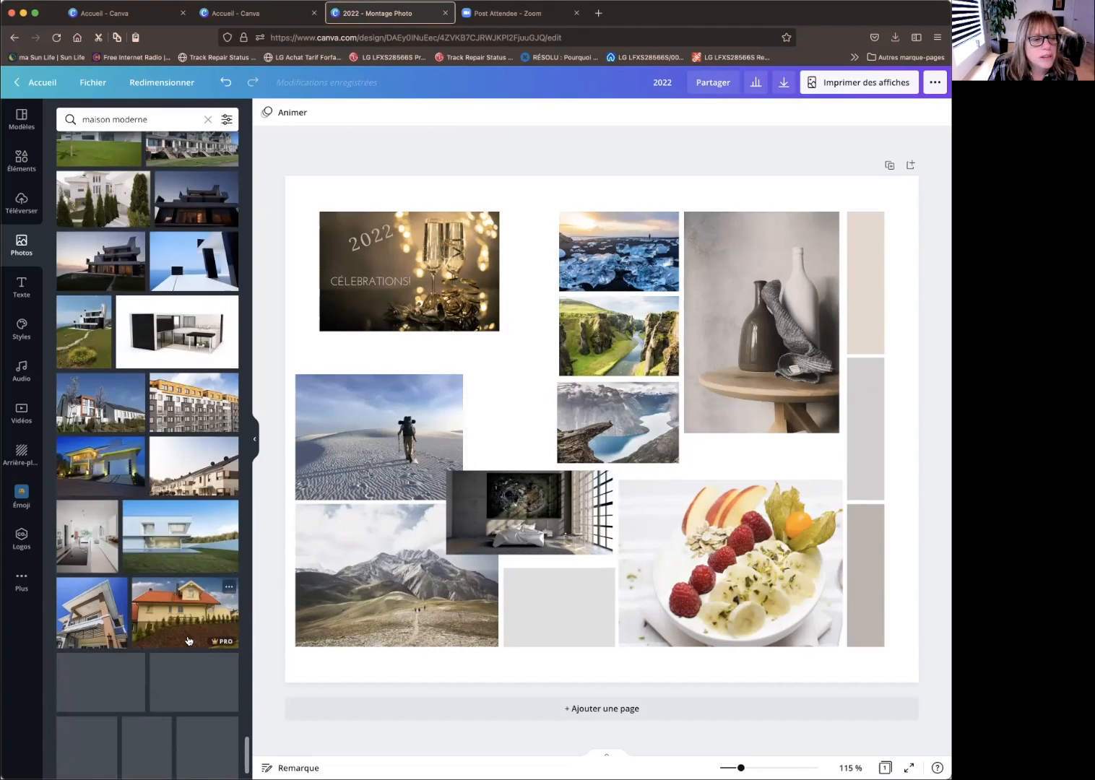
pyautogui.scroll(-6, 188, 640)
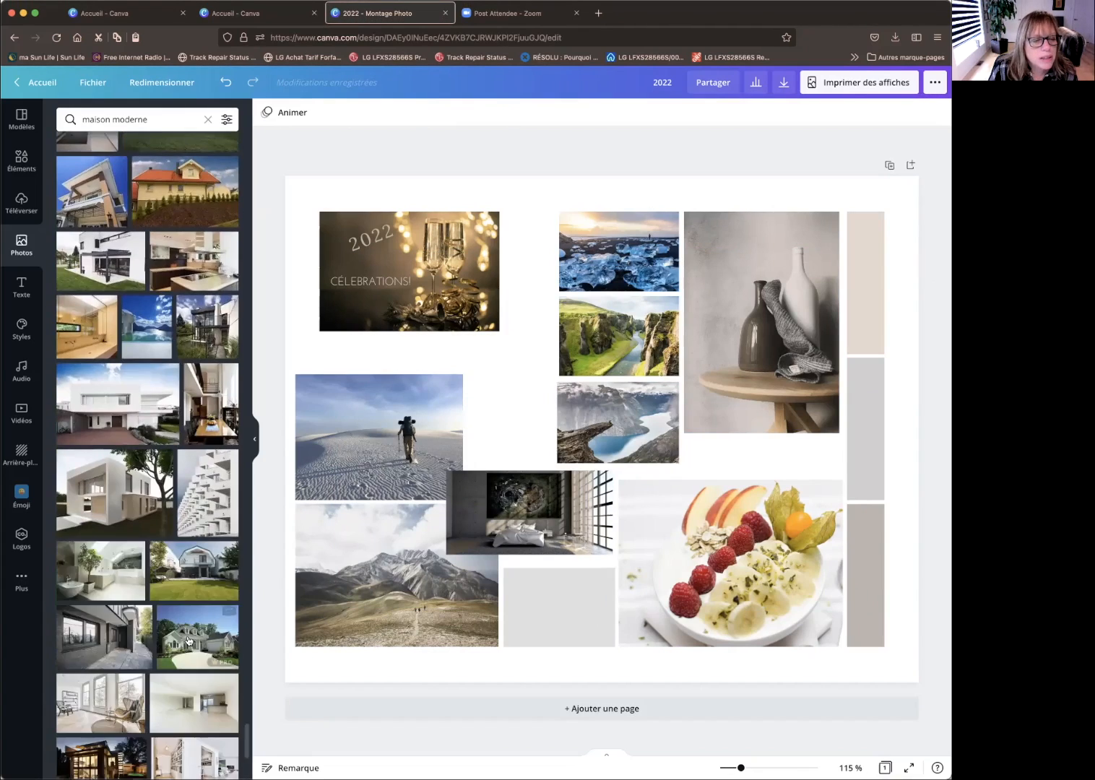
pyautogui.scroll(20, 188, 640)
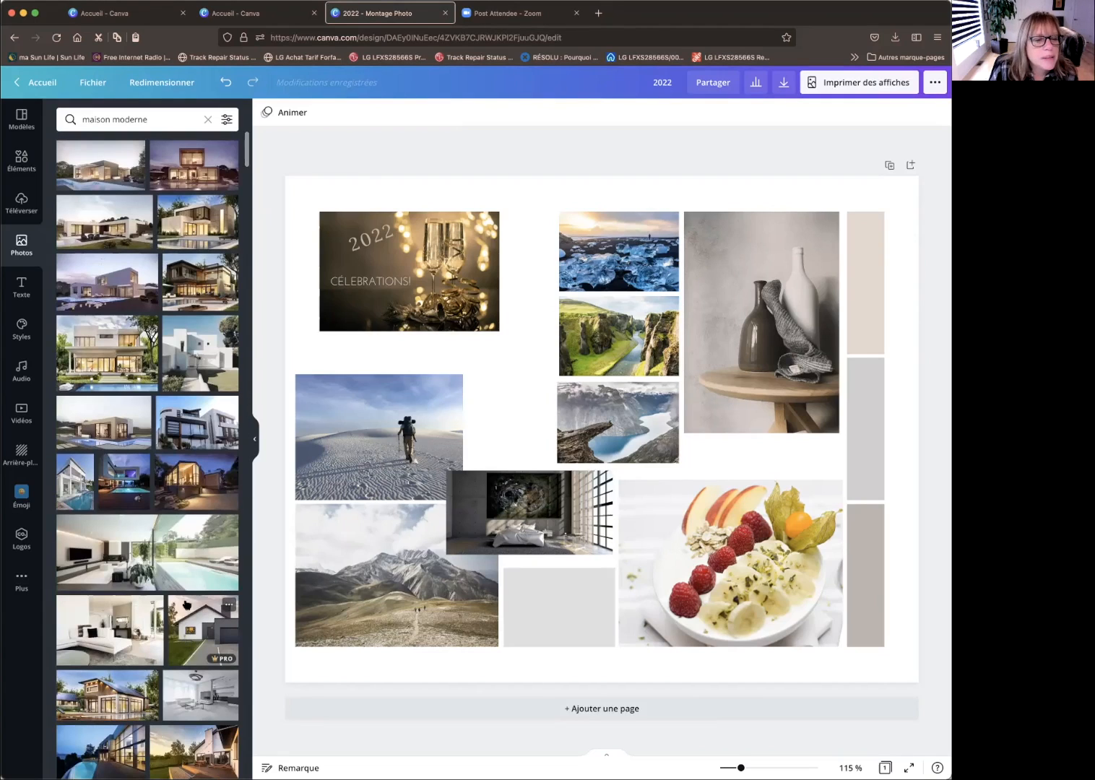
# - Try out the photo of the flat-roofed beige house with a pool on the page and remove it
pyautogui.click(99, 427)
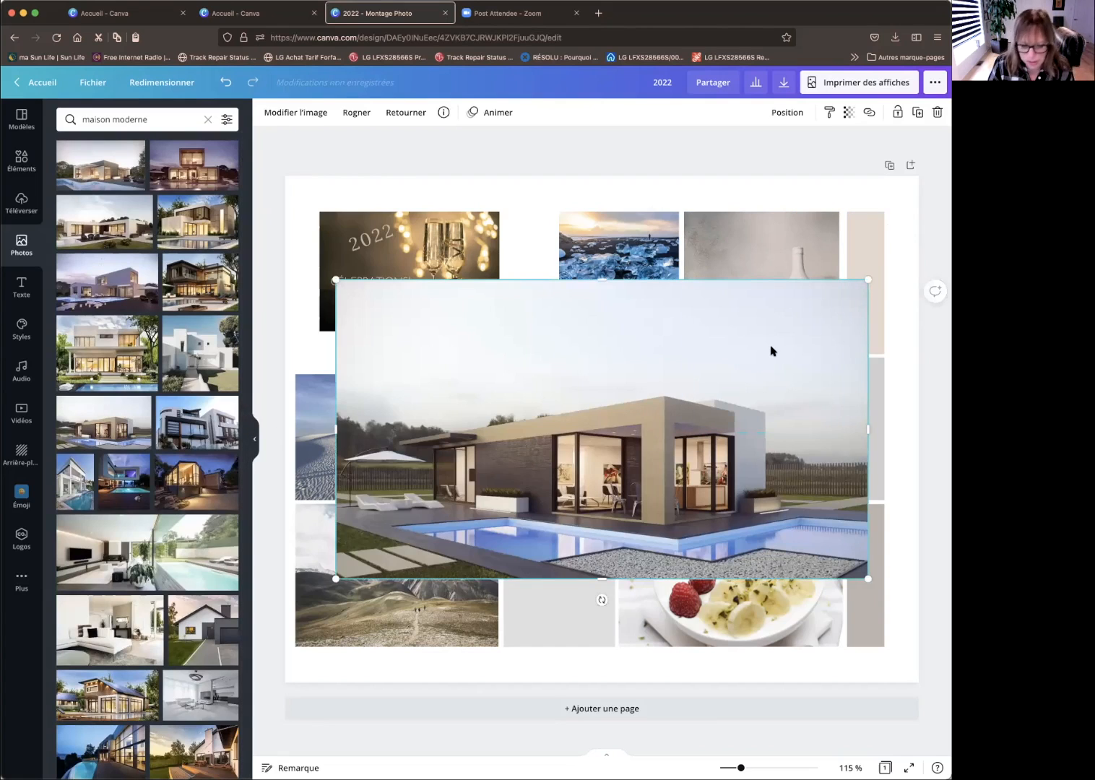
pyautogui.press('Delete')
# - Add the living room photo opening onto a pool, shrink it and place it below the concrete-walled bedroom photo, replacing the light grey panel
pyautogui.click(131, 544)
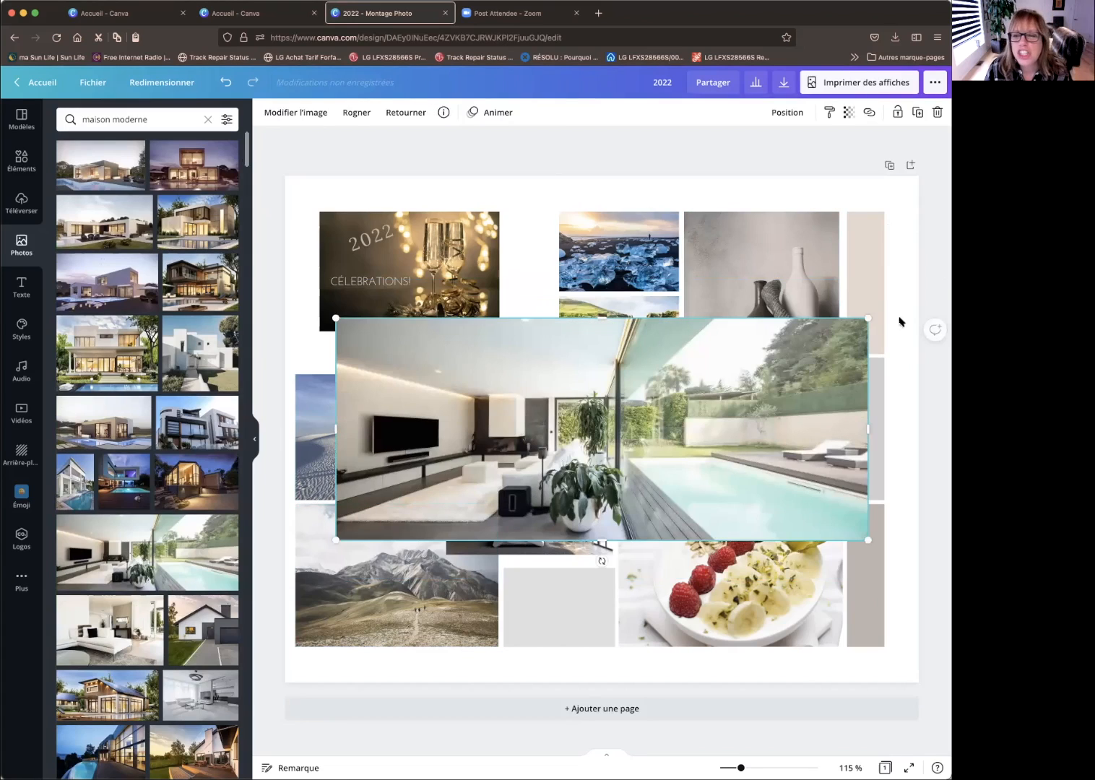
pyautogui.moveTo(868, 316); pyautogui.dragTo(617, 579)
pyautogui.click(504, 388)
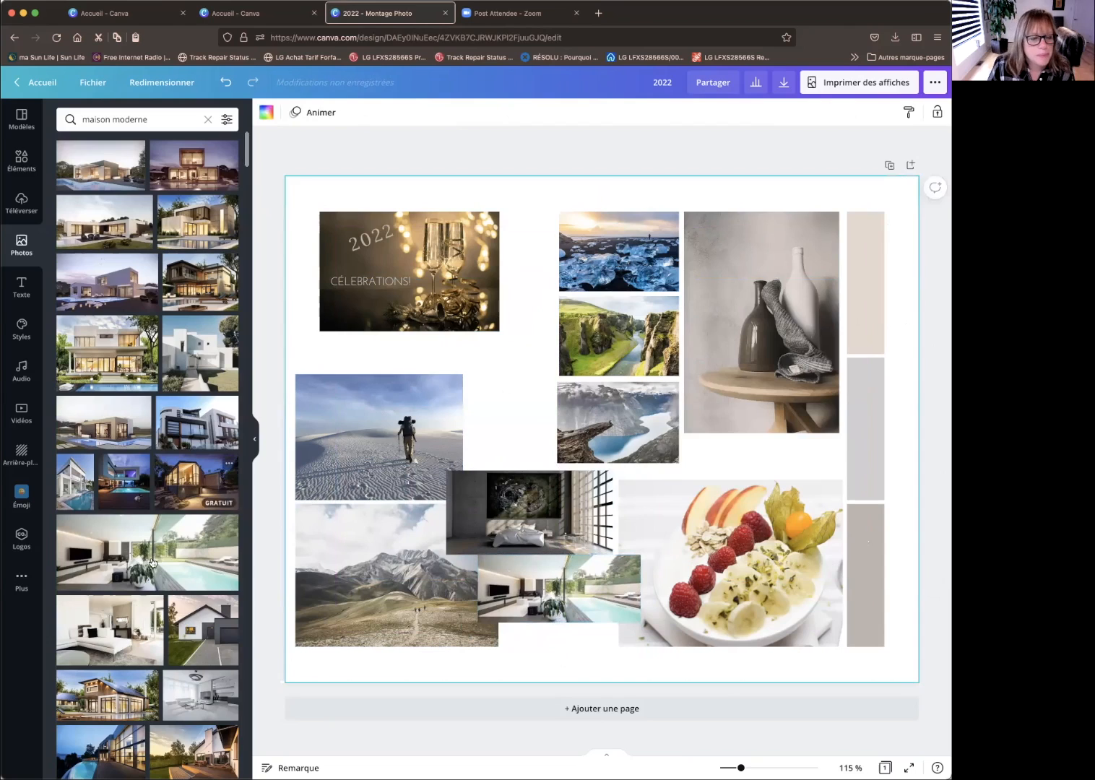
# - Try out the photo of the bright living room with a white sofa and black cushion, and remove it
pyautogui.click(105, 632)
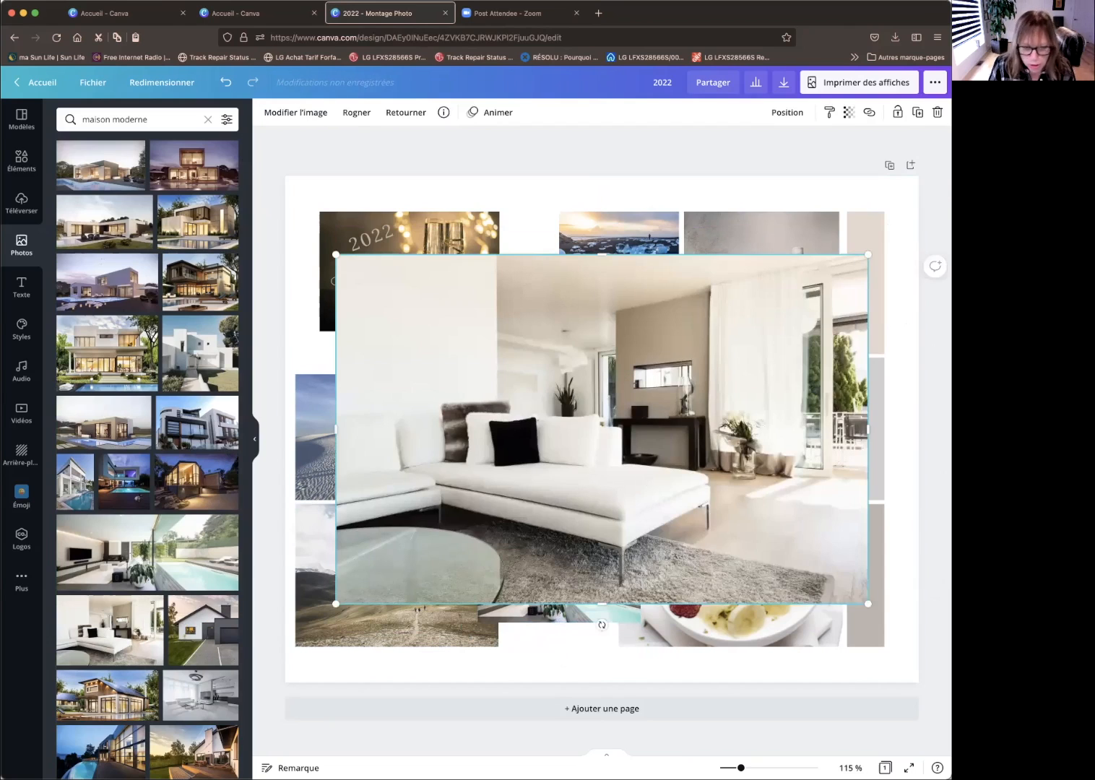
pyautogui.press('Delete')
pyautogui.scroll(-3, 144, 603)
pyautogui.scroll(-2, 143, 603)
pyautogui.scroll(5, 143, 604)
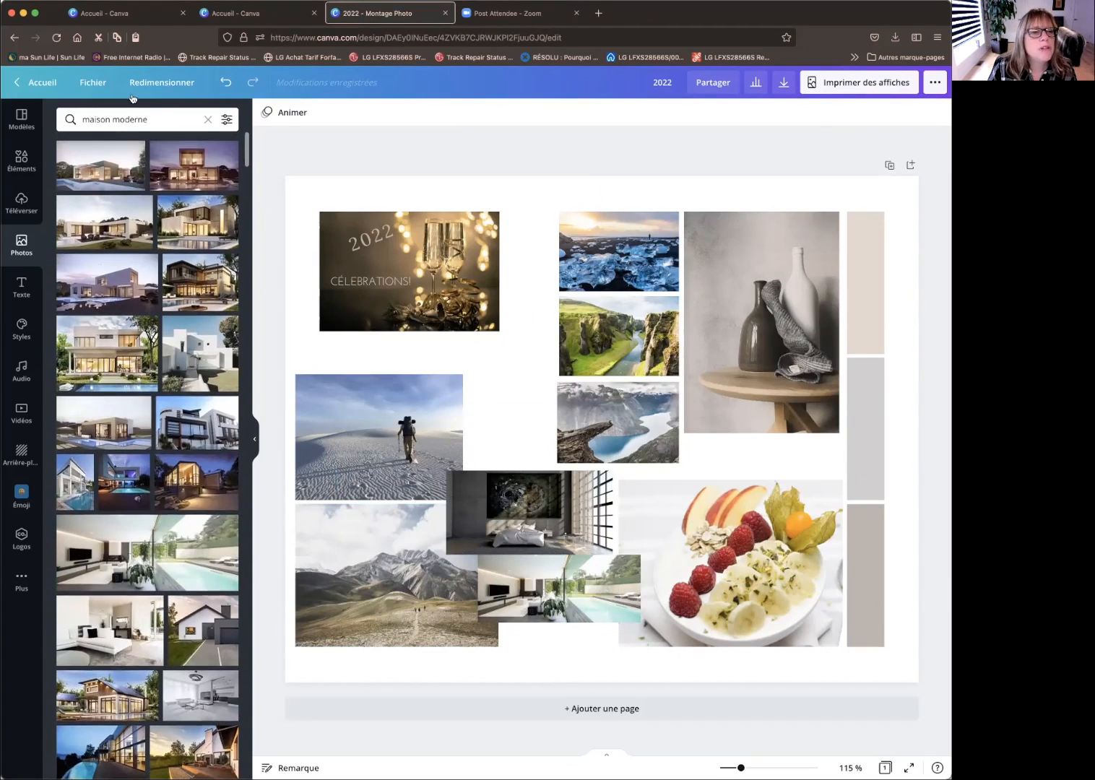
# - Search the photo library for "maisoncontemporaine"
pyautogui.moveTo(148, 119); pyautogui.dragTo(128, 119)
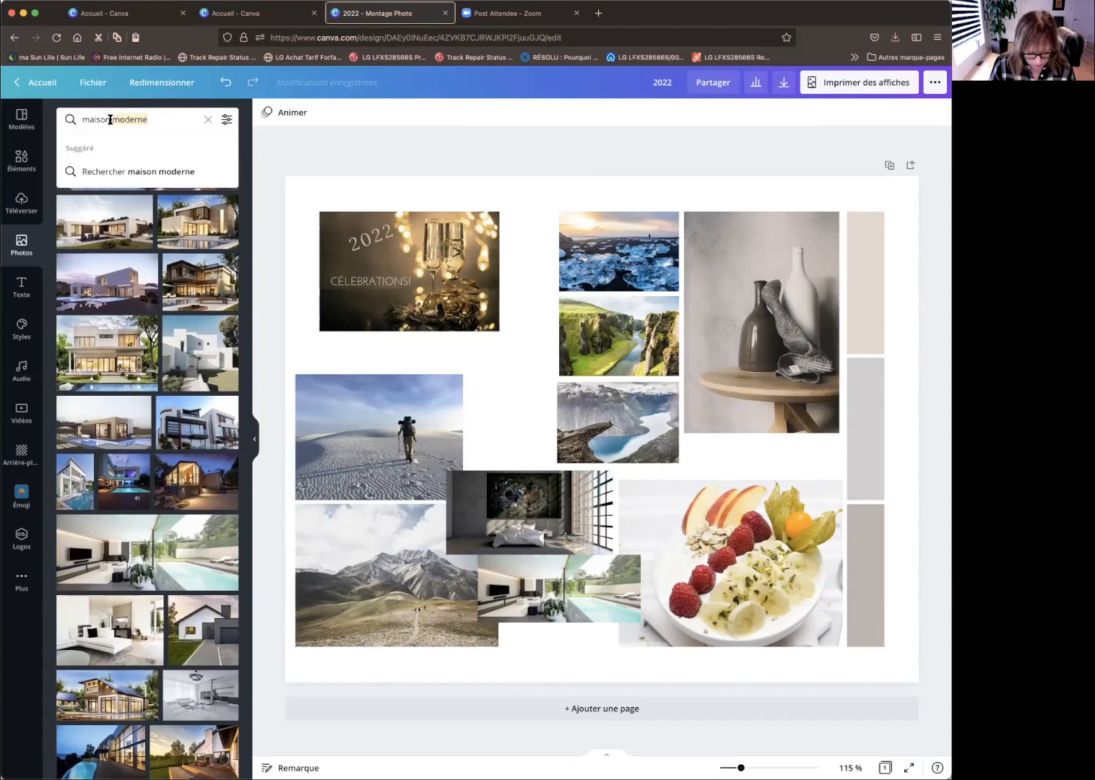
pyautogui.write('cont')
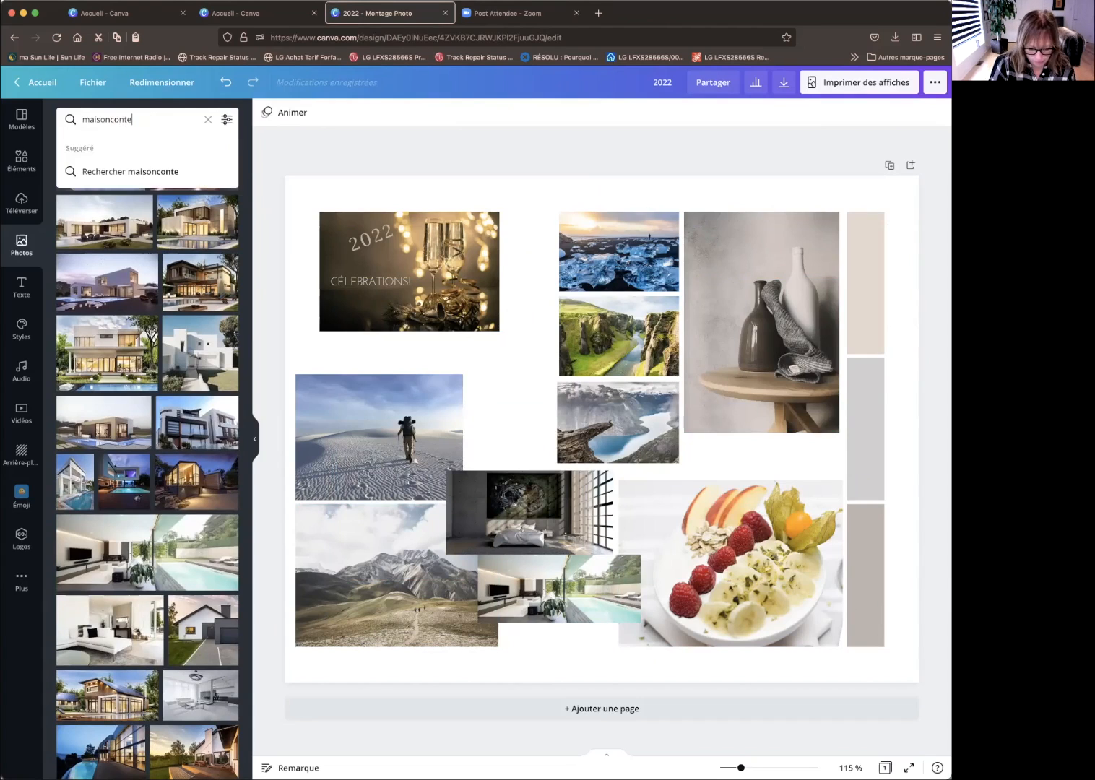
pyautogui.write('emporaine')
pyautogui.press('Return')
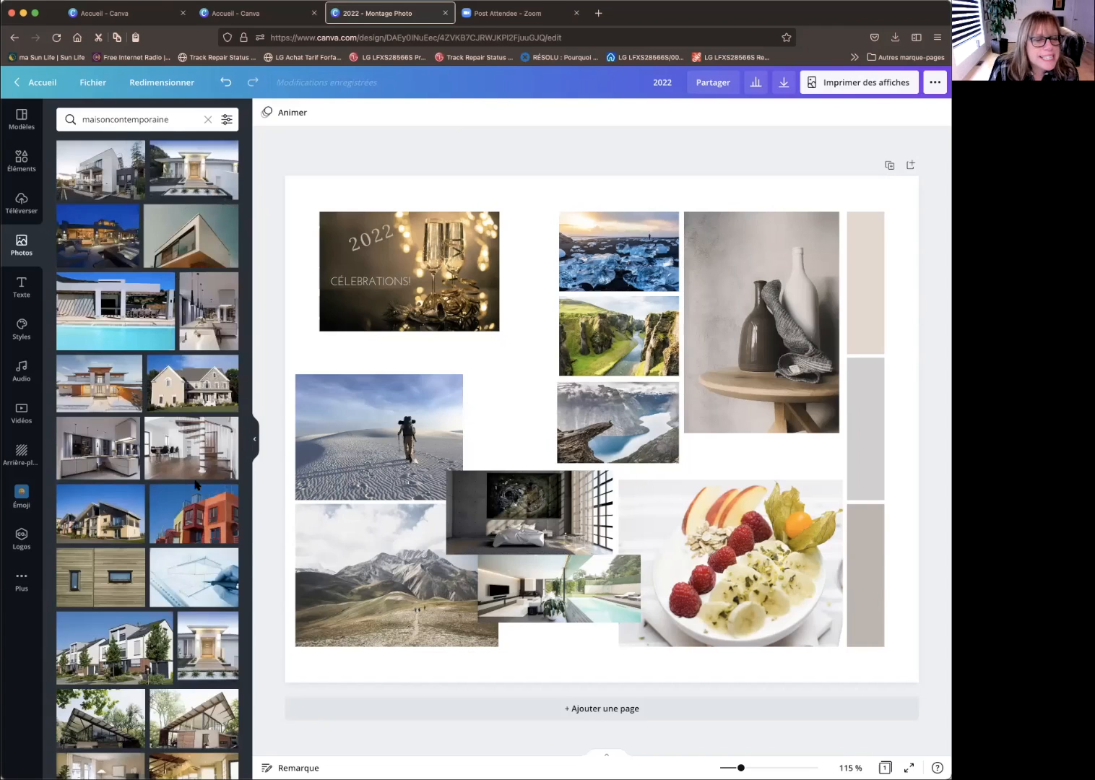
# - Try out the photo of the glass-fronted house with a slanted roof among trees and remove it
pyautogui.scroll(-6, 195, 486)
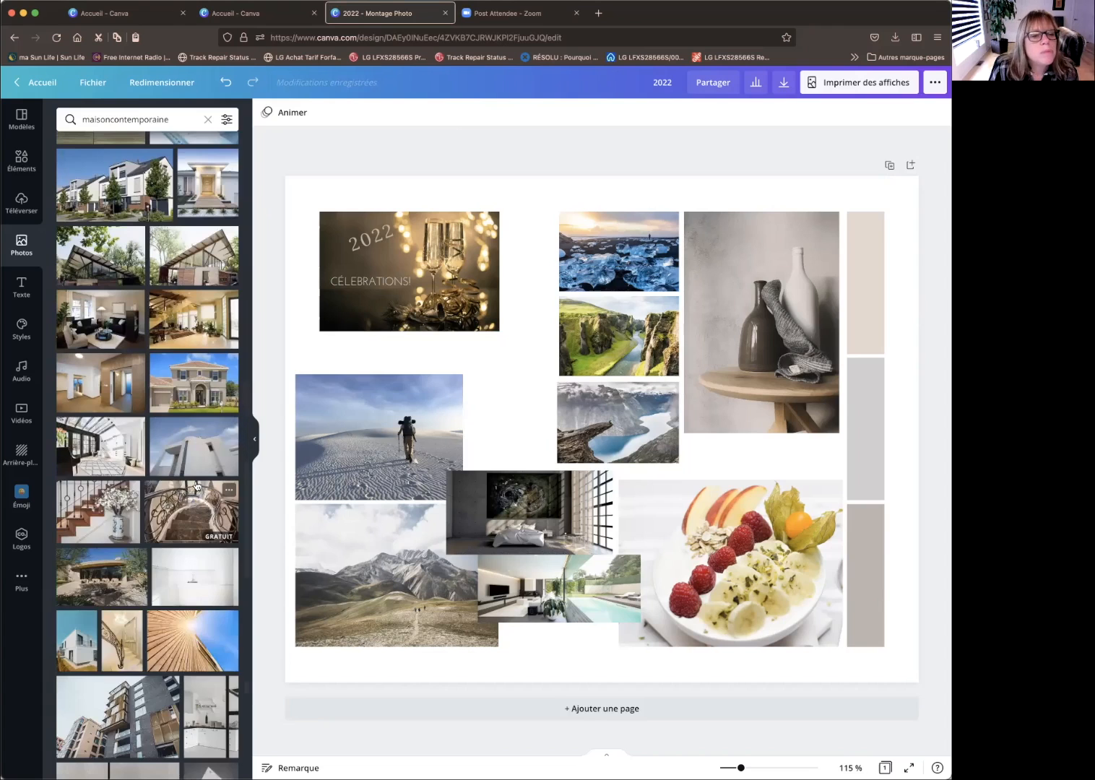
pyautogui.moveTo(108, 257); pyautogui.dragTo(653, 498)
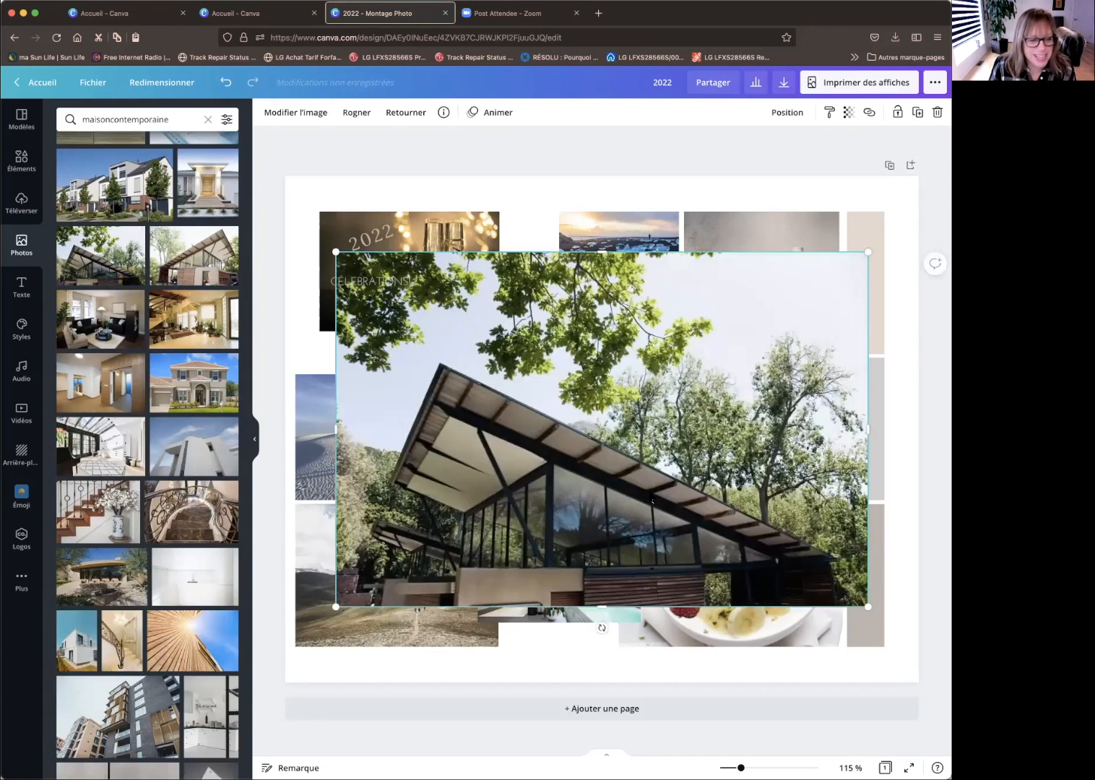
pyautogui.press('Delete')
# - Examine the remaining "maisoncontemporaine" photos for a house or interior picture to use
pyautogui.scroll(-8, 217, 639)
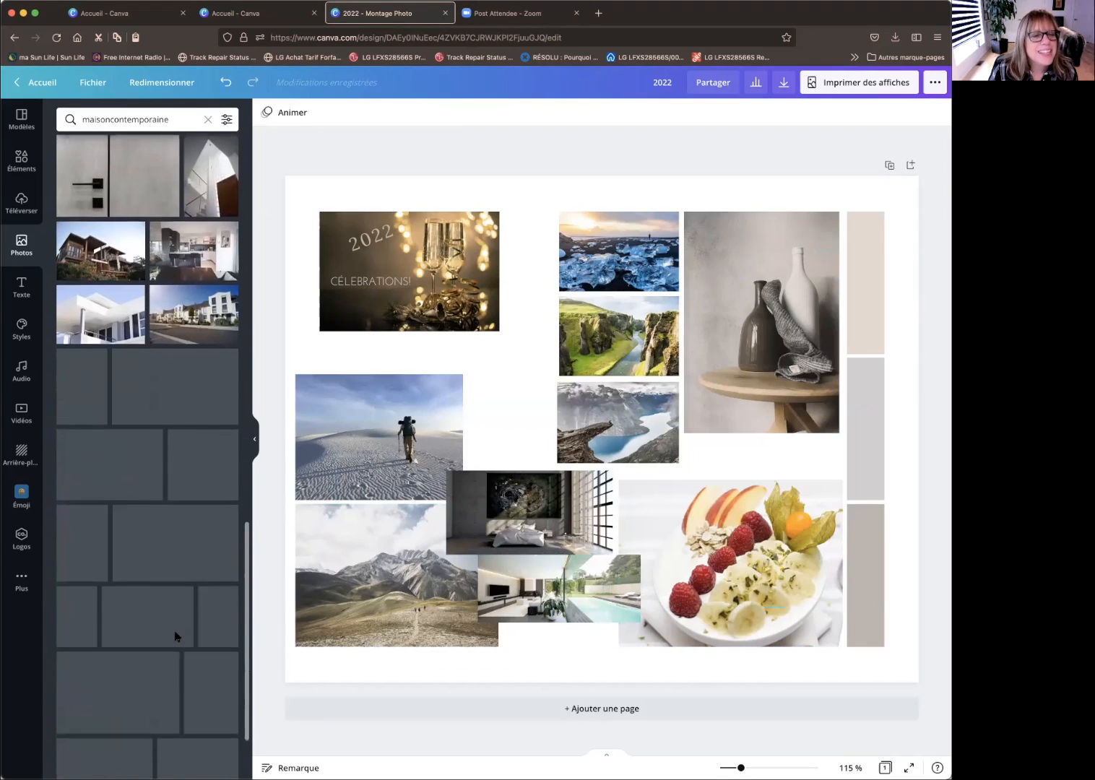
pyautogui.scroll(-3, 176, 637)
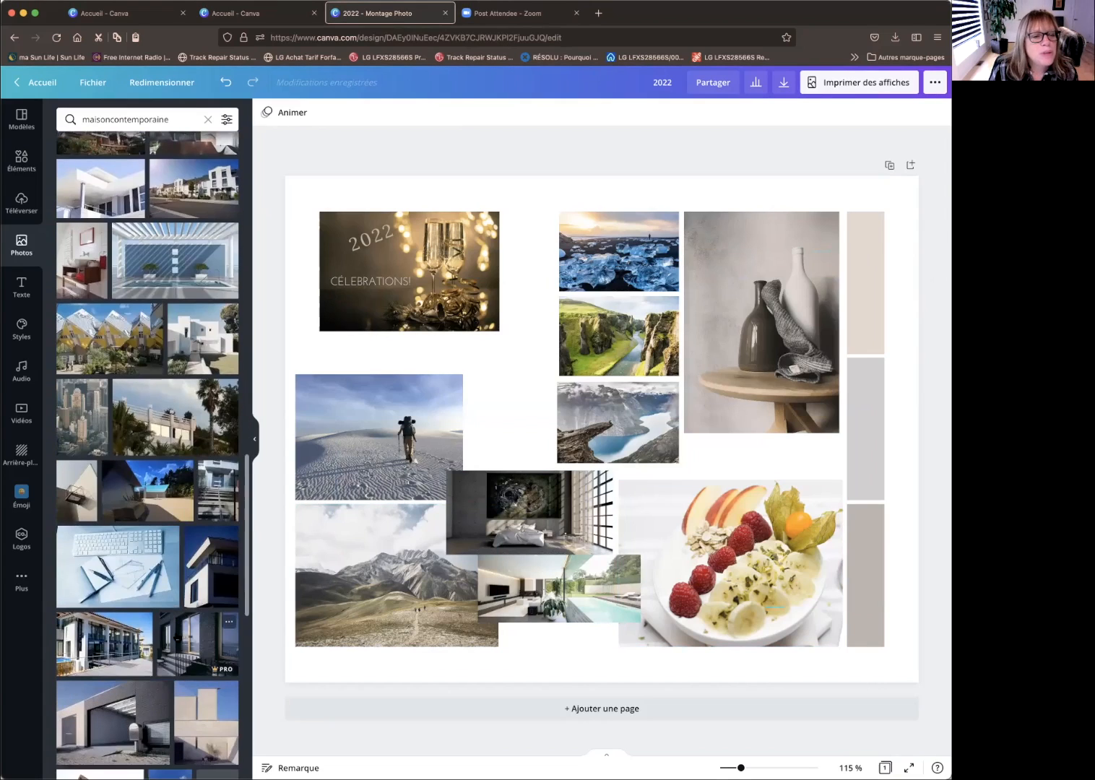
pyautogui.scroll(-3, 176, 637)
pyautogui.scroll(-3, 176, 637)
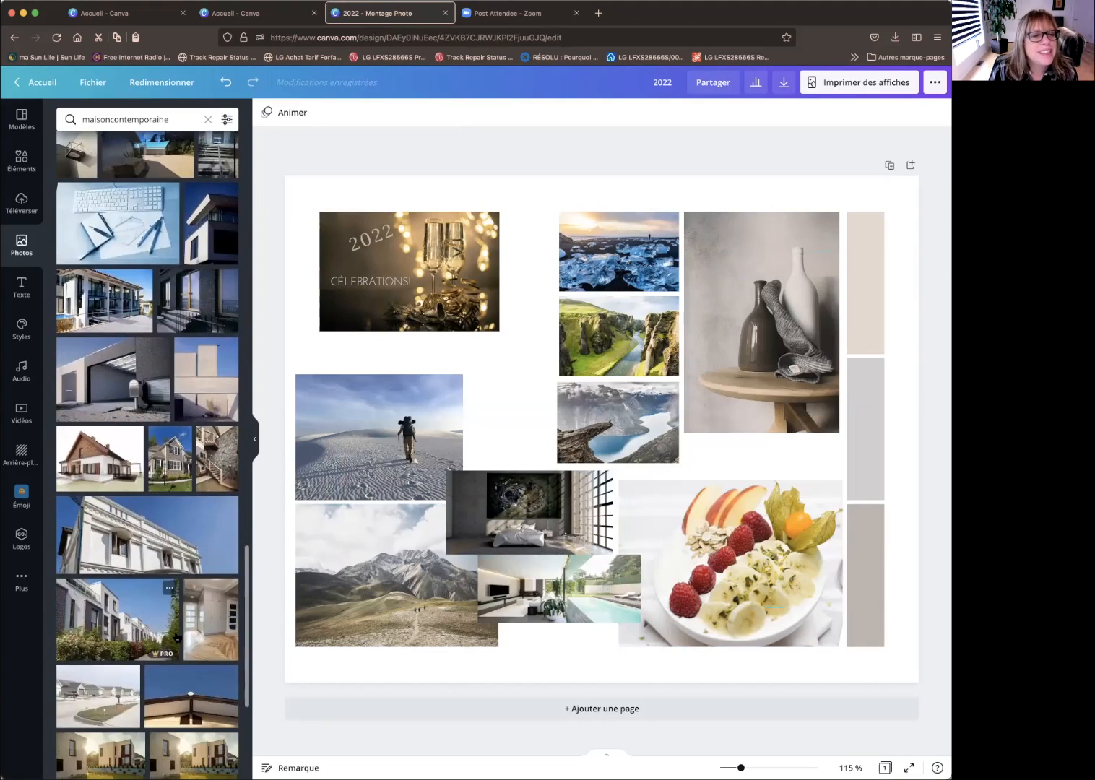
pyautogui.scroll(-8, 176, 637)
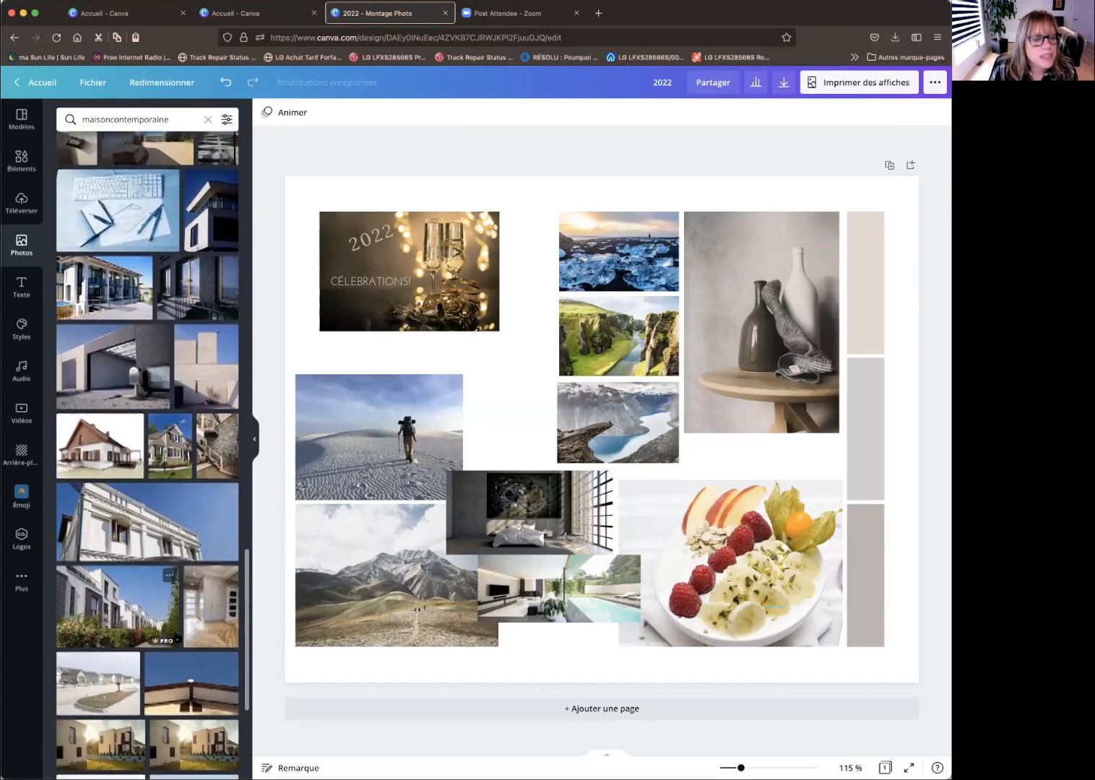
pyautogui.scroll(-10, 176, 637)
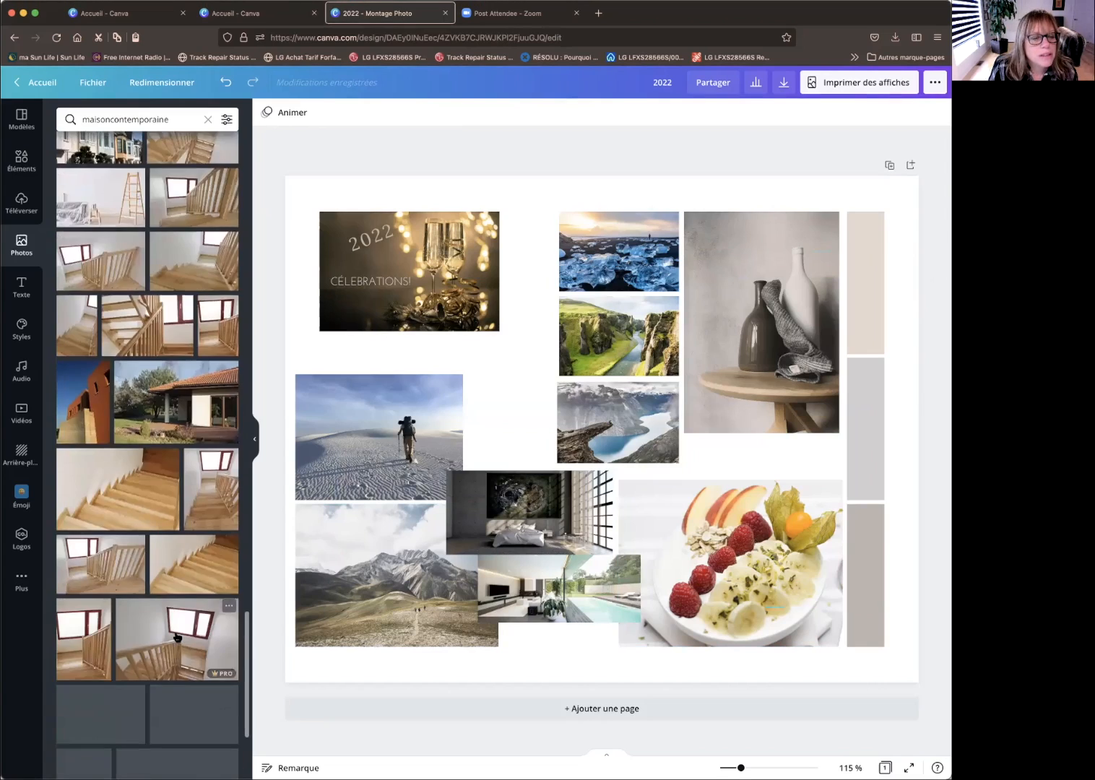
pyautogui.scroll(-5, 177, 637)
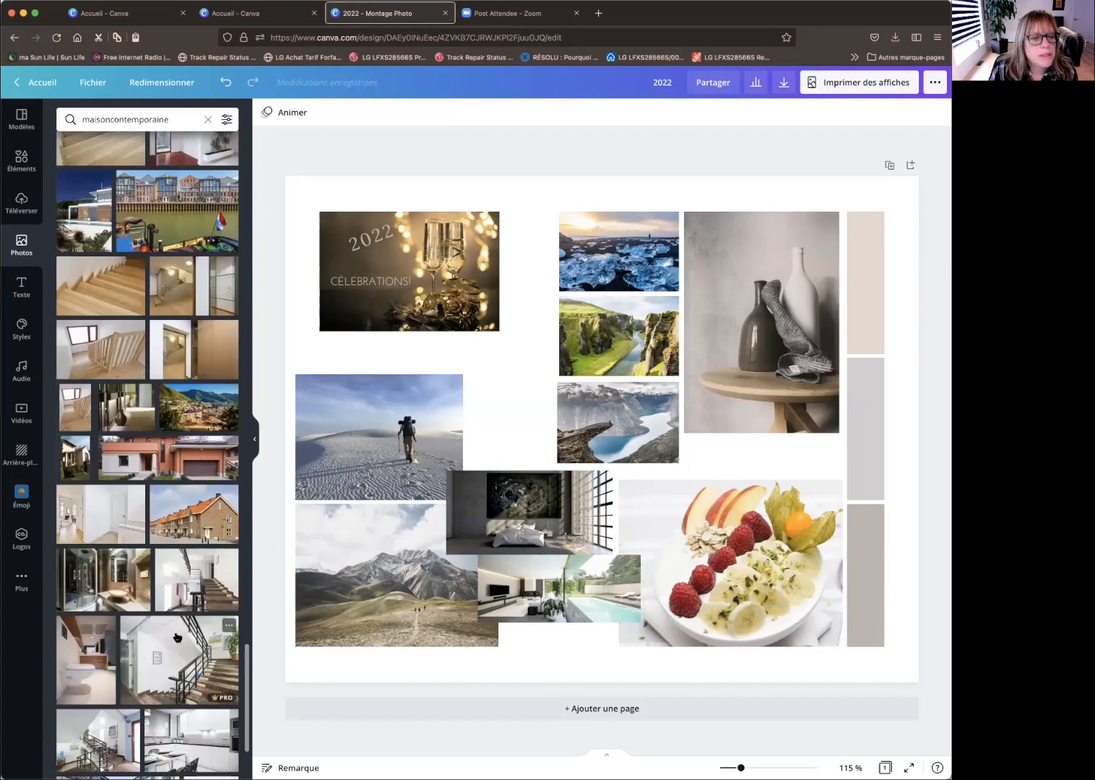
pyautogui.scroll(-5, 176, 637)
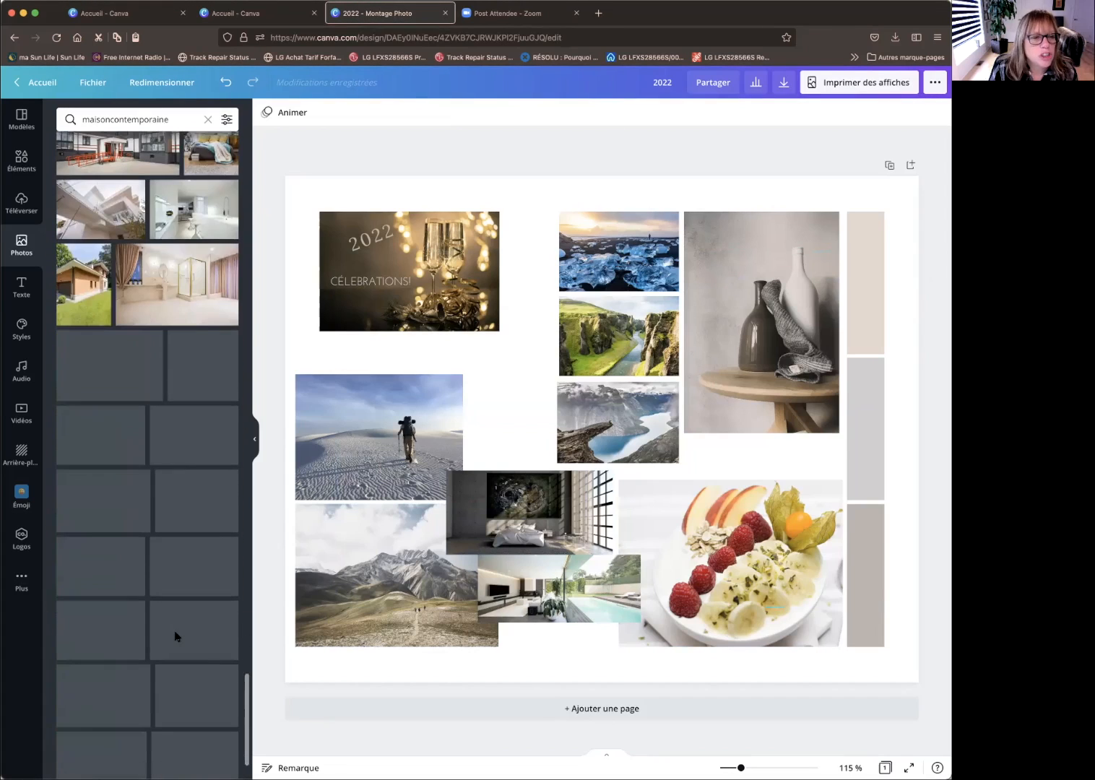
pyautogui.scroll(-10, 177, 637)
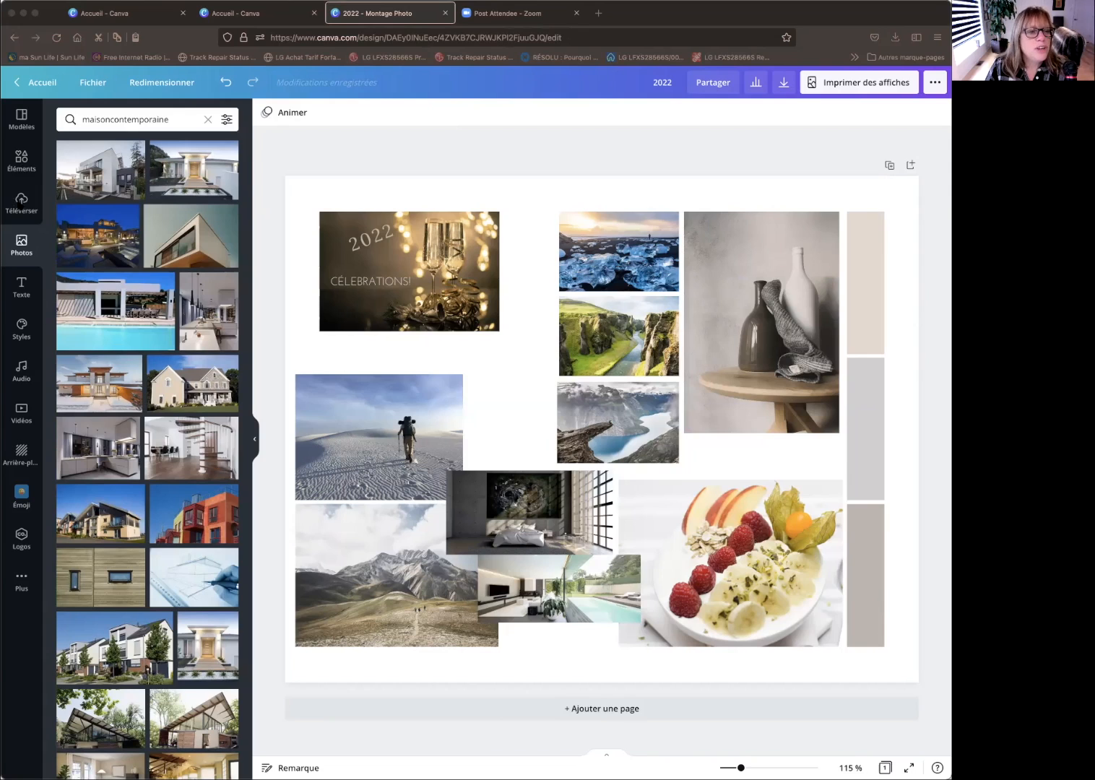
# - Add the uploaded photo of the dark dining room with tall windows, shrink it and place it just above the concrete-walled bedroom photo
pyautogui.click(21, 201)
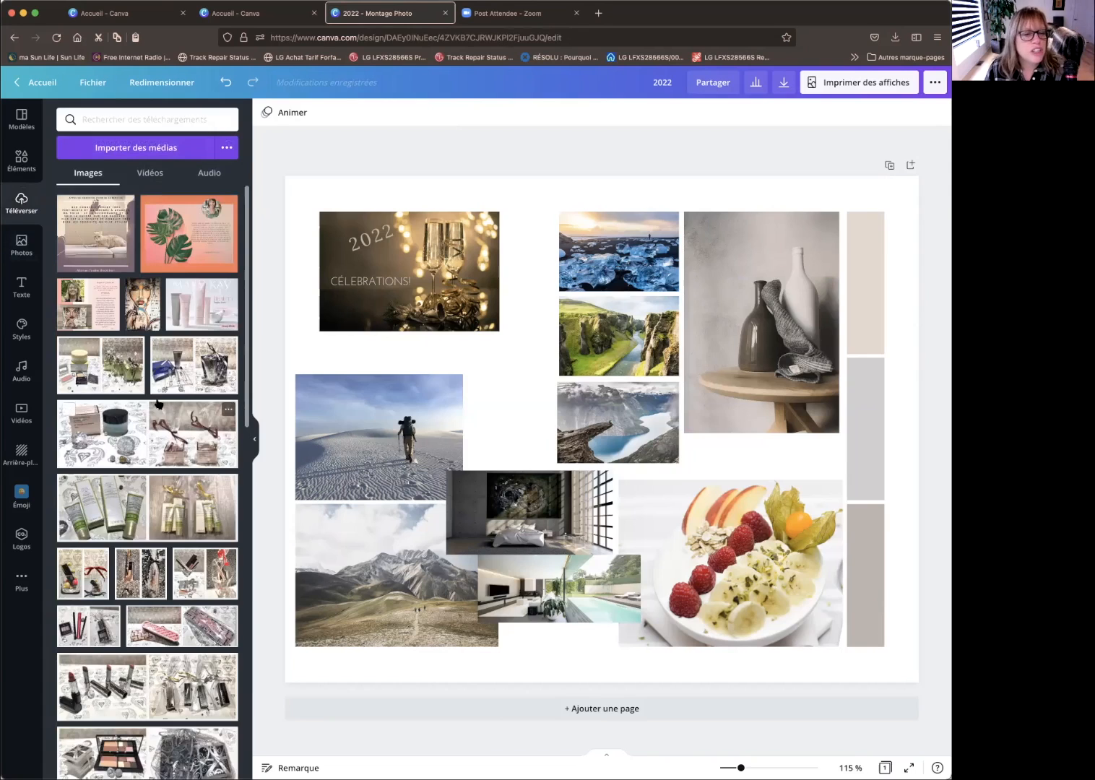
pyautogui.scroll(-20, 159, 403)
pyautogui.scroll(-10, 158, 404)
pyautogui.scroll(-15, 158, 404)
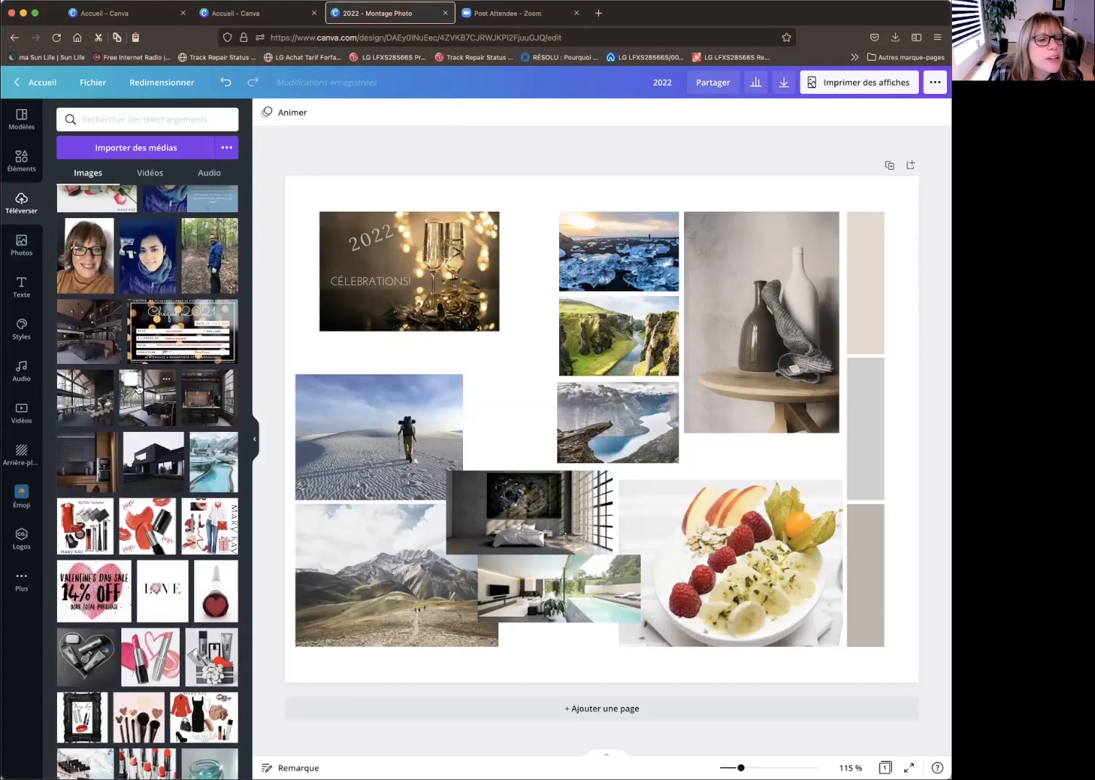
pyautogui.click(80, 403)
pyautogui.moveTo(758, 271); pyautogui.dragTo(549, 464)
pyautogui.moveTo(638, 467); pyautogui.dragTo(515, 367)
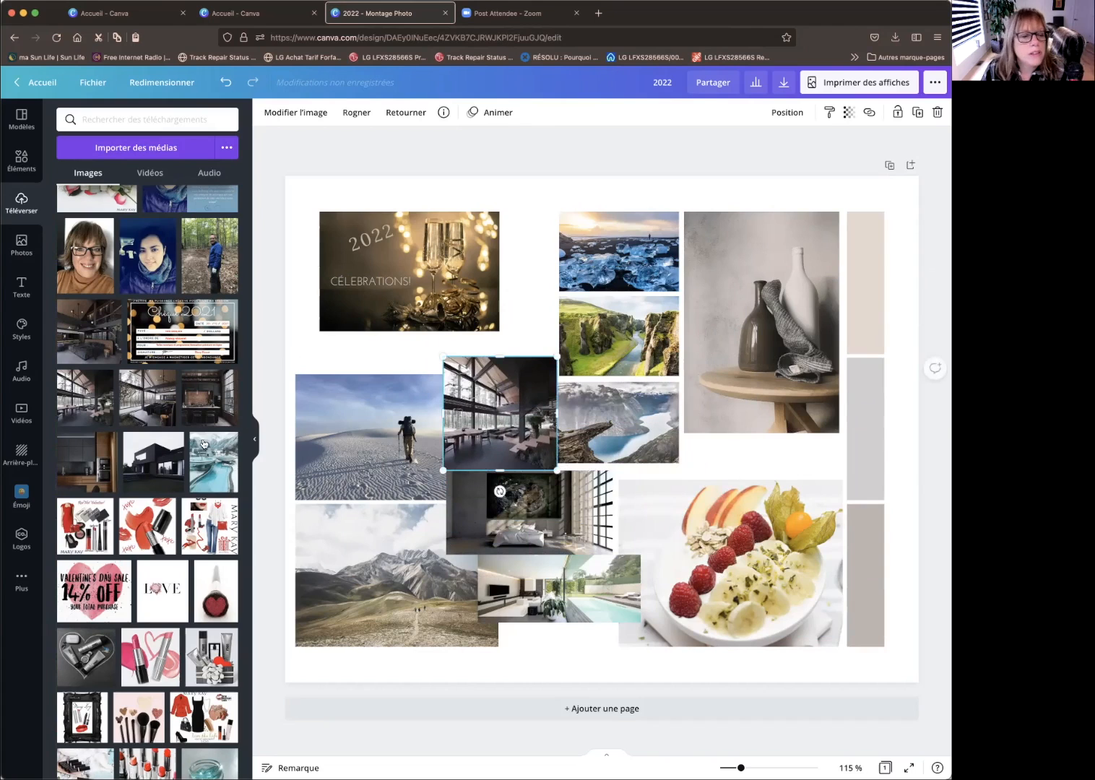
# - Add the uploaded dark brick kitchen photo, shrink it and place it at the page's lower edge, sent behind the pool living room photo
pyautogui.click(211, 392)
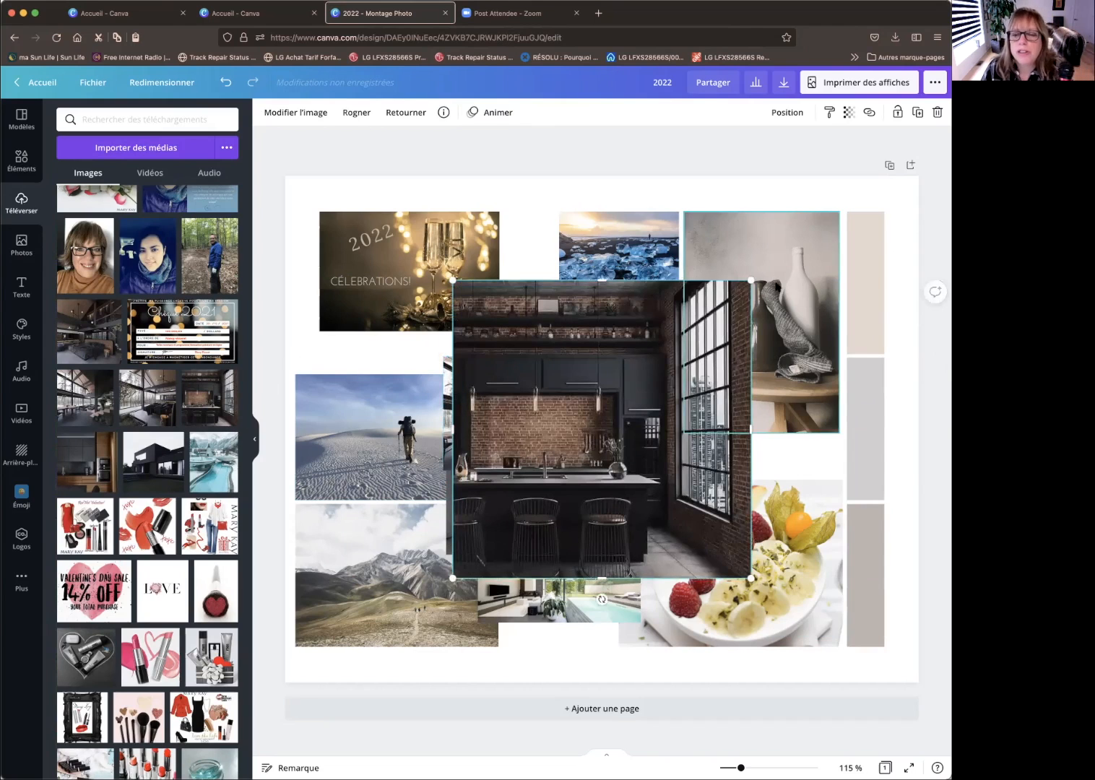
pyautogui.moveTo(735, 291); pyautogui.dragTo(551, 480)
pyautogui.moveTo(482, 489); pyautogui.dragTo(593, 609)
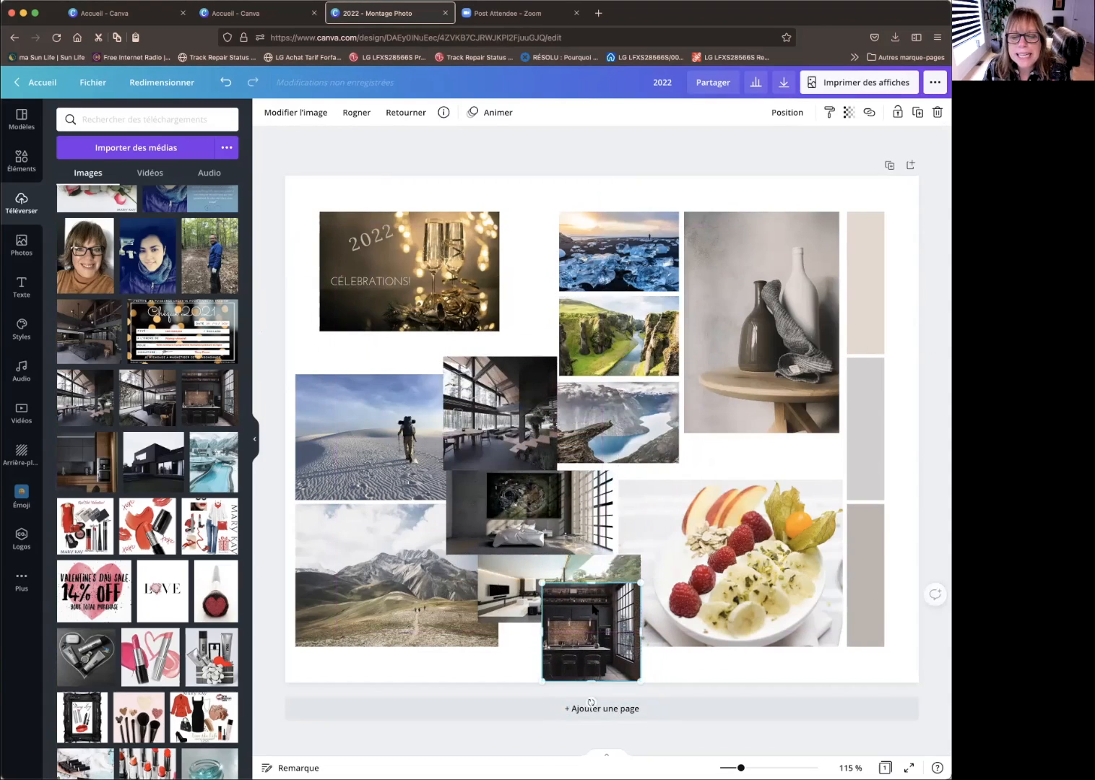
pyautogui.click(787, 112)
pyautogui.click(754, 148)
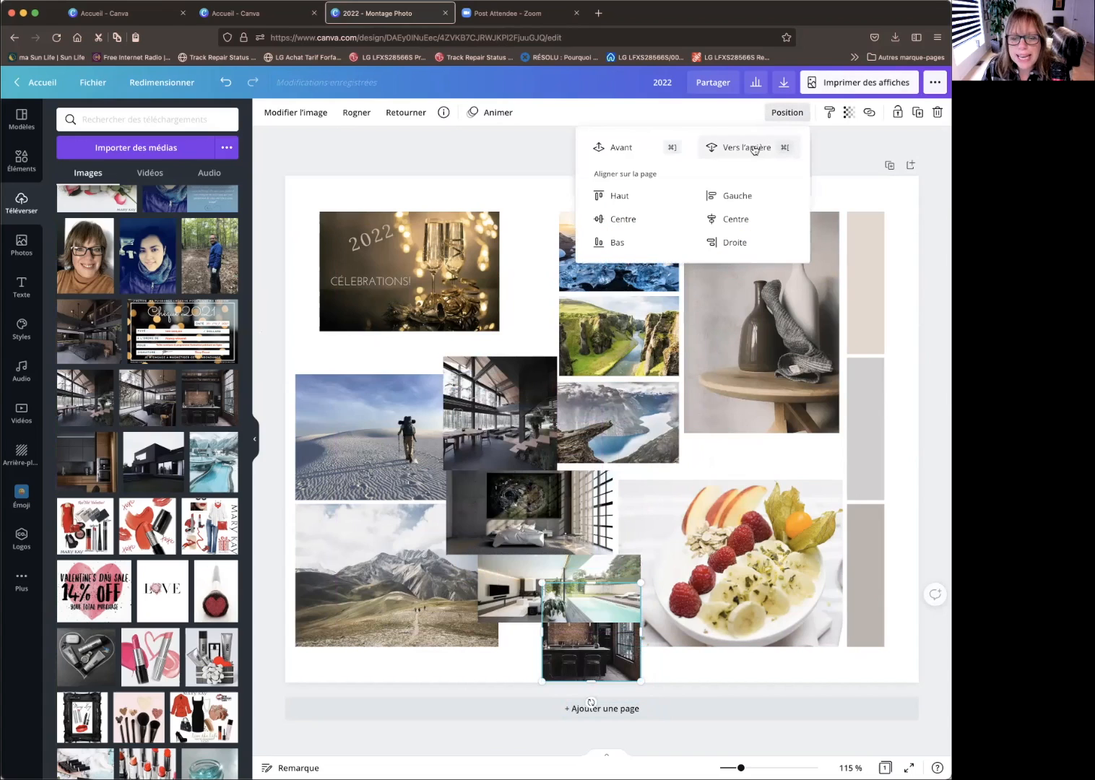
# - Shrink the pool living room photo and shift it towards the mountain photo, then nudge the kitchen photo slightly upward
pyautogui.click(636, 578)
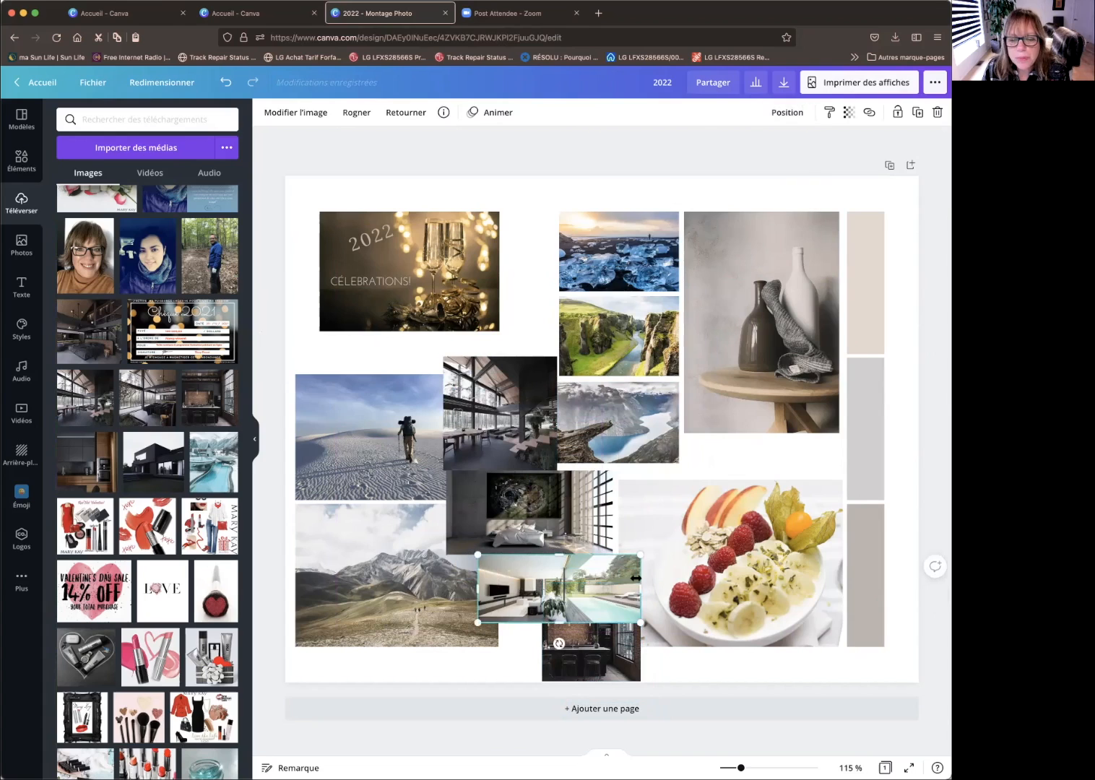
pyautogui.moveTo(642, 589); pyautogui.dragTo(552, 563)
pyautogui.moveTo(619, 616); pyautogui.dragTo(619, 607)
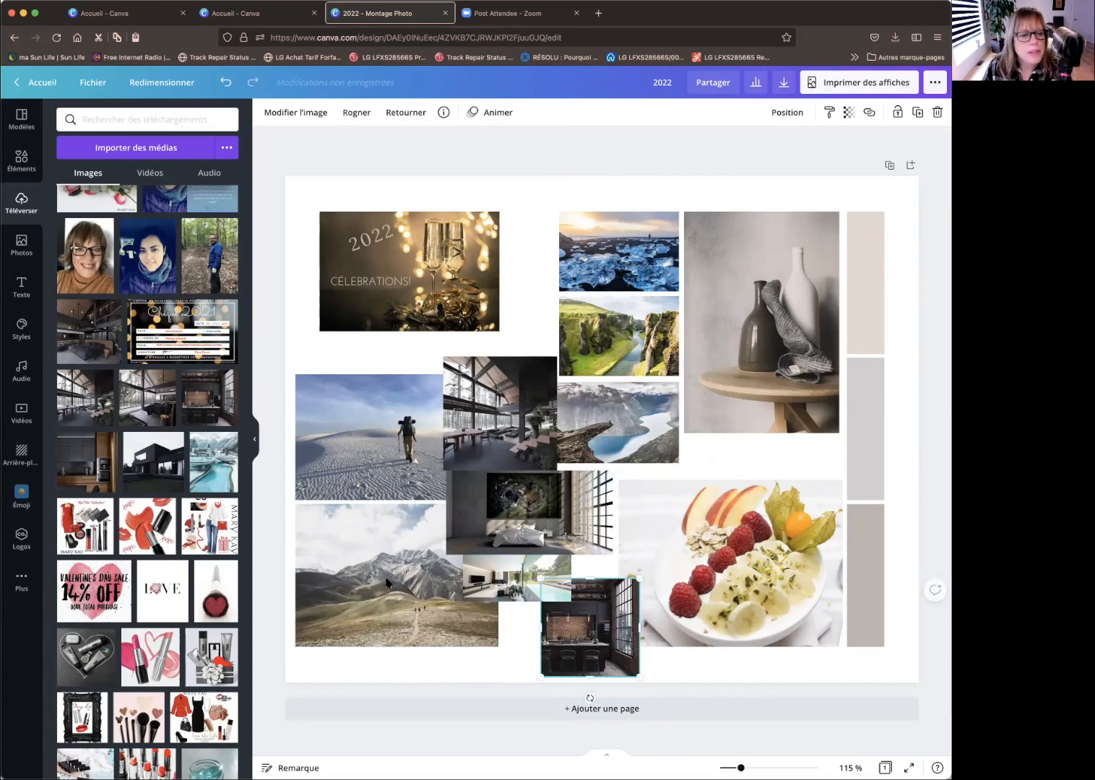
# - Try adding a second copy of the dark dining room photo and remove it
pyautogui.click(78, 401)
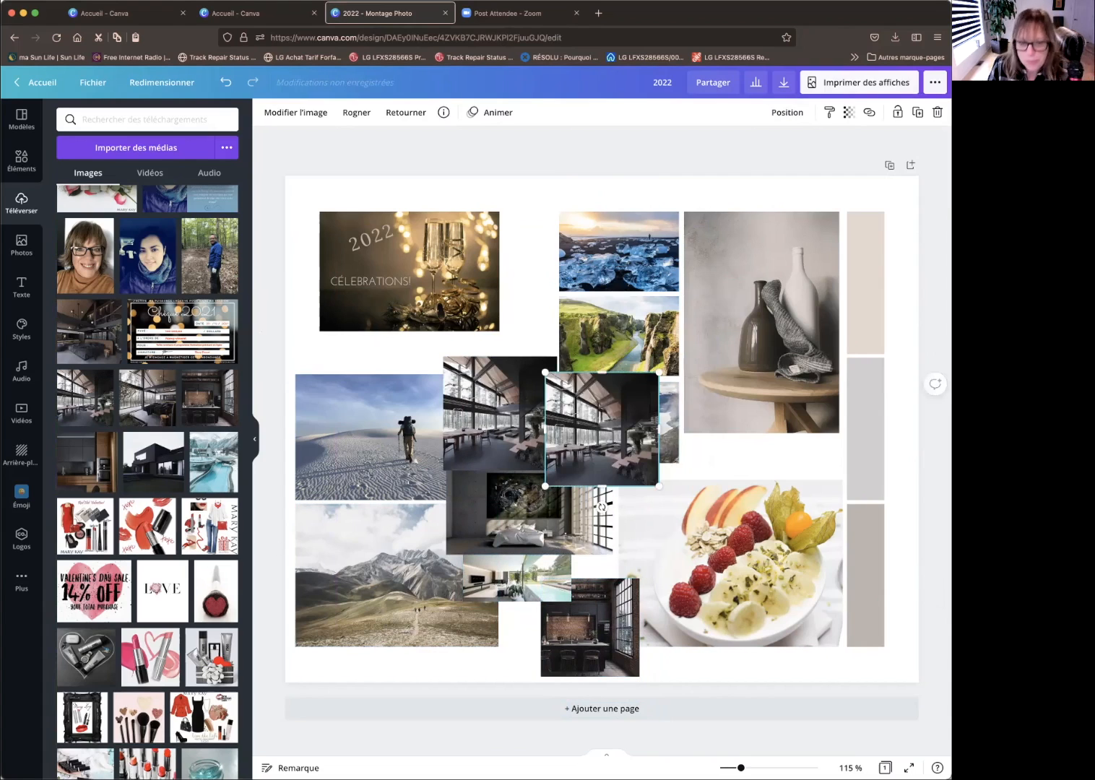
pyautogui.press('Delete')
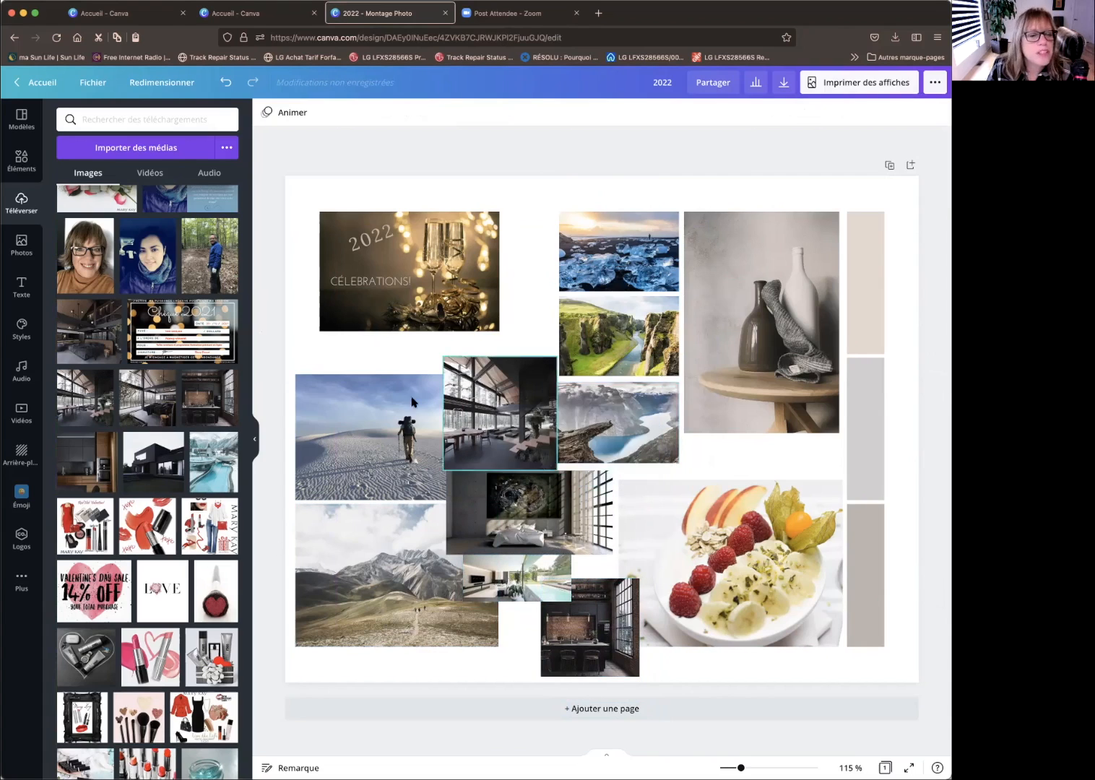
# - Add the uploaded dark bedroom photo with forest windows, shrink it beside the brick kitchen photo and send it behind the pool living room photo
pyautogui.click(154, 396)
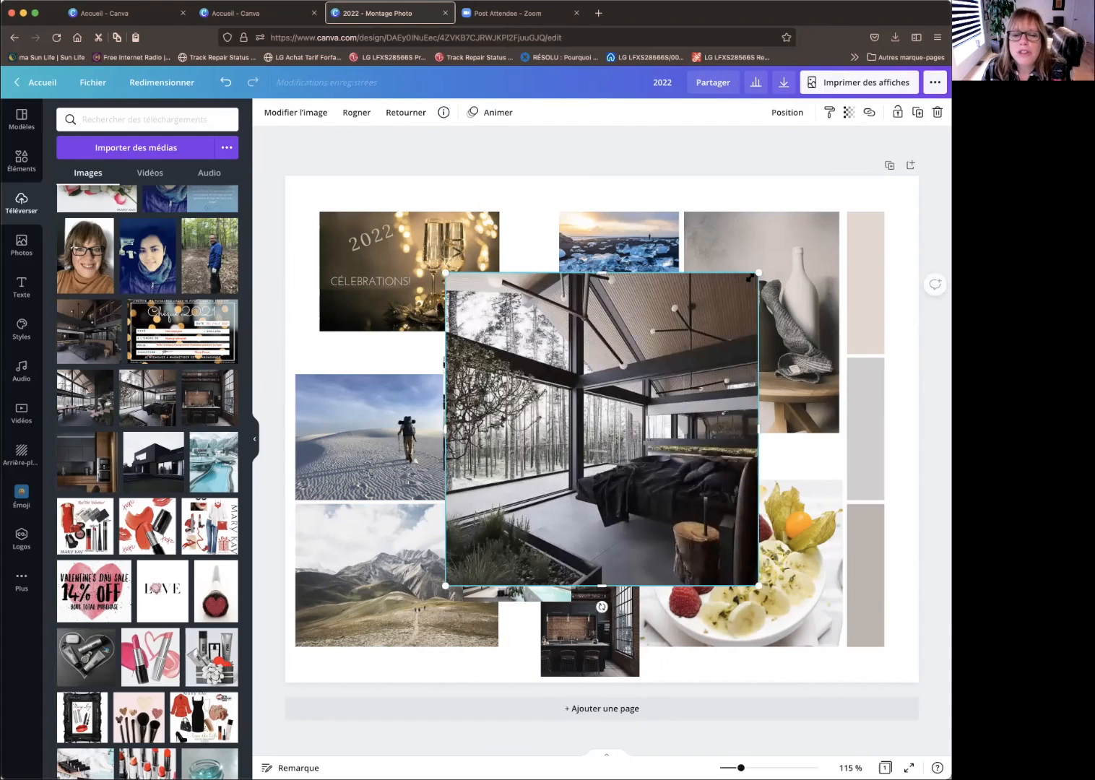
pyautogui.moveTo(751, 280); pyautogui.dragTo(516, 605)
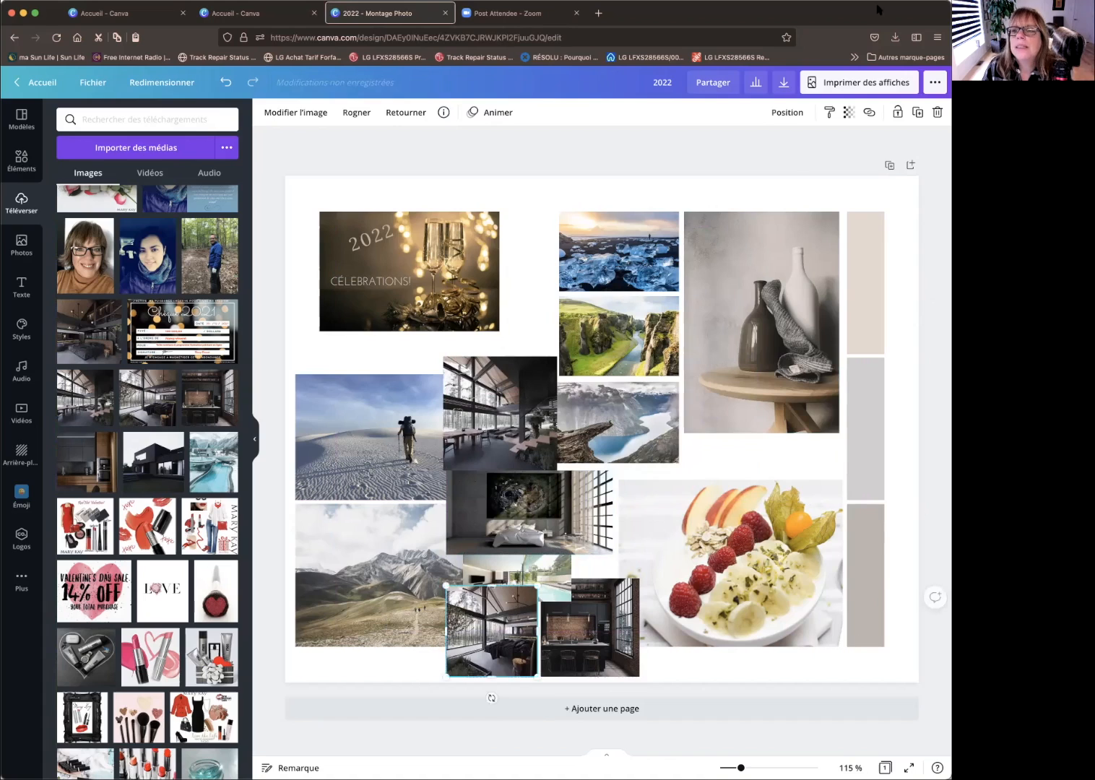
pyautogui.click(791, 114)
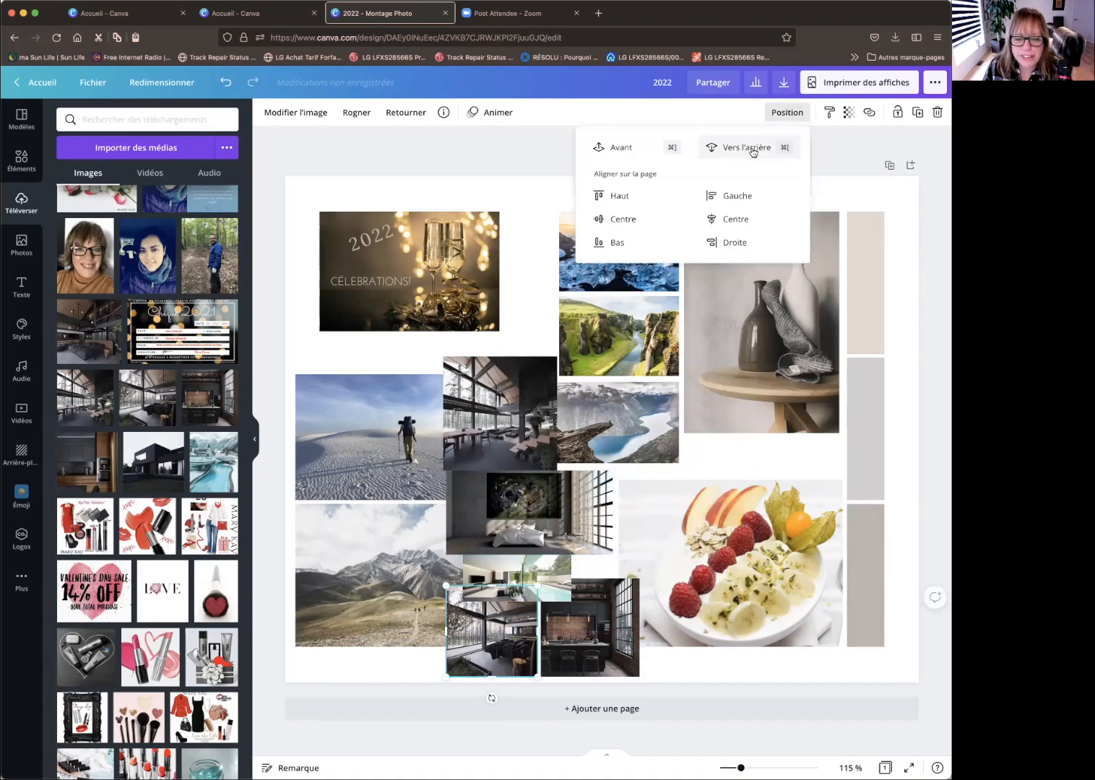
pyautogui.click(895, 656)
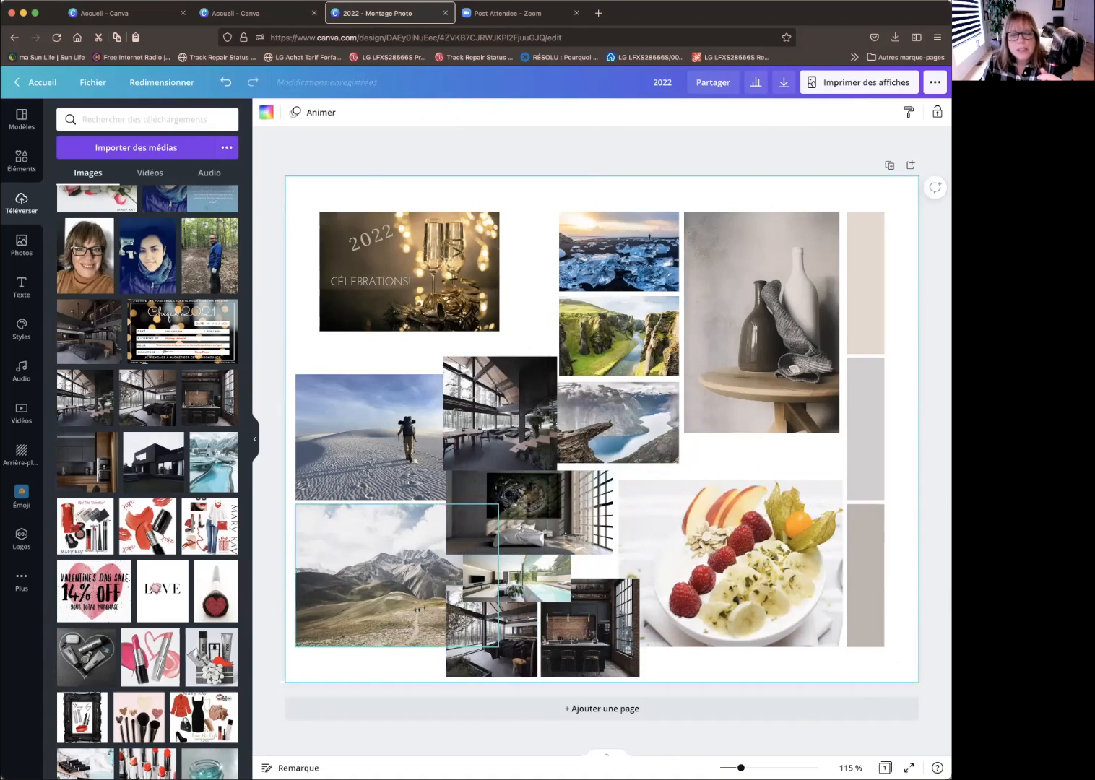
# - Shift the concrete-walled bedroom, brick kitchen and forest-view bedroom photos slightly towards the fruit bowl photo
pyautogui.moveTo(549, 521)
pyautogui.mouseDown()
pyautogui.moveTo(578, 520)
pyautogui.moveTo(566, 520)
pyautogui.mouseUp()
pyautogui.moveTo(629, 588); pyautogui.dragTo(644, 588)
pyautogui.moveTo(520, 614); pyautogui.dragTo(530, 612)
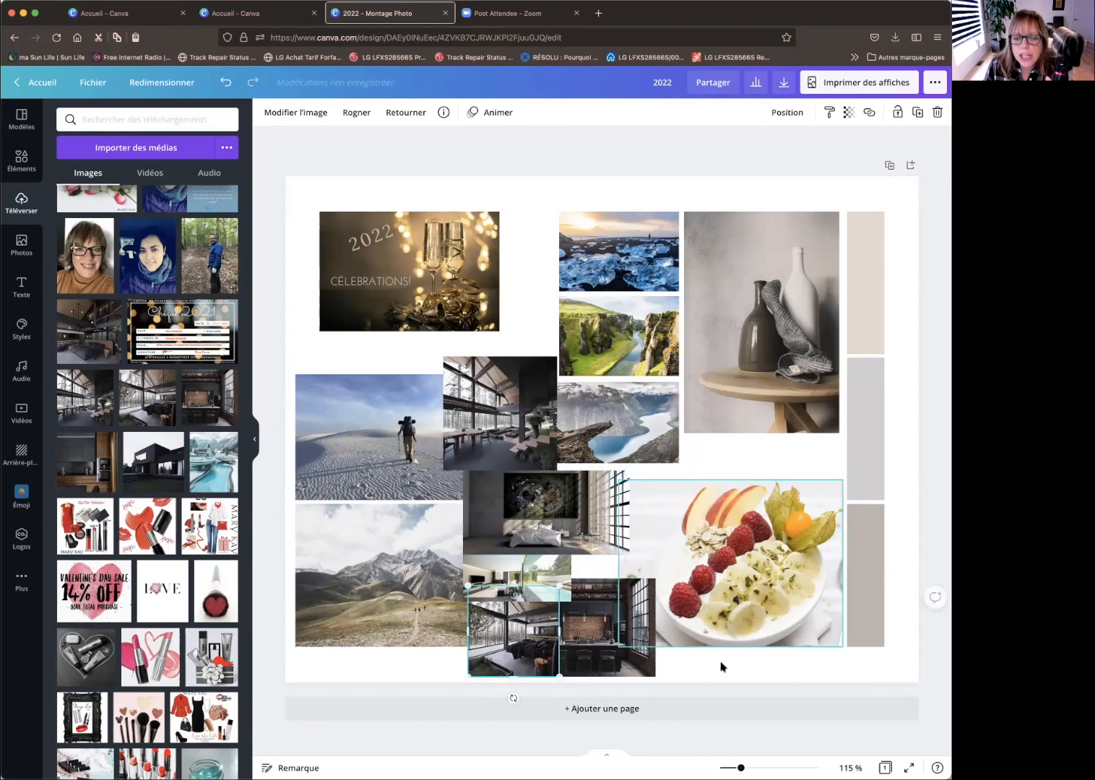
# - Move the pool living room photo towards the fruit bowl photo and enlarge it to about 4.9 wide by 1.9 high
pyautogui.click(664, 655)
pyautogui.click(531, 622)
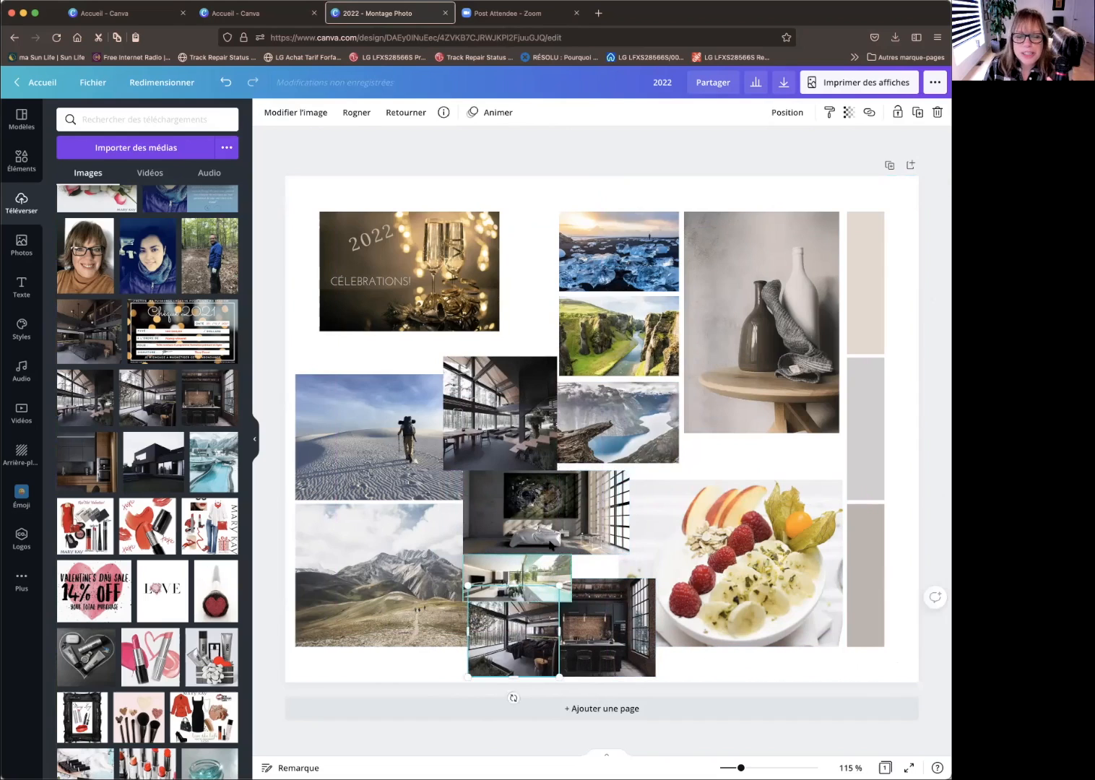
pyautogui.moveTo(550, 568); pyautogui.dragTo(624, 576)
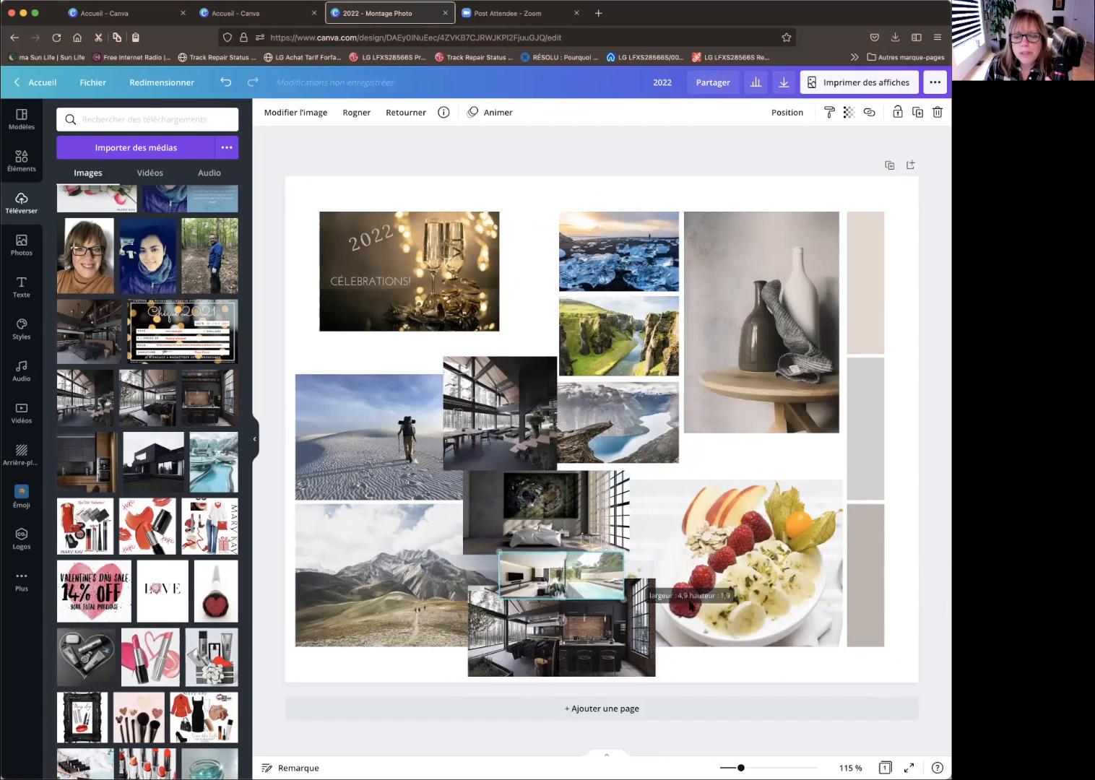
pyautogui.click(739, 665)
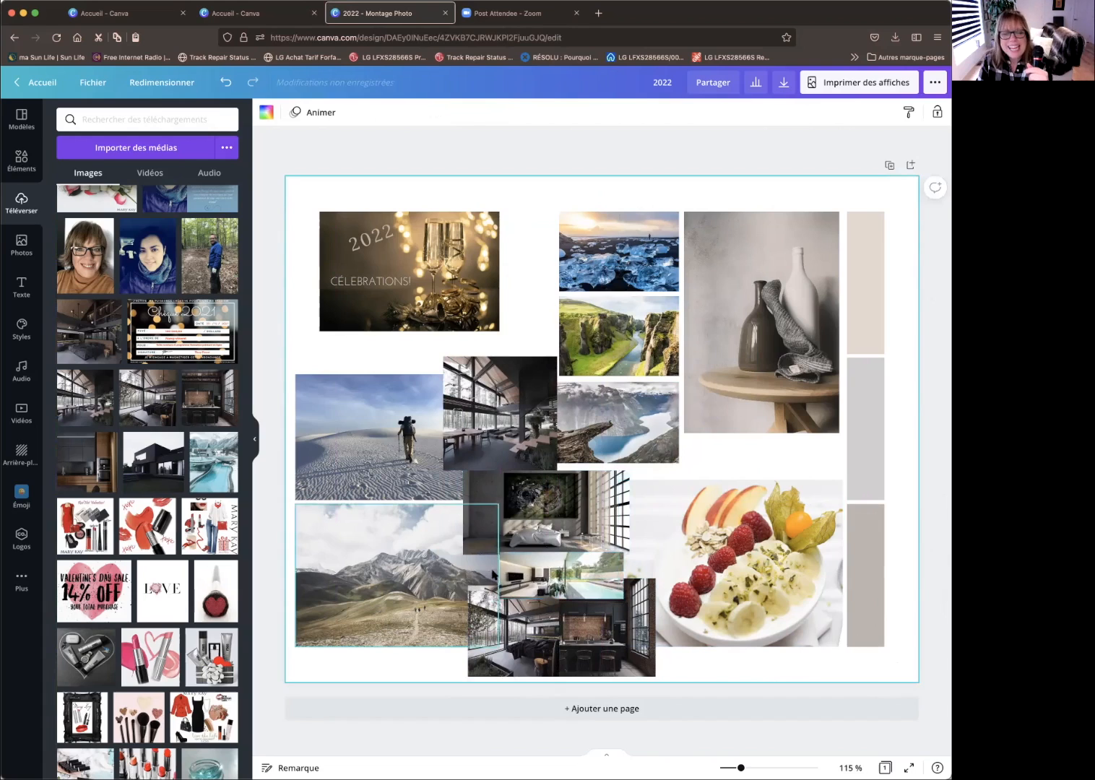
pyautogui.click(501, 570)
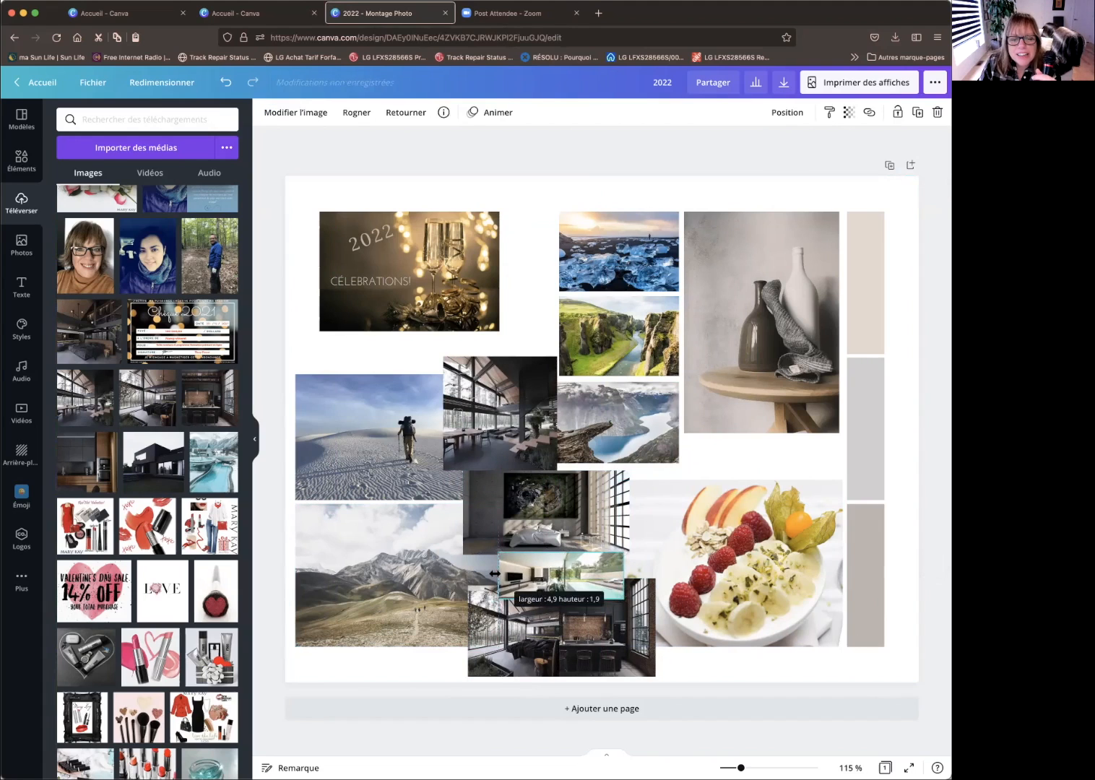
pyautogui.click(673, 660)
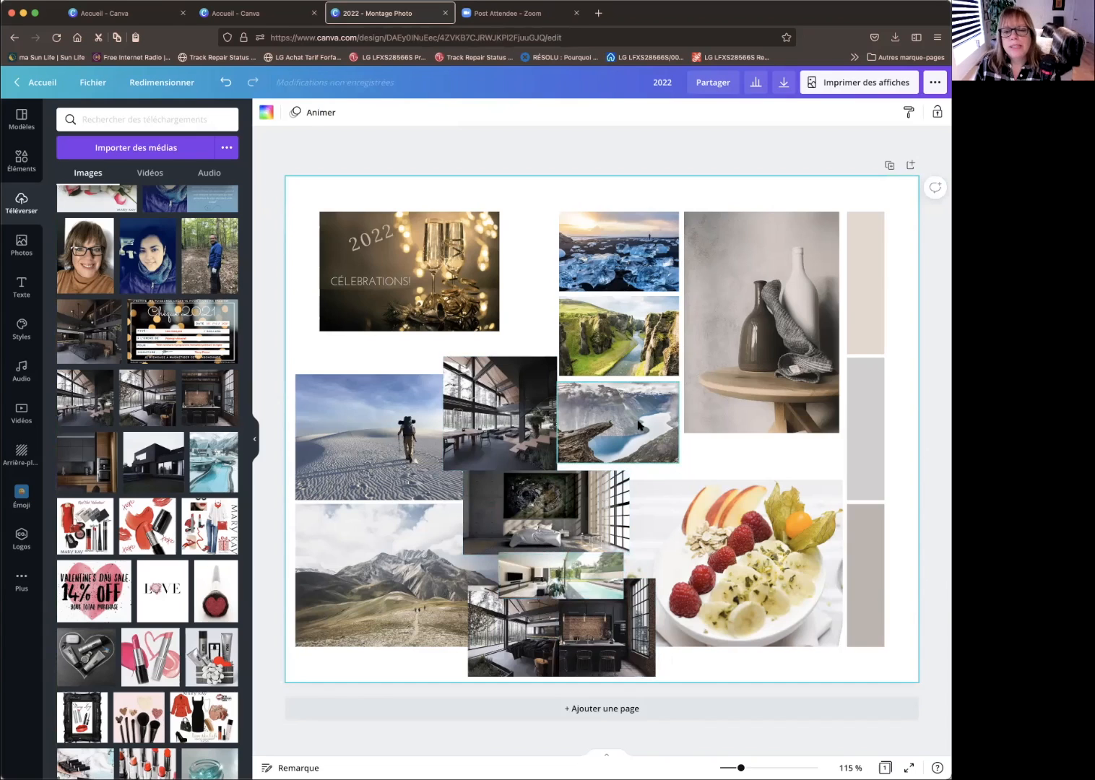
# - Move the cliff lake, green canyon and icy beach photos downward, closing the gaps so they form one stacked column
pyautogui.moveTo(628, 426); pyautogui.dragTo(628, 427)
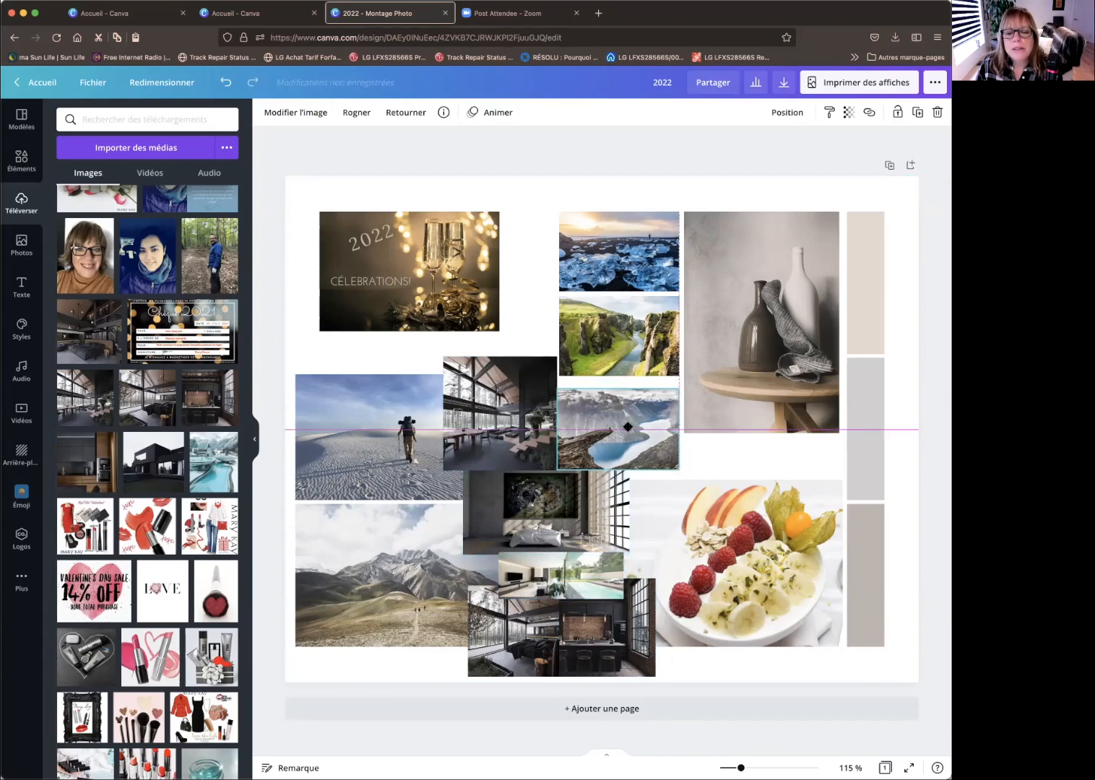
pyautogui.moveTo(627, 364); pyautogui.dragTo(625, 377)
pyautogui.click(614, 258)
pyautogui.moveTo(614, 259); pyautogui.dragTo(614, 276)
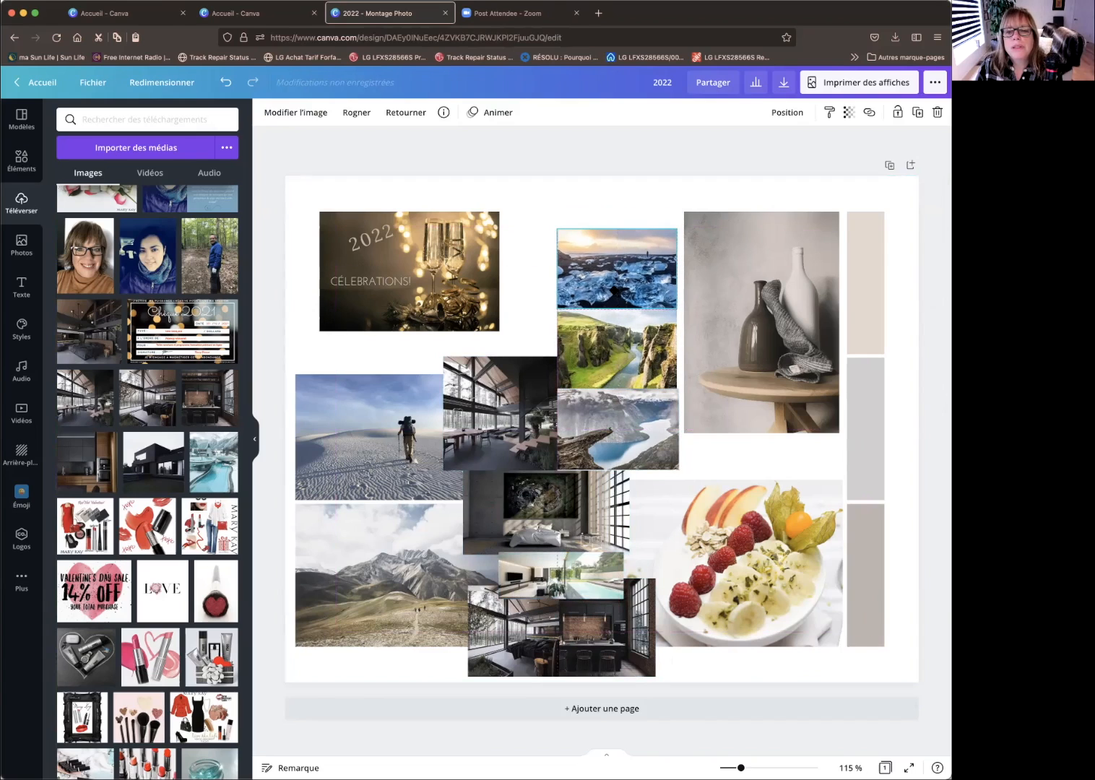
# - Shrink the vase photo slightly, and reduce the cliff lake photo to align it with the landscape photos above
pyautogui.click(717, 333)
pyautogui.moveTo(682, 429); pyautogui.dragTo(687, 428)
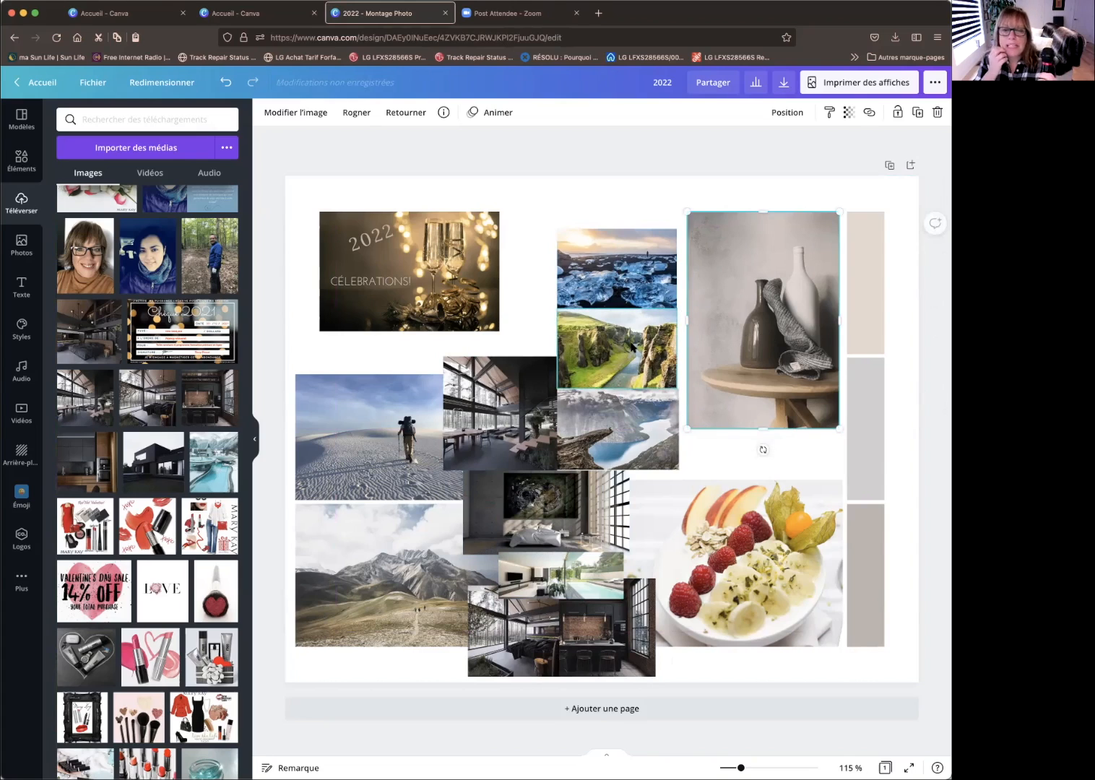
pyautogui.click(668, 455)
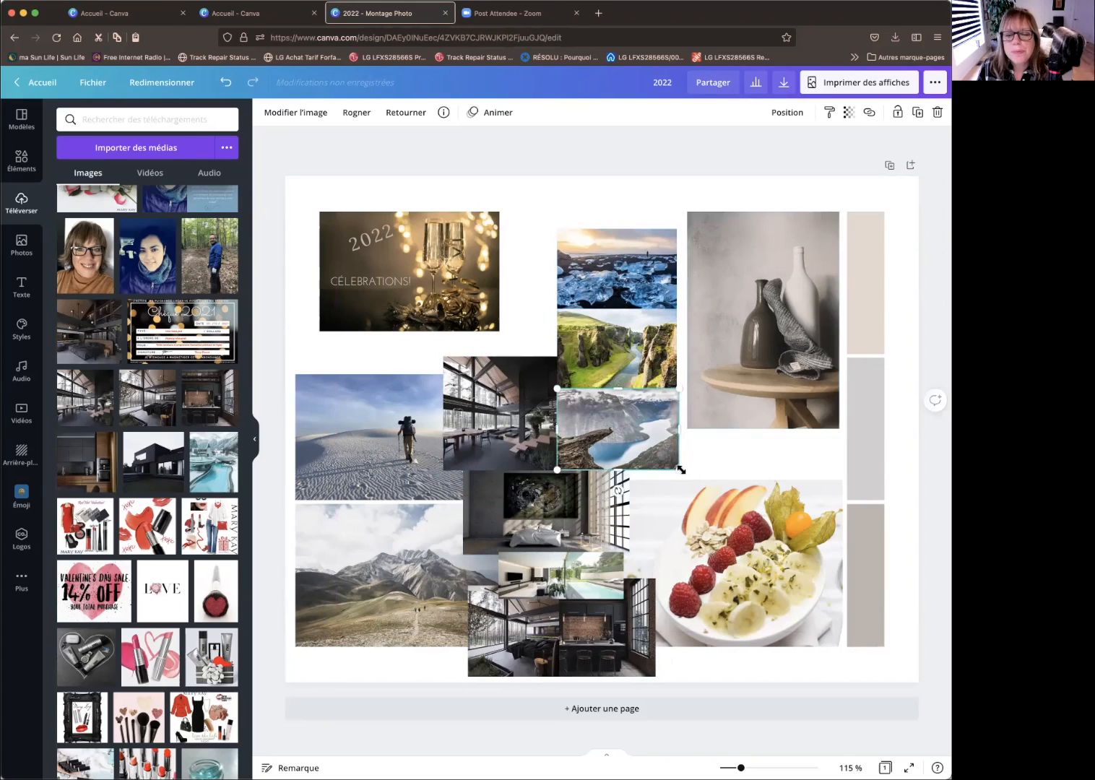
pyautogui.moveTo(679, 474); pyautogui.dragTo(642, 455)
pyautogui.click(705, 458)
pyautogui.click(673, 467)
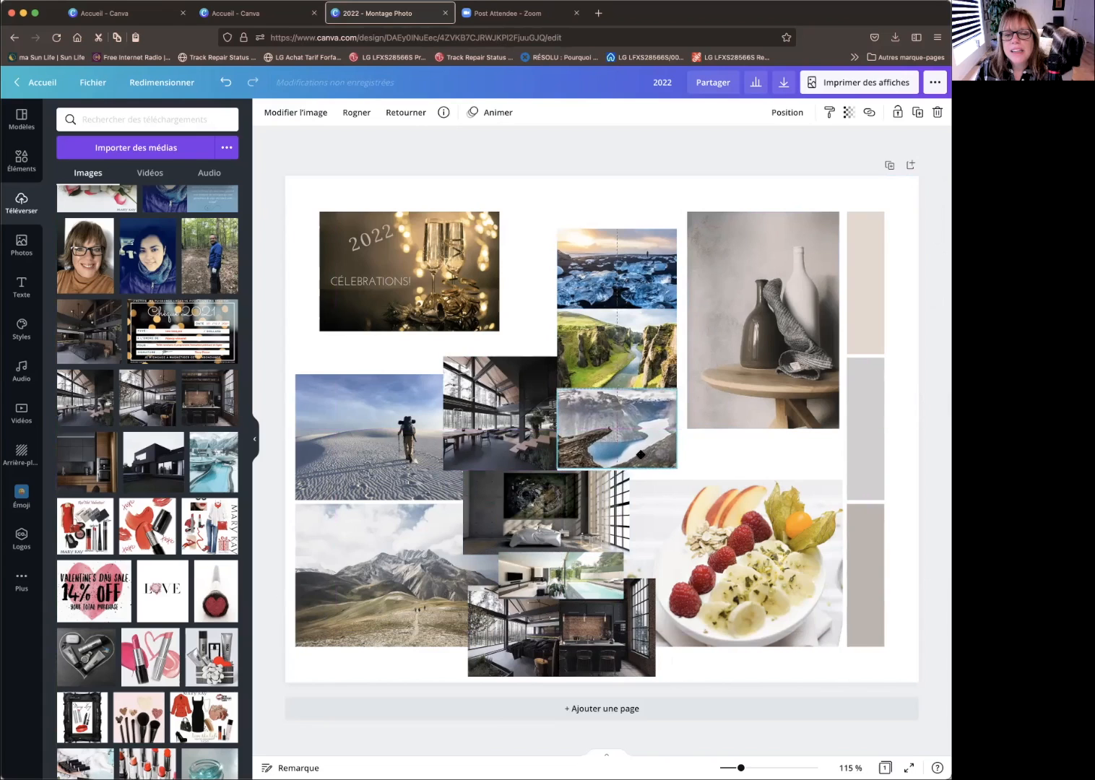
pyautogui.click(742, 457)
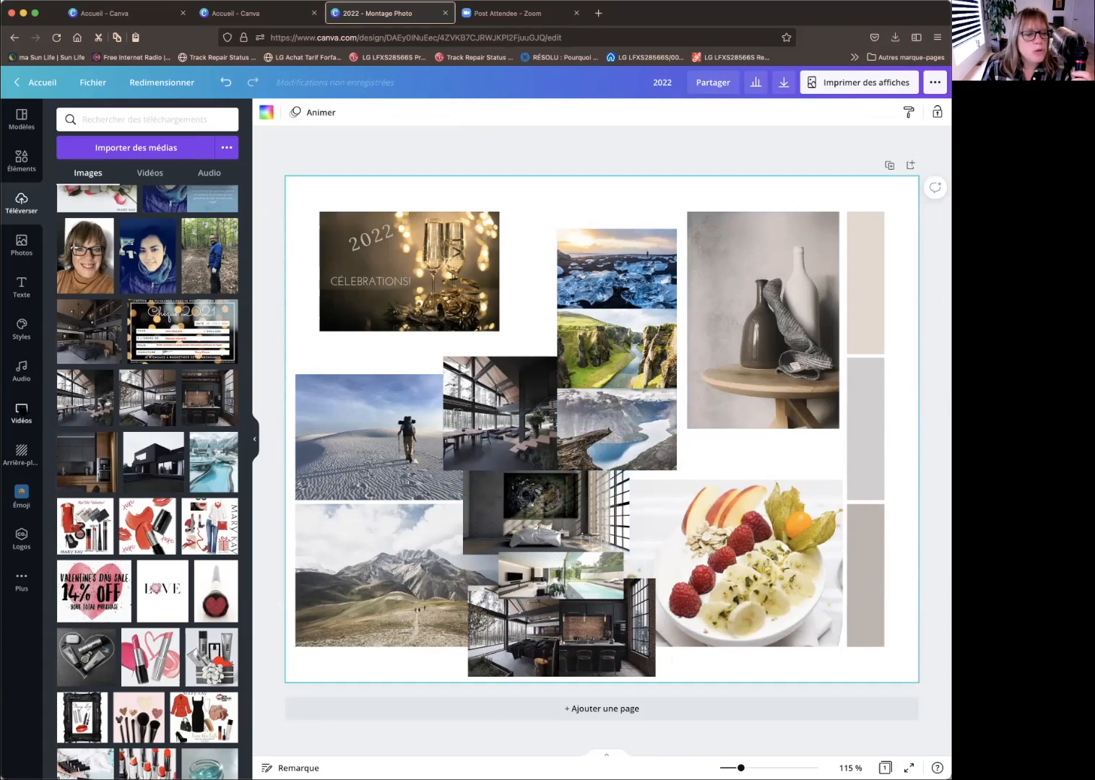
# - Browse the Plage videos in the video library and add the 22-second clip of palm trees over a tropical beach
pyautogui.click(22, 411)
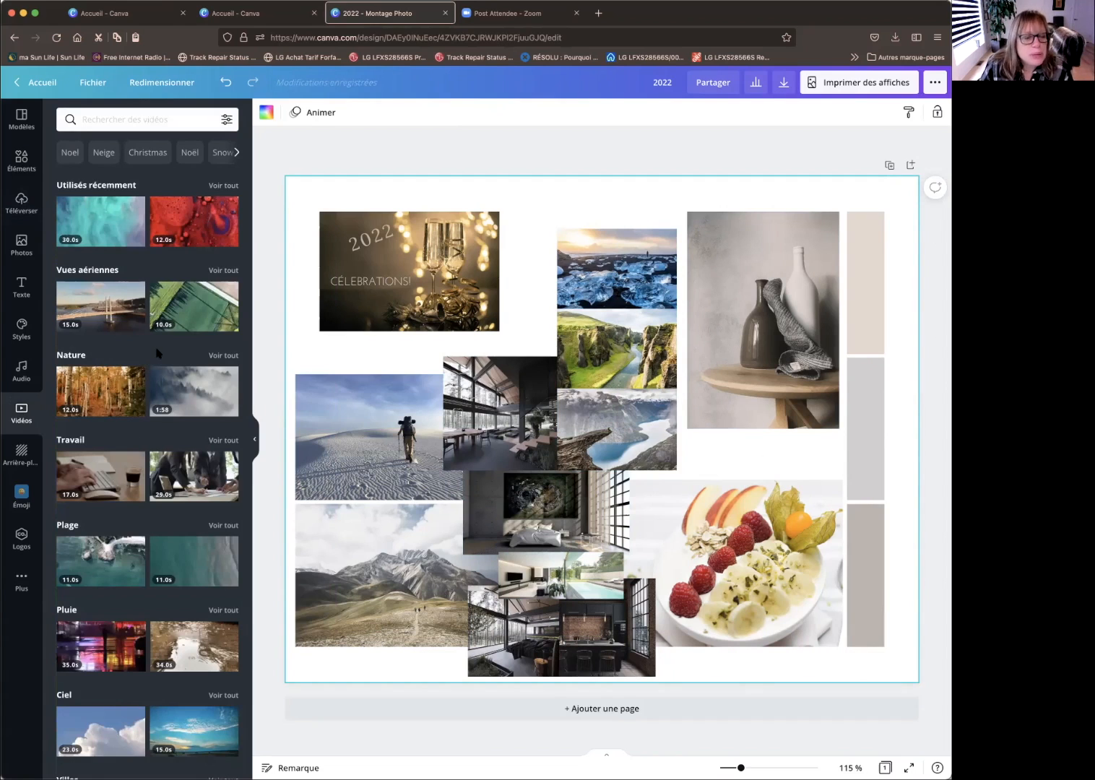
pyautogui.click(227, 526)
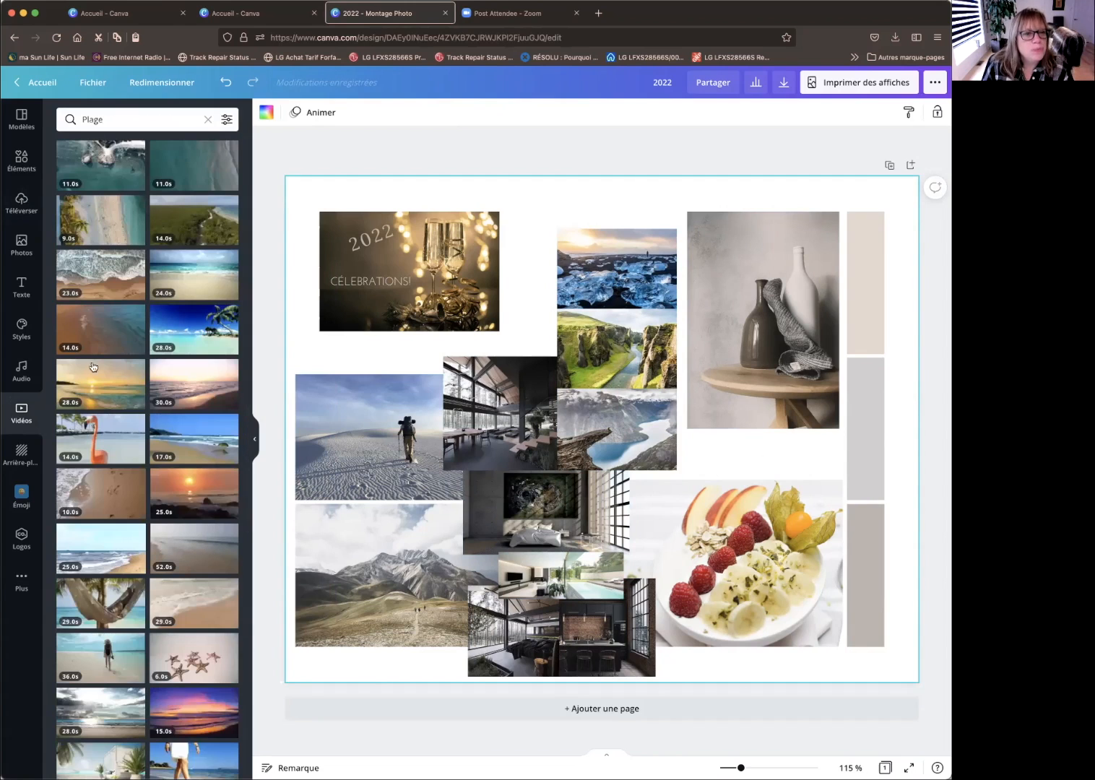
pyautogui.scroll(-5, 149, 592)
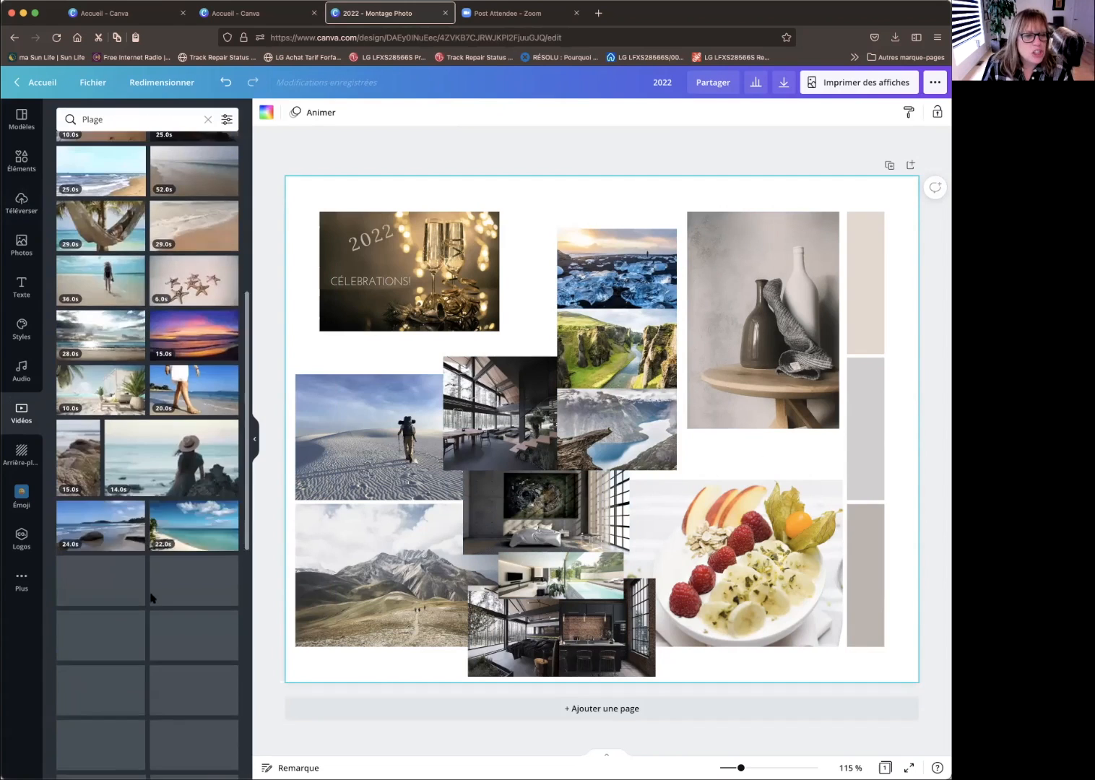
pyautogui.scroll(-2, 152, 598)
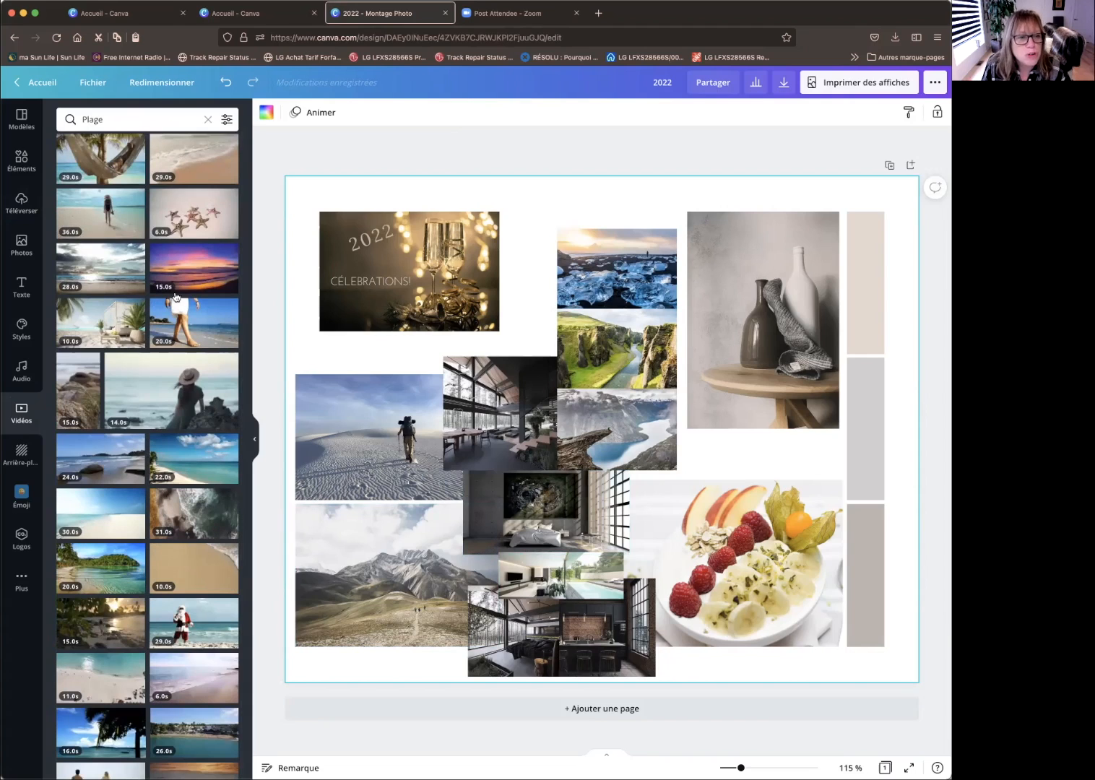
pyautogui.scroll(-5, 179, 492)
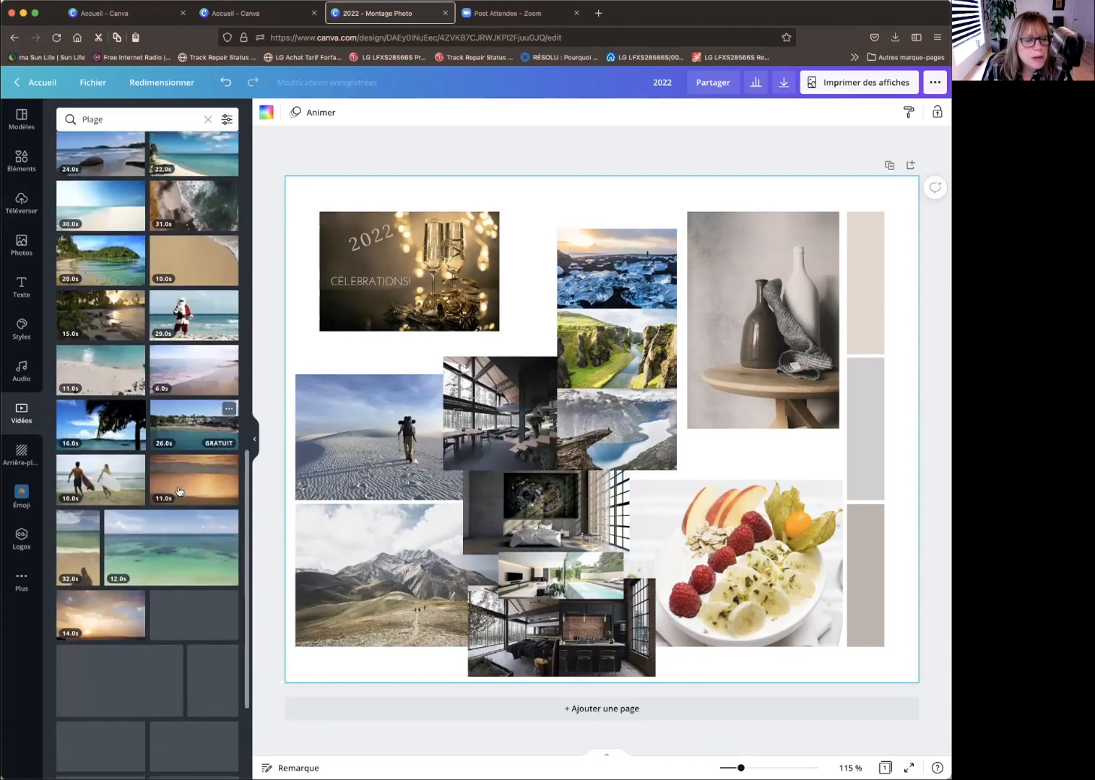
pyautogui.scroll(-5, 179, 491)
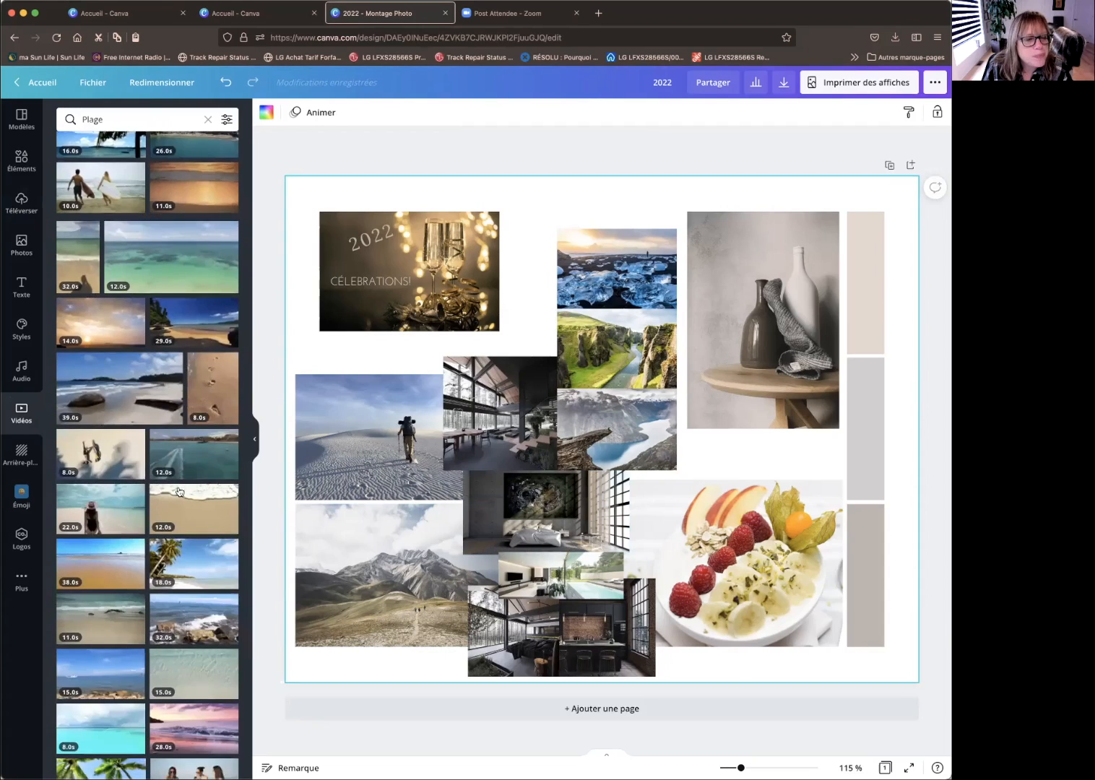
pyautogui.scroll(-5, 179, 492)
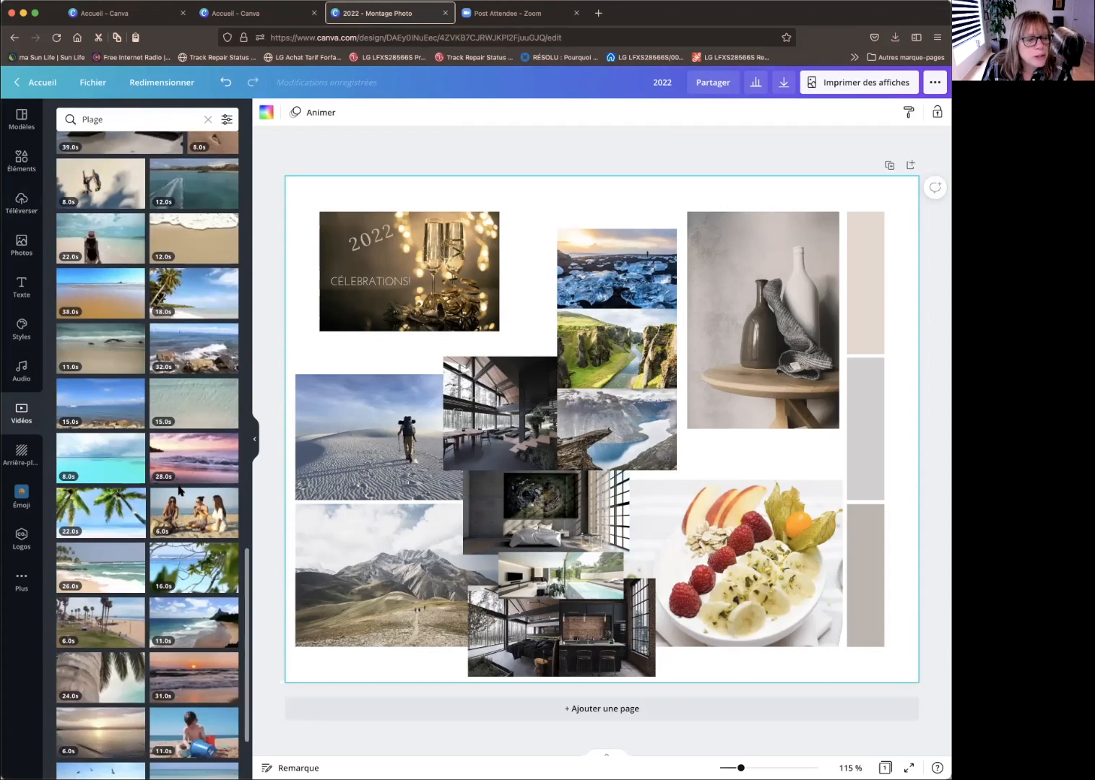
pyautogui.scroll(-2, 179, 492)
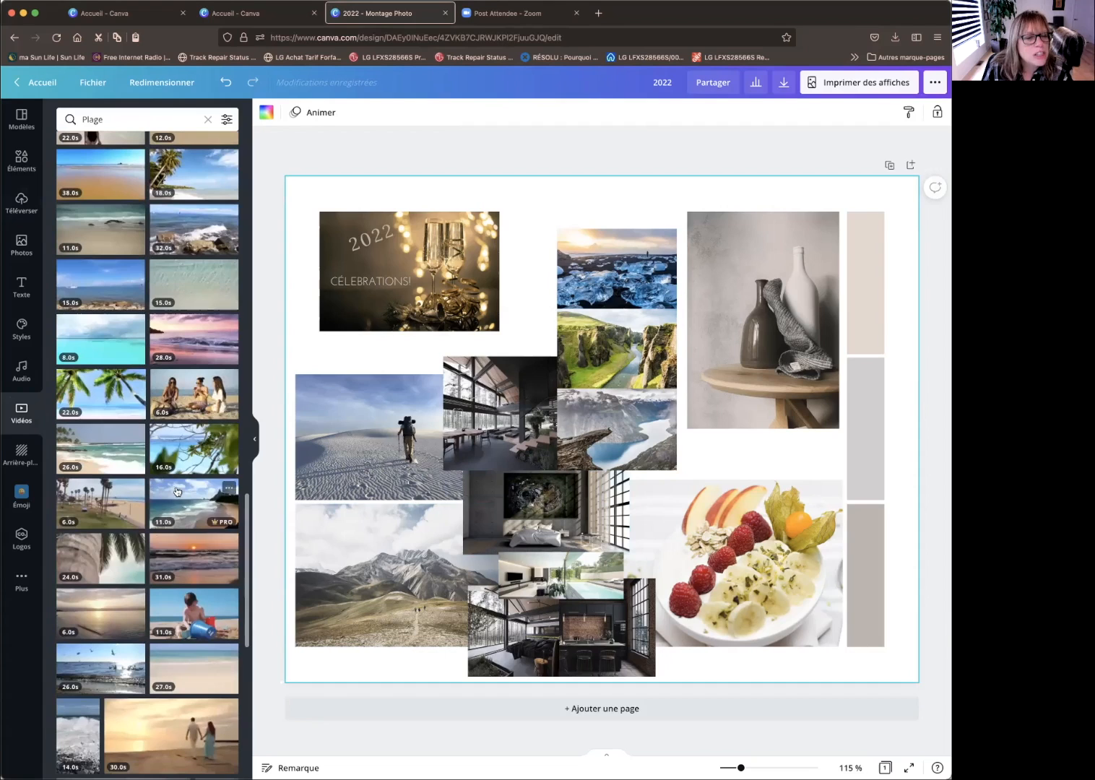
pyautogui.click(112, 400)
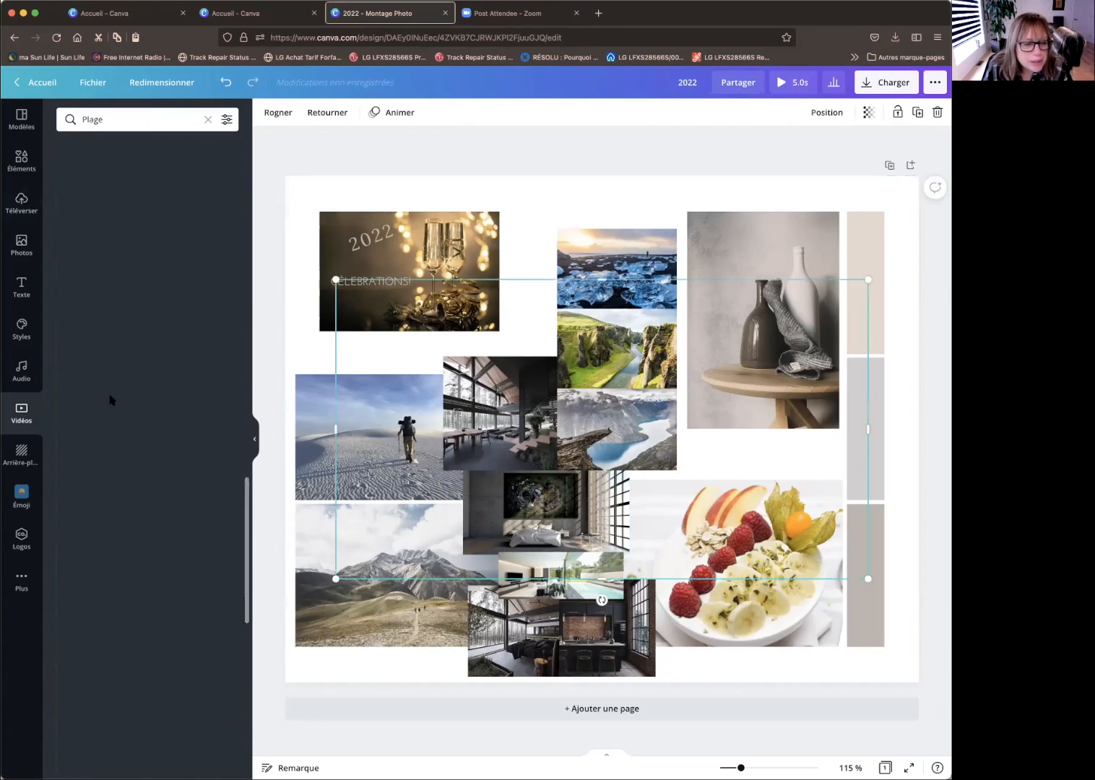
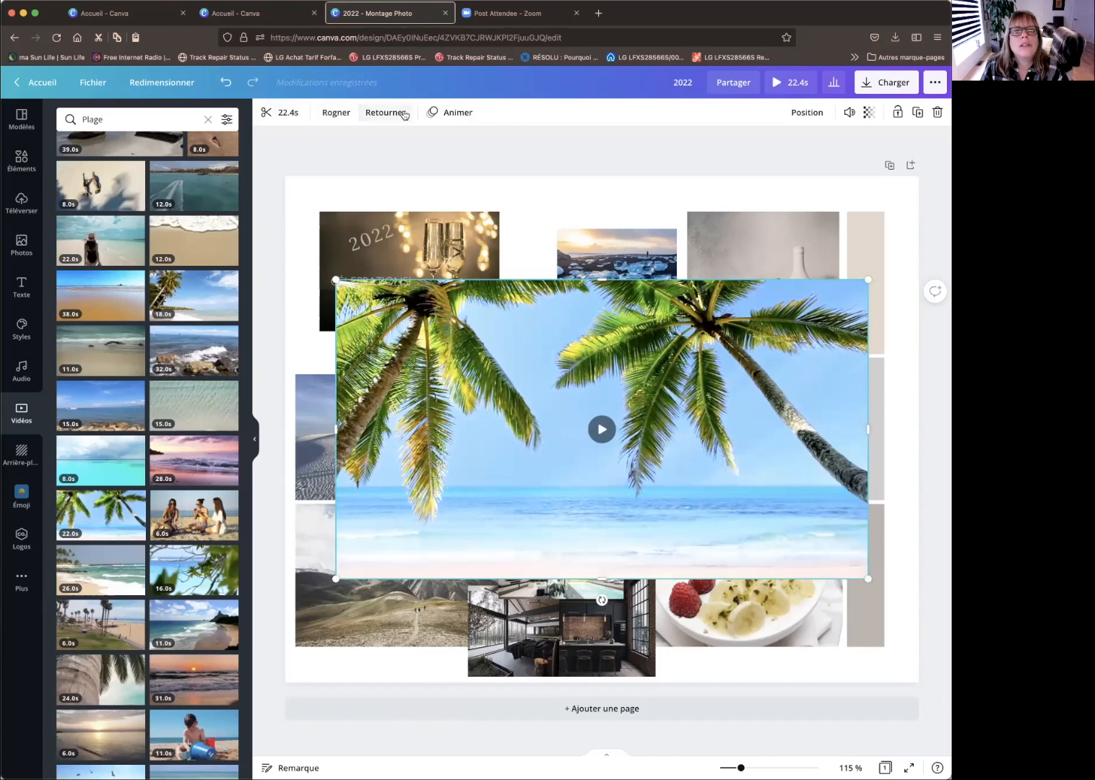
# - Preview photo animations such as Zoom, Levée, Balayage, Fondu and Rotation on the palm beach video, and start its playback
pyautogui.click(467, 115)
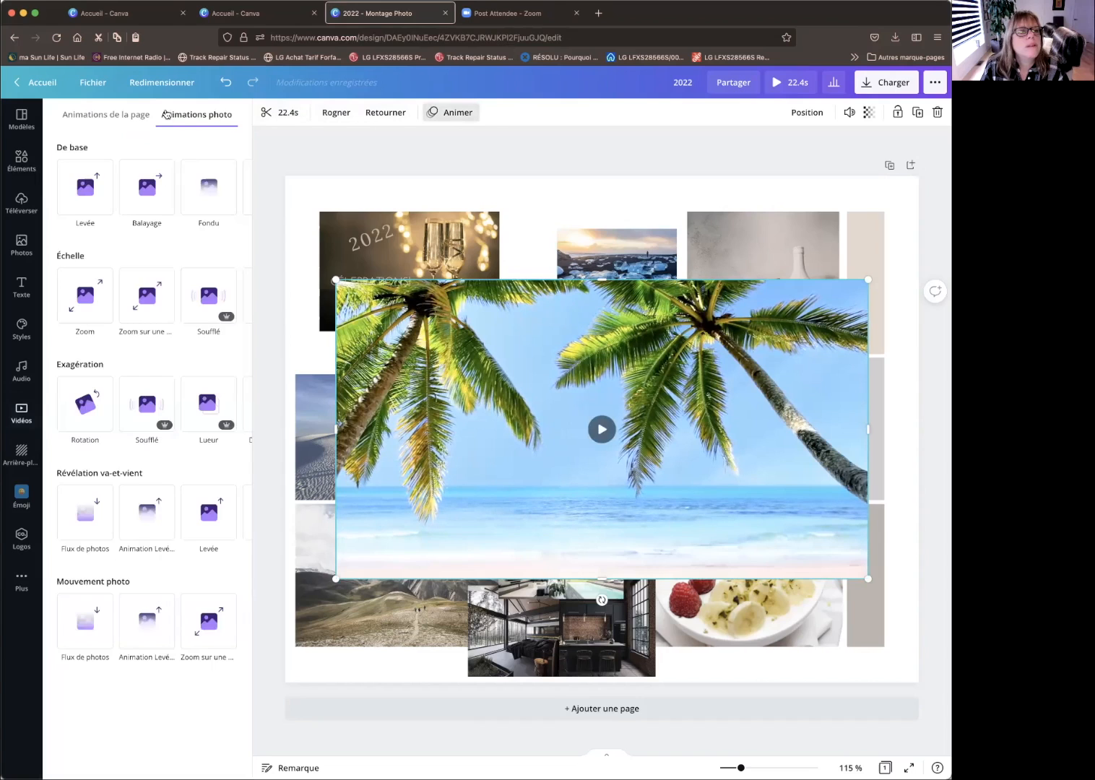
pyautogui.click(119, 116)
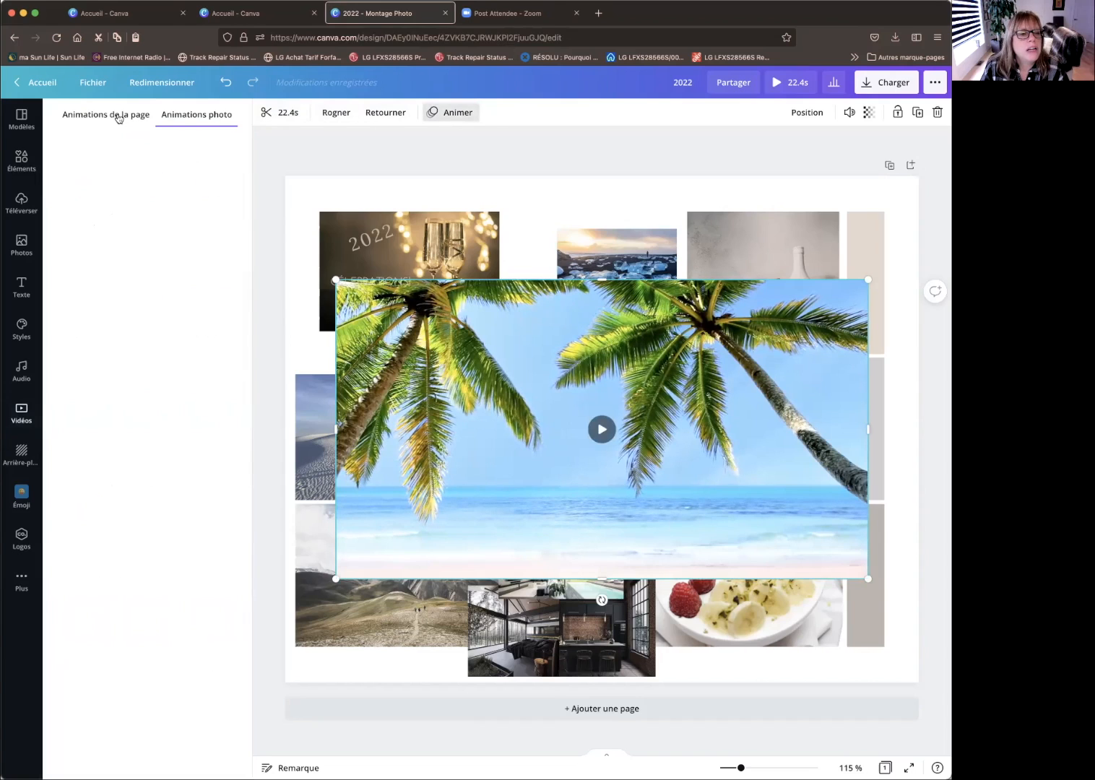
pyautogui.click(199, 117)
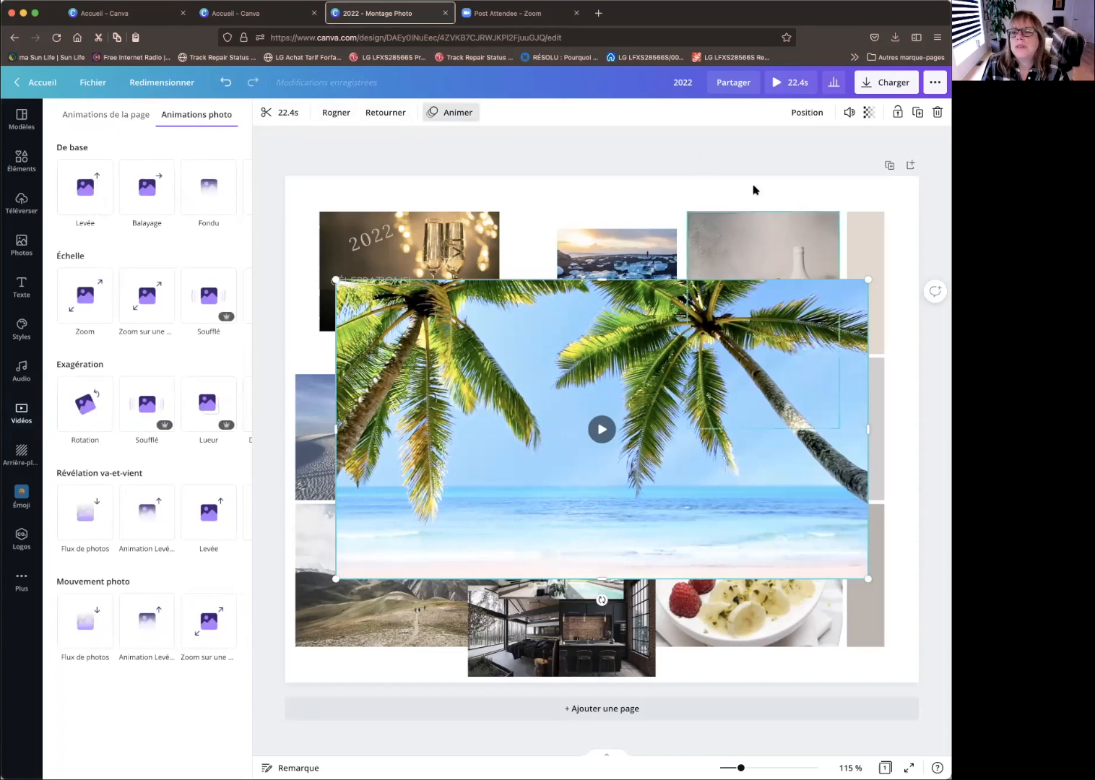
pyautogui.click(106, 291)
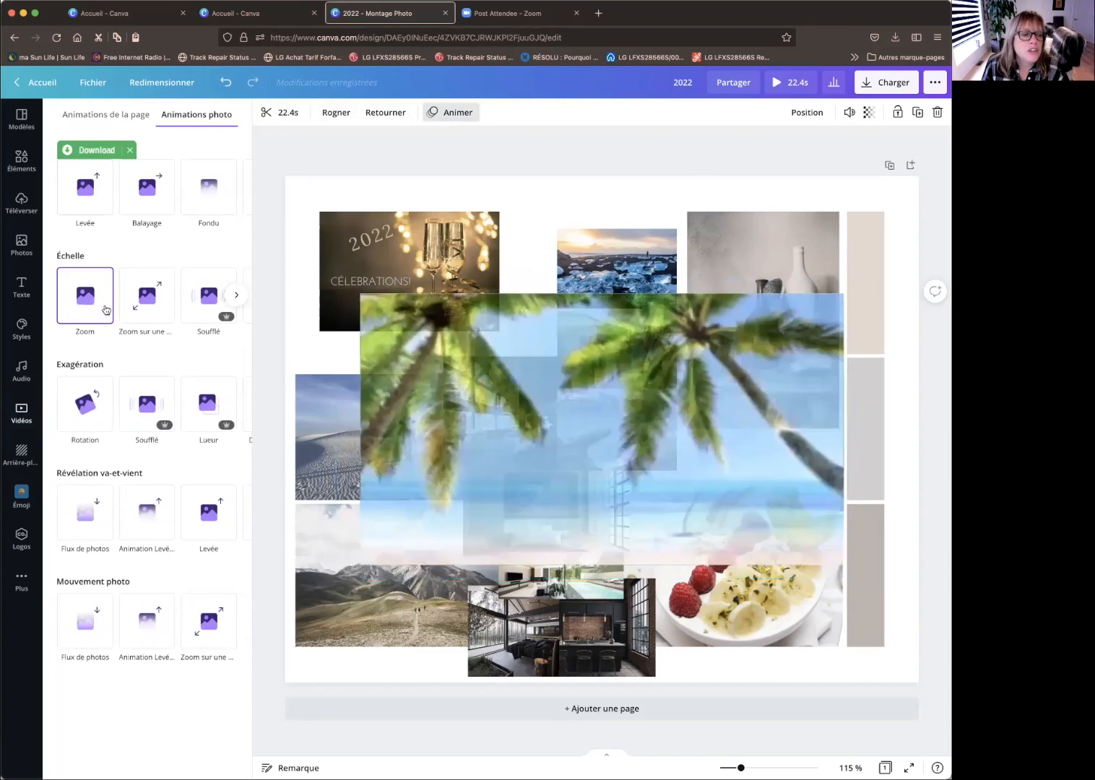
pyautogui.click(76, 182)
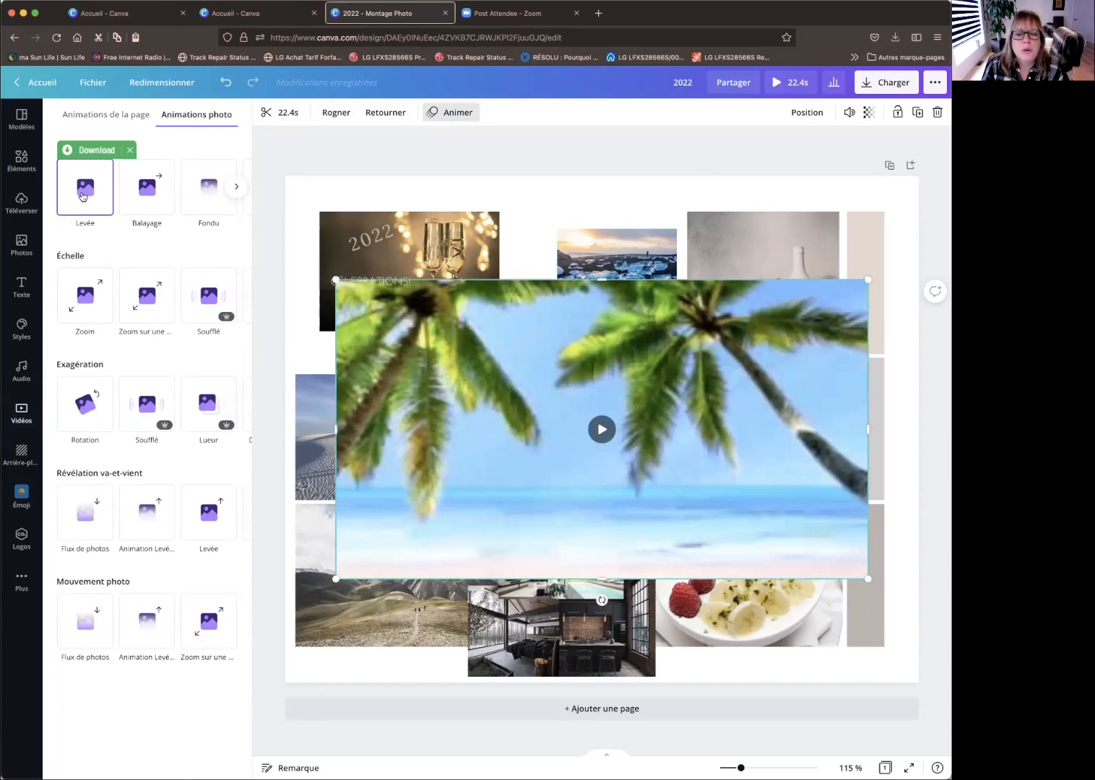
pyautogui.click(147, 192)
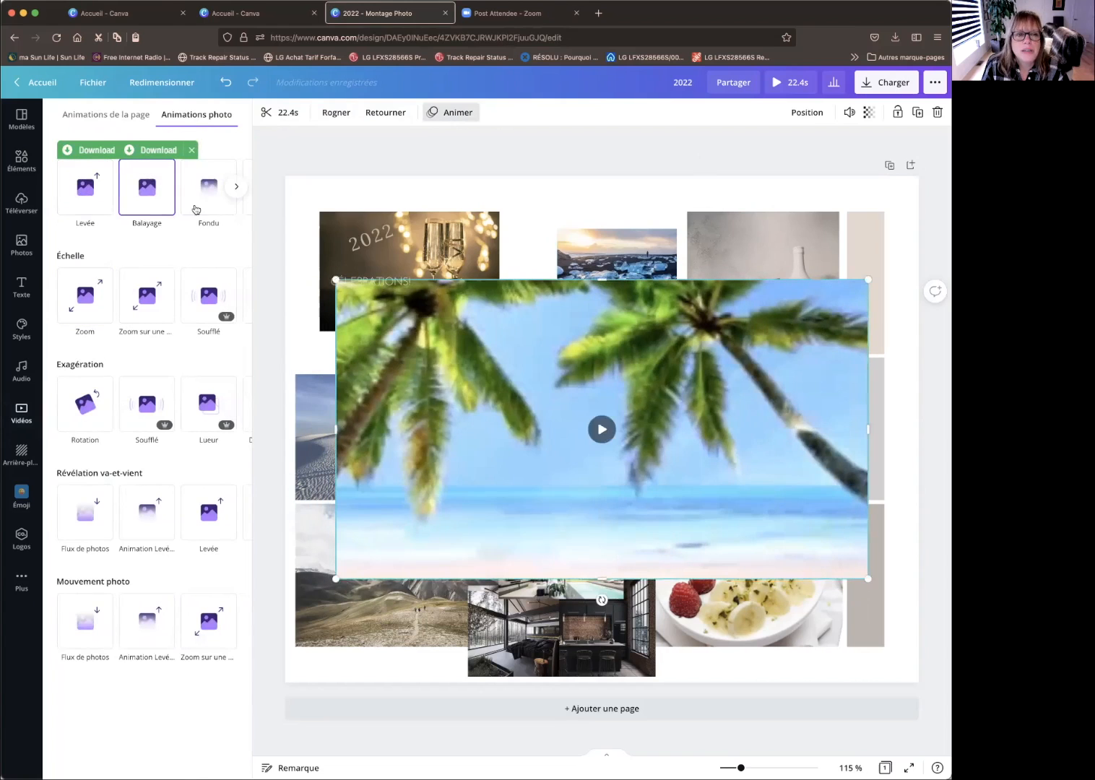
pyautogui.click(211, 195)
pyautogui.click(101, 297)
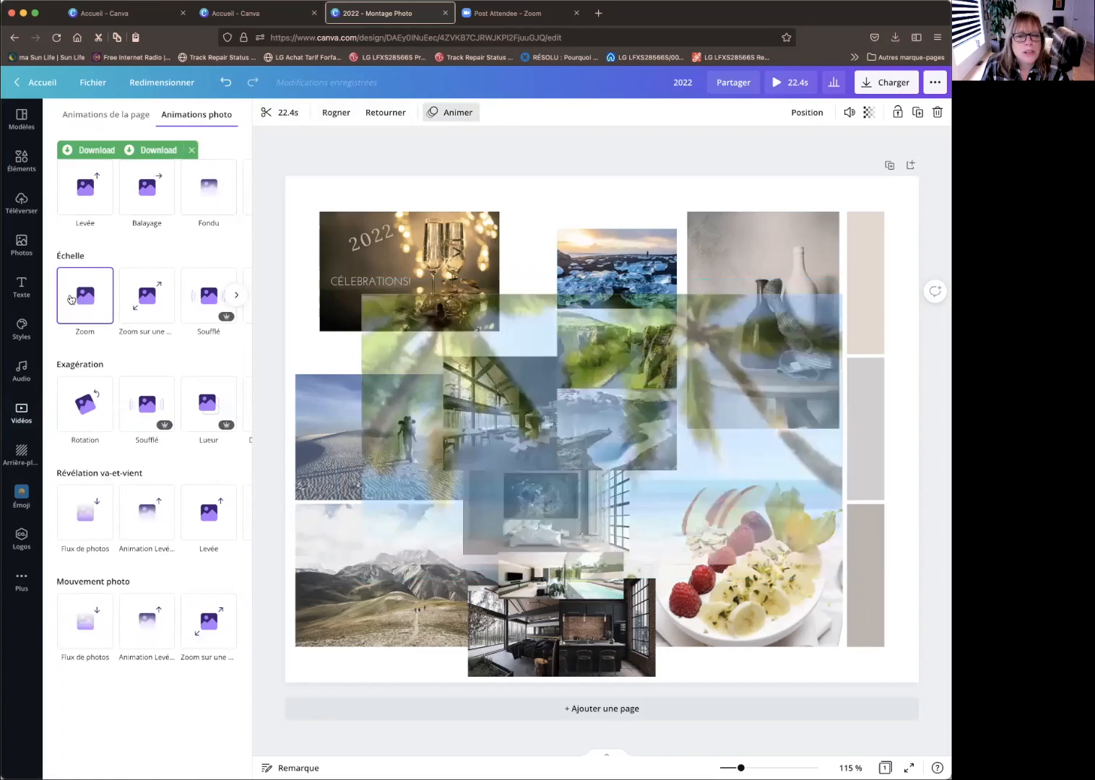
pyautogui.click(134, 303)
pyautogui.click(84, 397)
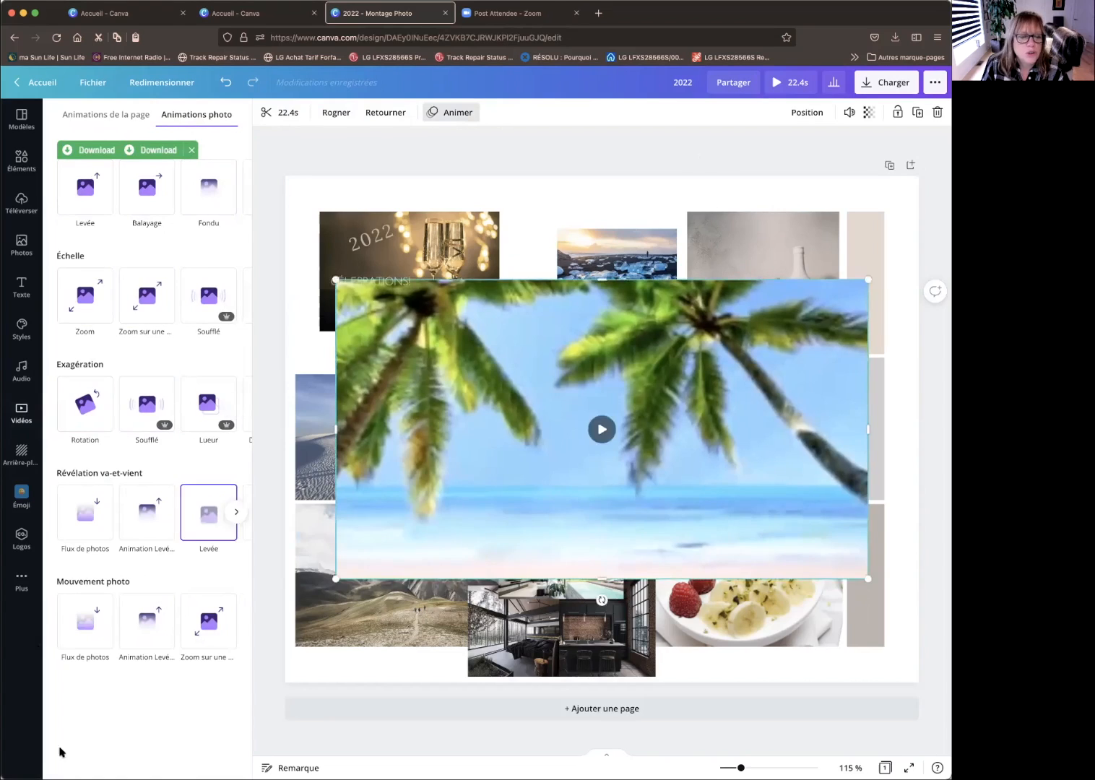
pyautogui.click(720, 139)
pyautogui.click(602, 429)
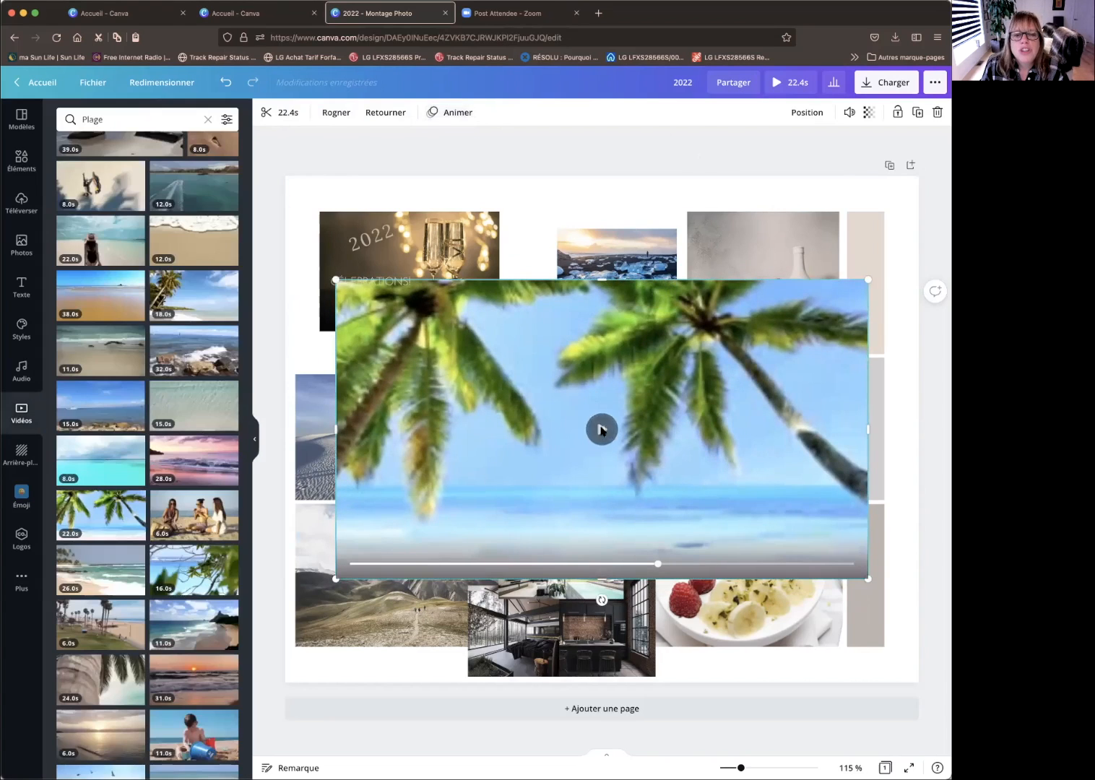
# - Shrink the palm beach video and place it directly beside the cliff lake photo, above the fruit bowl
pyautogui.rightClick(692, 422)
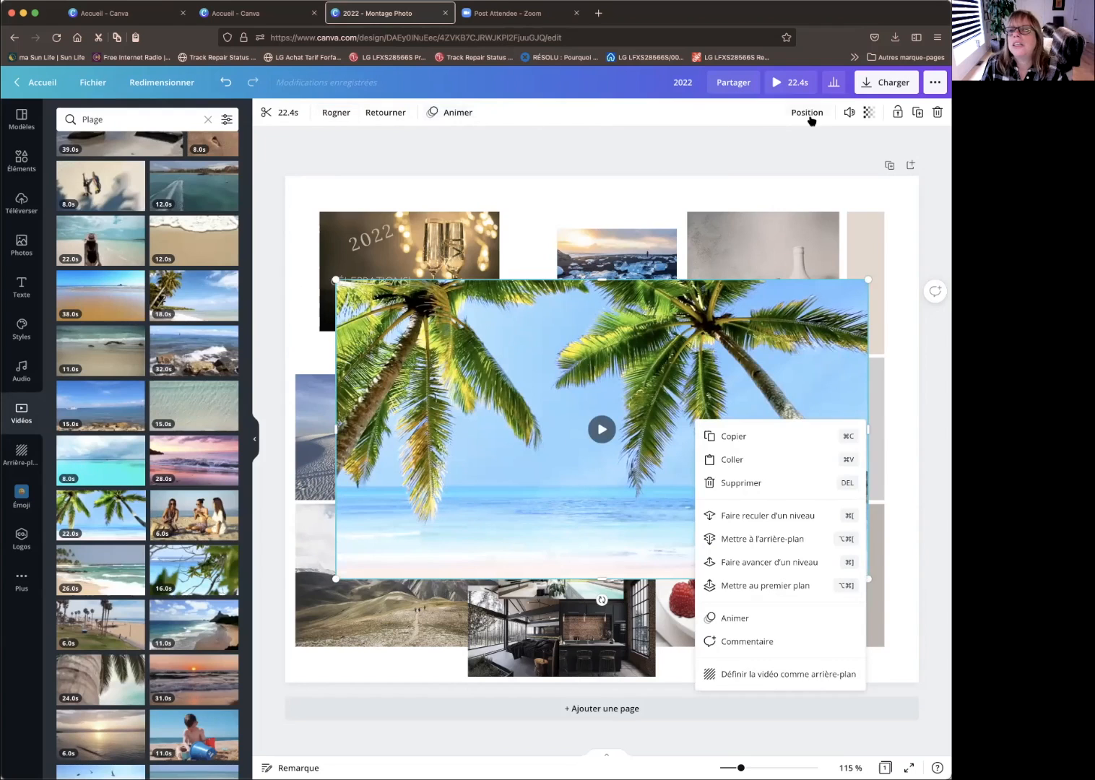
pyautogui.click(762, 150)
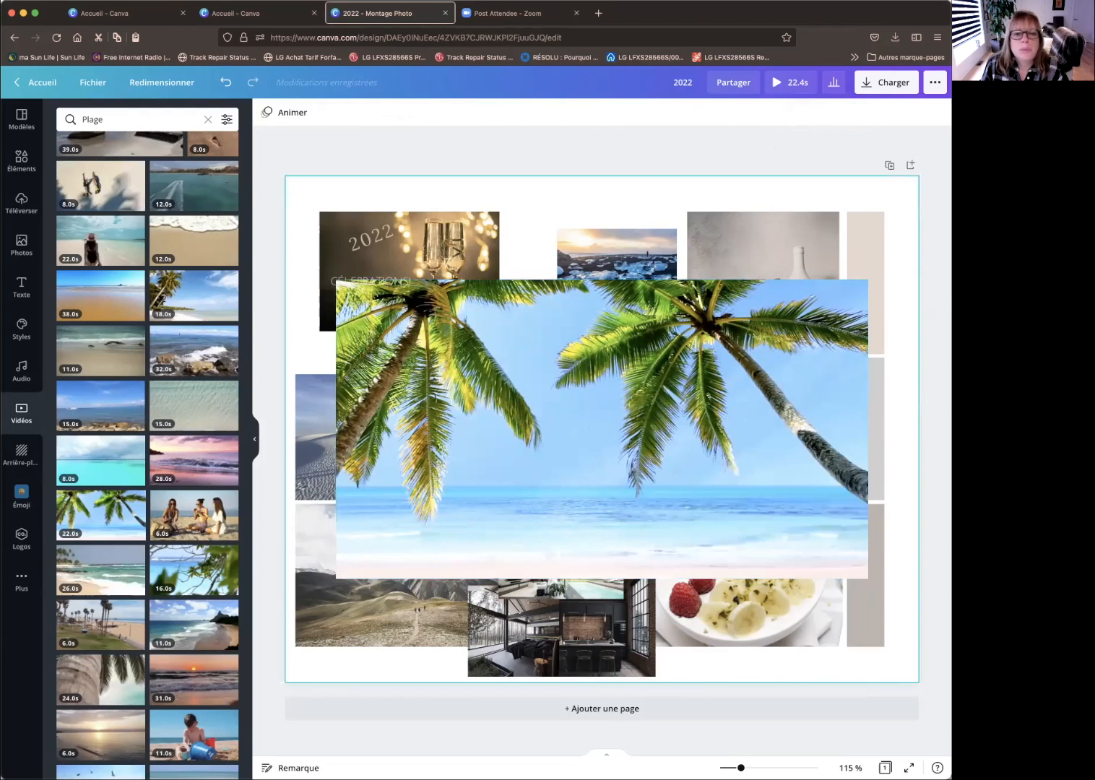
pyautogui.click(863, 283)
pyautogui.moveTo(865, 279); pyautogui.dragTo(837, 395)
# - Shrink the vase photo and move it up near the page's top edge, against the beige color block
pyautogui.click(800, 235)
pyautogui.moveTo(833, 211); pyautogui.dragTo(771, 306)
pyautogui.moveTo(807, 252); pyautogui.dragTo(798, 204)
pyautogui.moveTo(757, 304); pyautogui.dragTo(767, 291)
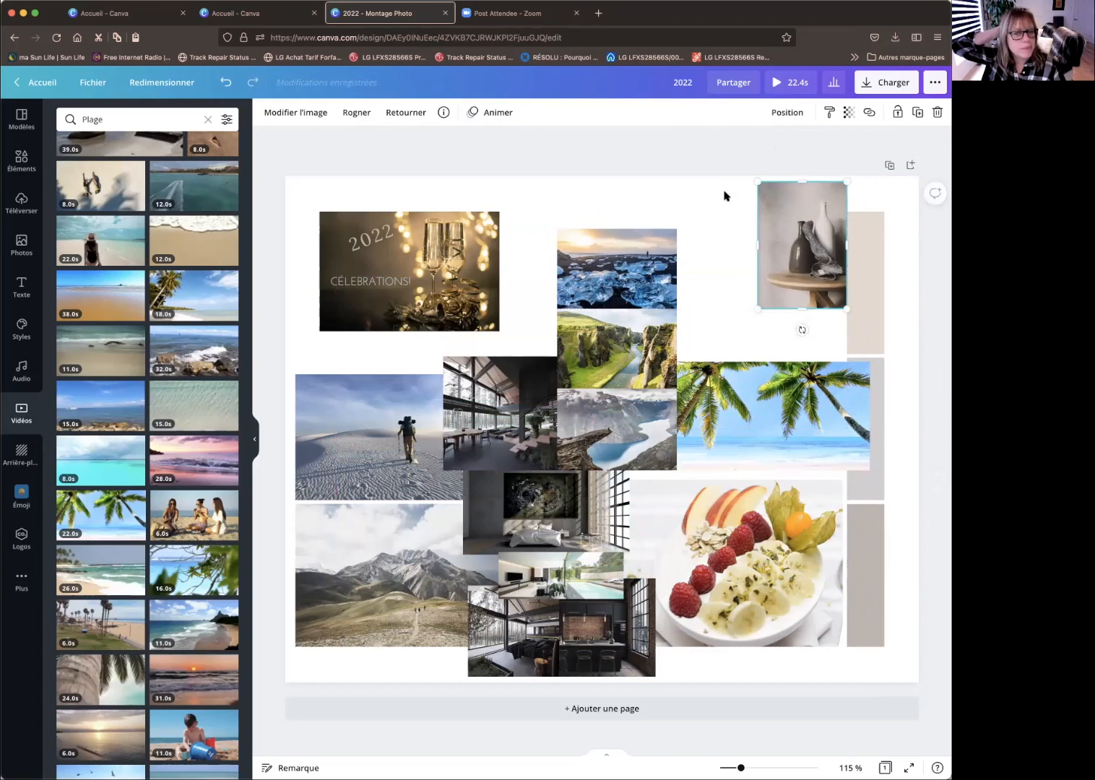
# - Play back the resized palm beach video and view its trimming timeline
pyautogui.click(770, 416)
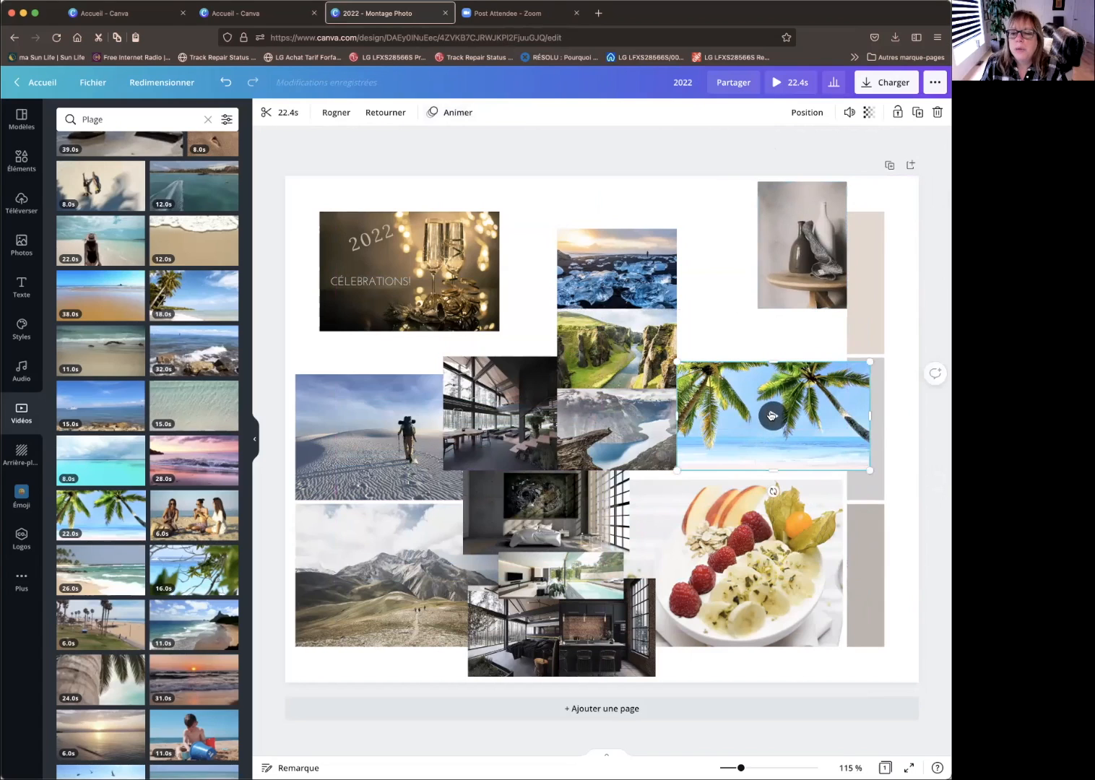
pyautogui.click(773, 421)
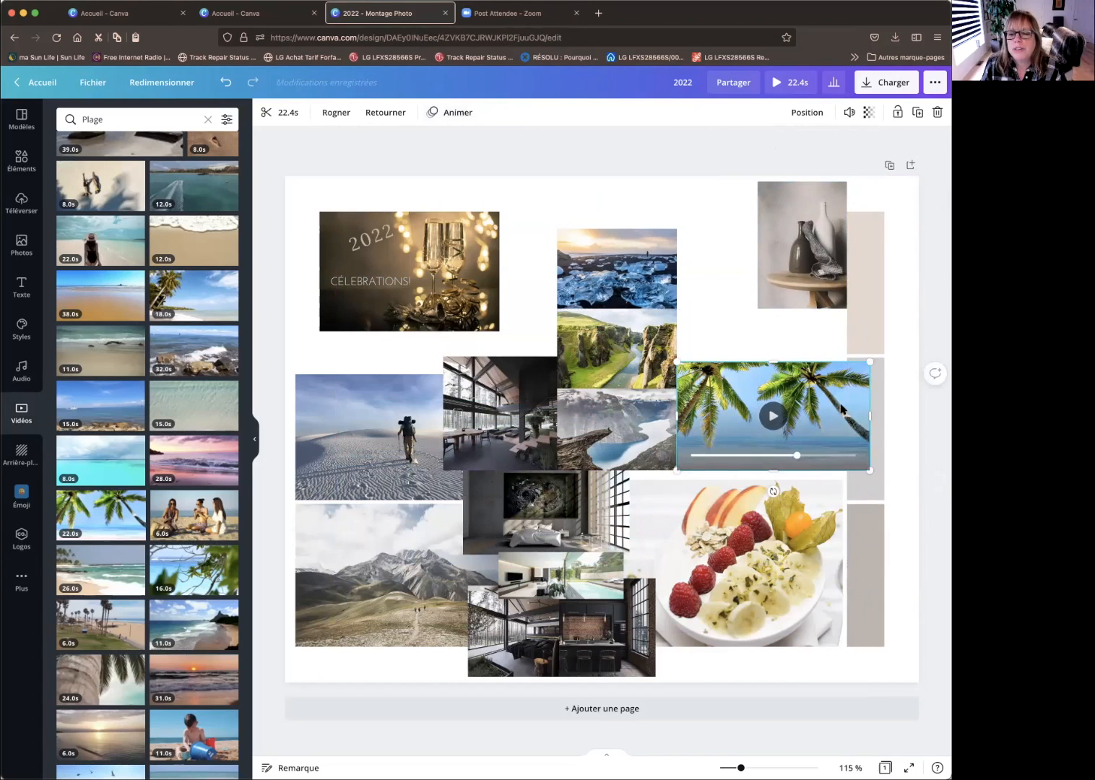
pyautogui.click(773, 416)
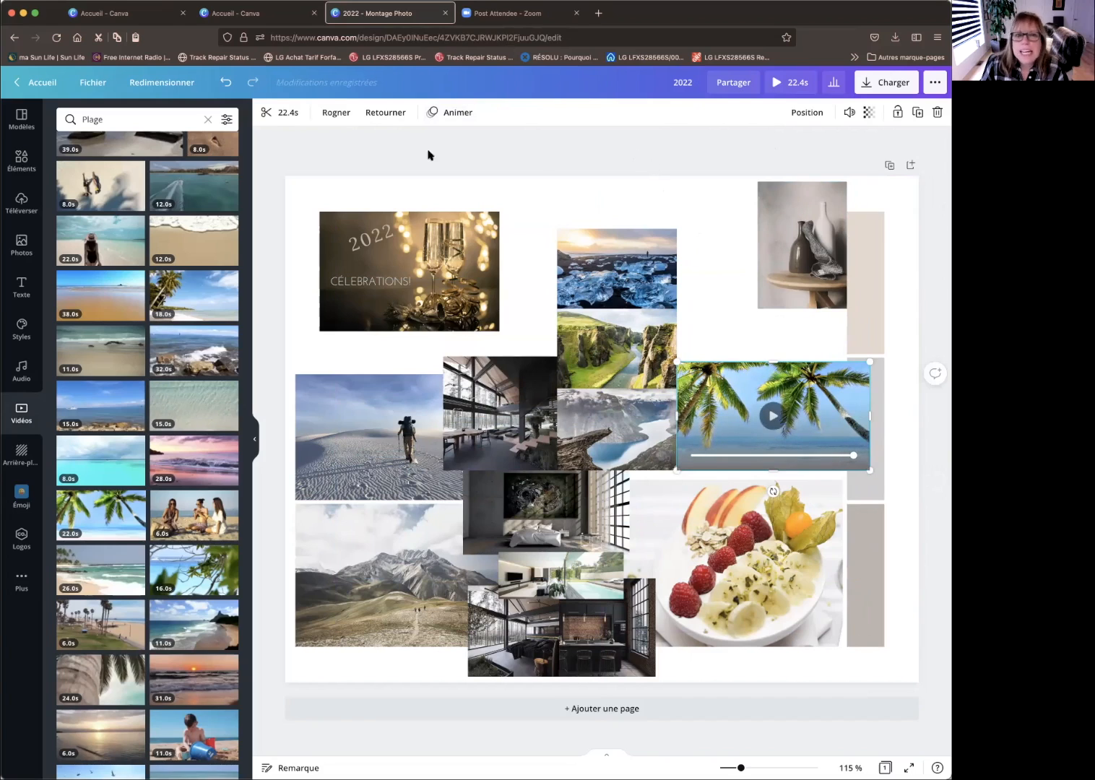
pyautogui.click(285, 114)
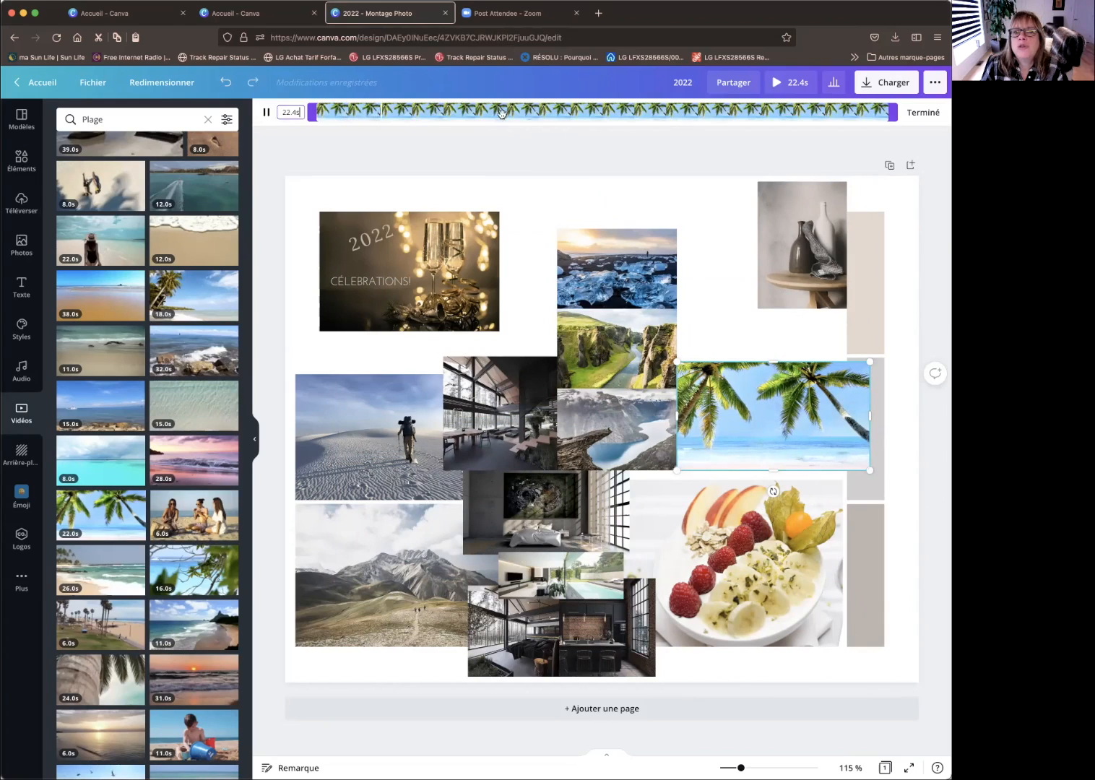
# - Look over the design's view statistics and its sharing and publishing options, leaving both unused
pyautogui.click(833, 85)
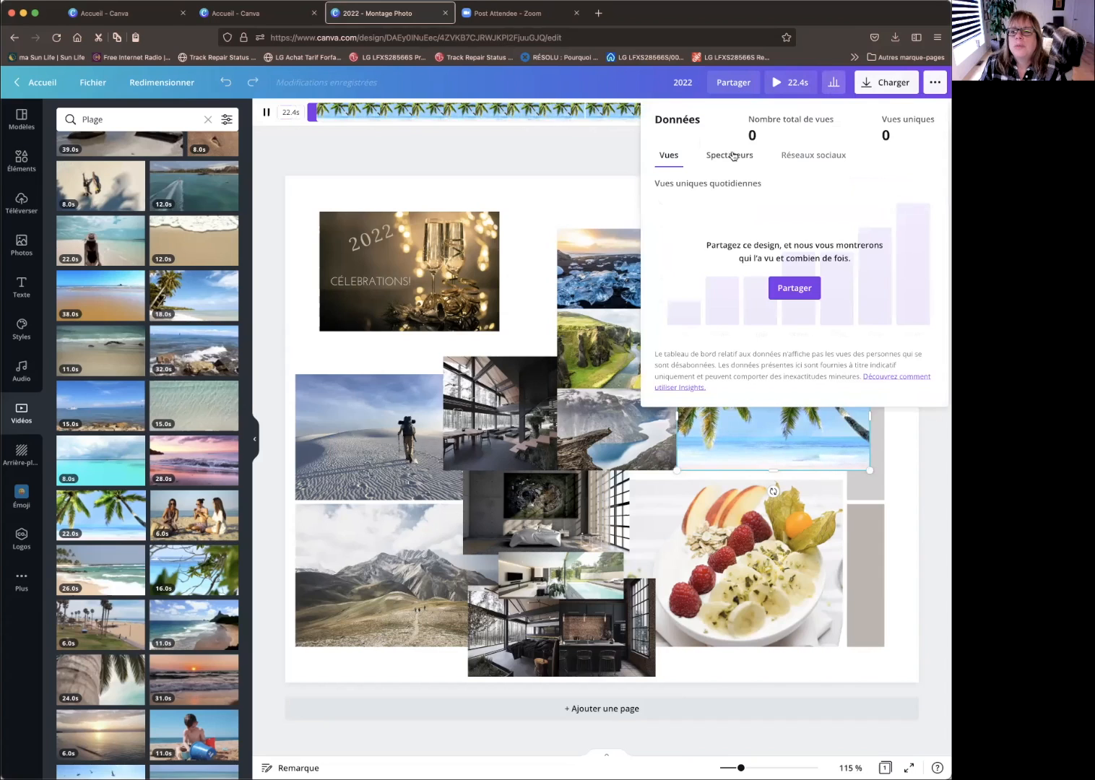
pyautogui.click(568, 156)
pyautogui.click(937, 84)
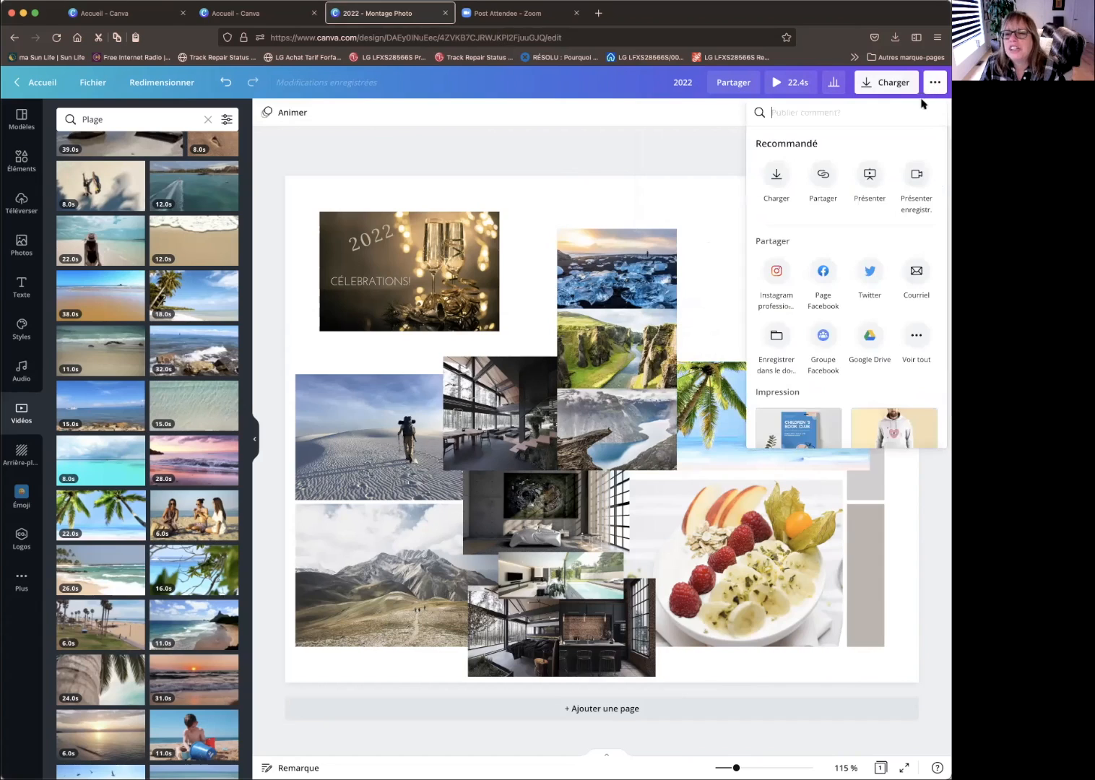
pyautogui.click(585, 145)
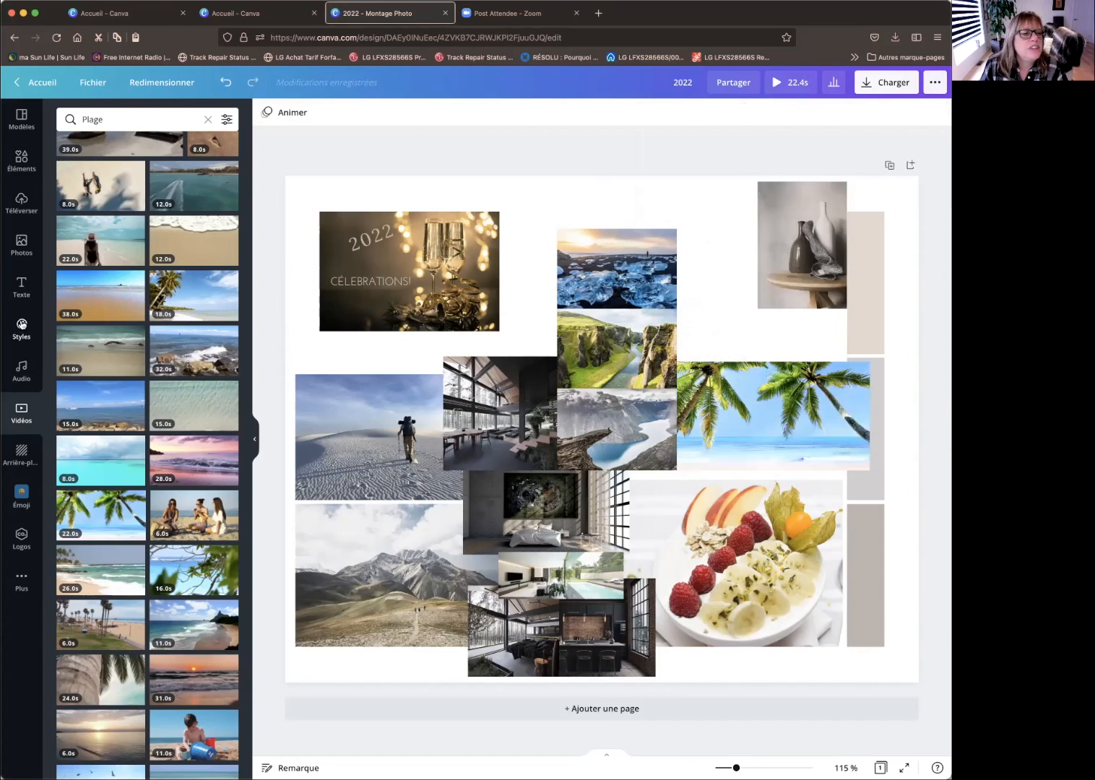
# - Try to search the photo library for "exercices", then clear the search
pyautogui.click(22, 240)
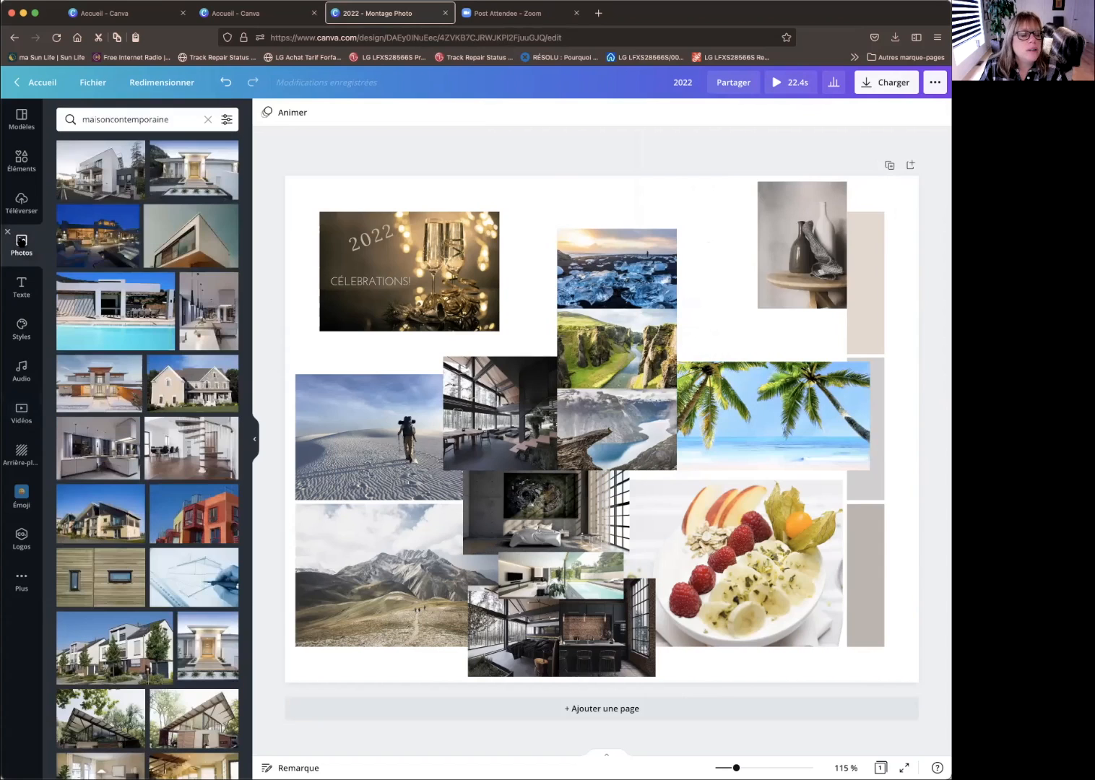
pyautogui.click(143, 121)
pyautogui.press('Return')
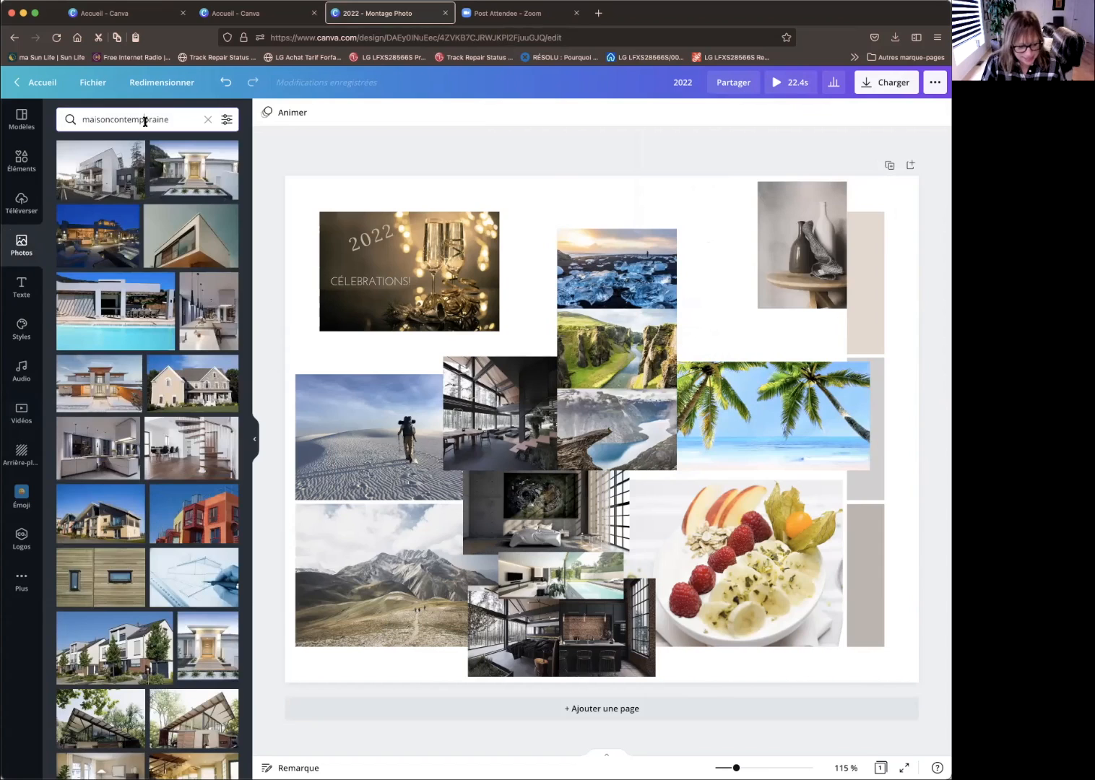
pyautogui.click(150, 119)
pyautogui.write('exercices')
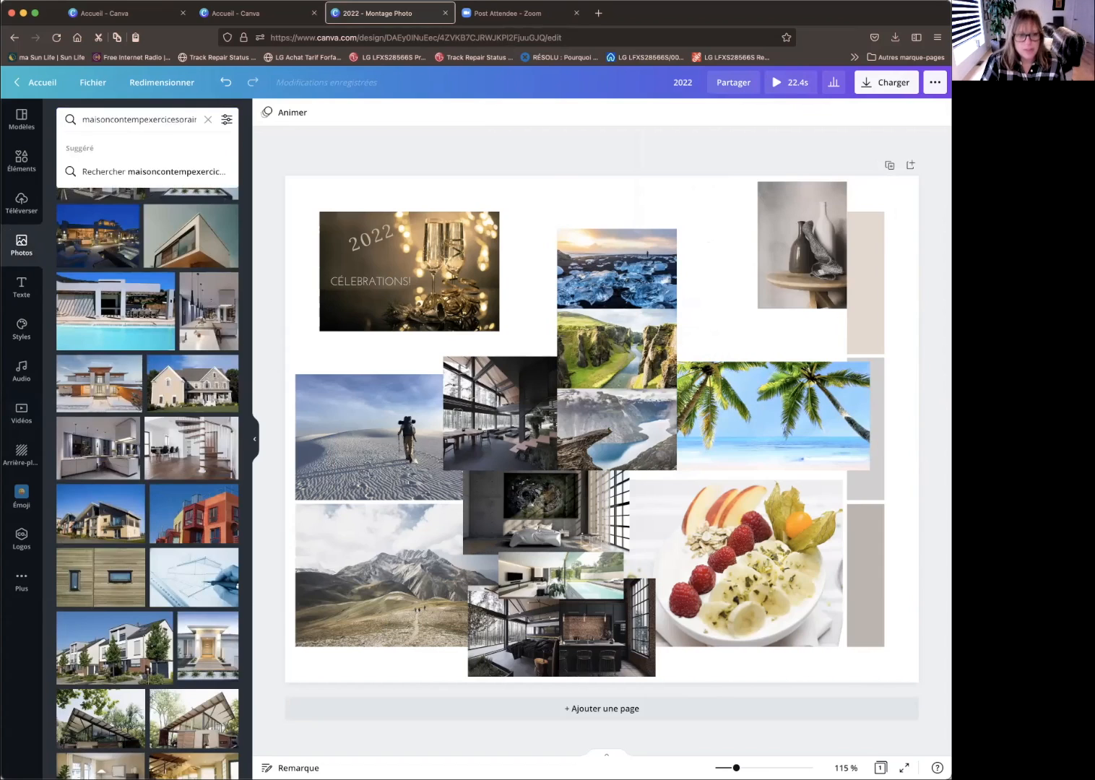
pyautogui.press('Return')
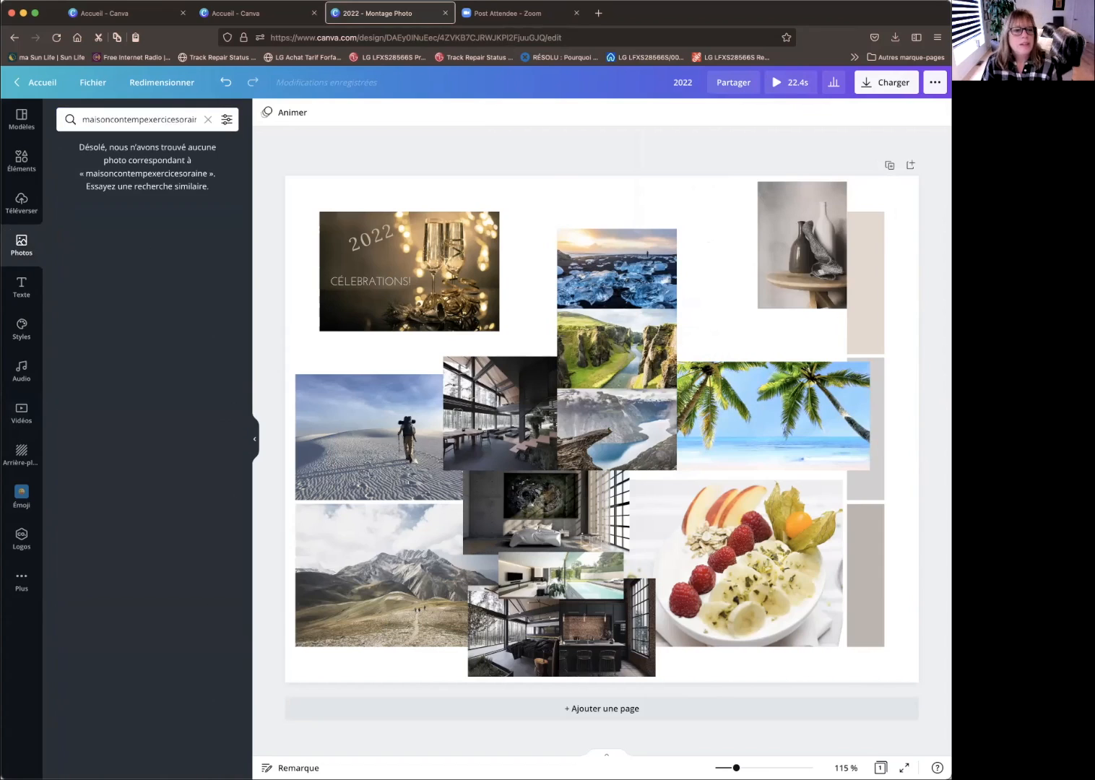
pyautogui.click(208, 119)
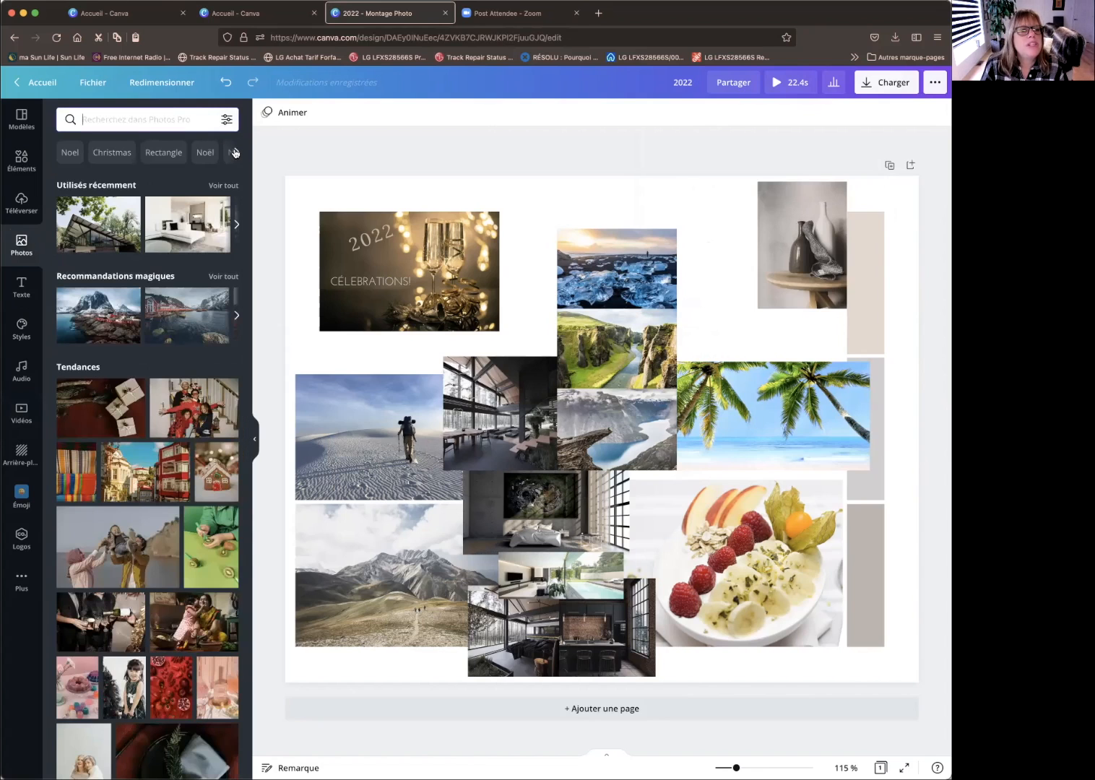
# - Add the Noël photo of blank parchment framed by Christmas decorations, shrunk to fit above the palm video beside the icy beach and canyon photos
pyautogui.click(207, 152)
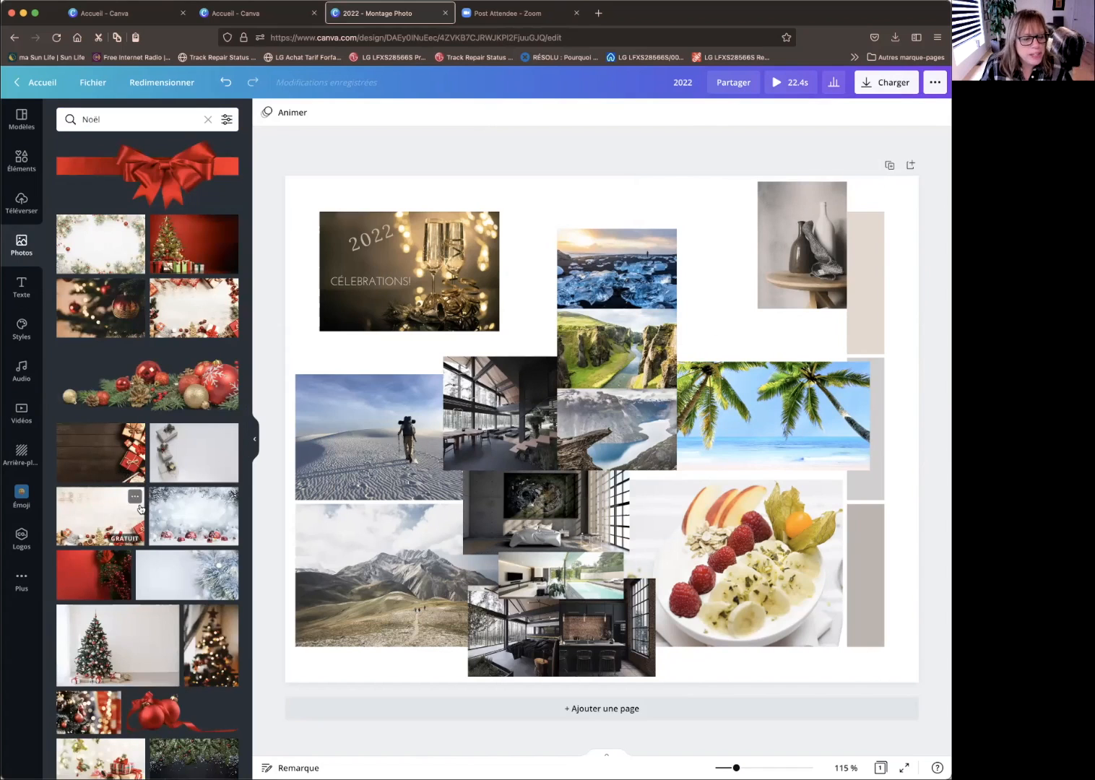
pyautogui.scroll(-10, 140, 508)
pyautogui.scroll(1, 140, 508)
pyautogui.scroll(-5, 140, 508)
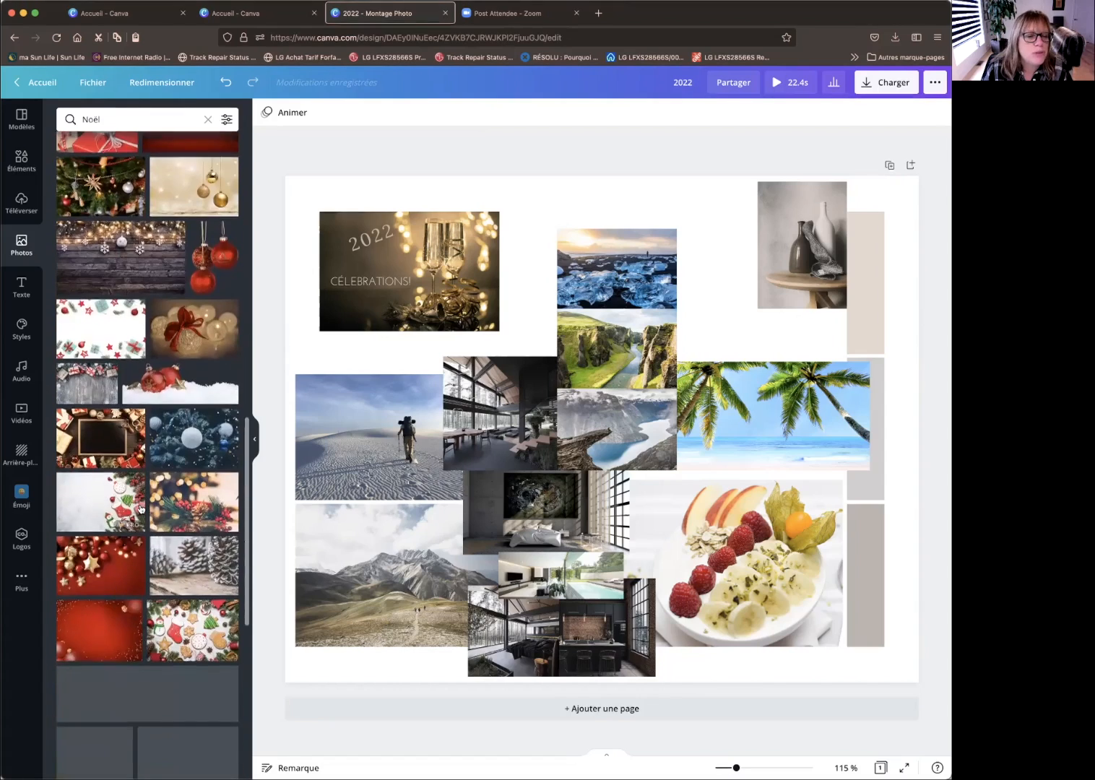
pyautogui.scroll(-6, 140, 508)
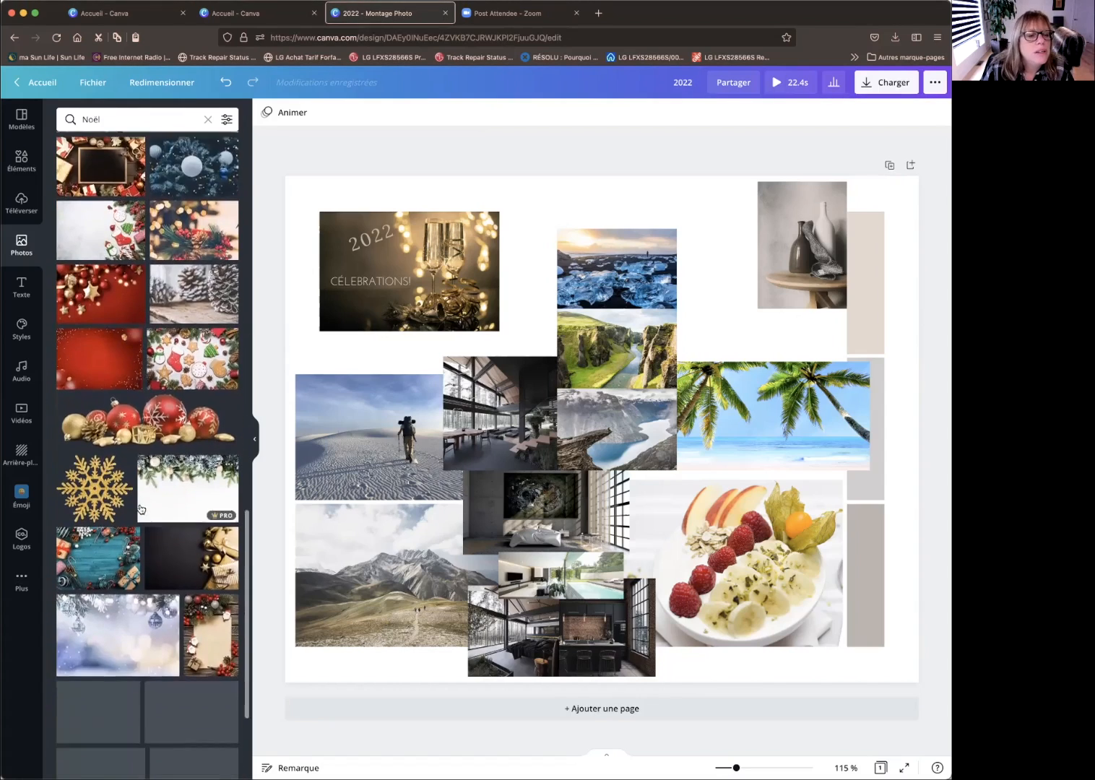
pyautogui.scroll(-6, 140, 508)
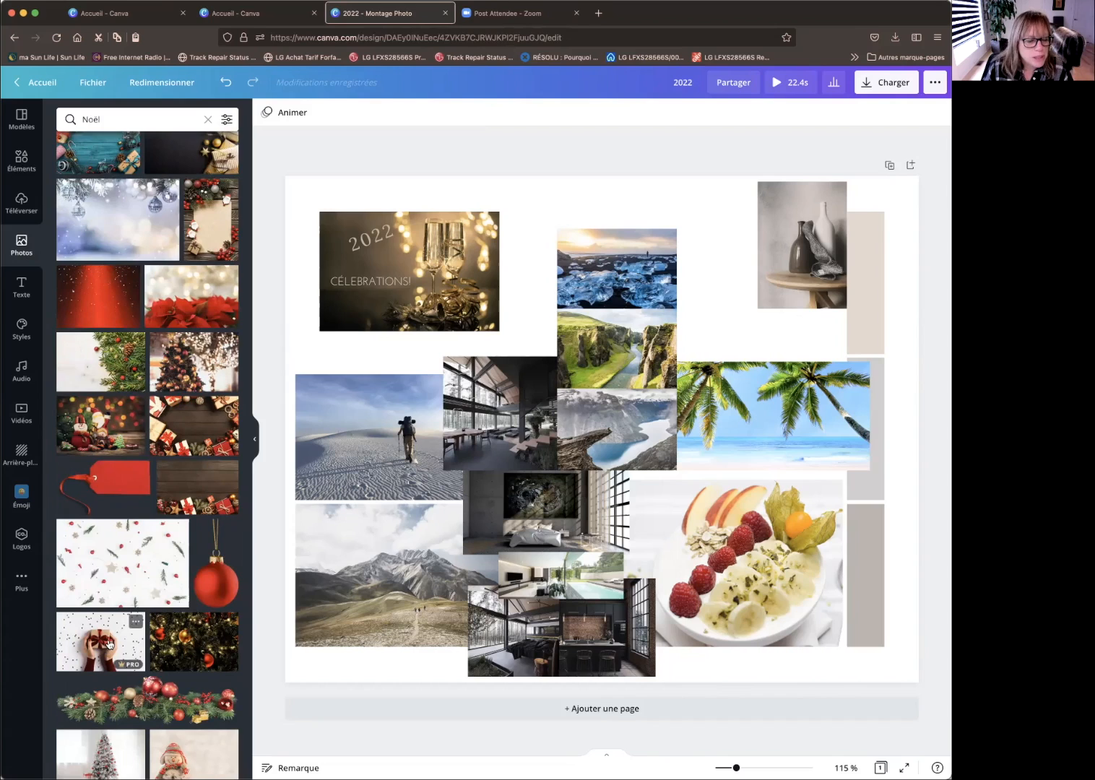
pyautogui.scroll(-5, 107, 642)
pyautogui.scroll(5, 107, 641)
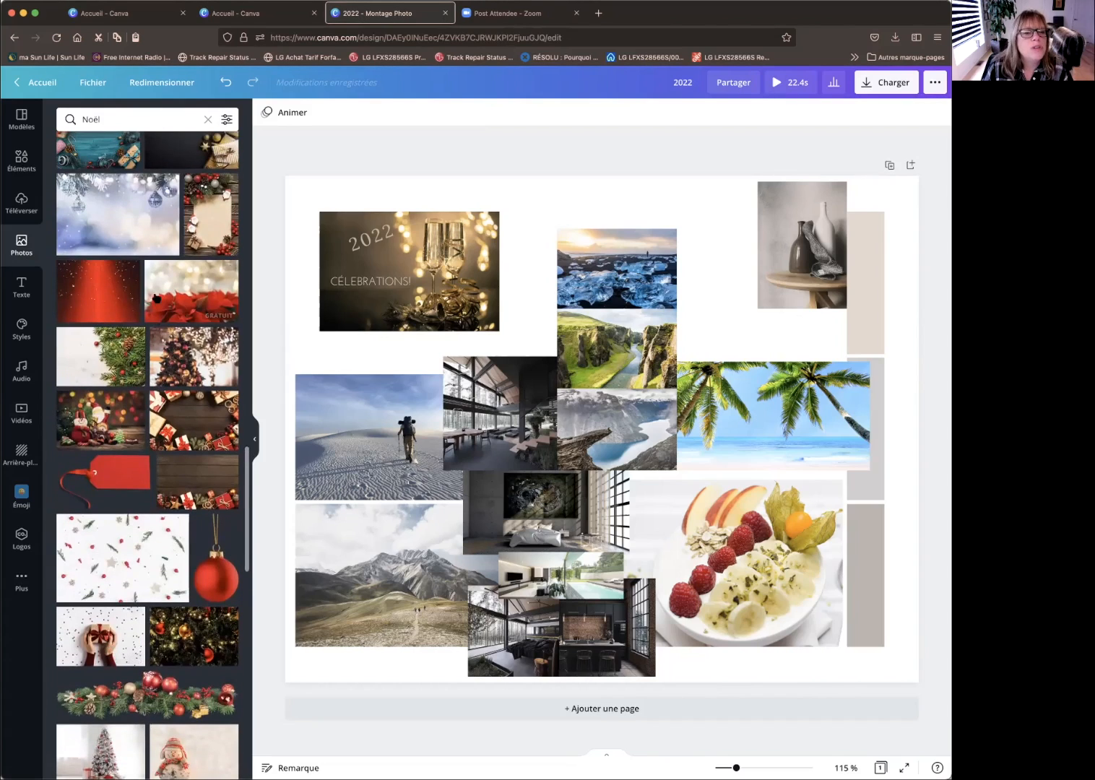
pyautogui.click(211, 215)
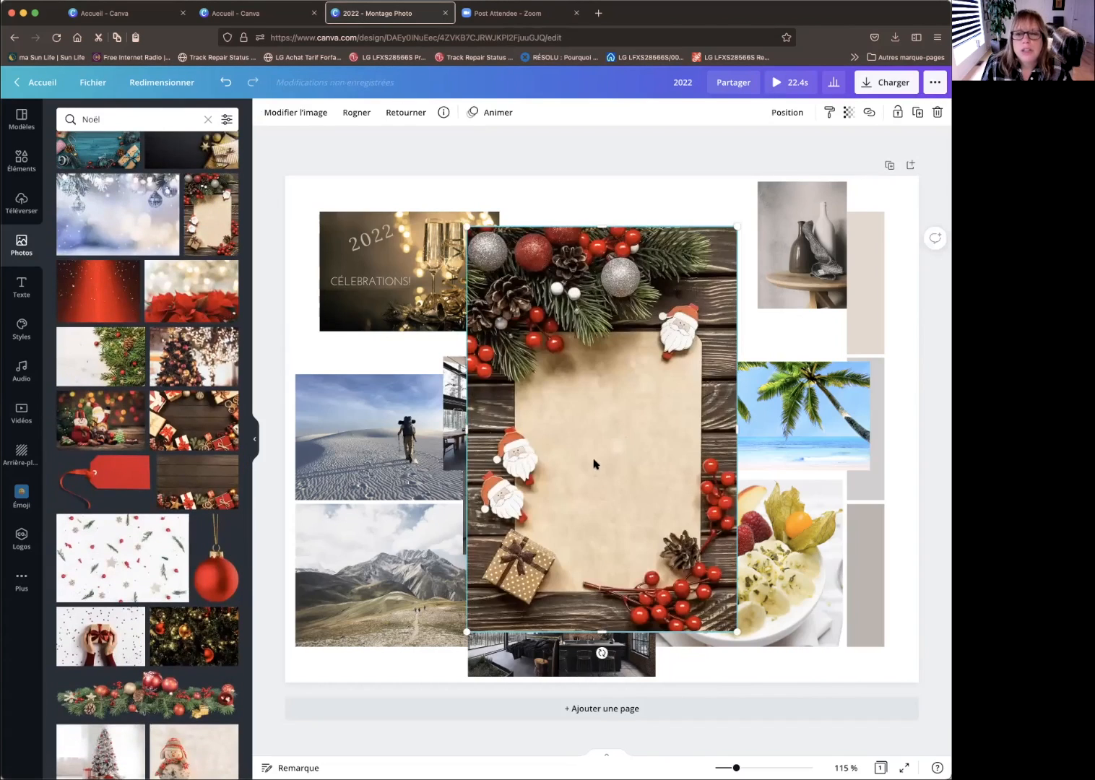
pyautogui.moveTo(733, 230)
pyautogui.mouseDown()
pyautogui.moveTo(563, 478)
pyautogui.moveTo(729, 200)
pyautogui.moveTo(730, 254)
pyautogui.mouseUp()
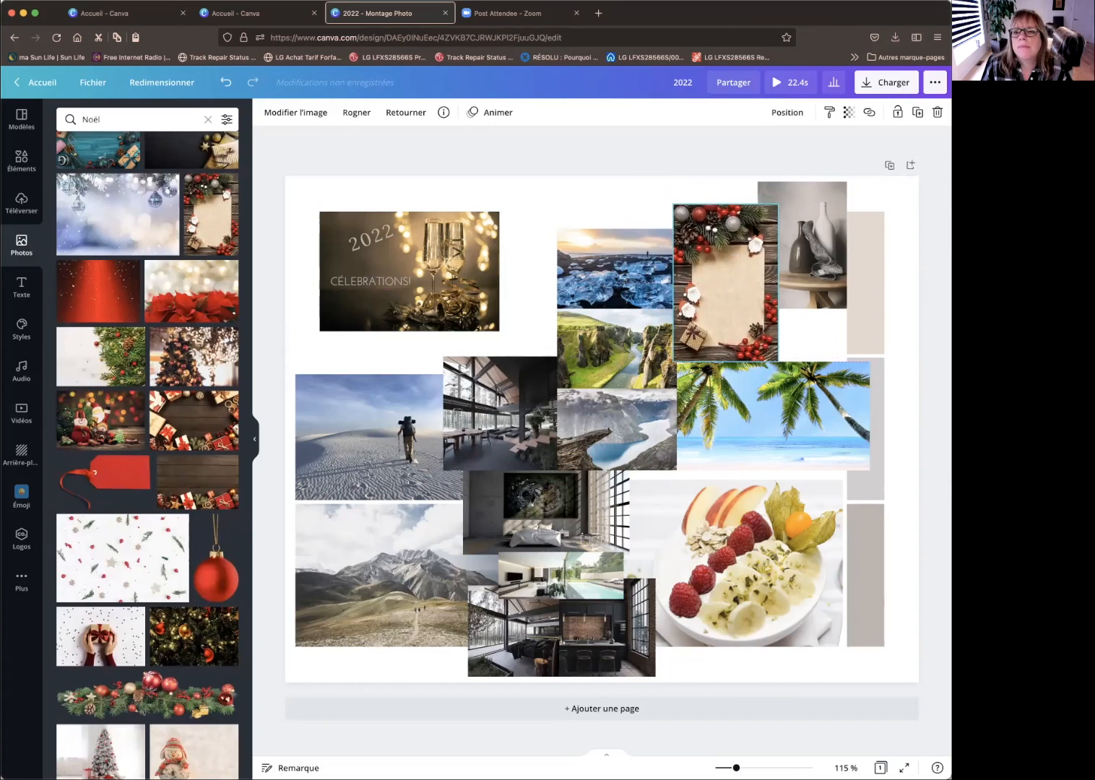
pyautogui.moveTo(776, 202); pyautogui.dragTo(742, 246)
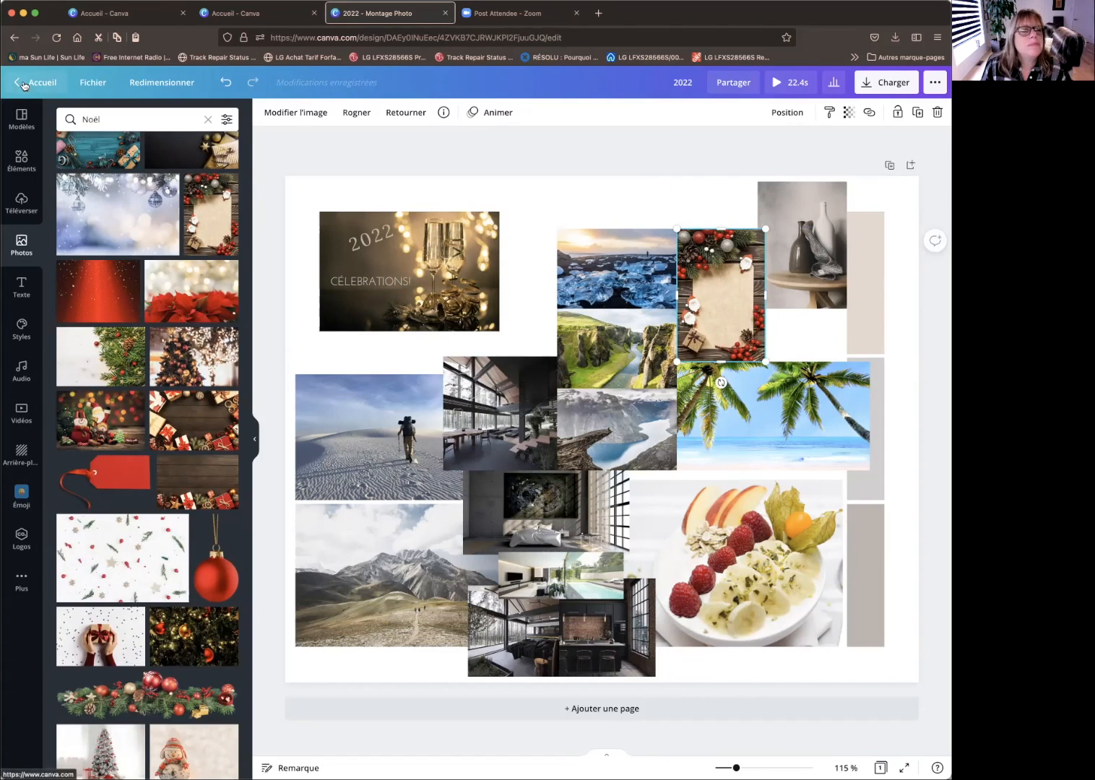
# - Browse the text styles and add a title reading "Inspiration" in the Amsterdam Three font
pyautogui.click(23, 286)
pyautogui.scroll(-15, 115, 304)
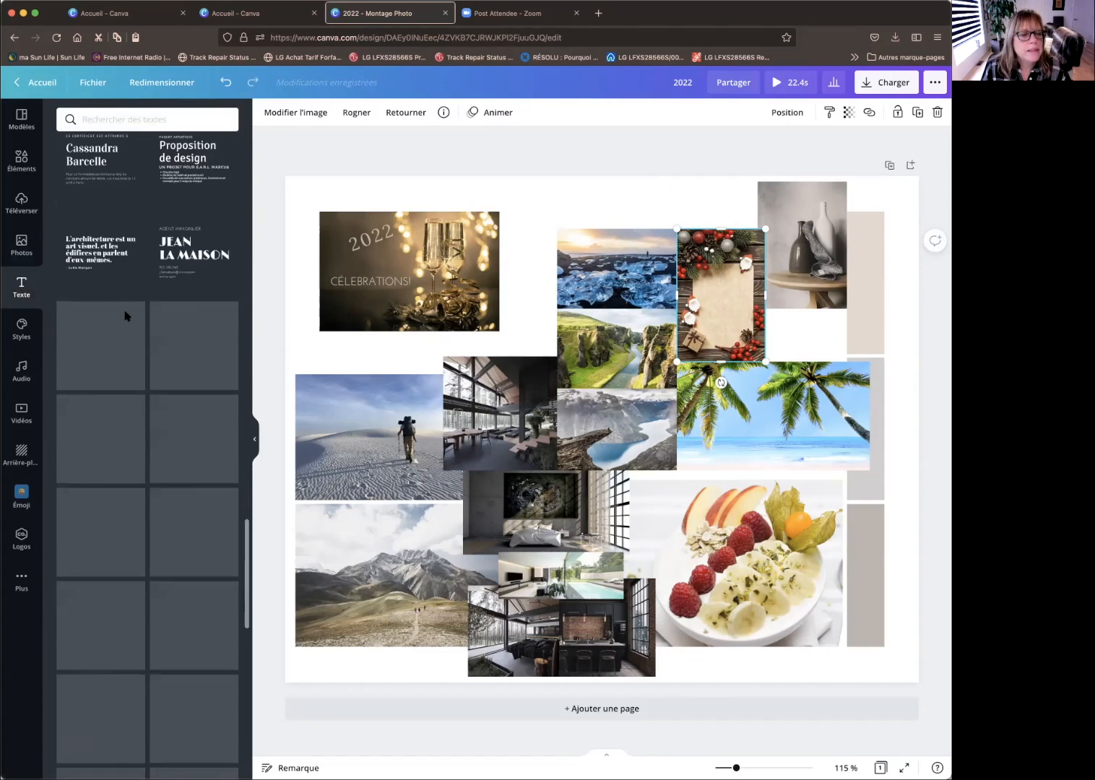
pyautogui.scroll(-3, 126, 316)
pyautogui.scroll(20, 127, 316)
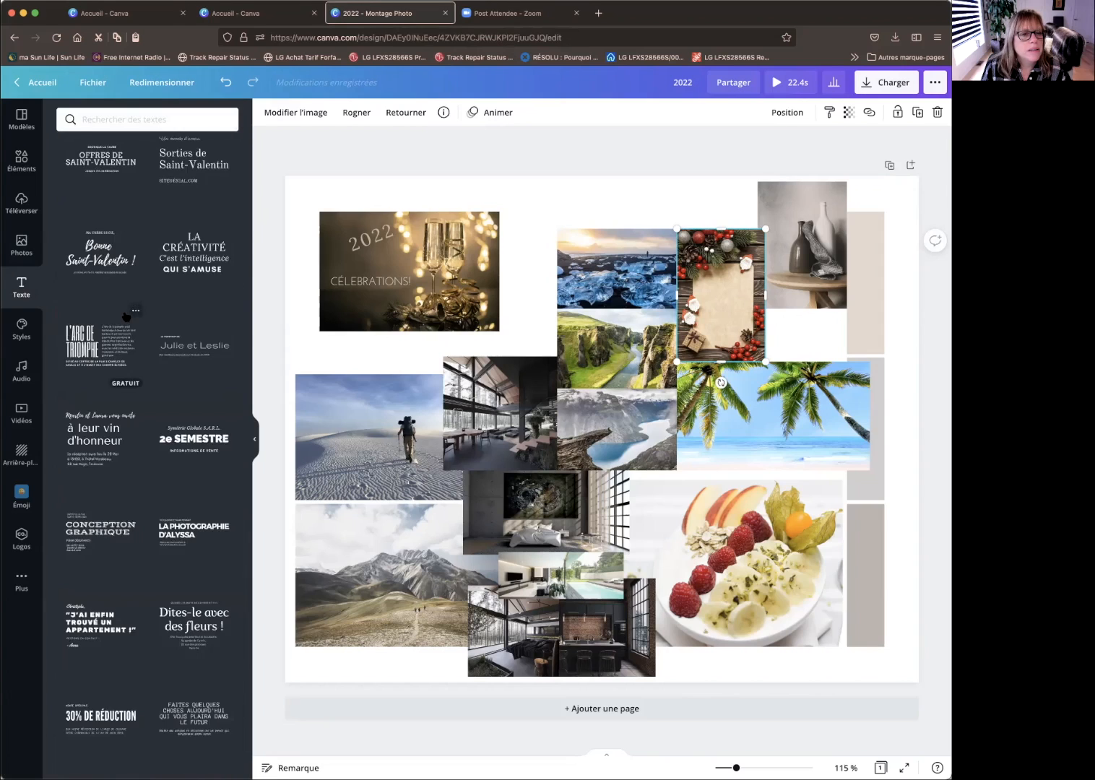
pyautogui.click(140, 193)
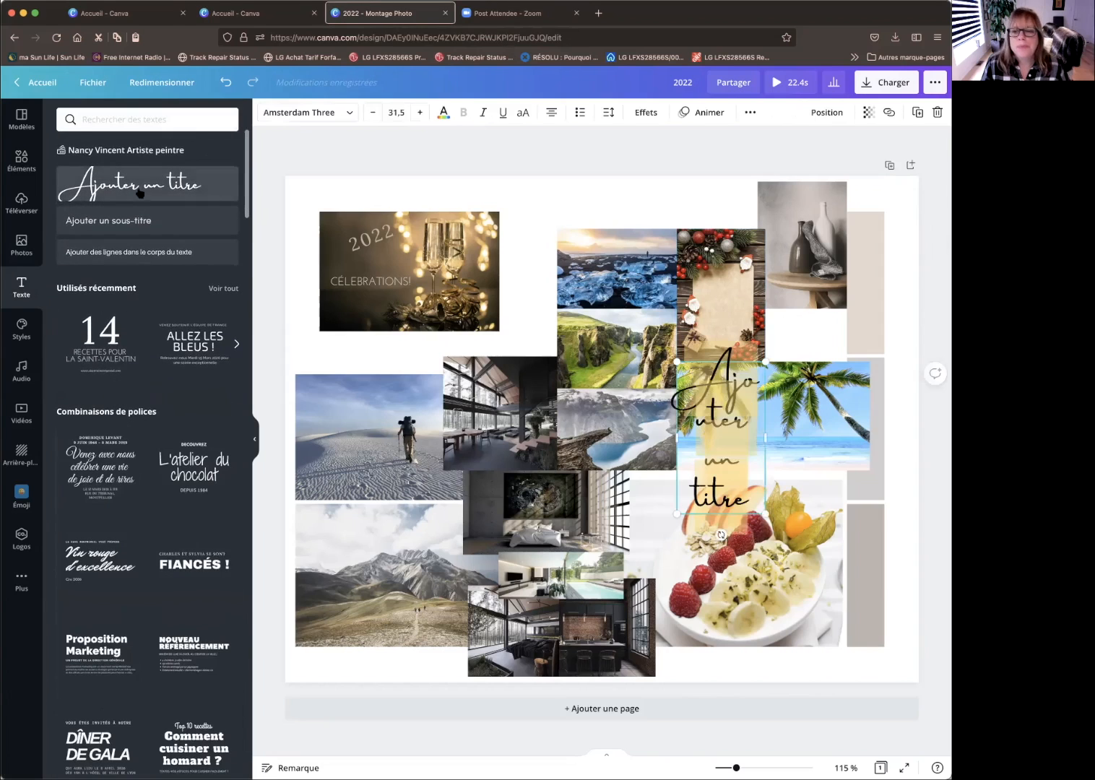
pyautogui.write('I')
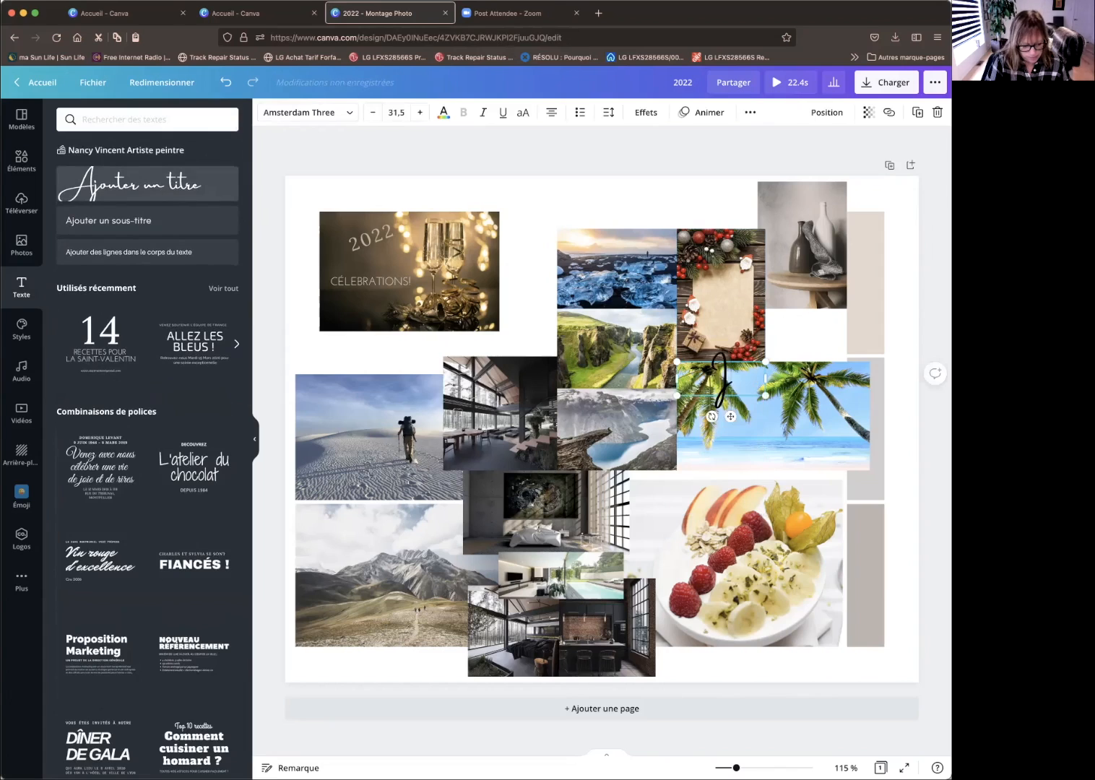
pyautogui.write('nspiration')
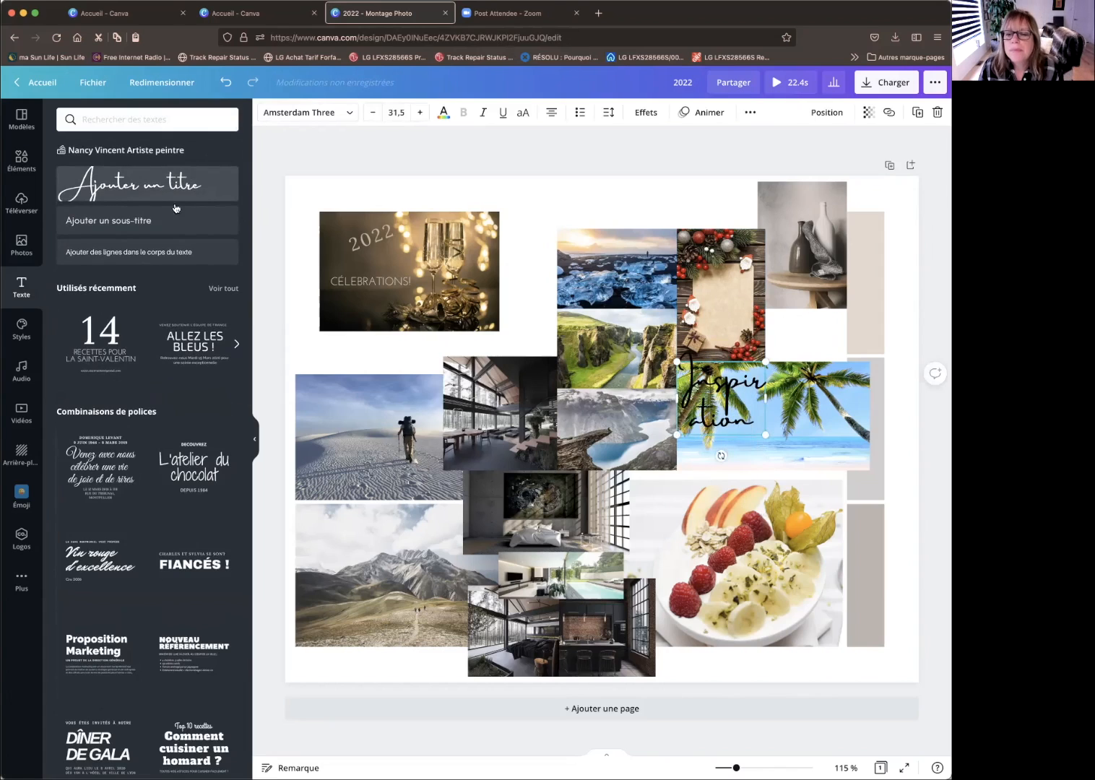
# - Shrink the "Inspiration" title to size 15,9, tilt it steeply upward and center it on the blank parchment of the Christmas photo
pyautogui.click(761, 435)
pyautogui.moveTo(762, 436); pyautogui.dragTo(728, 300)
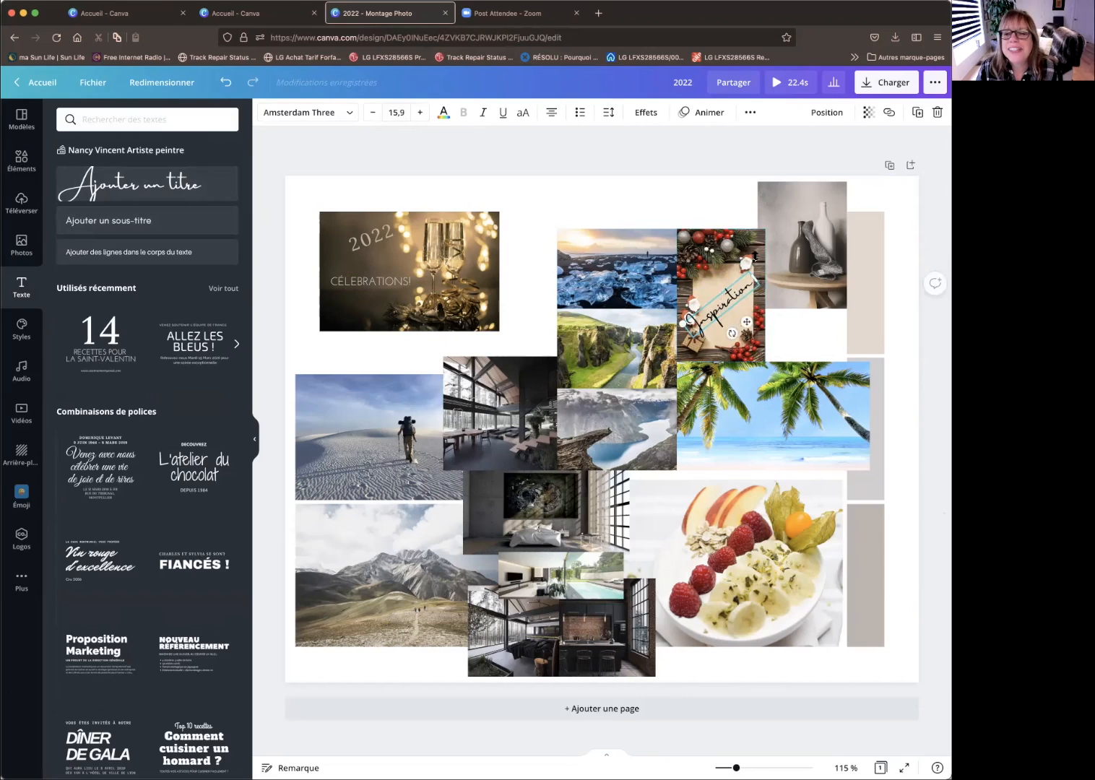
pyautogui.moveTo(754, 278)
pyautogui.mouseDown()
pyautogui.moveTo(745, 285)
pyautogui.moveTo(763, 278)
pyautogui.mouseUp()
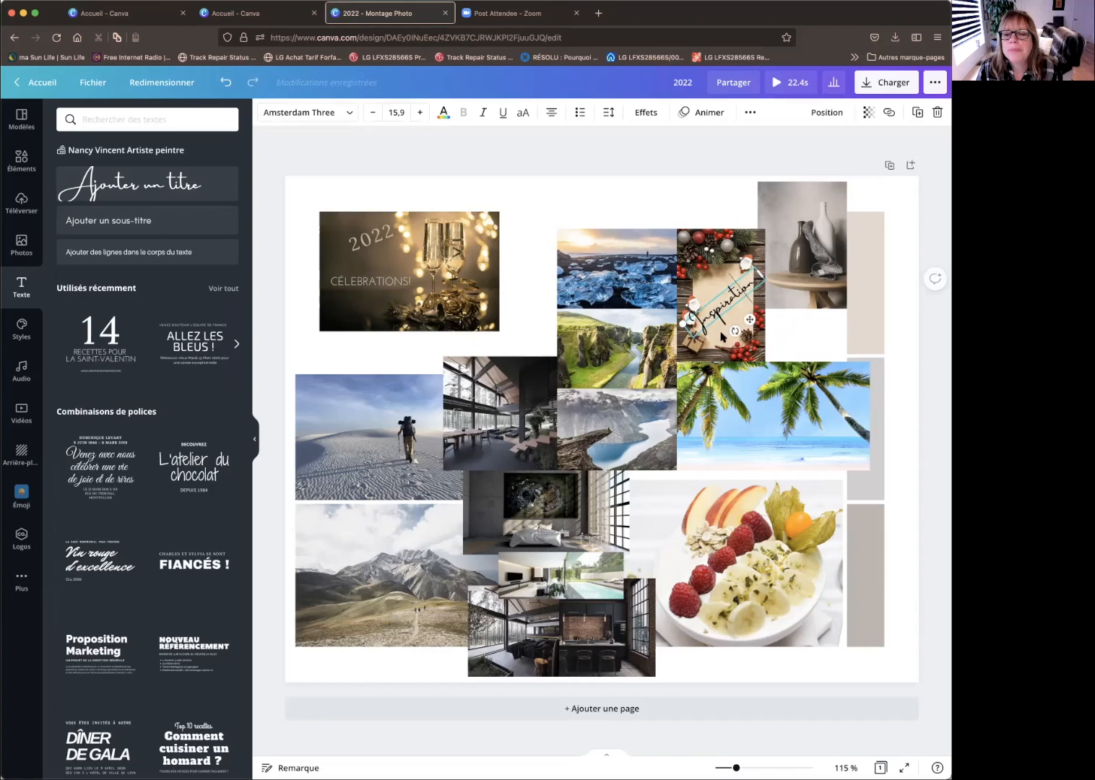
pyautogui.moveTo(735, 330); pyautogui.dragTo(797, 310)
pyautogui.moveTo(724, 254); pyautogui.dragTo(725, 266)
pyautogui.moveTo(753, 318)
pyautogui.mouseDown()
pyautogui.moveTo(757, 307)
pyautogui.moveTo(737, 315)
pyautogui.mouseUp()
pyautogui.click(872, 287)
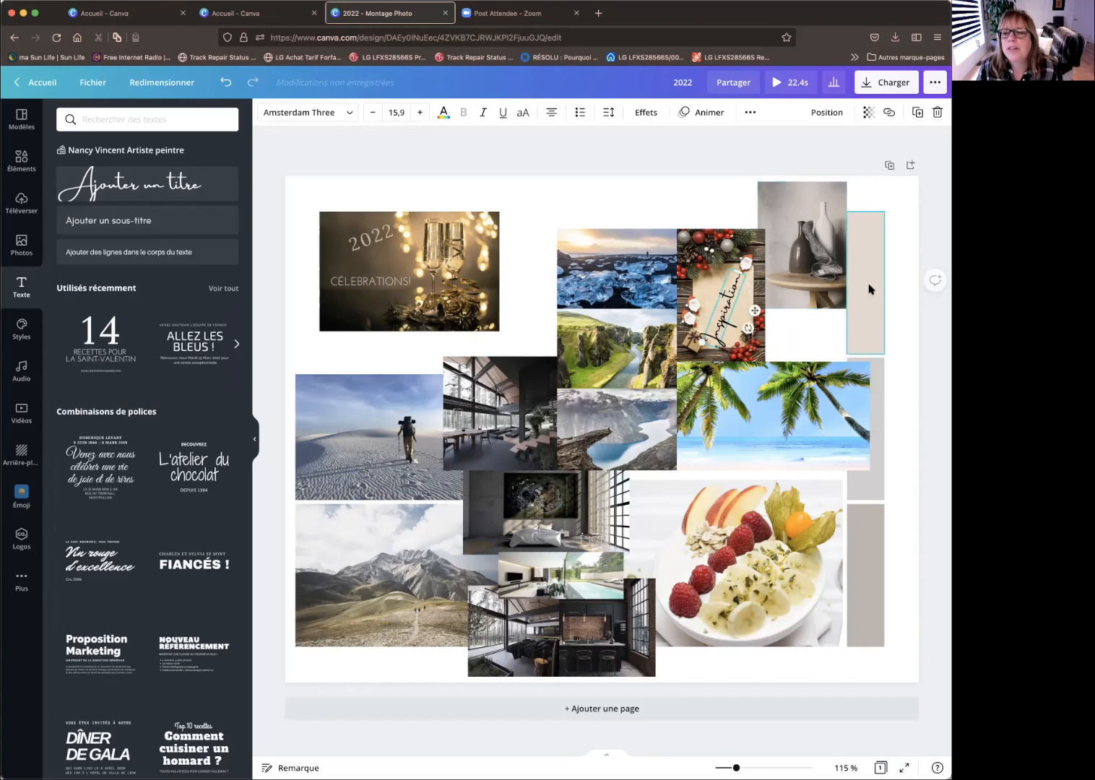
pyautogui.click(907, 270)
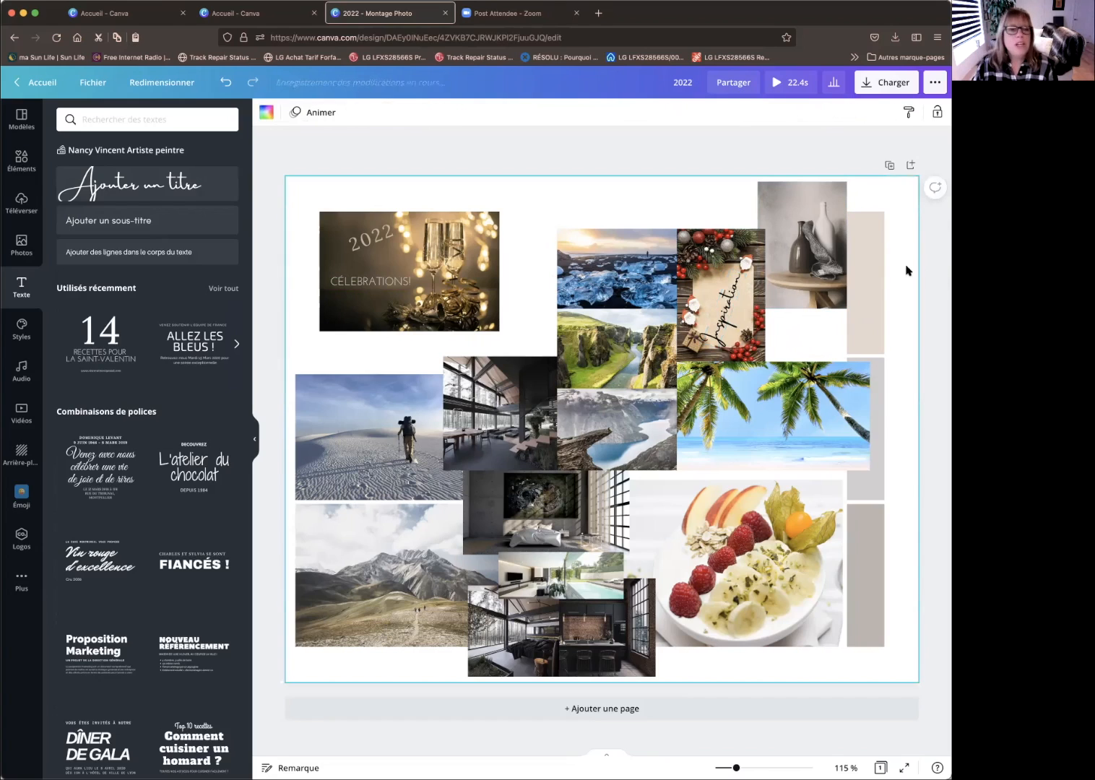
# - Search the text library for "cheque abondance"
pyautogui.click(104, 121)
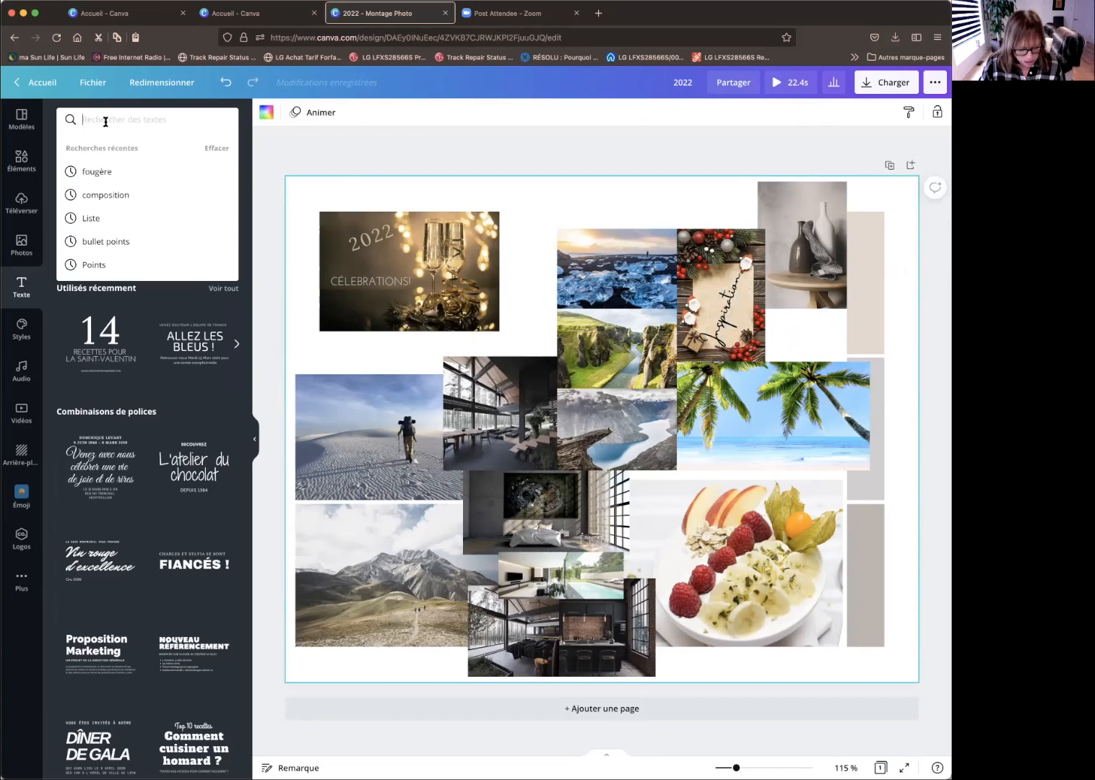
pyautogui.write('cheque abondance')
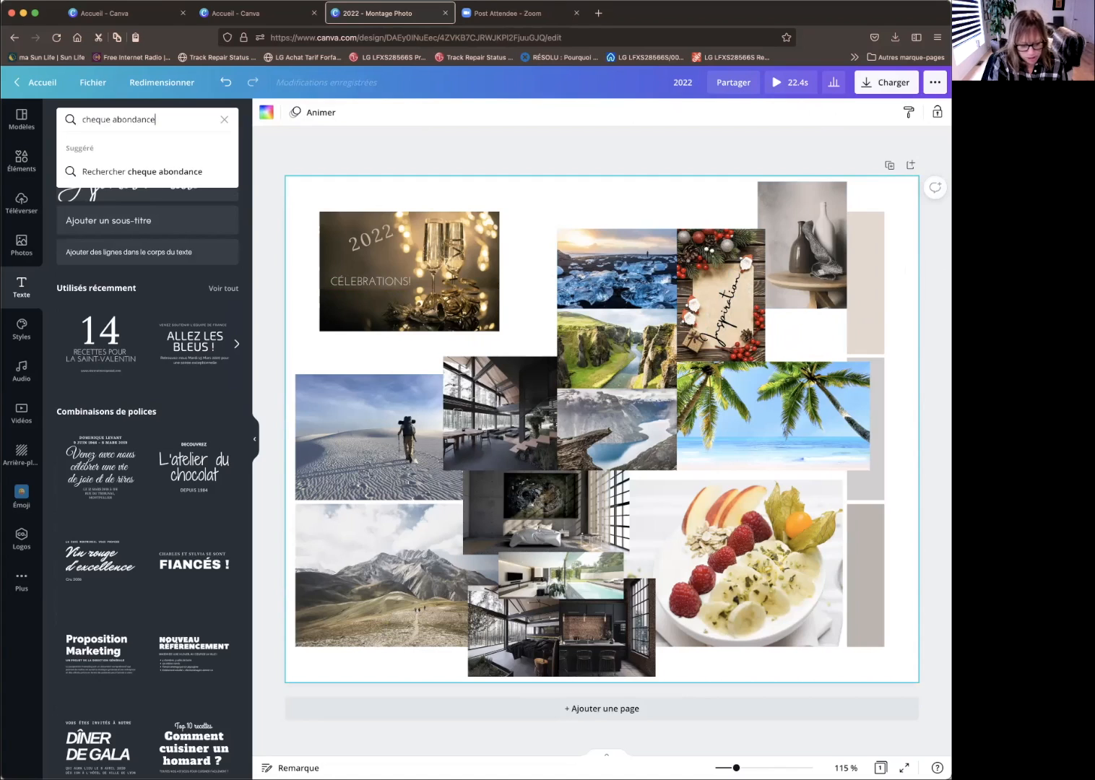
pyautogui.press('Return')
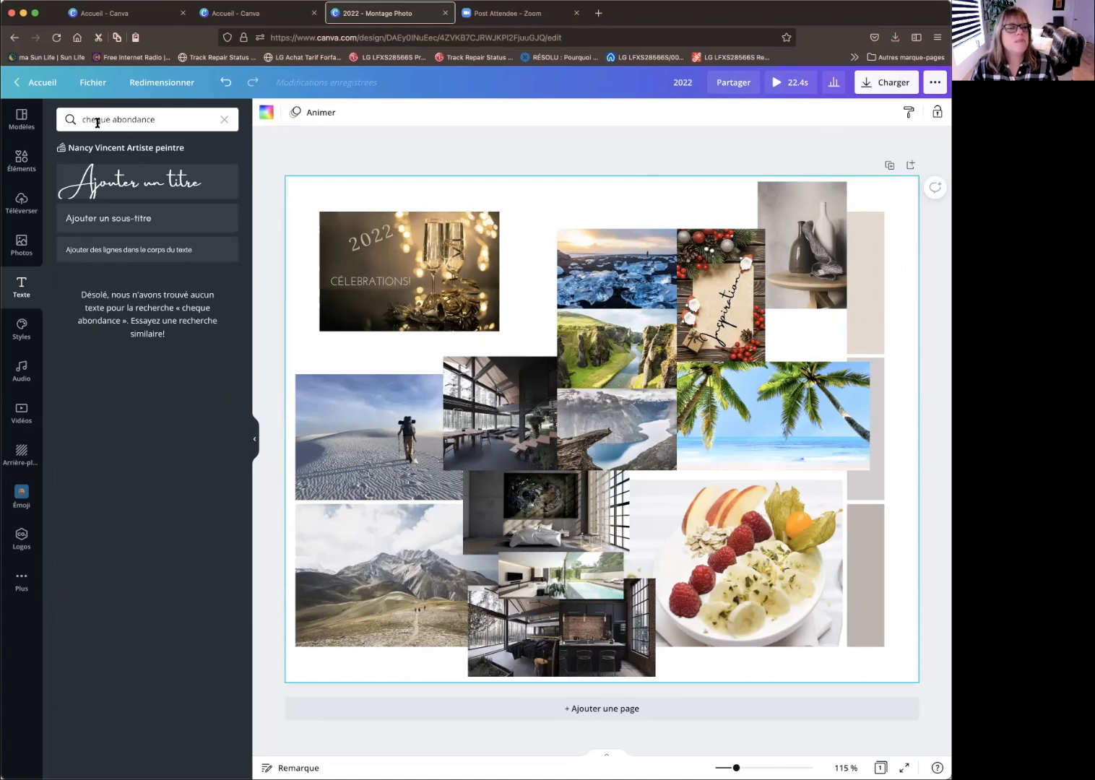
# - Clear the text search and search the photo library for "chèque abondance"
pyautogui.click(226, 121)
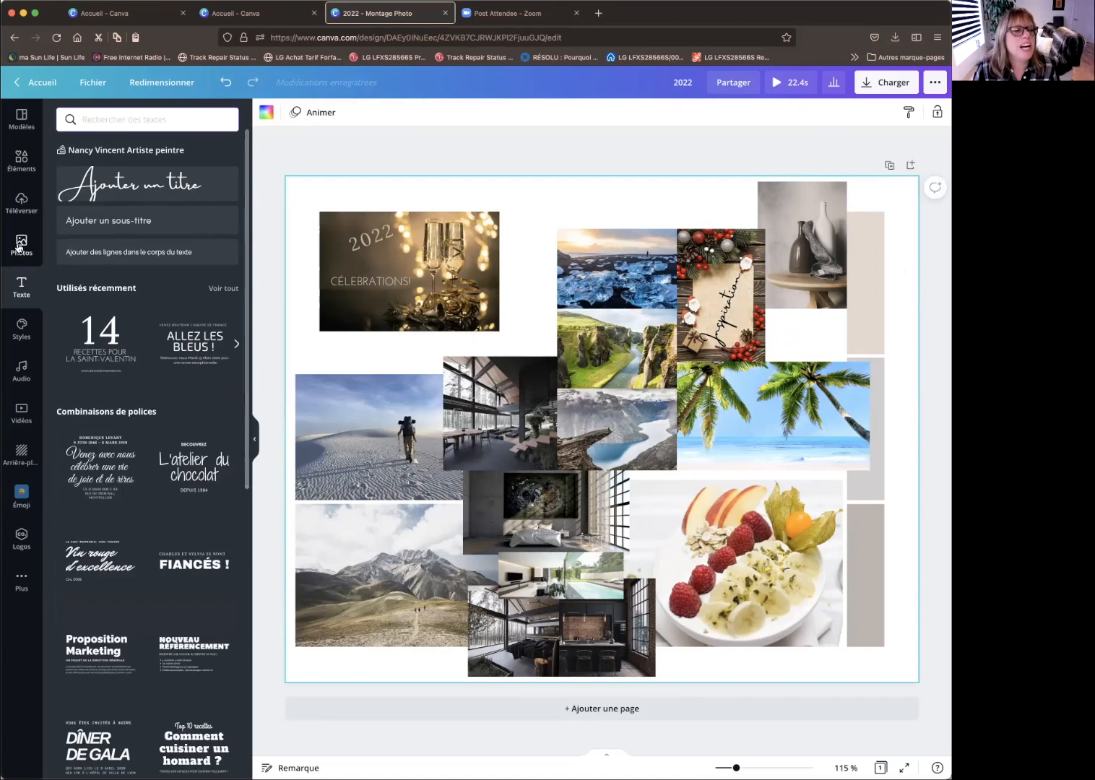
pyautogui.click(22, 245)
pyautogui.click(110, 117)
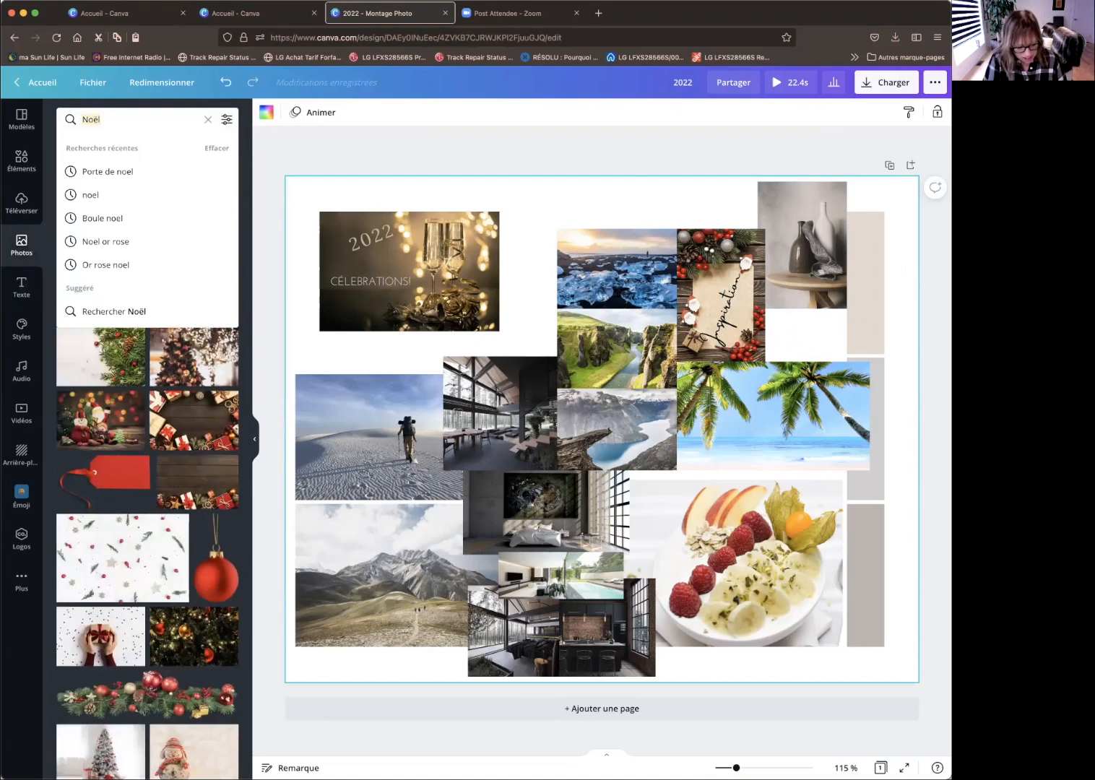
pyautogui.write('chèque abondan')
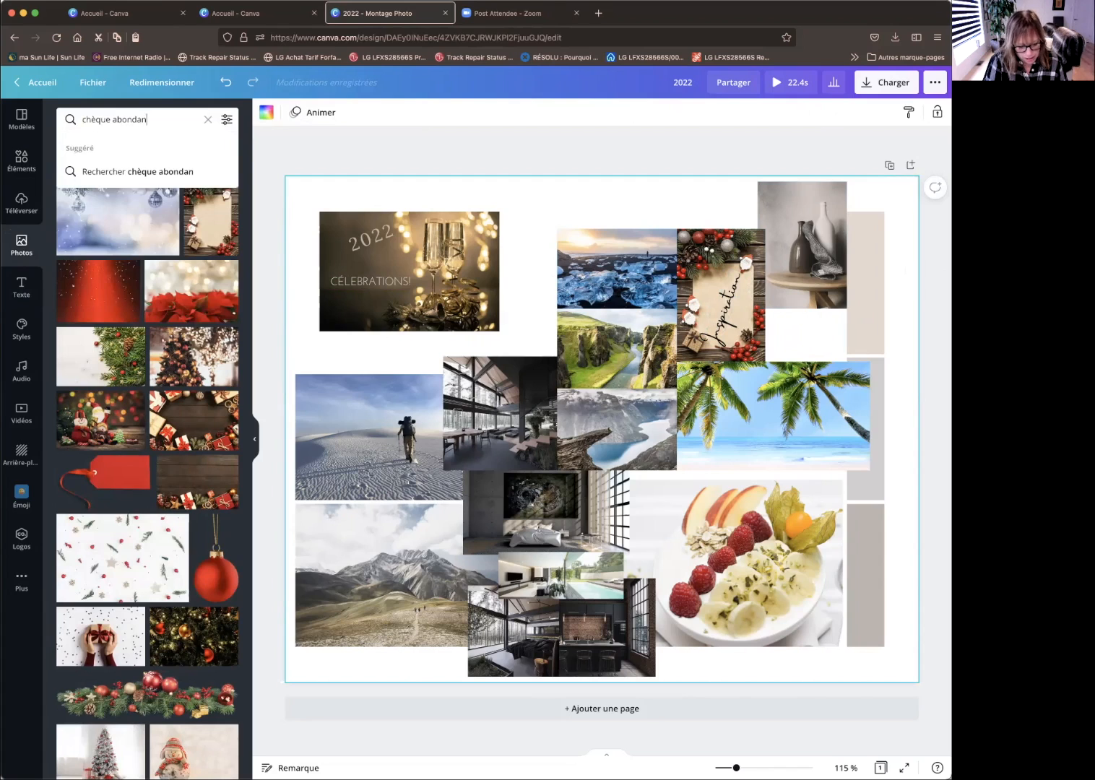
pyautogui.press('Return')
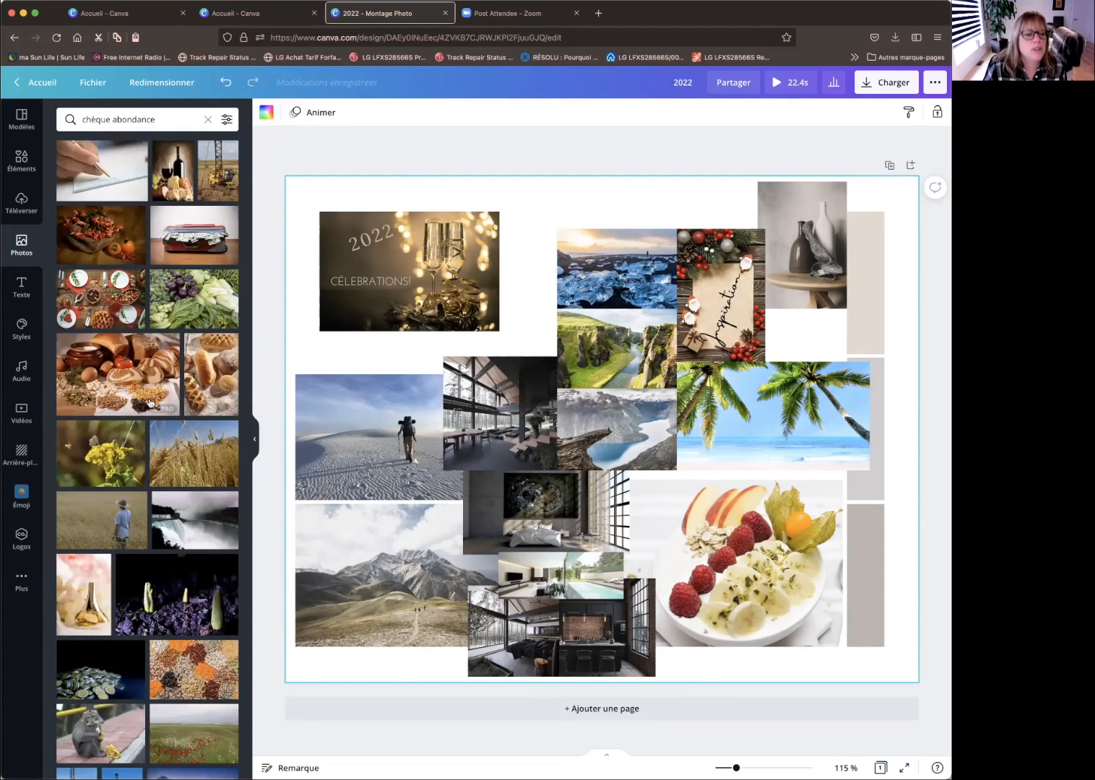
# - Examine the "chèque abondance" photo results for an image that expresses abundance
pyautogui.scroll(-6, 151, 402)
pyautogui.scroll(-5, 151, 402)
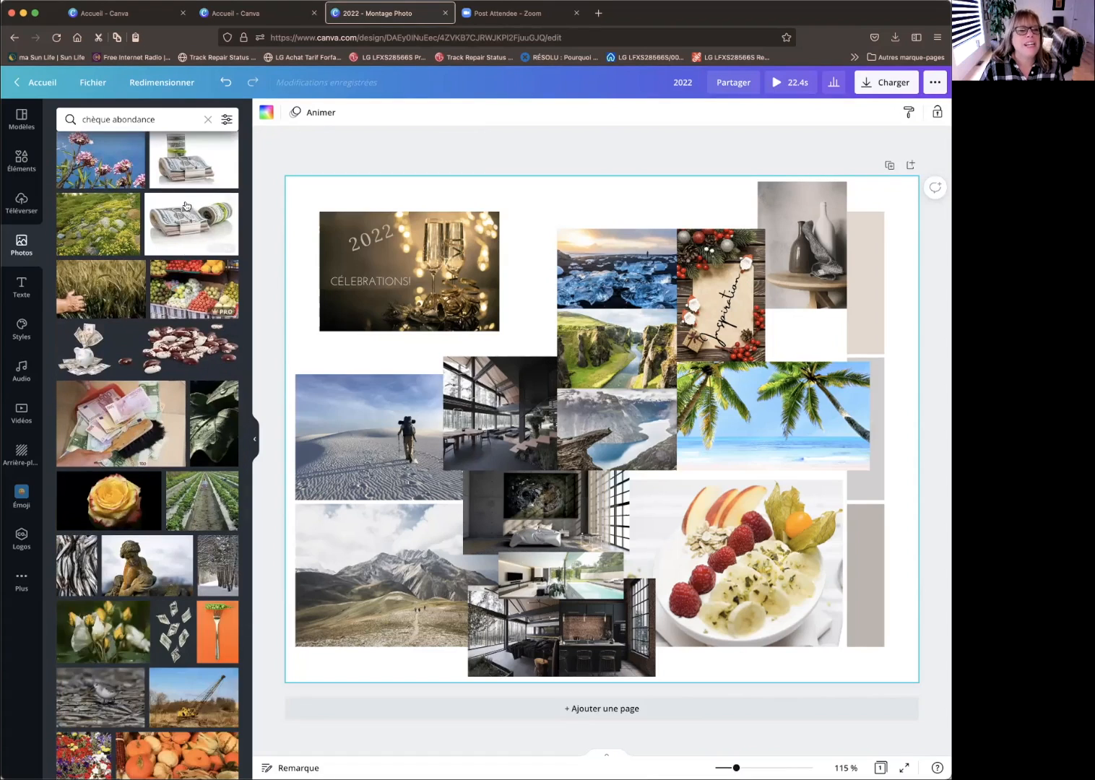
pyautogui.scroll(-5, 174, 346)
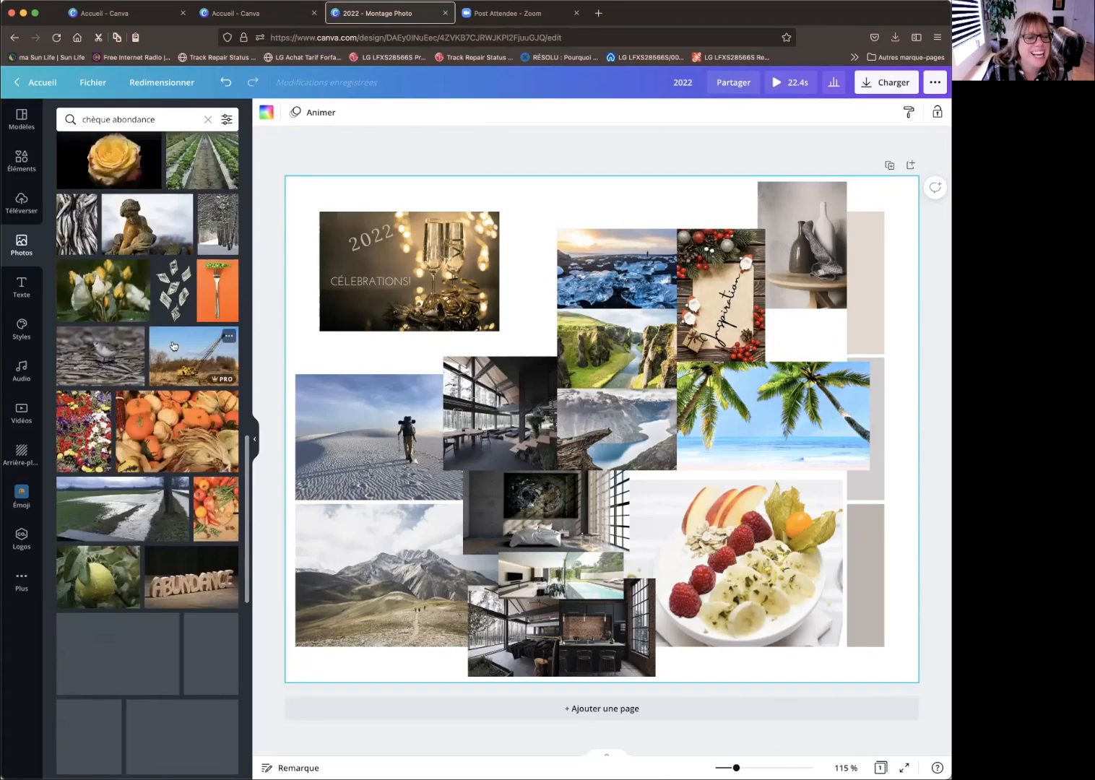
pyautogui.scroll(-4, 173, 346)
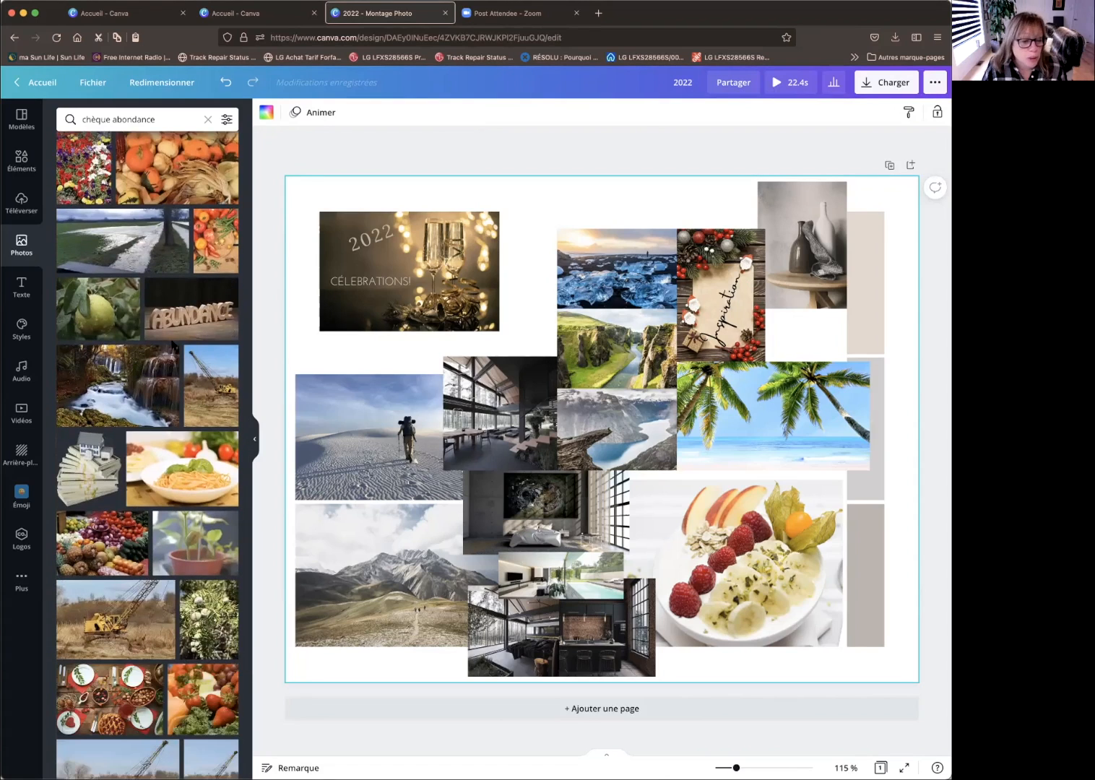
pyautogui.scroll(-8, 155, 342)
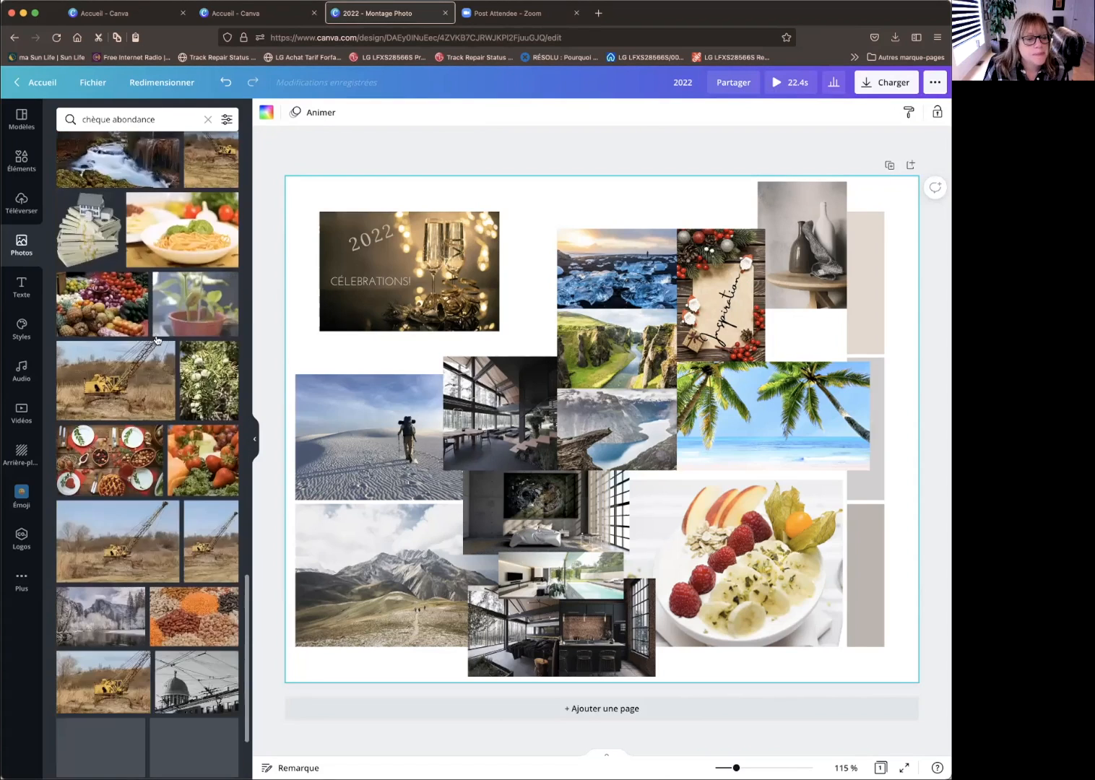
pyautogui.scroll(-10, 156, 336)
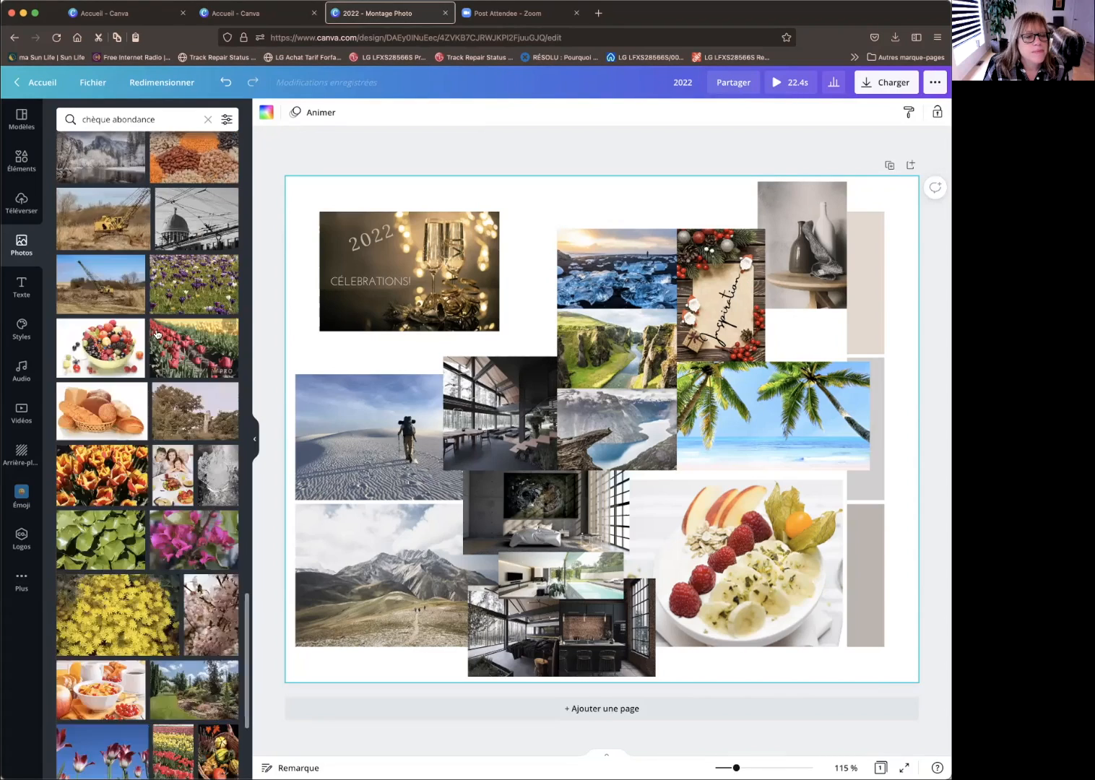
pyautogui.scroll(-12, 157, 333)
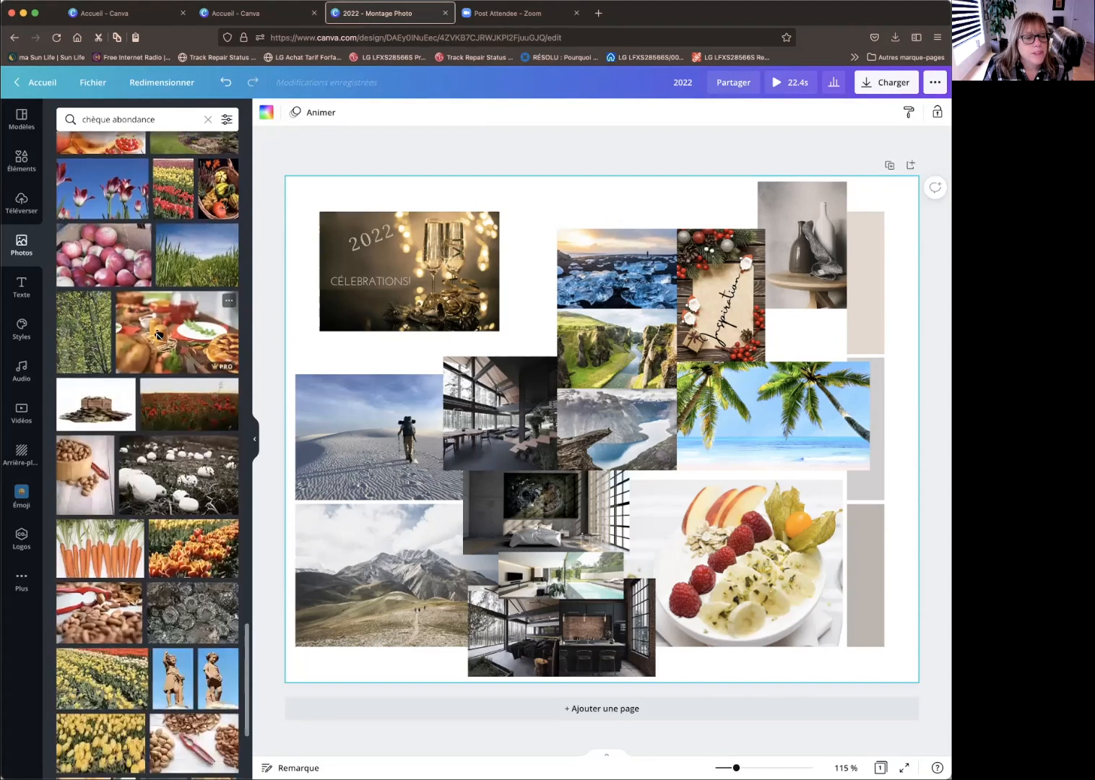
pyautogui.scroll(-3, 157, 334)
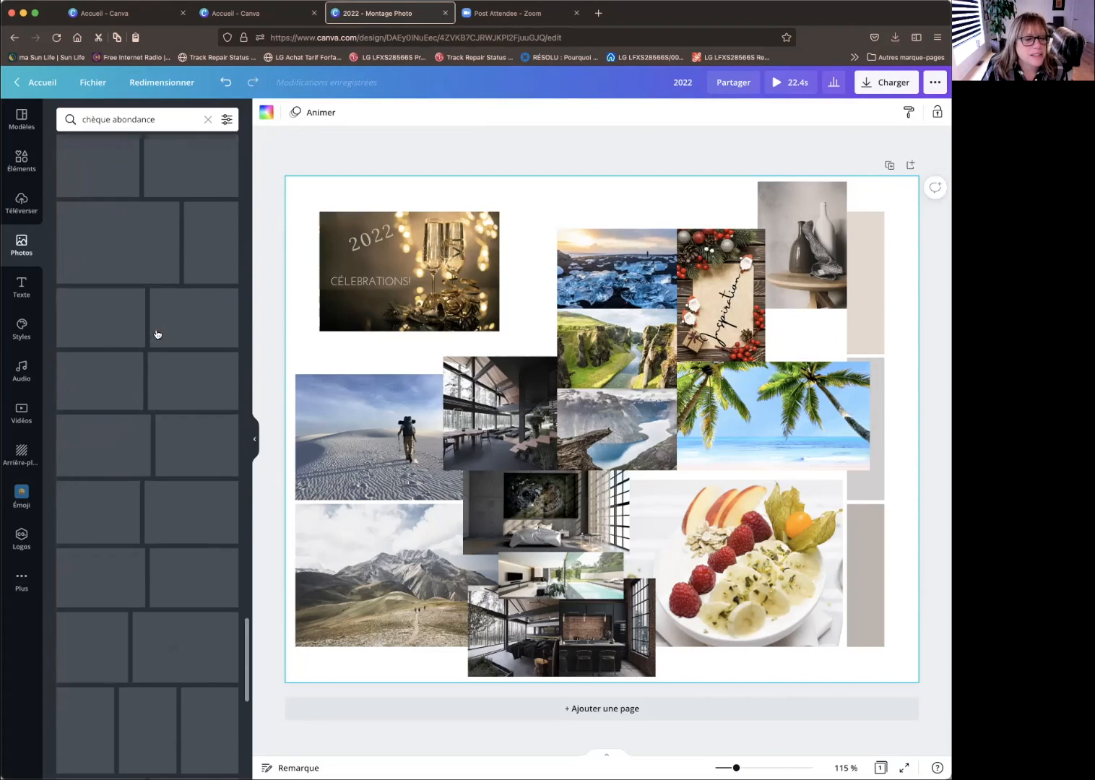
pyautogui.scroll(-10, 156, 334)
pyautogui.scroll(7, 156, 334)
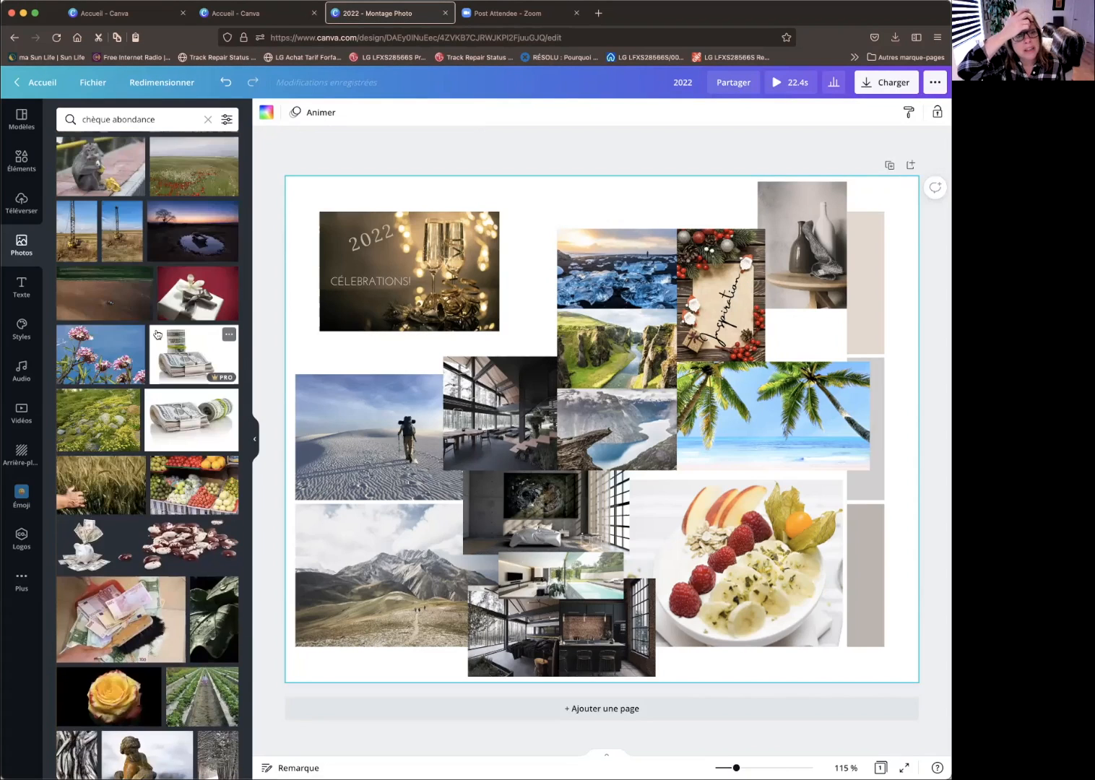
pyautogui.scroll(5, 157, 334)
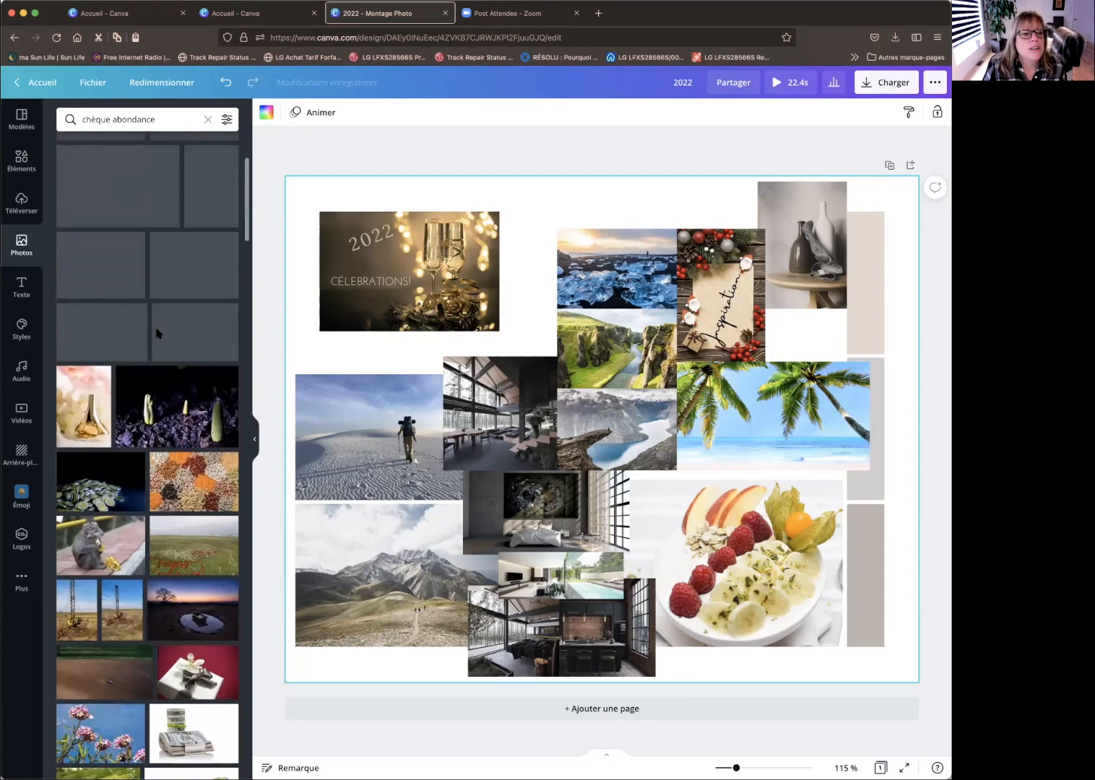
pyautogui.scroll(3, 156, 333)
pyautogui.scroll(-7, 157, 334)
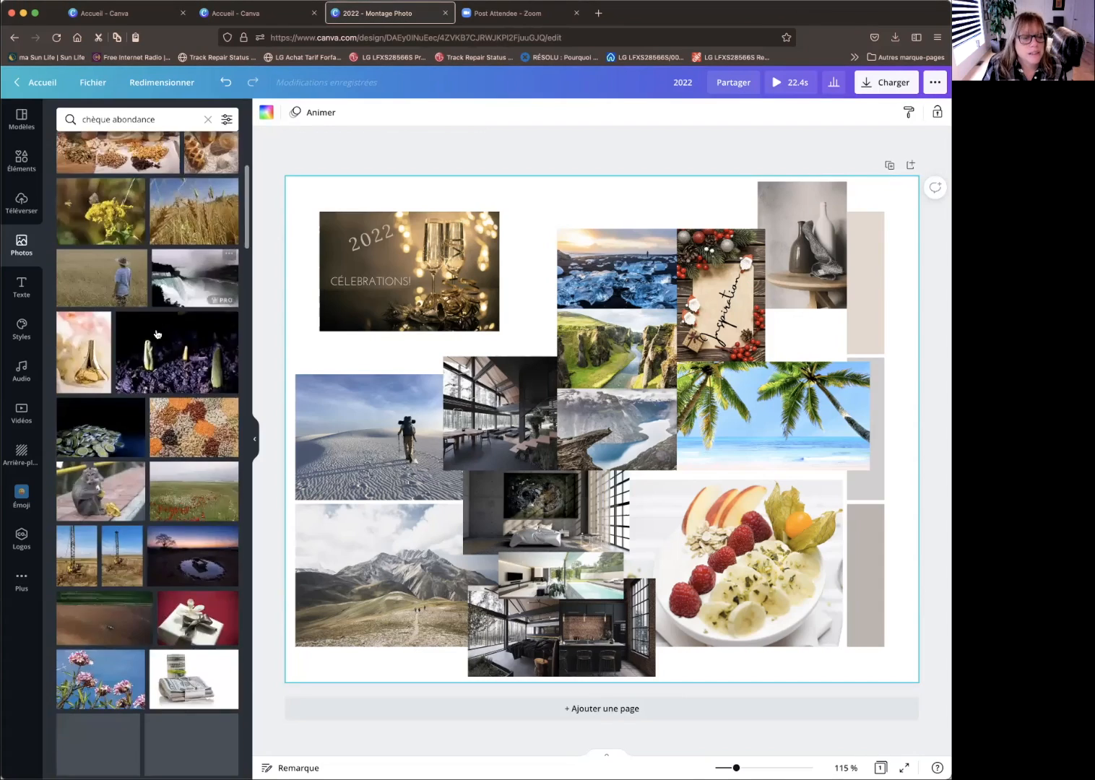
pyautogui.scroll(-10, 157, 333)
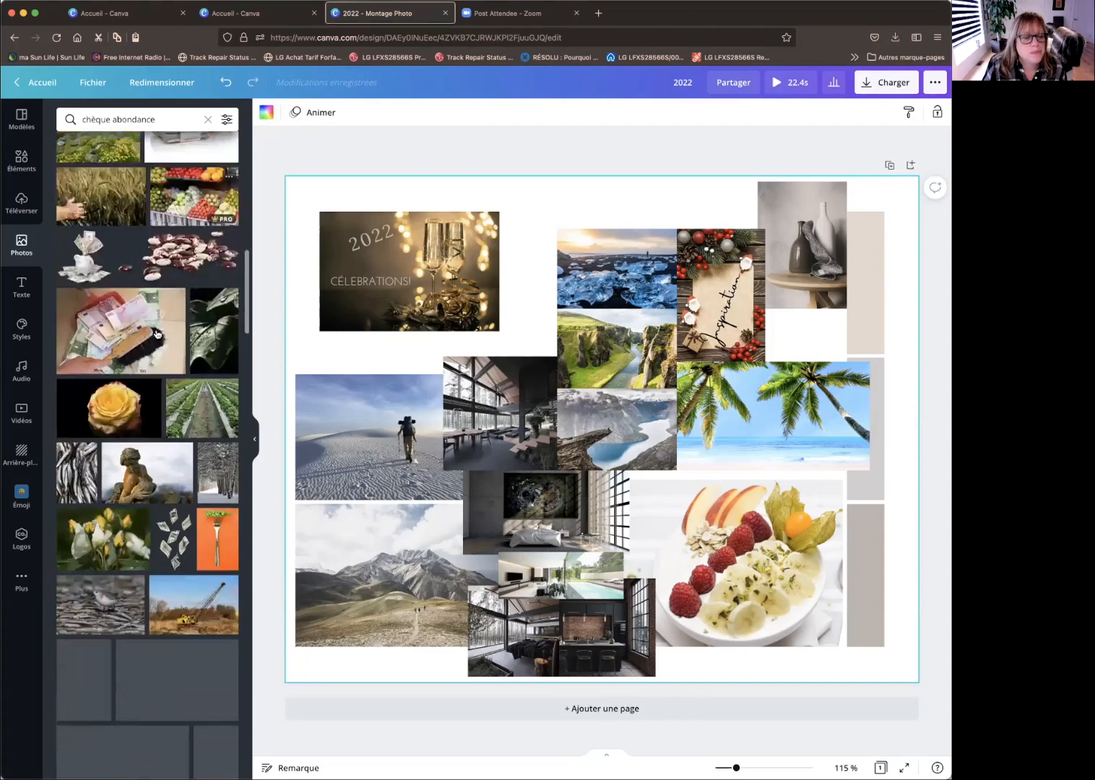
pyautogui.scroll(-2, 157, 334)
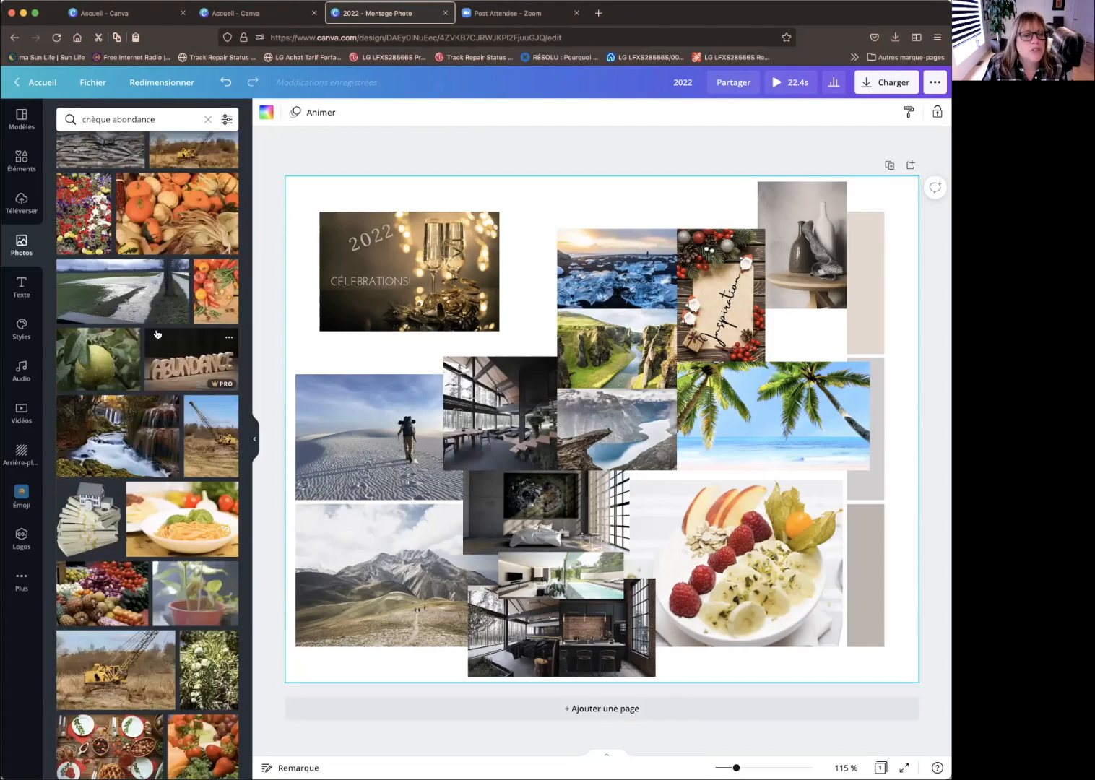
# - Add the photo of wooden "ABUNDANCE" letters, shrink it and place it below the vase photo, just above the palm video
pyautogui.click(180, 361)
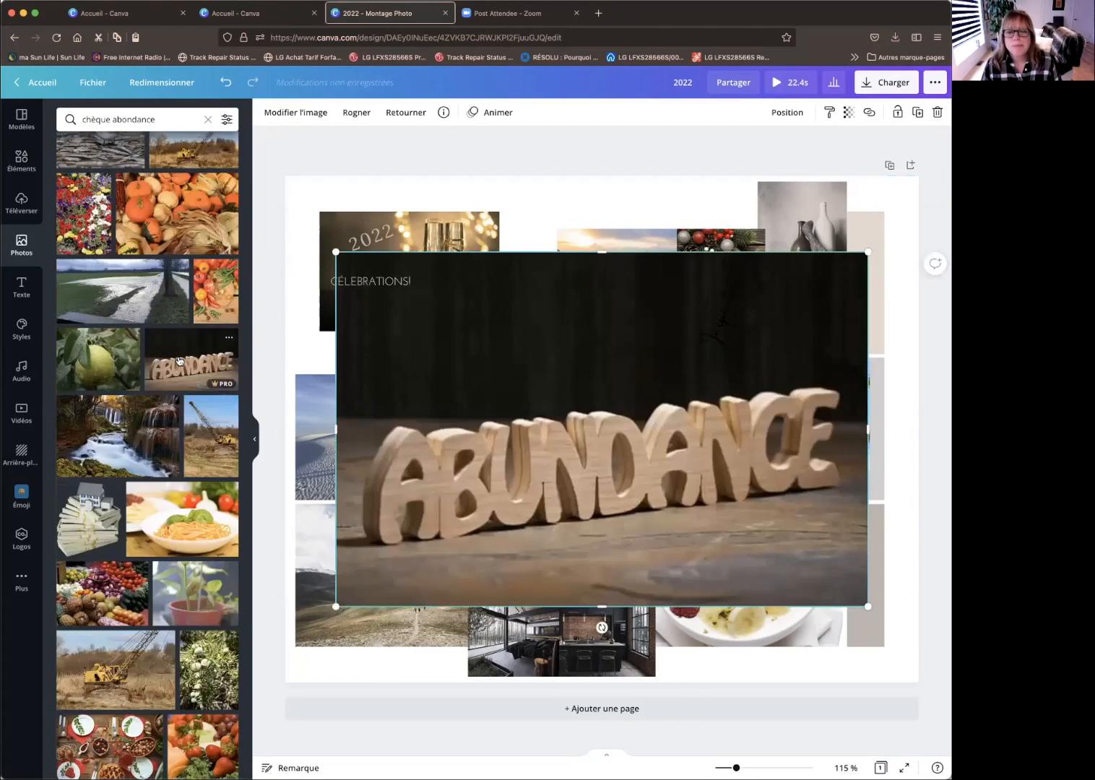
pyautogui.moveTo(869, 251); pyautogui.dragTo(717, 179)
pyautogui.moveTo(660, 236); pyautogui.dragTo(667, 232)
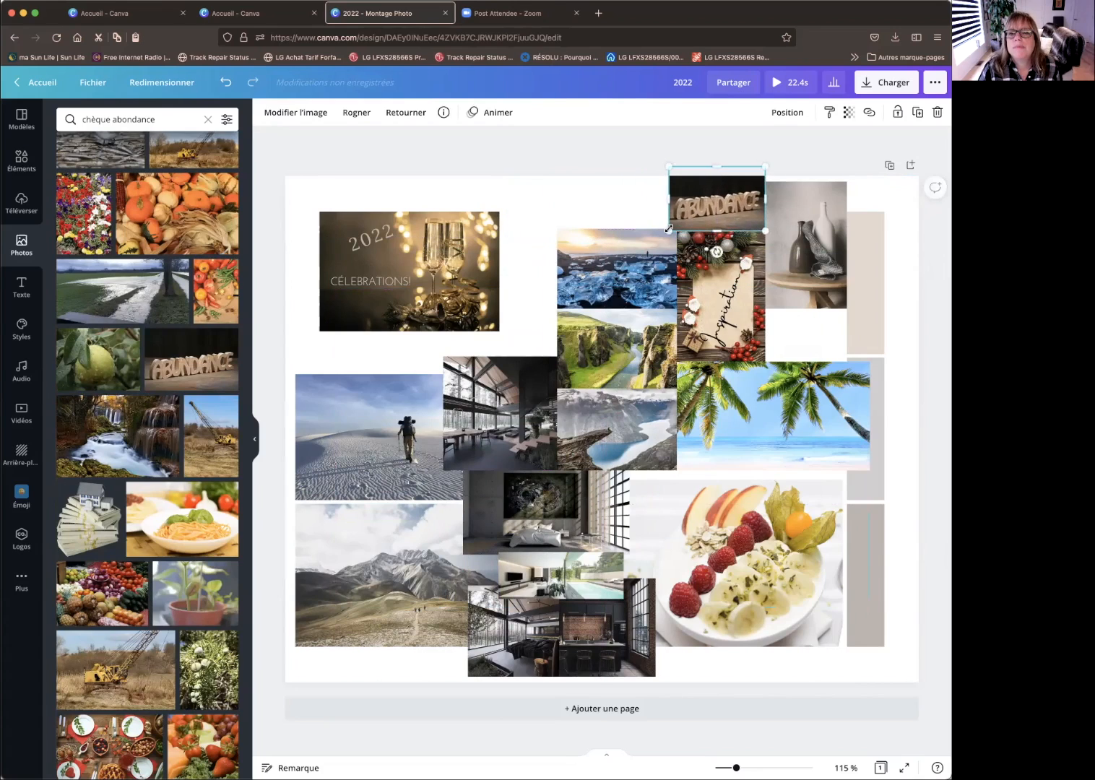
pyautogui.click(625, 214)
pyautogui.moveTo(725, 202); pyautogui.dragTo(811, 327)
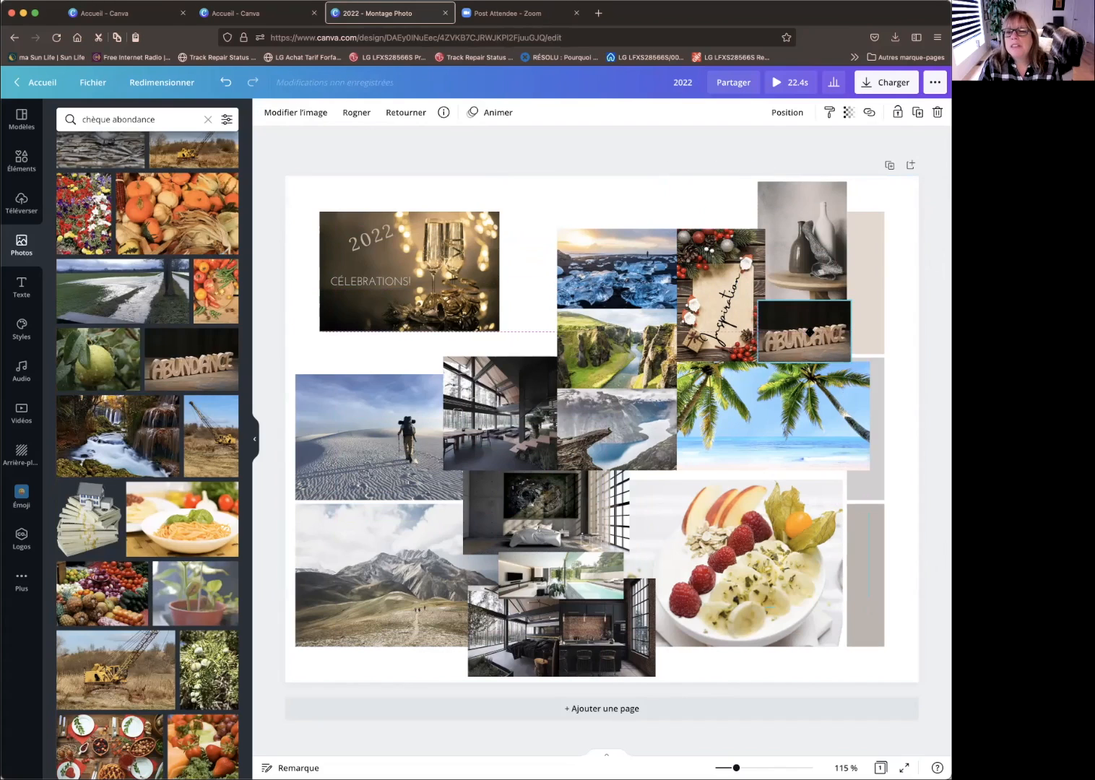
# - Reduce the "ABUNDANCE" photo to the vase photo's width and align it directly beneath that photo
pyautogui.click(650, 187)
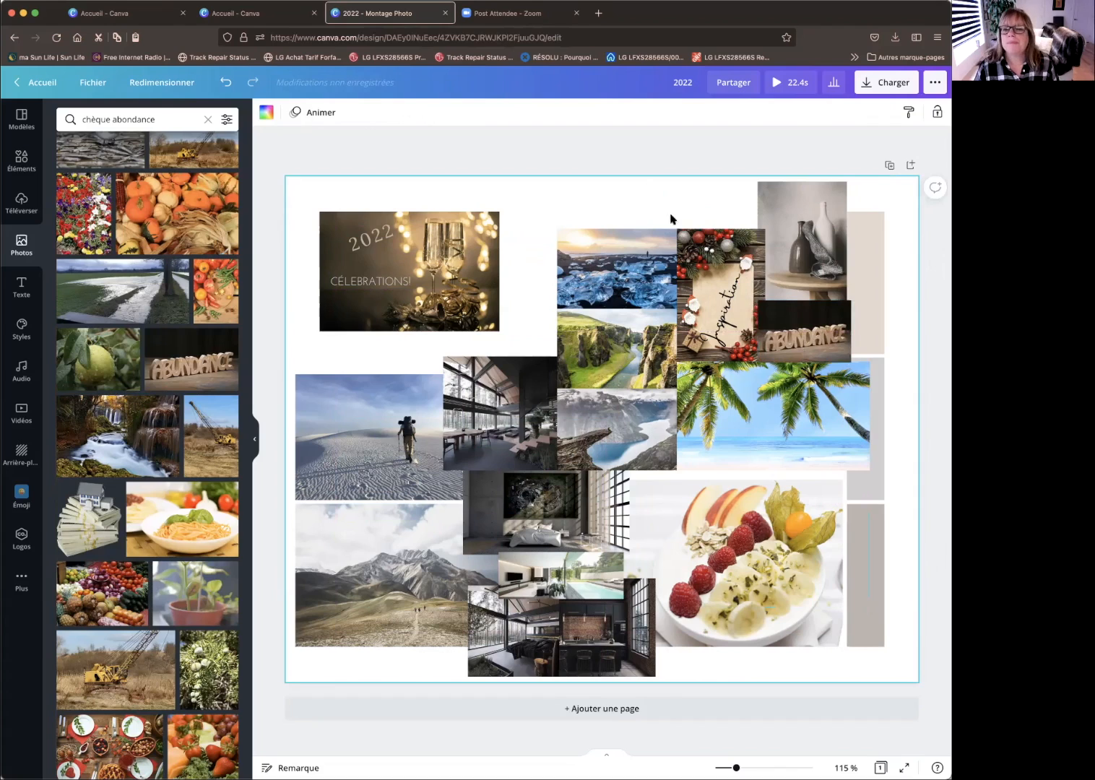
pyautogui.click(799, 319)
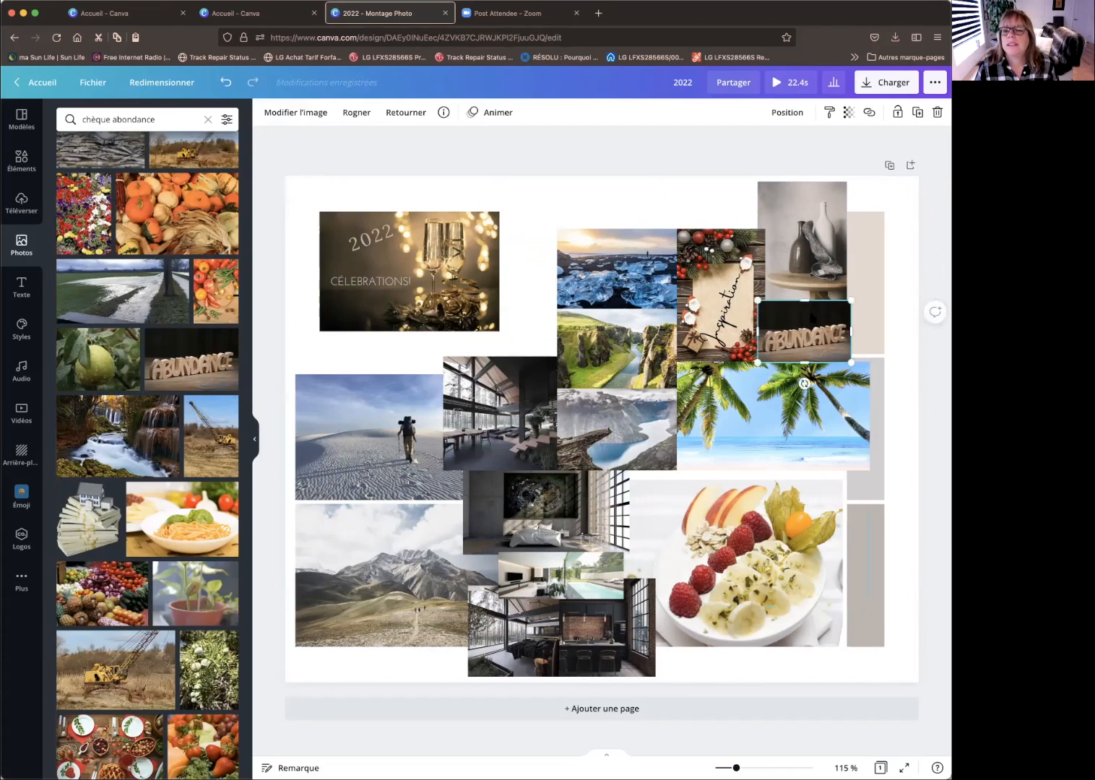
pyautogui.moveTo(762, 360); pyautogui.dragTo(803, 328)
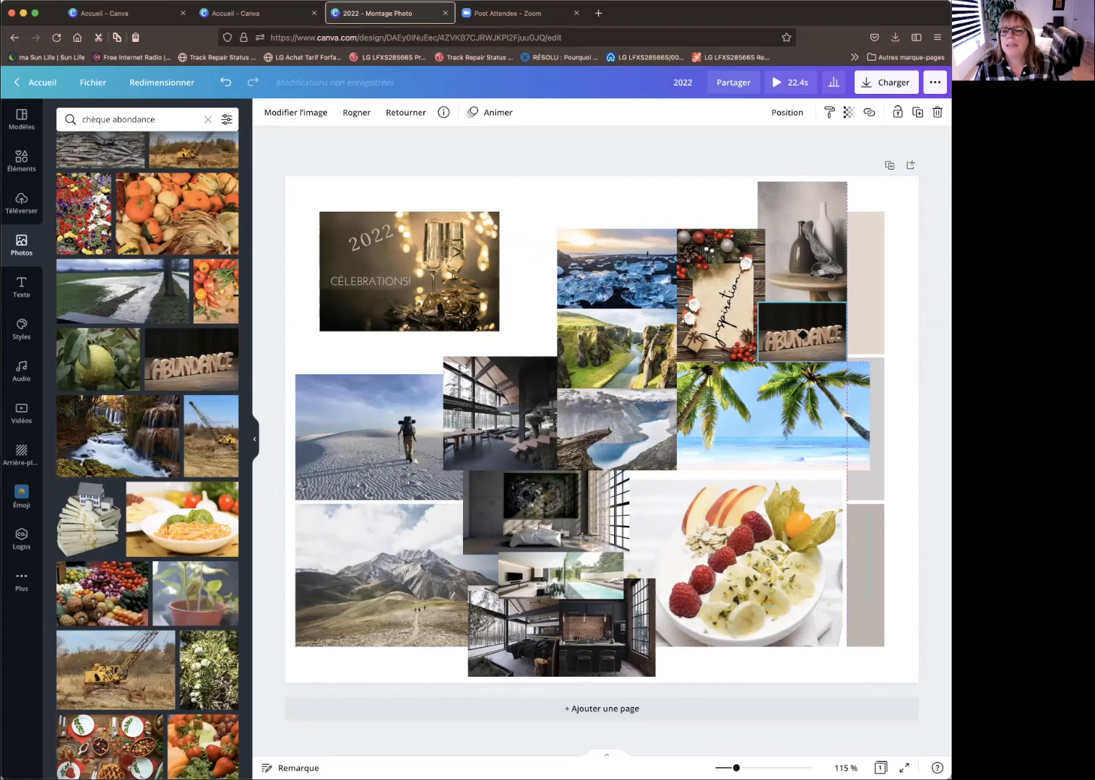
pyautogui.click(697, 147)
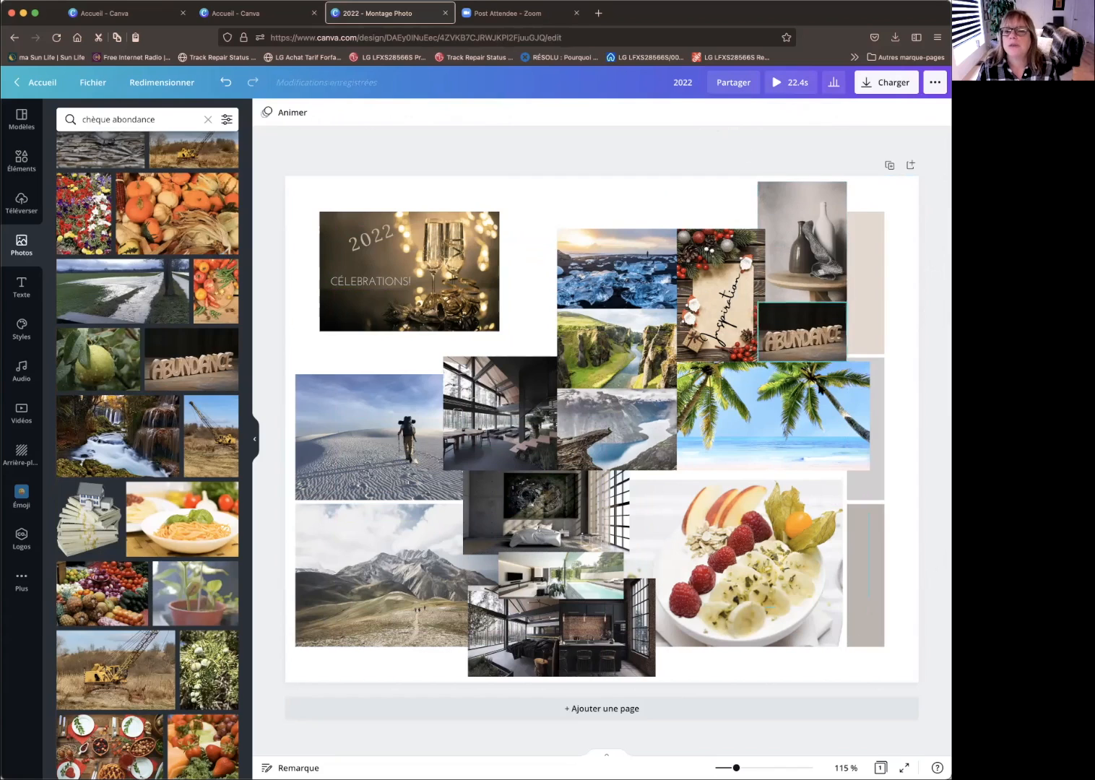
# - Send the "ABUNDANCE" photo backward so it sits behind the edge of the Christmas parchment photo
pyautogui.click(802, 332)
pyautogui.click(787, 112)
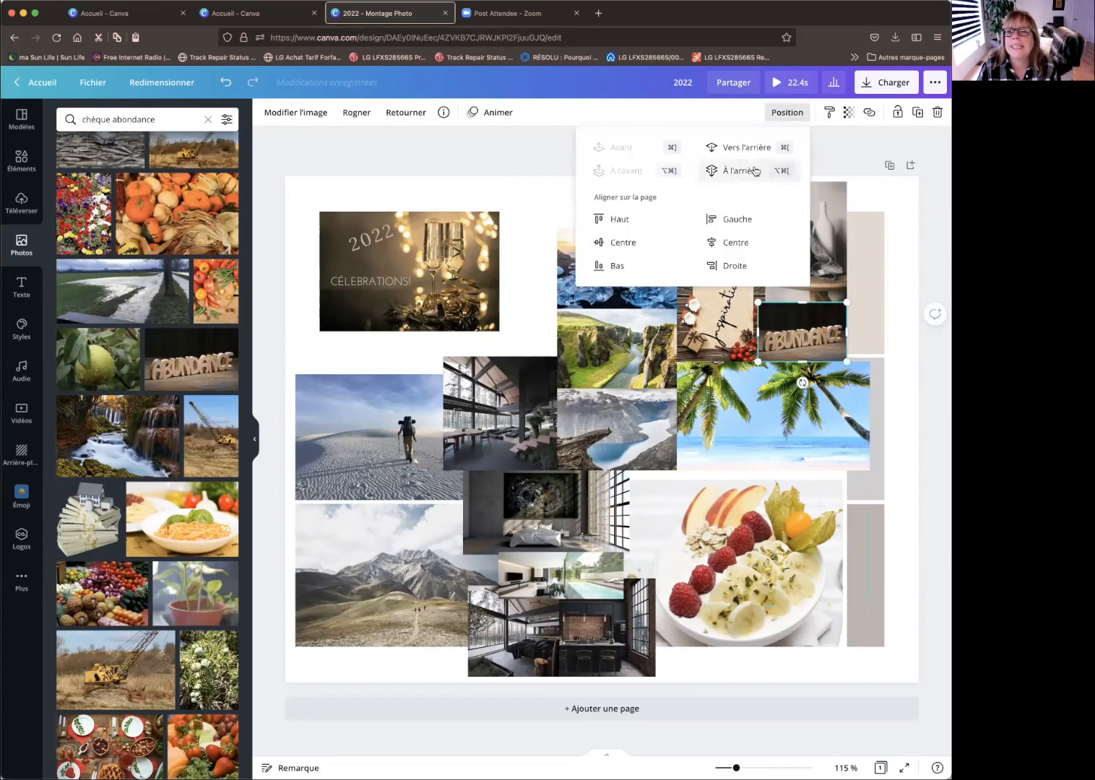
pyautogui.click(742, 148)
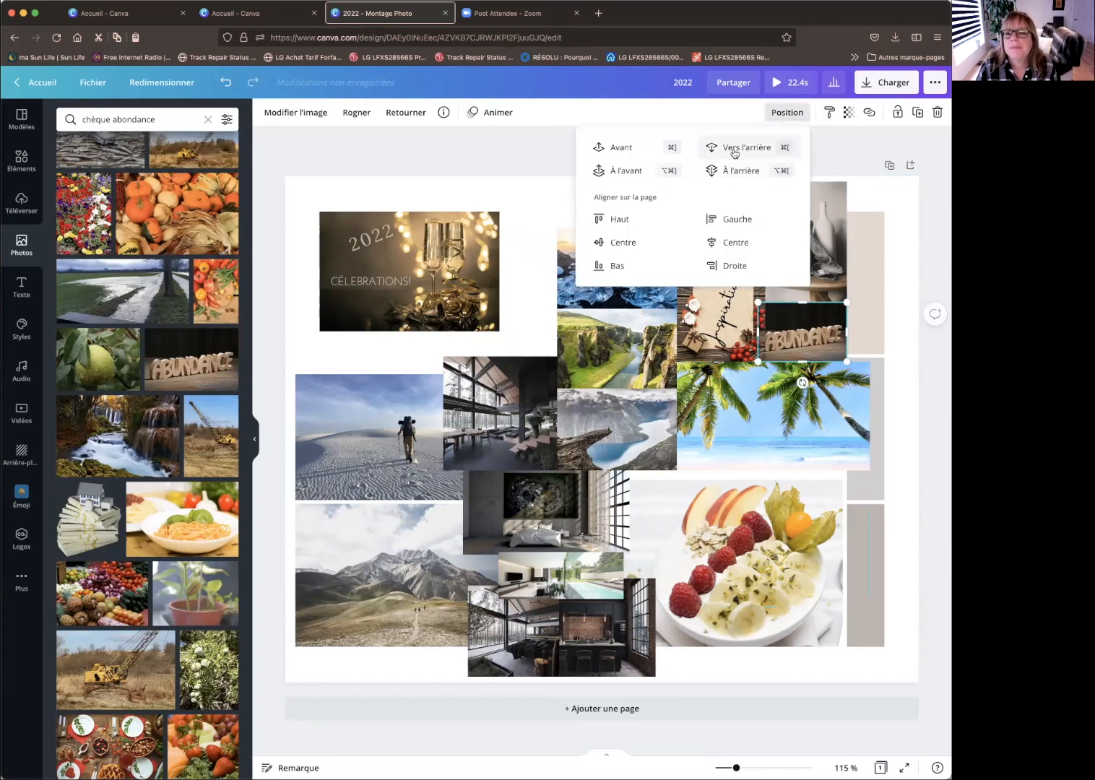
pyautogui.click(499, 145)
pyautogui.click(649, 205)
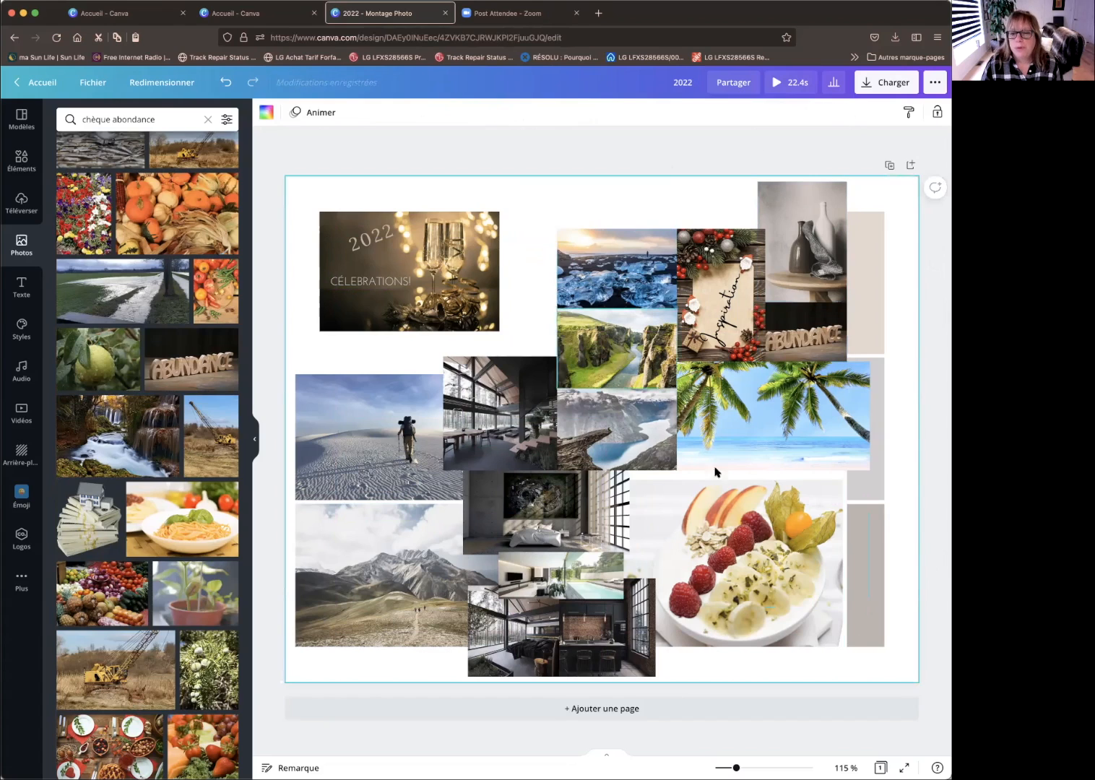
# - Enlarge the fruit bowl photo slightly to close the gap below the palm video
pyautogui.click(792, 508)
pyautogui.moveTo(846, 473); pyautogui.dragTo(850, 469)
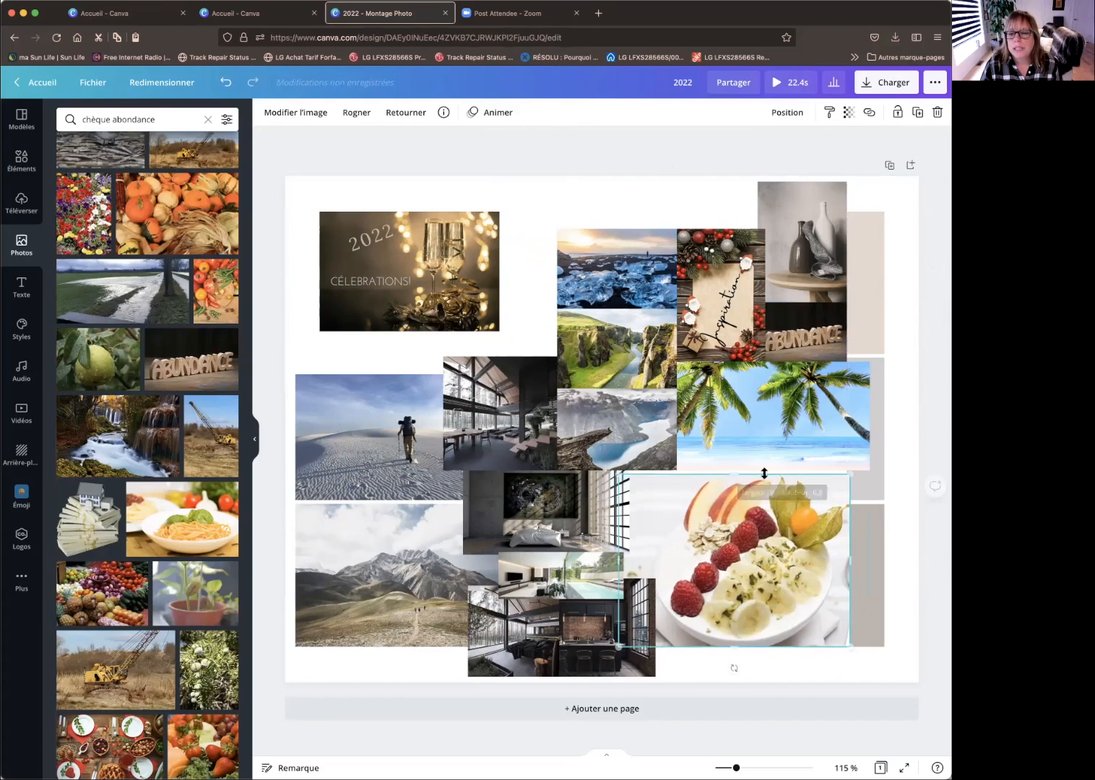
pyautogui.click(640, 202)
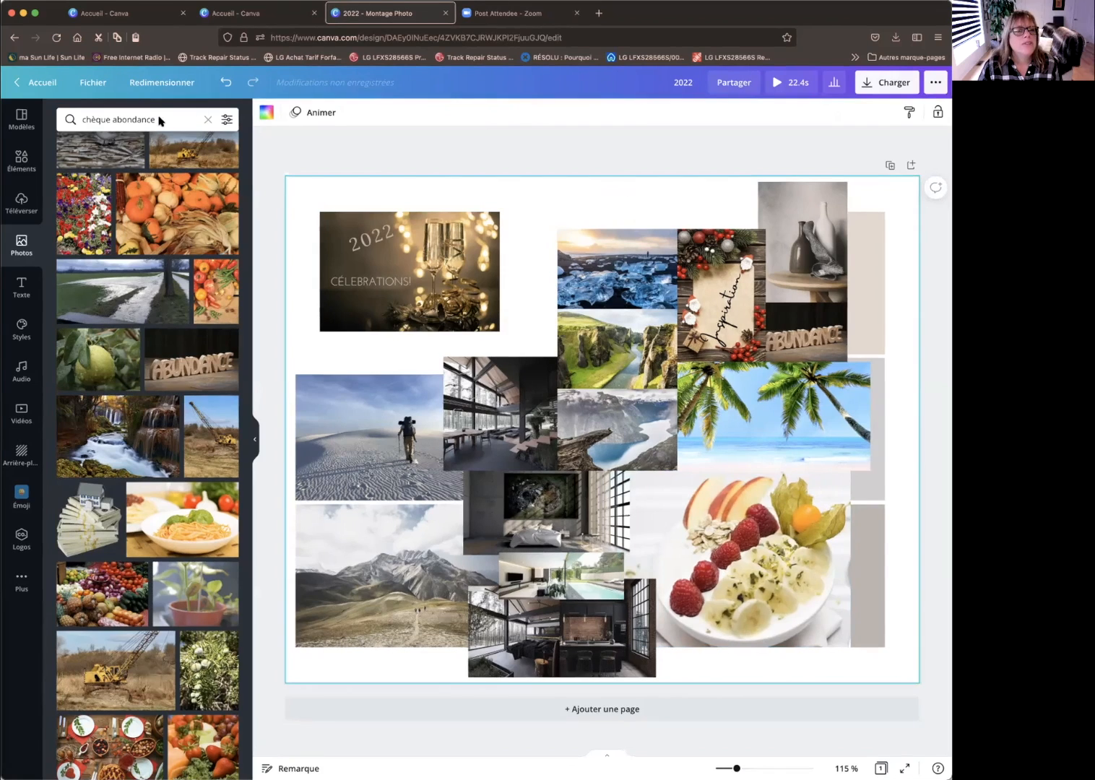
# - Browse the illustration categories in the elements library and open the full "Créer pour une bonne cause" collection
pyautogui.click(21, 159)
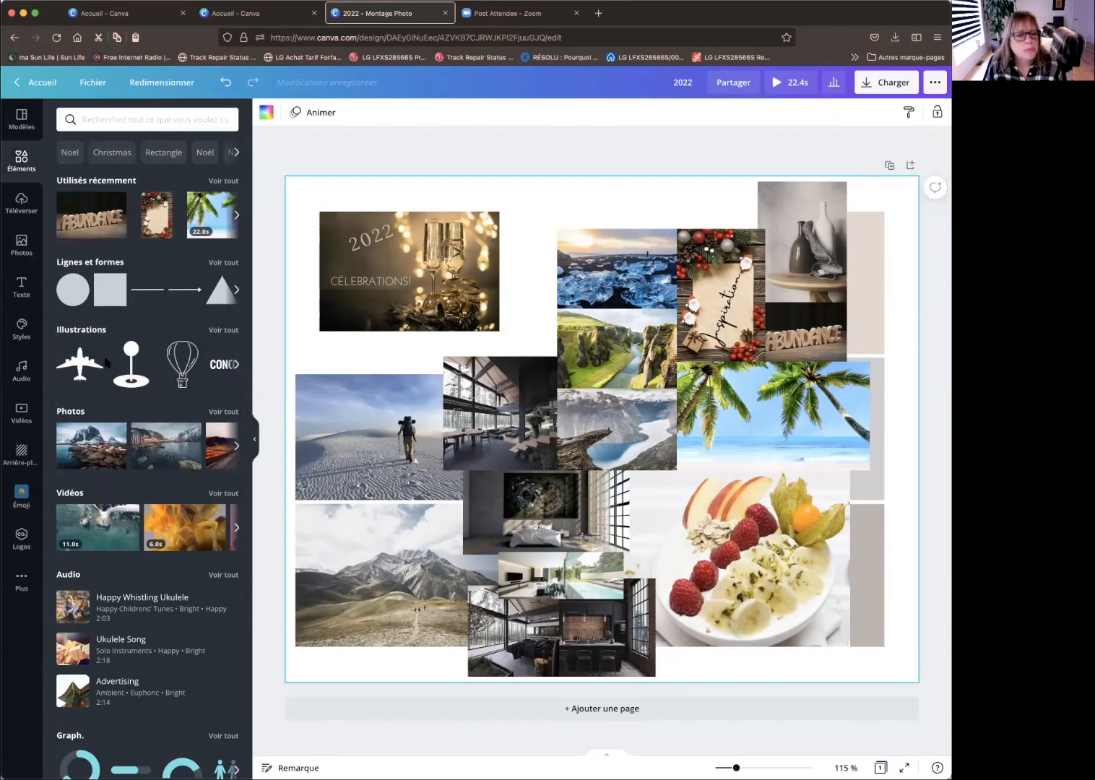
pyautogui.click(234, 330)
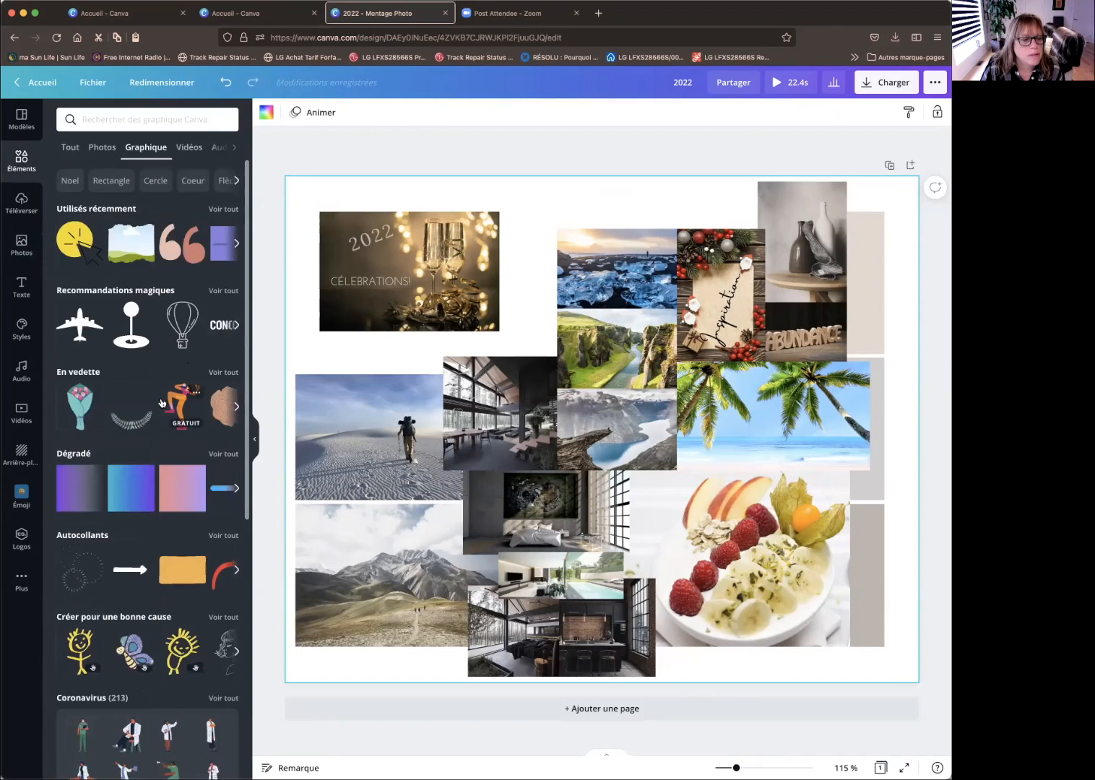
pyautogui.scroll(-5, 163, 393)
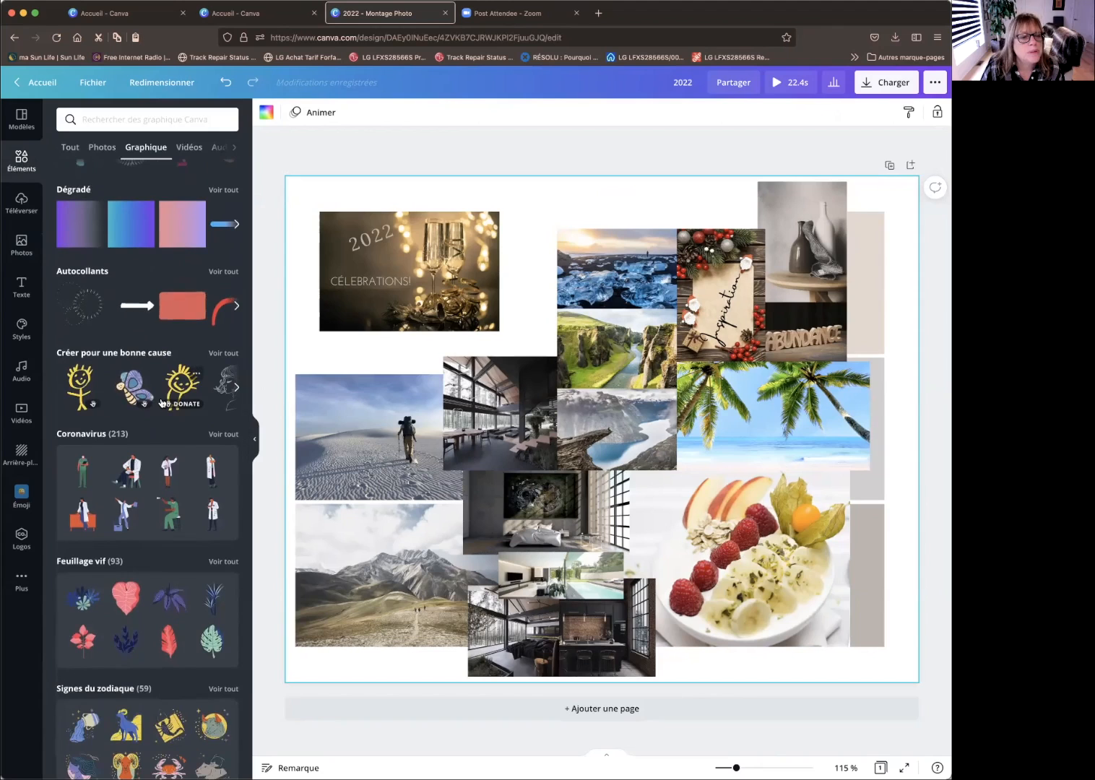
pyautogui.scroll(-1, 164, 402)
pyautogui.scroll(1, 160, 401)
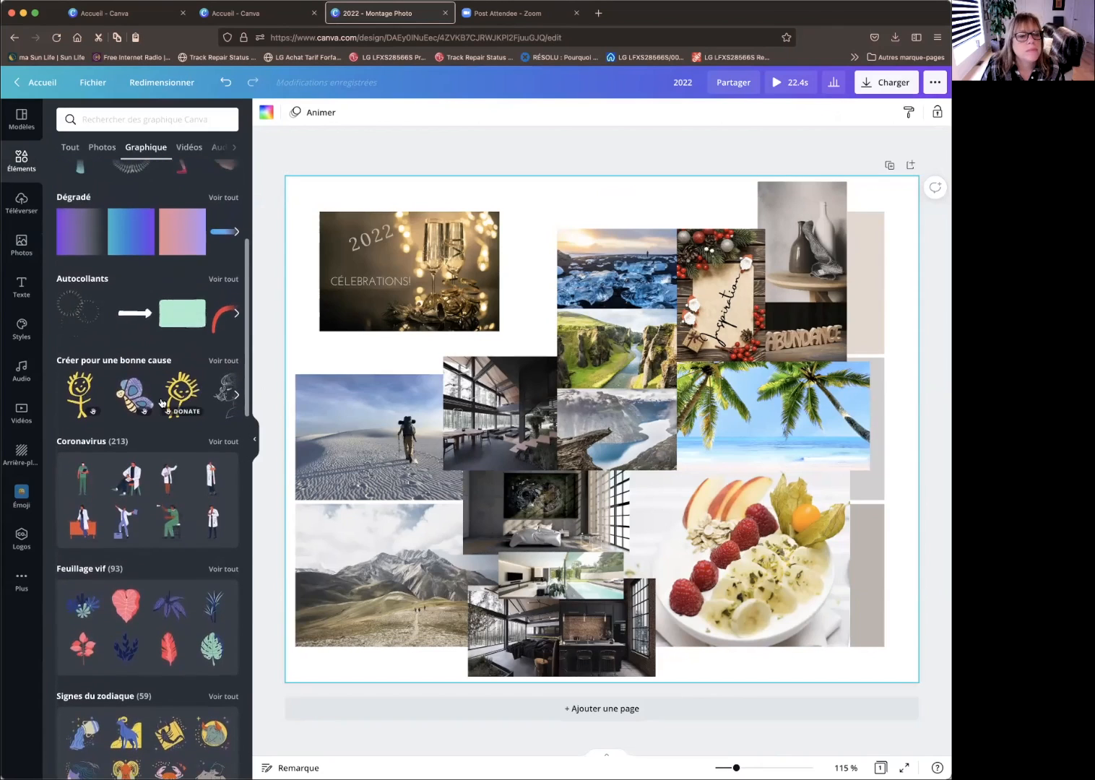
pyautogui.click(227, 360)
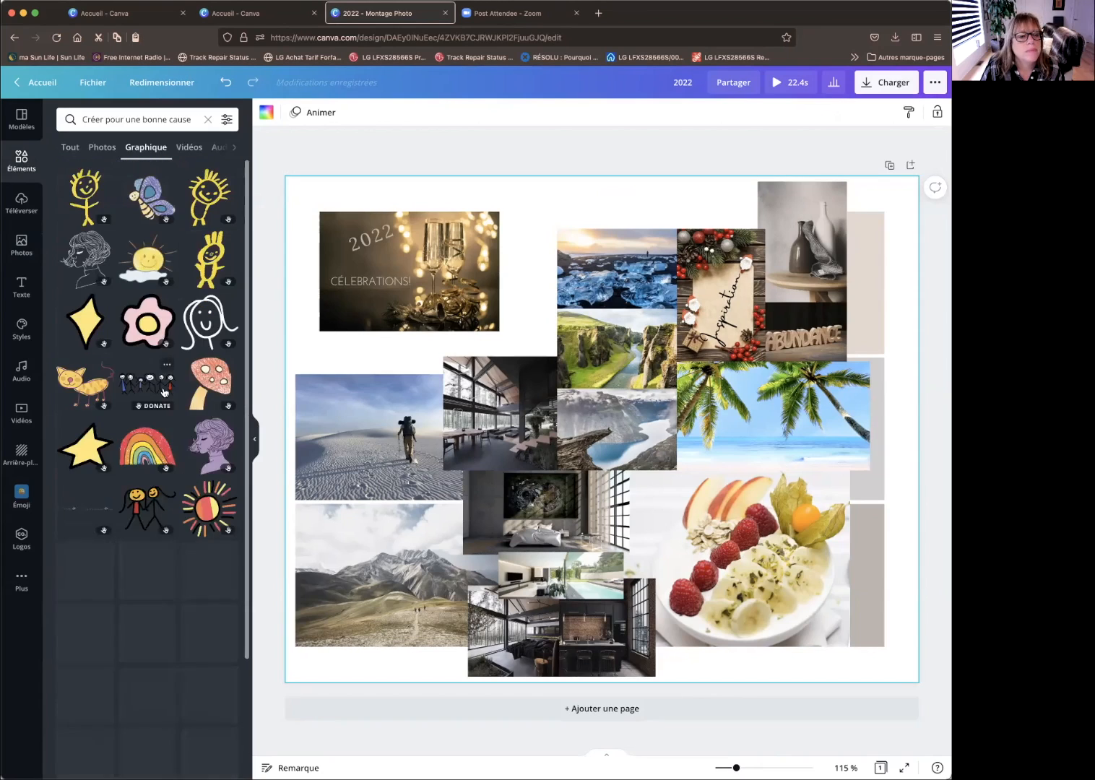
# - Look through the "Créer pour une bonne cause" graphics for an illustration suited to the mood board
pyautogui.scroll(-2, 163, 392)
pyautogui.scroll(-2, 163, 393)
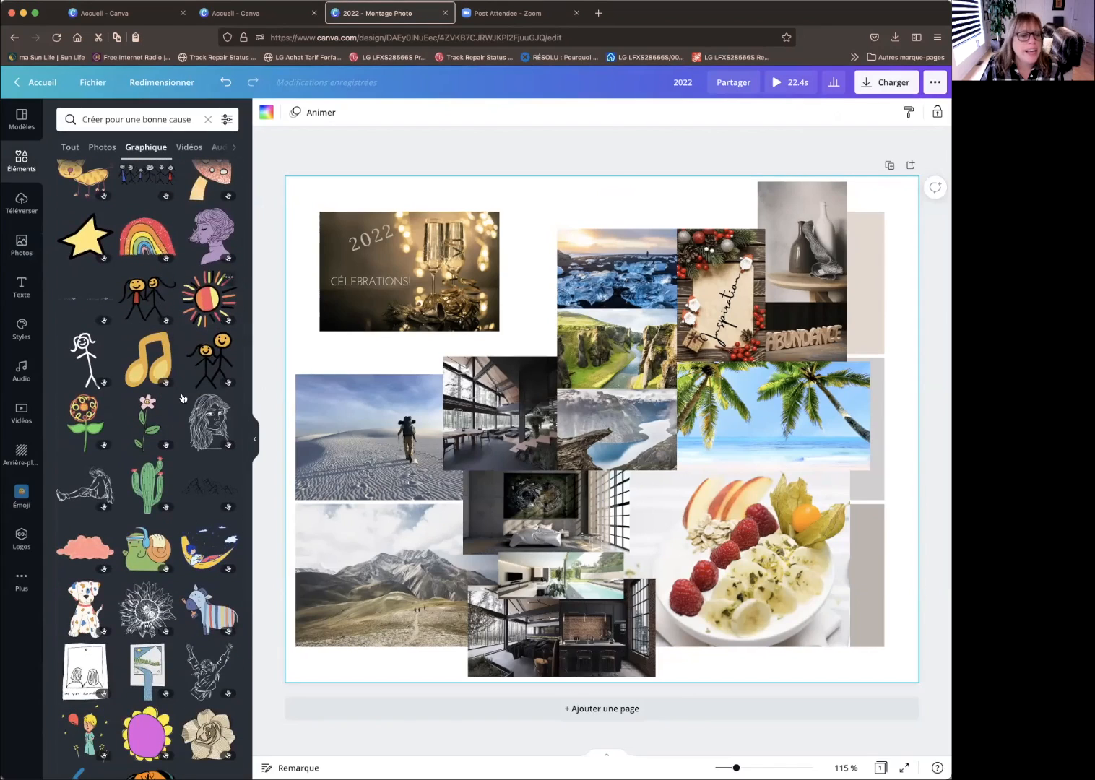
pyautogui.scroll(-5, 182, 398)
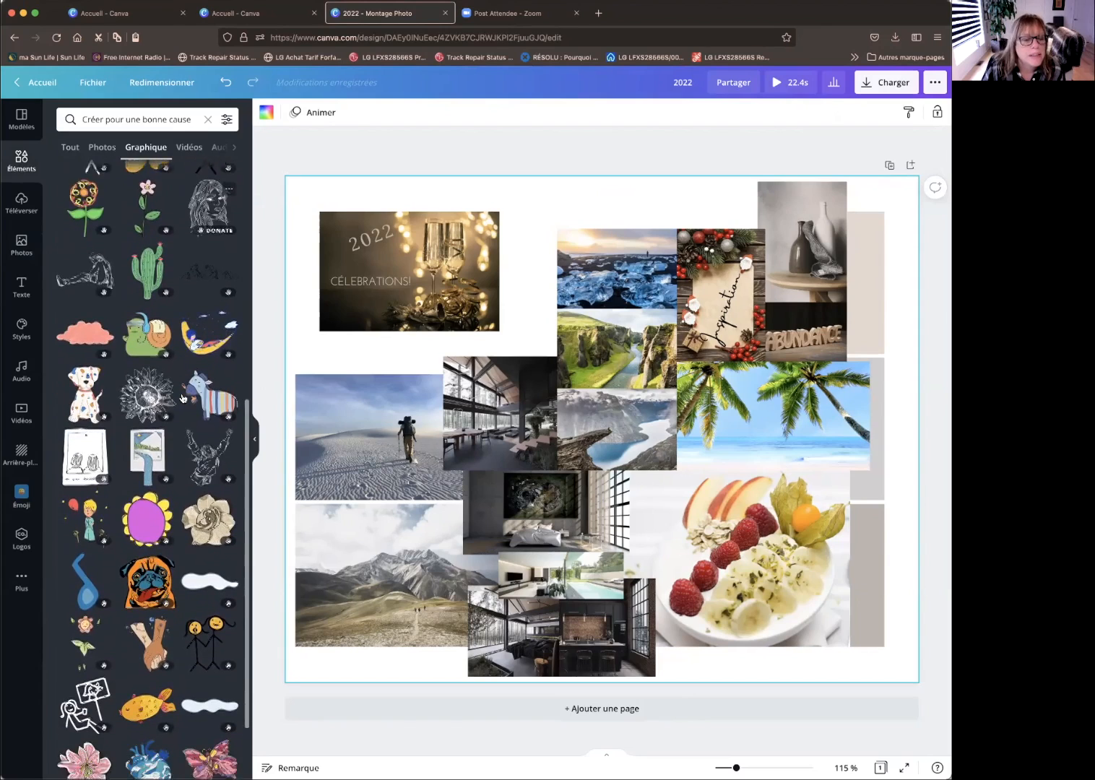
pyautogui.scroll(-1, 183, 398)
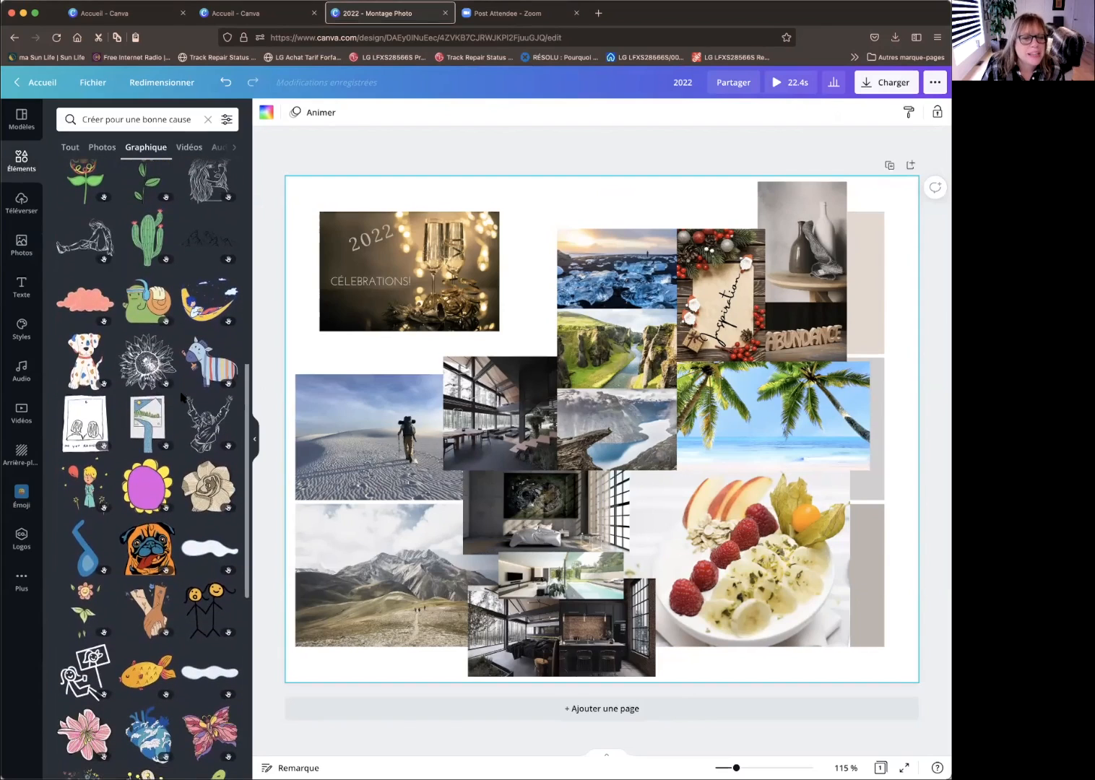
pyautogui.scroll(-5, 183, 398)
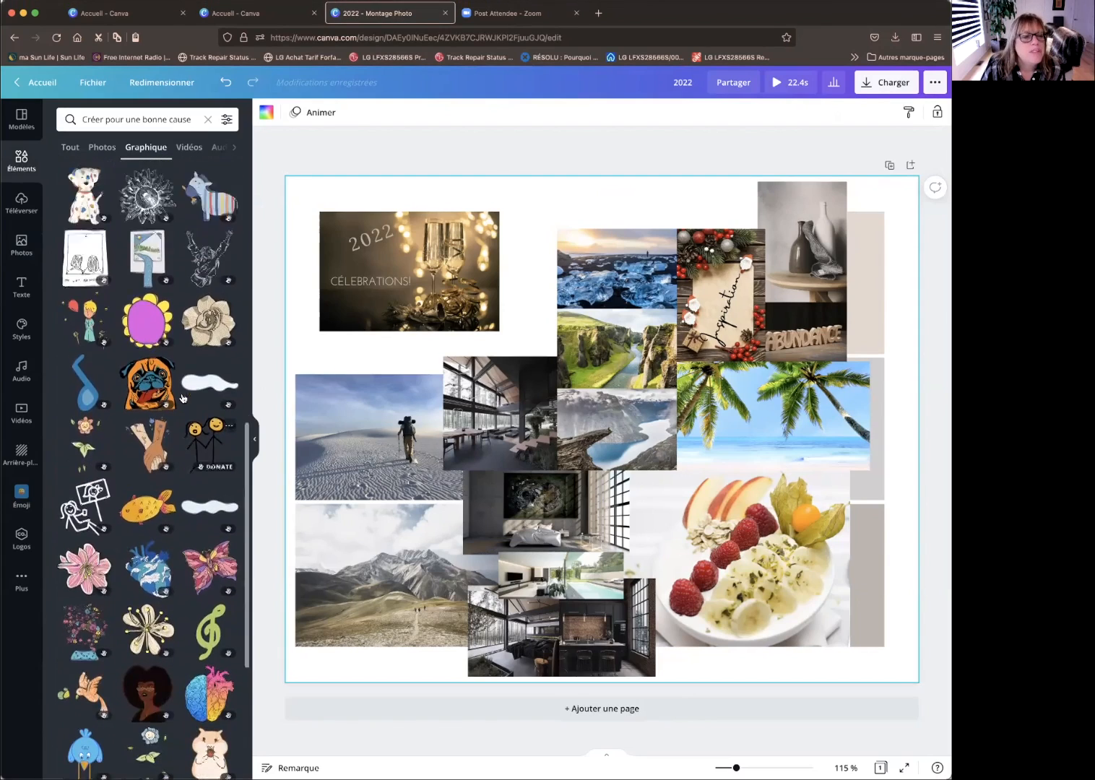
pyautogui.scroll(3, 183, 398)
pyautogui.scroll(1, 183, 398)
pyautogui.scroll(-10, 183, 398)
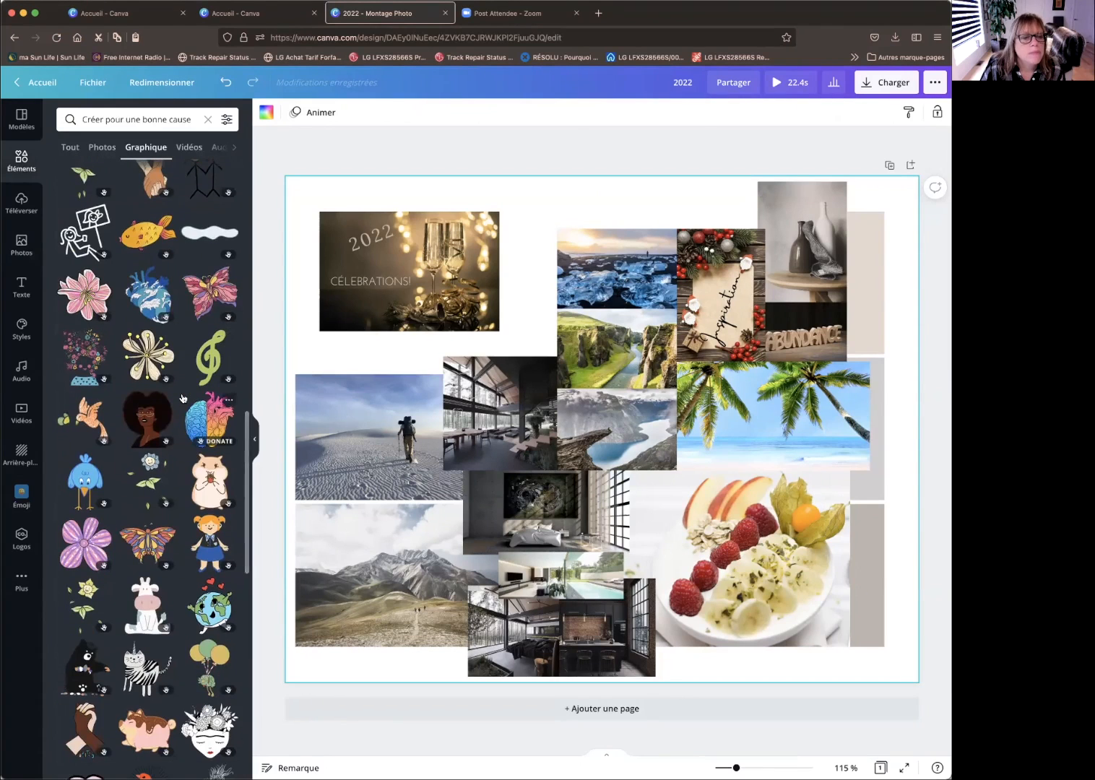
pyautogui.scroll(-10, 183, 398)
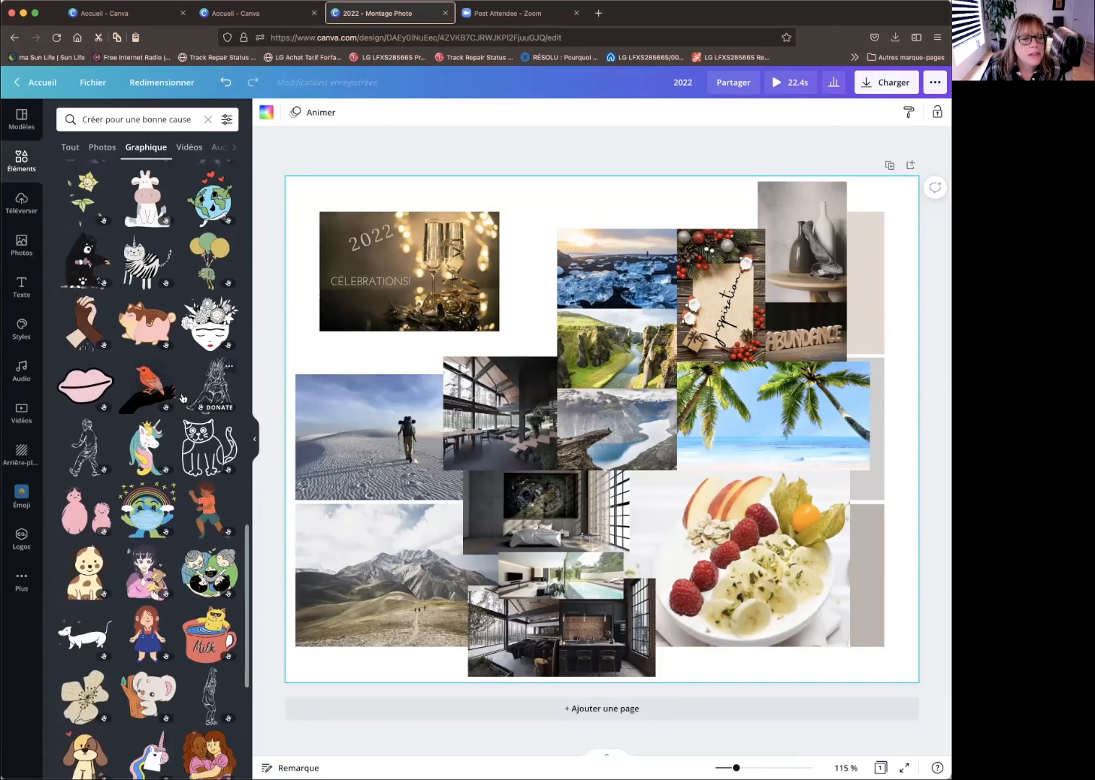
pyautogui.scroll(-12, 182, 398)
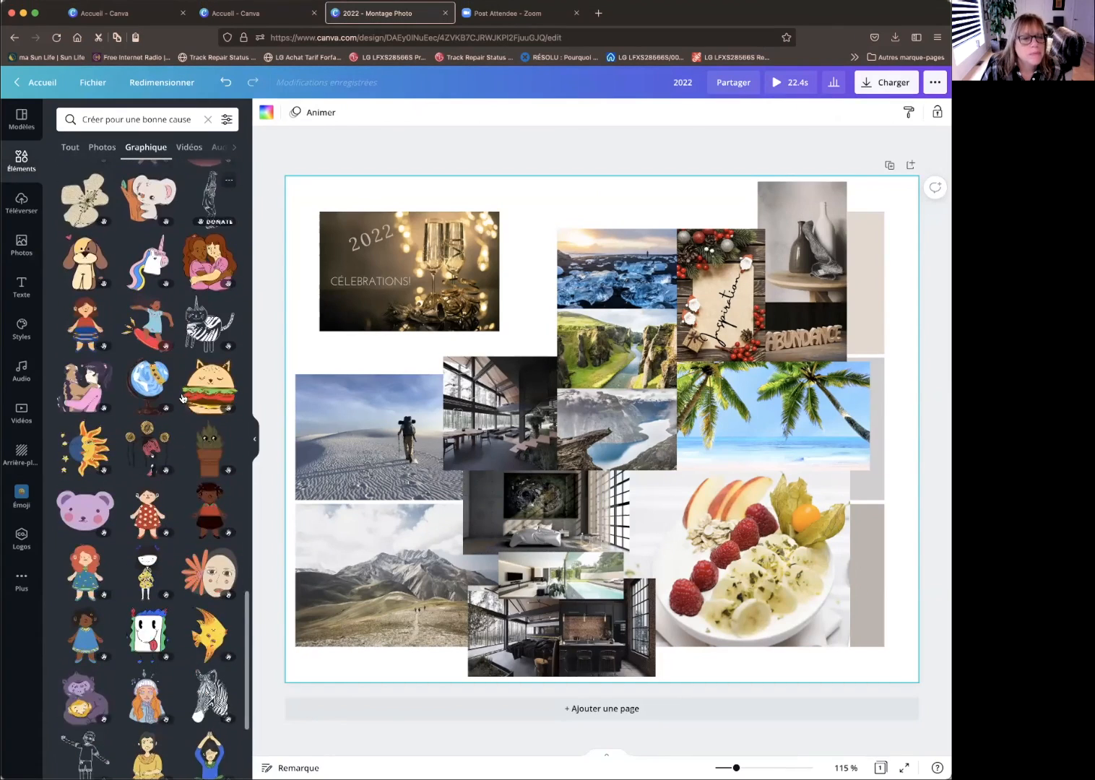
# - Add the potted plant graphic with a face, shrink it and place it between the "2022 CÉLÉBRATIONS!" image and the iceberg photo
pyautogui.scroll(-5, 183, 398)
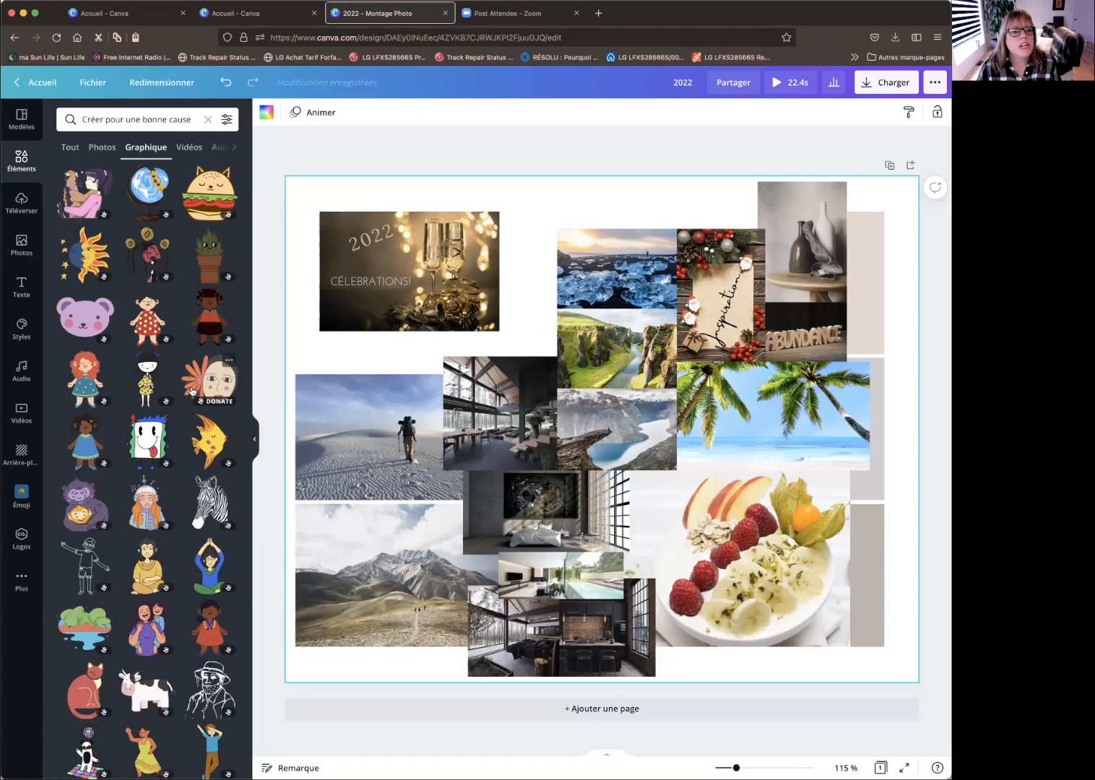
pyautogui.click(210, 254)
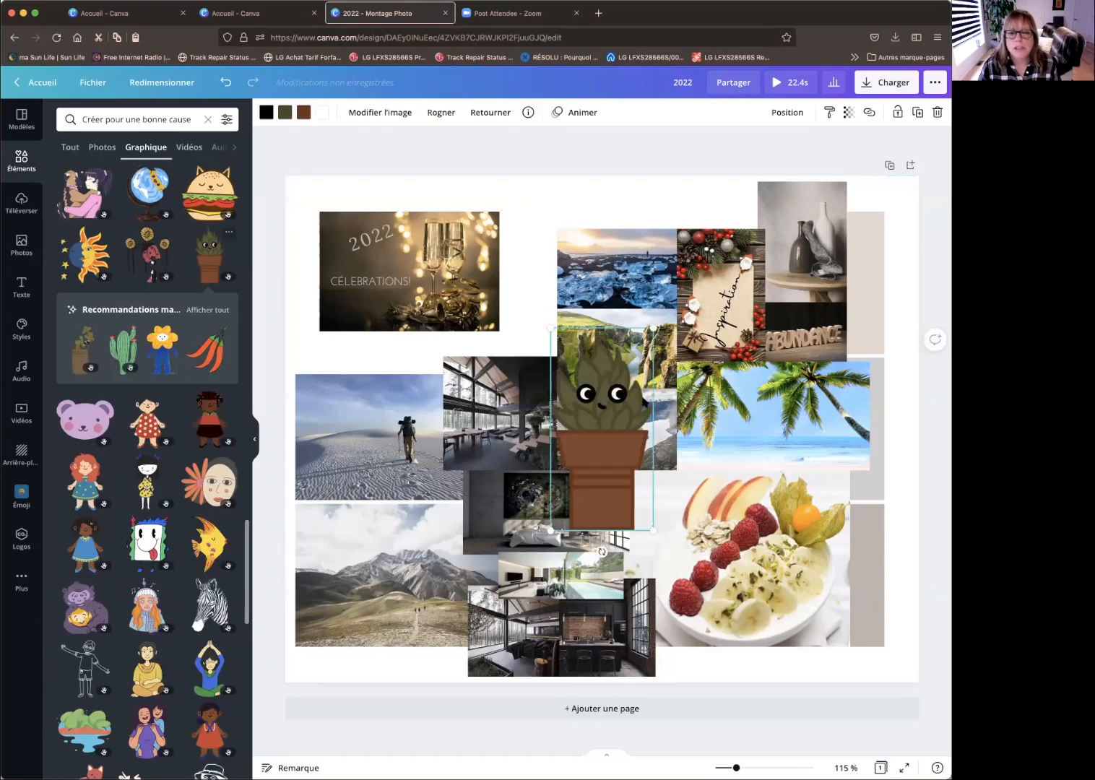
pyautogui.moveTo(654, 327); pyautogui.dragTo(601, 390)
pyautogui.moveTo(575, 434); pyautogui.dragTo(534, 291)
pyautogui.click(543, 203)
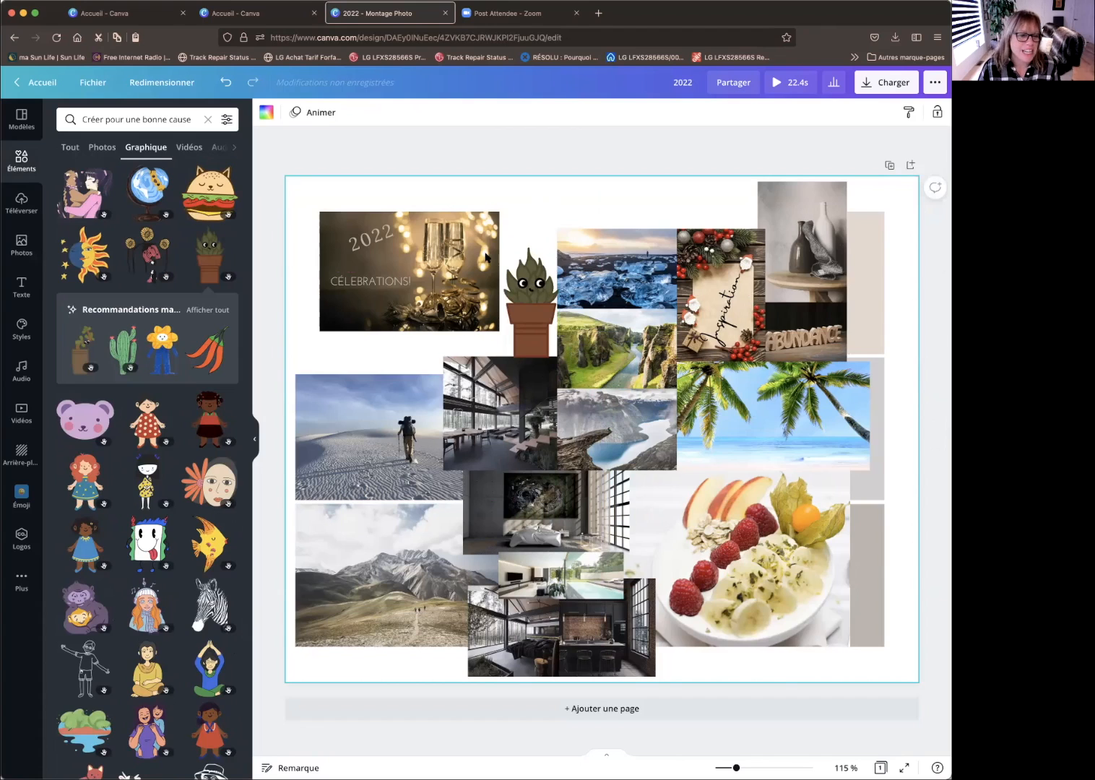
# - Look through more of the "Créer pour une bonne cause" graphics for other illustrations
pyautogui.scroll(-6, 195, 464)
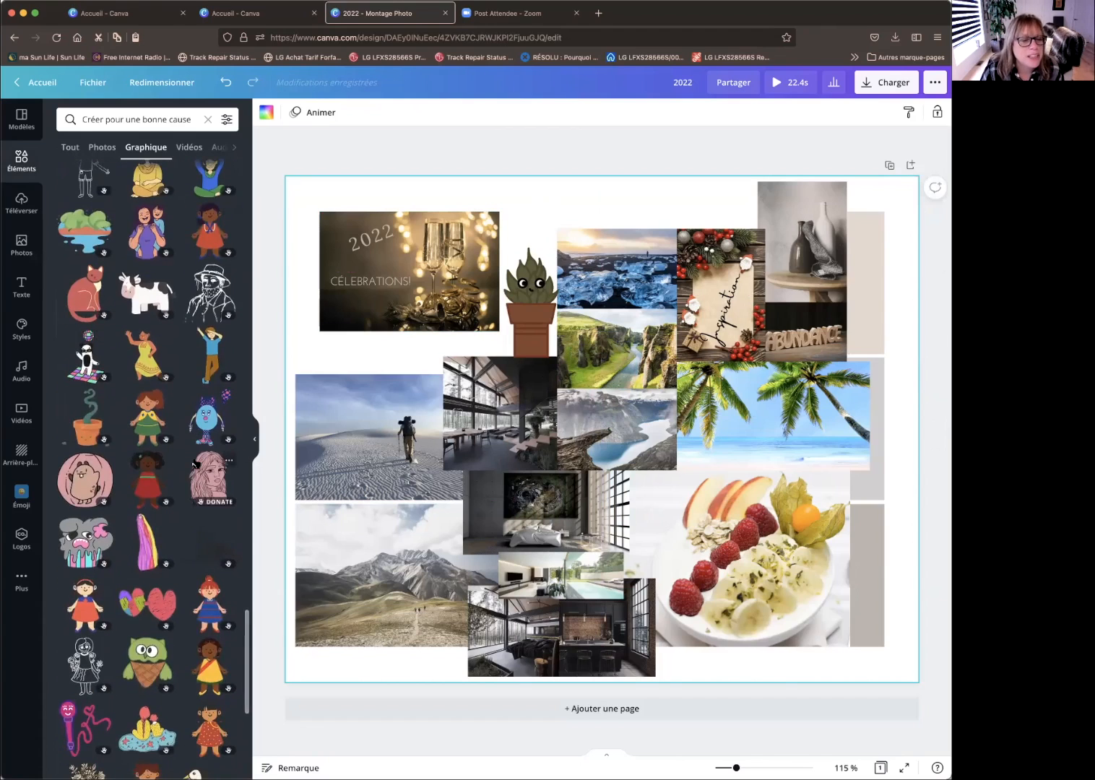
pyautogui.scroll(-4, 195, 465)
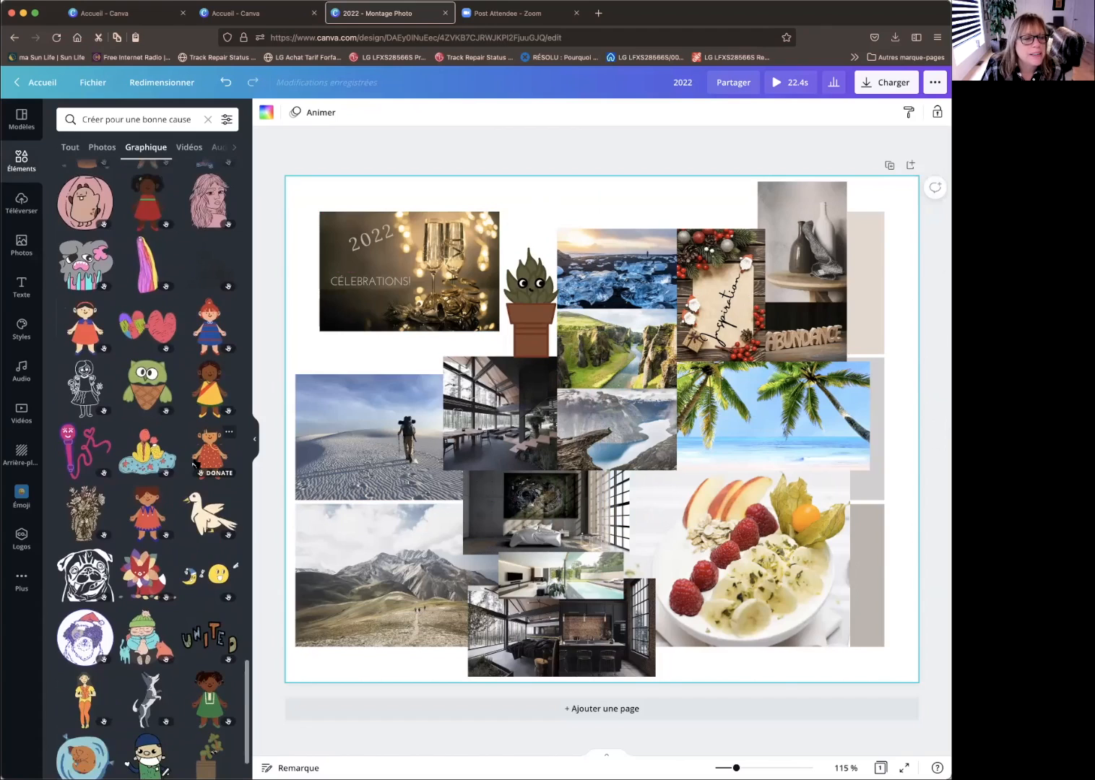
pyautogui.scroll(-3, 195, 464)
pyautogui.scroll(-6, 194, 465)
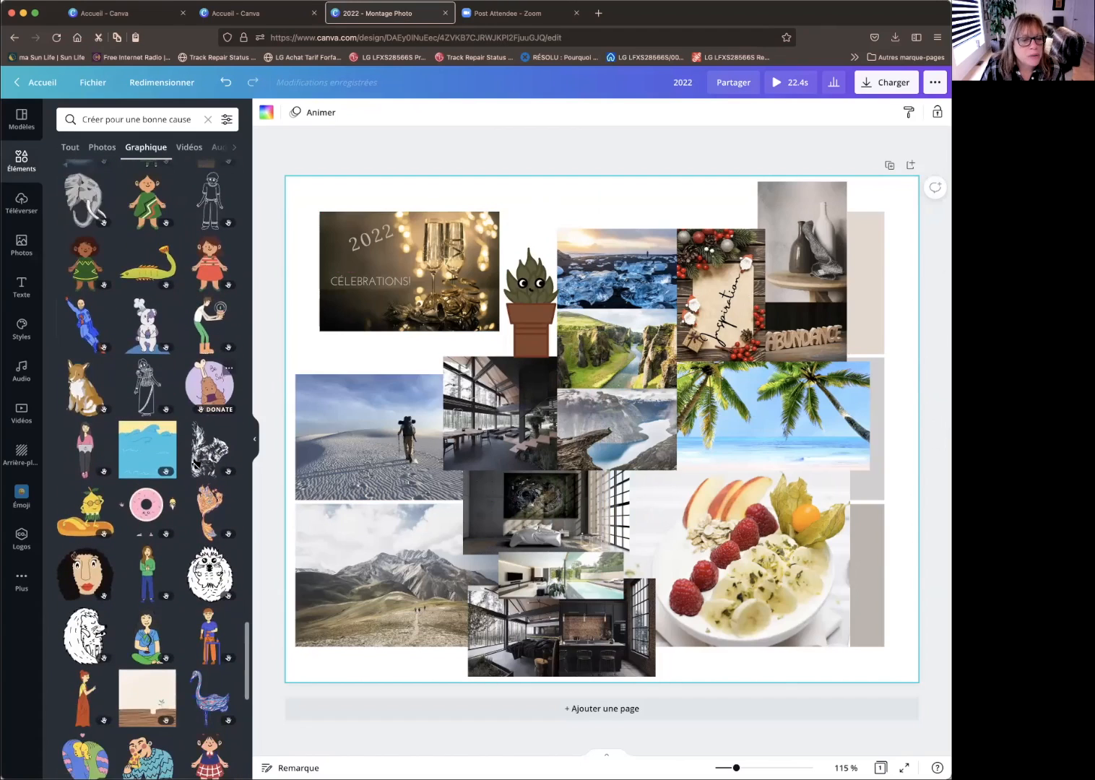
pyautogui.scroll(-8, 194, 465)
pyautogui.scroll(-5, 194, 464)
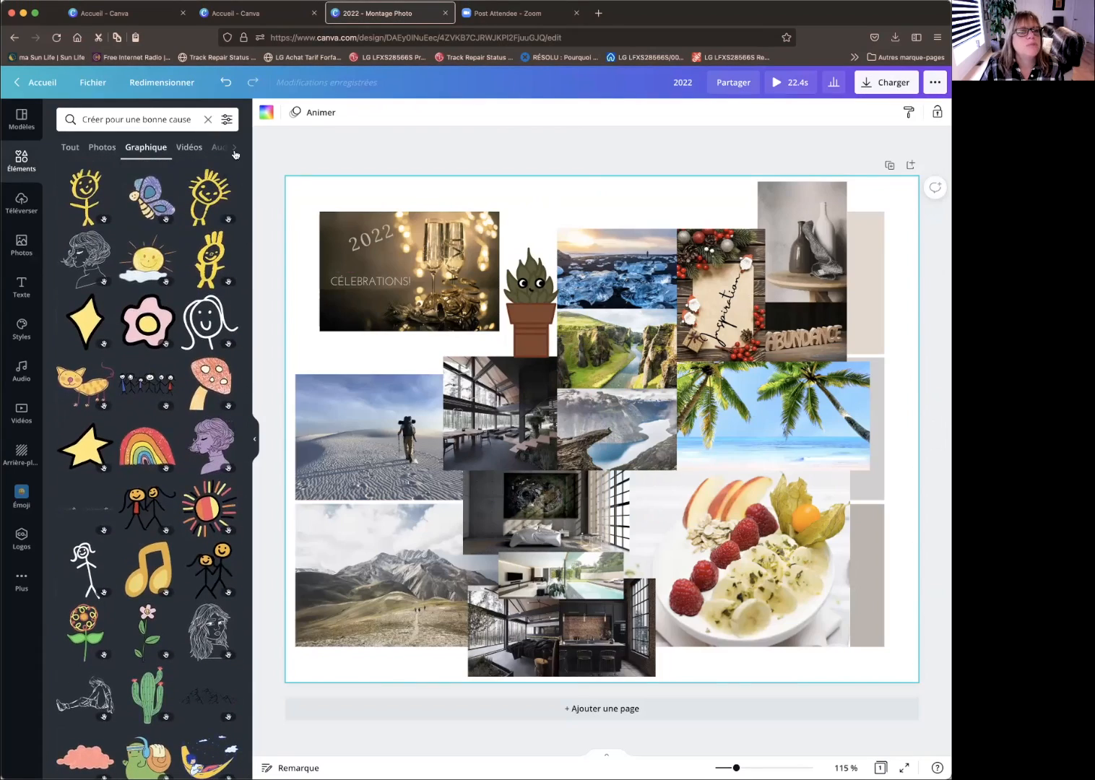
# - Clear the element search, open the full Cadres collection and add the wide brush-stroke frame to the page
pyautogui.click(209, 119)
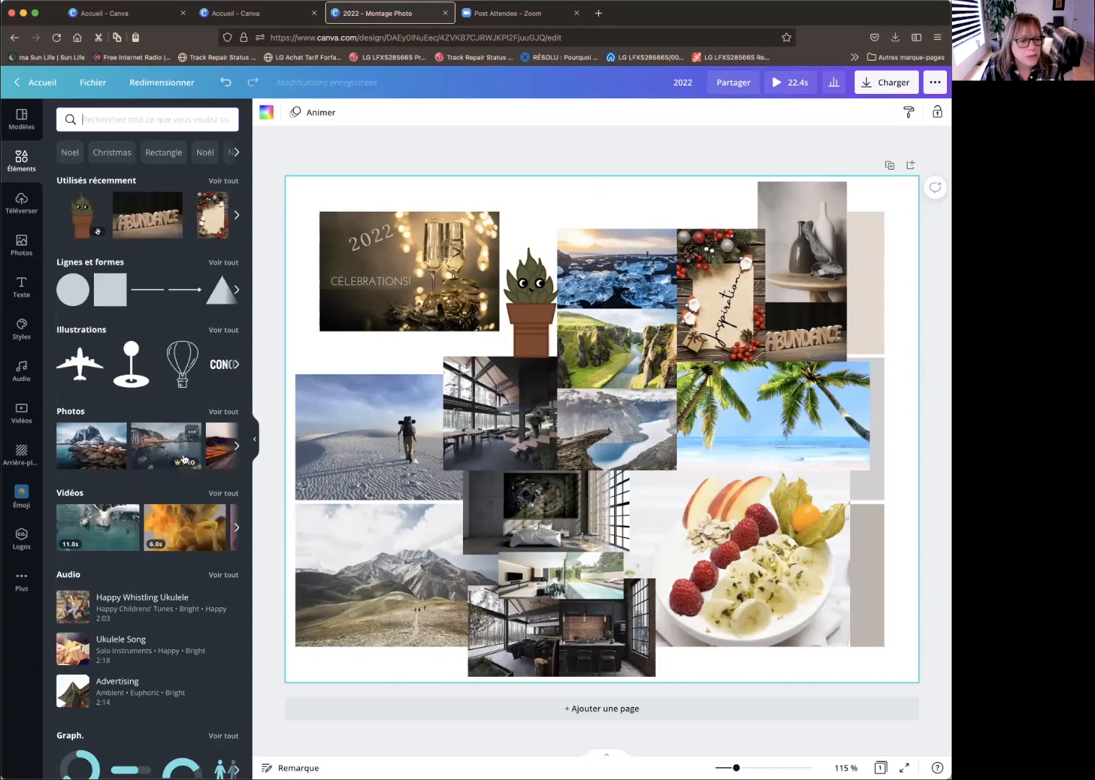
pyautogui.scroll(-3, 184, 458)
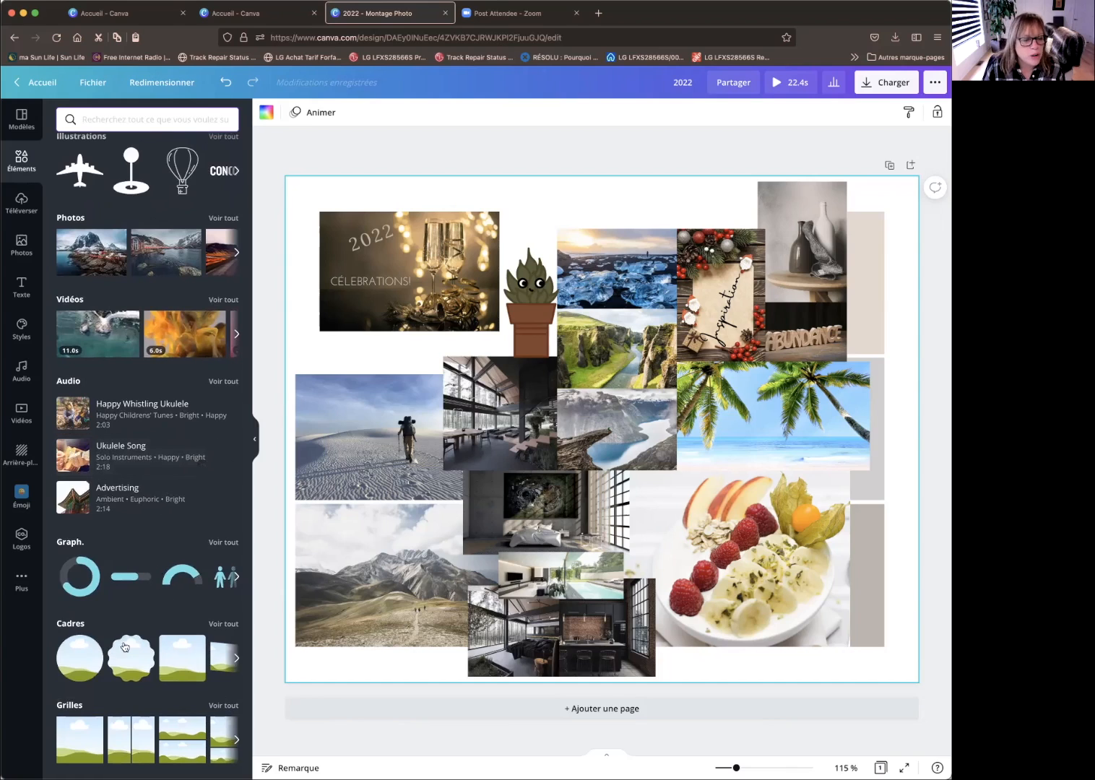
pyautogui.click(223, 623)
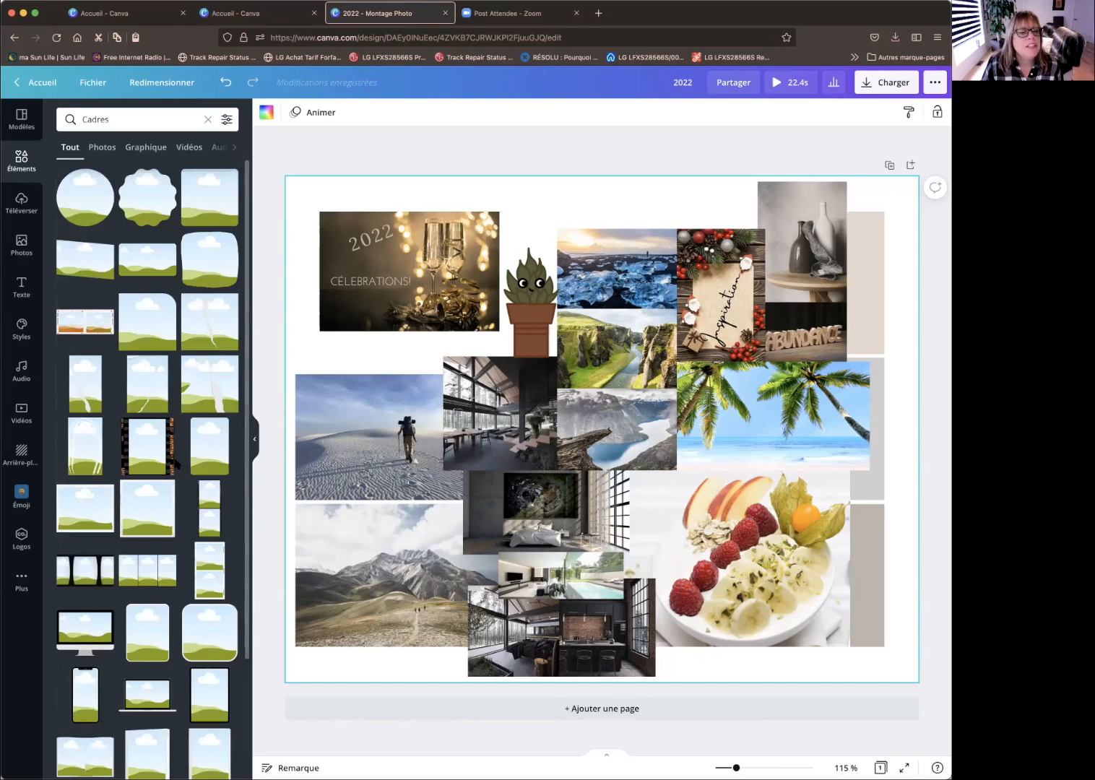
pyautogui.scroll(-5, 175, 464)
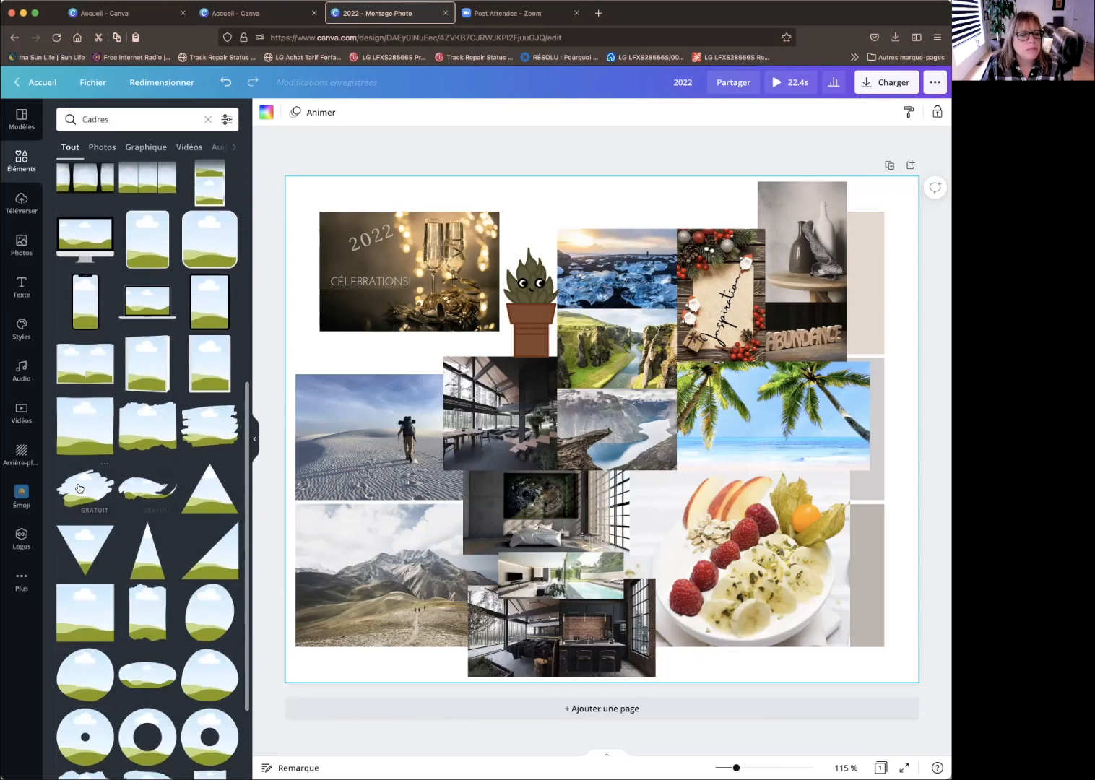
pyautogui.click(79, 488)
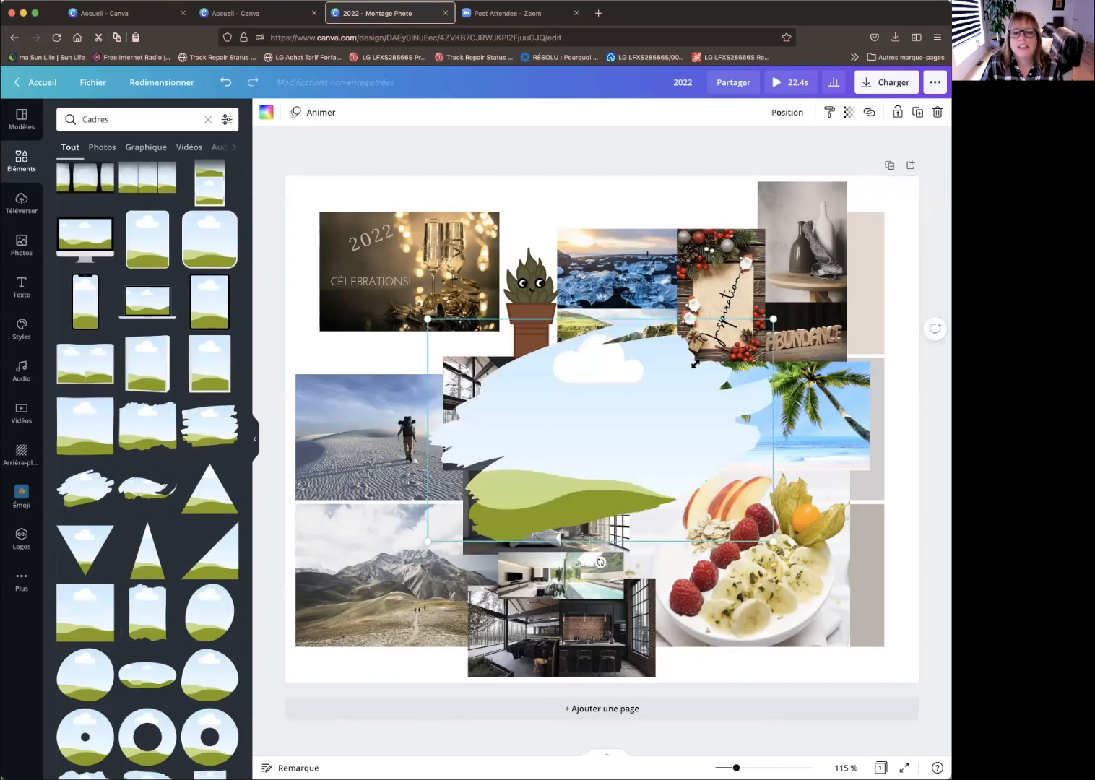
# - Shrink the brush-stroke frame and place it below the "2022 CÉLÉBRATIONS!" image, overlapping the top of the desert hiker photo
pyautogui.moveTo(778, 317); pyautogui.dragTo(633, 401)
pyautogui.moveTo(552, 464); pyautogui.dragTo(391, 348)
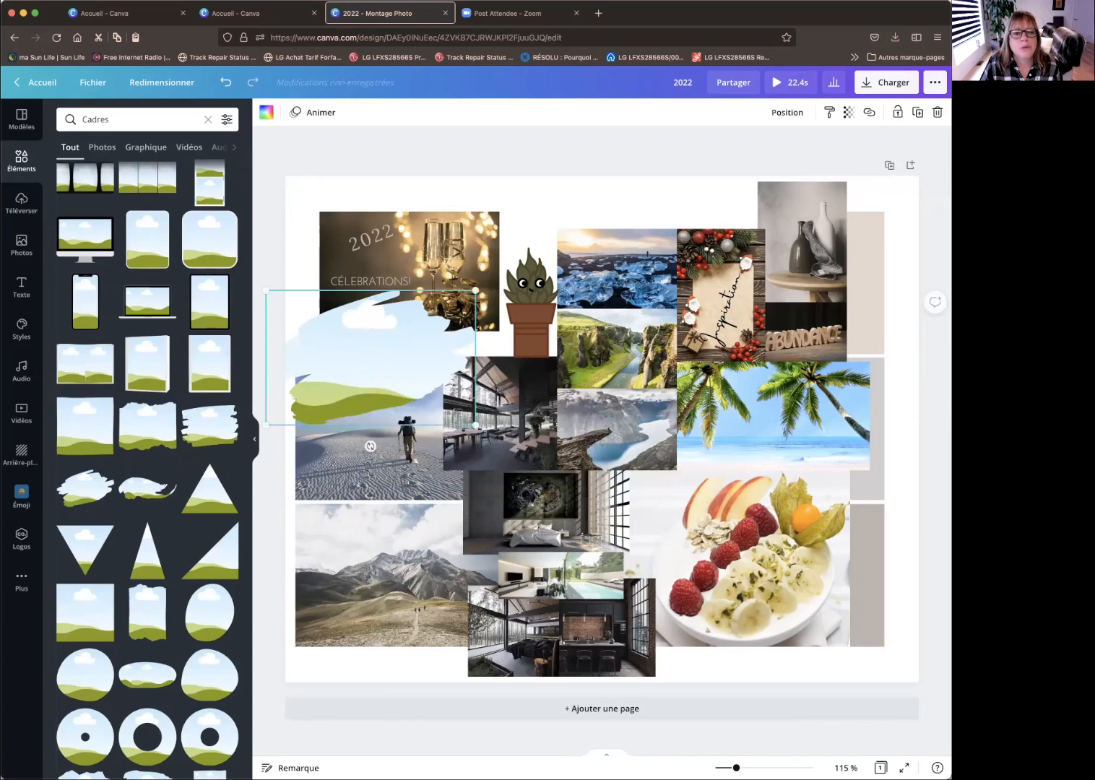
pyautogui.moveTo(453, 302); pyautogui.dragTo(391, 342)
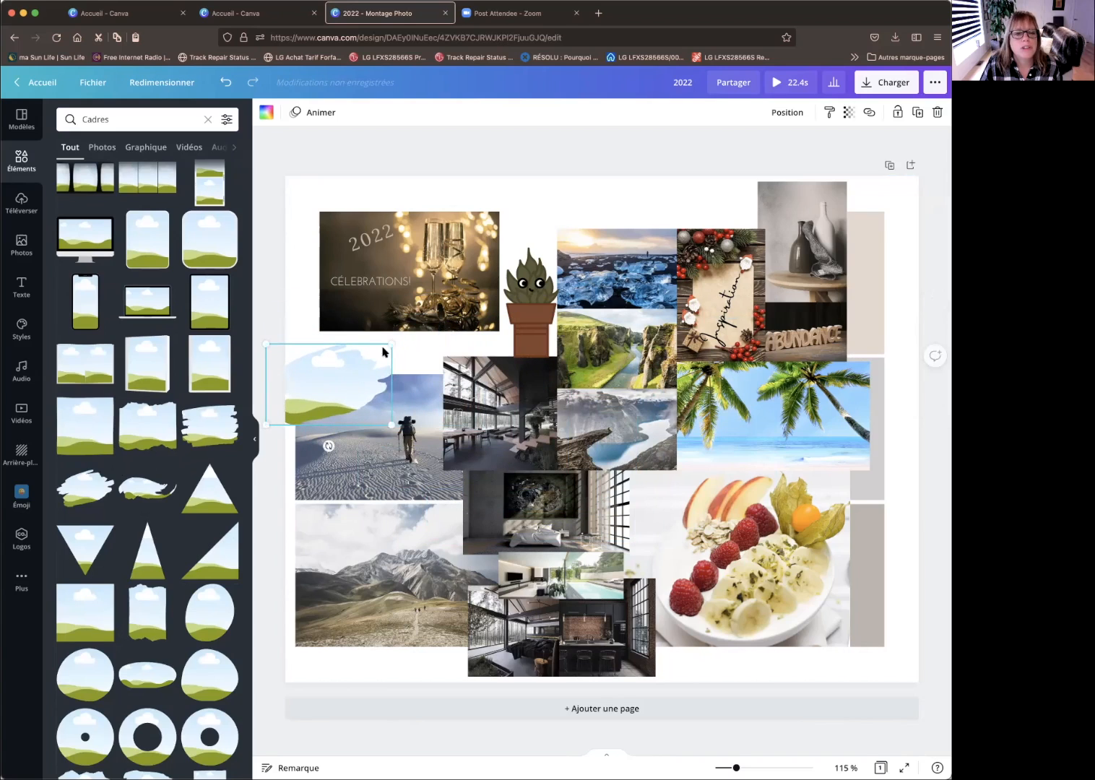
pyautogui.moveTo(366, 363); pyautogui.dragTo(373, 355)
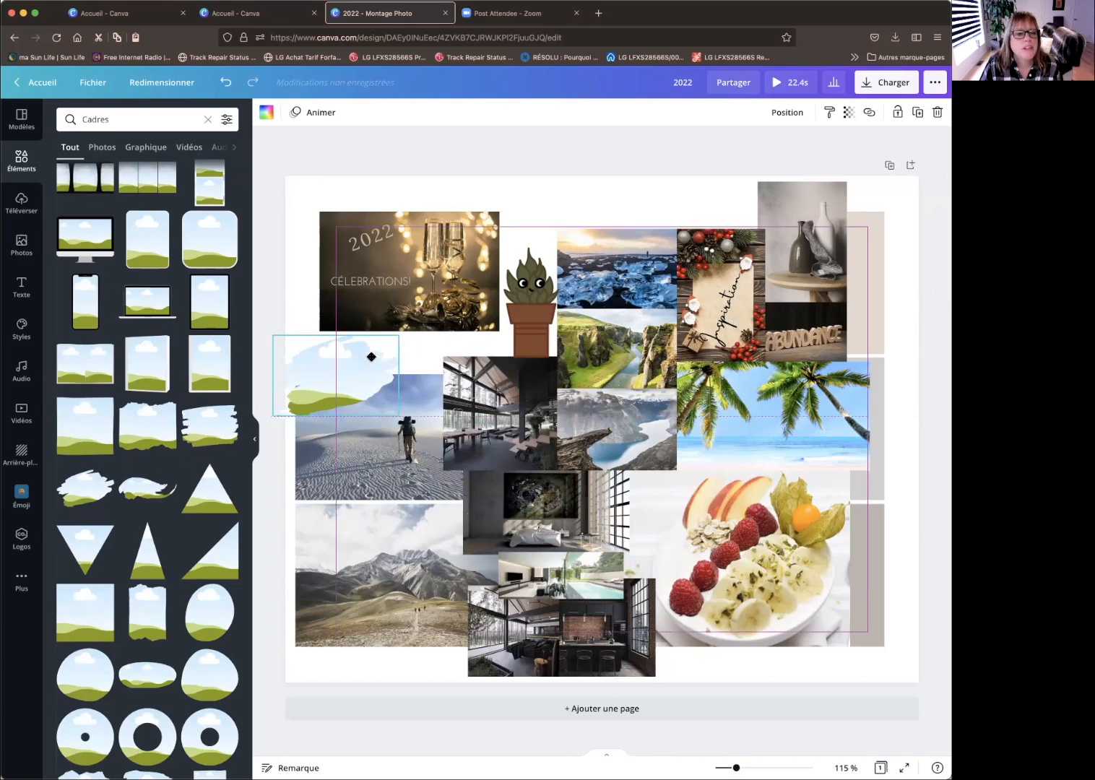
# - Search the photo library for "micro" in place of the previous search
pyautogui.click(21, 243)
pyautogui.moveTo(155, 119); pyautogui.dragTo(78, 116)
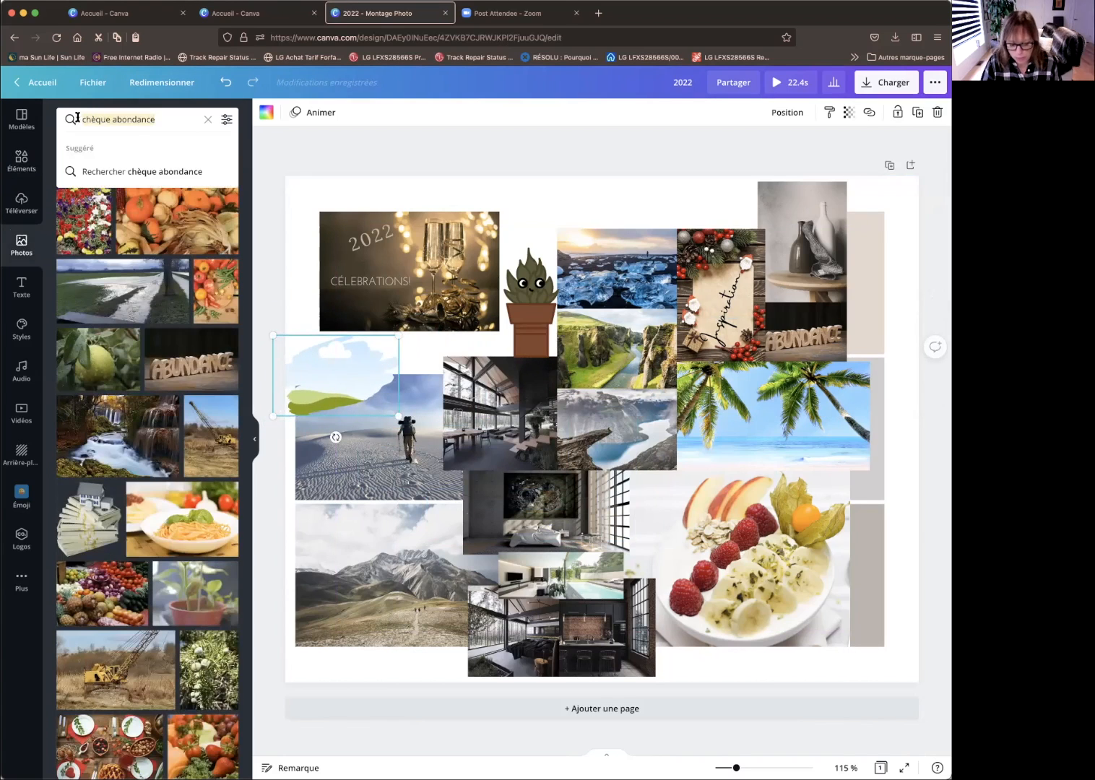
pyautogui.press('BackSpace')
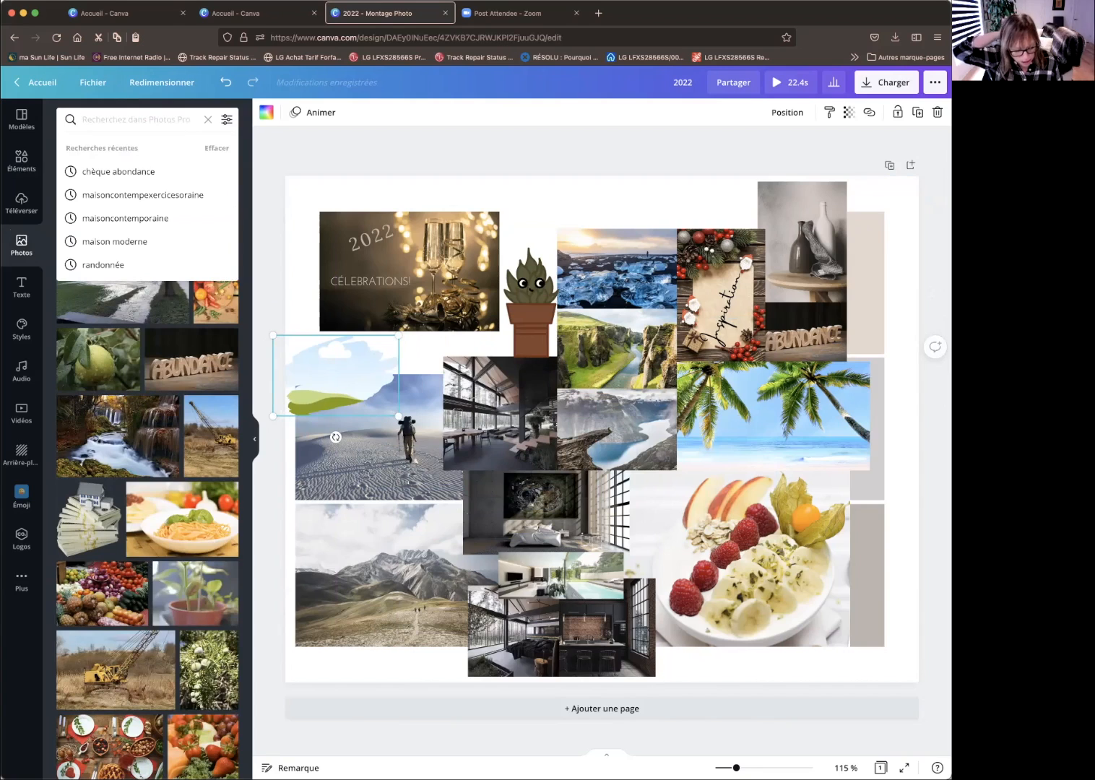
pyautogui.write('mic')
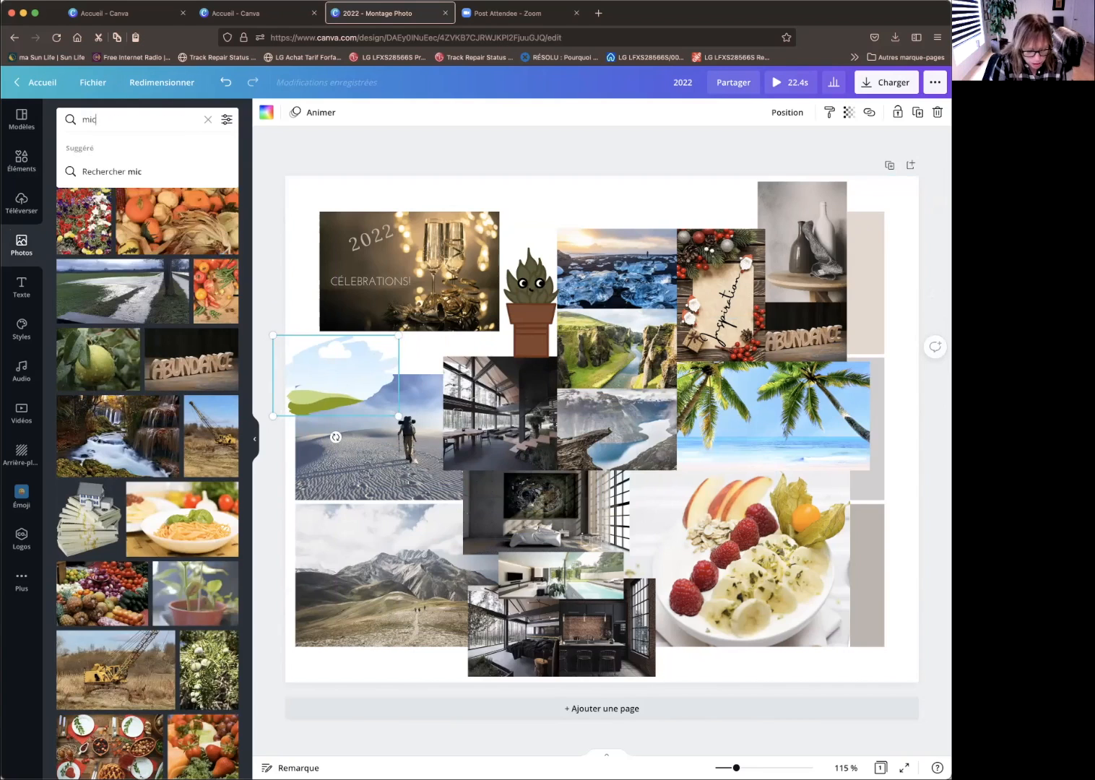
pyautogui.write('ro')
pyautogui.press('Return')
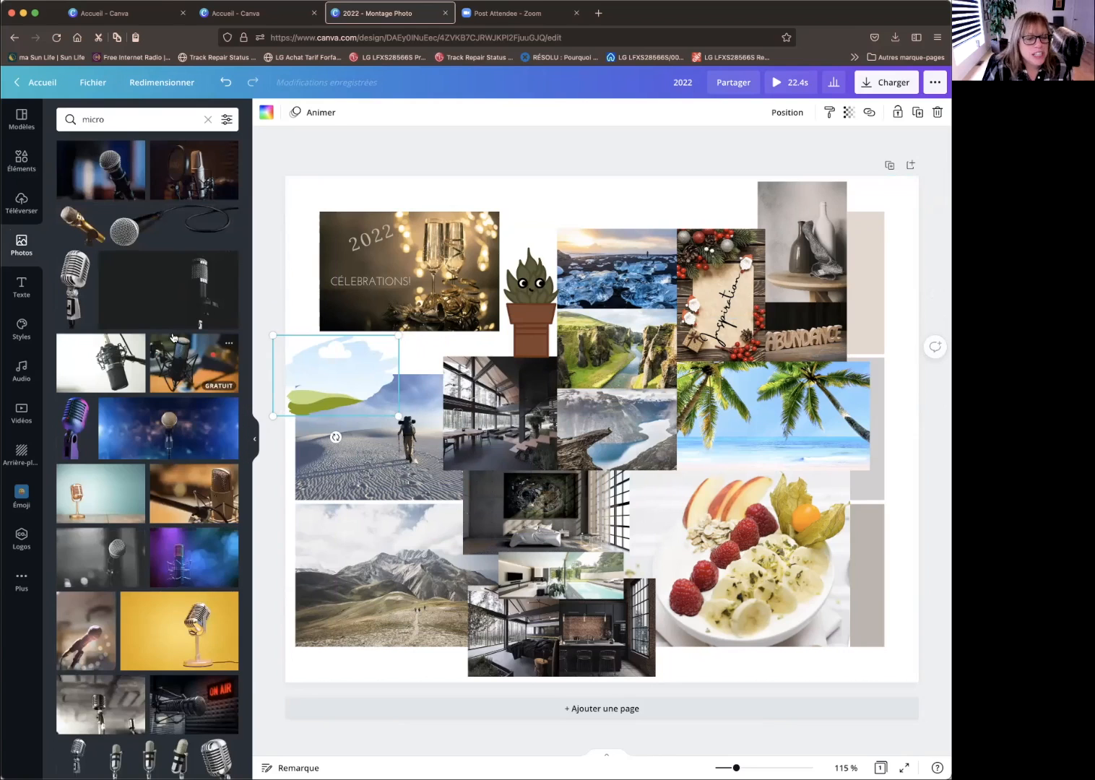
# - Look through the "micro" photo results for a microphone picture suited to the brush-stroke frame
pyautogui.scroll(-10, 163, 395)
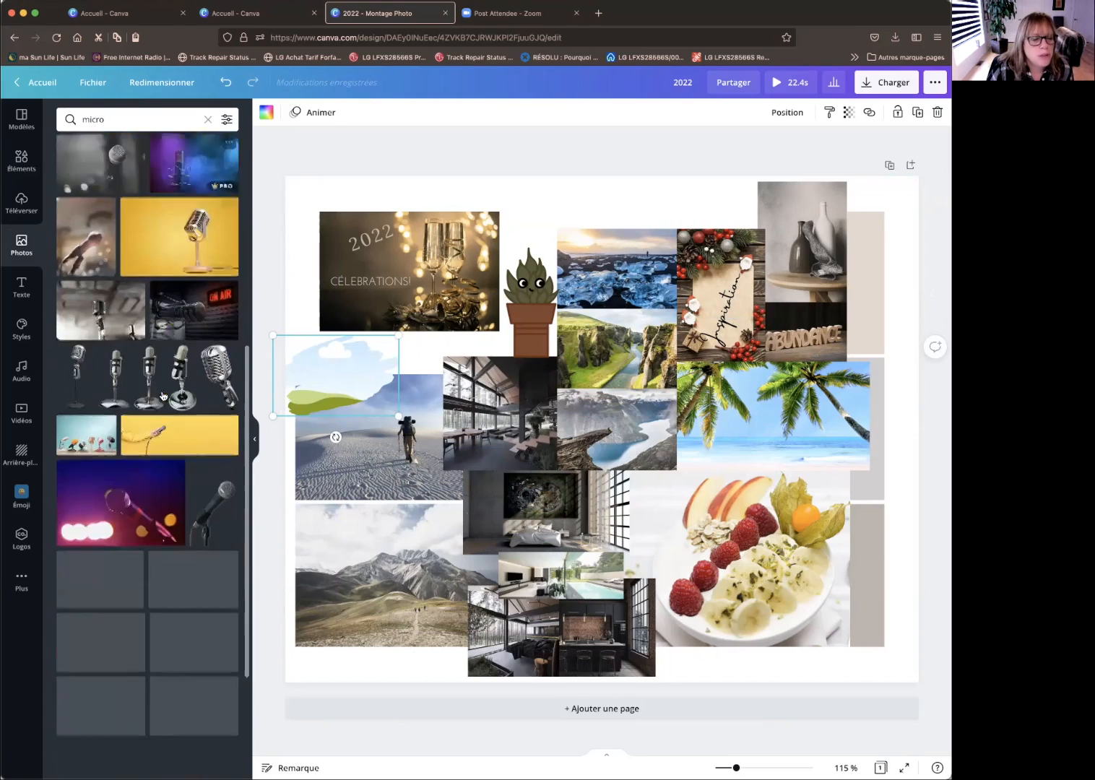
pyautogui.scroll(-10, 162, 394)
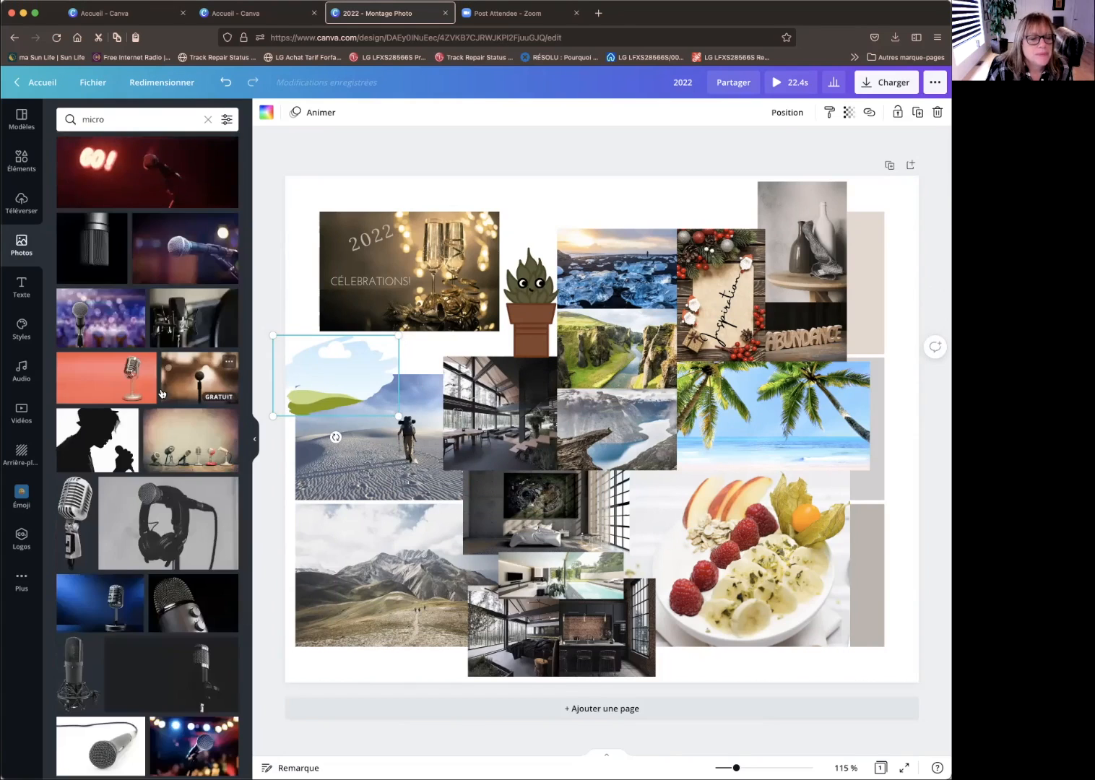
pyautogui.scroll(-6, 162, 394)
pyautogui.scroll(-10, 162, 393)
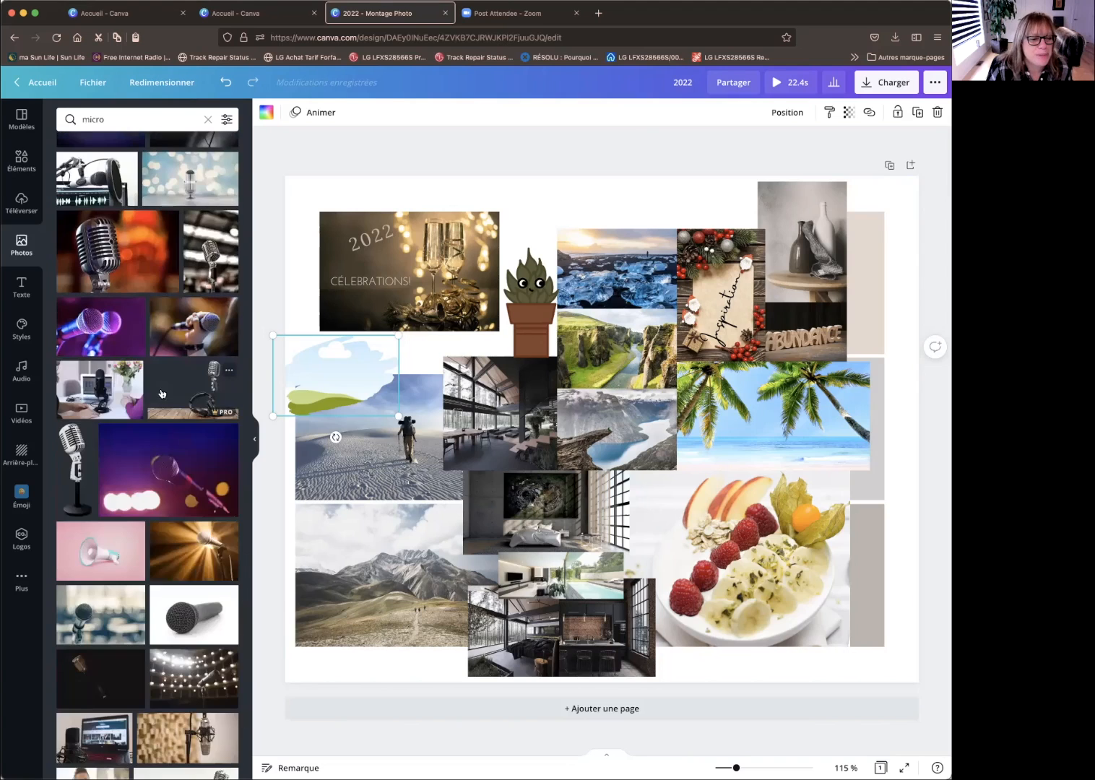
pyautogui.scroll(-5, 162, 393)
pyautogui.scroll(-5, 161, 393)
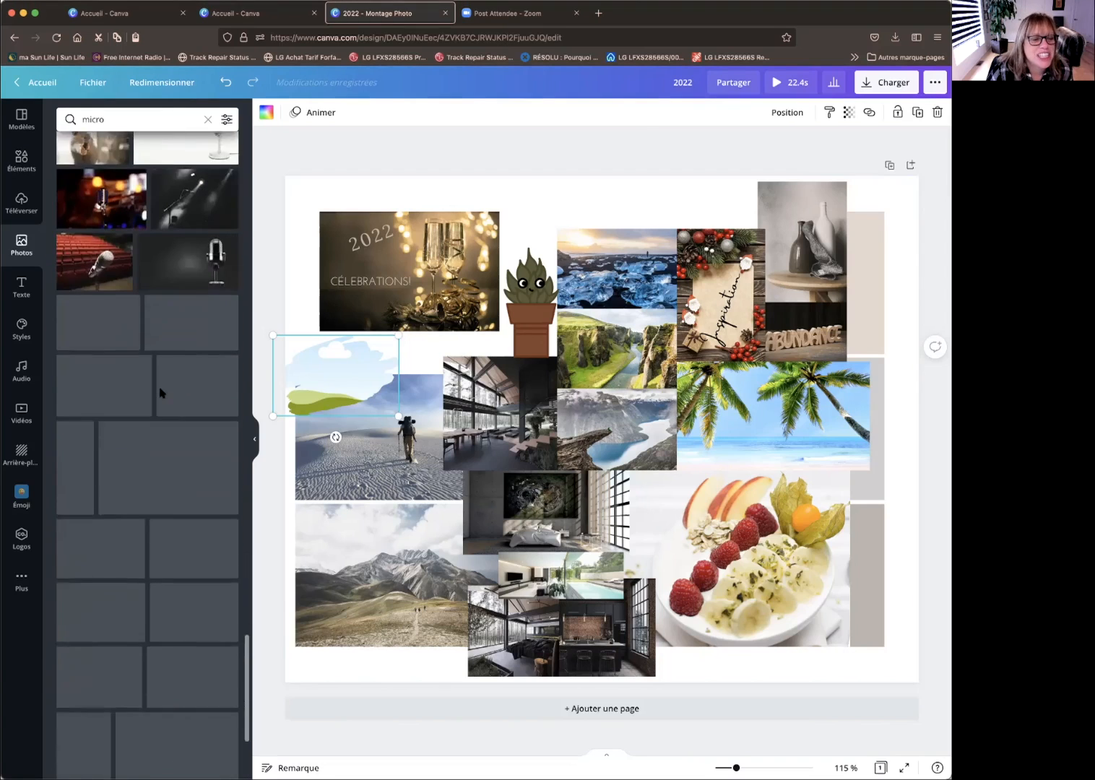
pyautogui.scroll(-6, 161, 393)
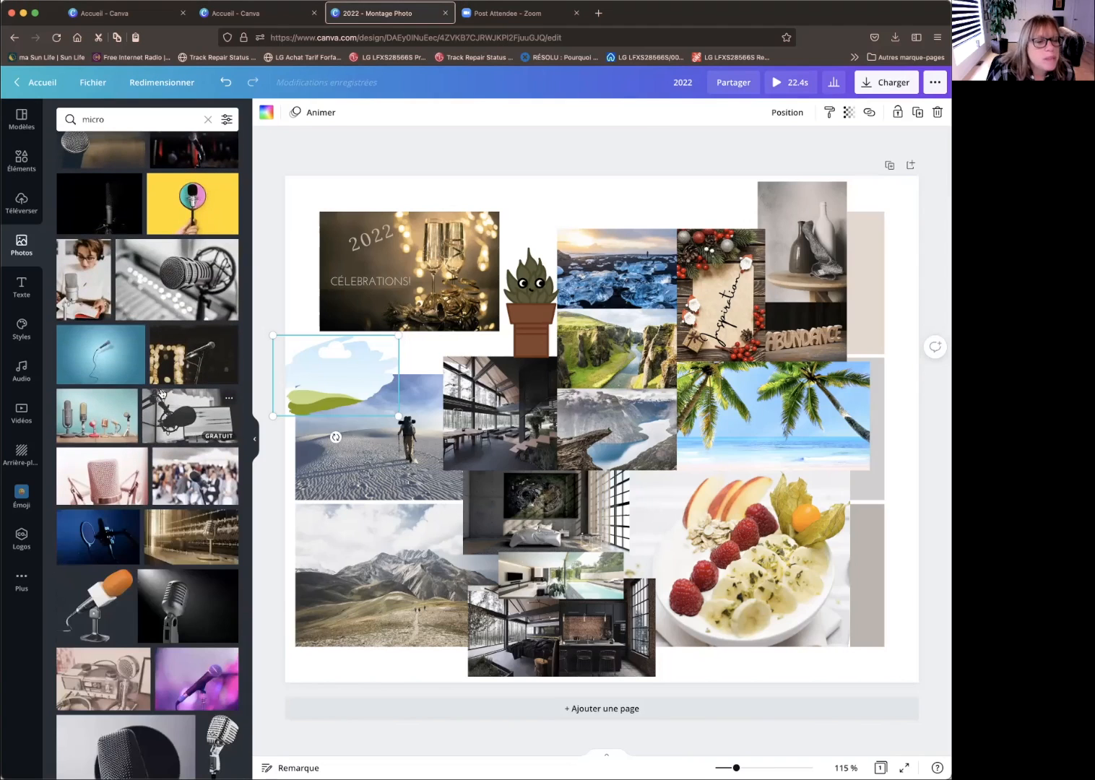
pyautogui.scroll(-4, 161, 393)
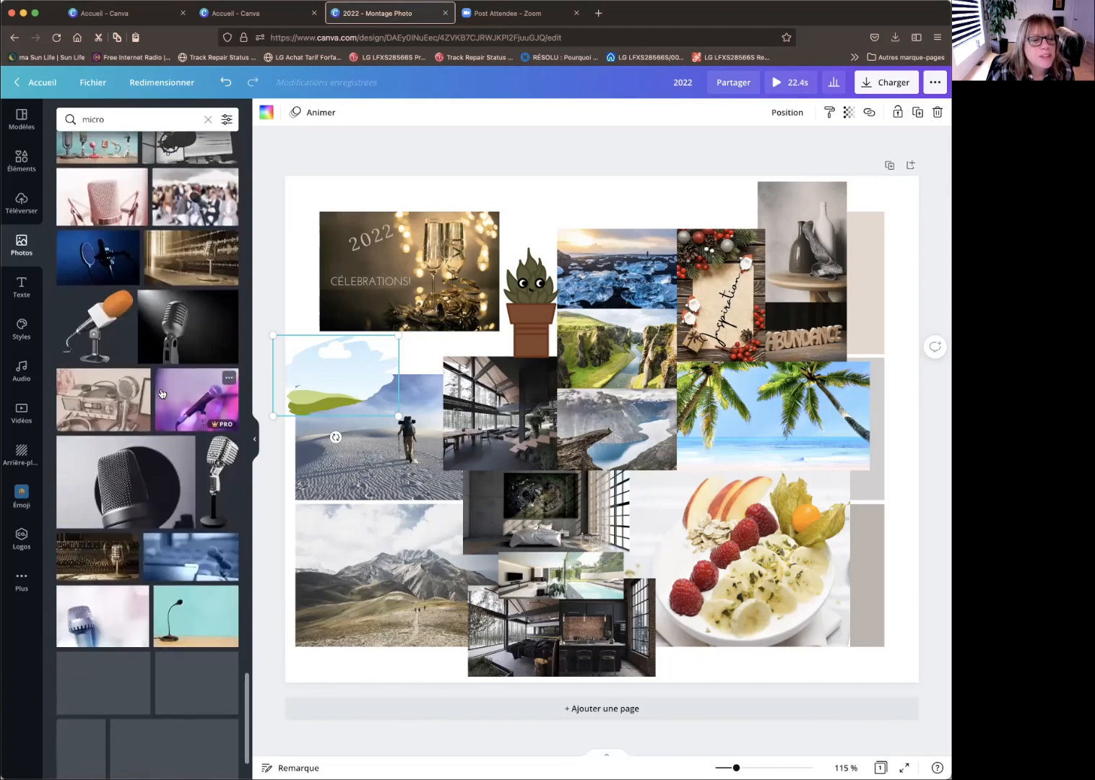
pyautogui.scroll(-1, 161, 393)
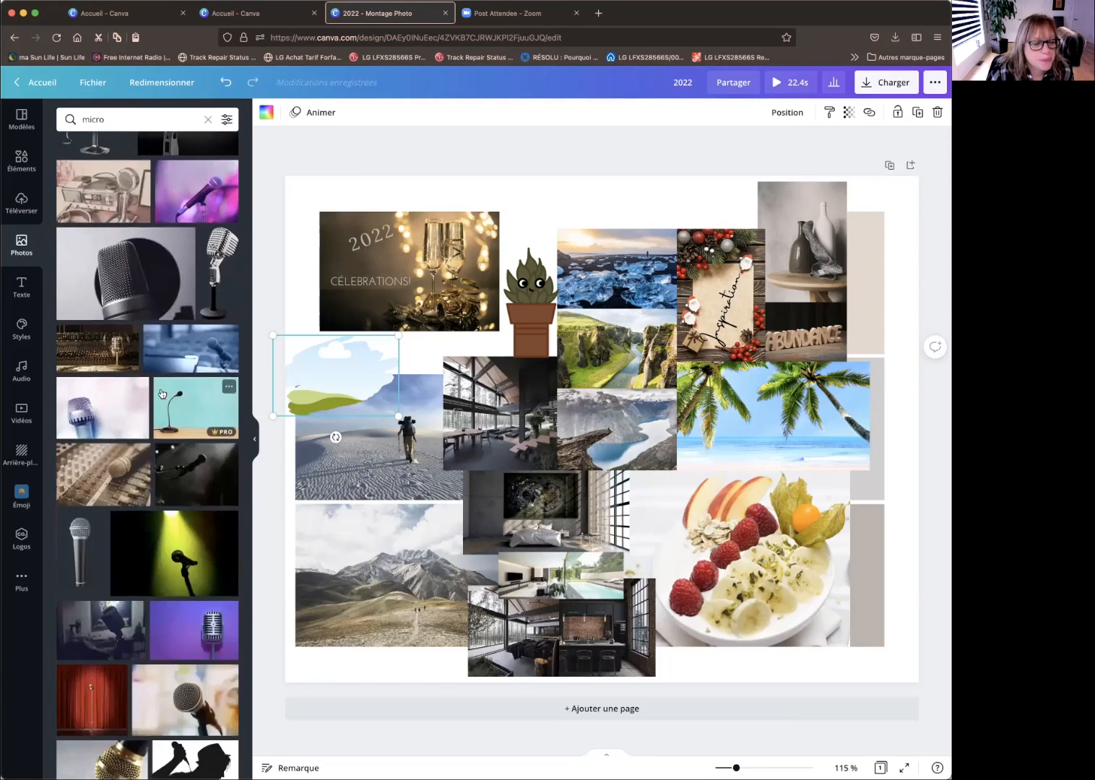
pyautogui.scroll(-7, 161, 393)
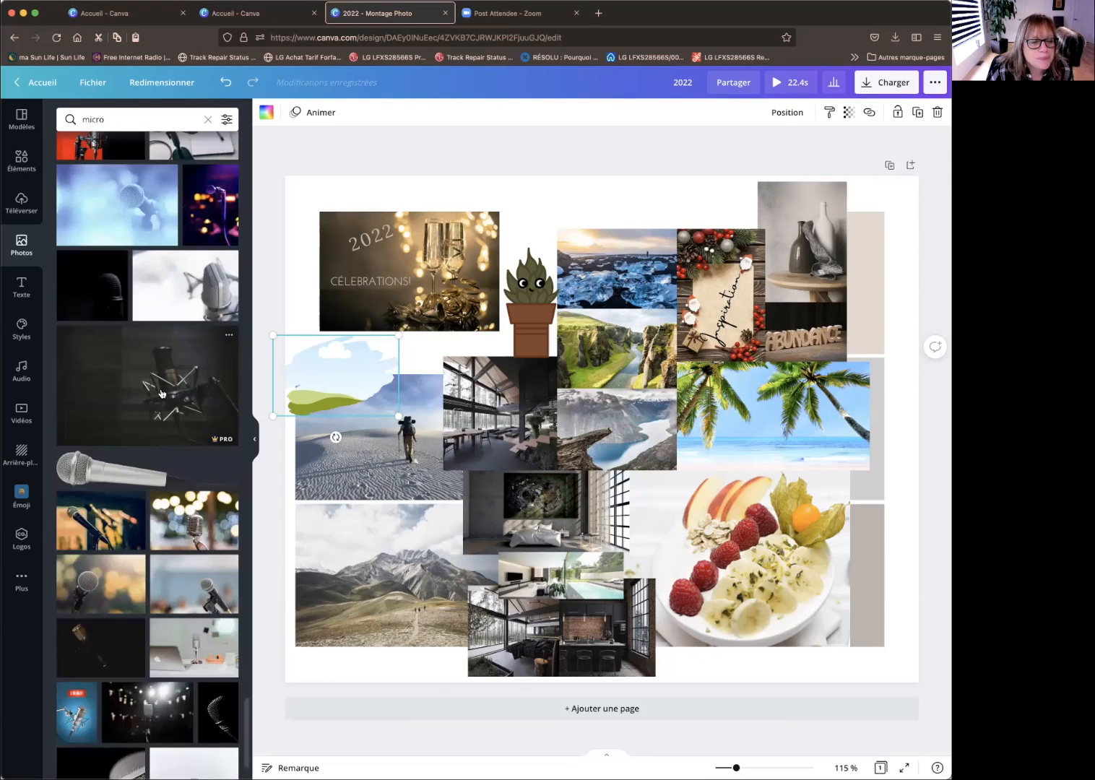
pyautogui.scroll(-15, 160, 392)
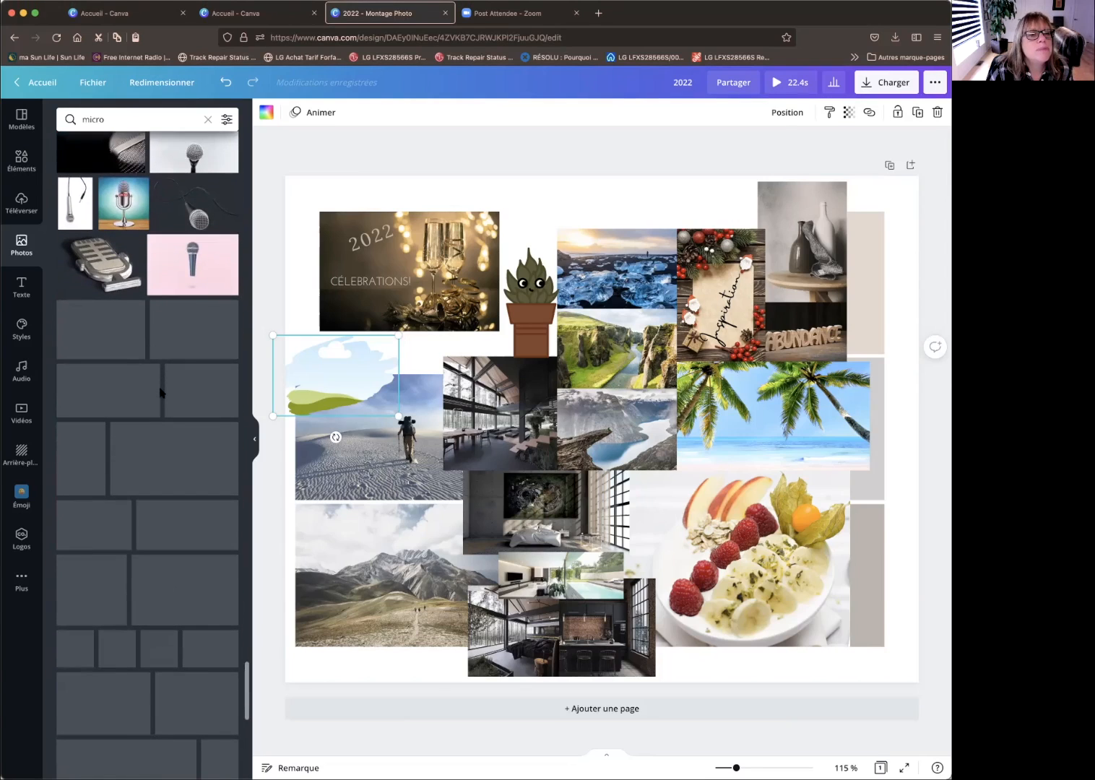
pyautogui.scroll(-15, 160, 392)
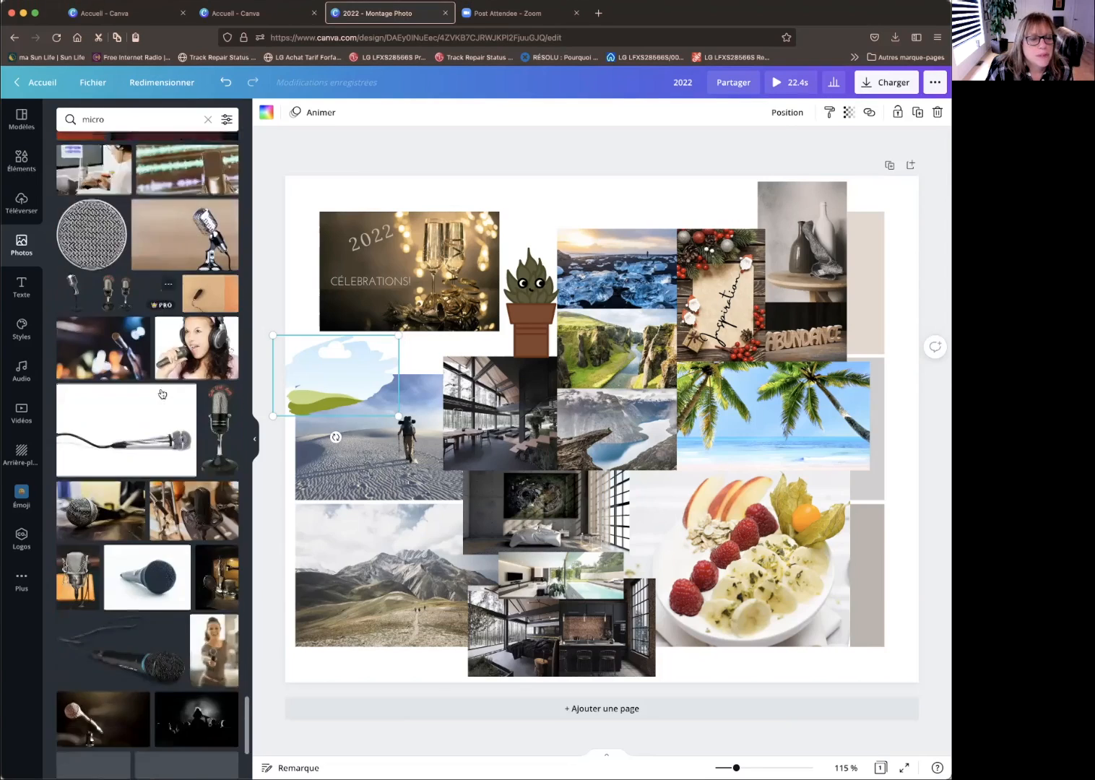
pyautogui.scroll(-5, 160, 392)
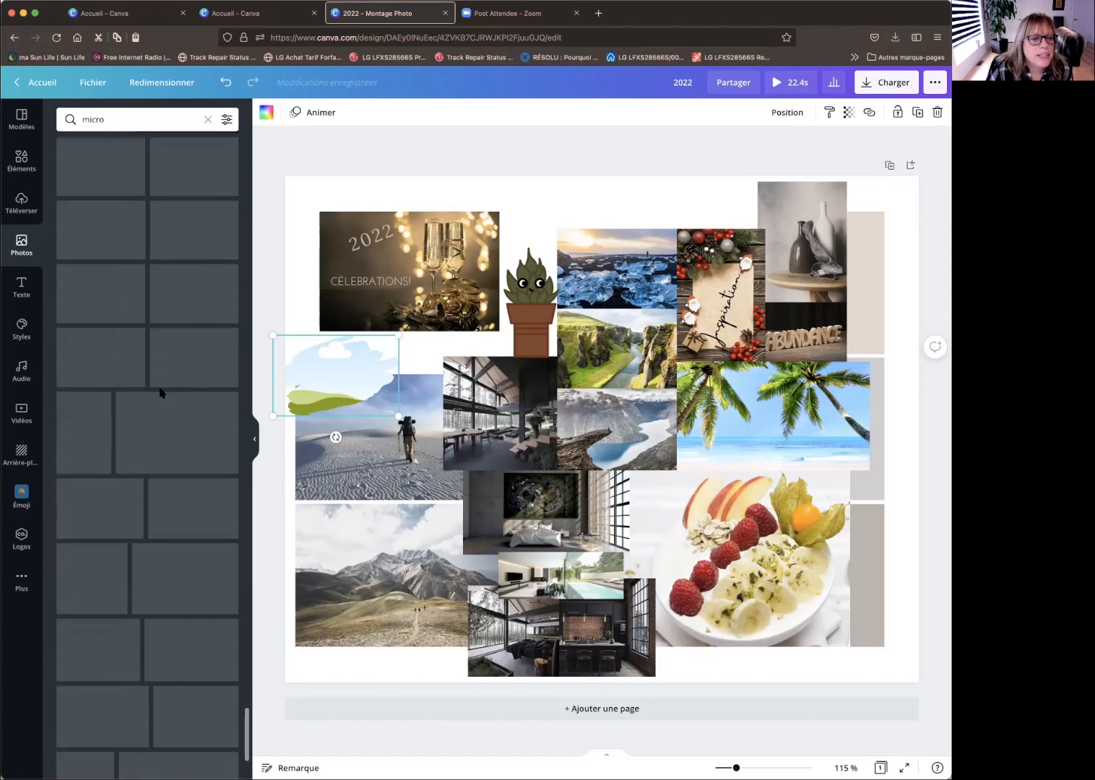
pyautogui.scroll(-15, 162, 393)
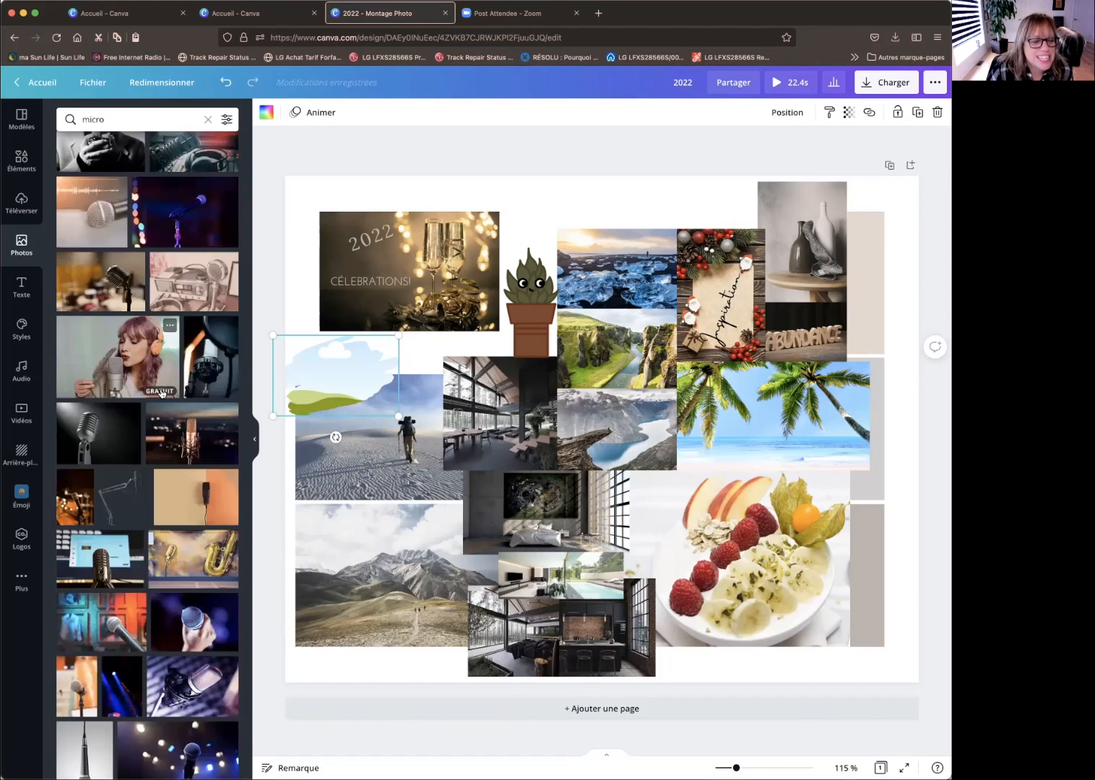
pyautogui.scroll(-15, 160, 392)
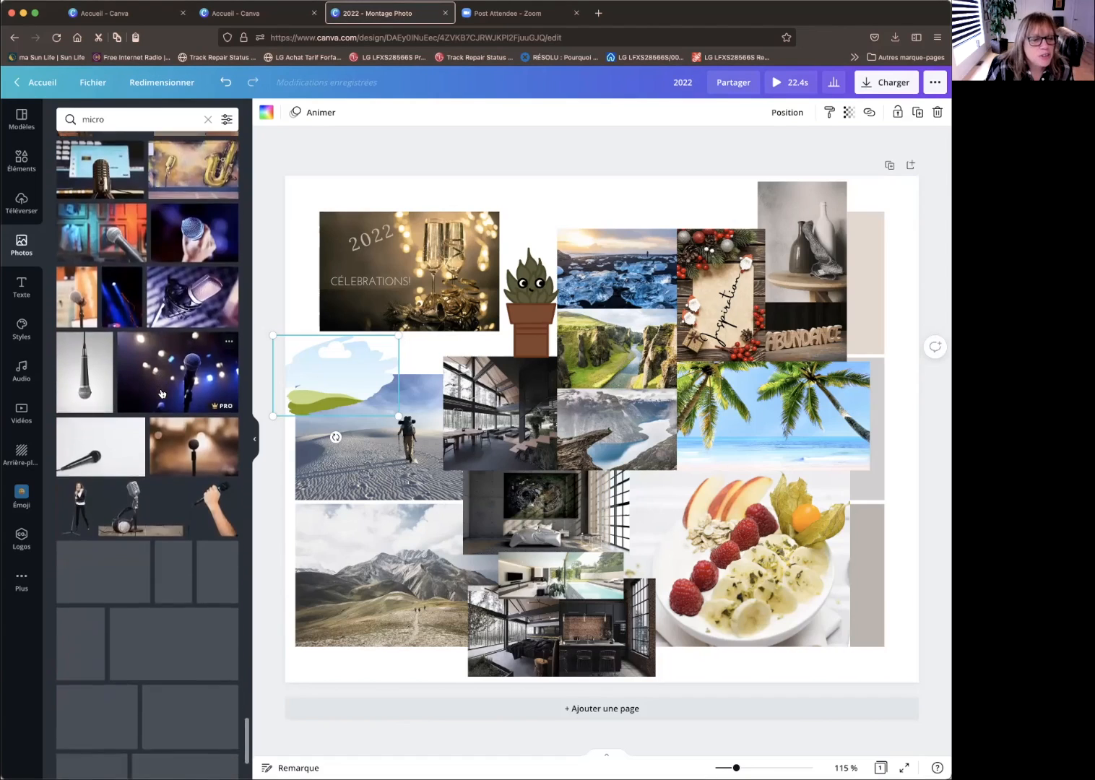
# - Add the photo of the copper studio microphone against a blurred city sunset and fit it into the brush-stroke frame
pyautogui.scroll(20, 163, 392)
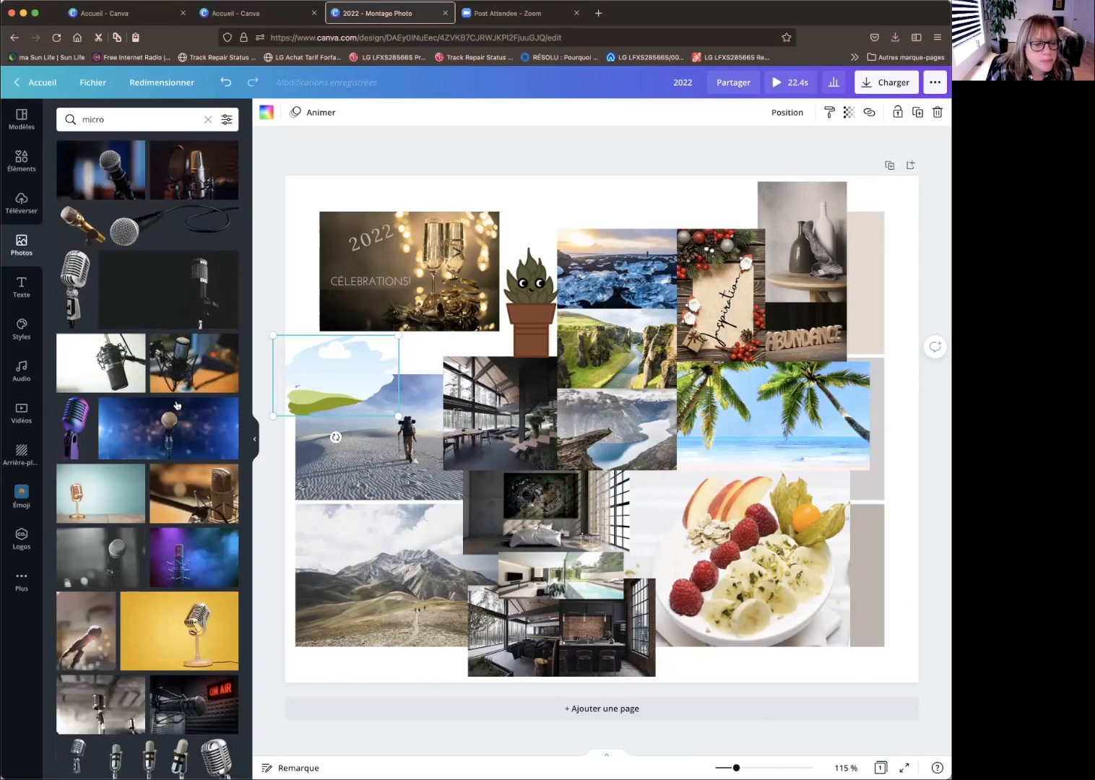
pyautogui.scroll(-5, 176, 405)
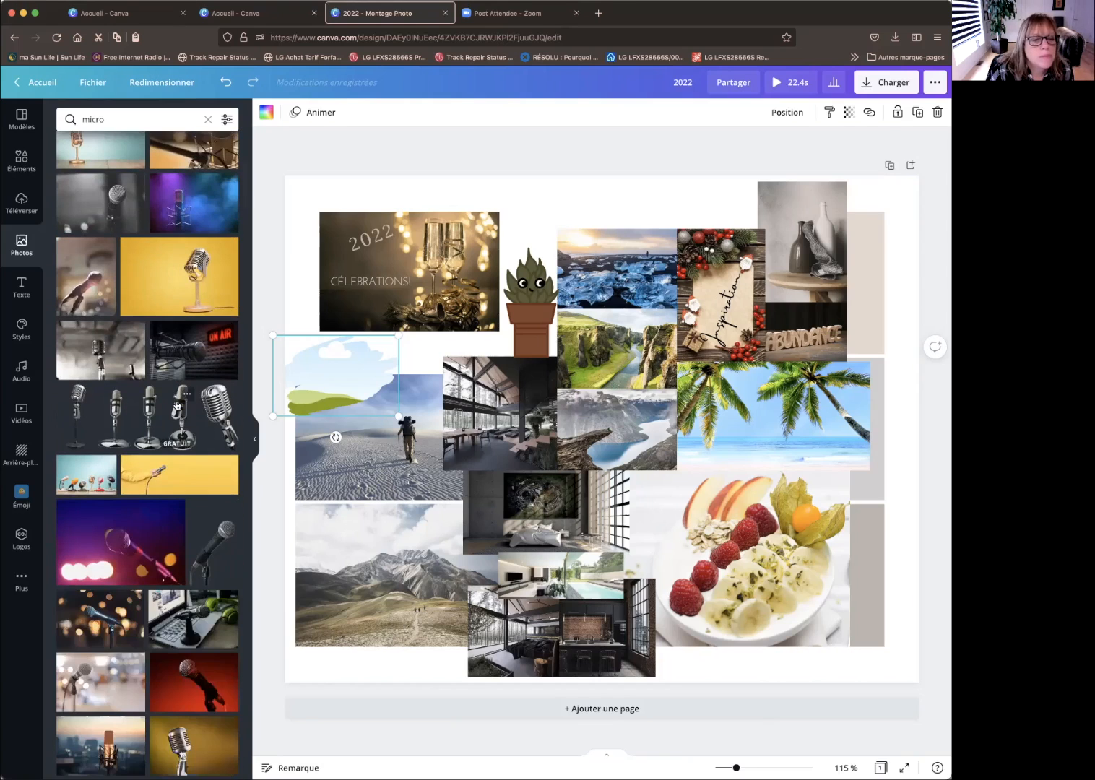
pyautogui.scroll(-4, 175, 405)
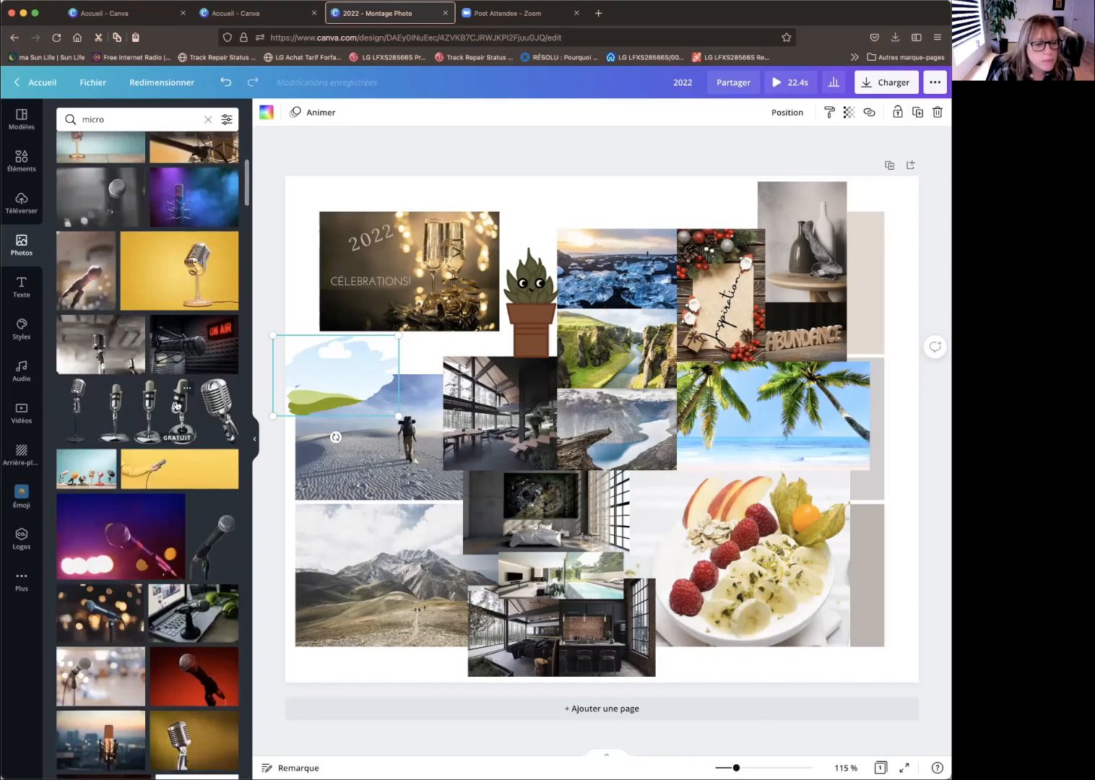
pyautogui.click(100, 467)
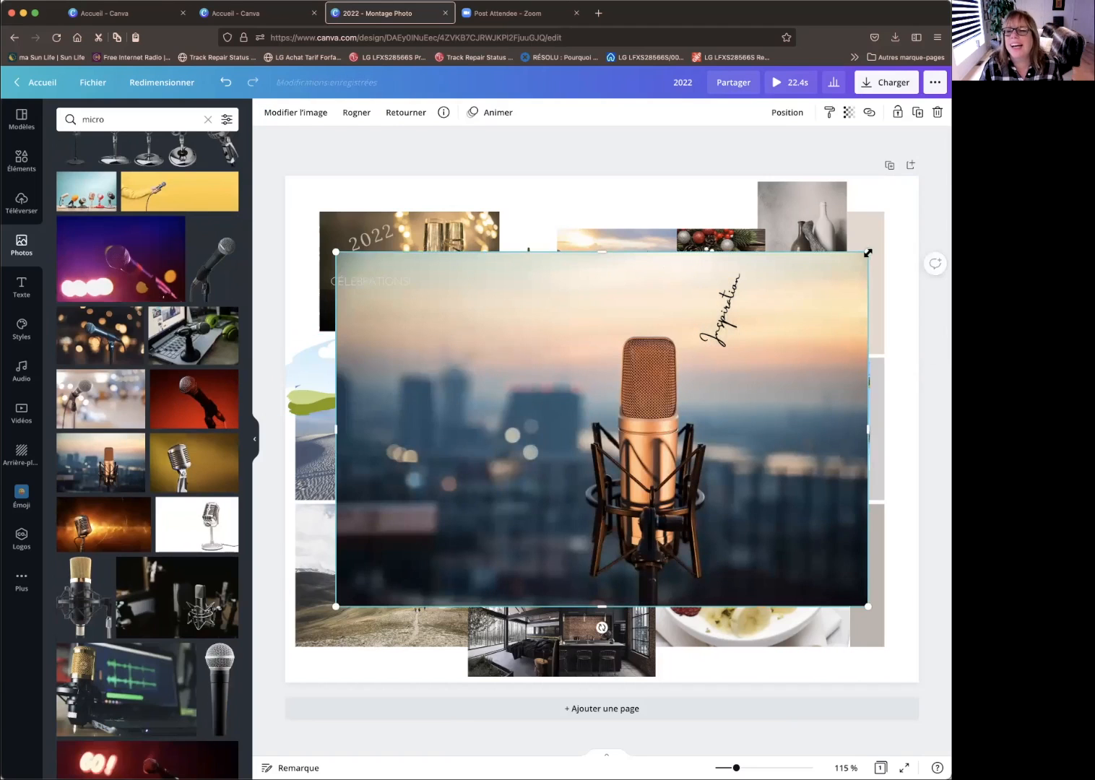
pyautogui.moveTo(867, 253)
pyautogui.mouseDown()
pyautogui.moveTo(401, 538)
pyautogui.moveTo(395, 364)
pyautogui.moveTo(337, 371)
pyautogui.mouseUp()
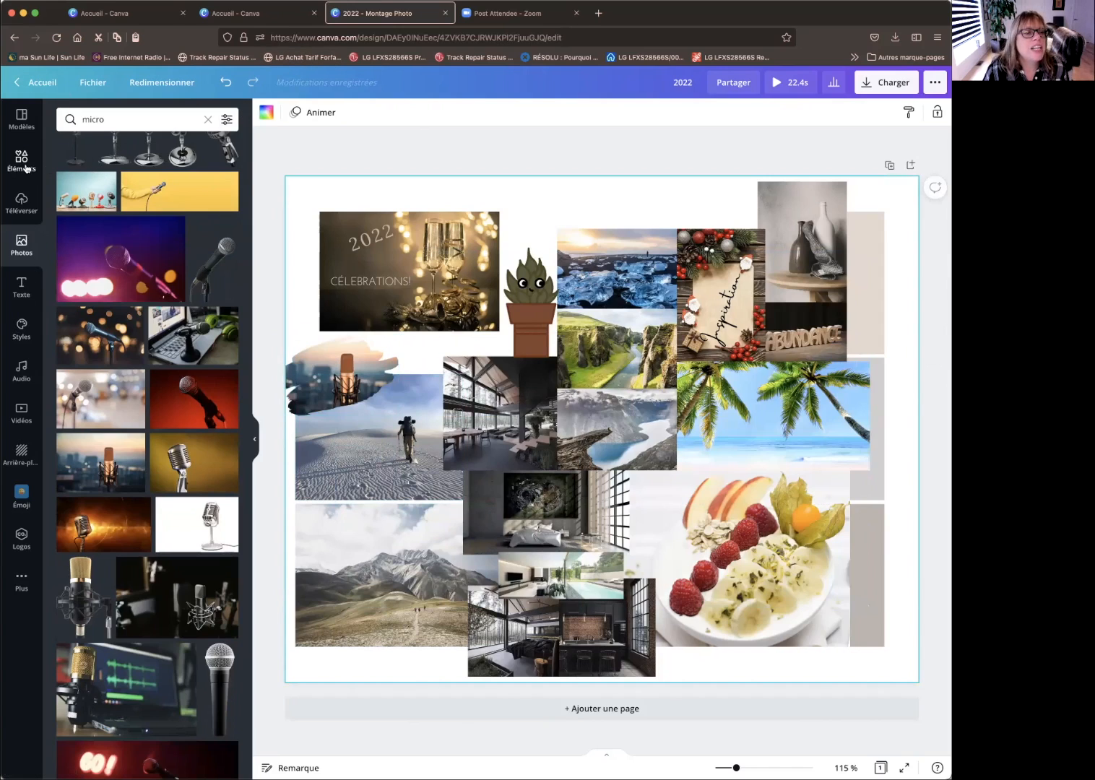
# - Examine the brand palettes and the trending font and colour combinations available as page styles
pyautogui.click(20, 327)
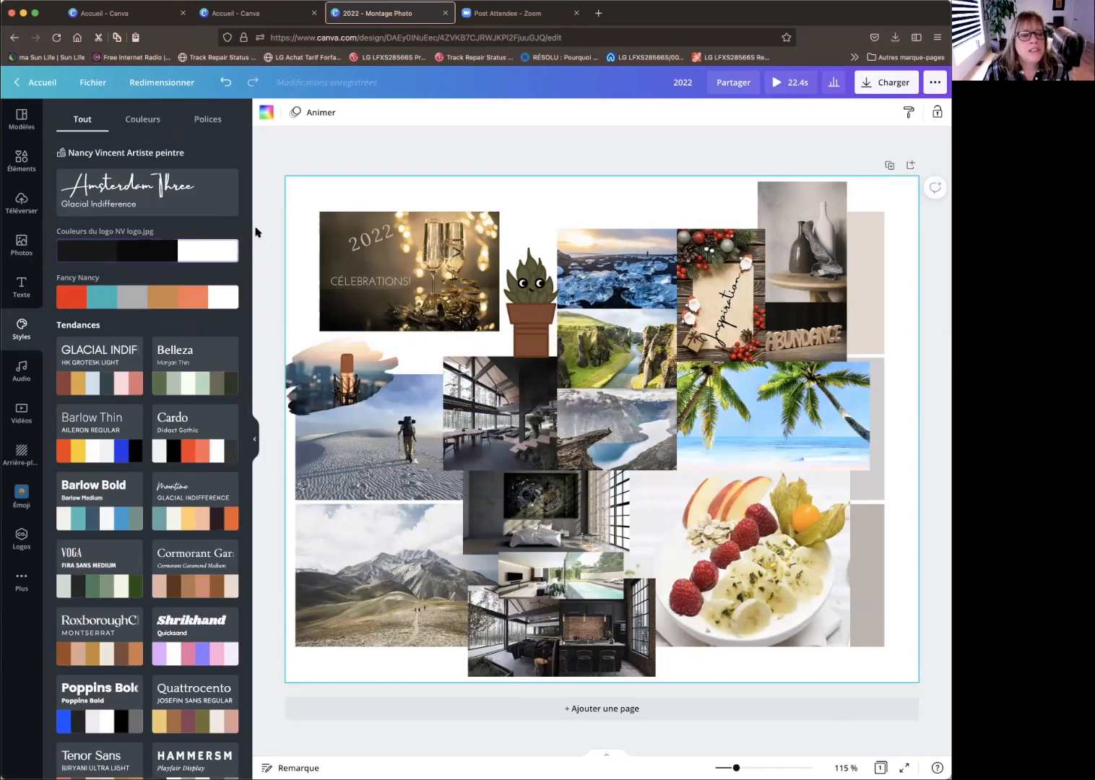
pyautogui.click(799, 245)
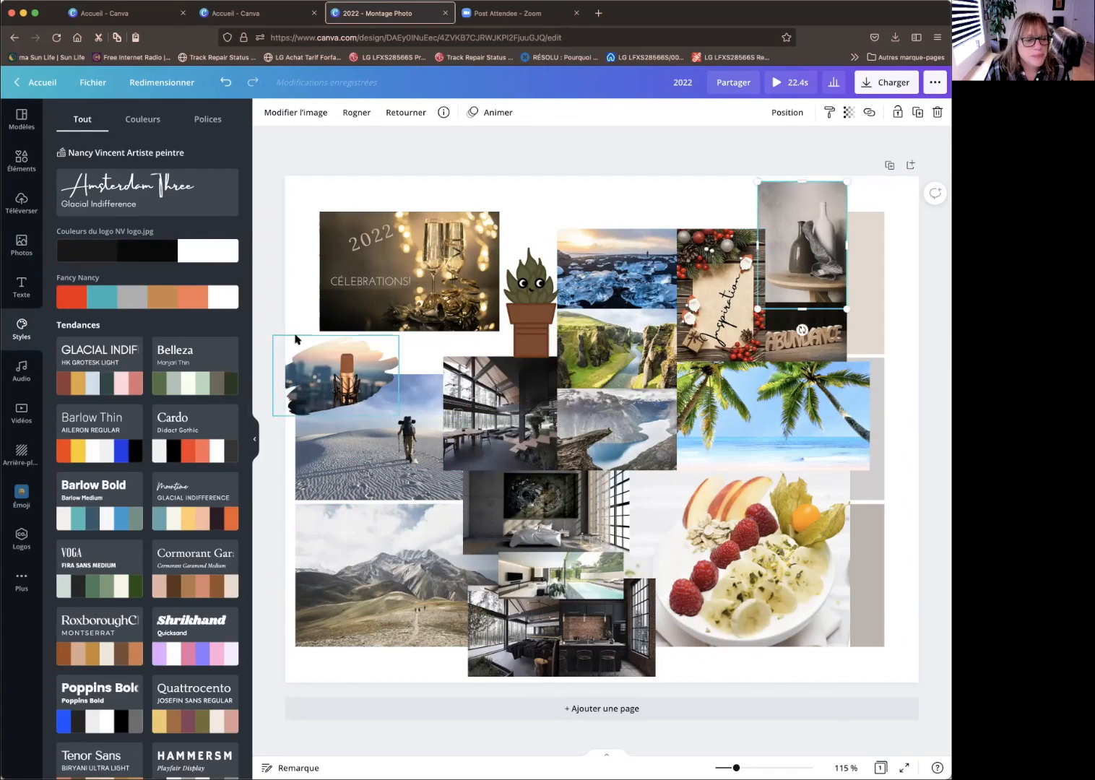
pyautogui.scroll(-3, 171, 514)
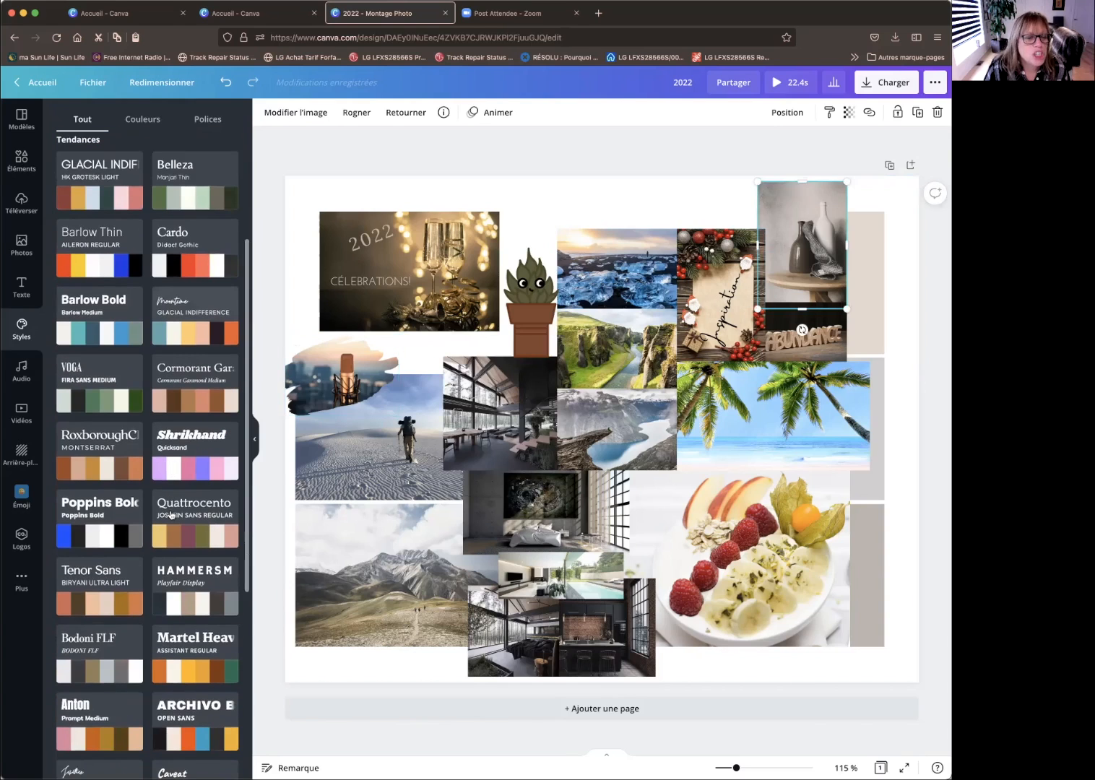
pyautogui.scroll(-4, 171, 514)
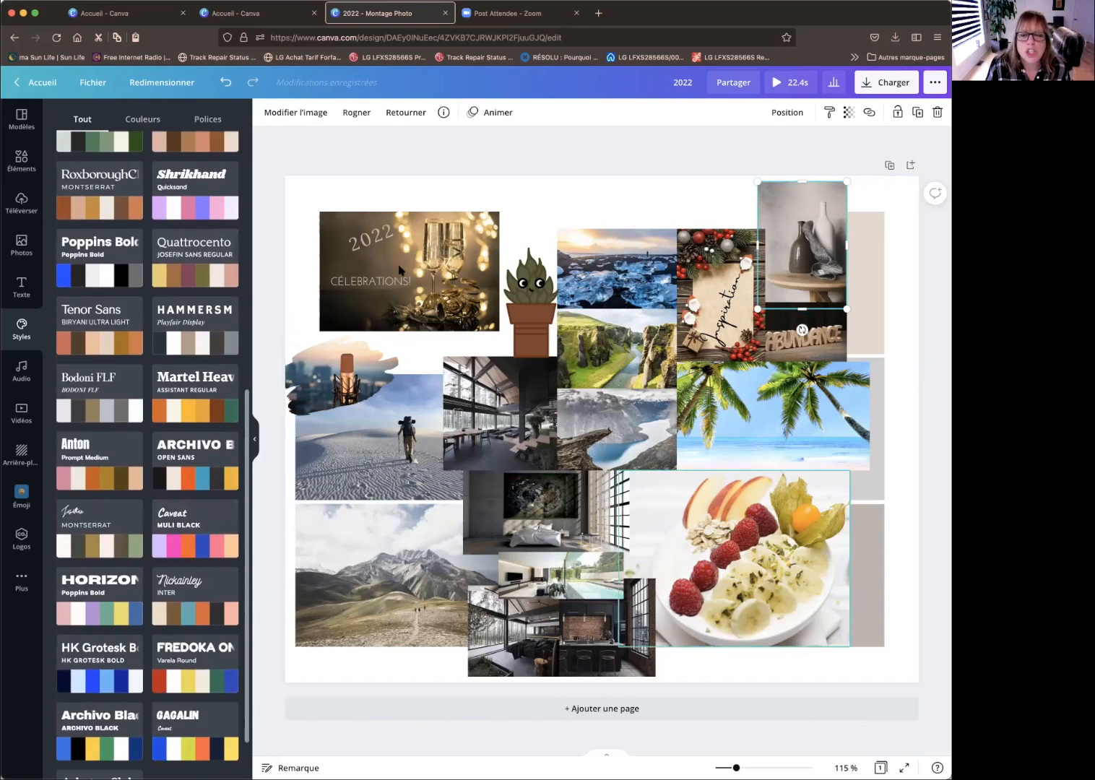
pyautogui.scroll(7, 155, 352)
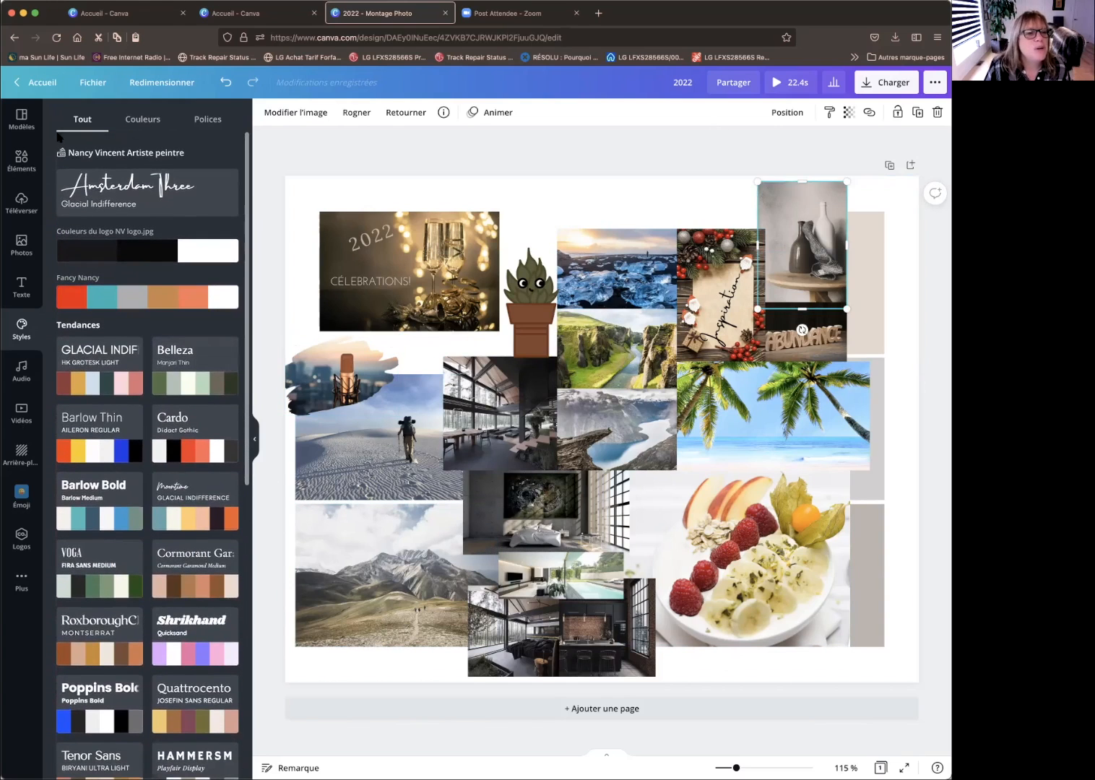
# - Try the mauve-to-purple gradient and the pale cream landscape with trees from the background library as the page background
pyautogui.click(21, 159)
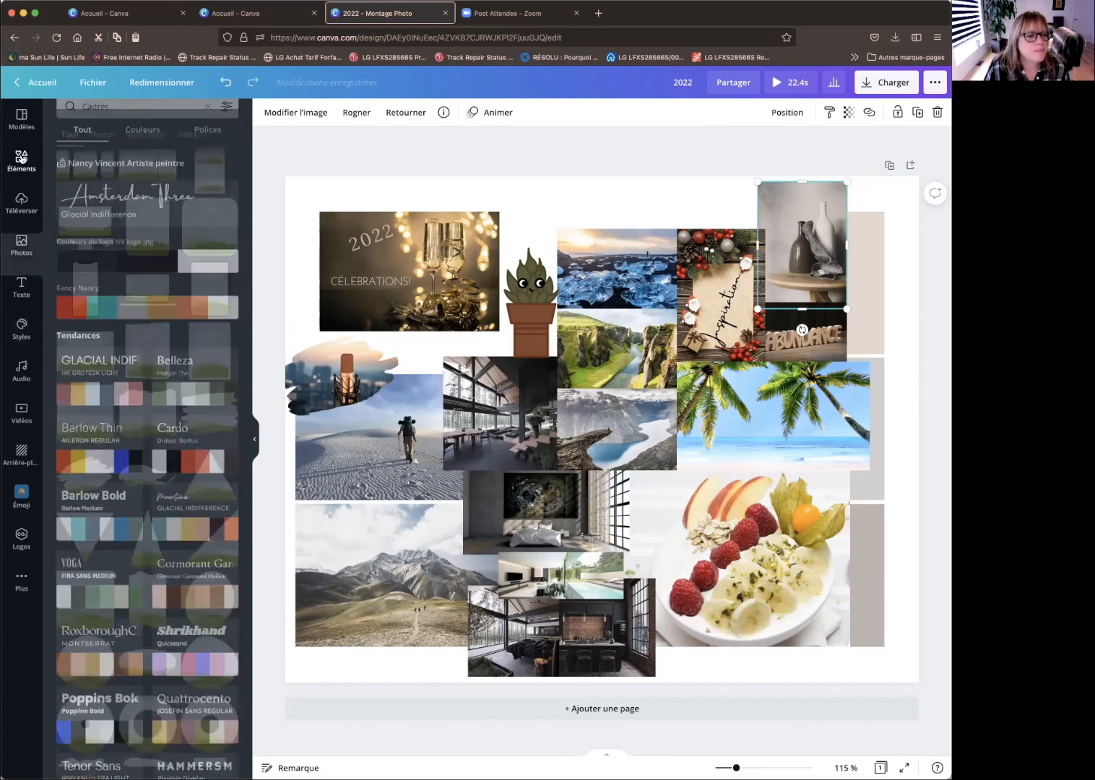
pyautogui.click(22, 451)
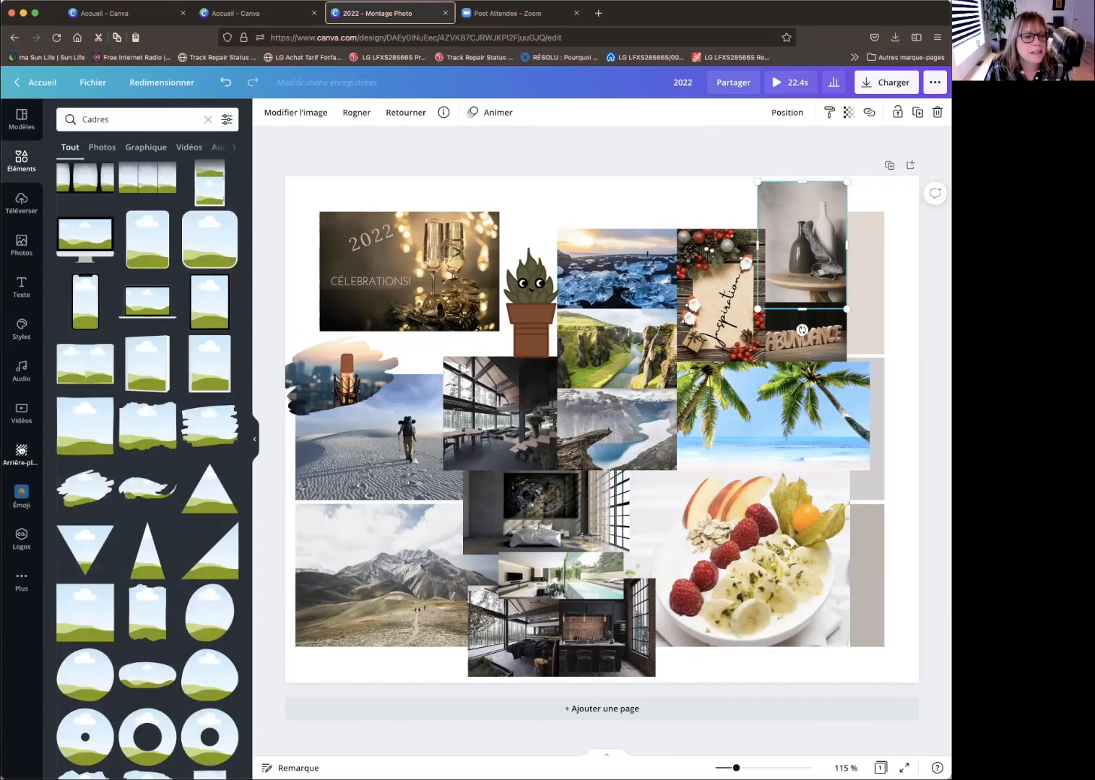
pyautogui.click(353, 663)
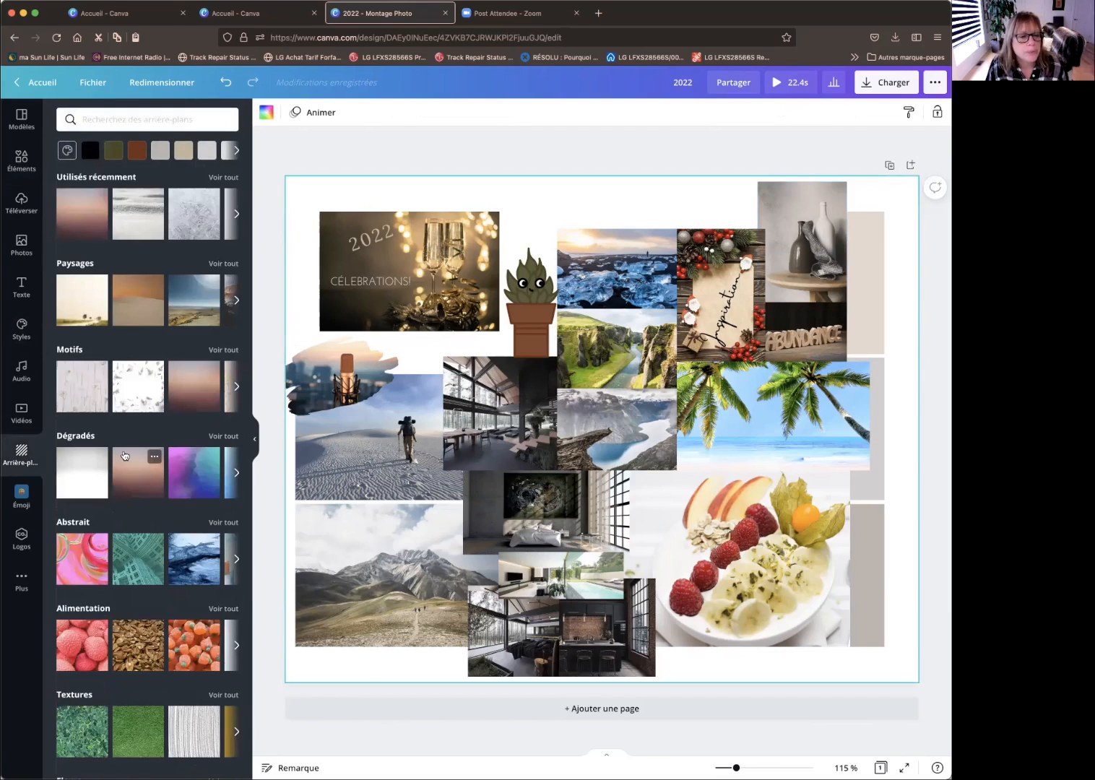
pyautogui.click(80, 217)
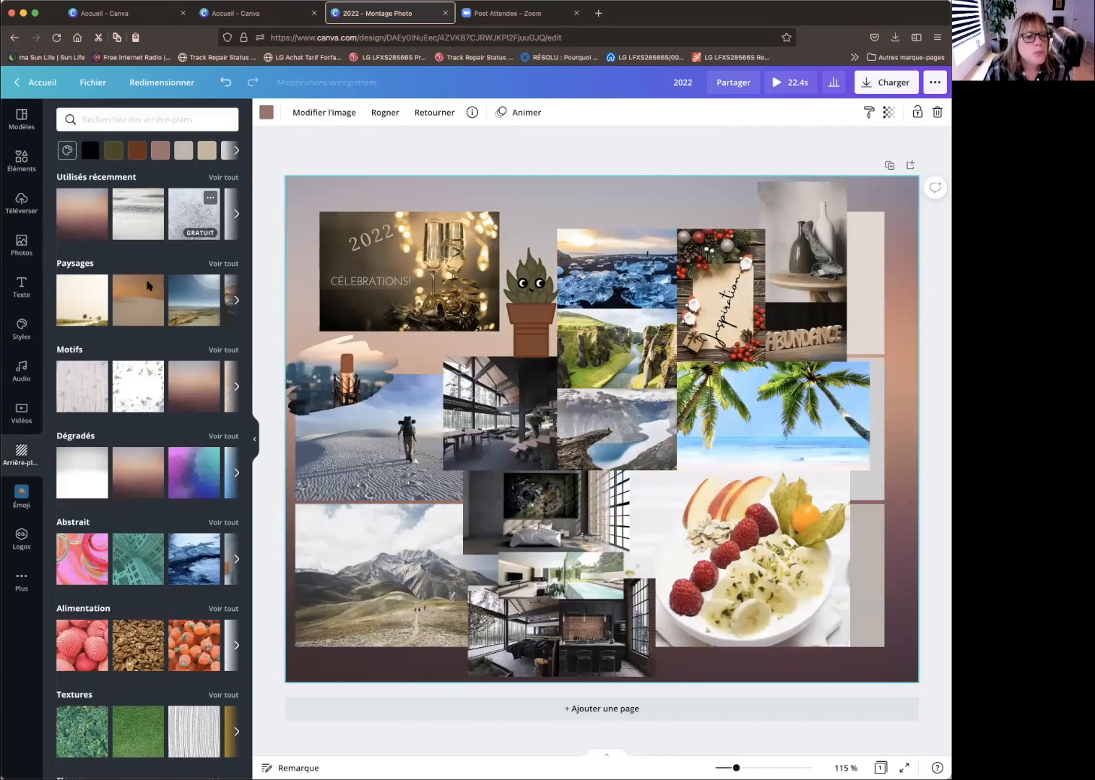
pyautogui.click(78, 304)
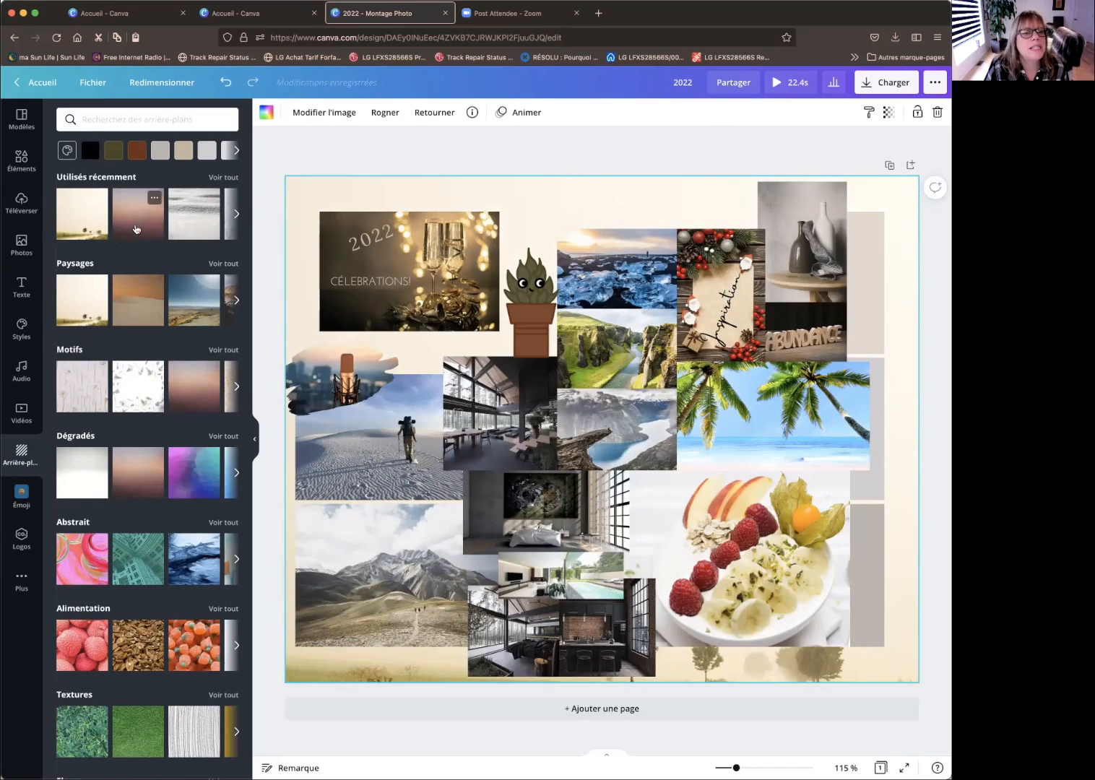
# - Browse the full "Dégradés" background collection and try solid tan as the page colour
pyautogui.click(221, 437)
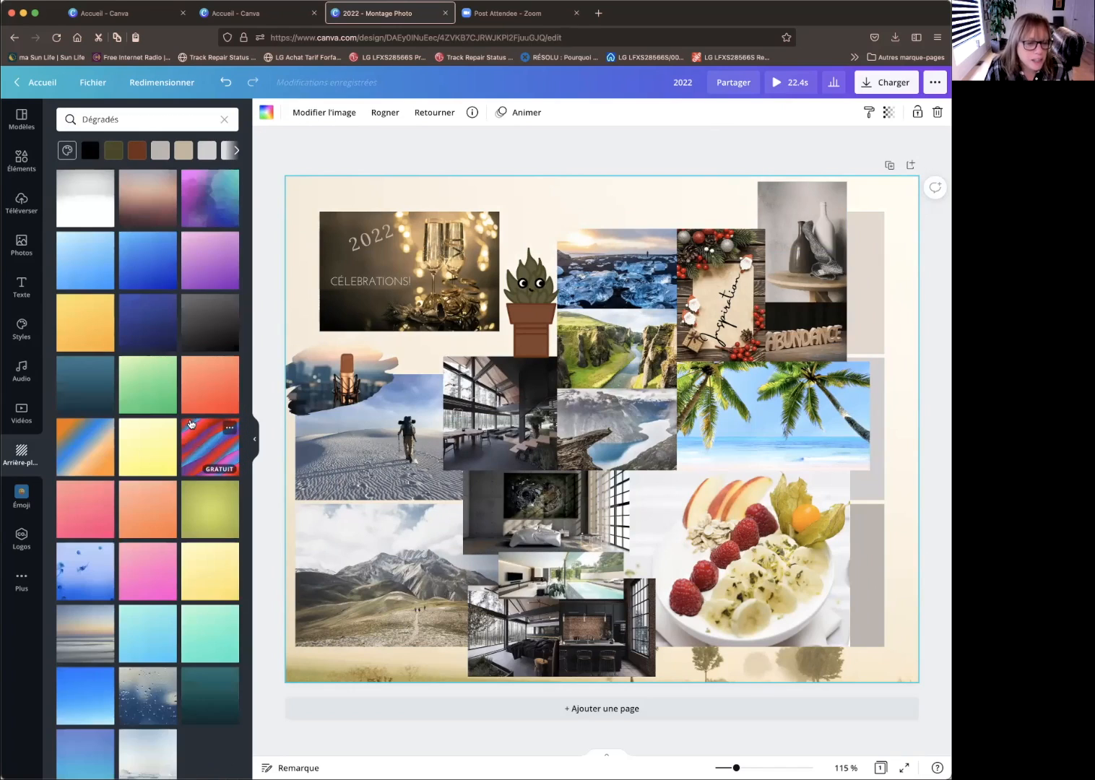
pyautogui.scroll(-1, 191, 424)
pyautogui.scroll(1, 116, 587)
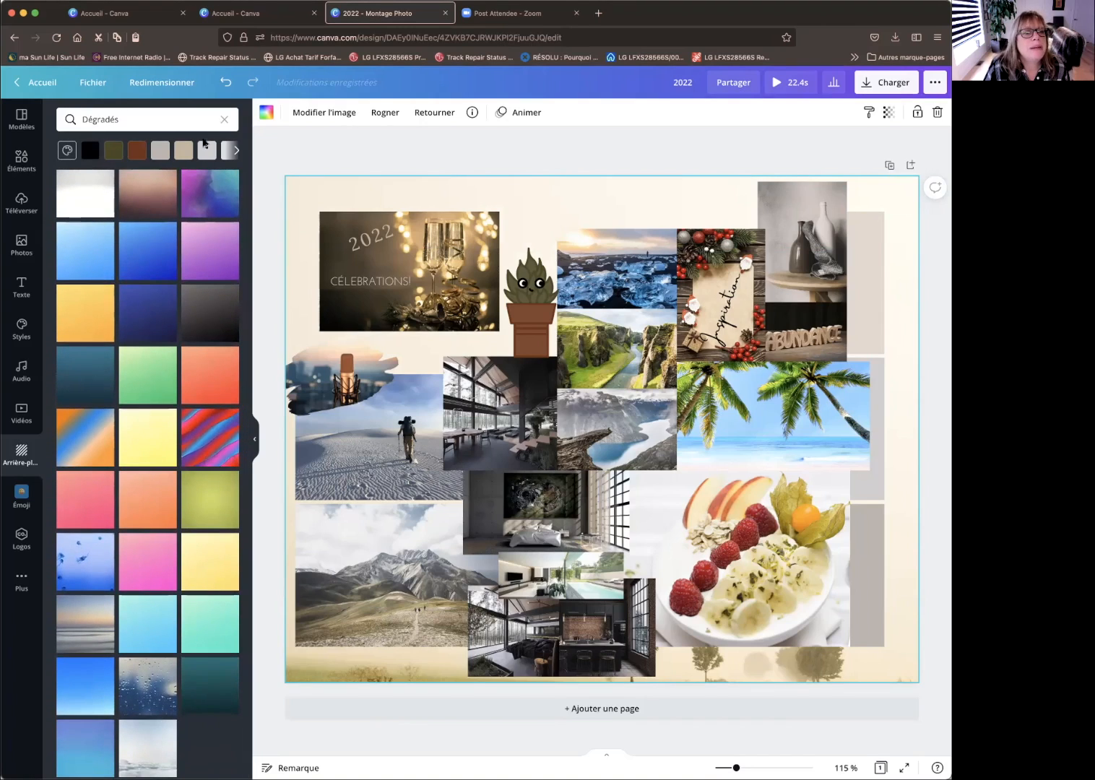
pyautogui.click(182, 151)
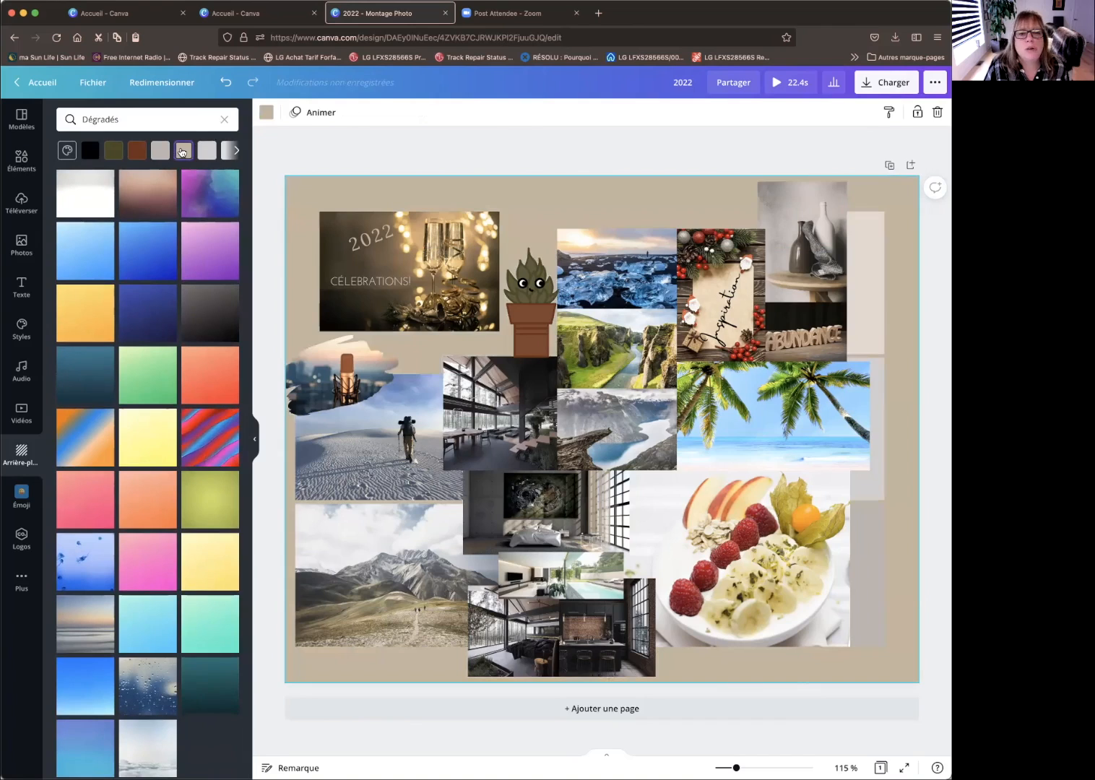
pyautogui.click(237, 152)
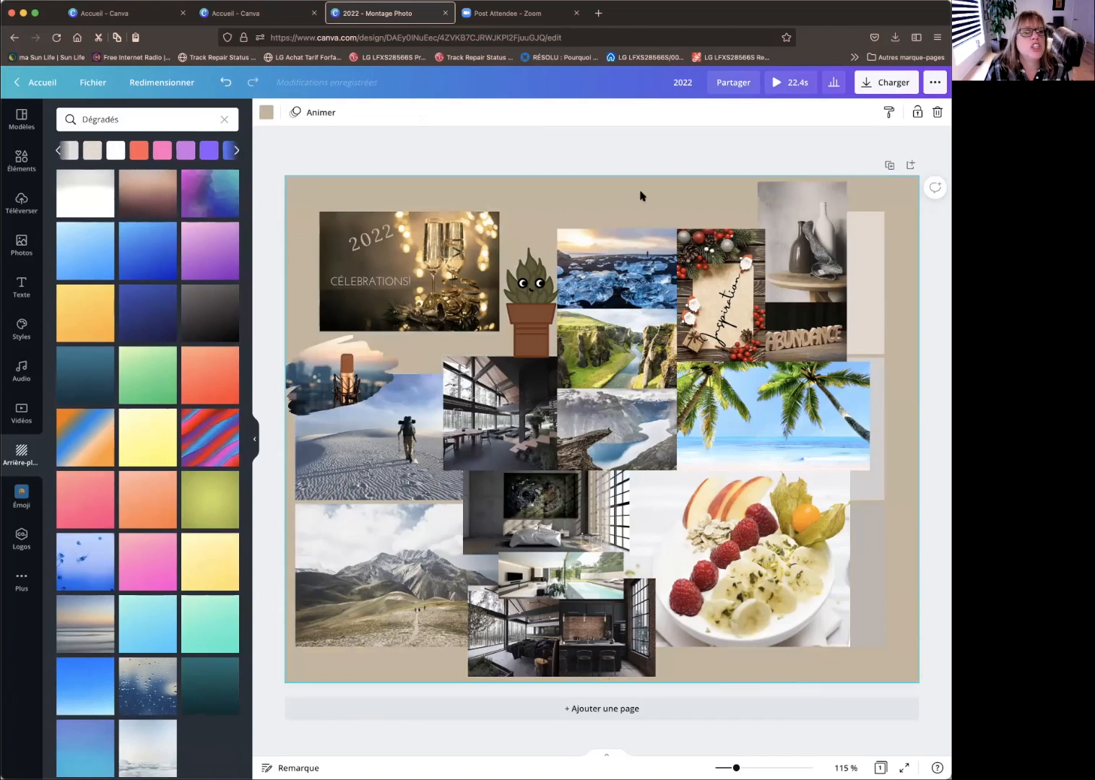
pyautogui.click(58, 152)
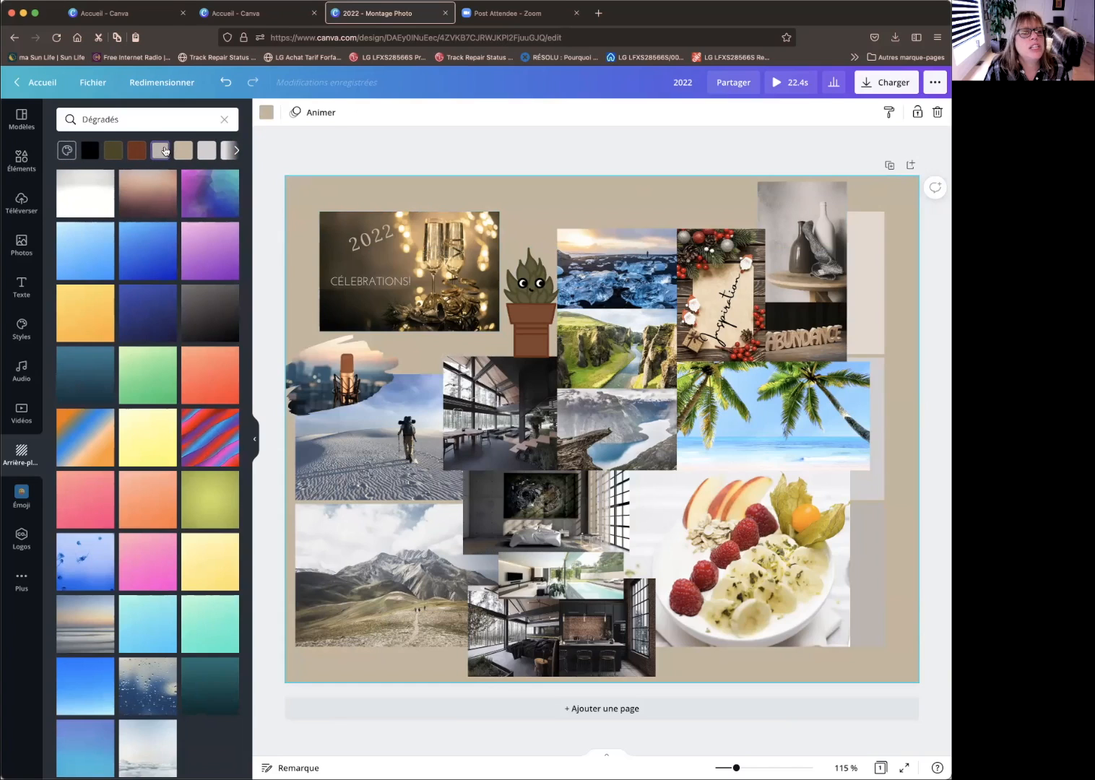
# - Try solid light grey as the page colour and replace it with the grey-to-white background from "Dégradés"
pyautogui.click(208, 152)
pyautogui.click(235, 151)
pyautogui.click(65, 152)
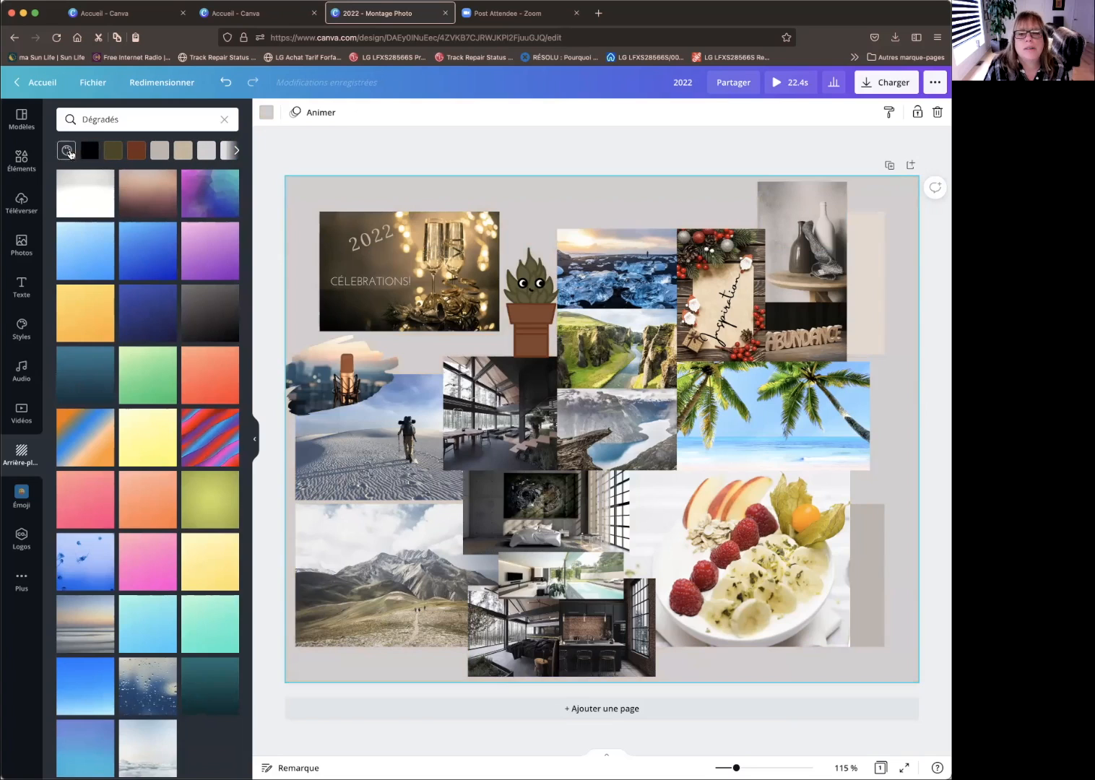
pyautogui.click(83, 206)
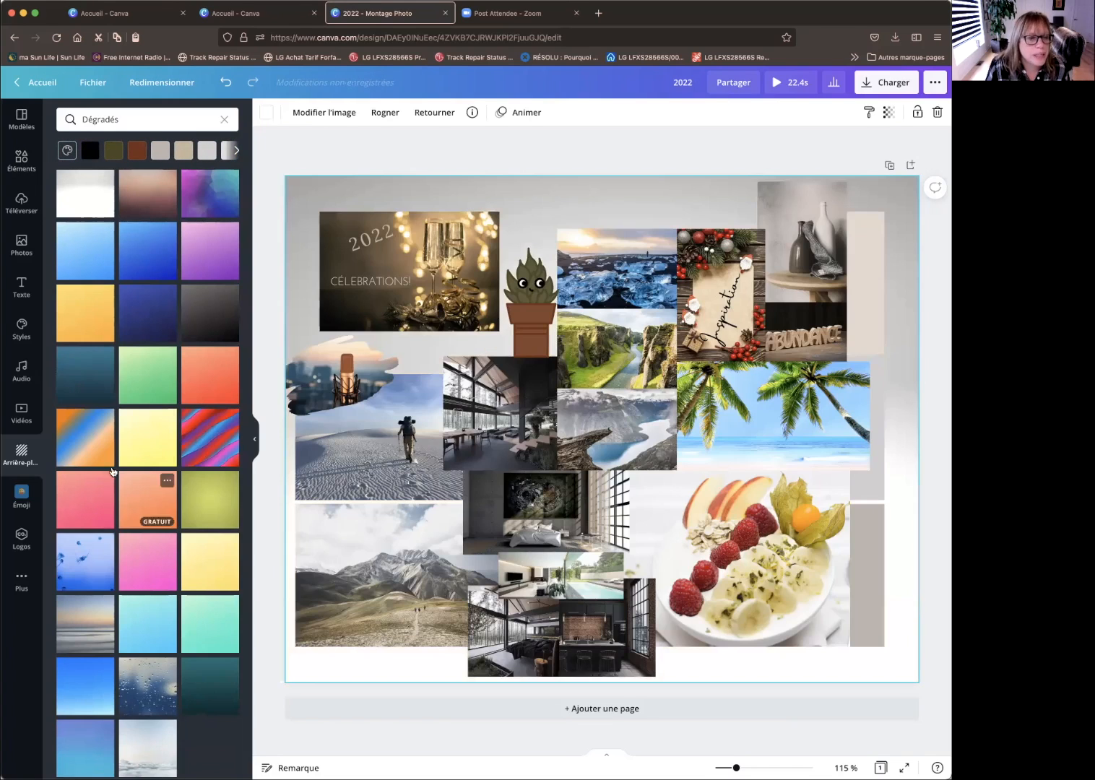
# - Try the orange-and-blue stripes, sunset seascape, purple-to-teal gradient, solid tan and dark teal gradient as the page background
pyautogui.click(90, 442)
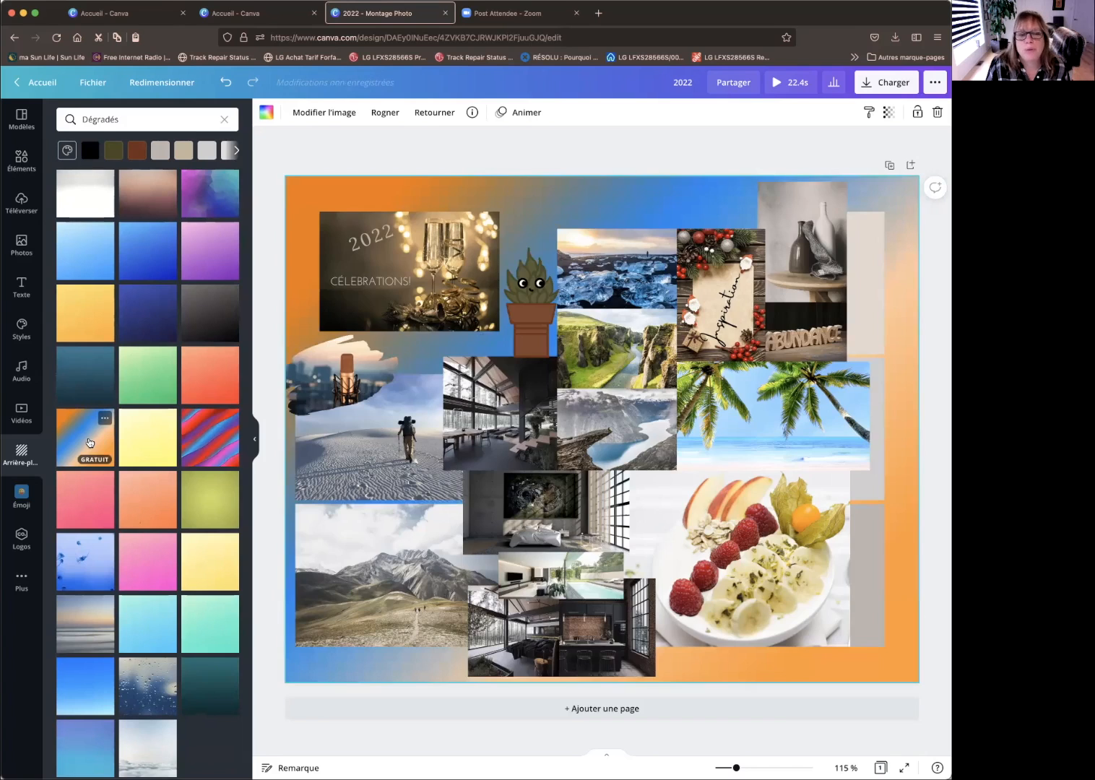
pyautogui.click(89, 634)
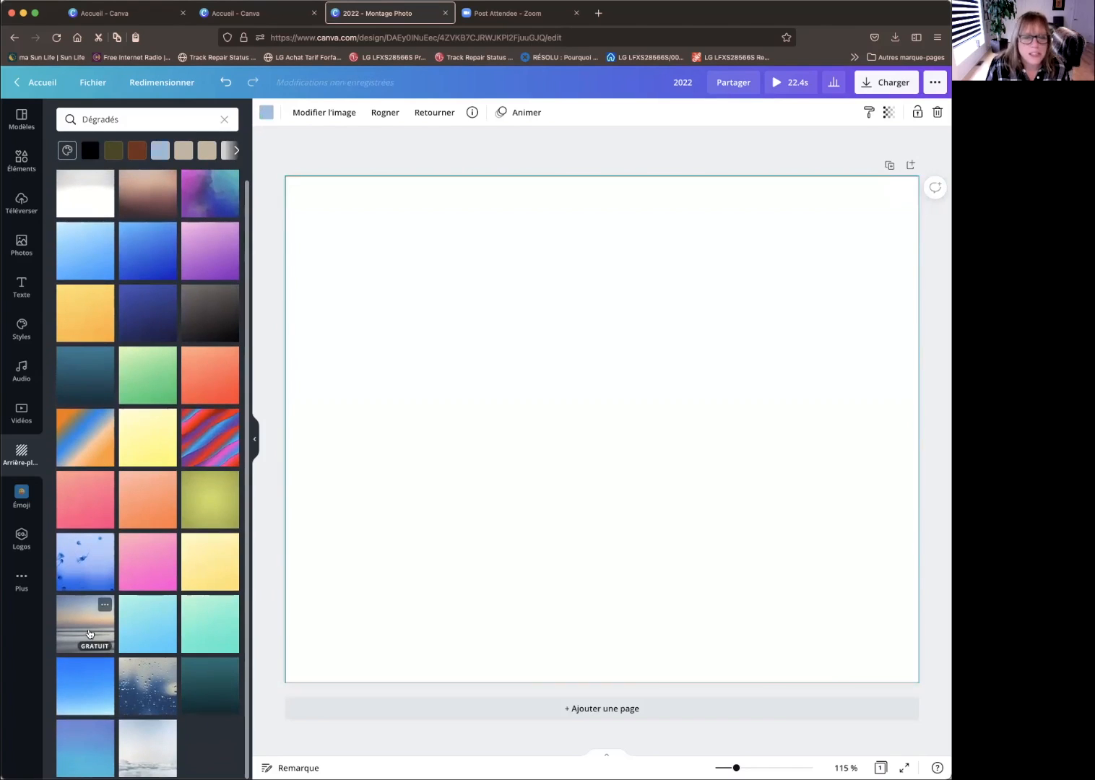
pyautogui.click(221, 188)
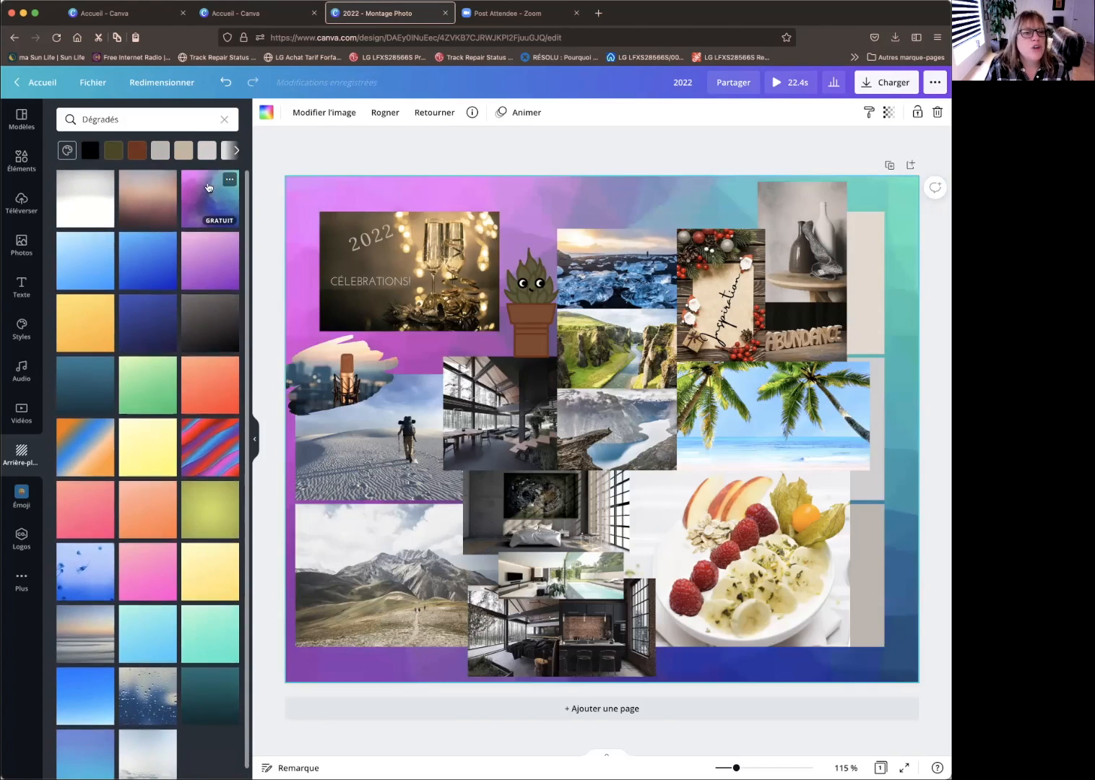
pyautogui.click(185, 151)
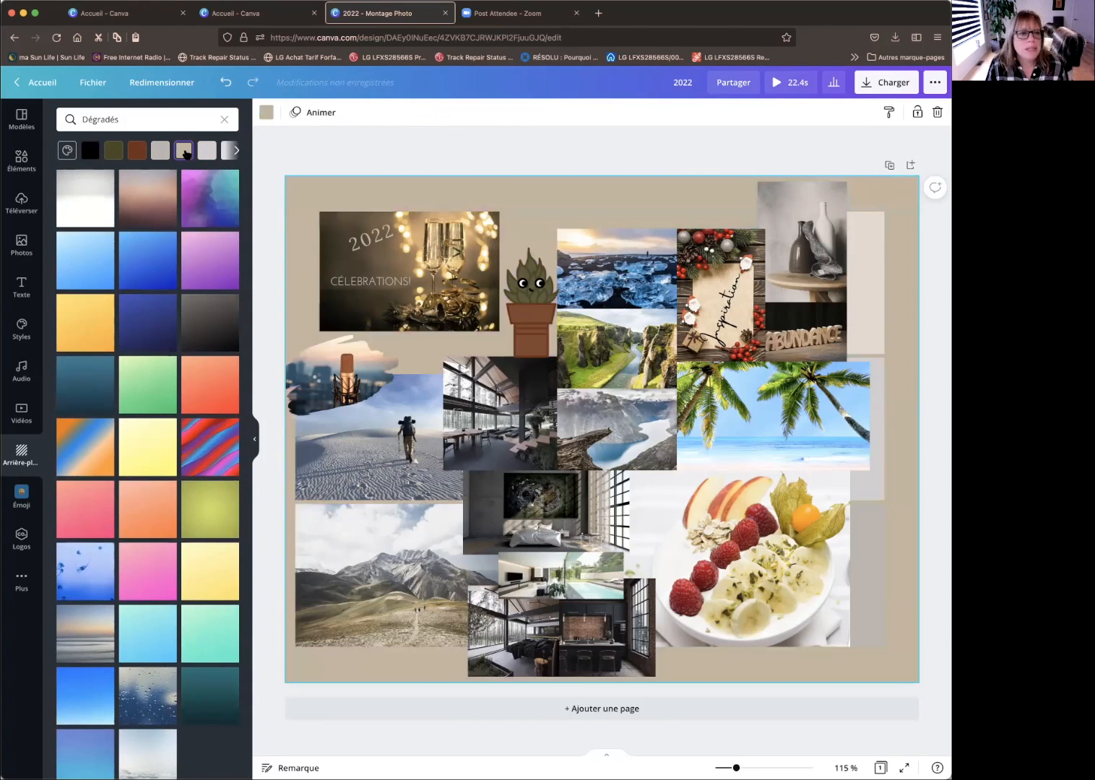
pyautogui.click(201, 700)
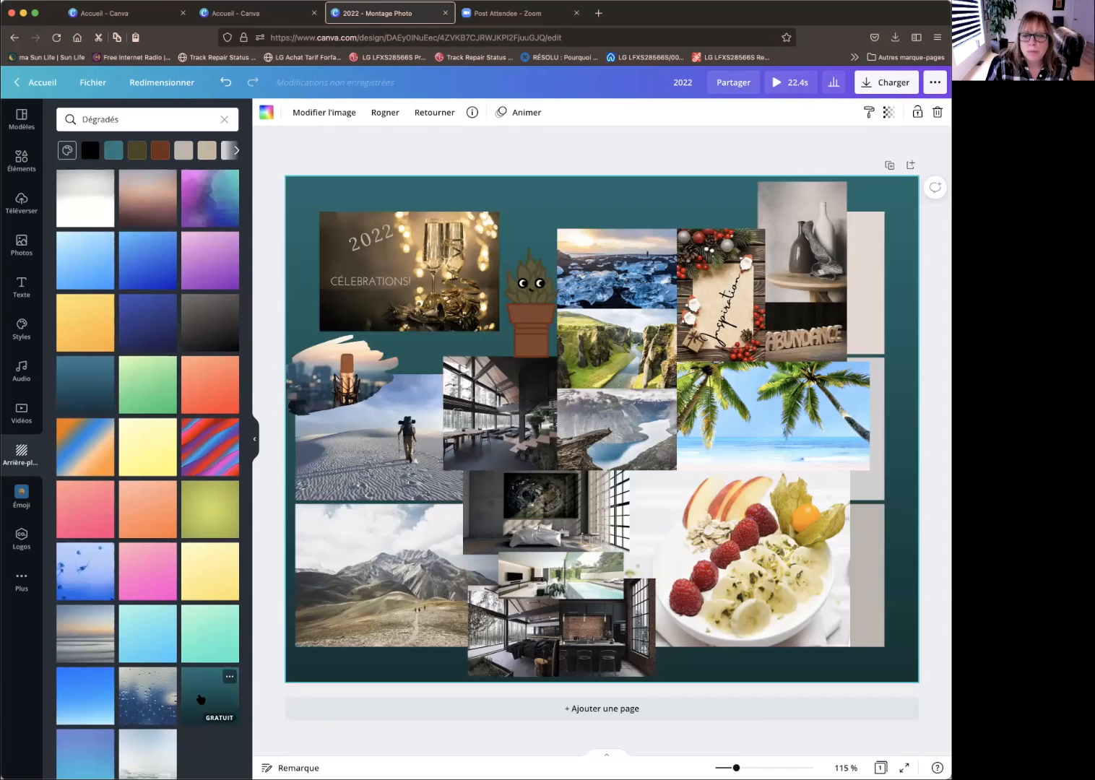
# - Try the pale cloudy, red-and-blue striped and dark grey backgrounds, and return to the grey-to-white one from "Dégradés"
pyautogui.click(146, 749)
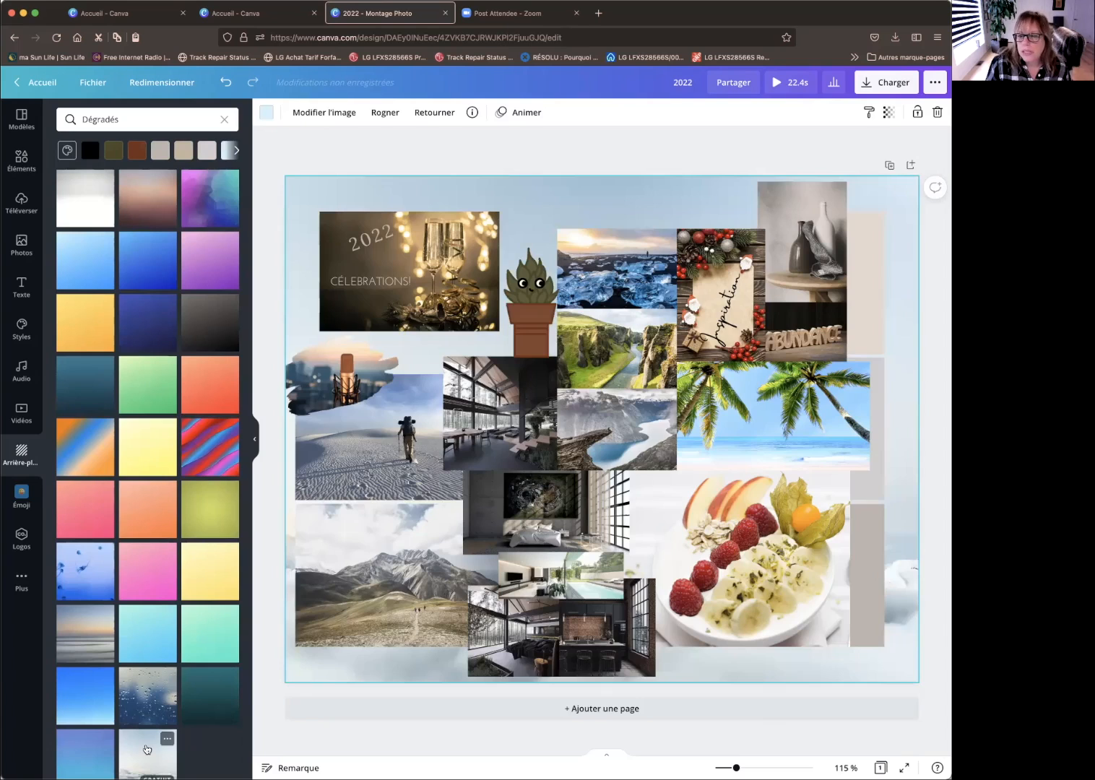
pyautogui.click(208, 440)
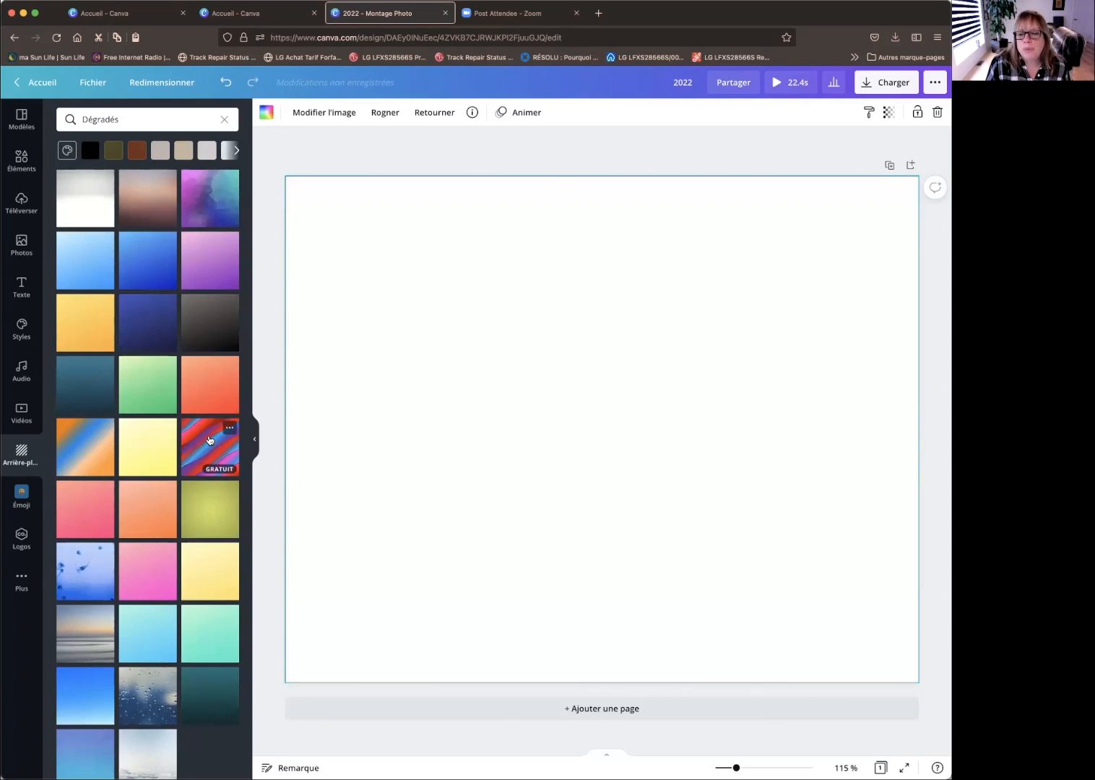
pyautogui.click(209, 330)
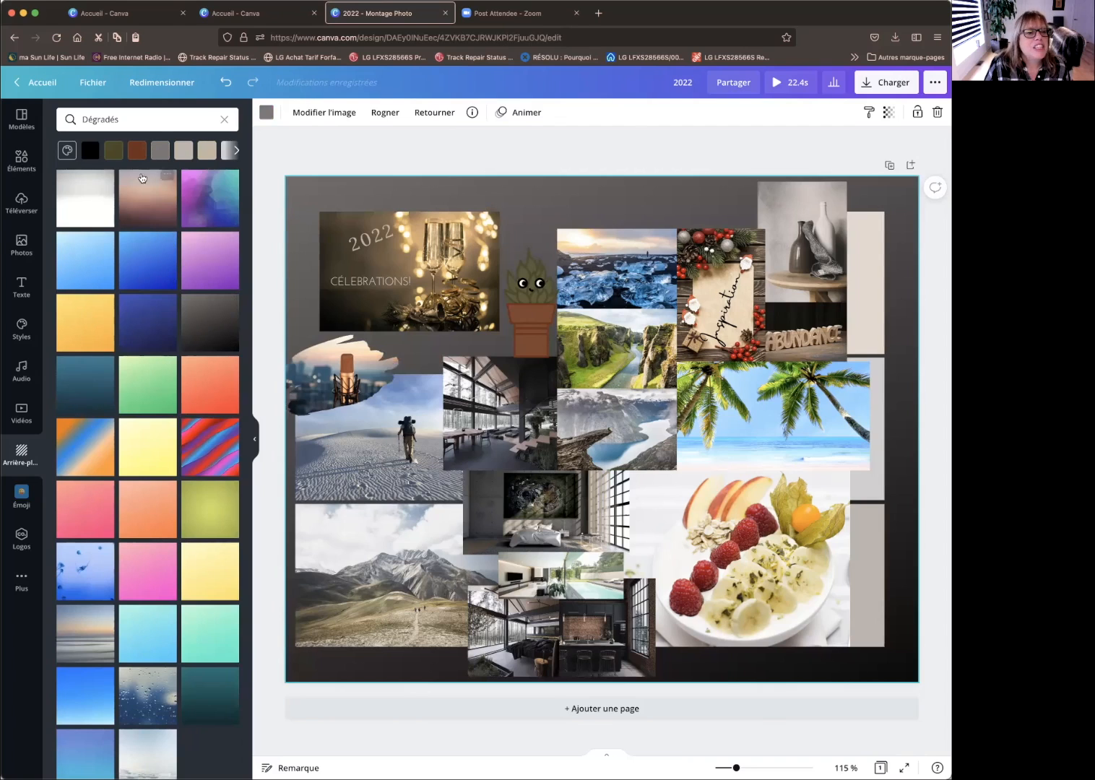
pyautogui.click(99, 196)
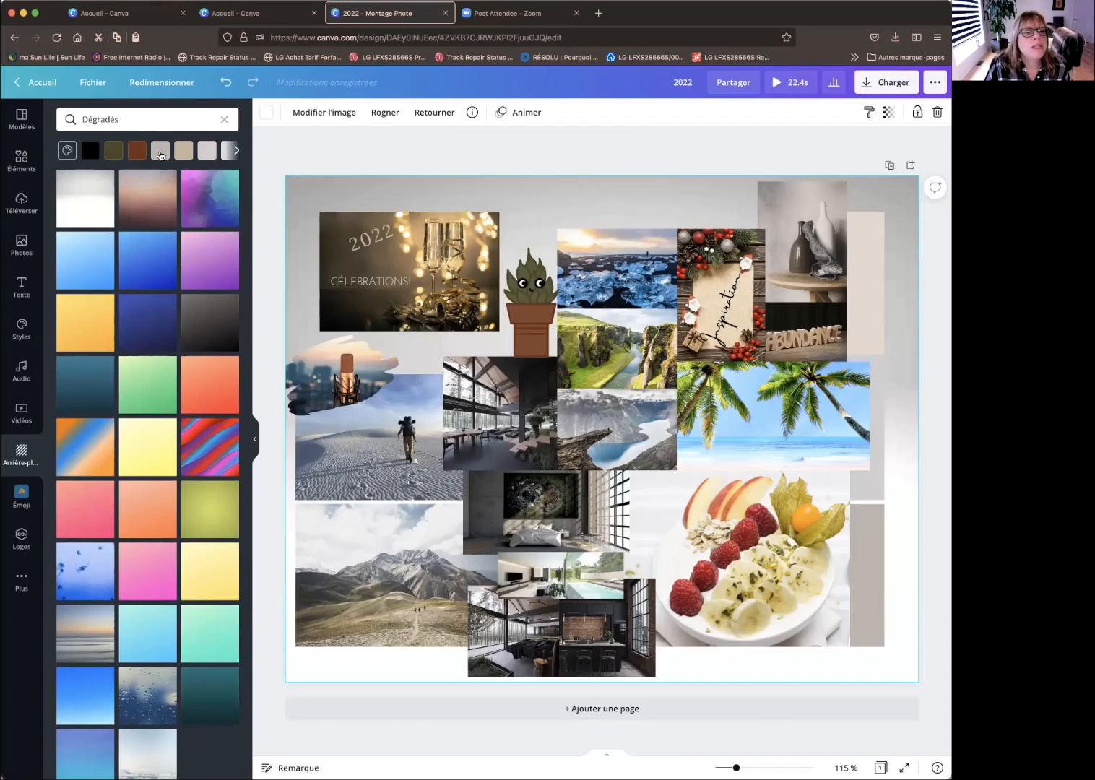
# - Try solid orange as the page colour and replace it with solid tan
pyautogui.click(236, 151)
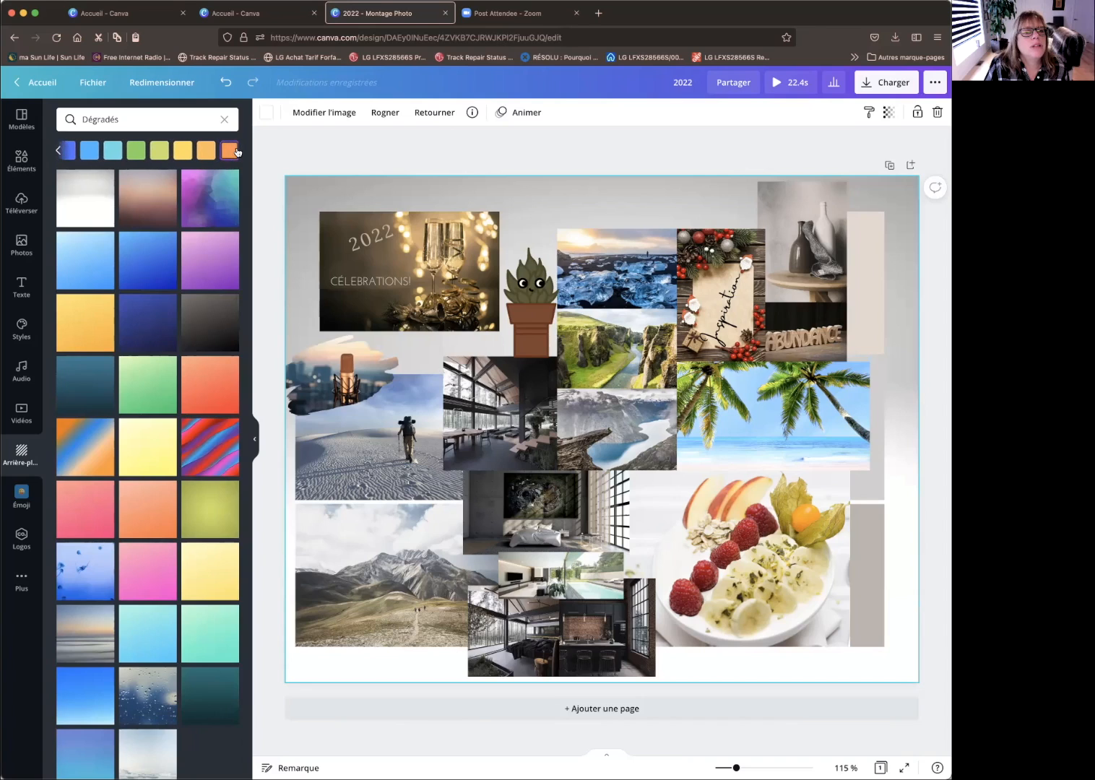
pyautogui.click(228, 150)
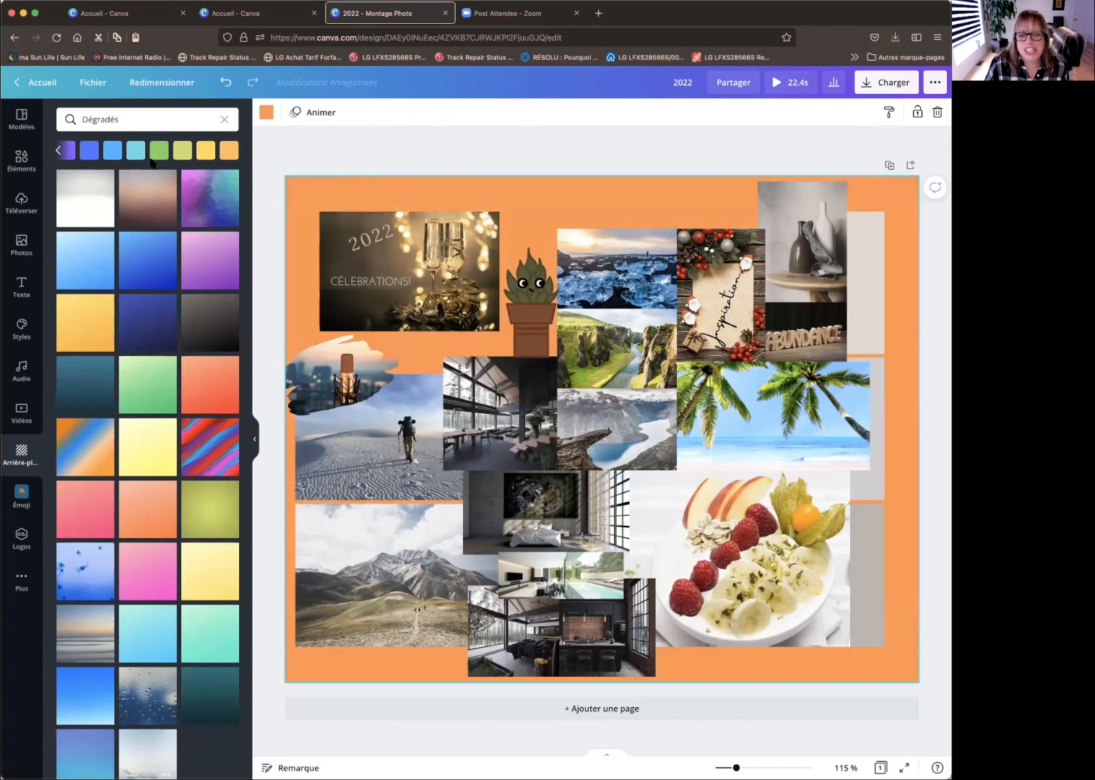
pyautogui.click(58, 151)
pyautogui.click(58, 151)
pyautogui.click(58, 152)
pyautogui.click(183, 151)
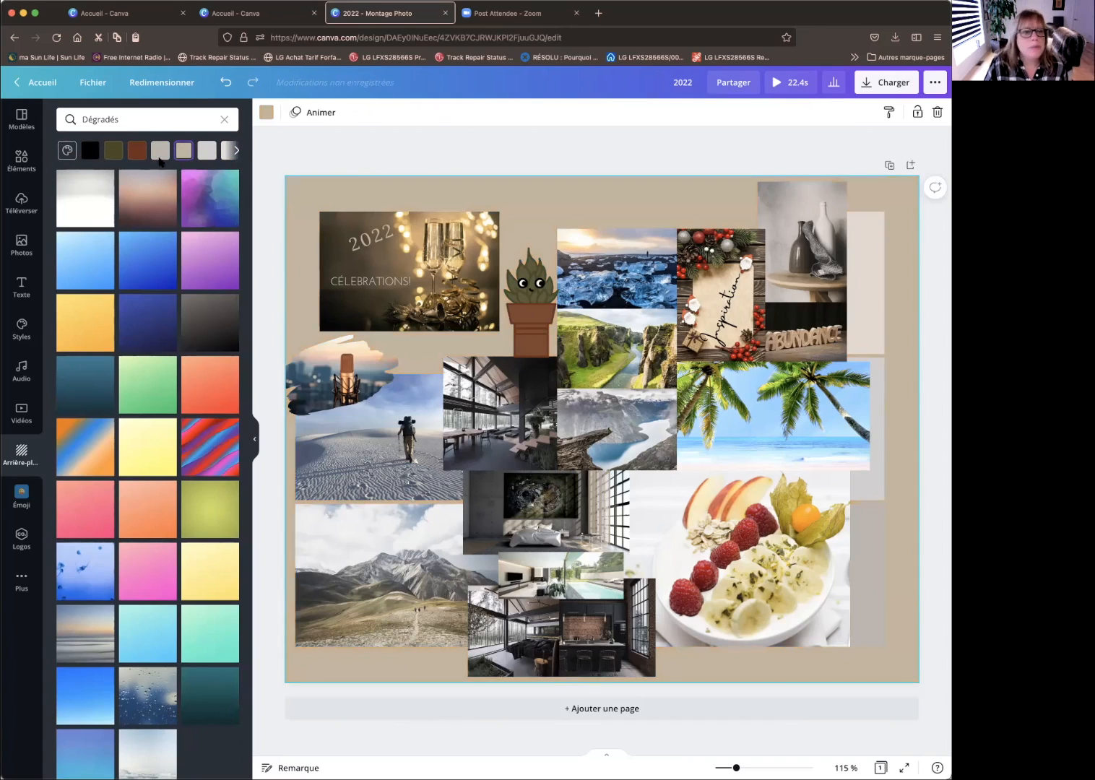
# - Clear the "Dégradés" search and try the white brick wall from all results as the page background
pyautogui.click(223, 121)
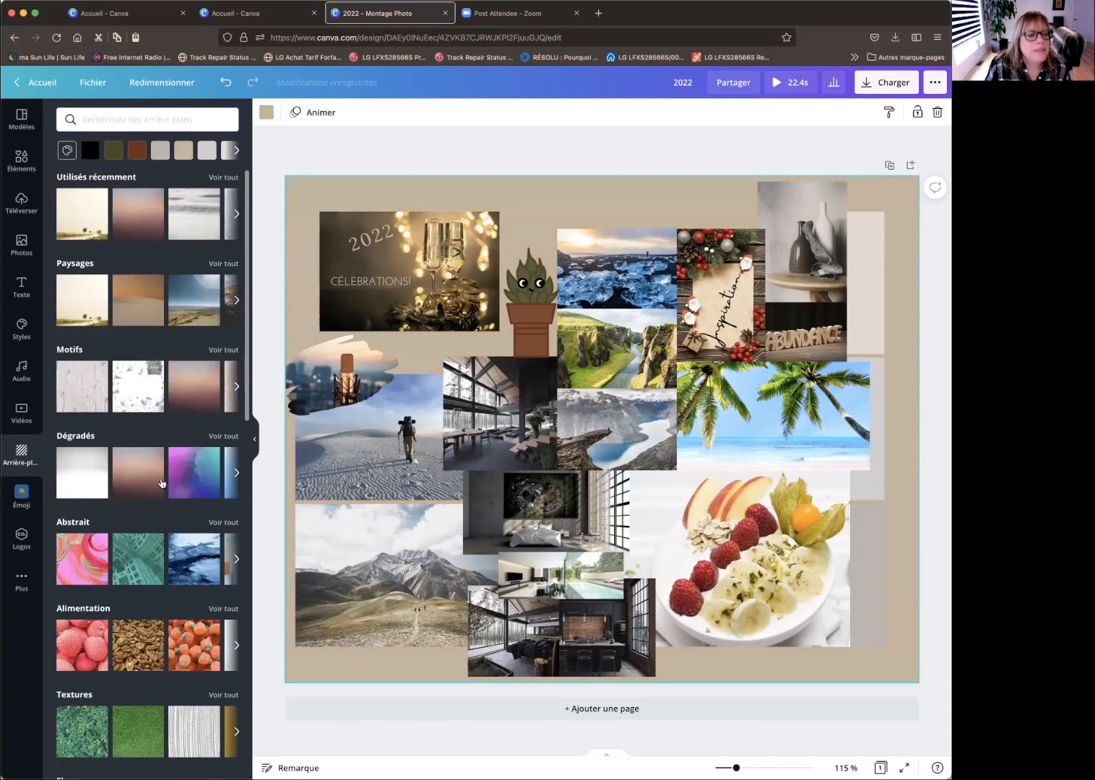
pyautogui.scroll(-5, 164, 486)
pyautogui.scroll(-10, 164, 486)
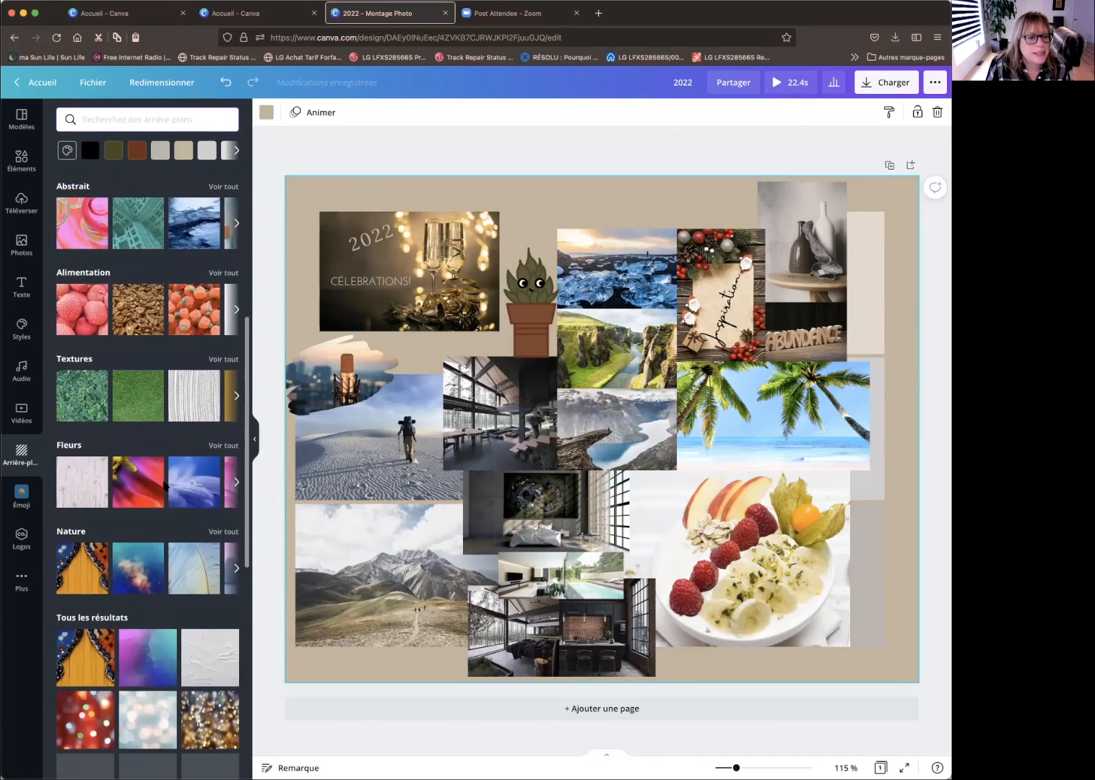
pyautogui.scroll(-10, 164, 486)
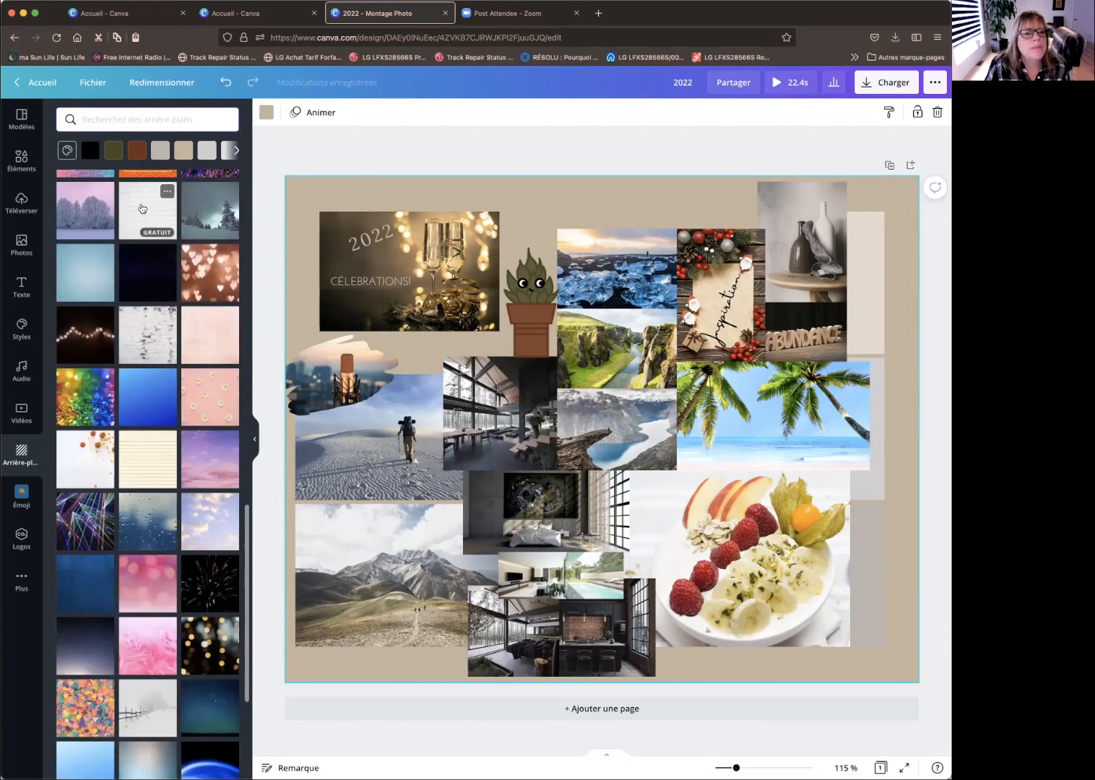
pyautogui.click(144, 208)
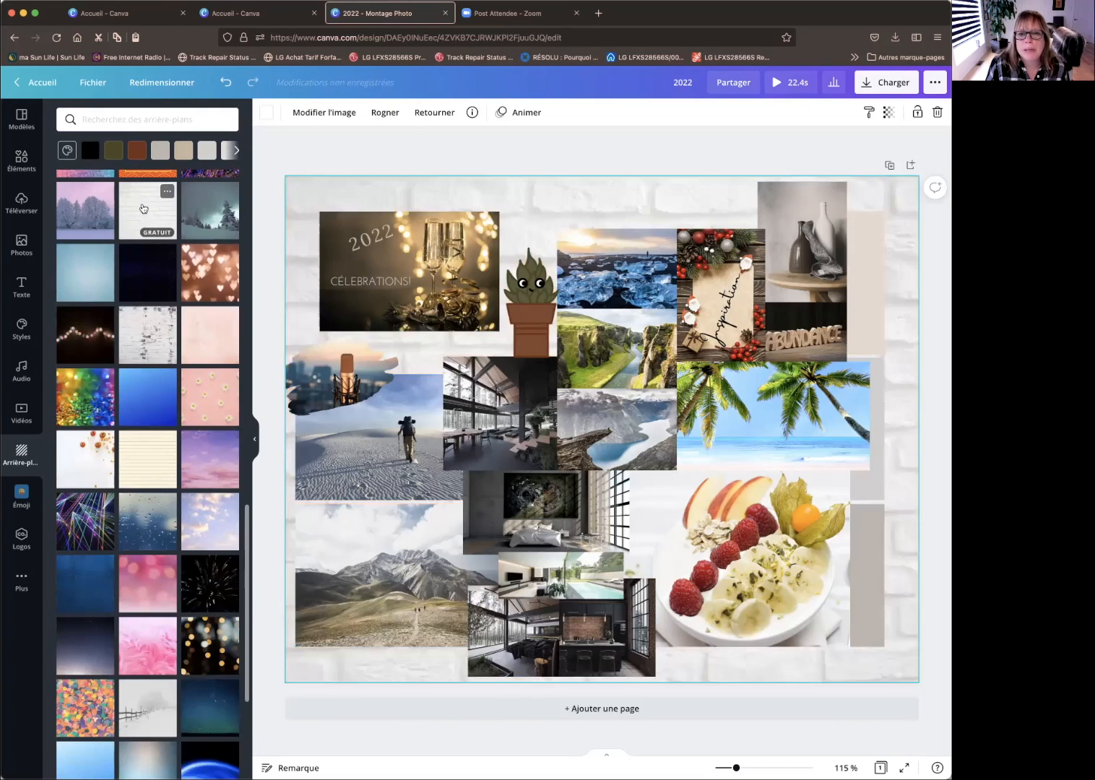
# - Try the raindrops, black fireworks and dark golden-lights photos as the page background
pyautogui.click(150, 527)
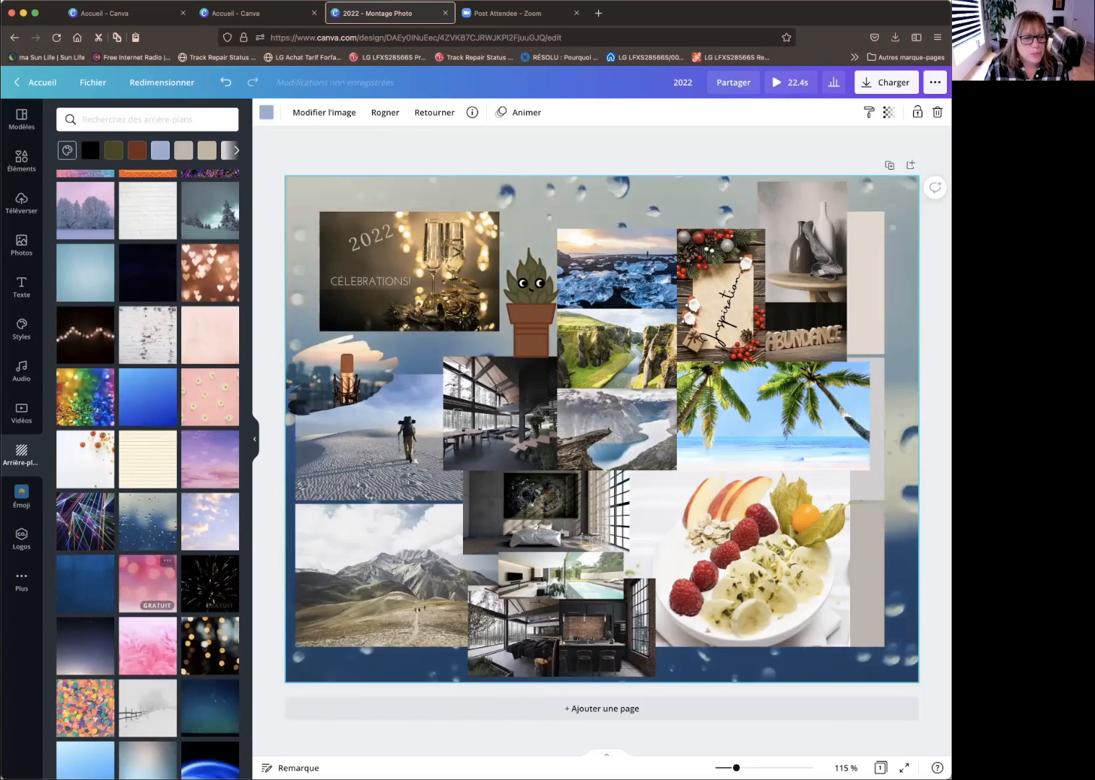
pyautogui.click(207, 576)
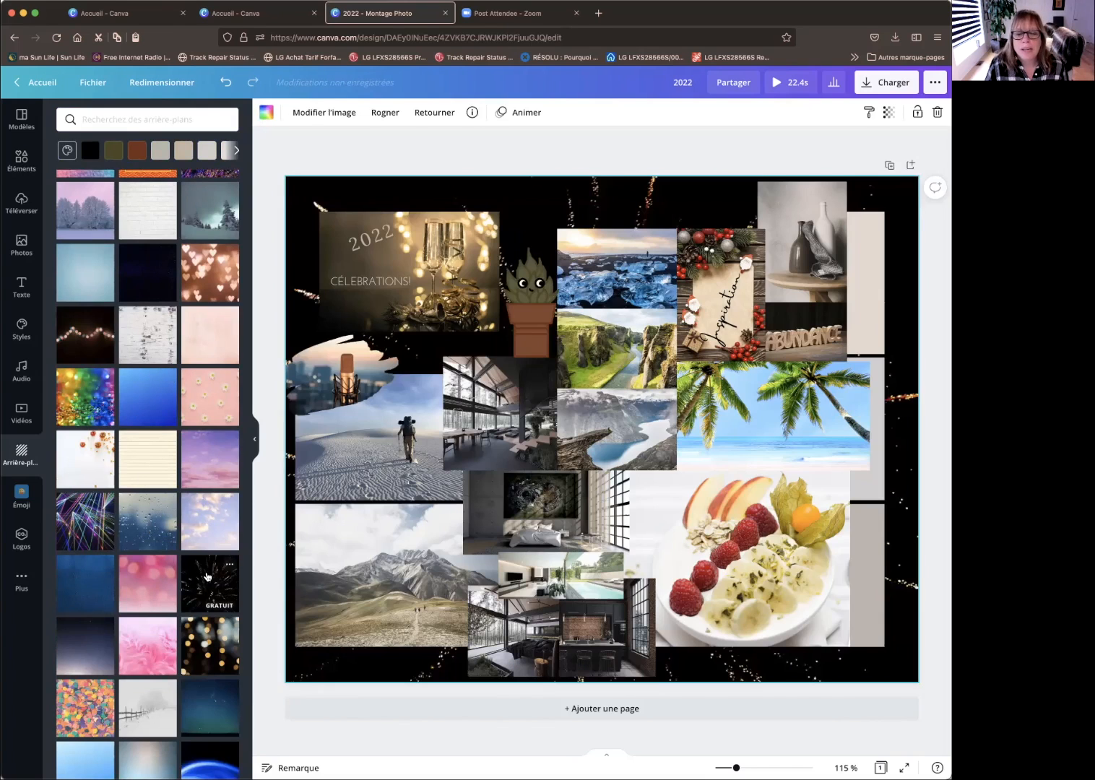
pyautogui.scroll(-3, 207, 576)
pyautogui.click(208, 538)
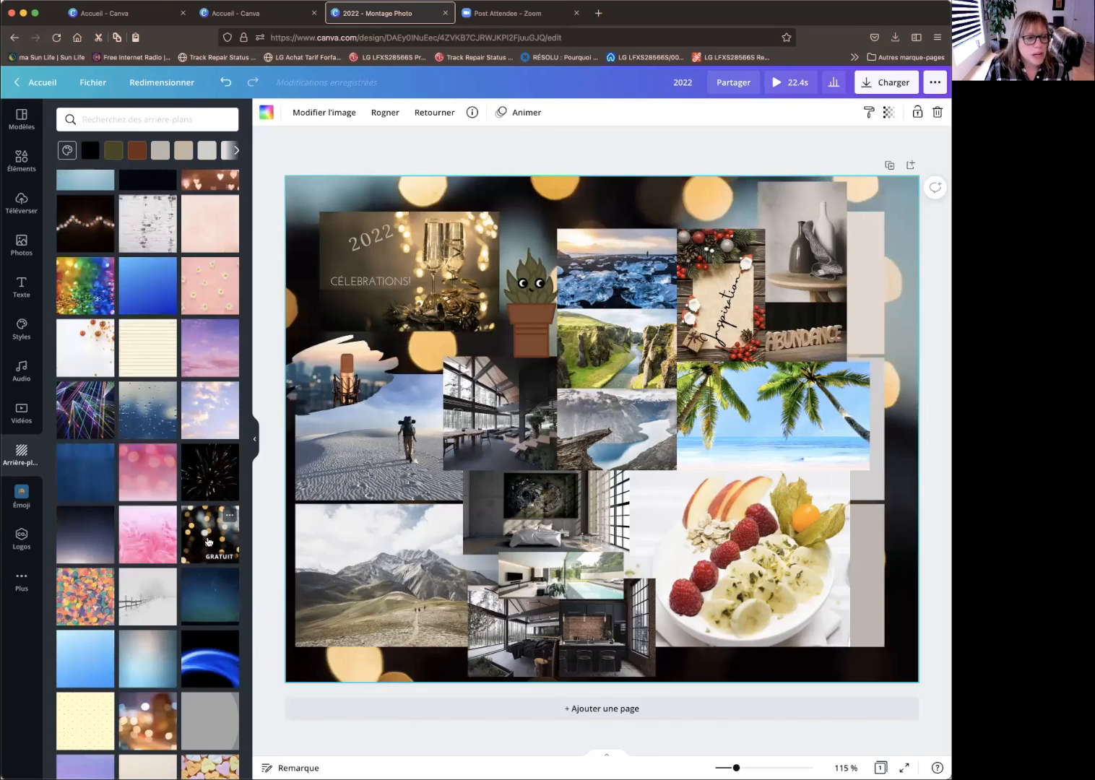
# - Try the blurred orange city lights and the green-and-gold glitter as the page background
pyautogui.scroll(-12, 208, 538)
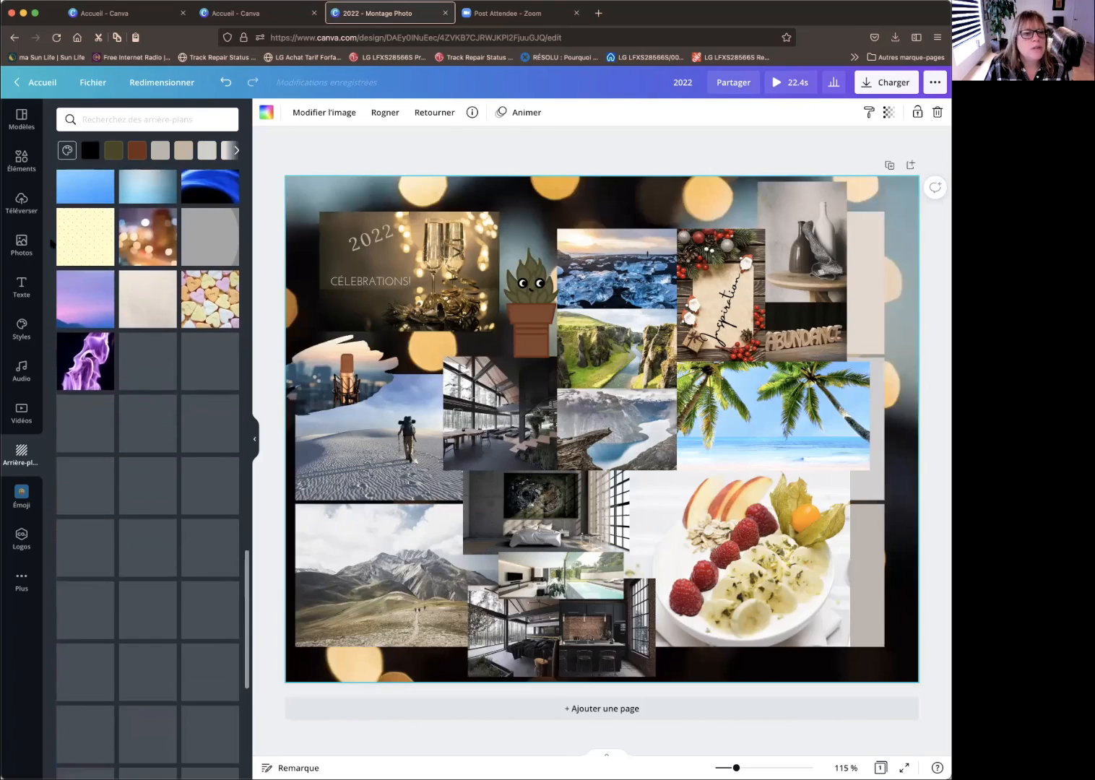
pyautogui.click(144, 234)
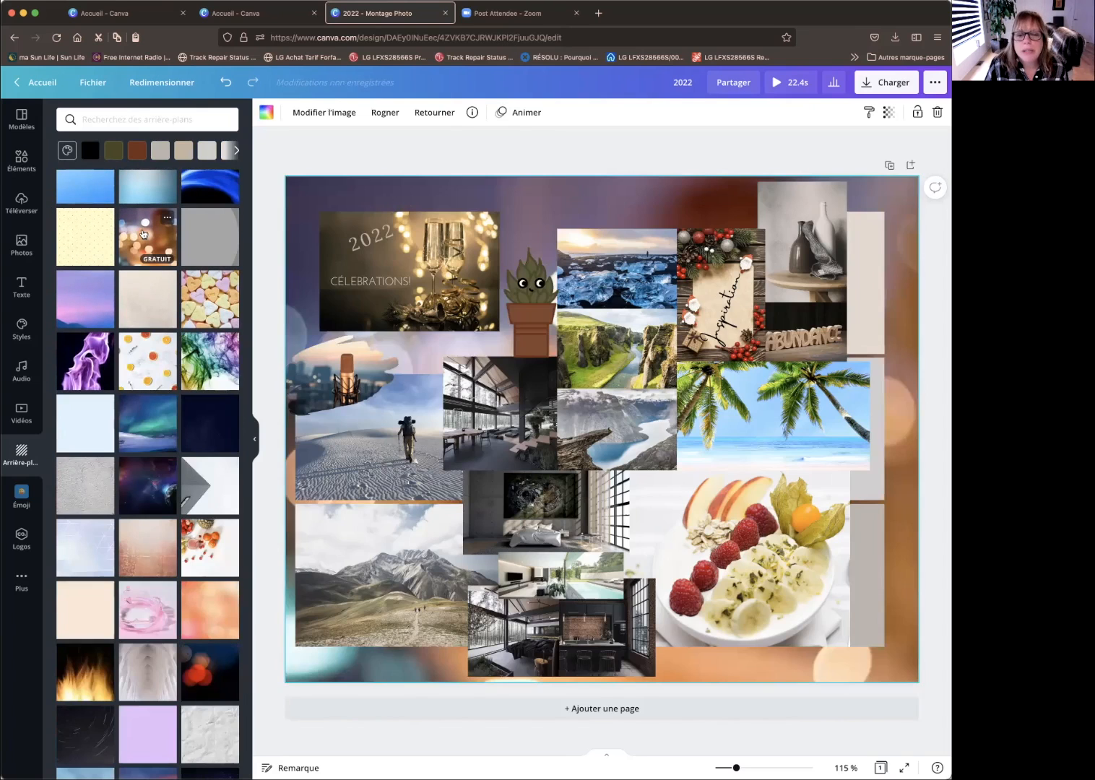
pyautogui.scroll(-7, 136, 482)
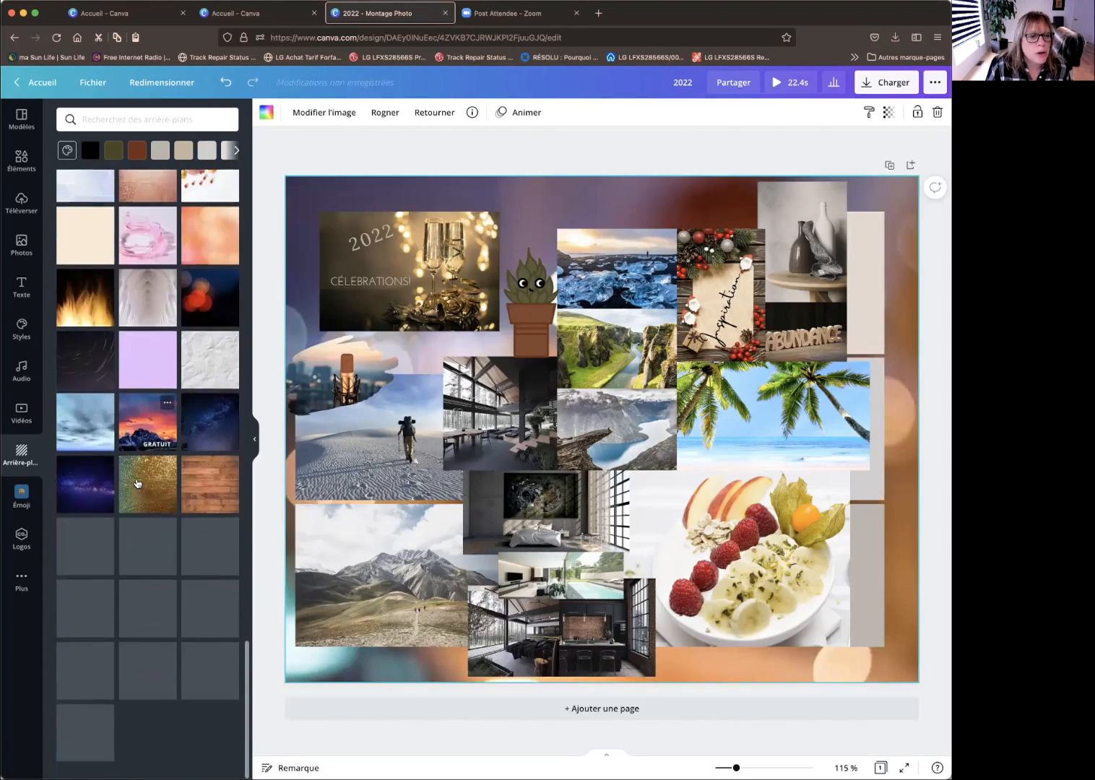
pyautogui.click(145, 363)
# - Try the snowy forest, starry galaxy and green fern-leaf photos as the page background
pyautogui.scroll(-3, 146, 363)
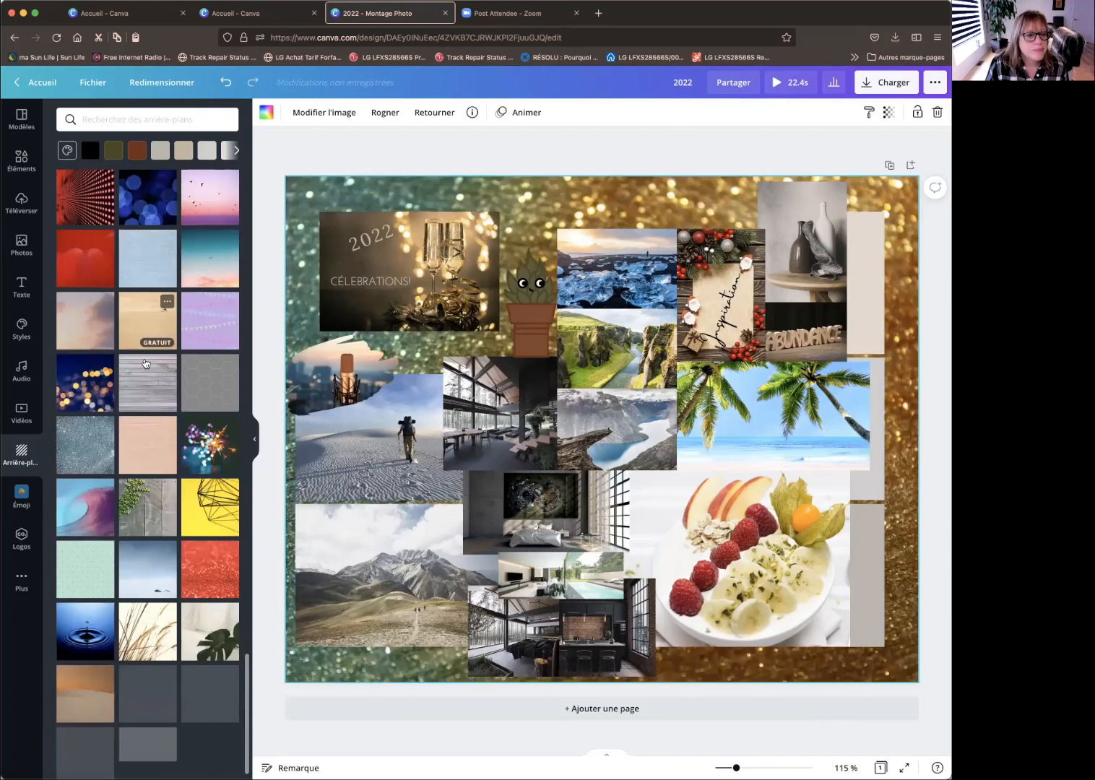
pyautogui.scroll(-5, 114, 472)
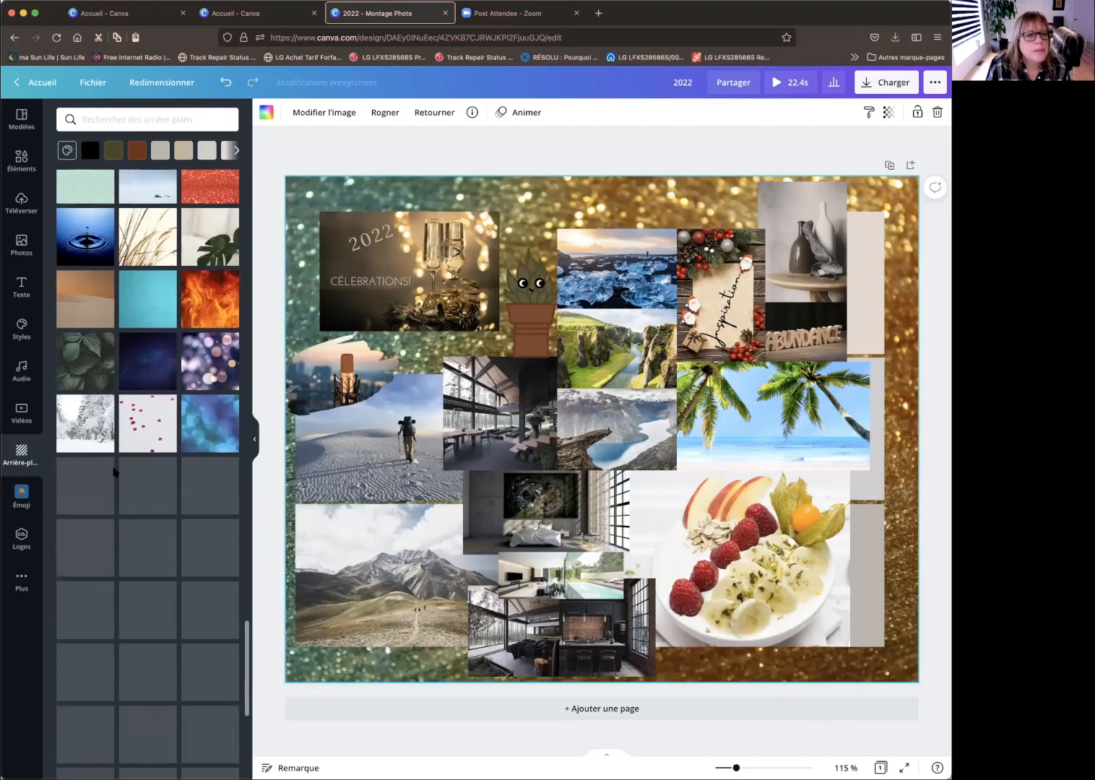
pyautogui.click(89, 426)
pyautogui.scroll(-3, 89, 426)
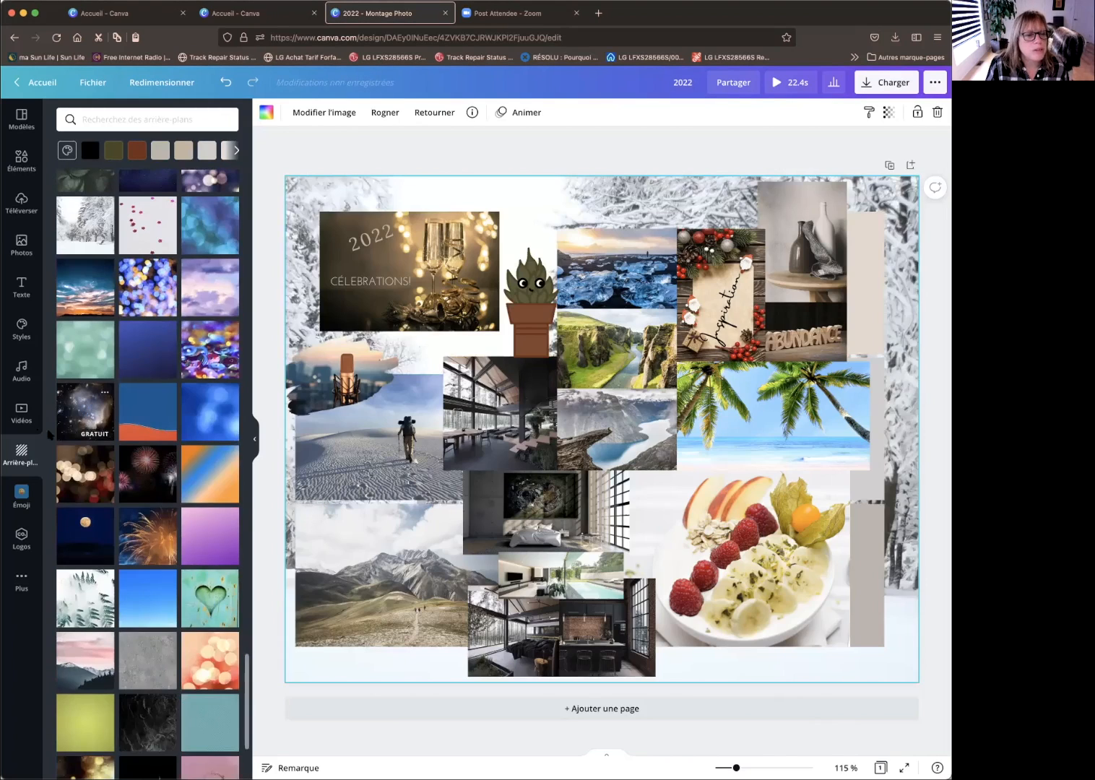
pyautogui.click(73, 401)
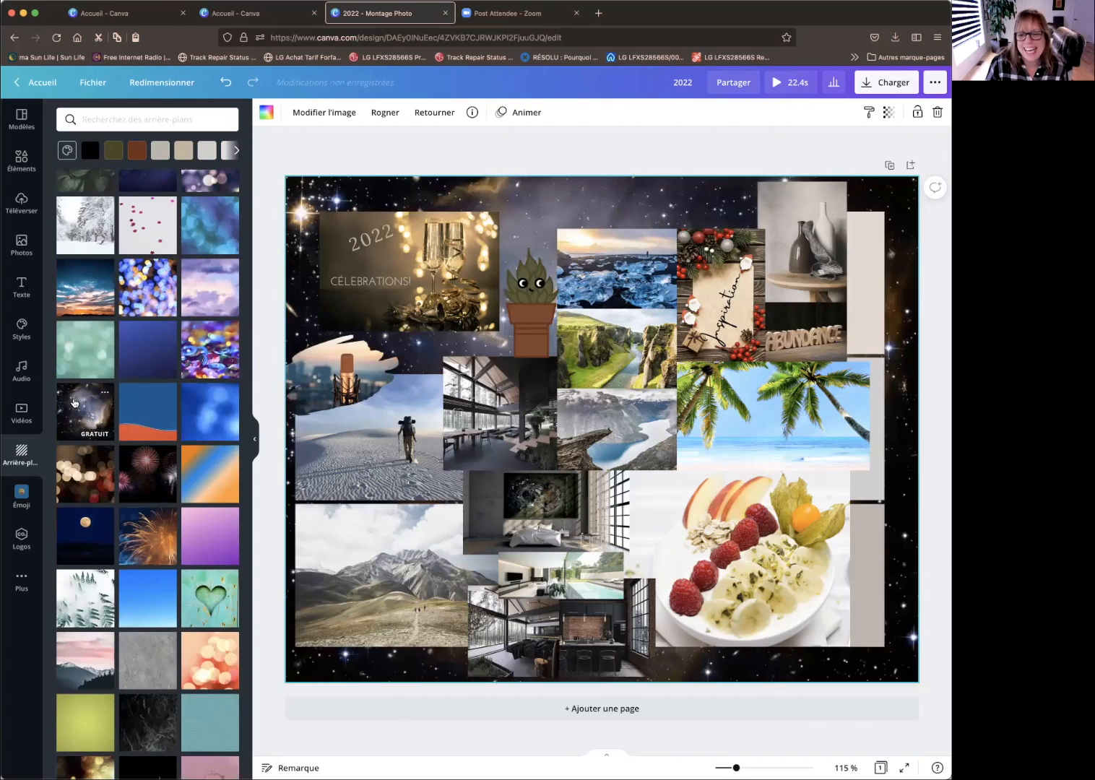
pyautogui.scroll(-2, 81, 465)
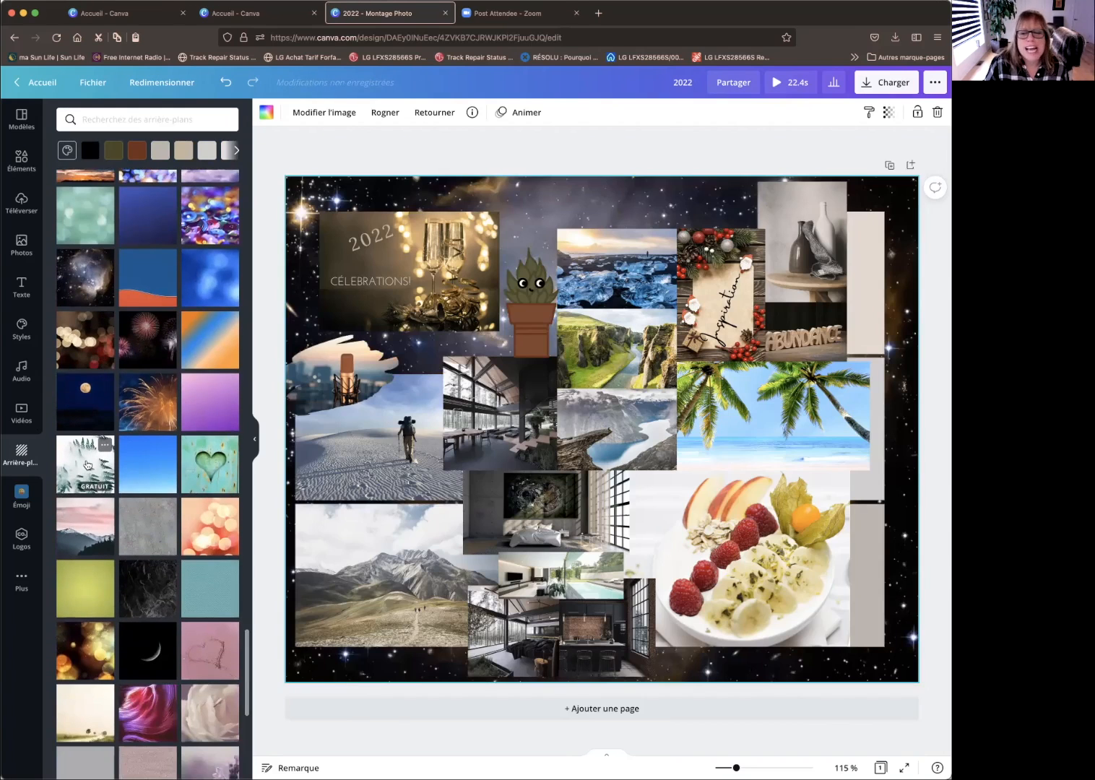
pyautogui.click(87, 465)
# - Try the pink glitter, the mauve-to-purple gradient and the orange desert landscape as the page background
pyautogui.scroll(-1, 86, 465)
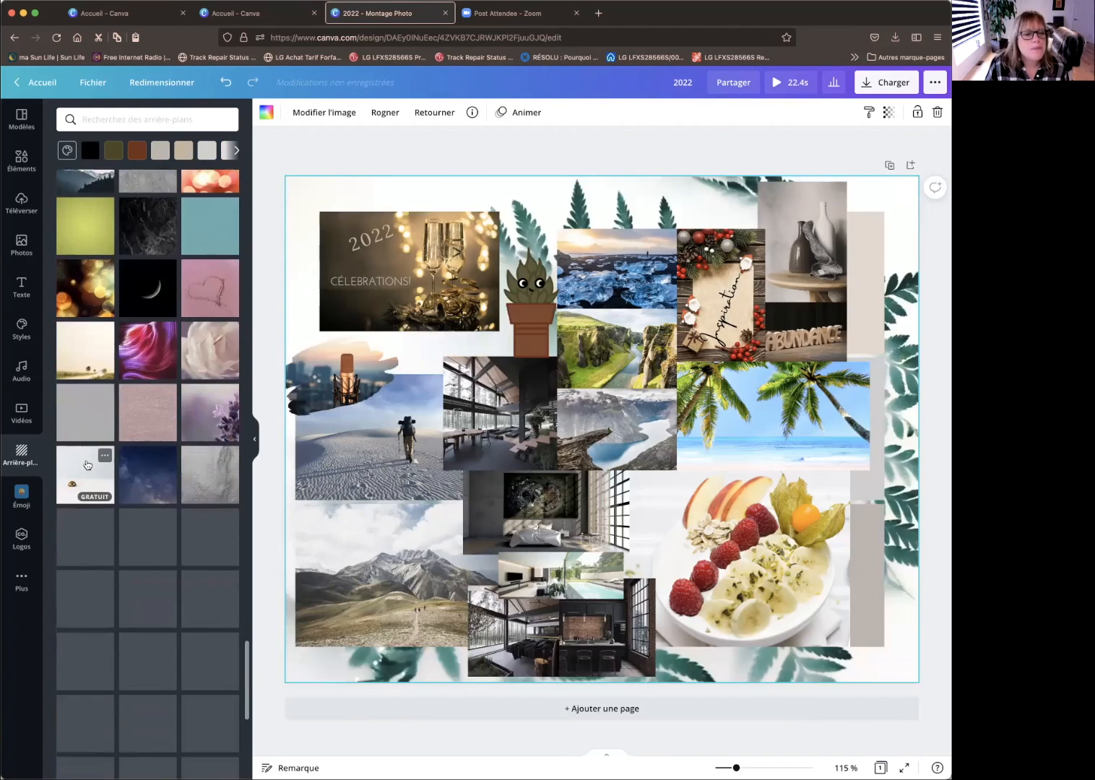
pyautogui.click(150, 417)
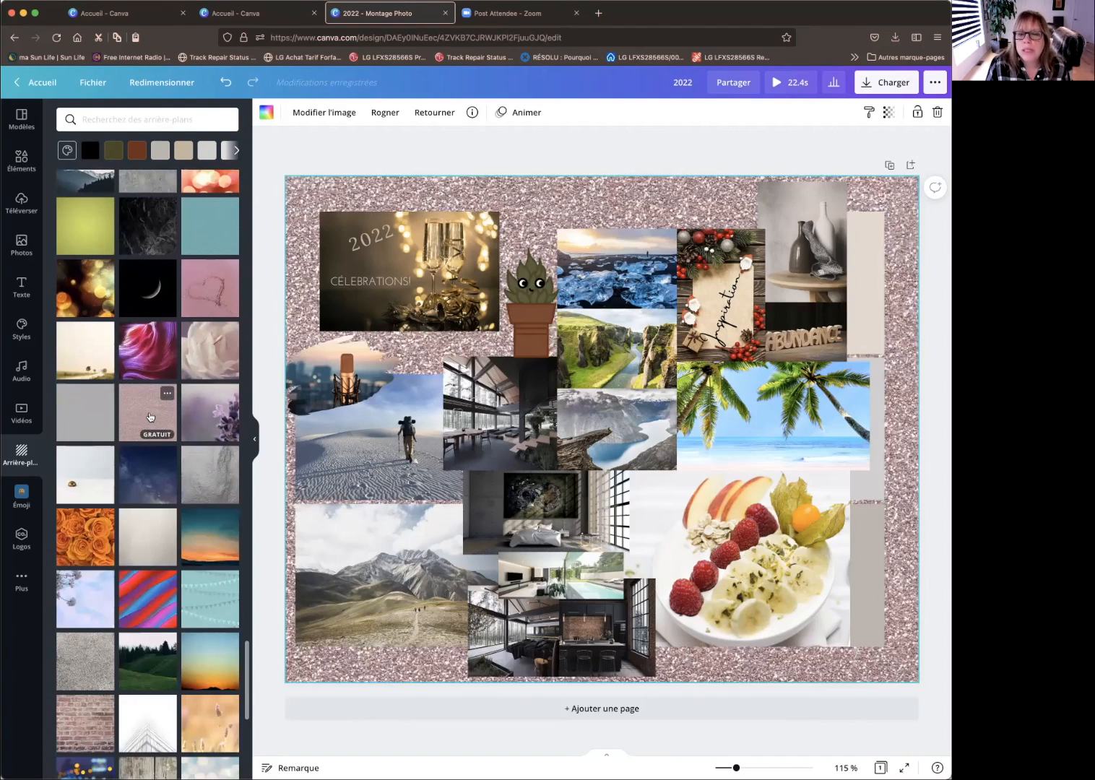
pyautogui.scroll(-3, 150, 416)
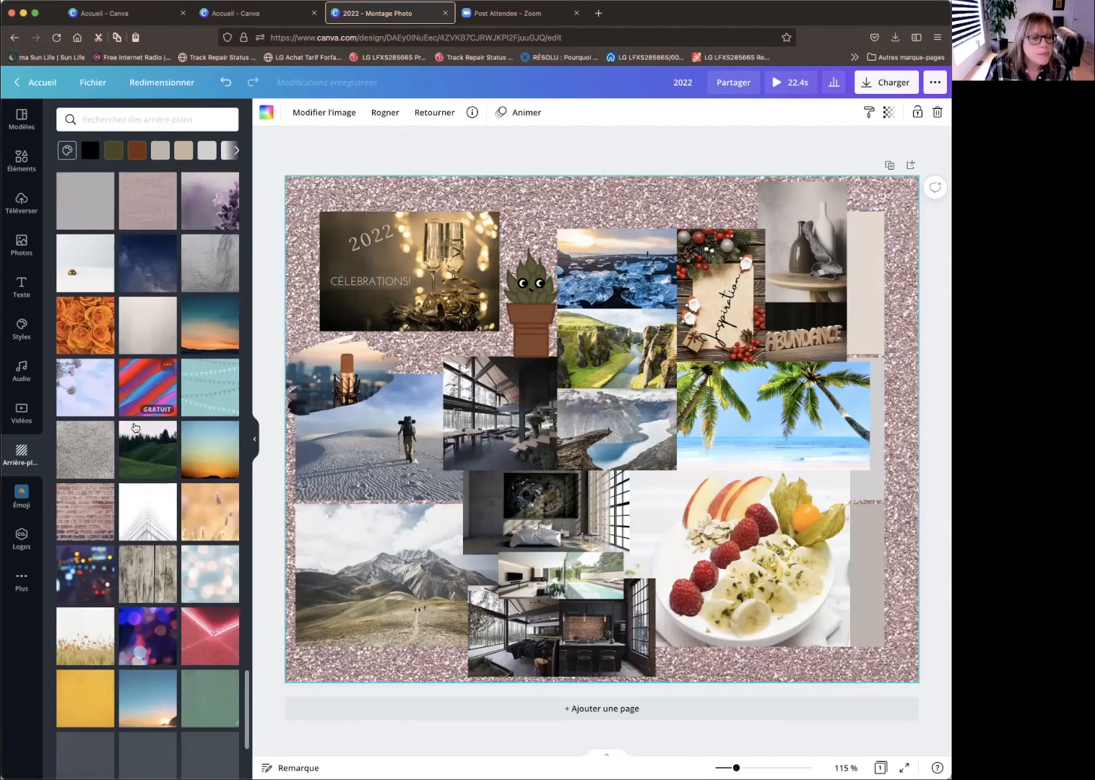
pyautogui.scroll(10, 144, 426)
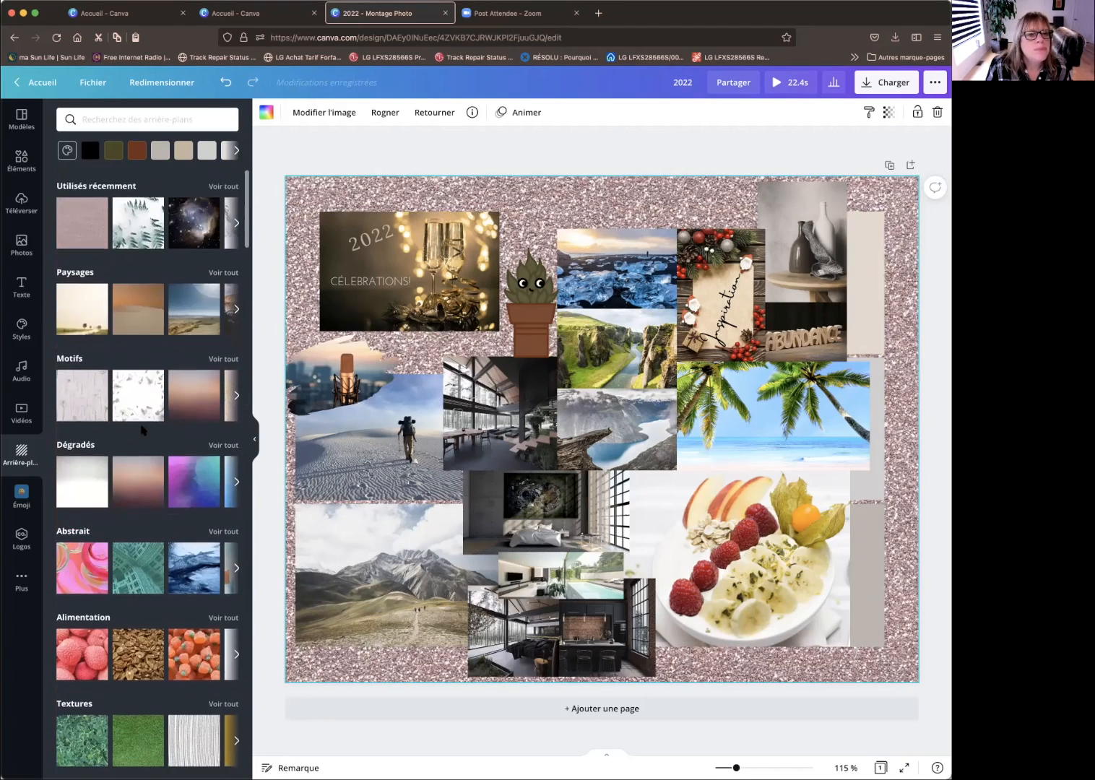
pyautogui.click(193, 383)
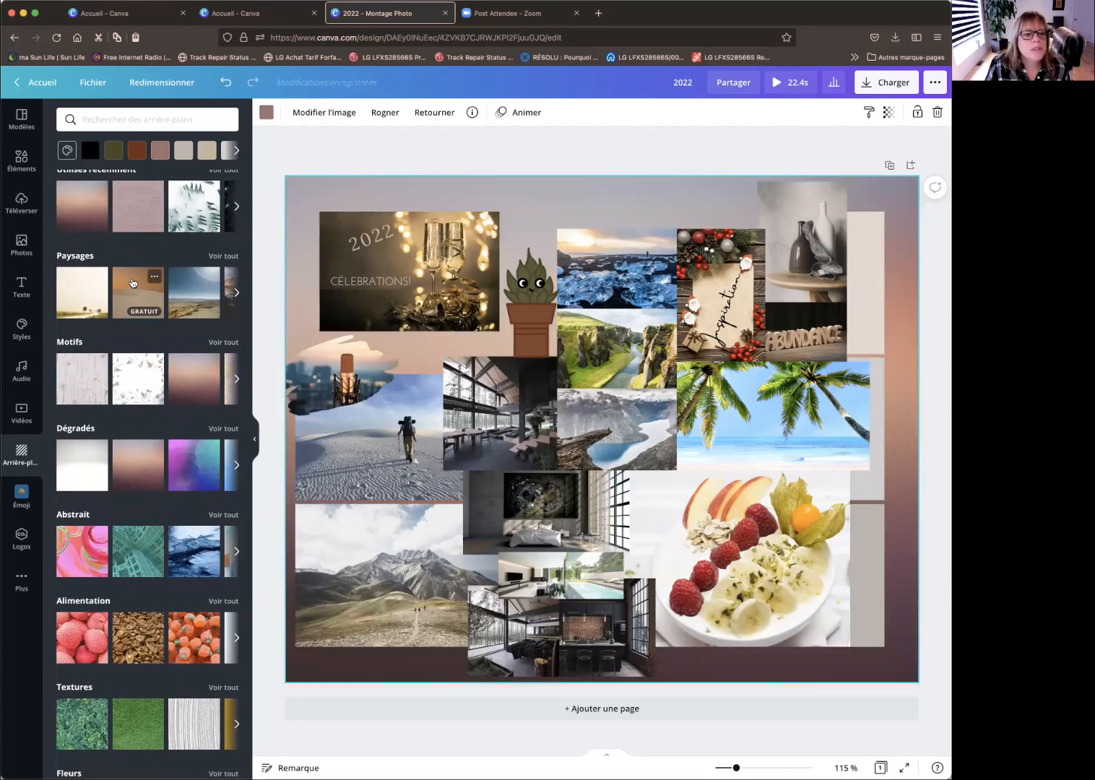
pyautogui.click(130, 300)
# - Open the full "Textures" background collection and apply the plain cream texture to the page
pyautogui.scroll(-3, 194, 427)
pyautogui.scroll(-7, 193, 426)
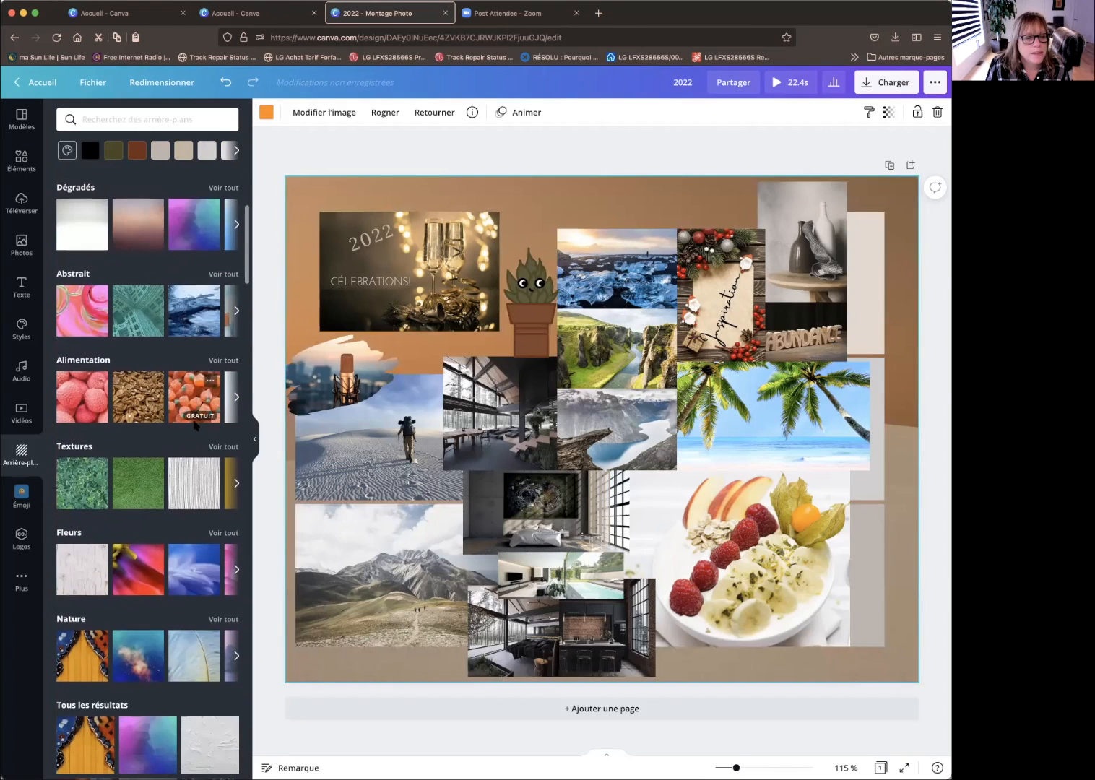
pyautogui.click(224, 322)
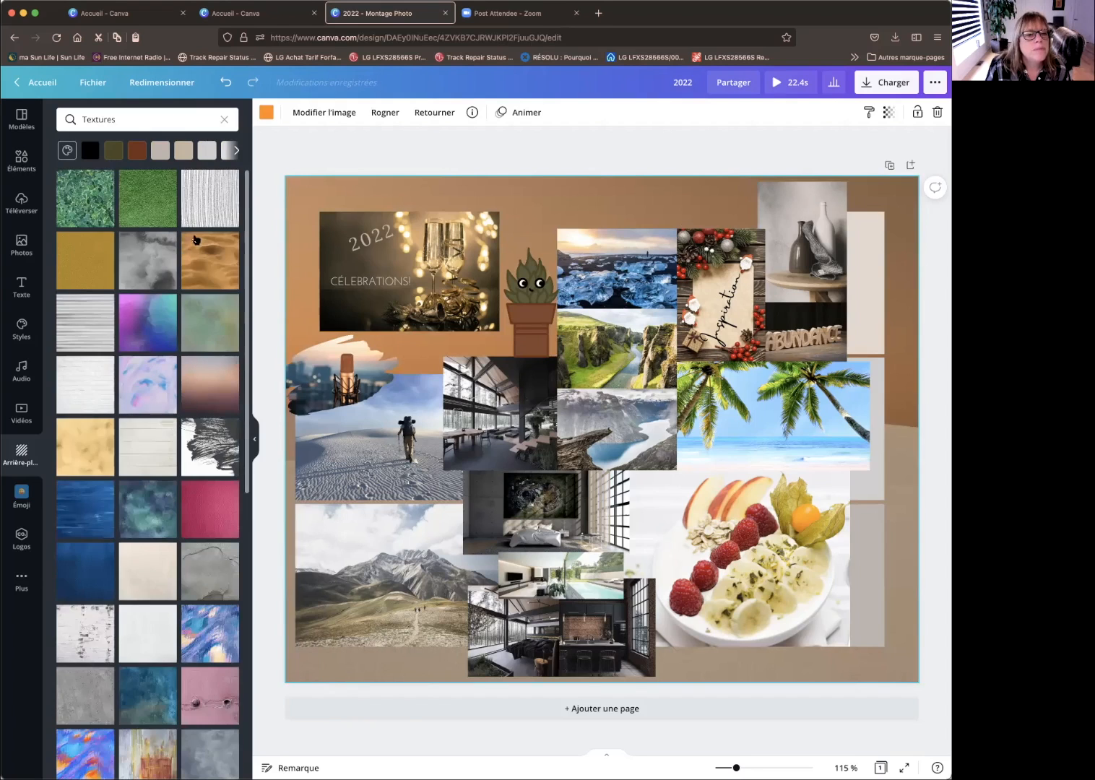
pyautogui.scroll(-2, 152, 441)
pyautogui.click(150, 449)
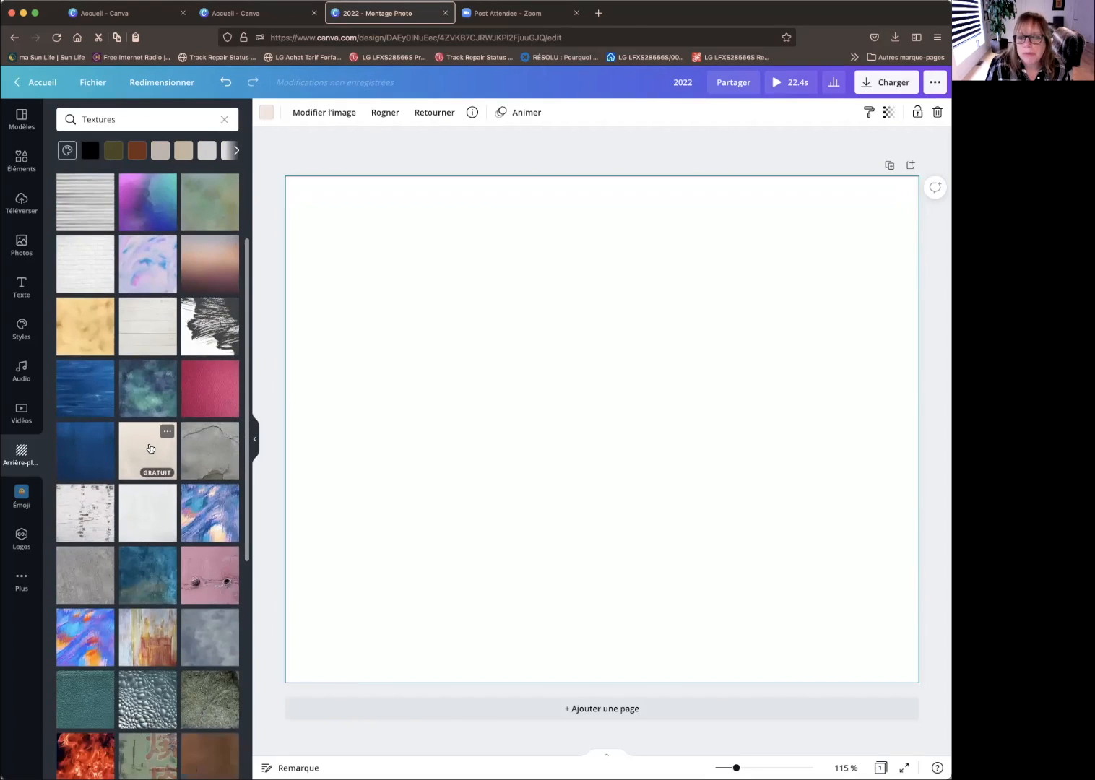
# - Try the cracked grey concrete and the mossy green-grey stone textures as the page background
pyautogui.click(213, 439)
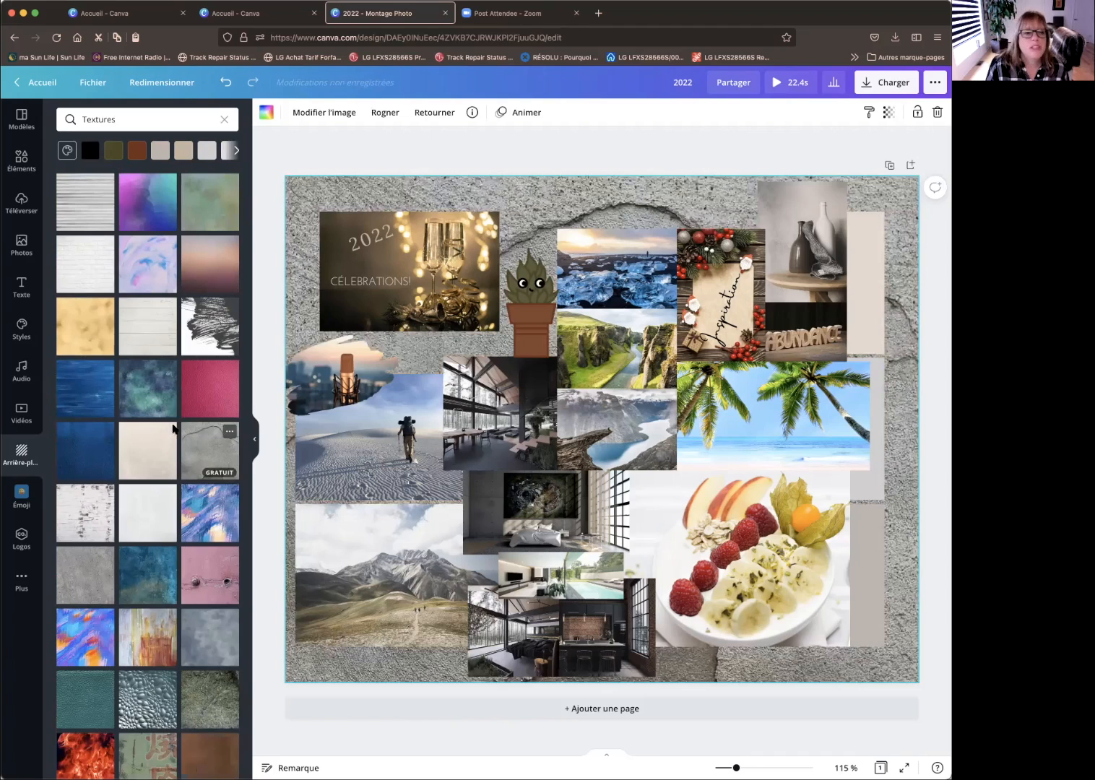
pyautogui.click(199, 695)
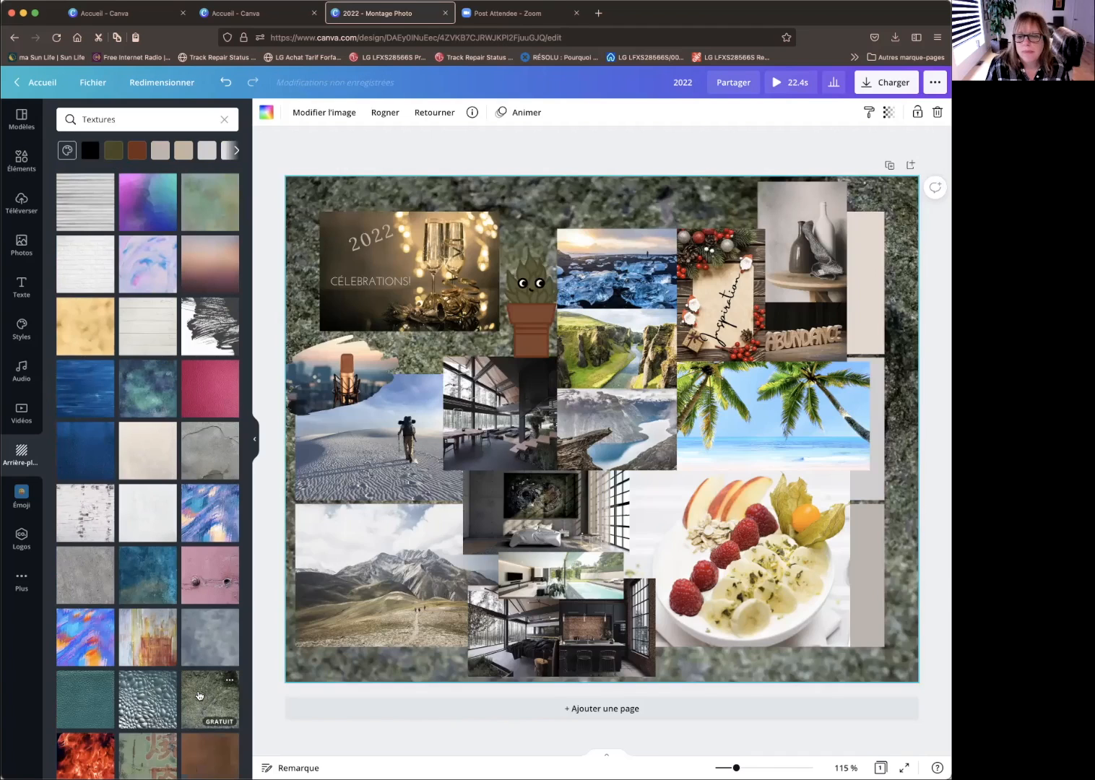
pyautogui.scroll(-5, 199, 695)
pyautogui.scroll(10, 67, 276)
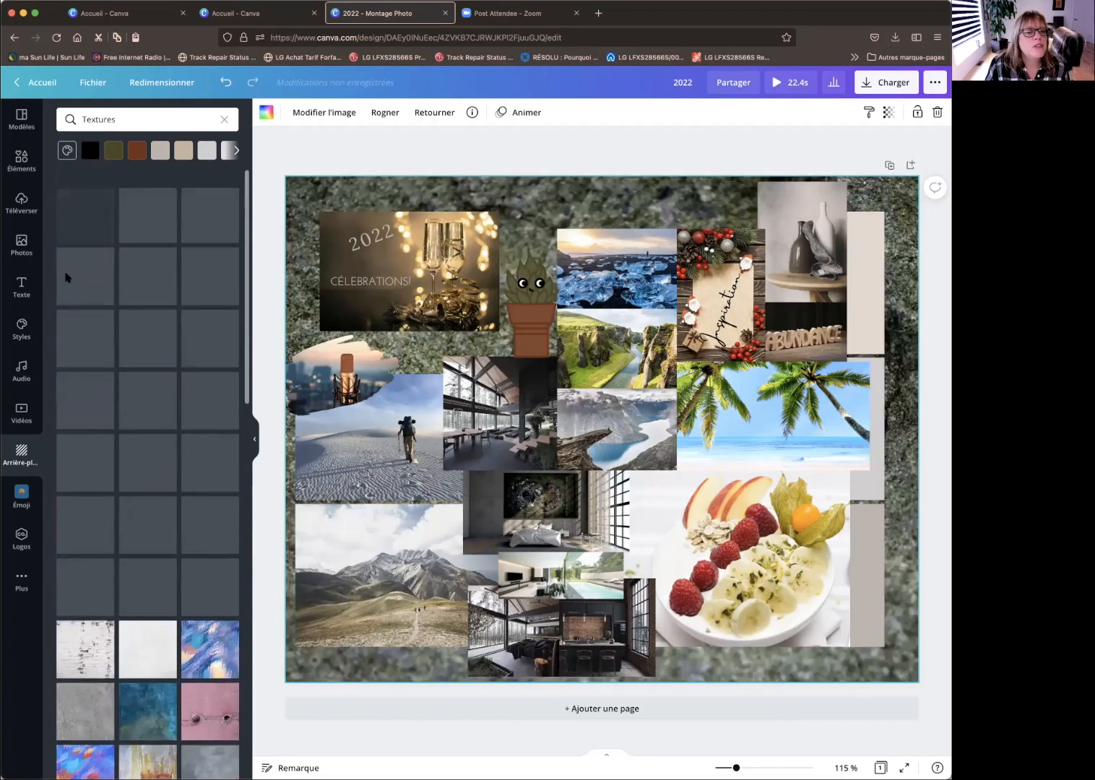
# - Open the full "Motifs" background collection and try the pale green leaf-sprig pattern and the off-white texture on the page
pyautogui.click(224, 119)
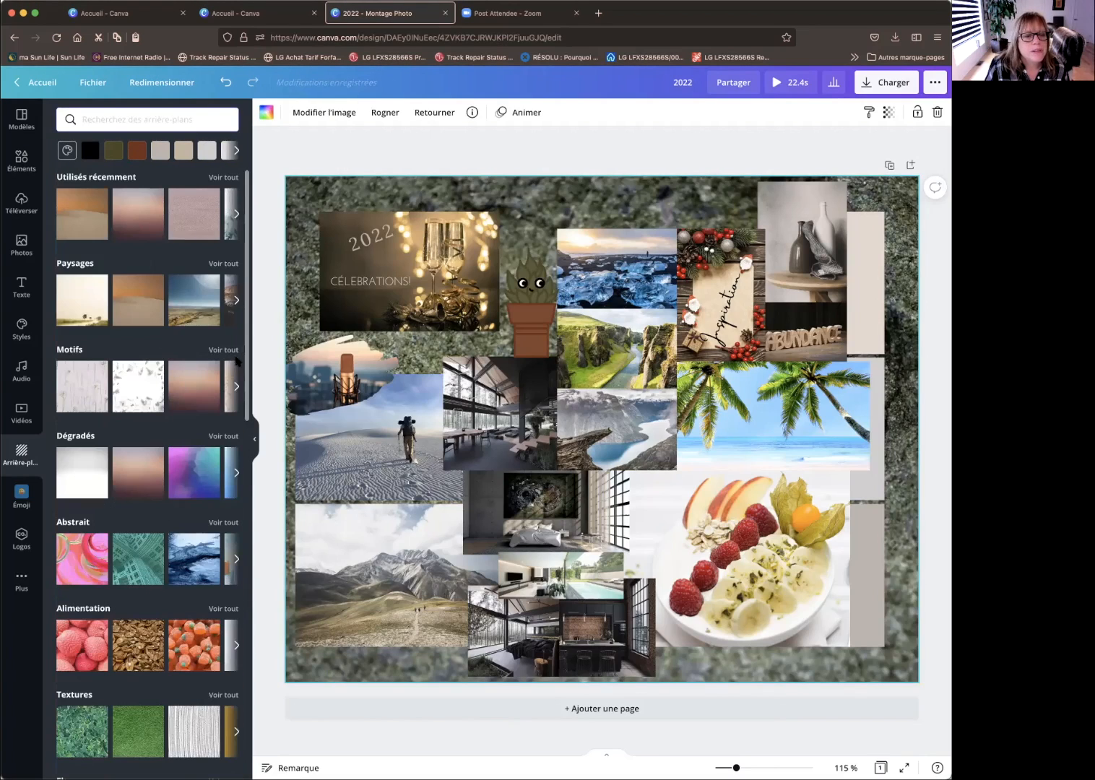
pyautogui.click(223, 350)
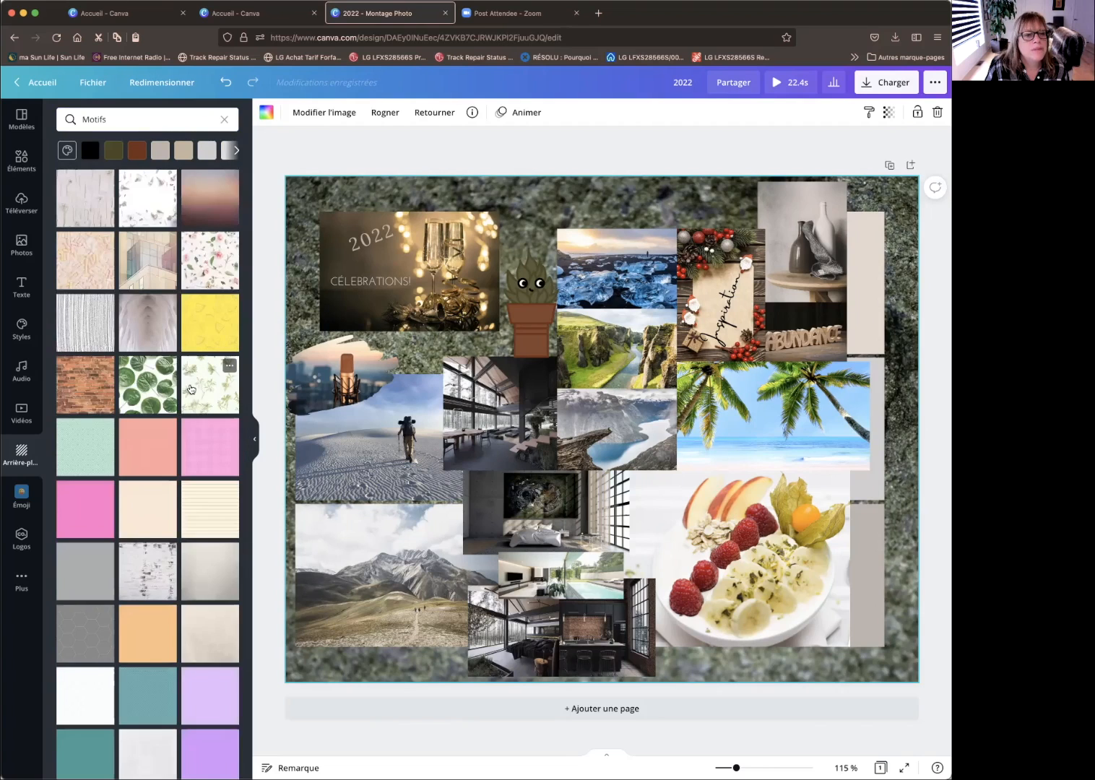
pyautogui.click(219, 390)
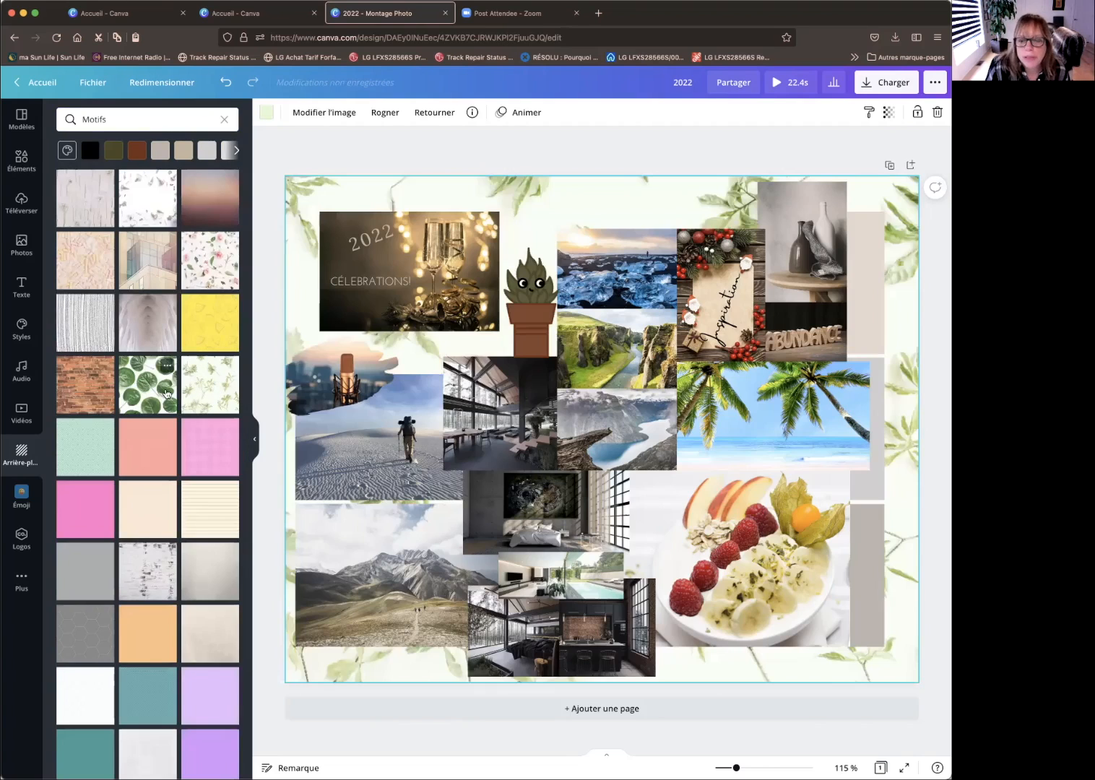
pyautogui.scroll(-2, 166, 394)
pyautogui.scroll(-4, 166, 394)
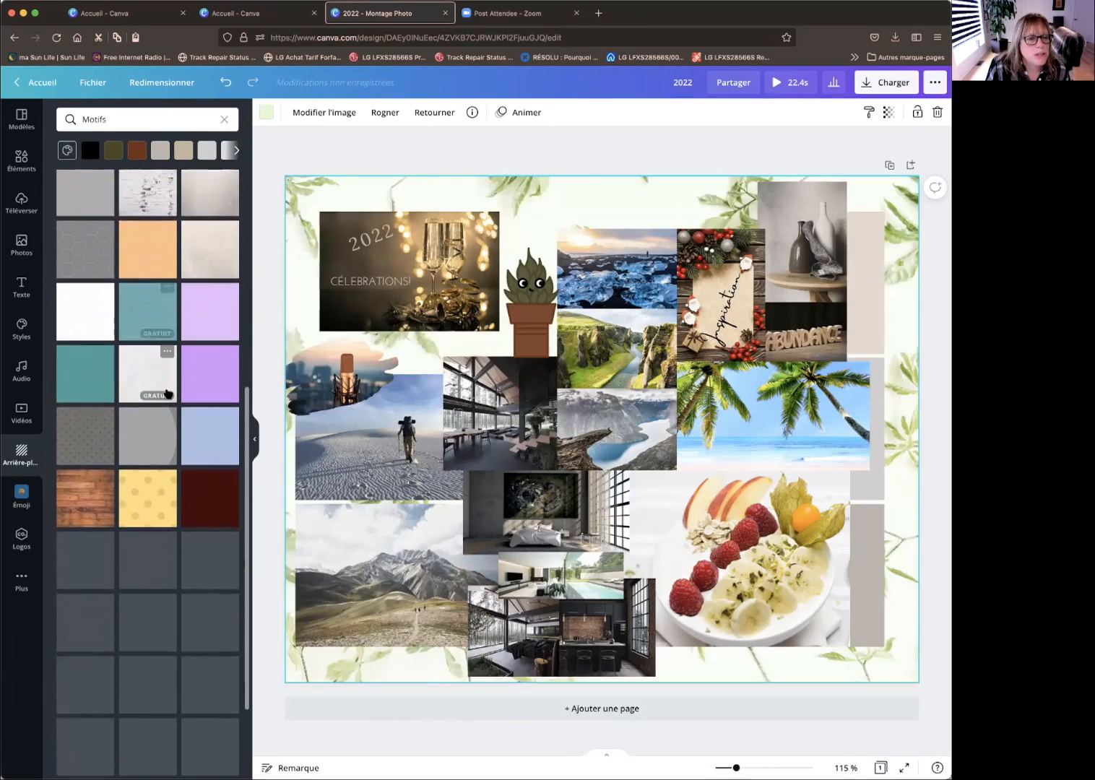
pyautogui.click(142, 364)
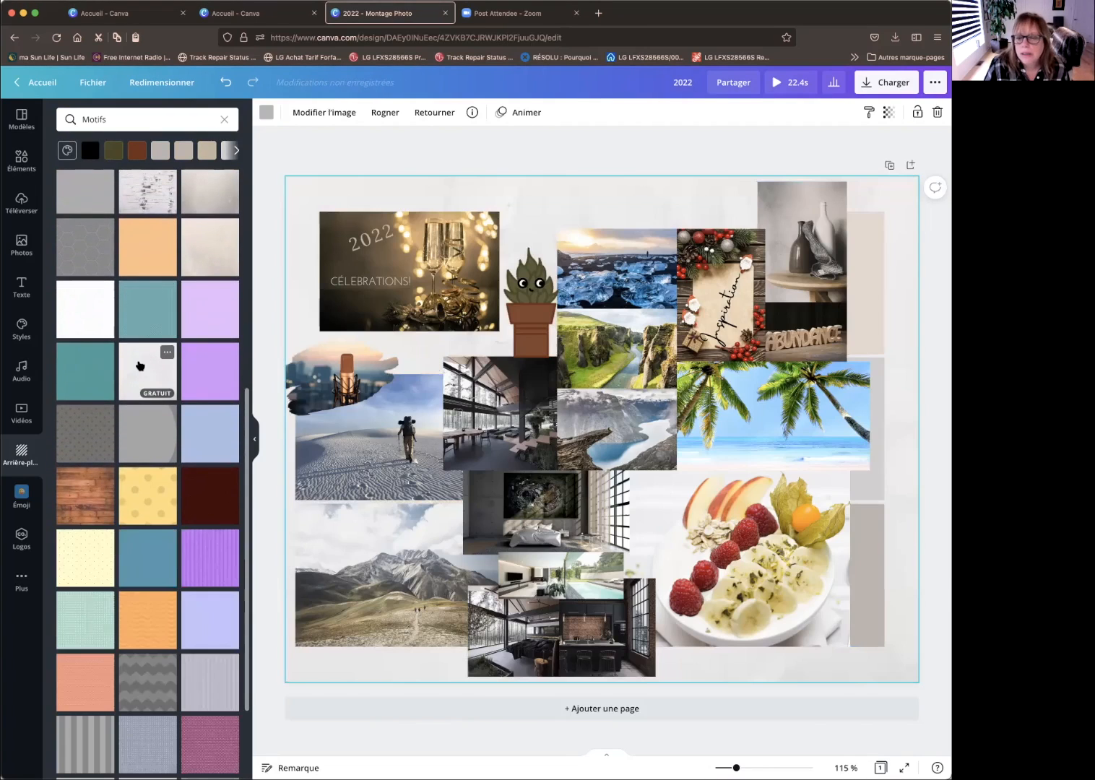
pyautogui.scroll(-8, 141, 365)
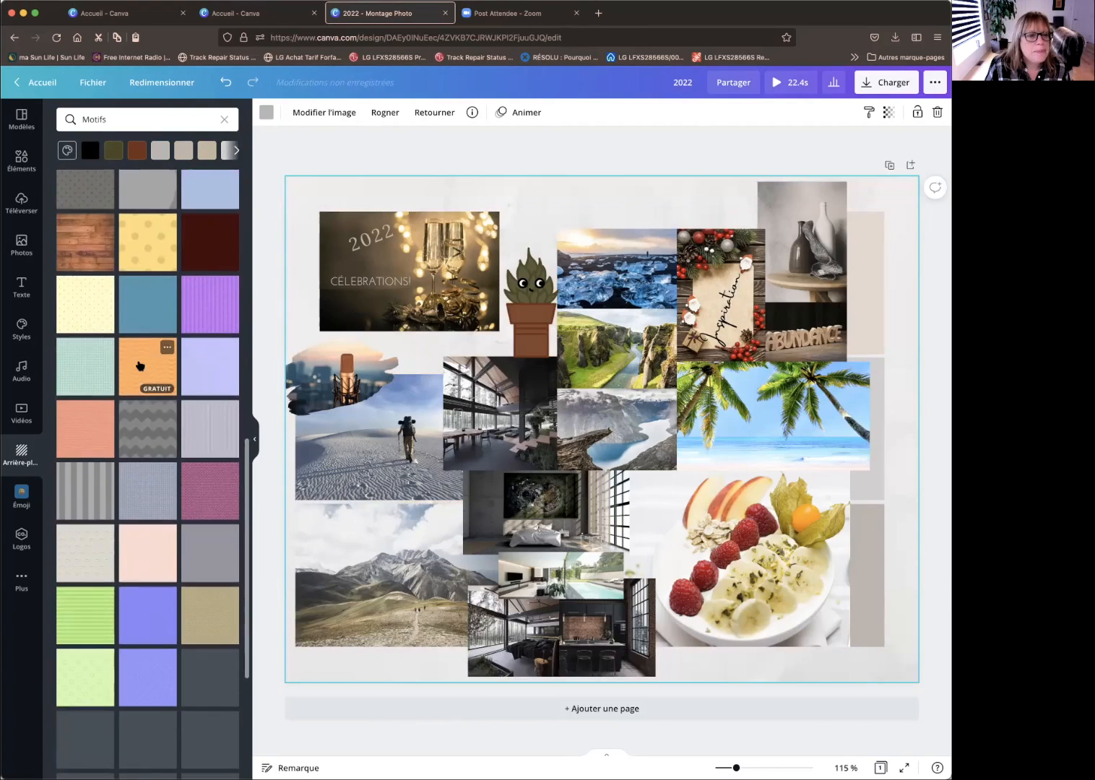
pyautogui.scroll(-4, 140, 365)
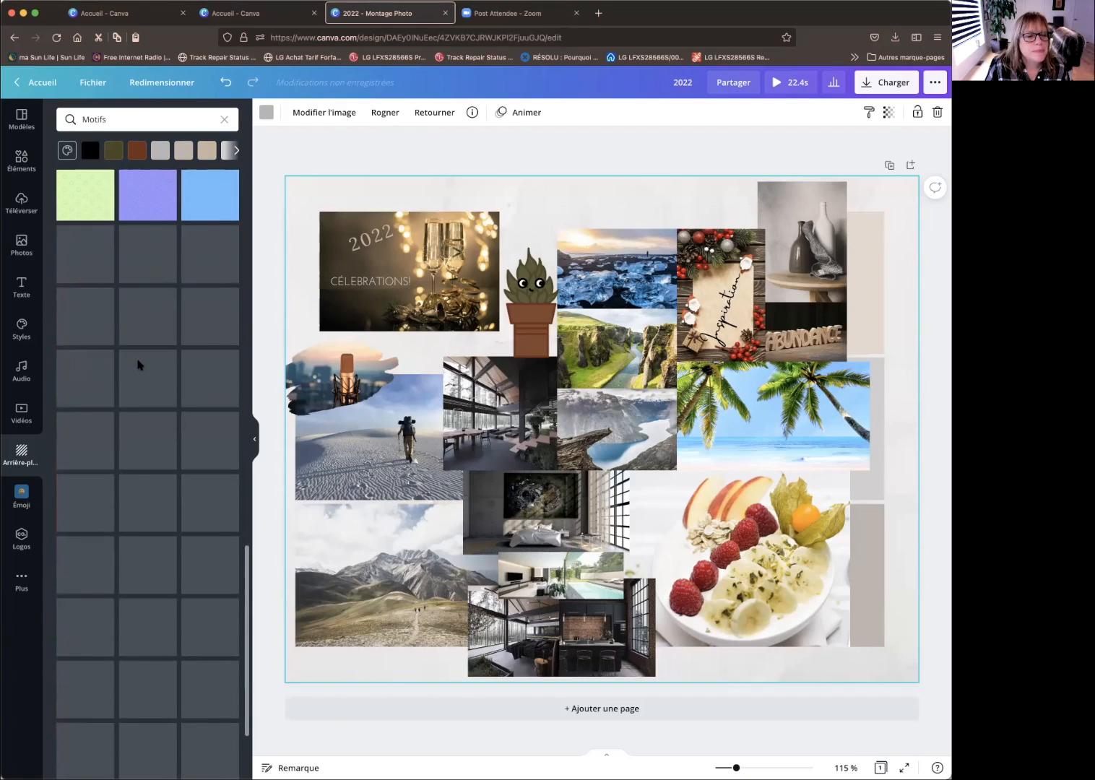
pyautogui.scroll(12, 146, 252)
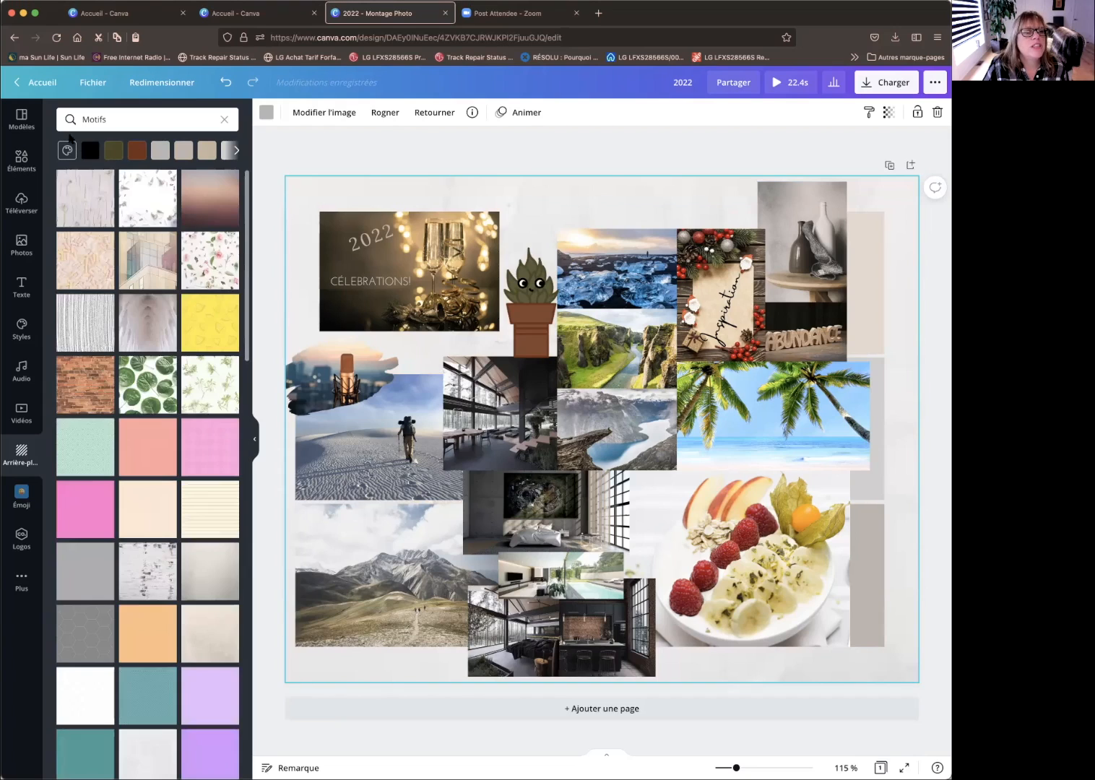
# - Open the full "Utilisés récemment" background collection and try the green fern-leaf photo on the page
pyautogui.click(224, 120)
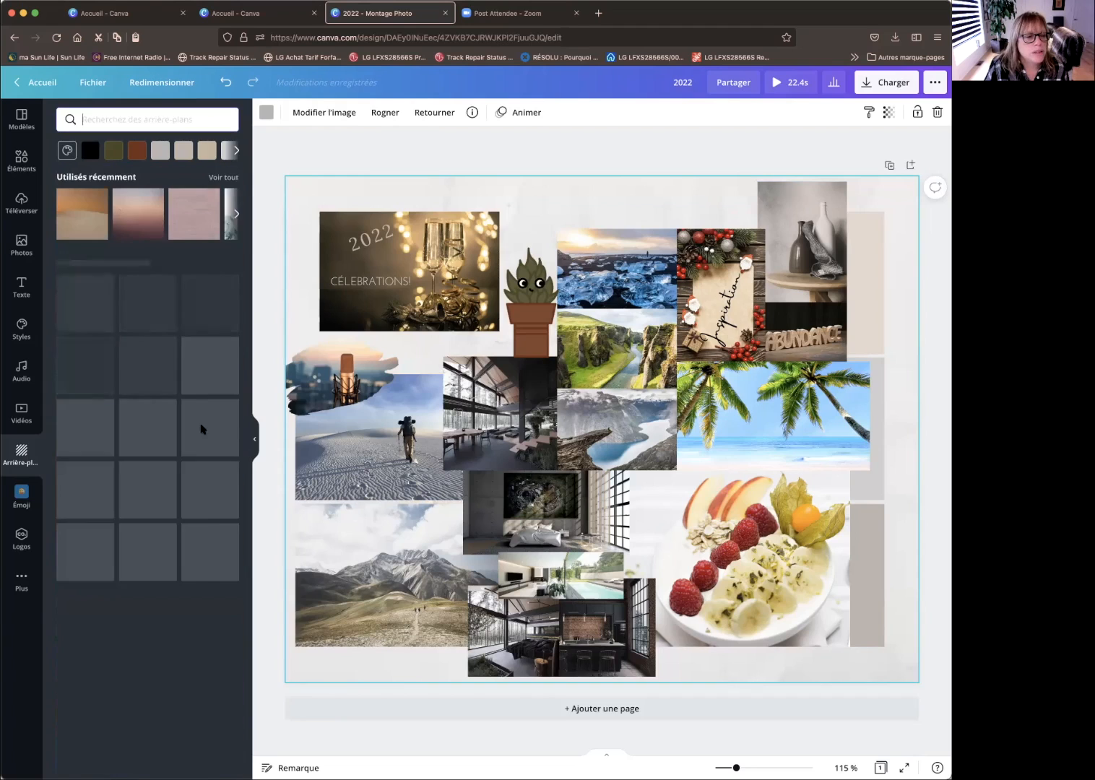
pyautogui.scroll(-4, 170, 505)
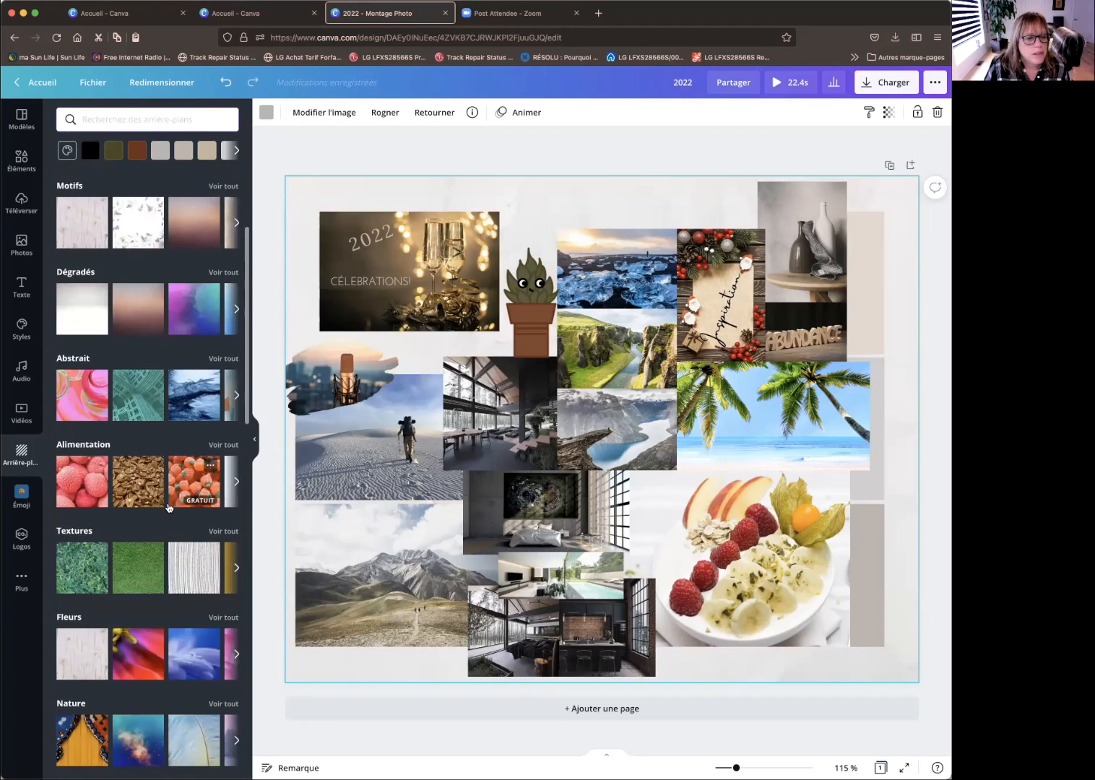
pyautogui.scroll(-3, 169, 507)
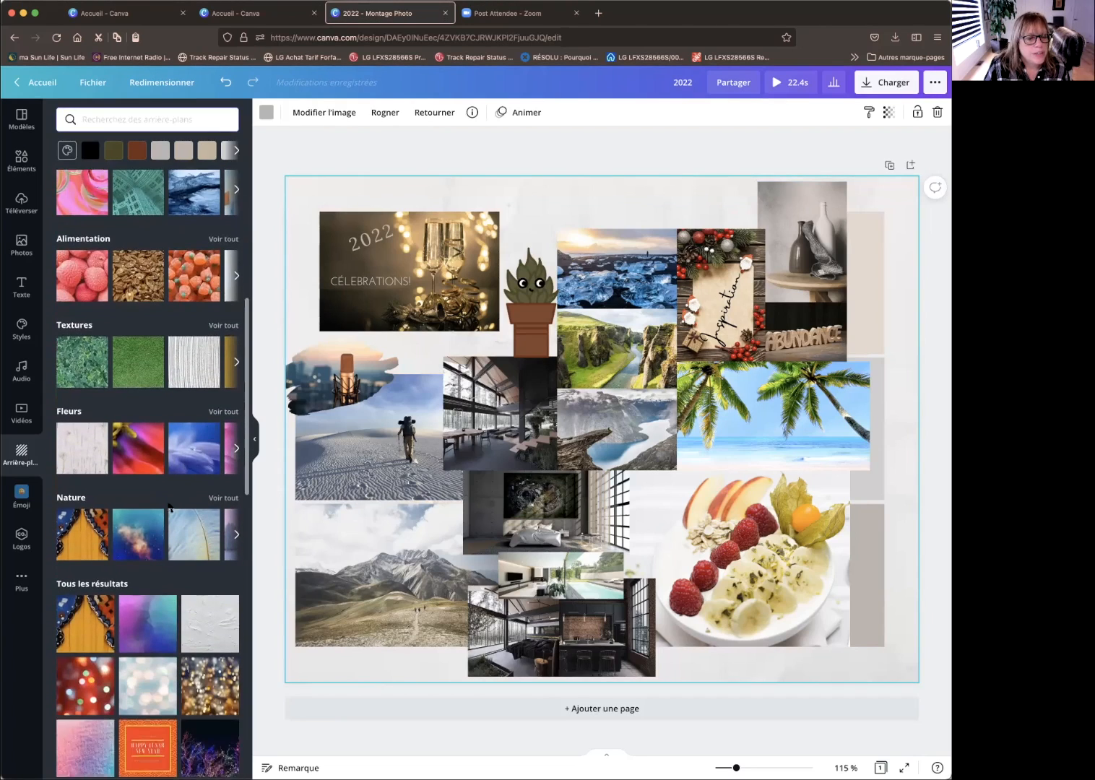
pyautogui.scroll(7, 168, 505)
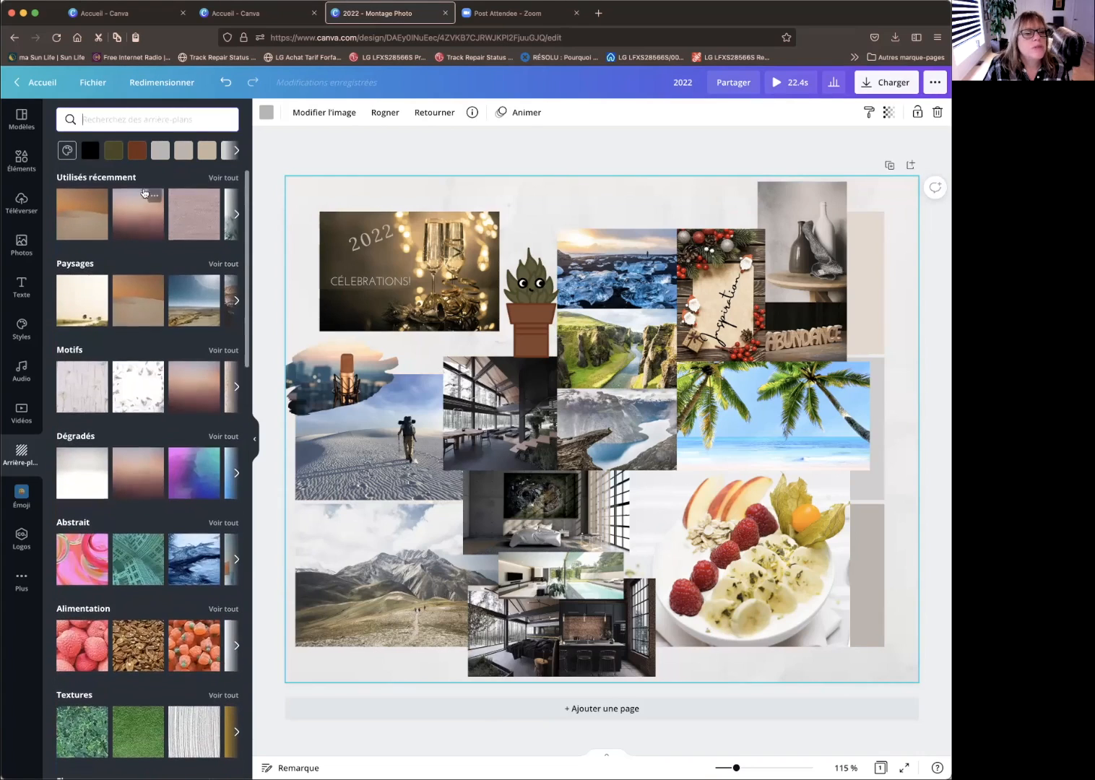
pyautogui.click(222, 177)
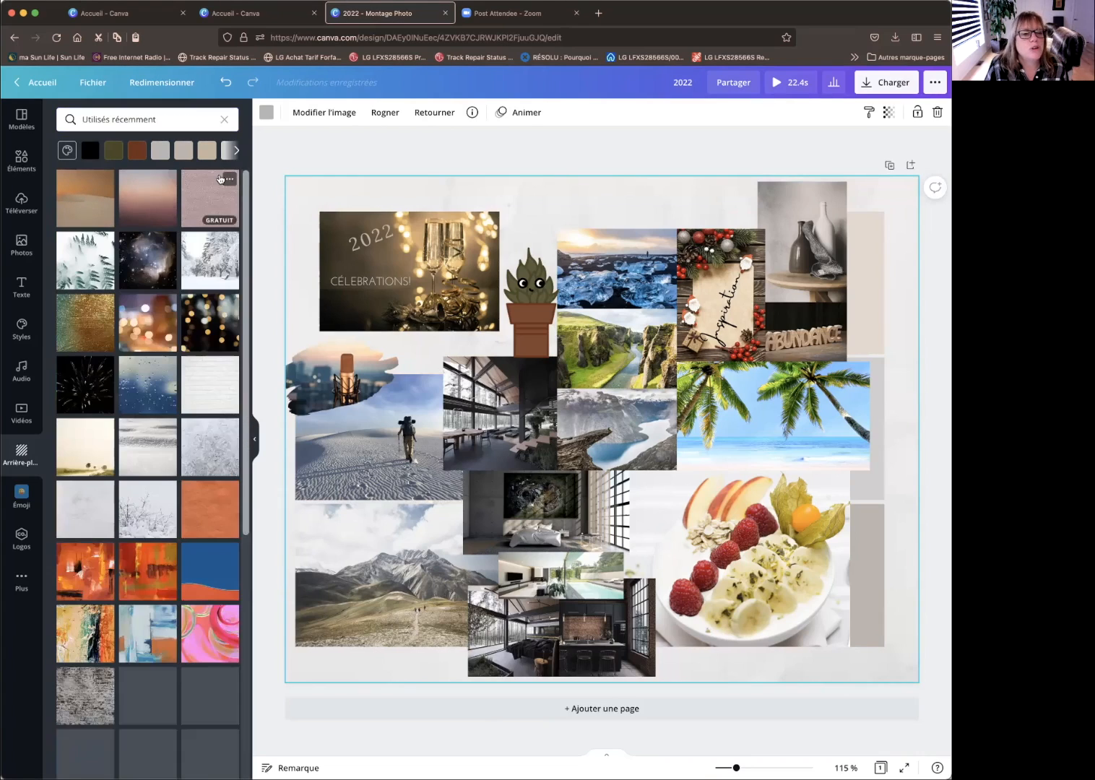
pyautogui.click(84, 264)
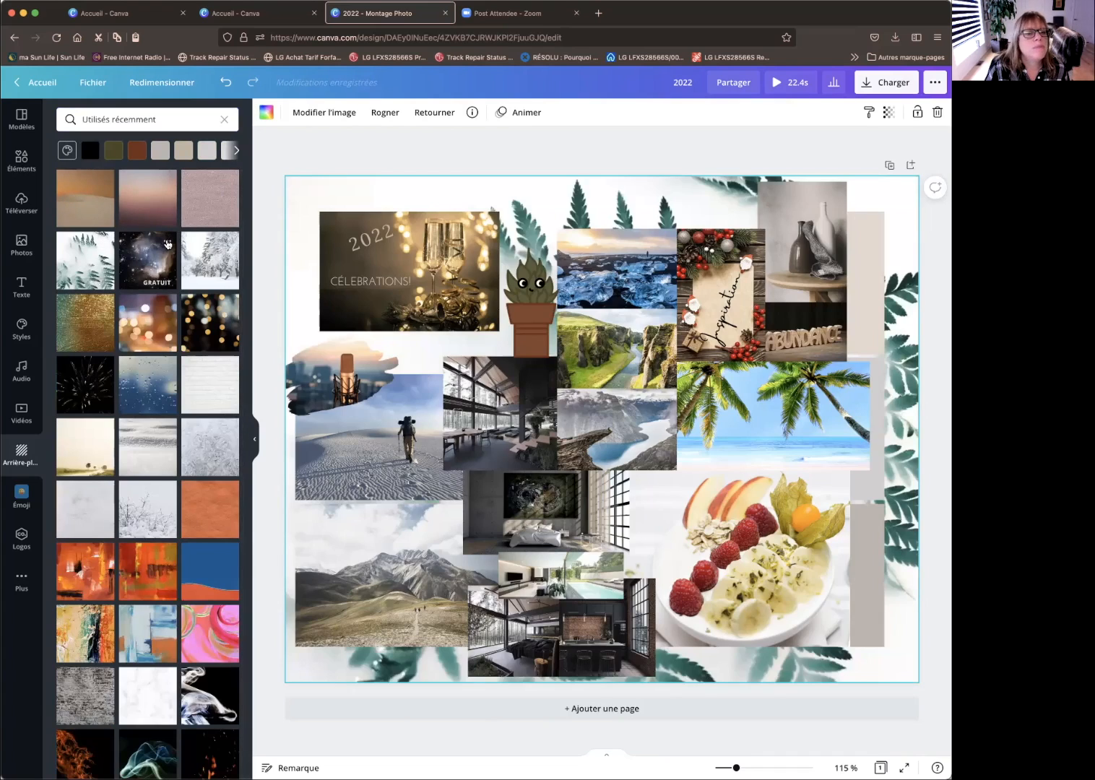
# - Try the snowy branches, the plain pale grey texture and the white brick wall as the page background
pyautogui.click(201, 385)
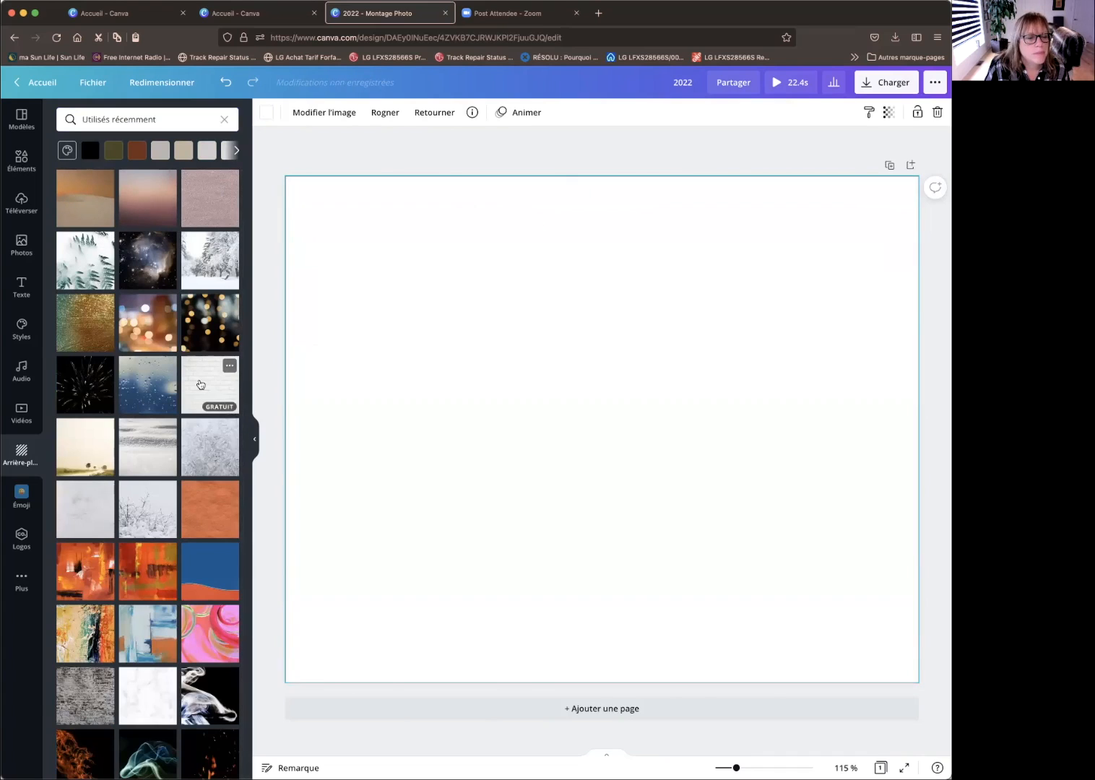
pyautogui.click(151, 511)
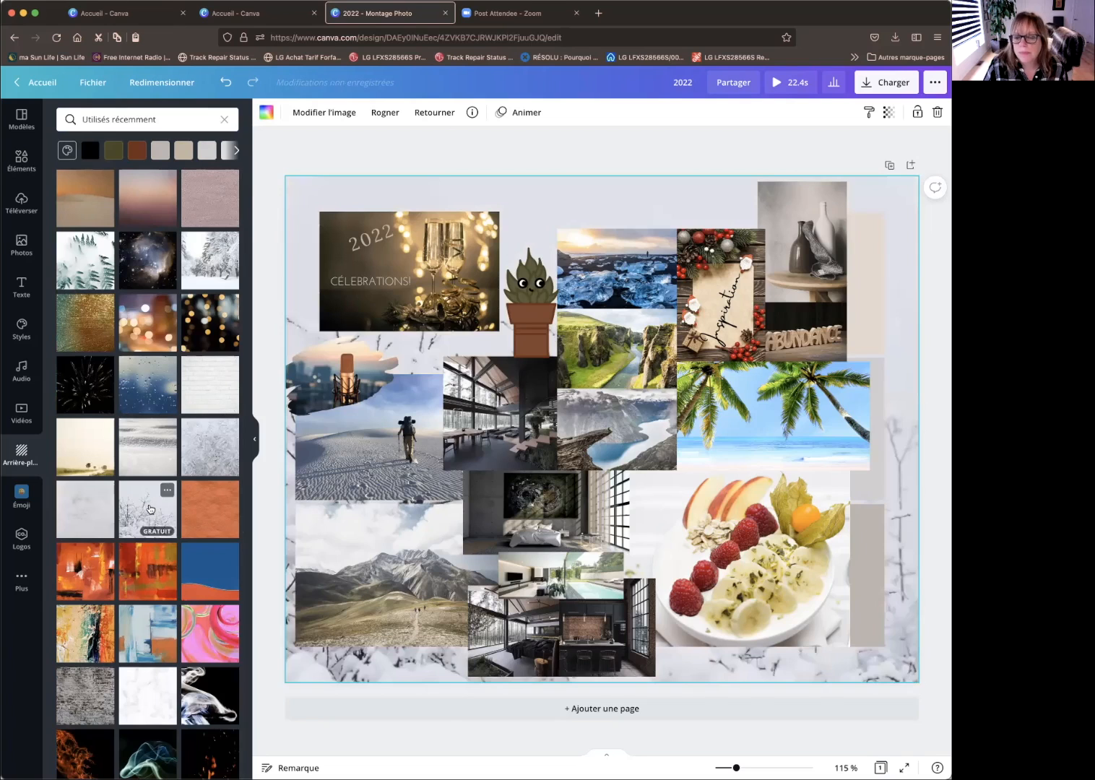
pyautogui.click(81, 517)
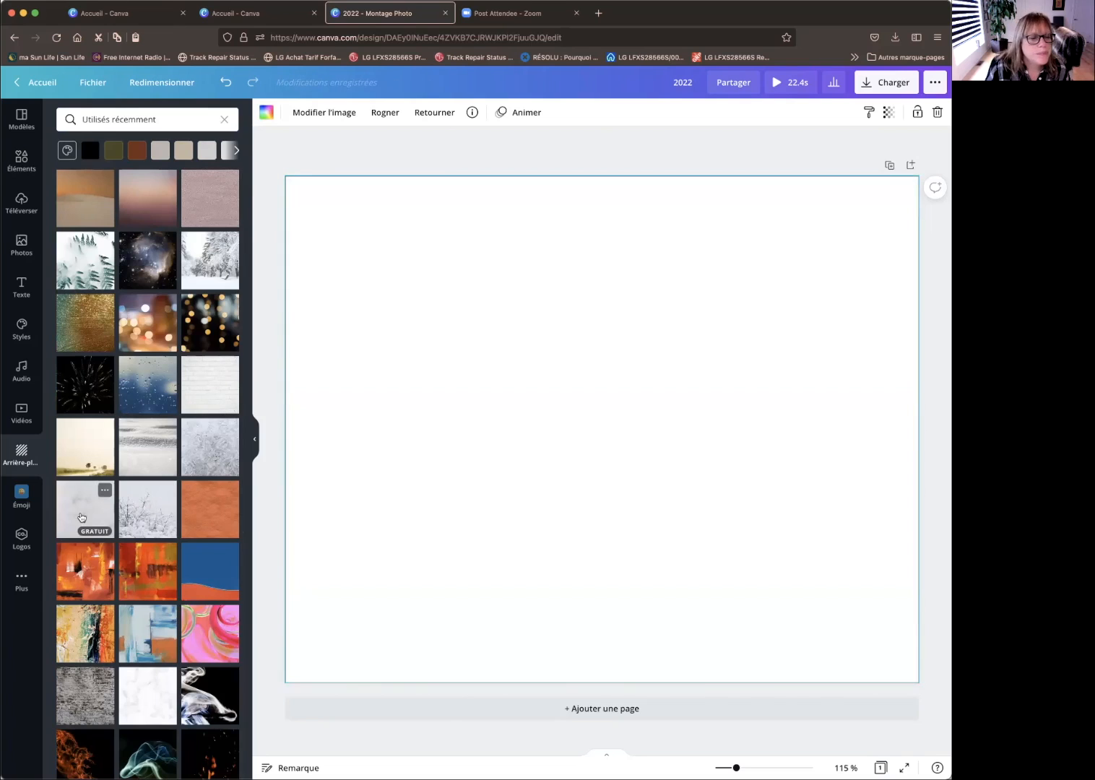
pyautogui.click(216, 377)
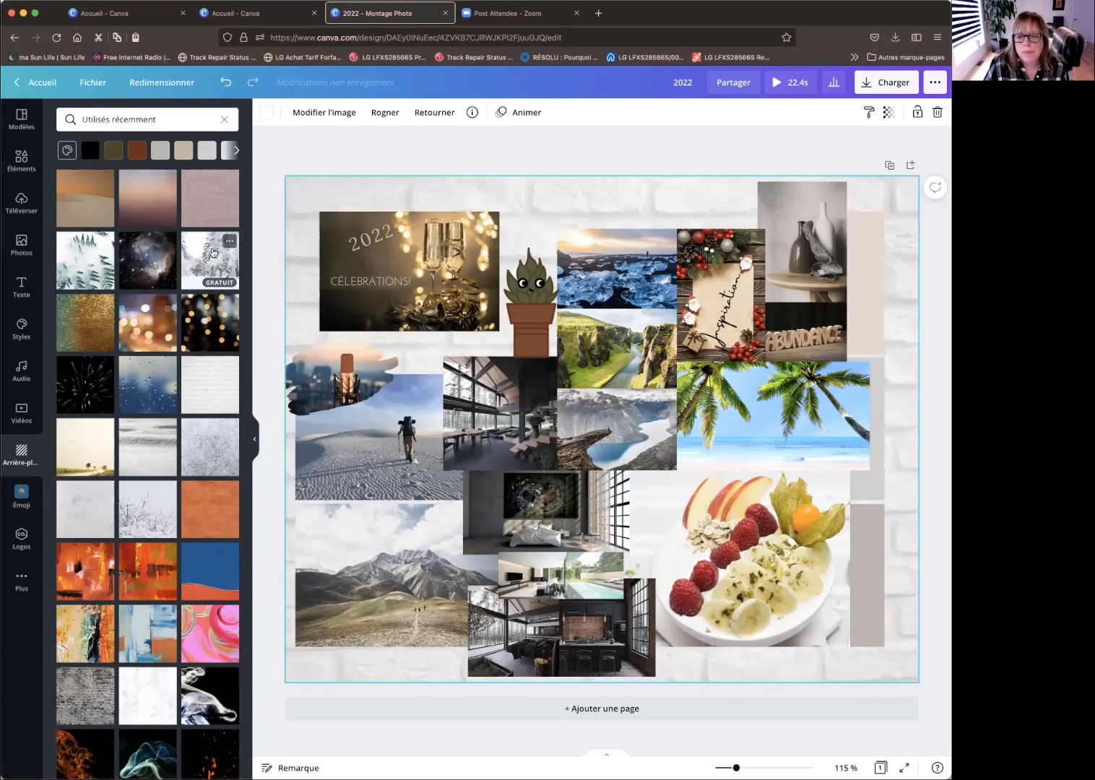
# - Try the snowy forest, the mauve sunset gradient and the pink glitter as the page background
pyautogui.click(212, 252)
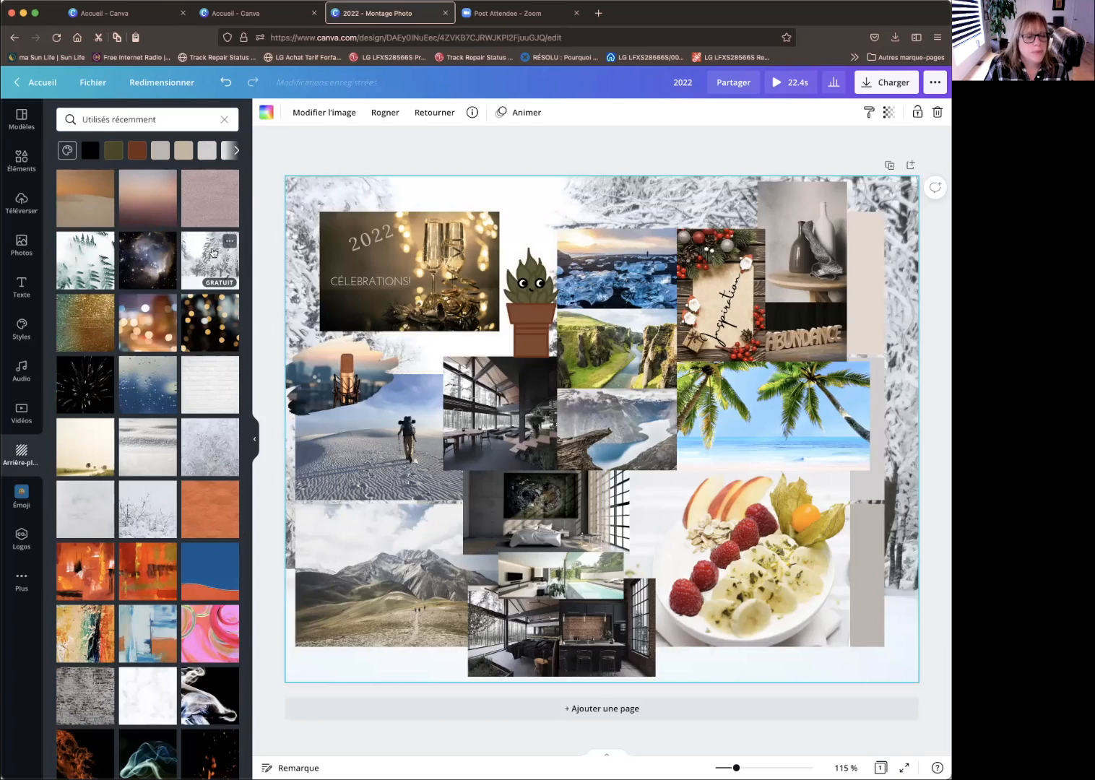
pyautogui.click(143, 207)
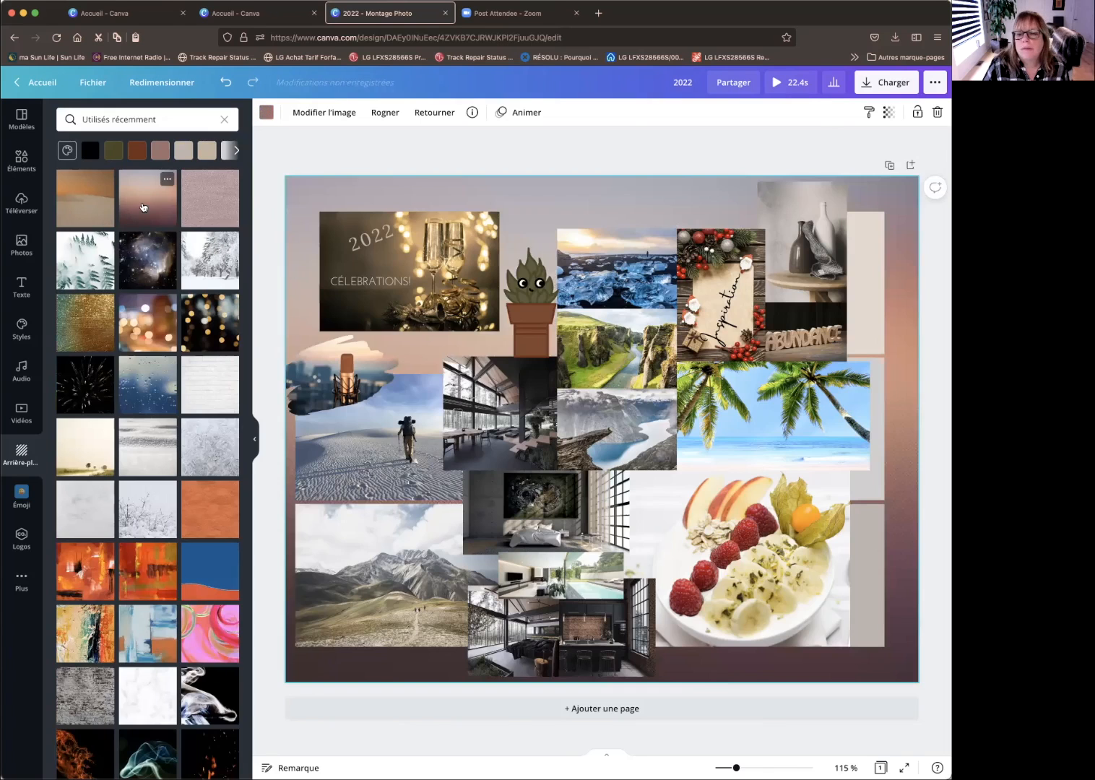
pyautogui.click(221, 203)
pyautogui.scroll(-2, 206, 506)
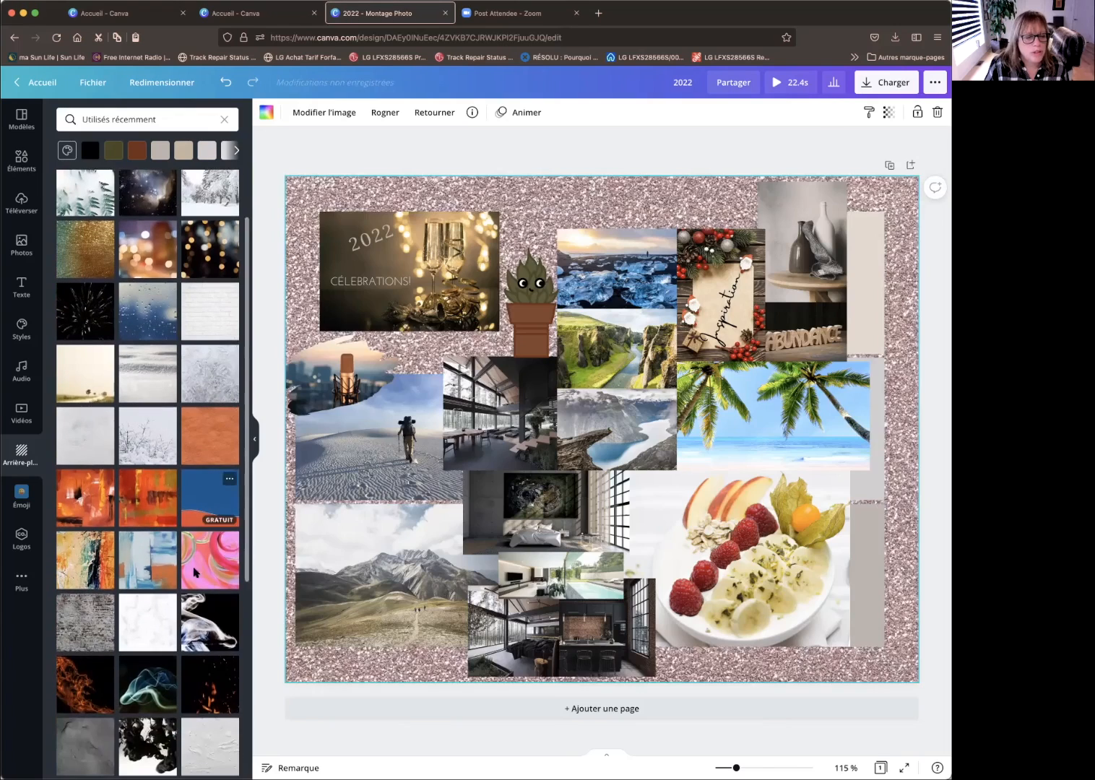
# - Try the white swirls on black, the crumpled grid paper and the white ribbed relief as the page background
pyautogui.click(208, 626)
pyautogui.scroll(-4, 204, 632)
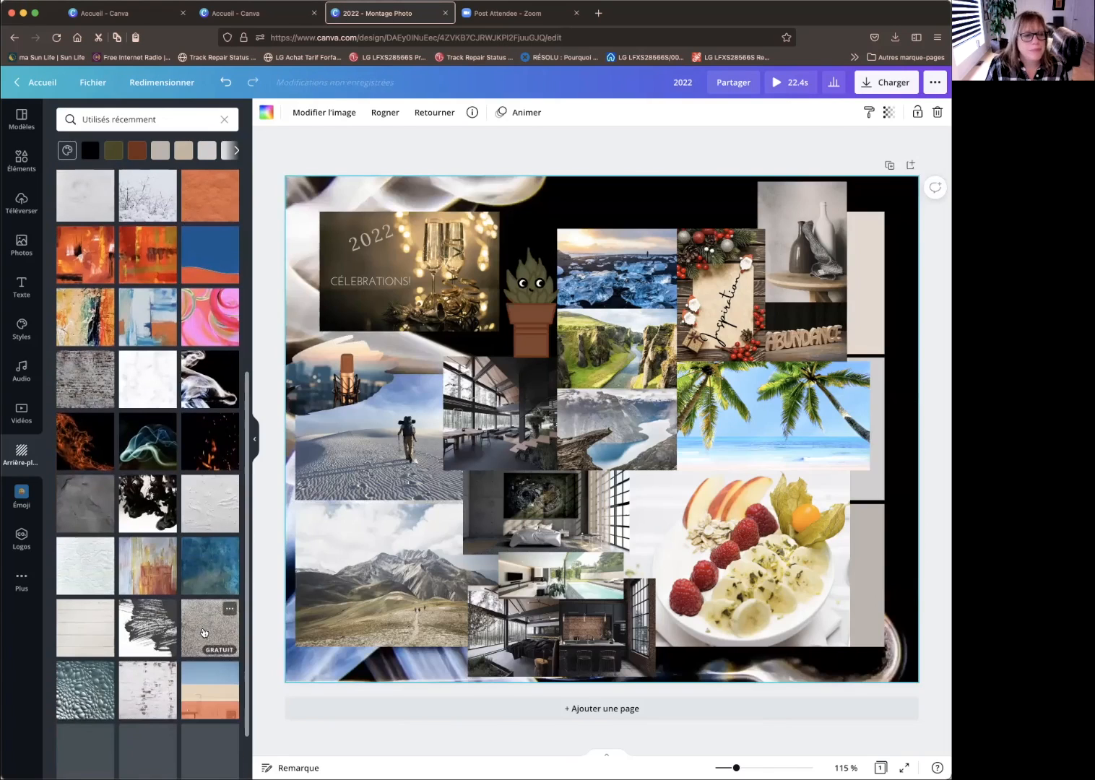
pyautogui.click(72, 580)
pyautogui.scroll(-2, 93, 582)
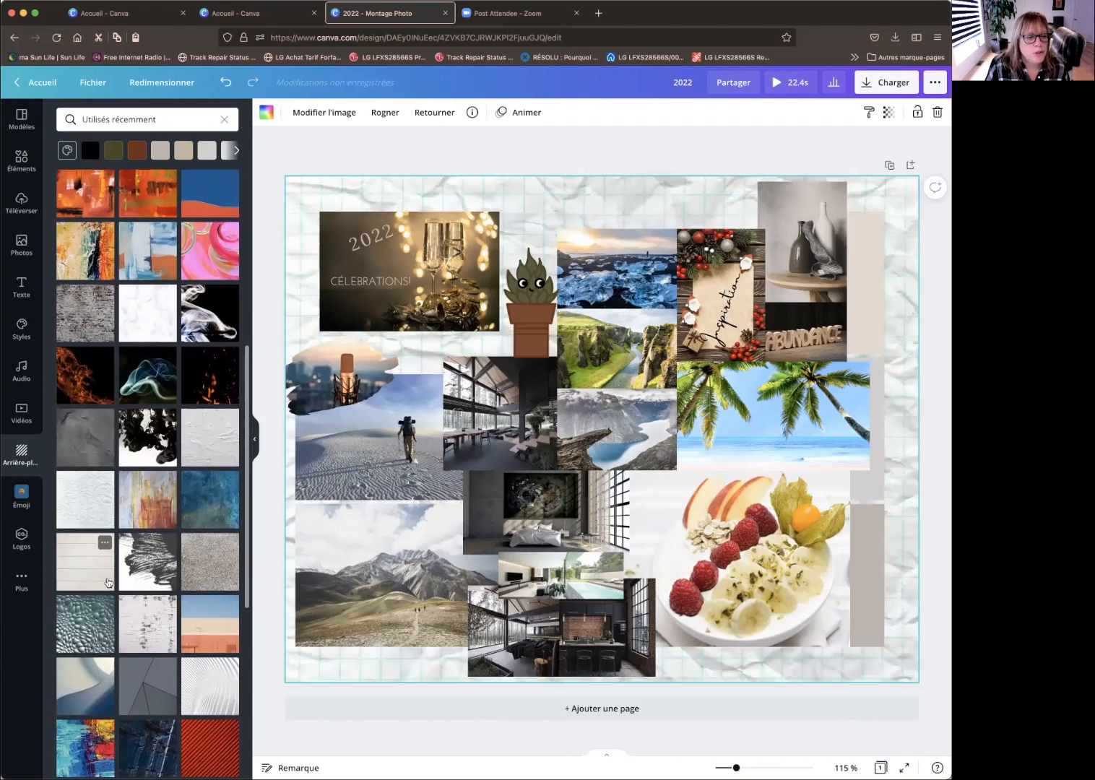
pyautogui.click(209, 699)
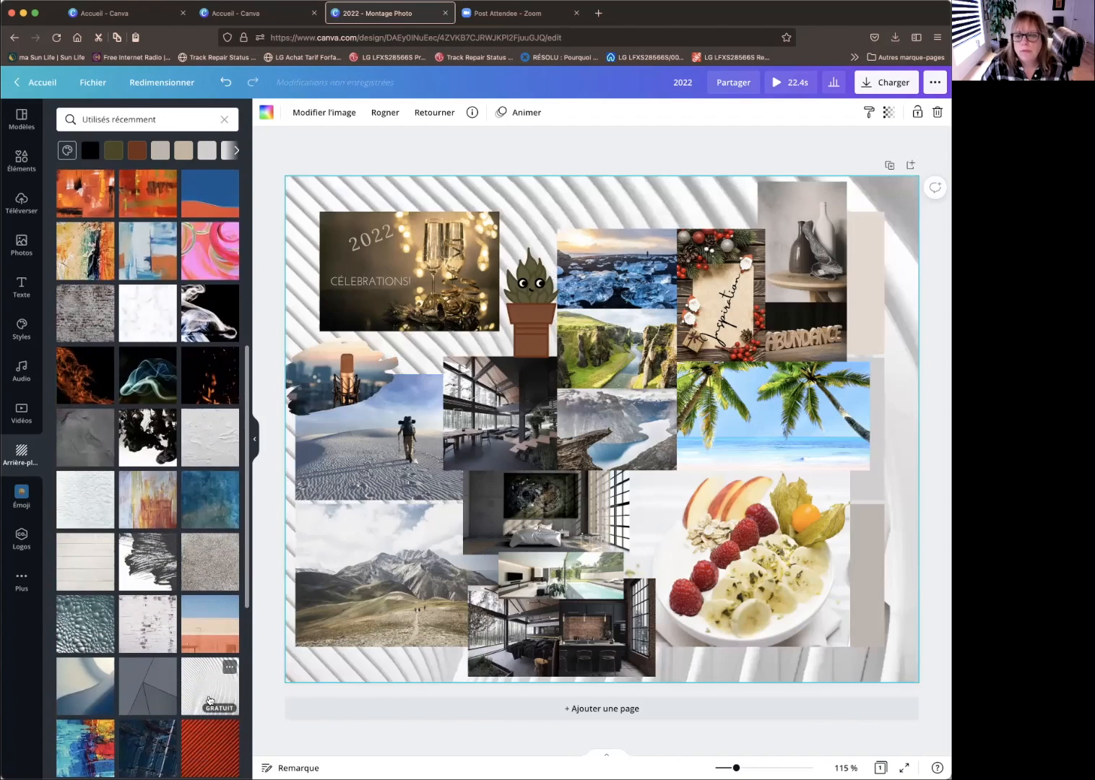
pyautogui.scroll(5, 156, 497)
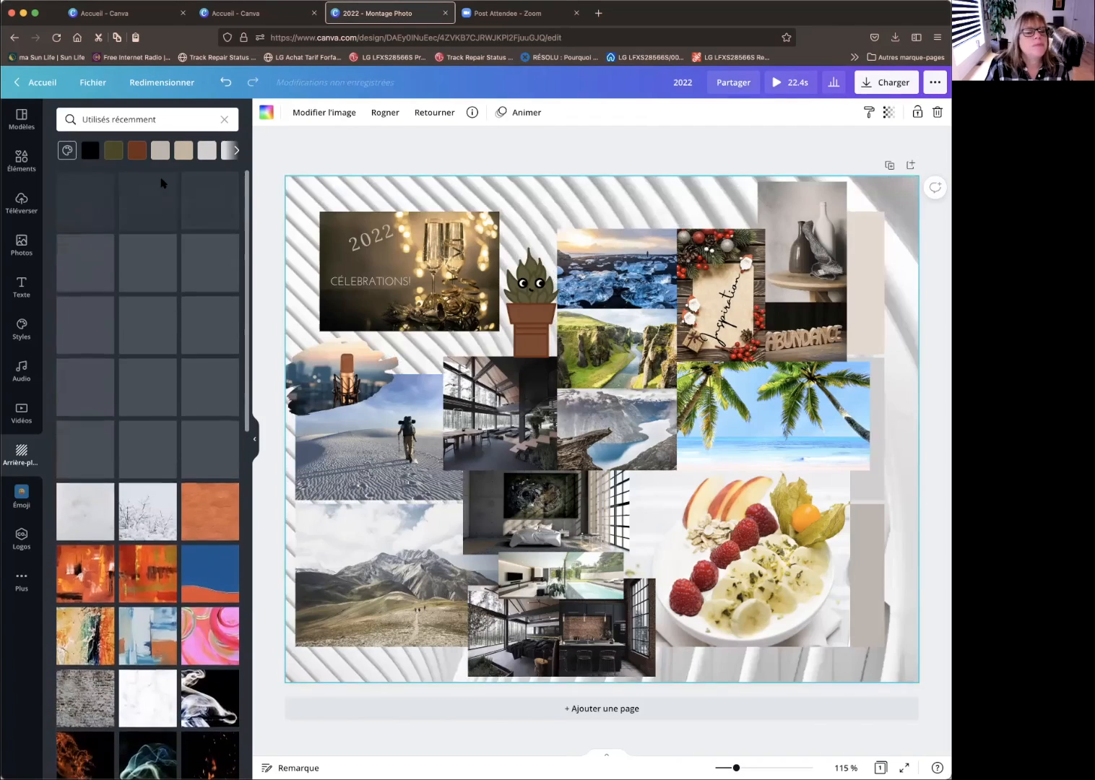
# - Compare solid beige with the golden blurred lights on black, and set the page background to the solid beige
pyautogui.click(184, 150)
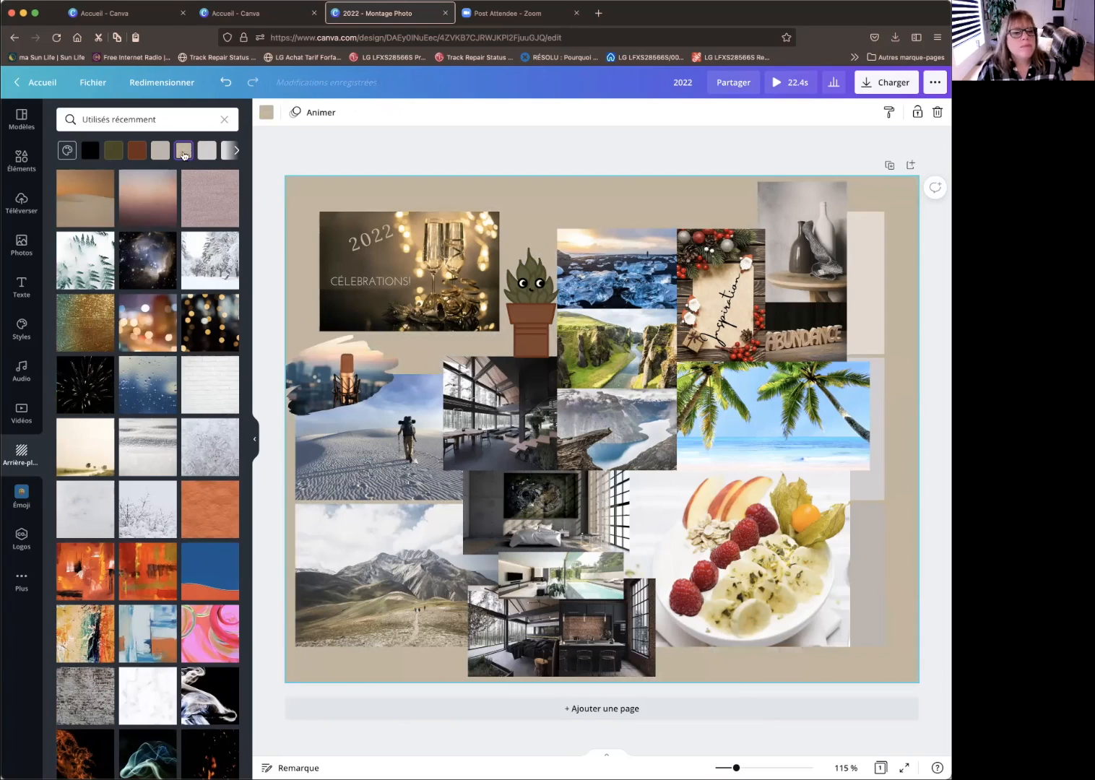
pyautogui.click(196, 318)
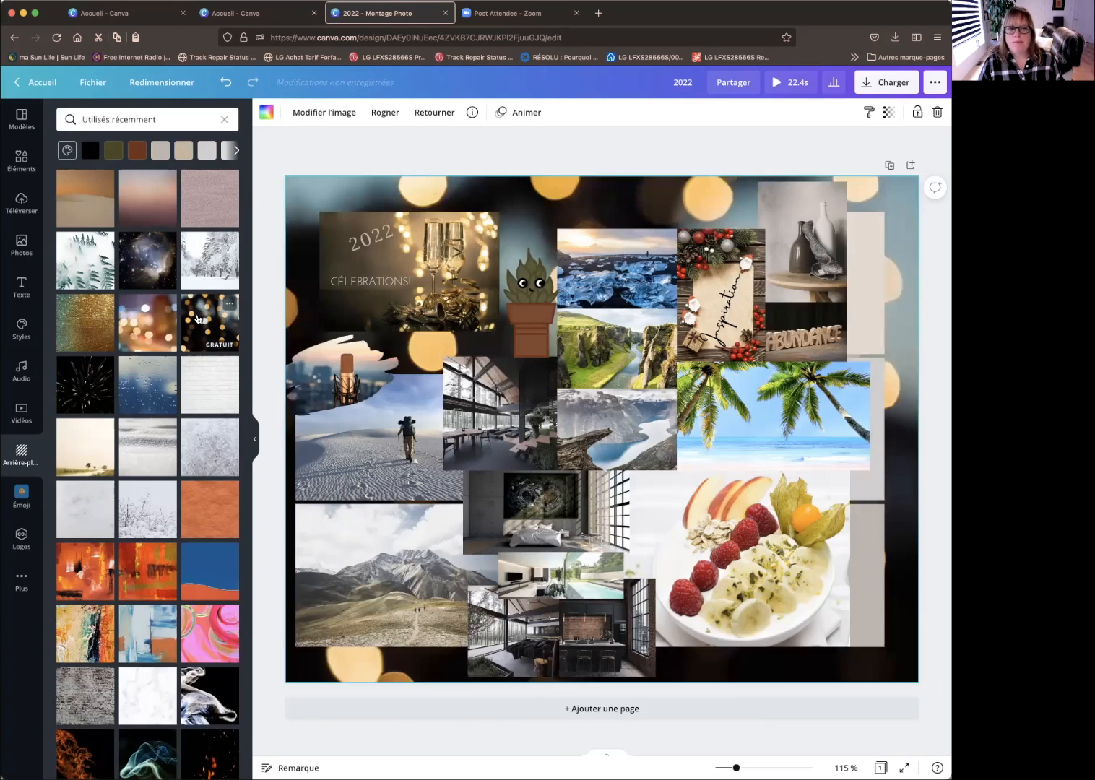
pyautogui.click(180, 152)
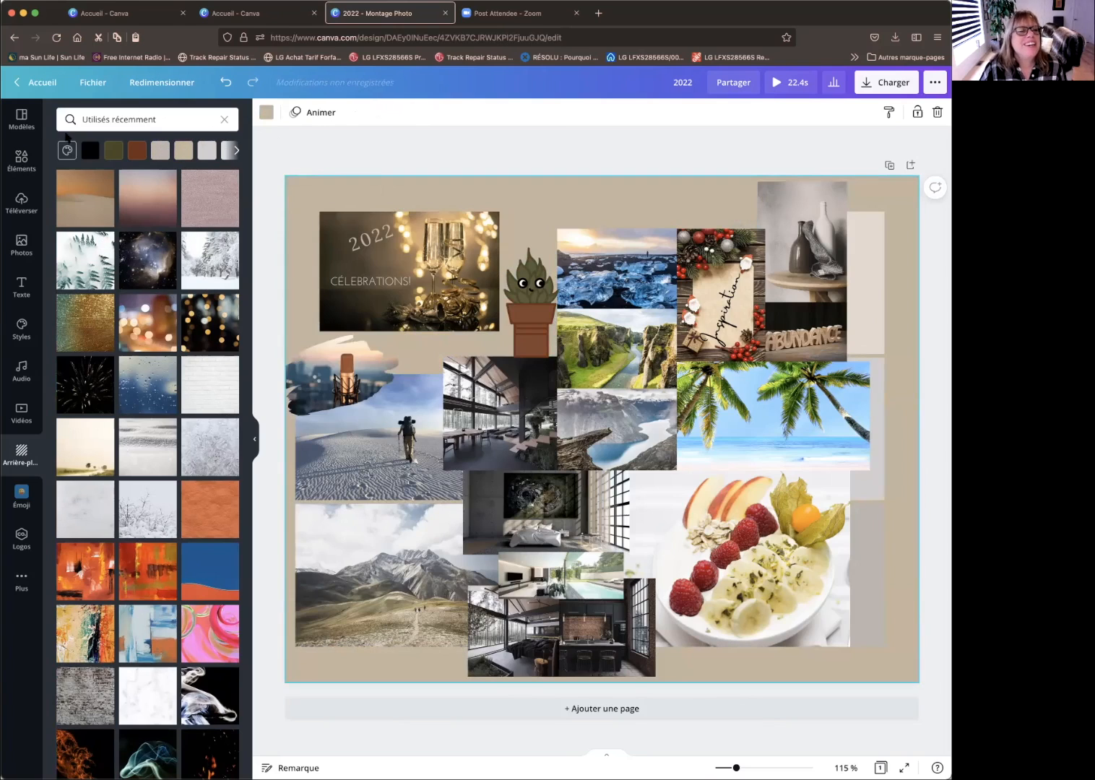
# - Search the backgrounds for "iphone13" and clear the search
pyautogui.click(181, 122)
pyautogui.moveTo(179, 119); pyautogui.dragTo(54, 110)
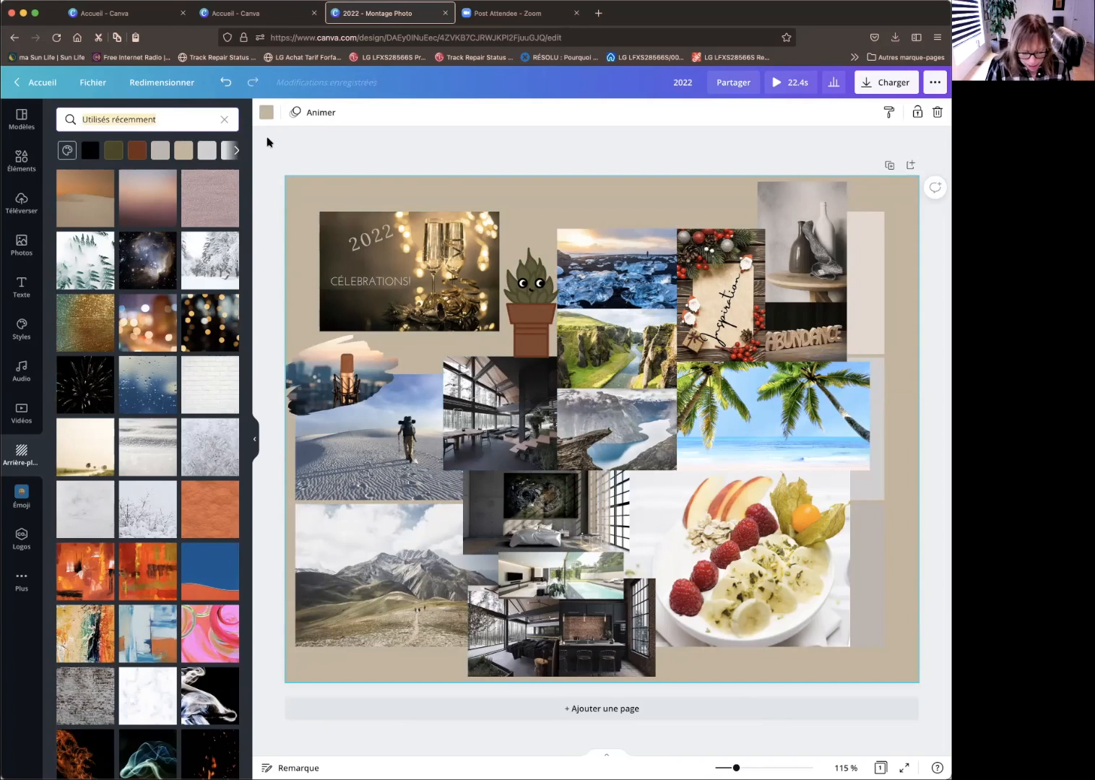
pyautogui.write('iphone')
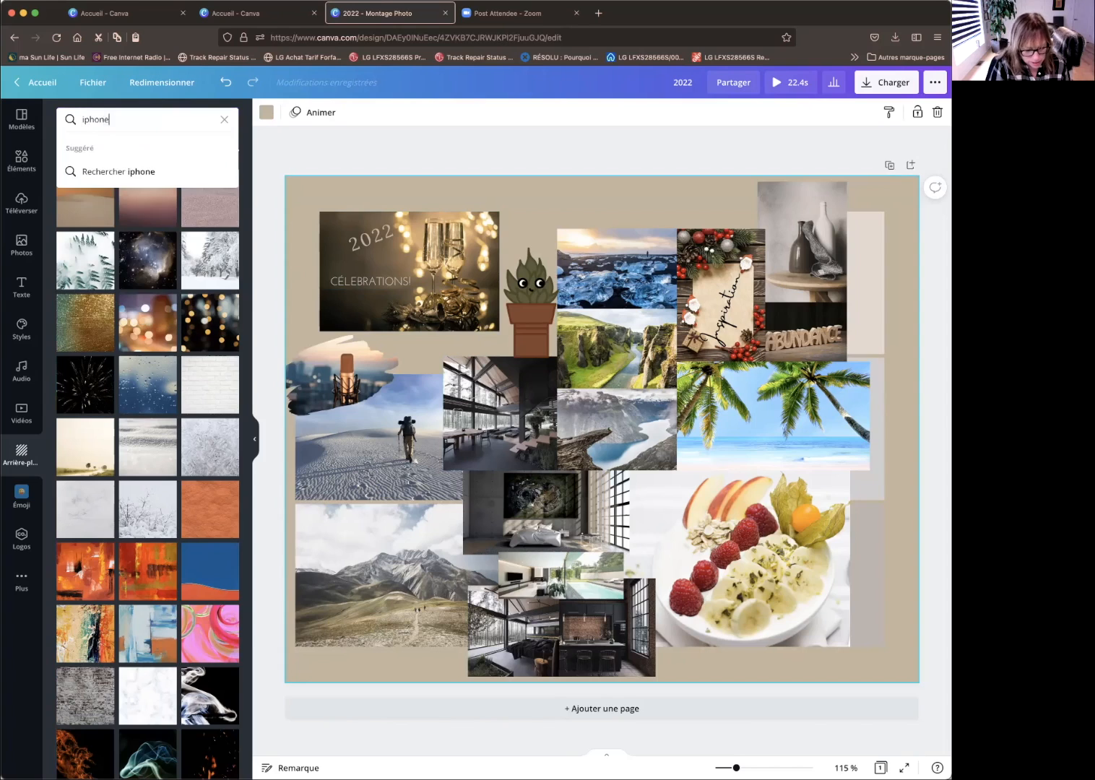
pyautogui.write('13')
pyautogui.press('Return')
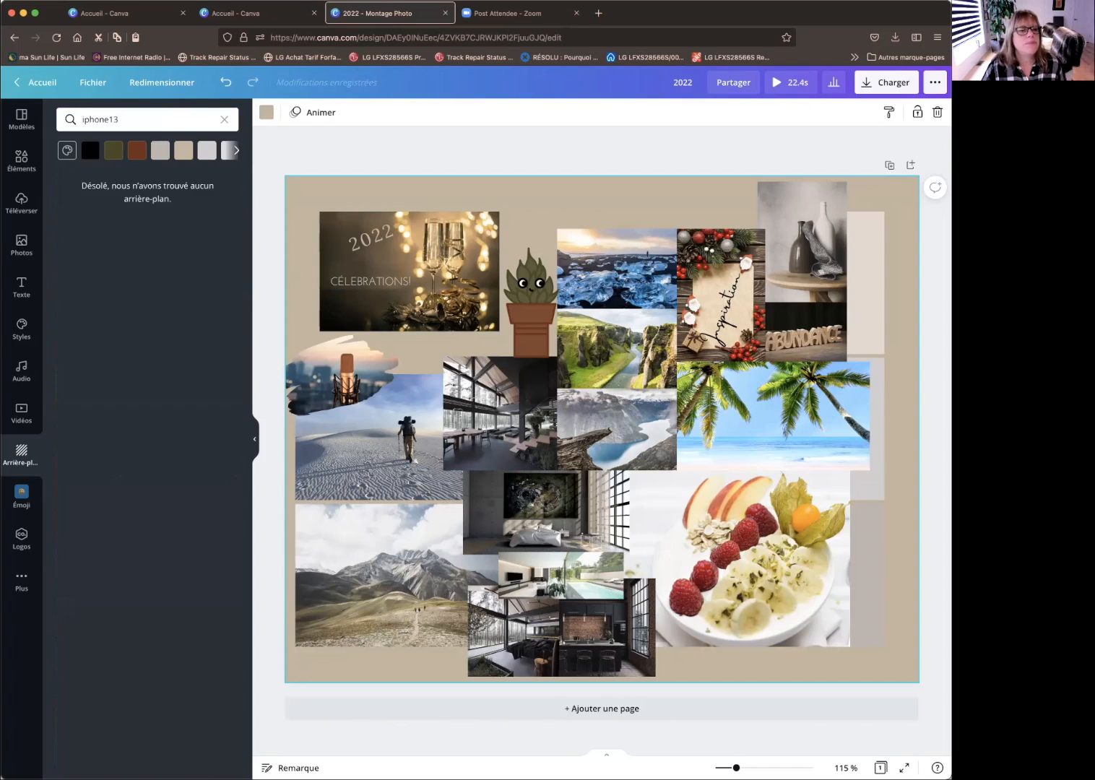
pyautogui.click(224, 121)
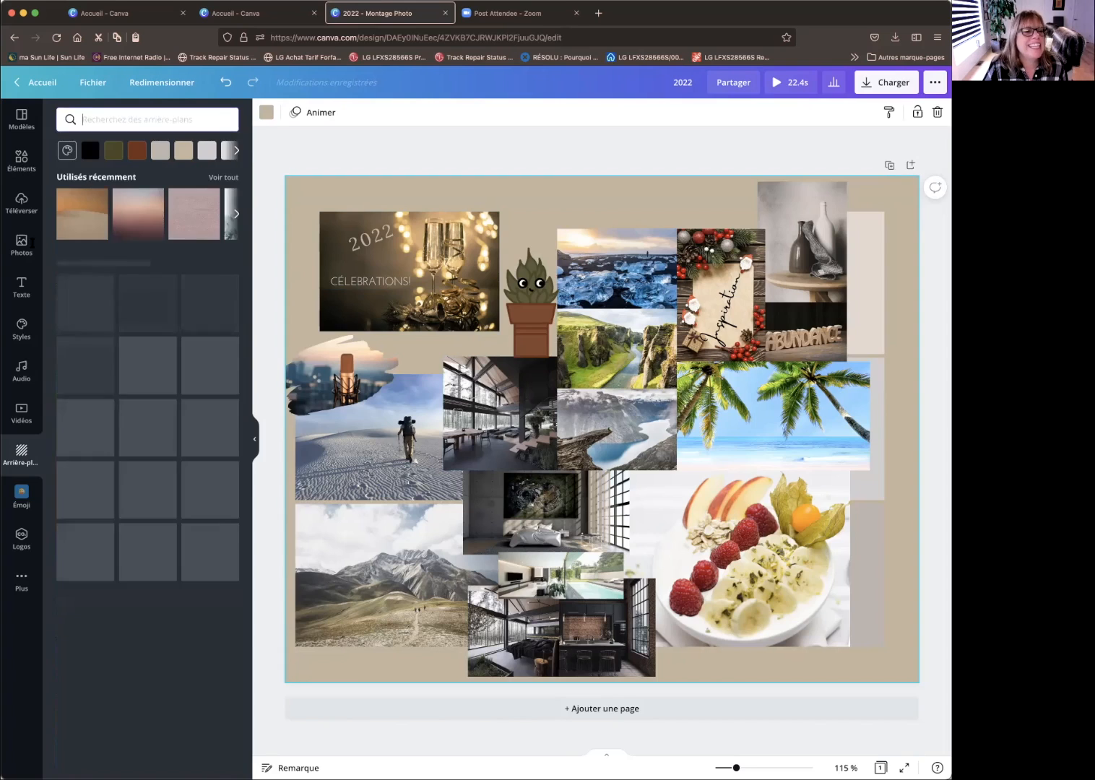
# - Search the photos for "iphone13" and add the picture of a dark phone lying face down on black wood
pyautogui.click(22, 244)
pyautogui.click(121, 119)
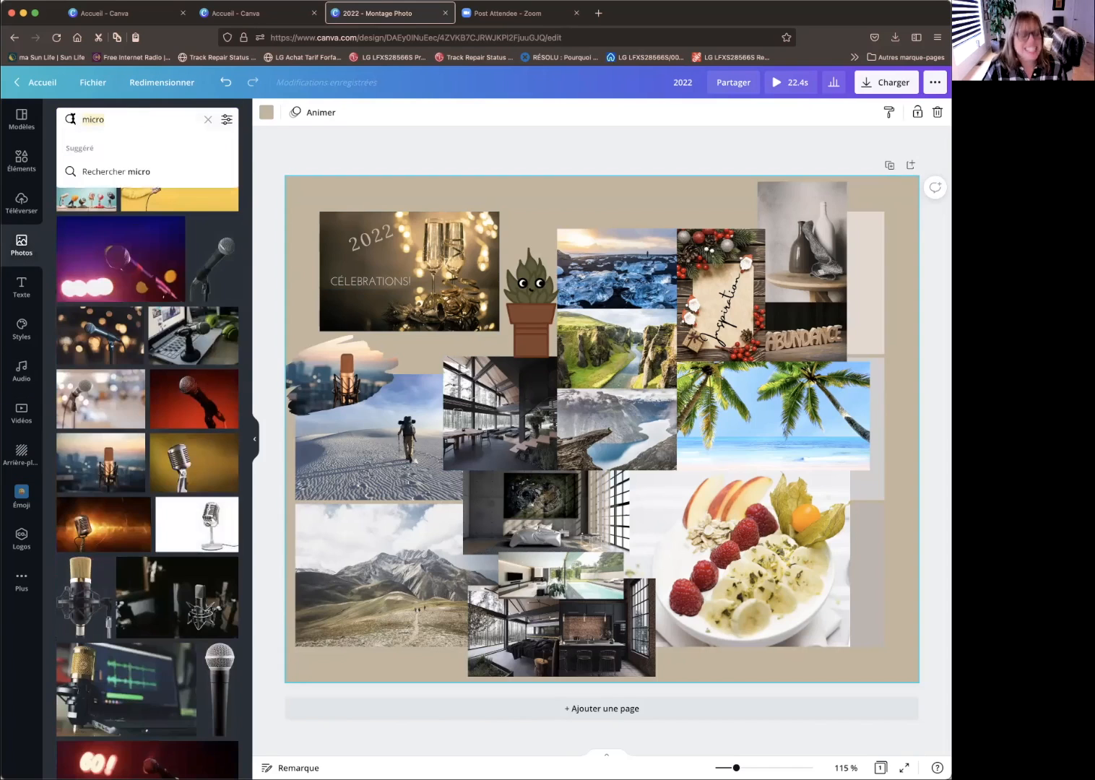
pyautogui.write('iphone1')
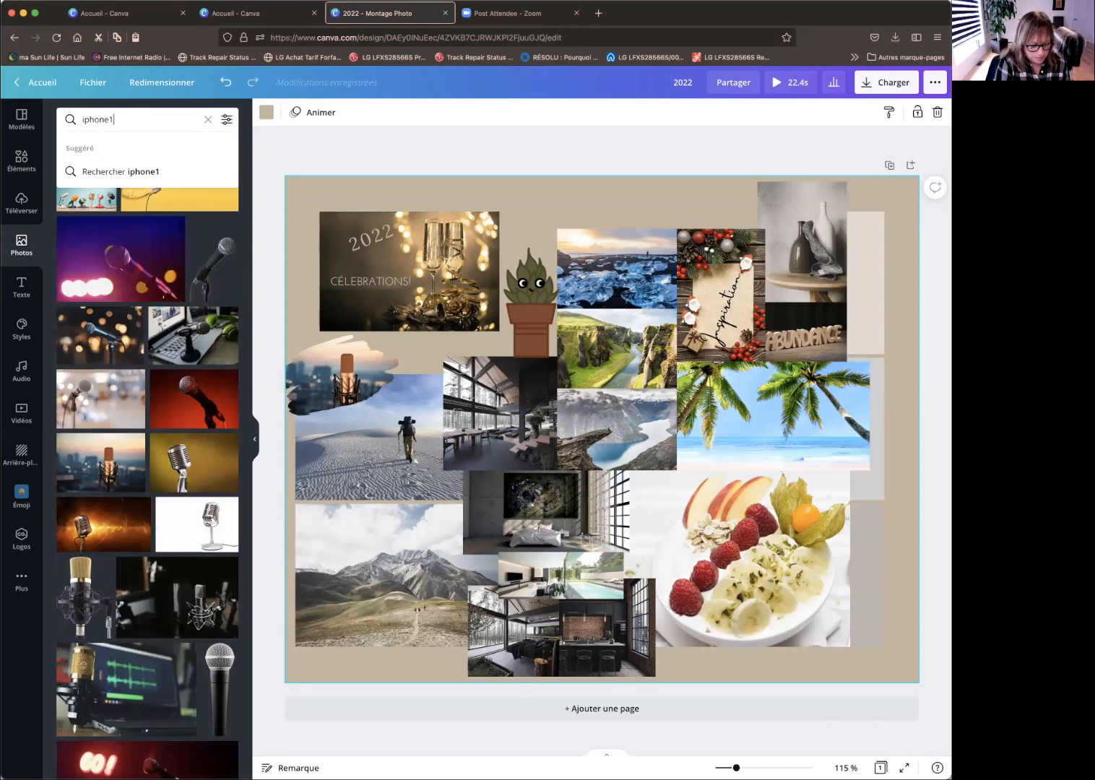
pyautogui.press('Return')
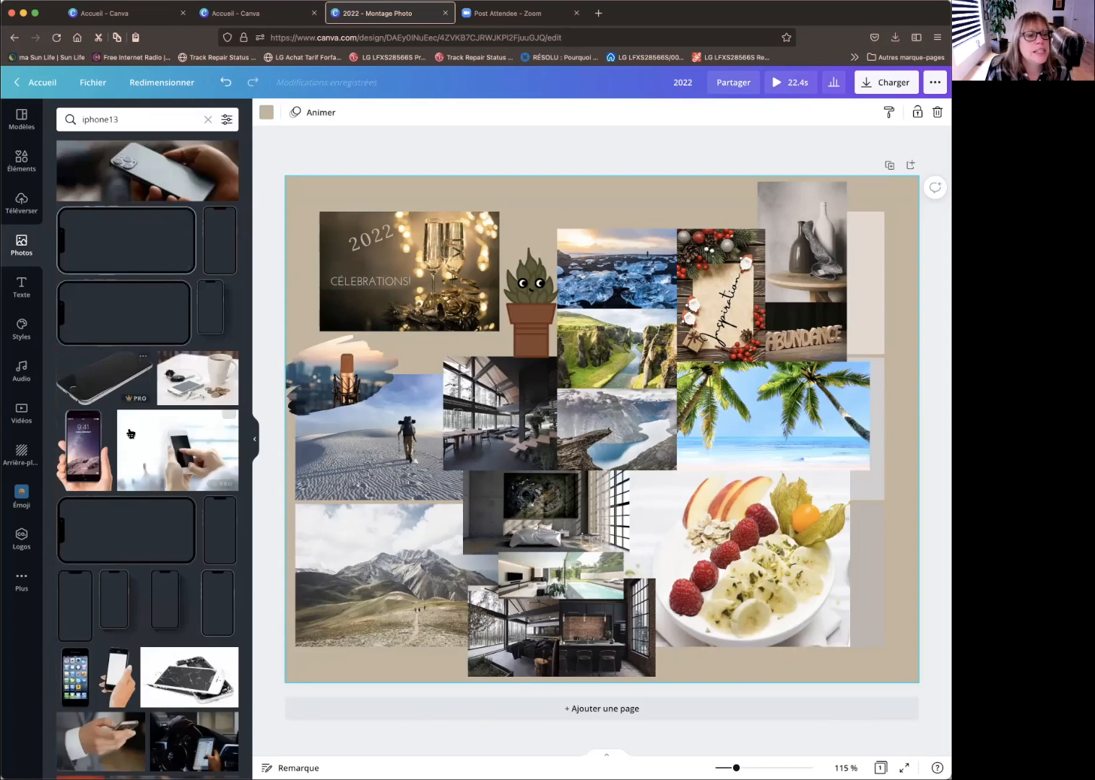
pyautogui.scroll(-2, 130, 433)
pyautogui.scroll(-4, 130, 434)
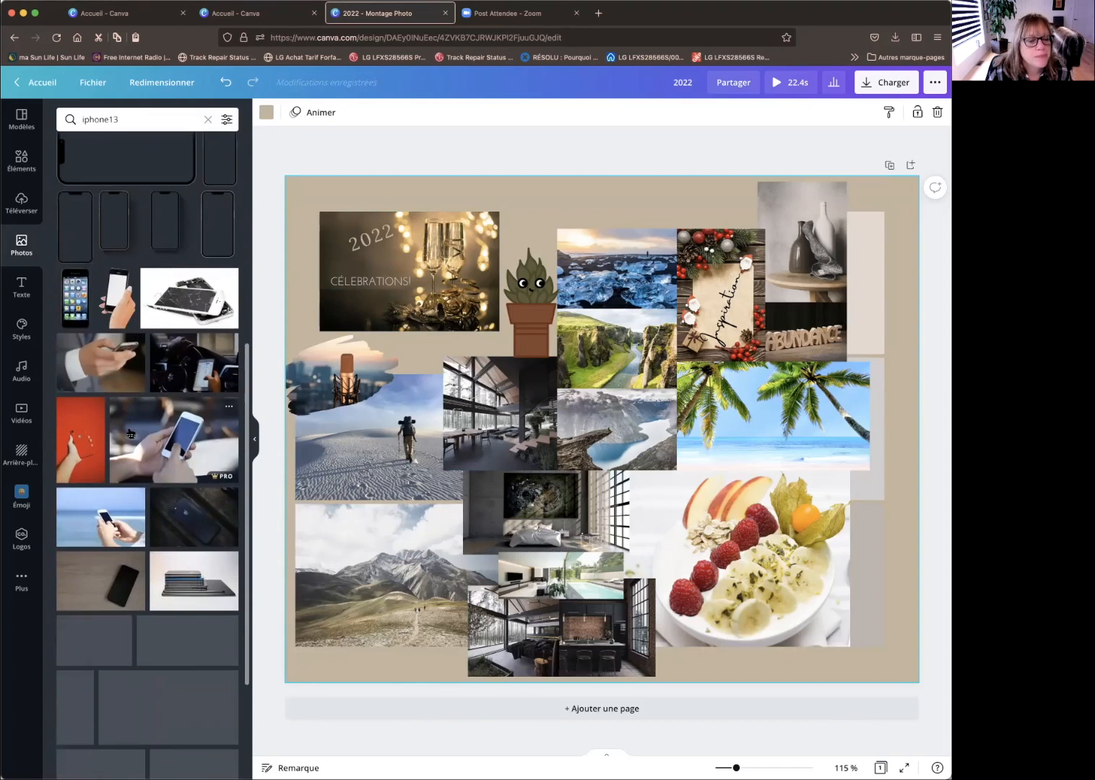
pyautogui.scroll(1, 151, 506)
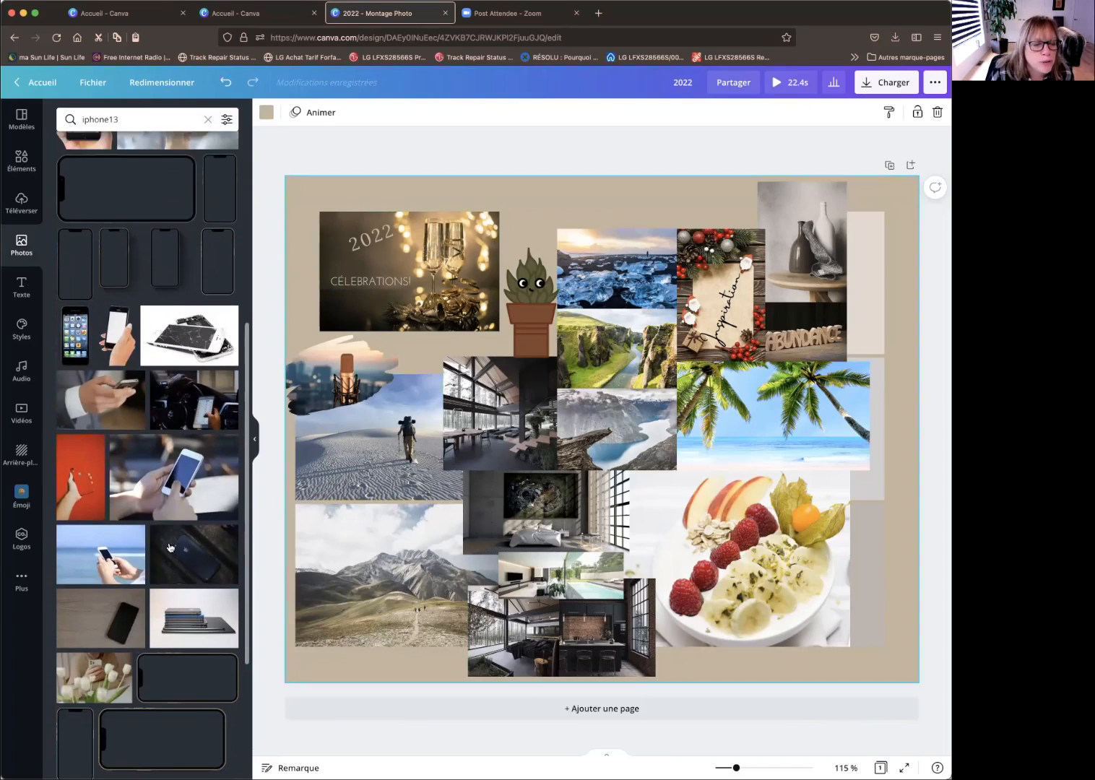
pyautogui.click(187, 553)
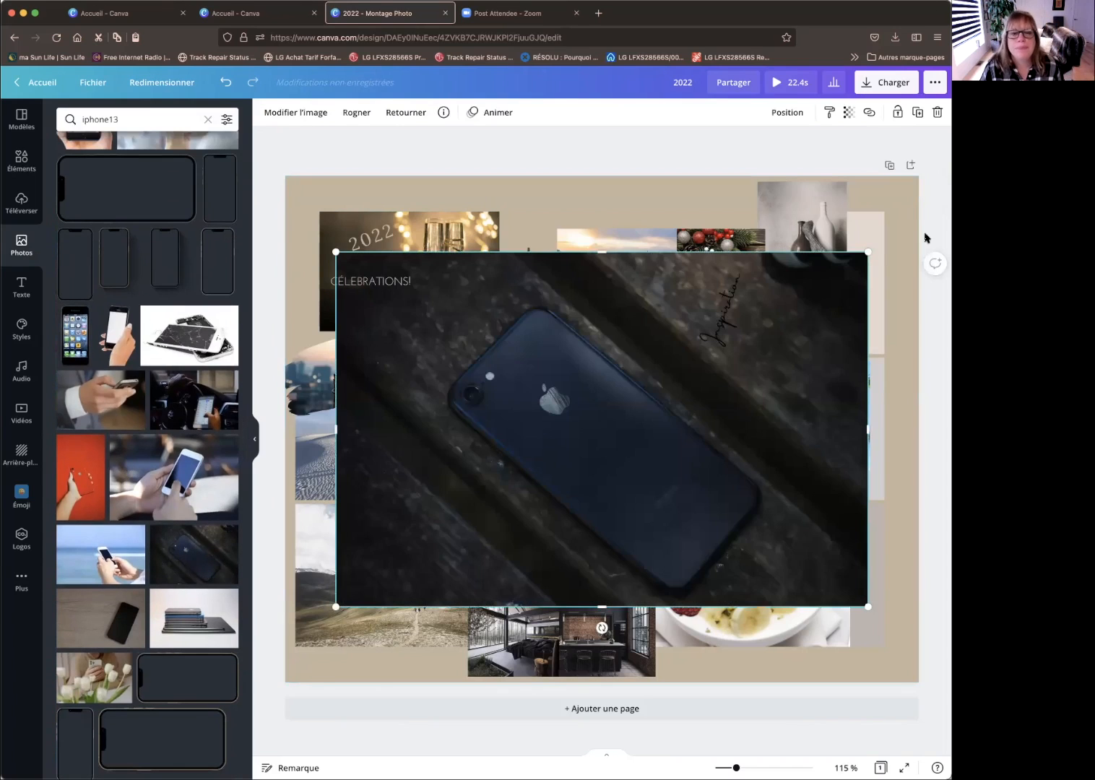
# - Shrink the phone photo into the gap between the microphone and celebration pictures and send it behind all other elements
pyautogui.moveTo(867, 253); pyautogui.dragTo(437, 332)
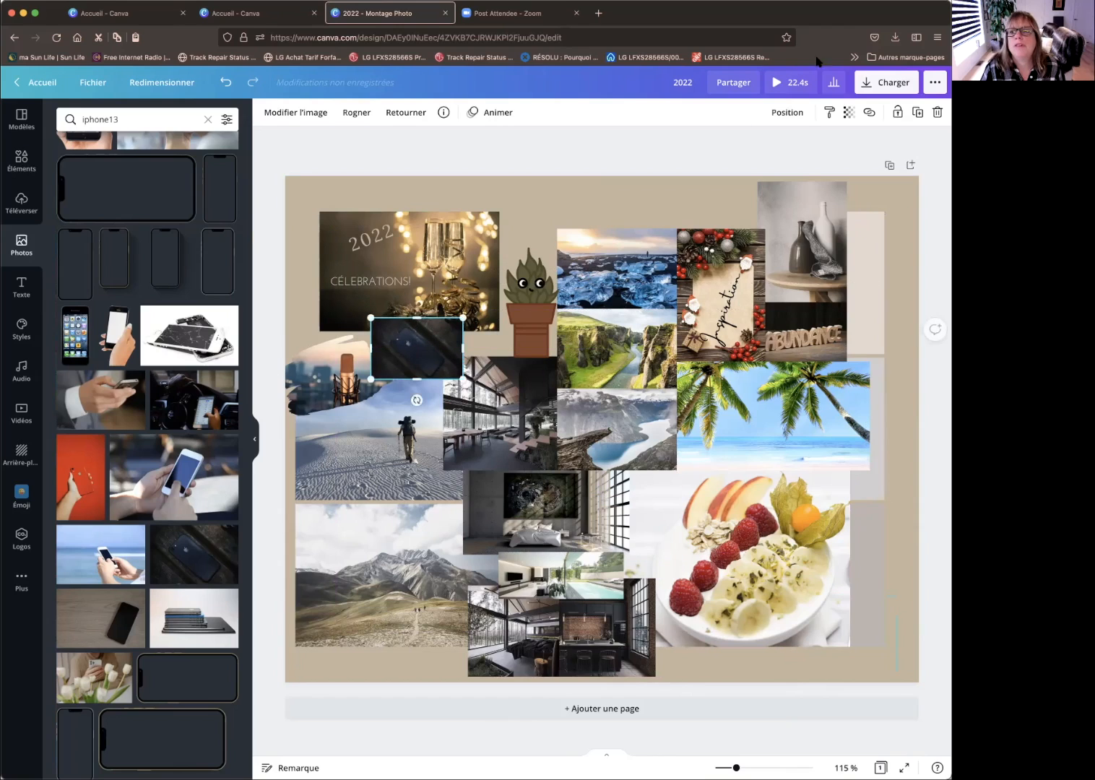
pyautogui.click(785, 112)
pyautogui.click(737, 172)
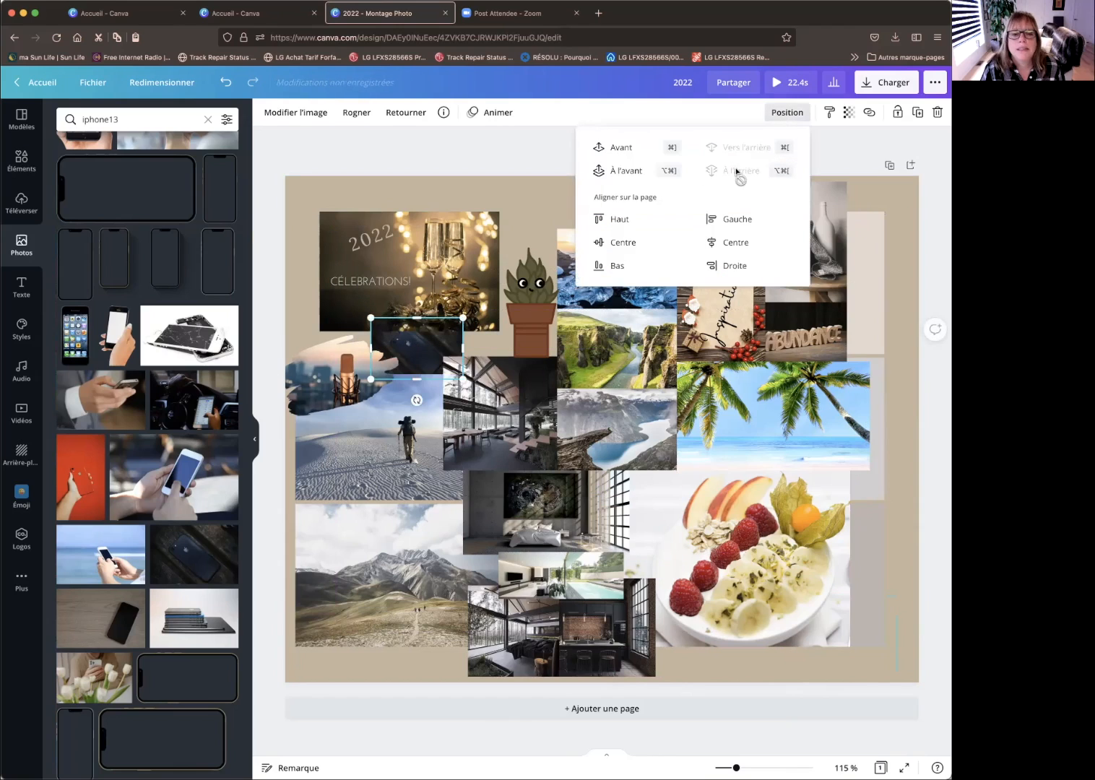
pyautogui.click(846, 148)
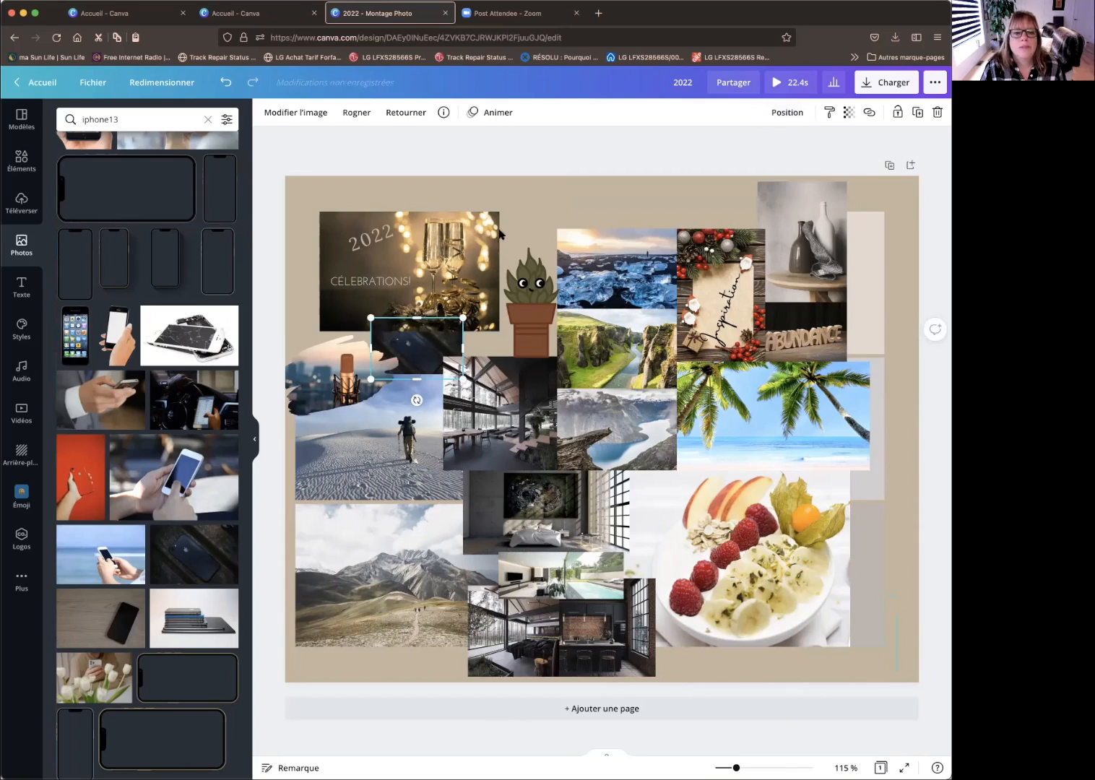
pyautogui.click(566, 201)
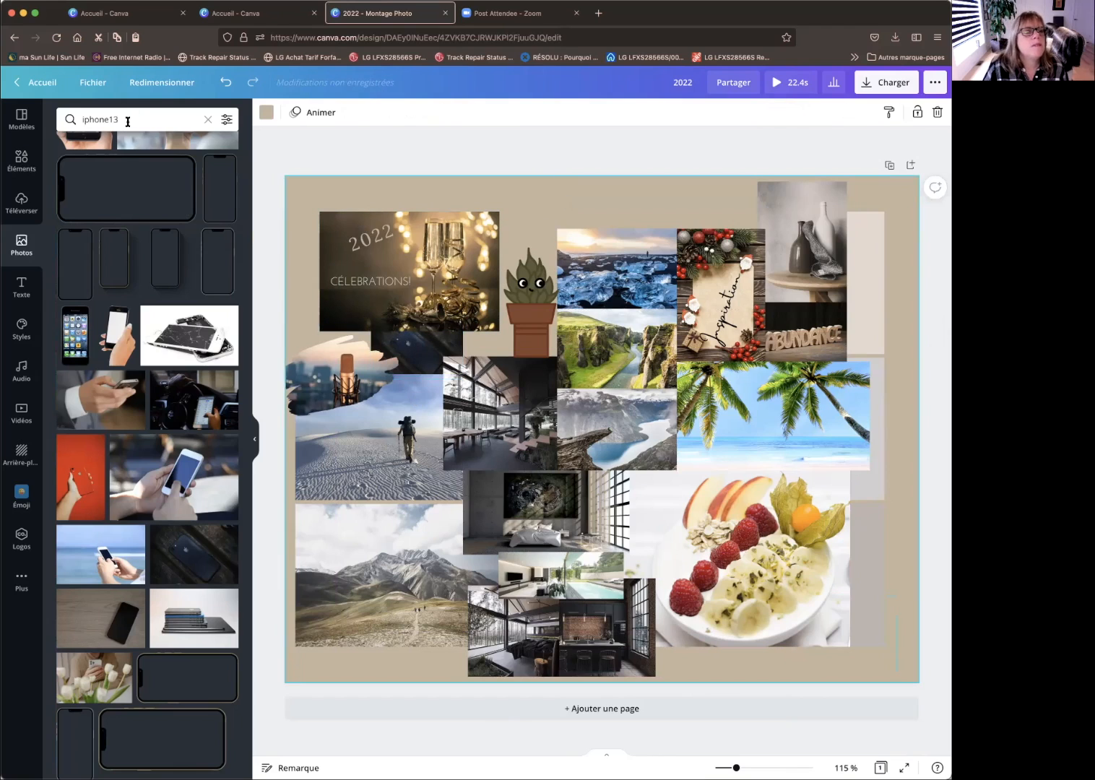
# - Search the photos for "seche cheveux dyson" and look through the hair dryer pictures for a suitable one
pyautogui.moveTo(128, 122); pyautogui.dragTo(100, 117)
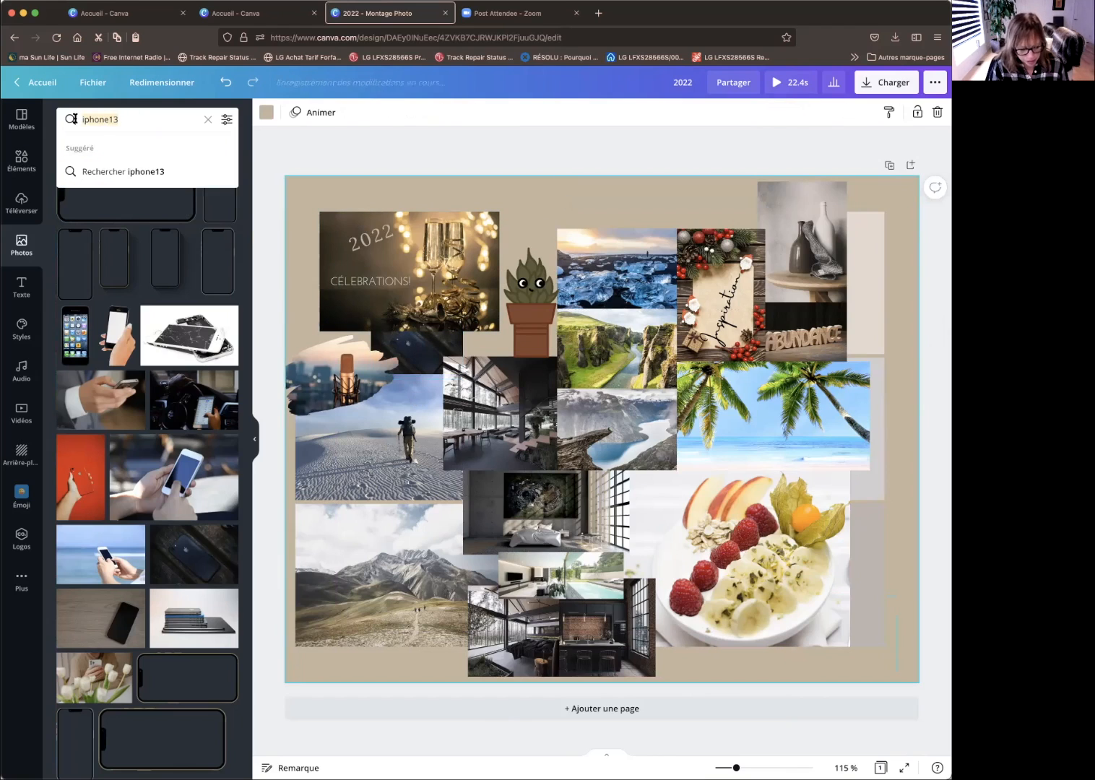
pyautogui.write('sec')
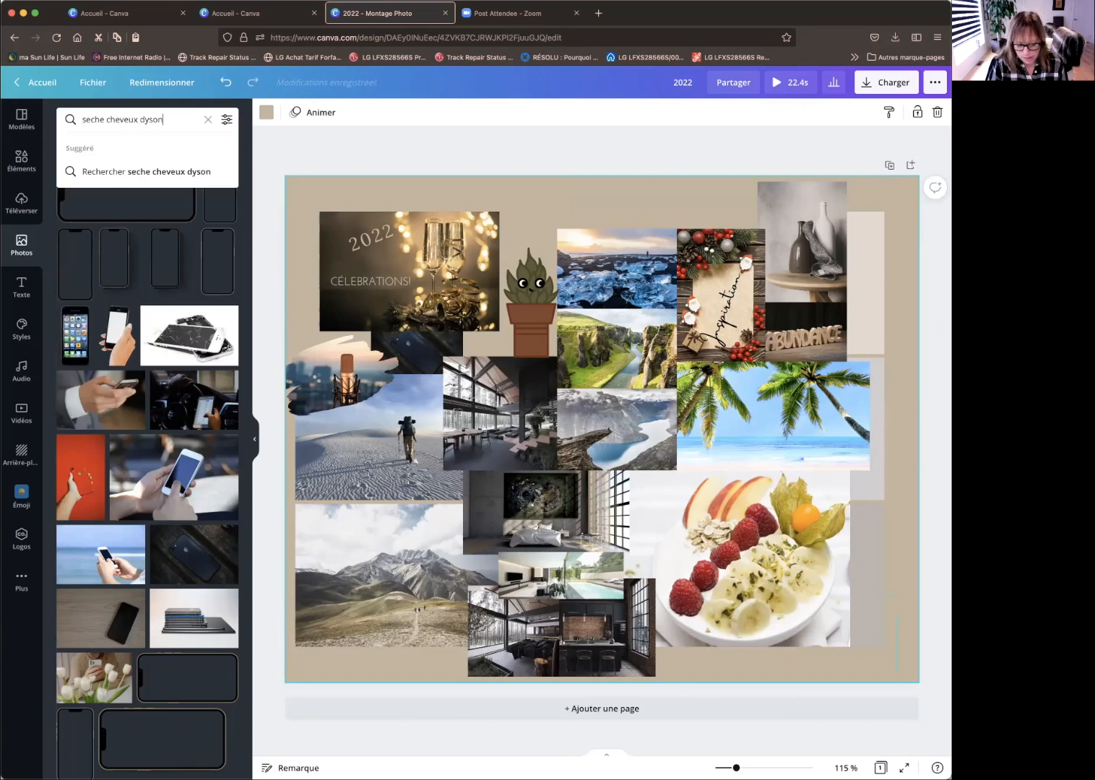
pyautogui.write('he cheveux dyson')
pyautogui.press('Return')
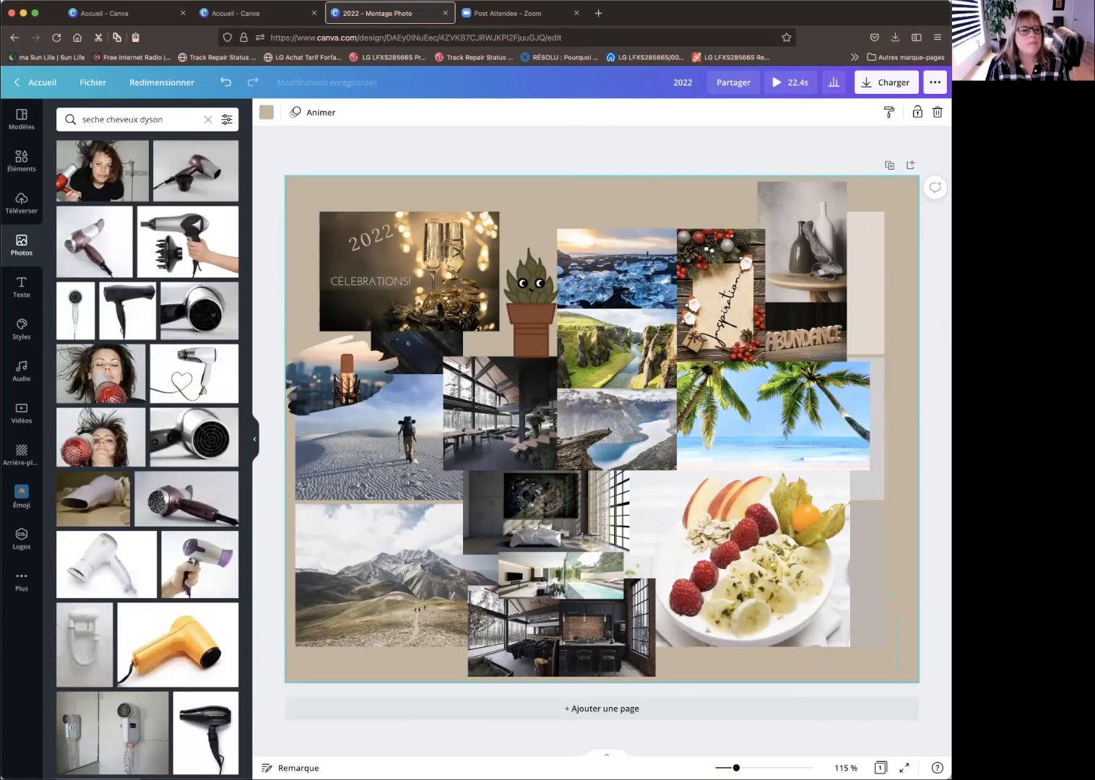
pyautogui.scroll(-7, 138, 423)
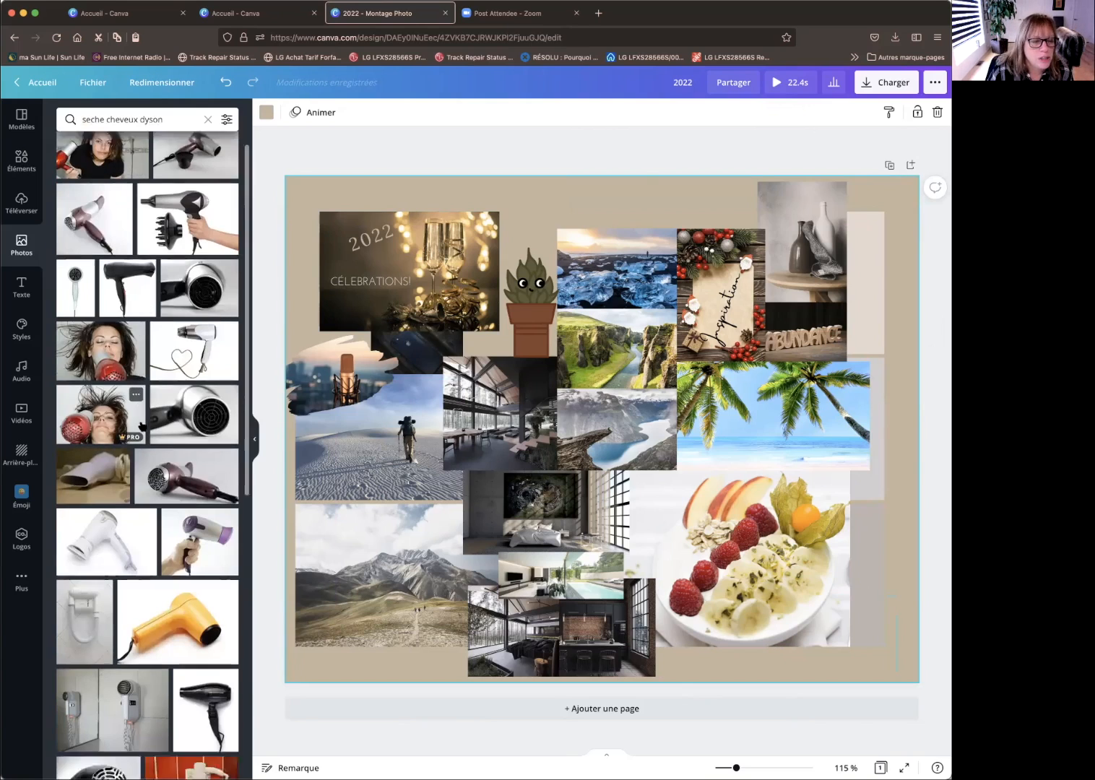
pyautogui.scroll(-5, 142, 425)
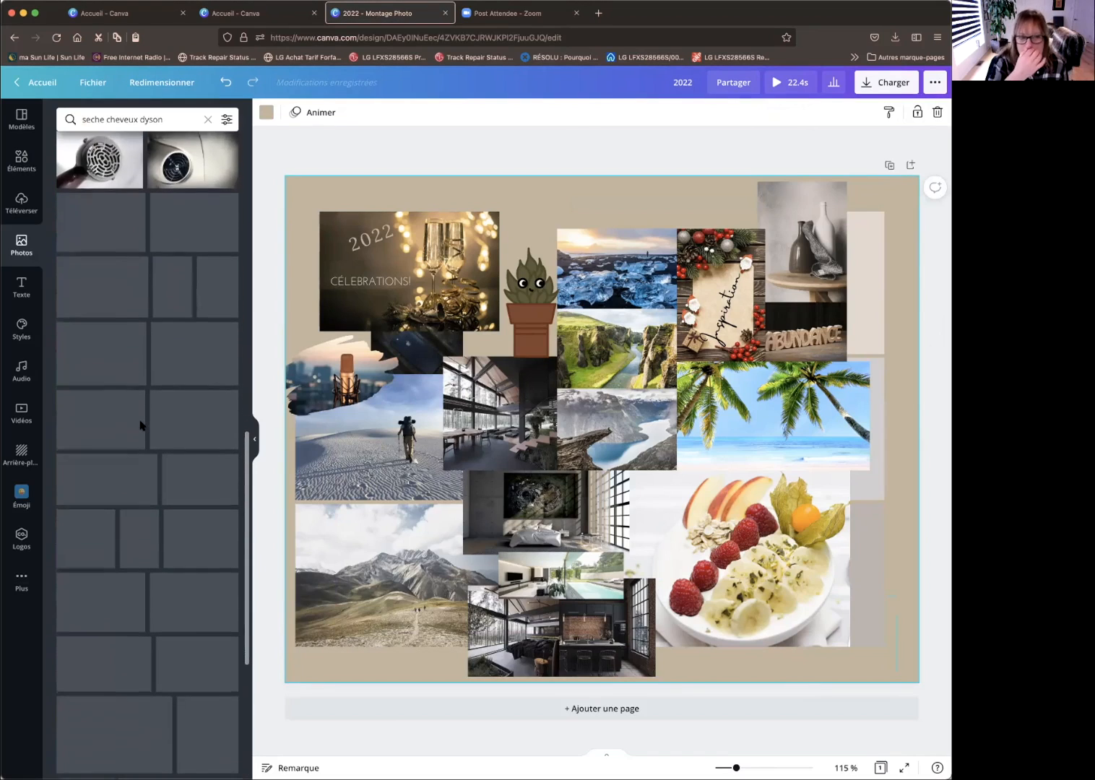
pyautogui.scroll(-12, 141, 426)
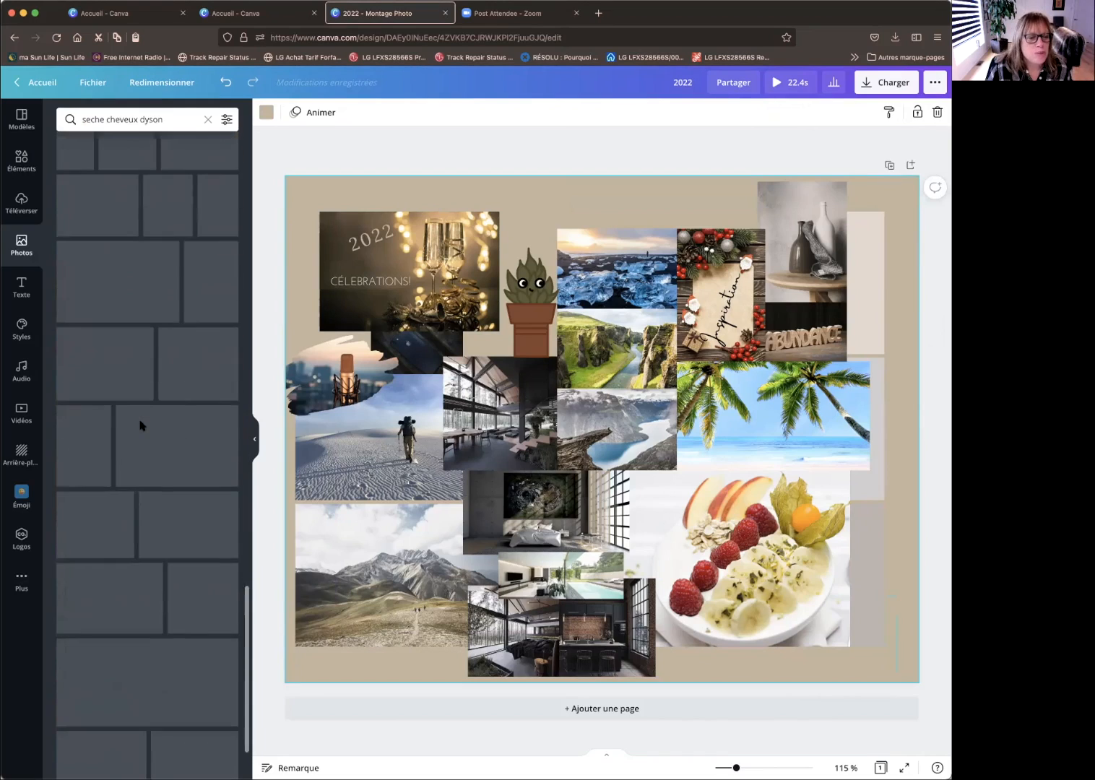
pyautogui.scroll(-5, 141, 425)
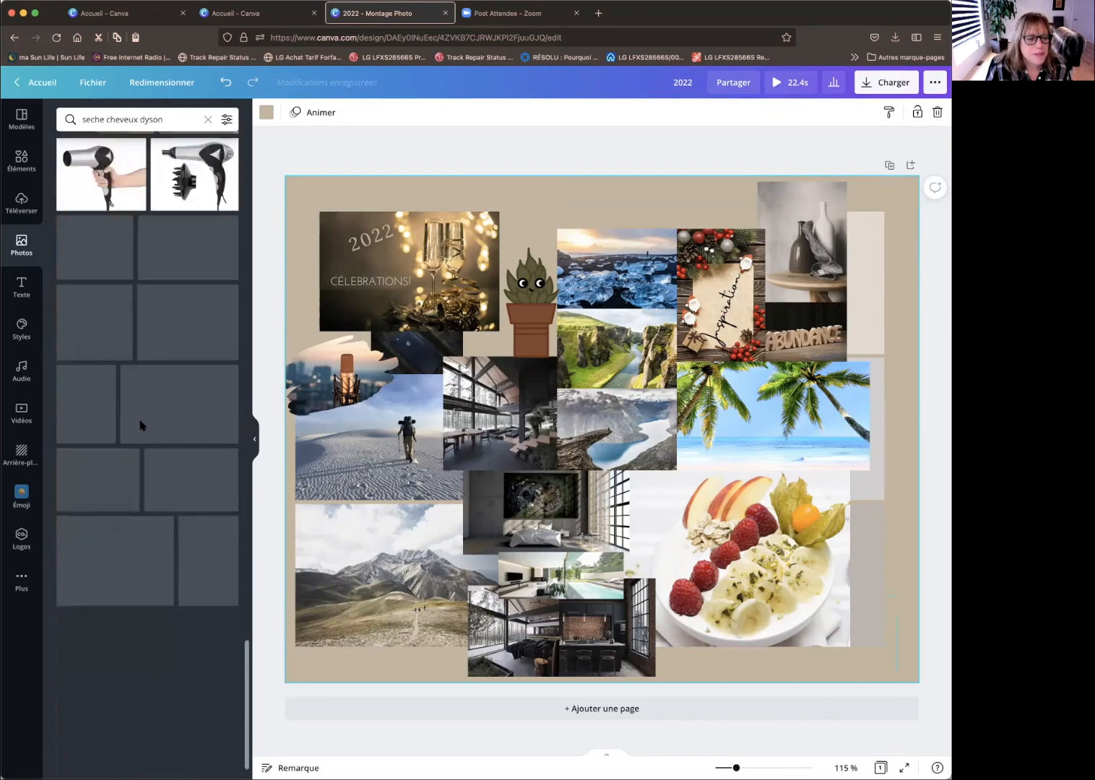
pyautogui.scroll(-5, 141, 426)
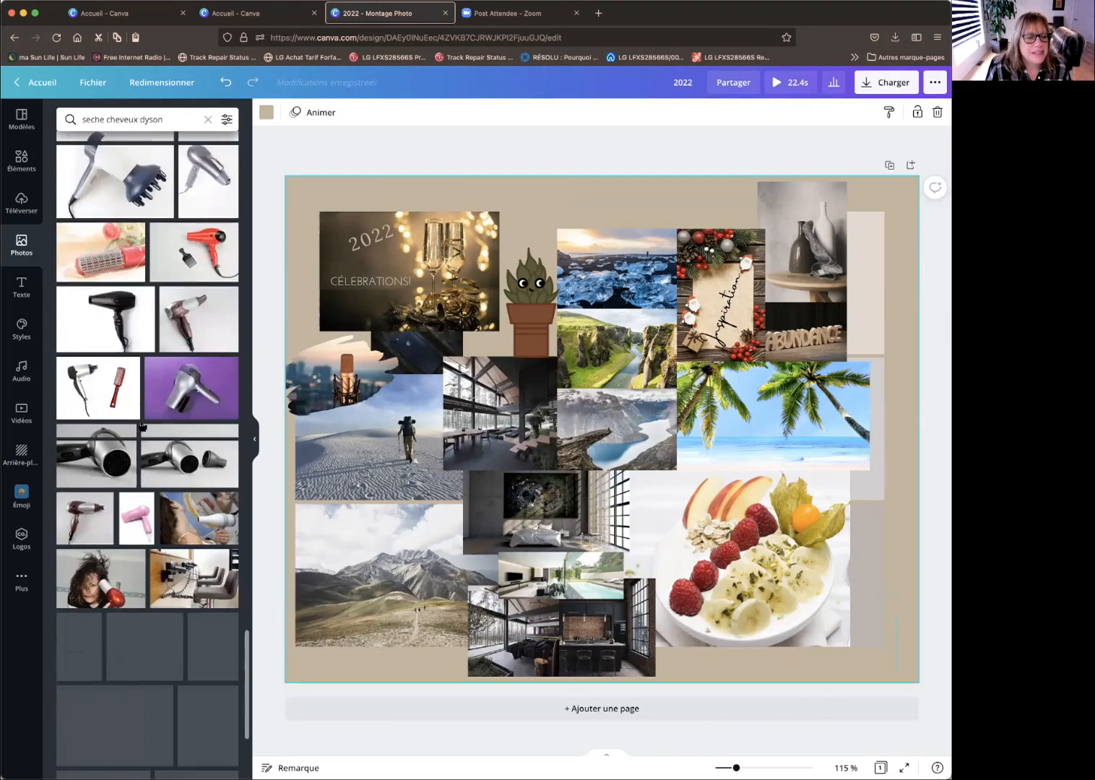
pyautogui.scroll(-8, 141, 426)
pyautogui.scroll(-10, 141, 426)
pyautogui.scroll(-3, 141, 427)
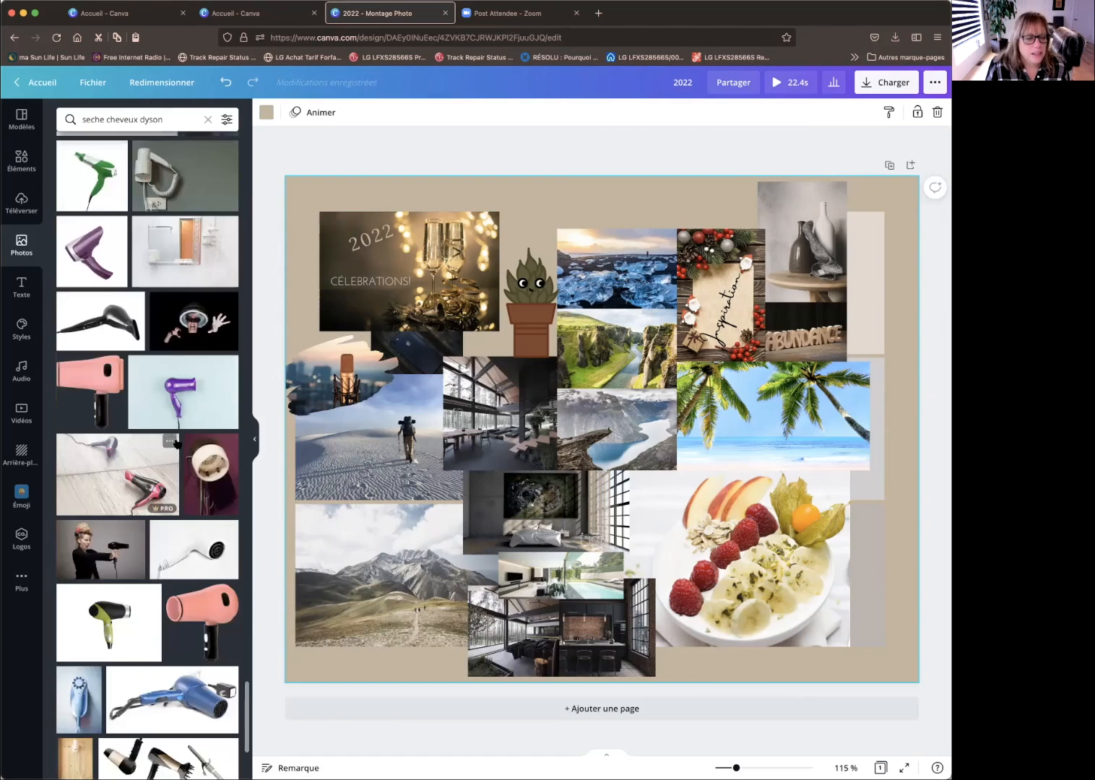
pyautogui.scroll(-5, 176, 439)
pyautogui.scroll(-10, 175, 439)
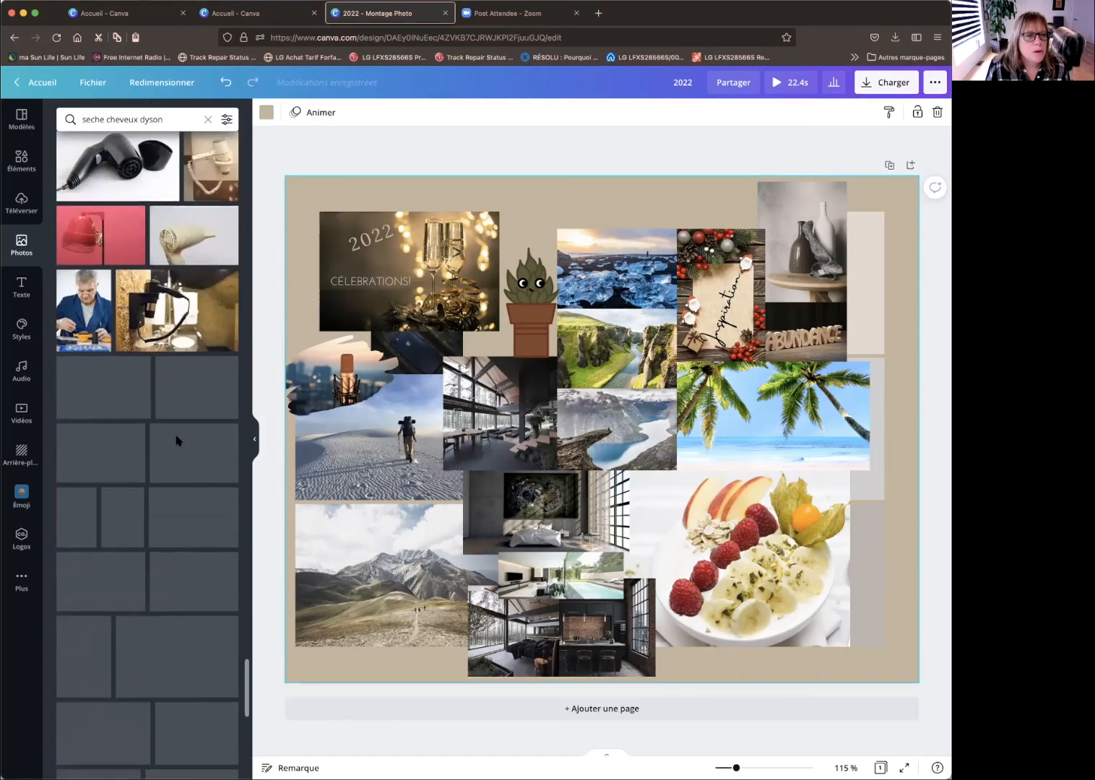
pyautogui.scroll(15, 177, 434)
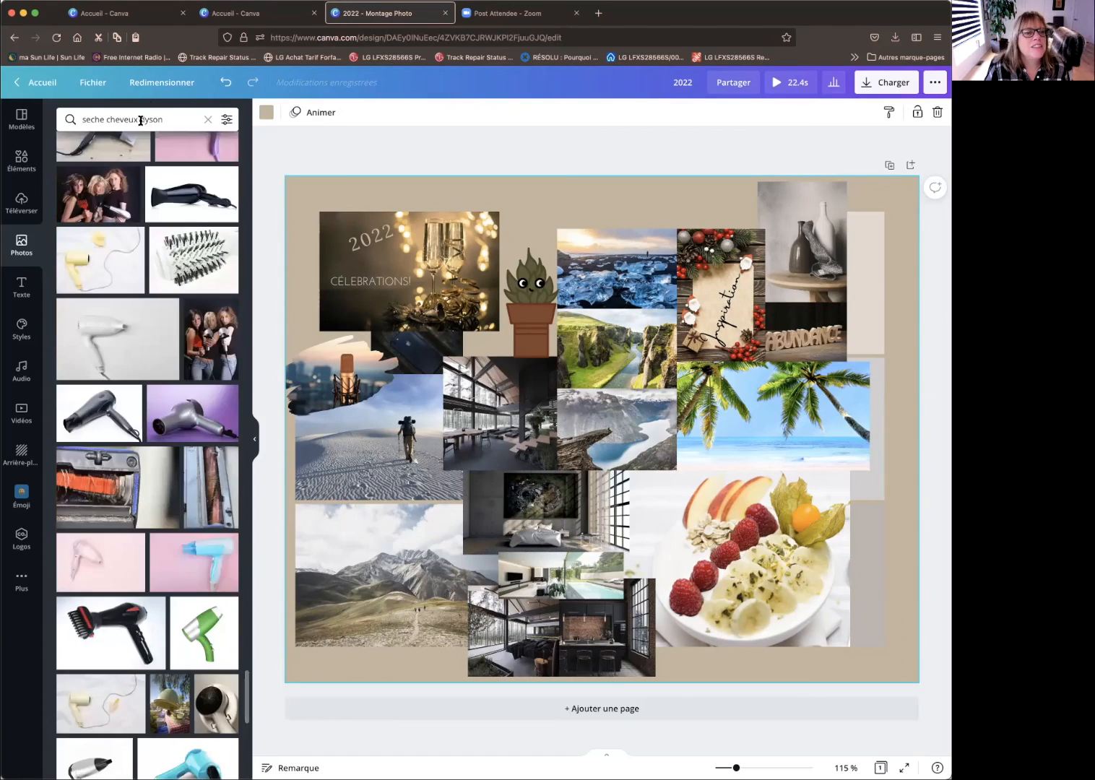
# - Shorten the photo search to "dyson"
pyautogui.doubleClick(138, 120)
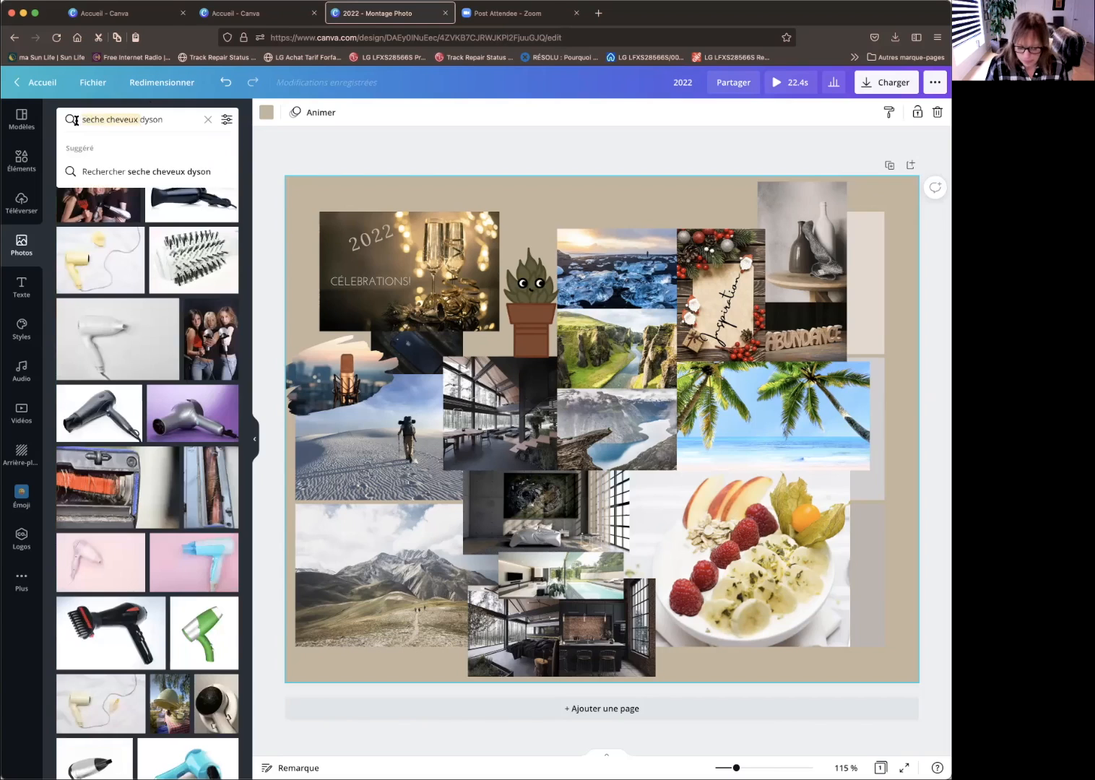
pyautogui.press('BackSpace')
pyautogui.press('Return')
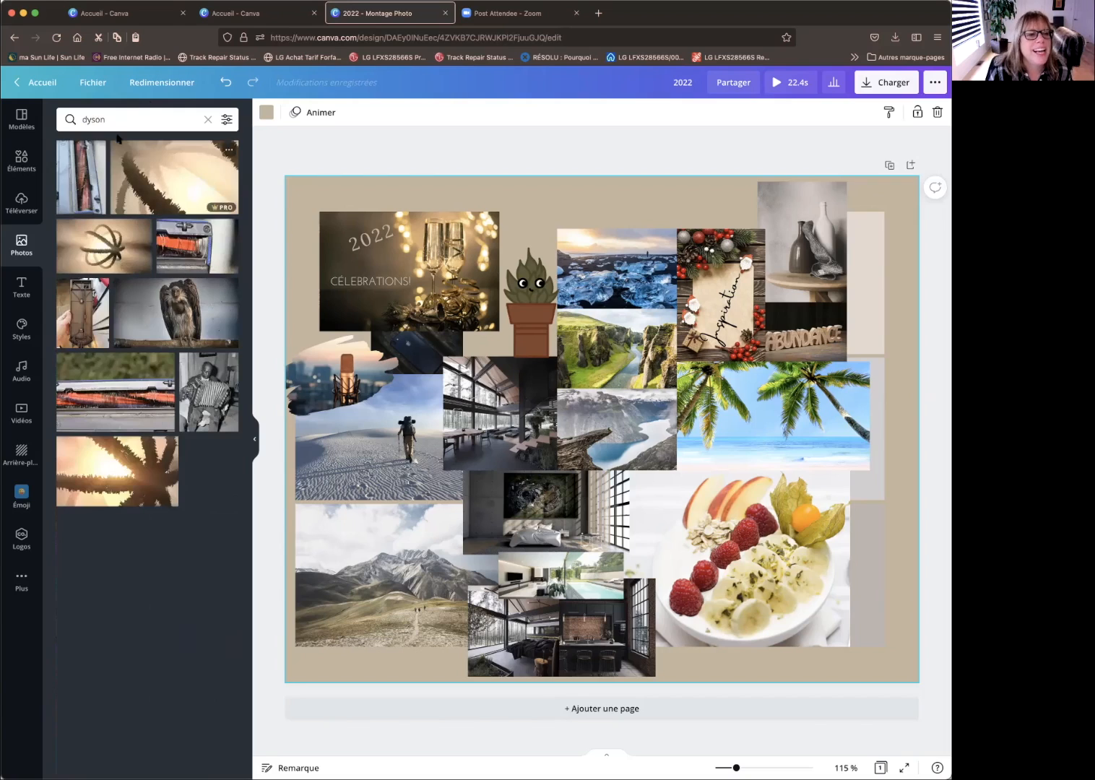
# - Search the photos for "exercices" and add the free picture of a woman holding a plank on the beach
pyautogui.doubleClick(82, 120)
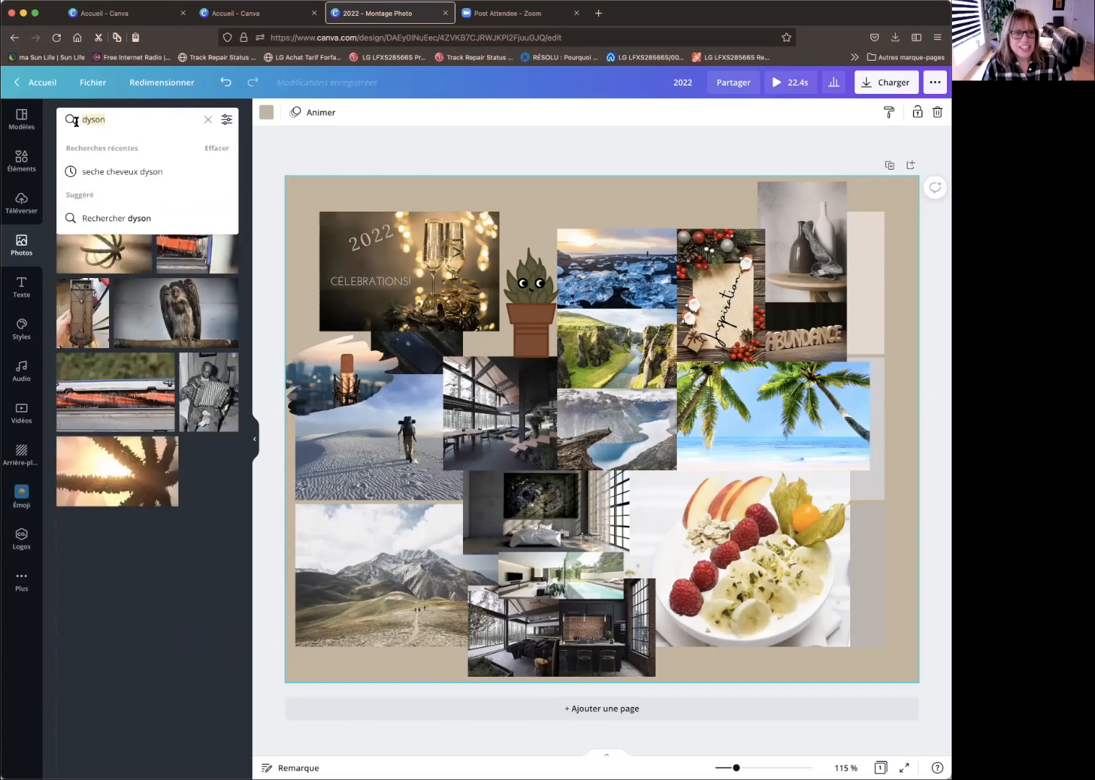
pyautogui.press('BackSpace')
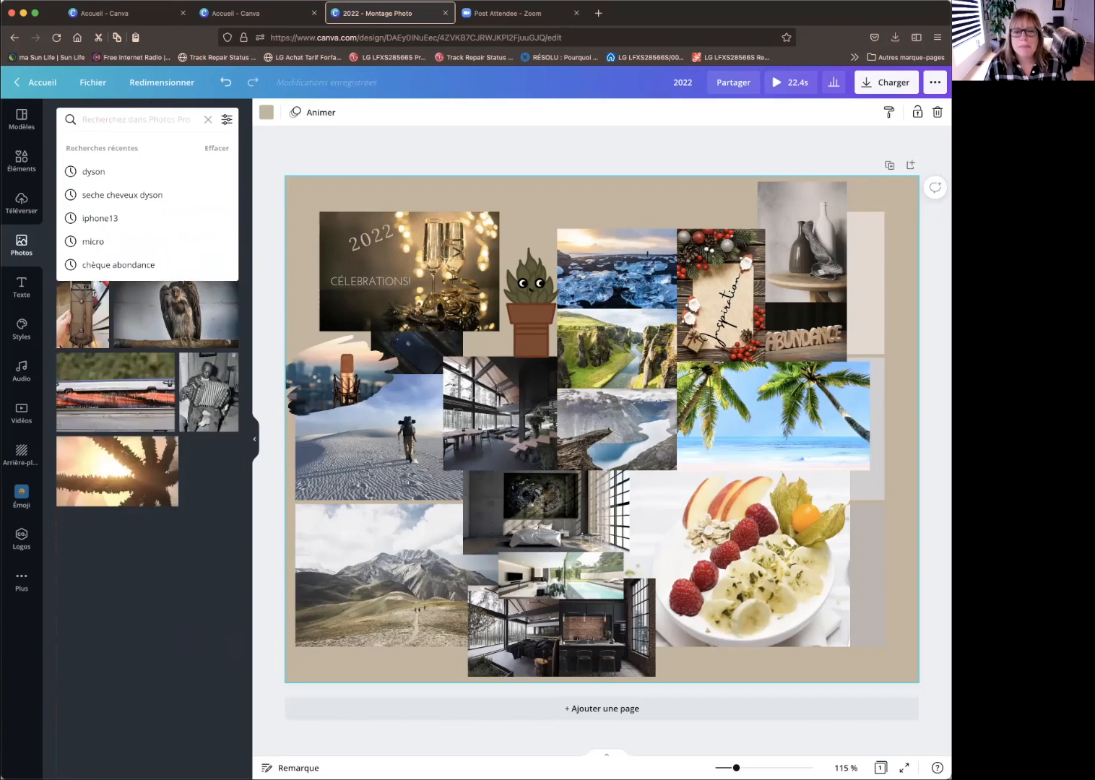
pyautogui.write('ex')
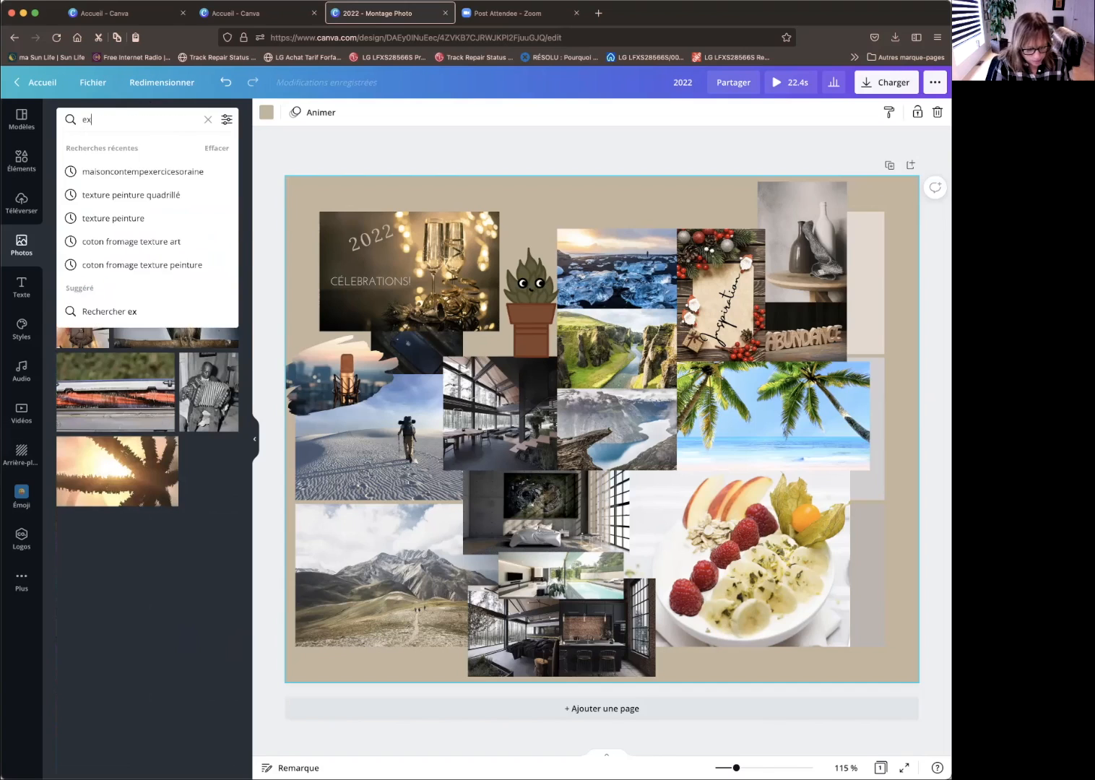
pyautogui.write('ercices')
pyautogui.press('Return')
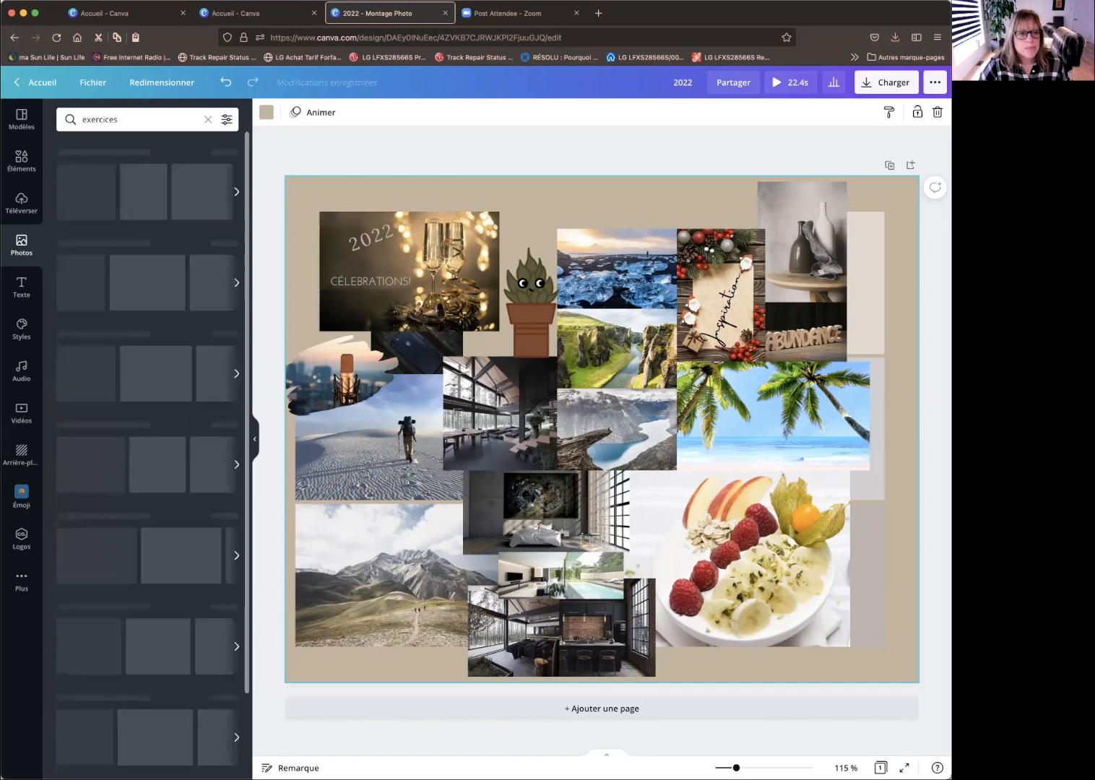
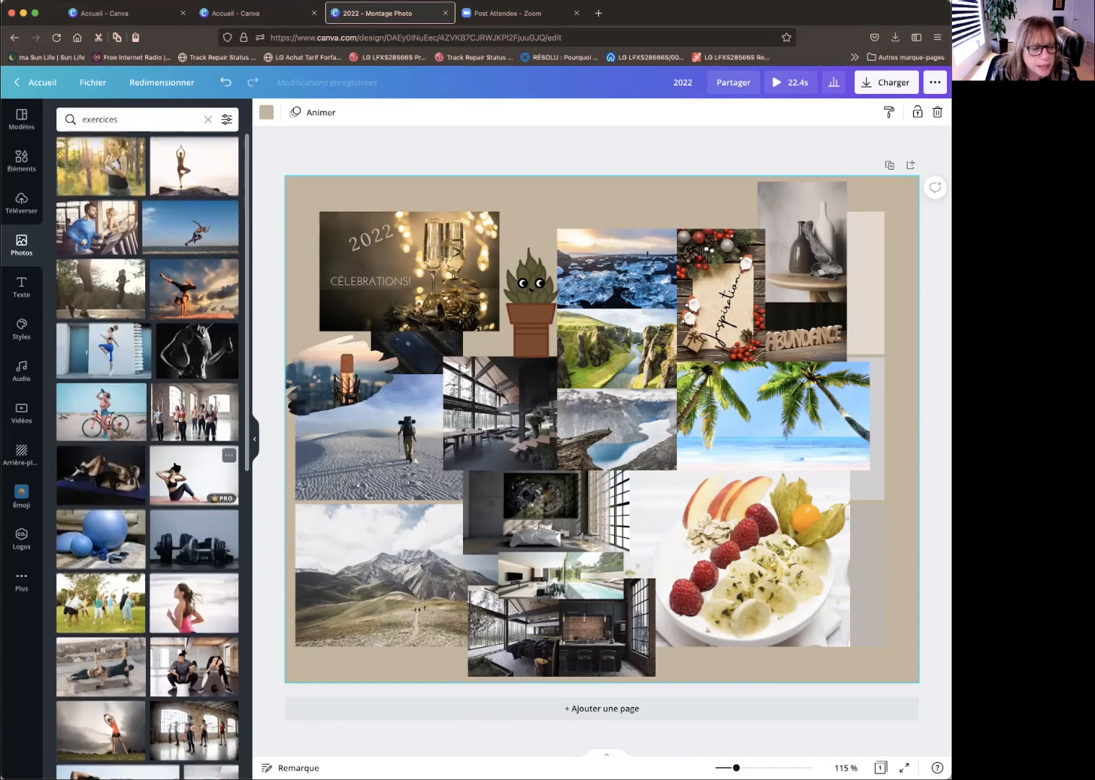
pyautogui.scroll(-7, 181, 455)
pyautogui.scroll(-5, 174, 466)
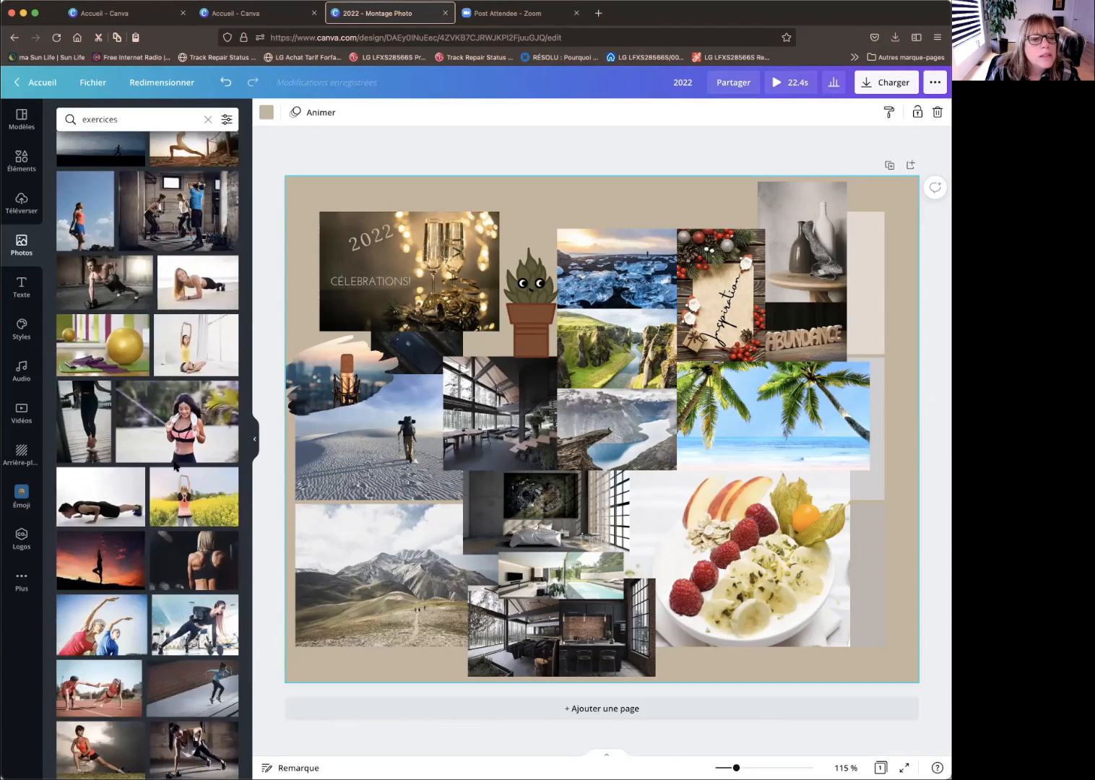
pyautogui.scroll(1, 174, 467)
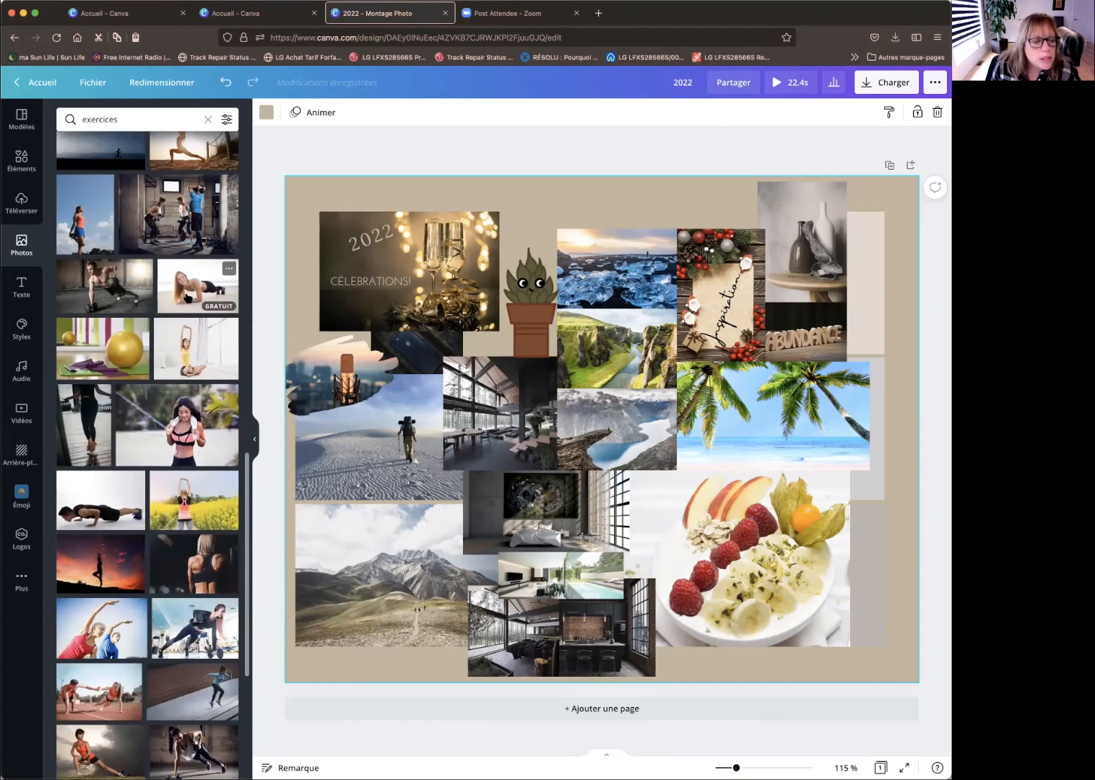
pyautogui.scroll(-1, 188, 296)
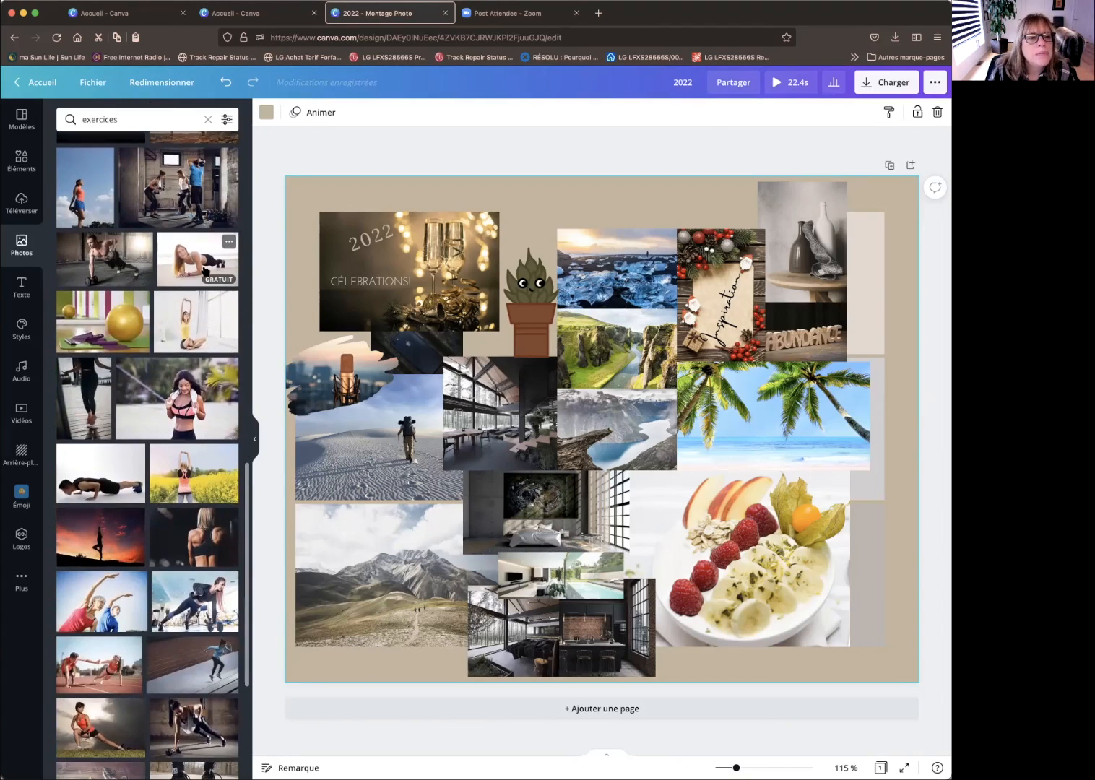
pyautogui.click(200, 268)
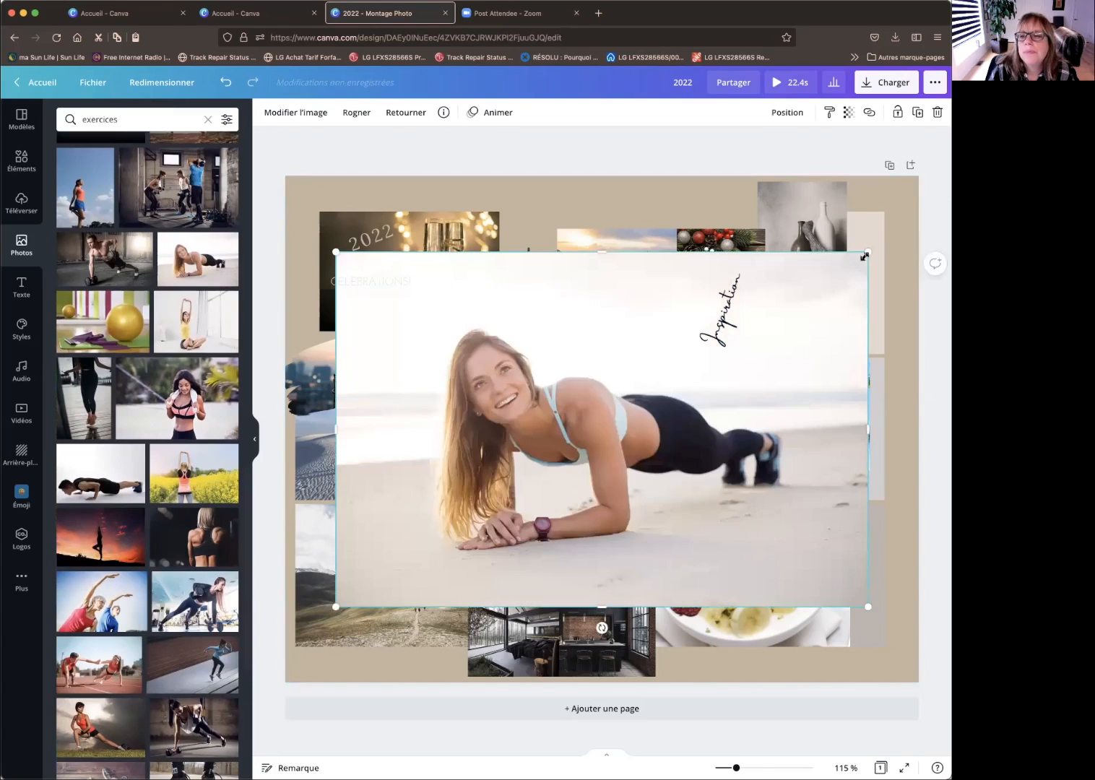
# - Shrink the plank photo into the page's bottom-right corner, trying it one layer back before bringing it in front of the fruit bowl
pyautogui.moveTo(847, 268); pyautogui.dragTo(446, 532)
pyautogui.moveTo(382, 559); pyautogui.dragTo(887, 634)
pyautogui.click(788, 112)
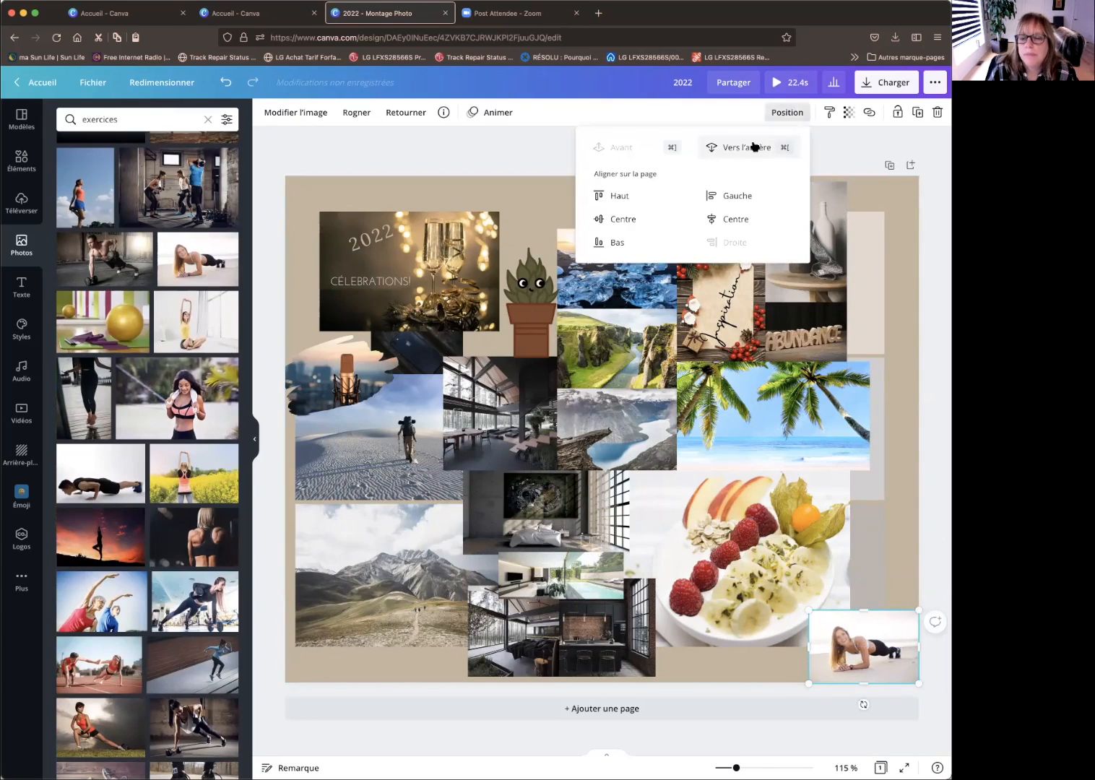
pyautogui.click(753, 147)
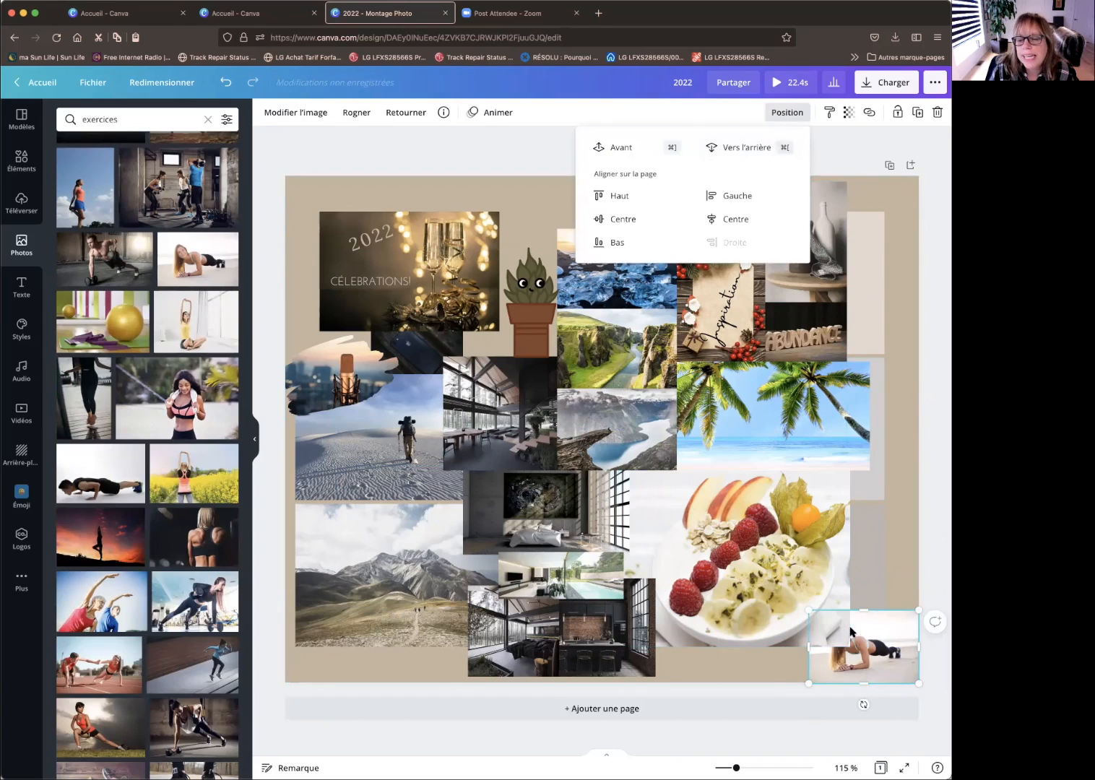
pyautogui.click(622, 147)
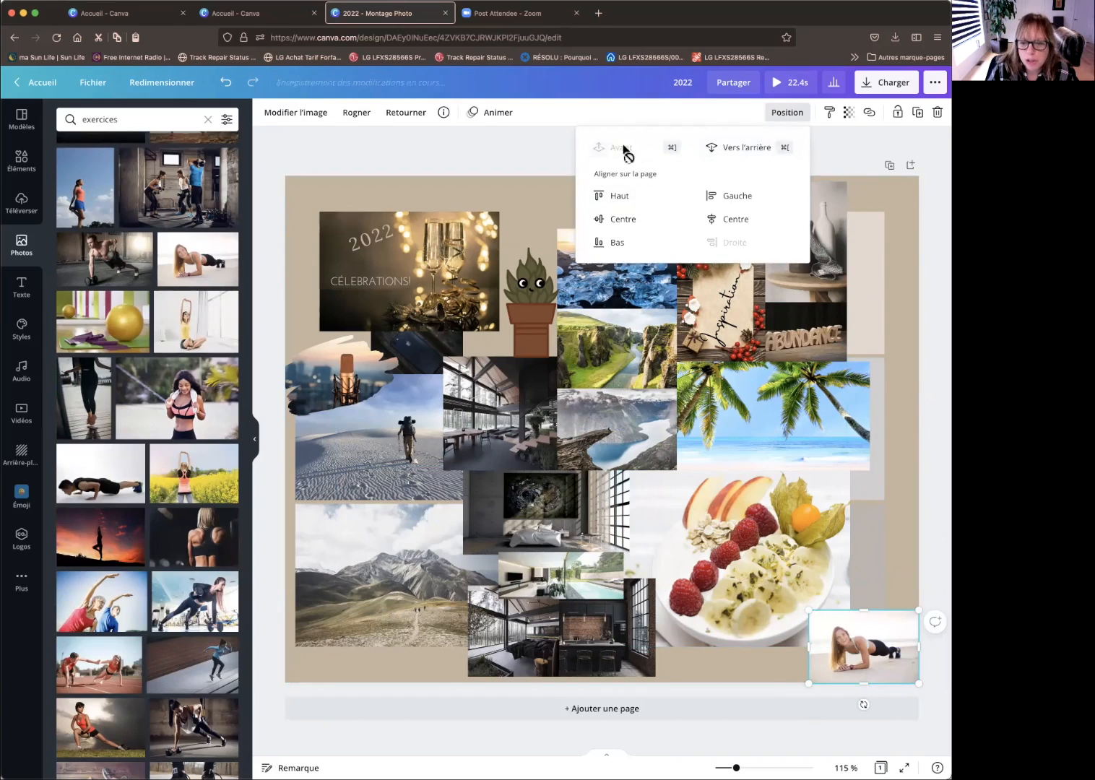
# - Shrink the plank photo slightly and move it left, lining up its right side with the edge of the pale rectangles
pyautogui.click(466, 144)
pyautogui.click(874, 558)
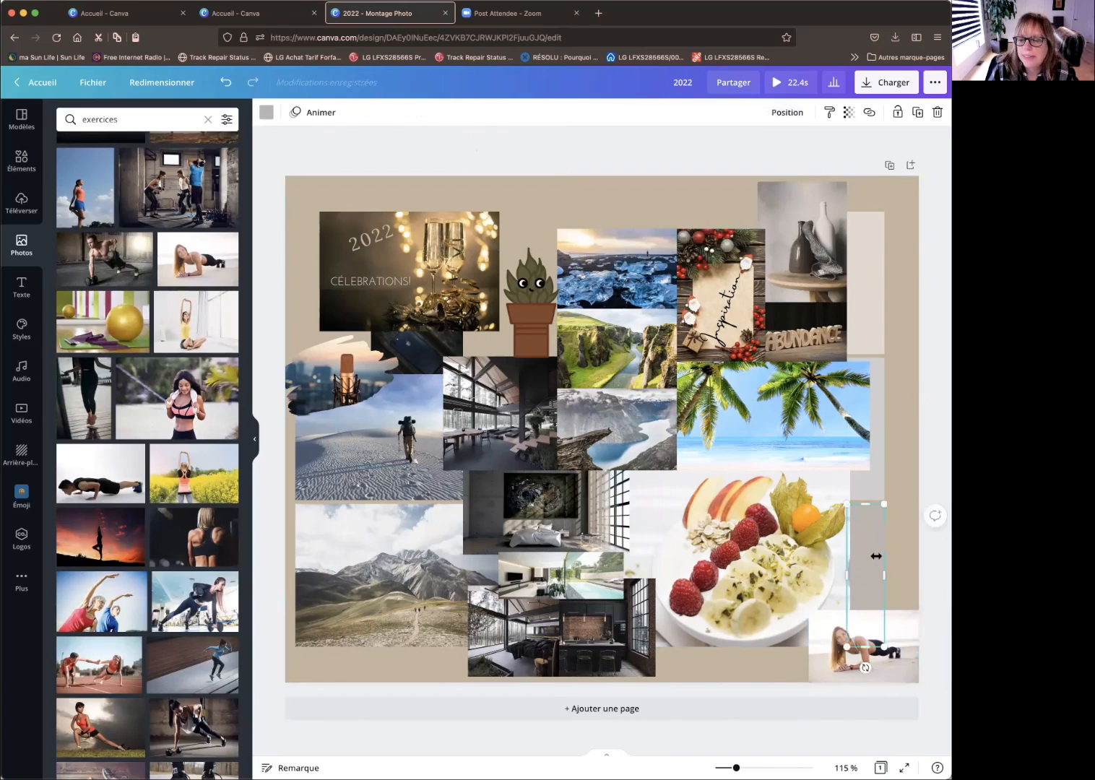
pyautogui.click(937, 570)
pyautogui.click(823, 628)
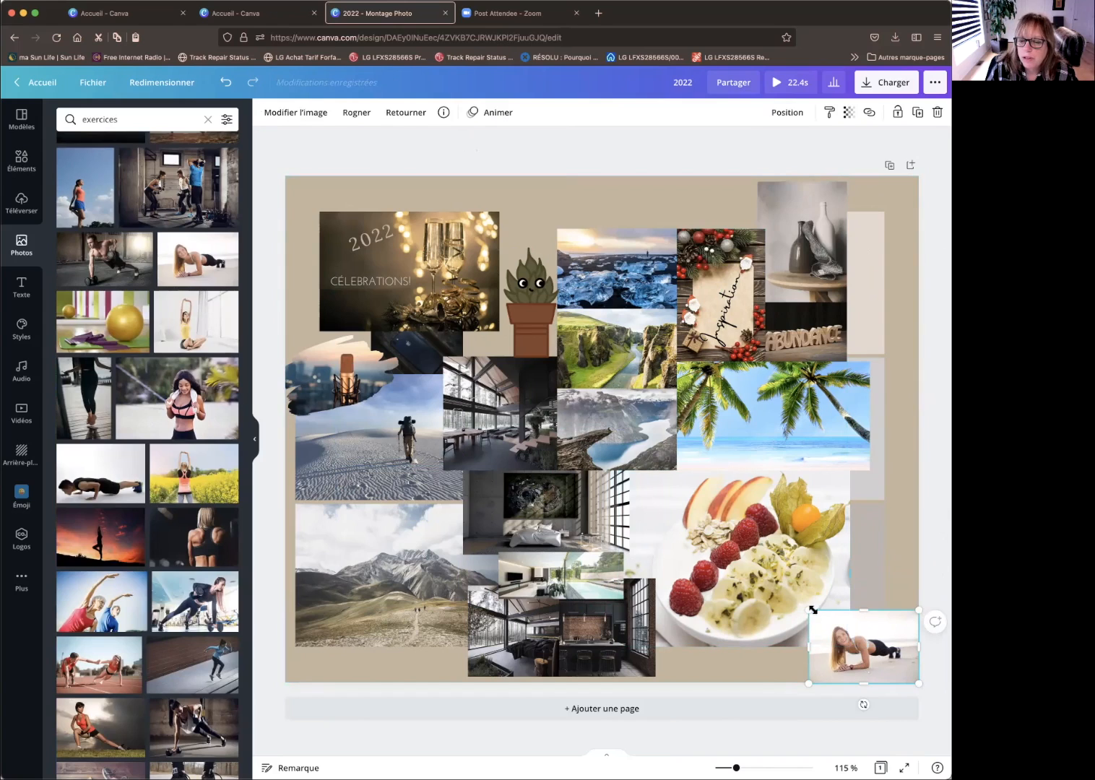
pyautogui.moveTo(818, 616)
pyautogui.mouseDown()
pyautogui.moveTo(831, 627)
pyautogui.moveTo(822, 619)
pyautogui.mouseUp()
pyautogui.click(937, 557)
pyautogui.moveTo(891, 649); pyautogui.dragTo(857, 645)
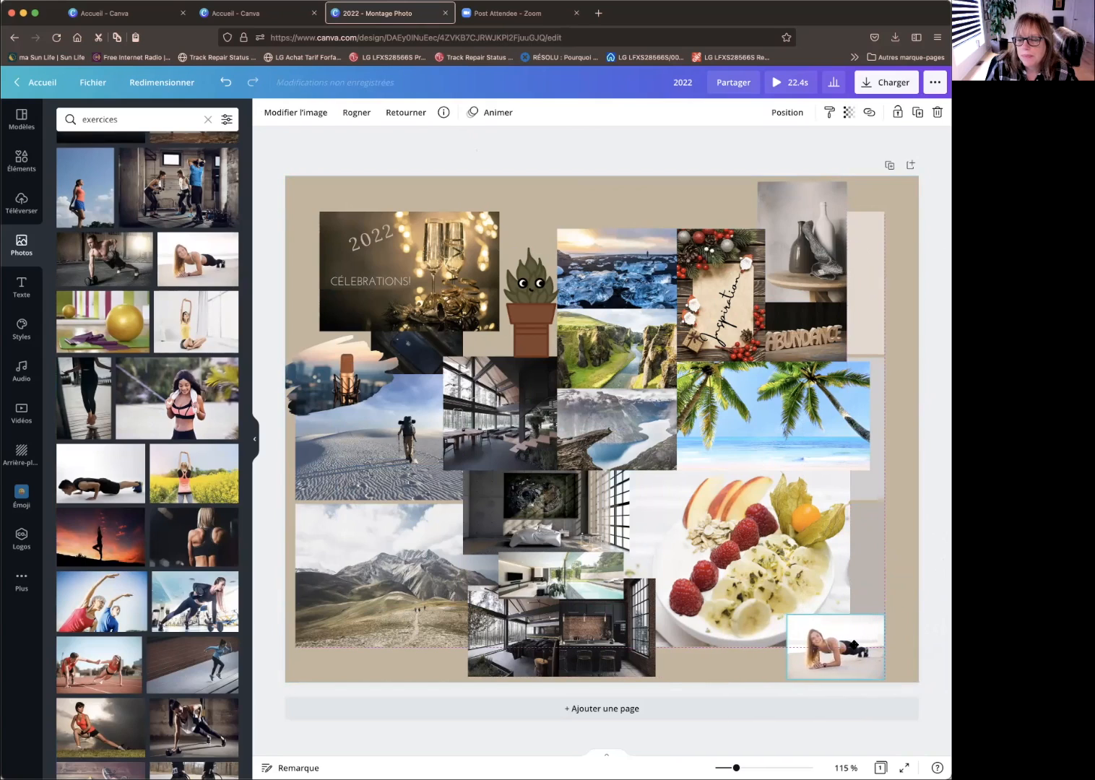
pyautogui.click(907, 610)
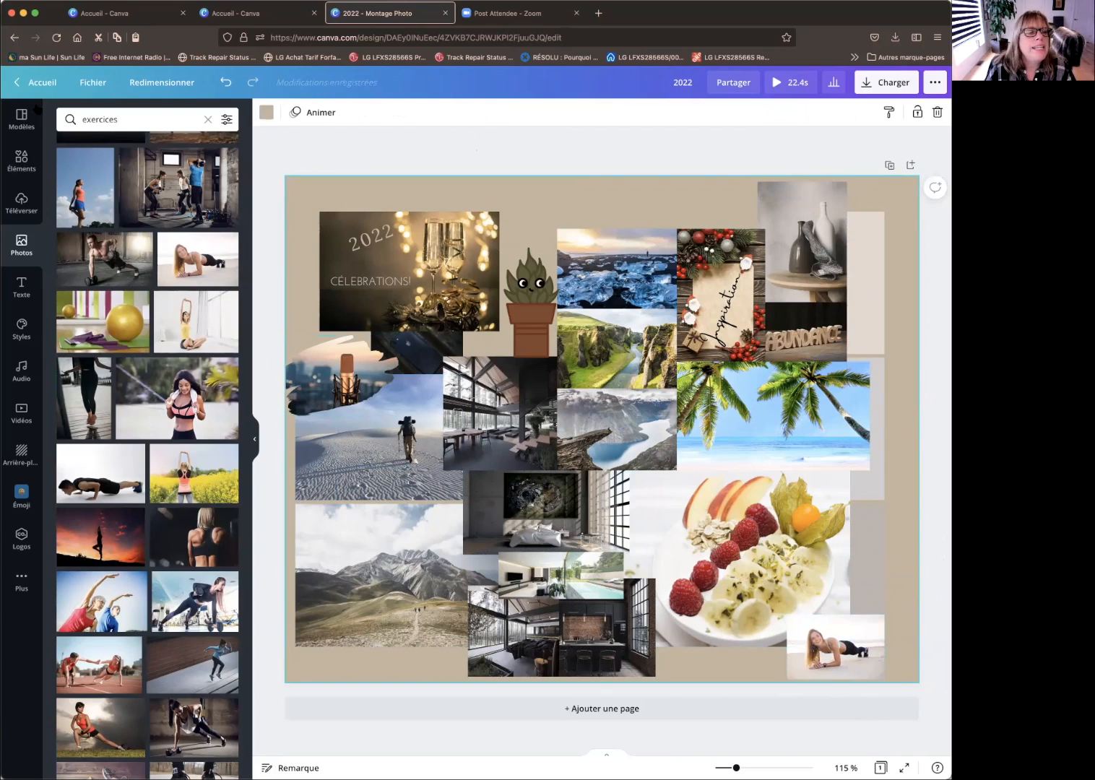
# - Browse the photo results for "Cadres" among the elements and add the picture of a blank black frame beside gold pendant lamps
pyautogui.click(21, 161)
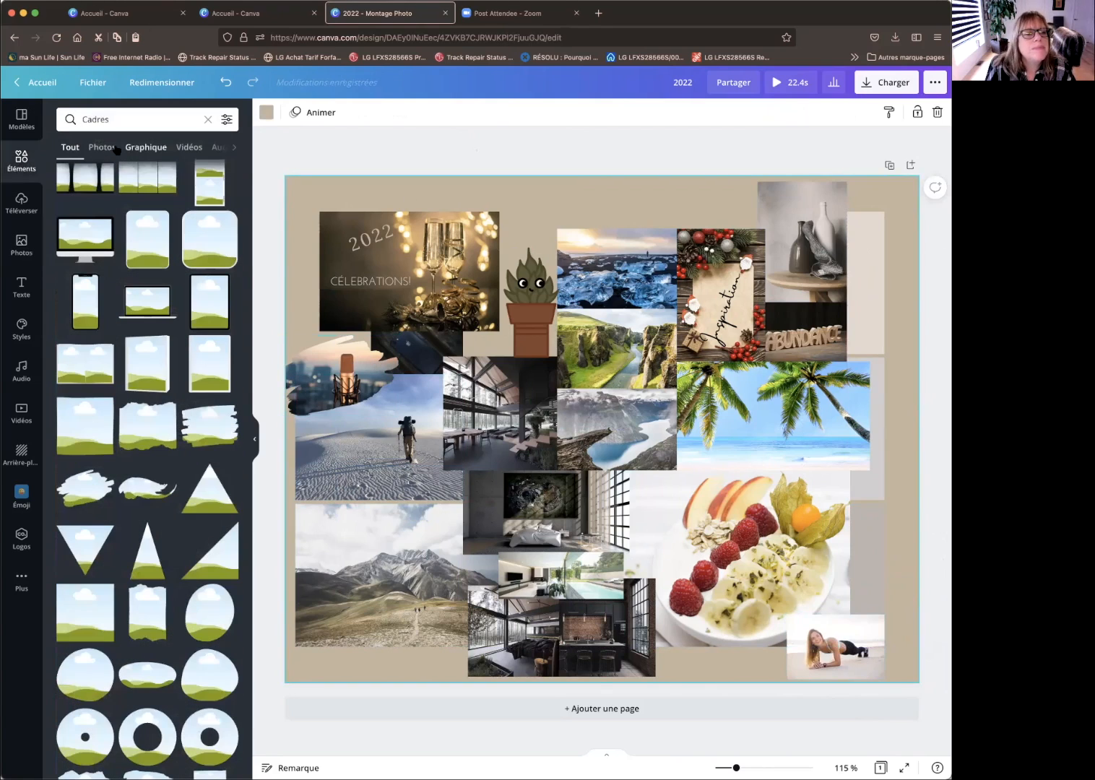
pyautogui.click(106, 147)
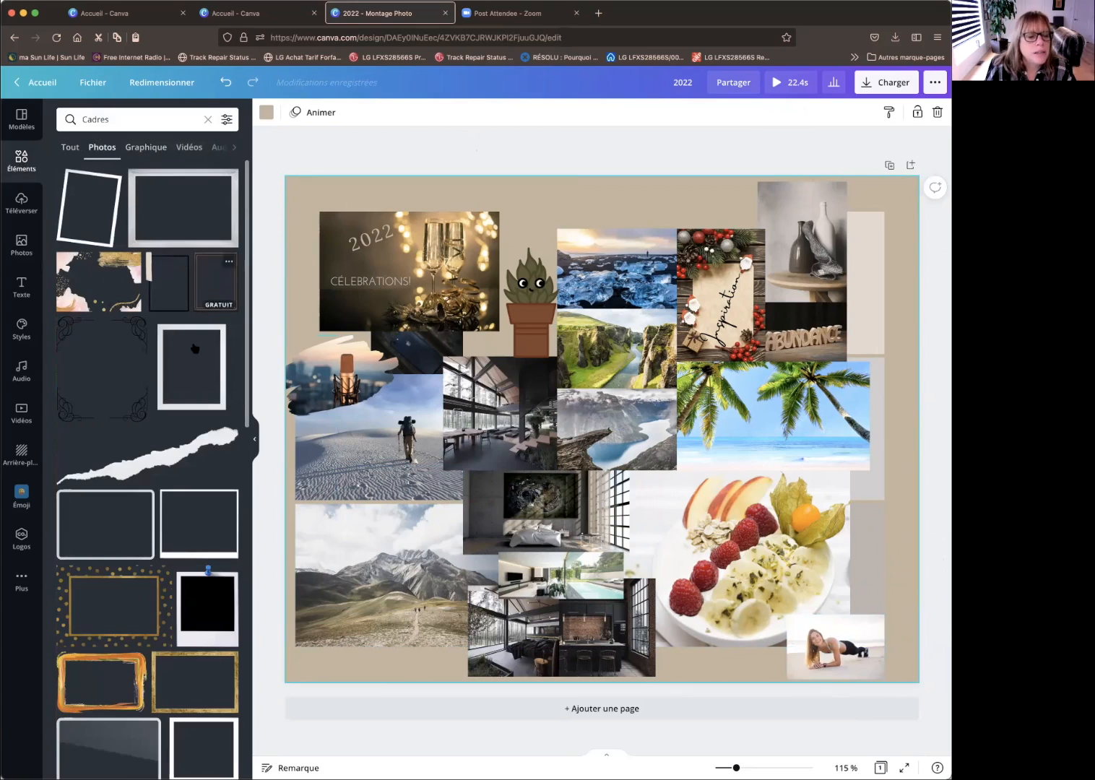
pyautogui.scroll(-5, 127, 628)
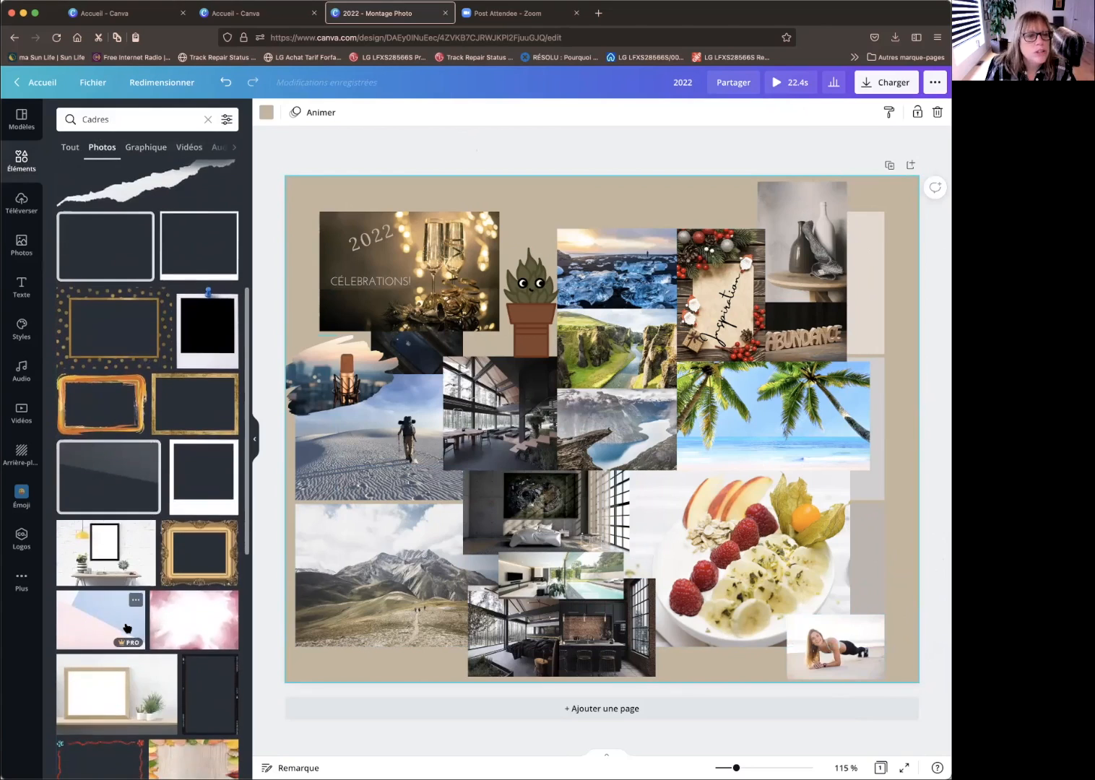
pyautogui.scroll(2, 127, 628)
pyautogui.scroll(2, 126, 627)
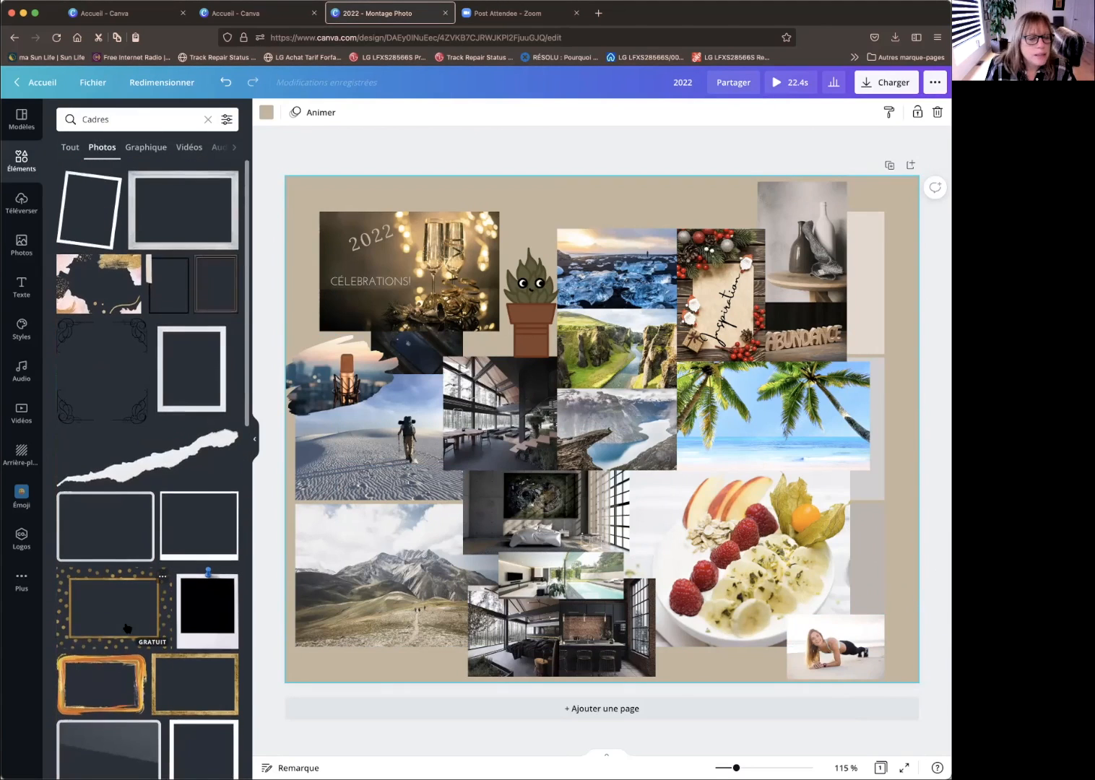
pyautogui.scroll(-3, 126, 628)
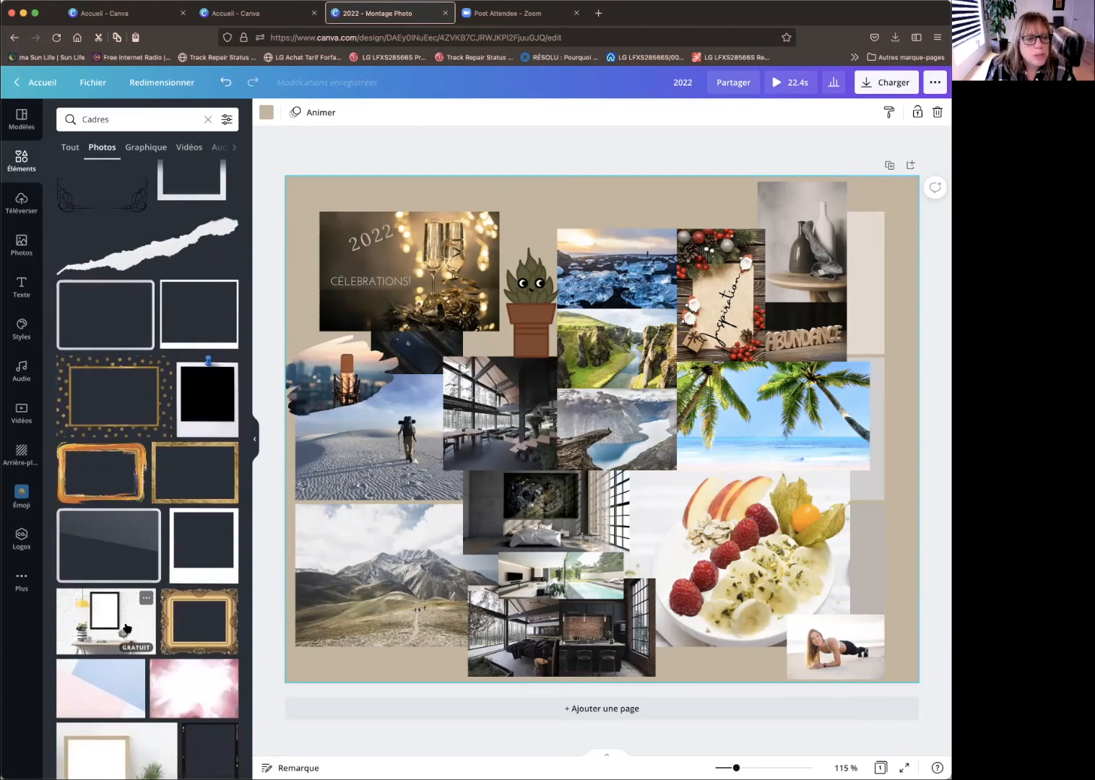
pyautogui.scroll(-4, 137, 534)
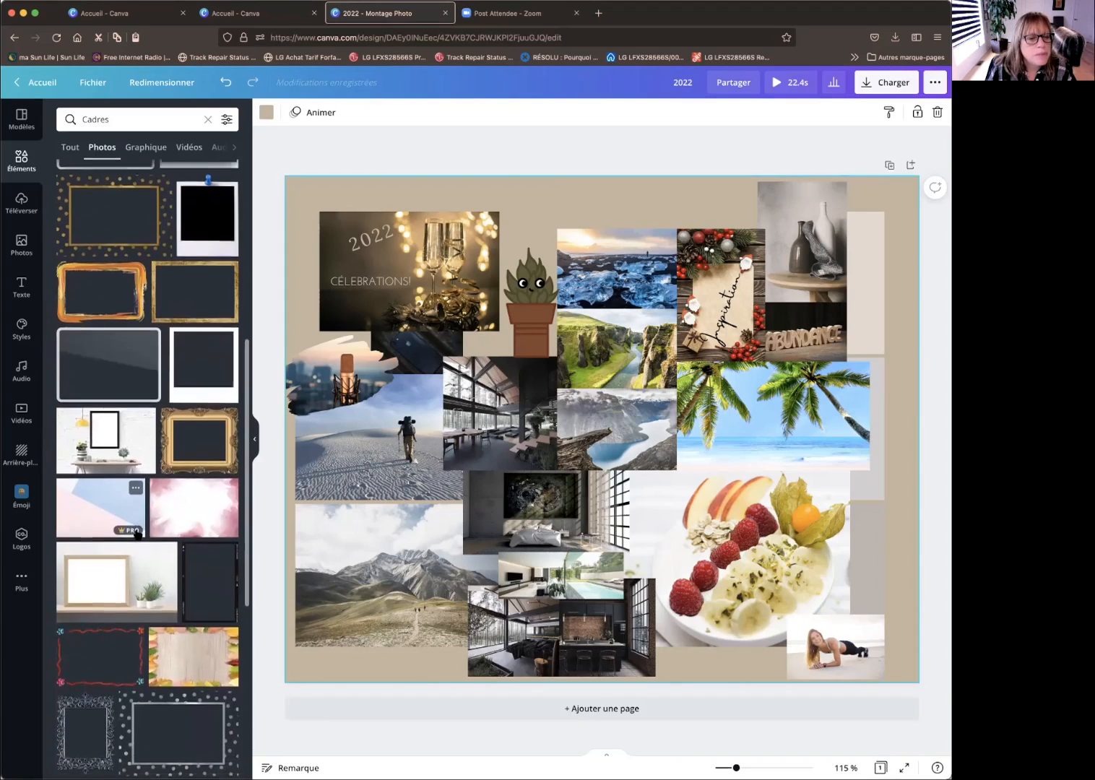
pyautogui.scroll(-2, 137, 533)
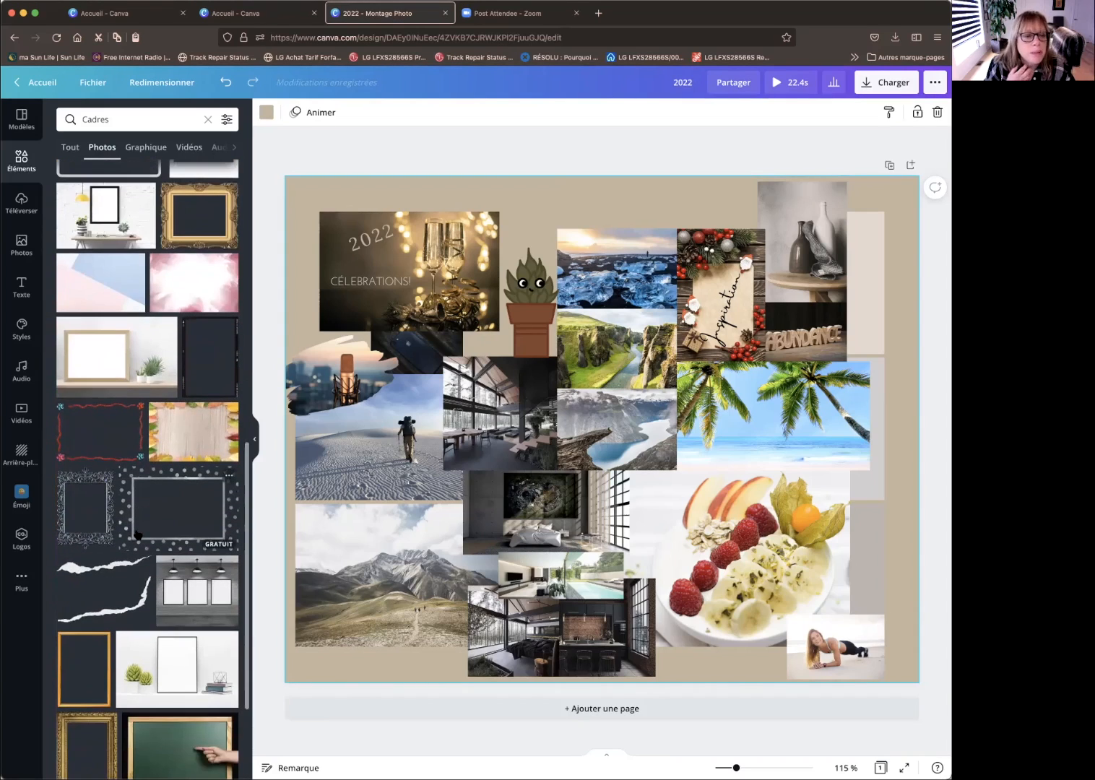
pyautogui.scroll(2, 138, 536)
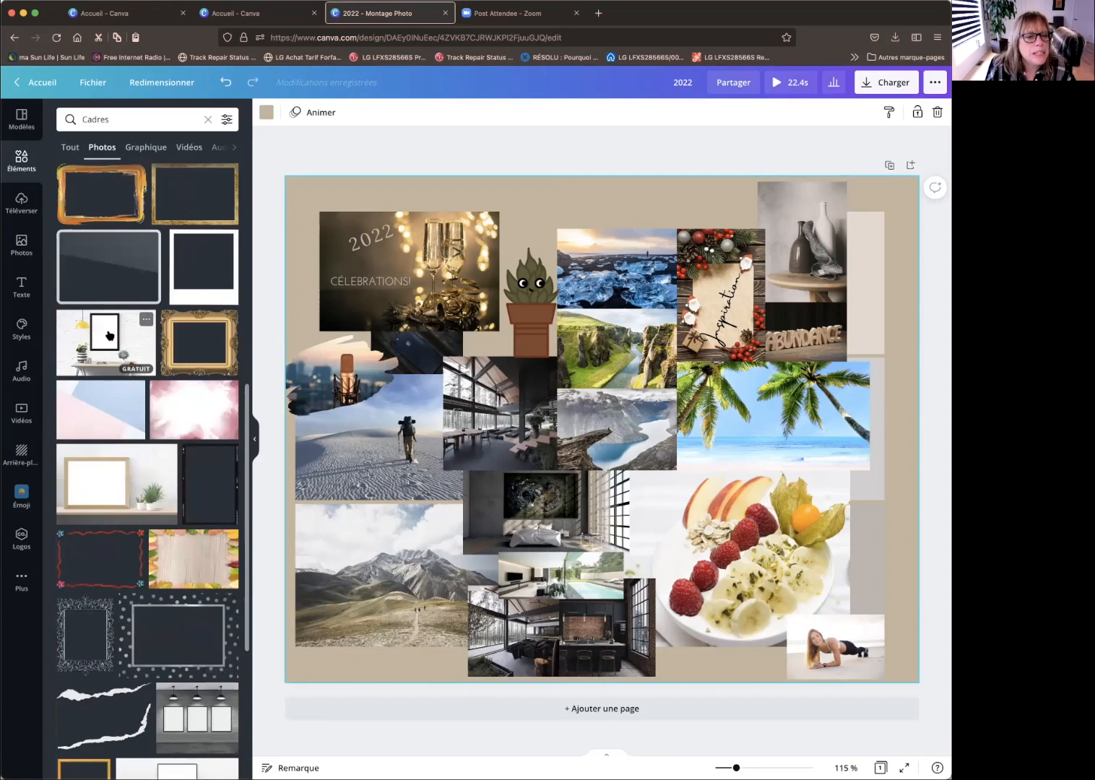
pyautogui.scroll(-8, 109, 333)
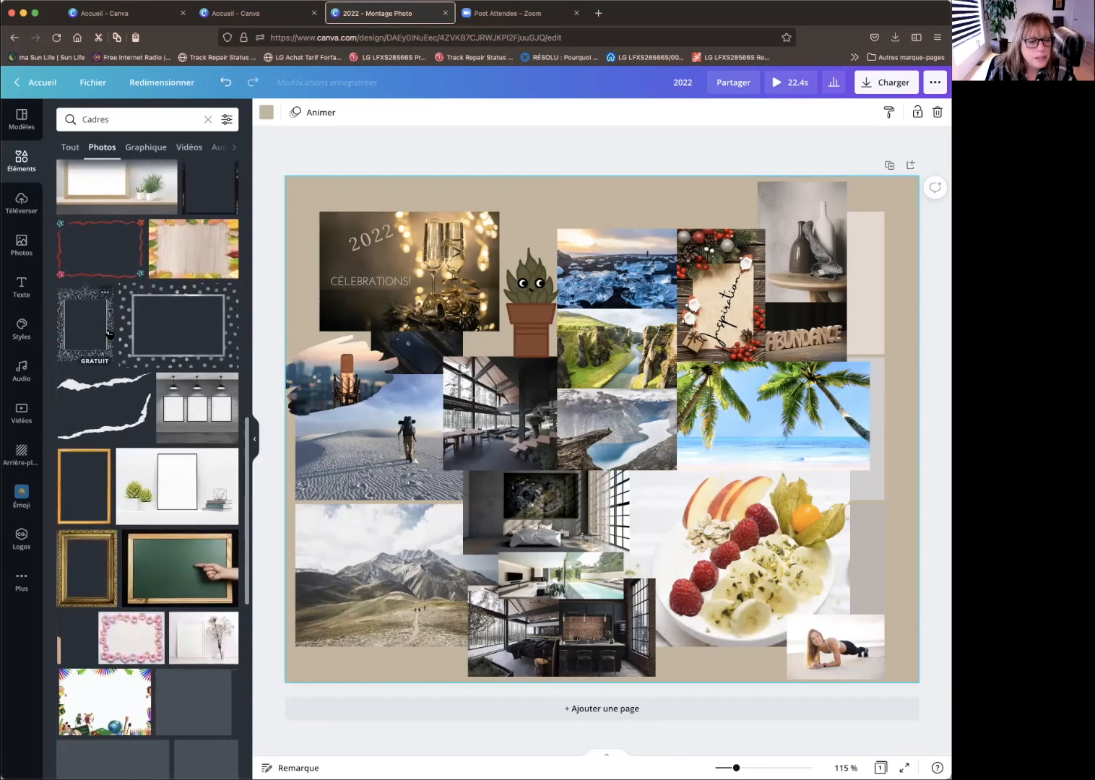
pyautogui.scroll(-6, 110, 336)
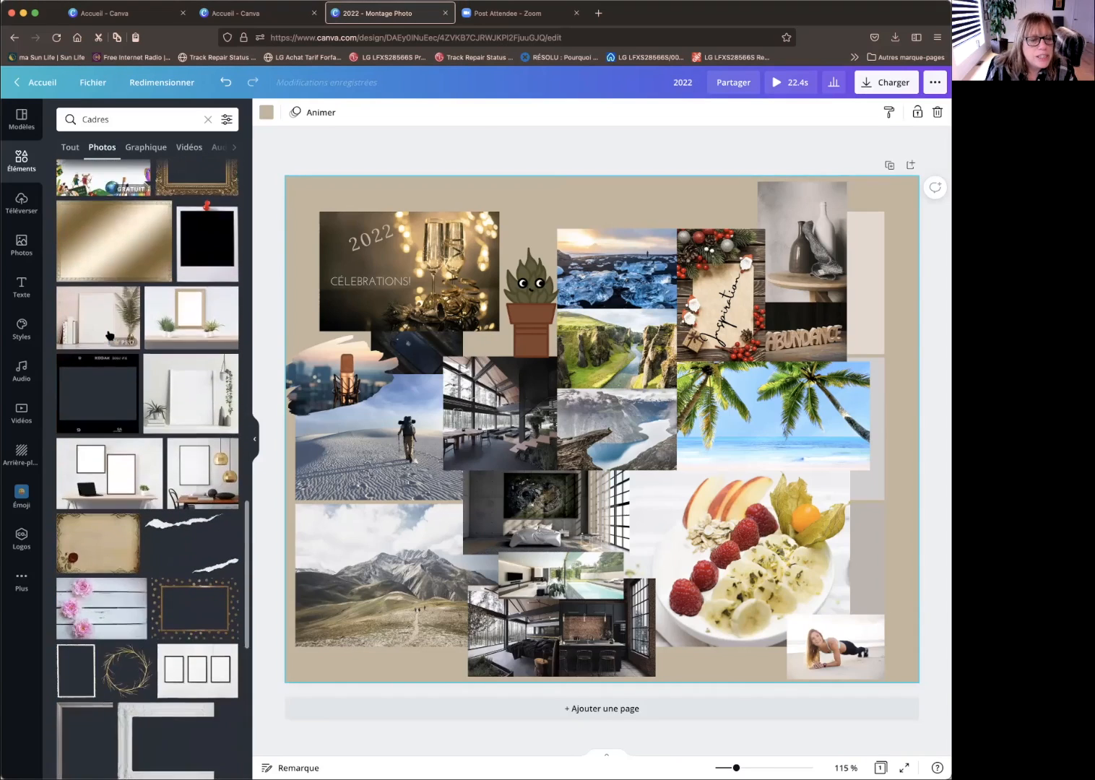
pyautogui.scroll(-2, 109, 336)
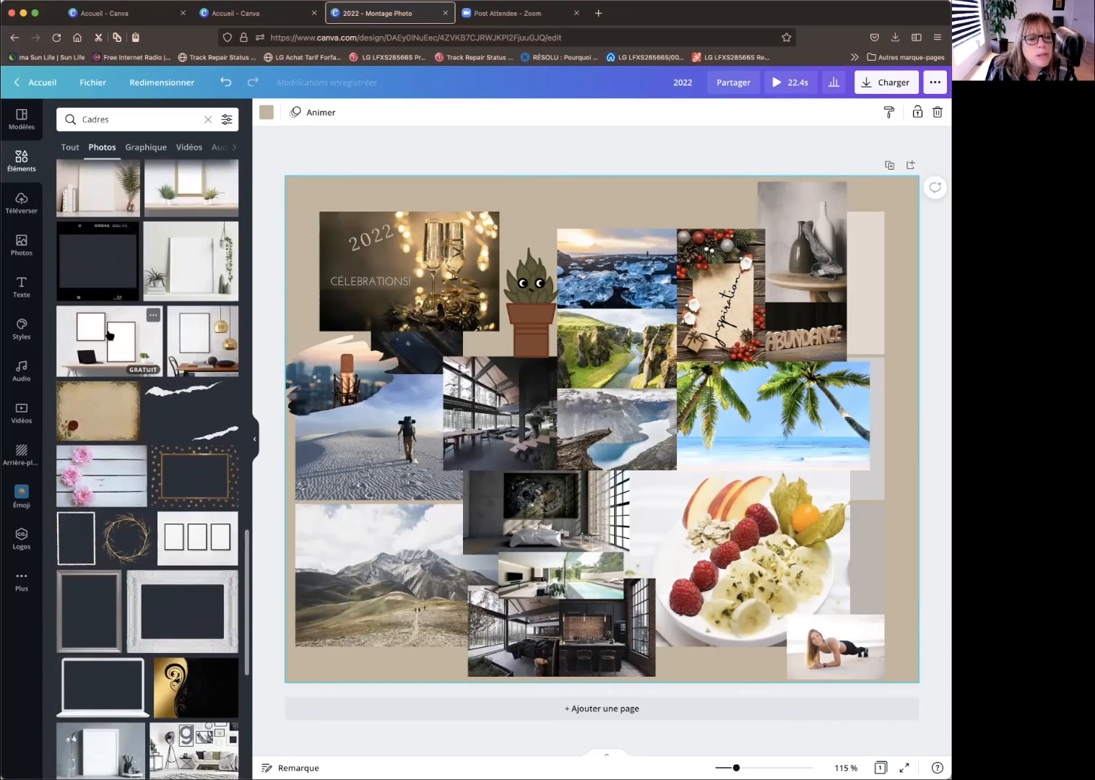
pyautogui.click(205, 334)
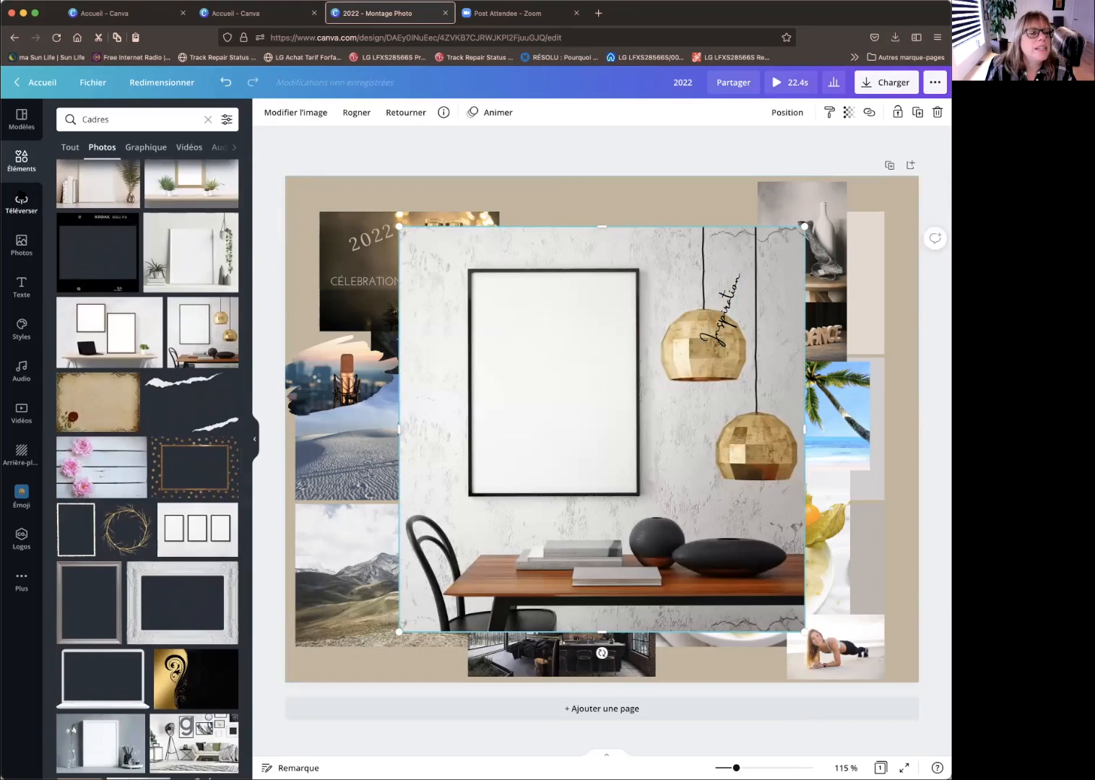
# - Add the uploaded photo of a blue and red shoulder bag and fit it inside the blank frame of the wall picture
pyautogui.click(22, 202)
pyautogui.scroll(-10, 153, 390)
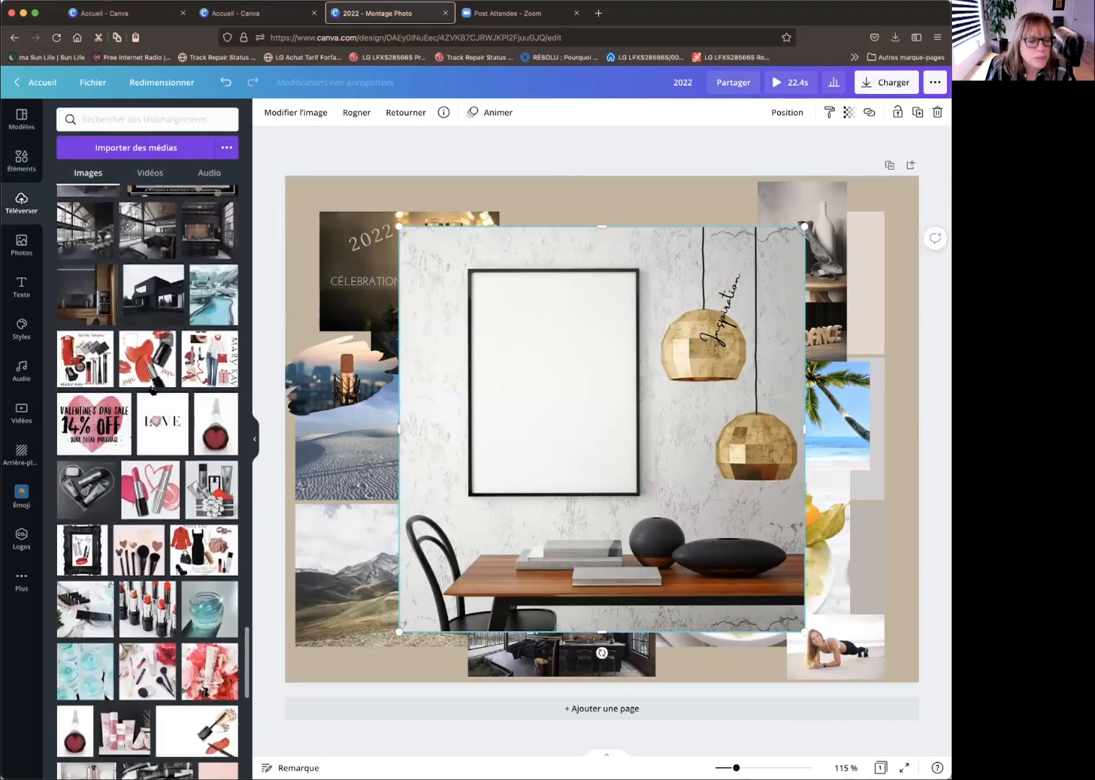
pyautogui.scroll(-10, 153, 389)
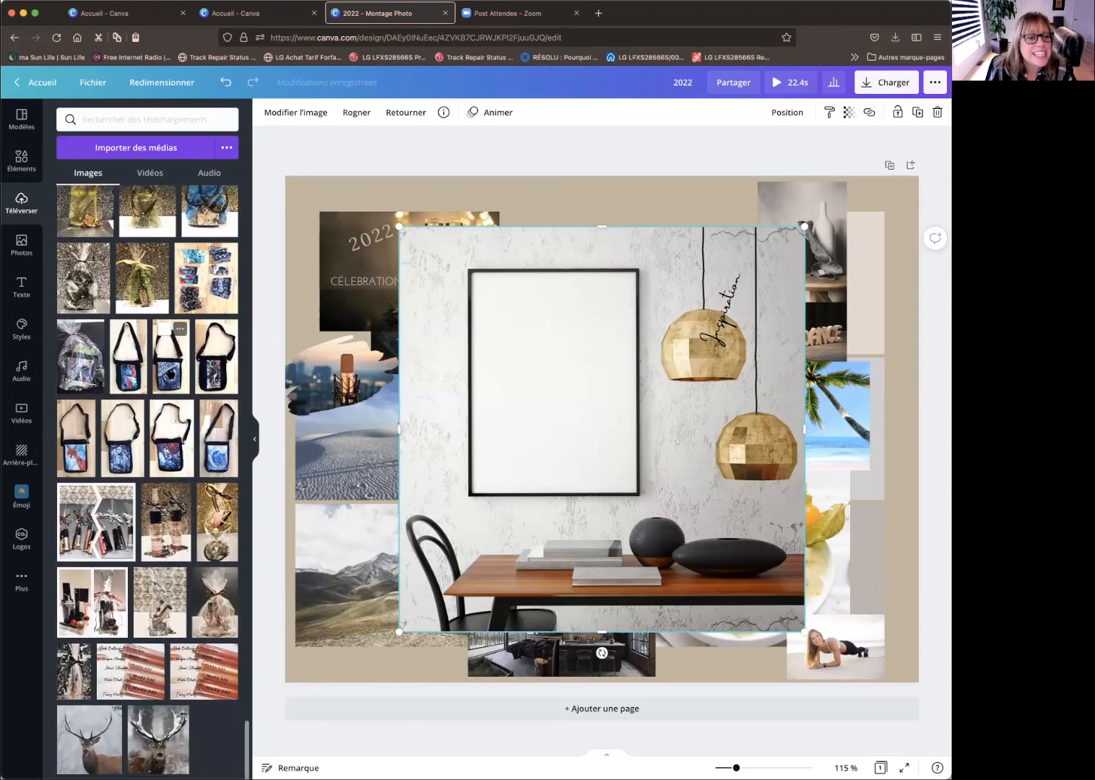
pyautogui.moveTo(128, 356); pyautogui.dragTo(570, 318)
pyautogui.moveTo(609, 489); pyautogui.dragTo(597, 491)
pyautogui.click(780, 254)
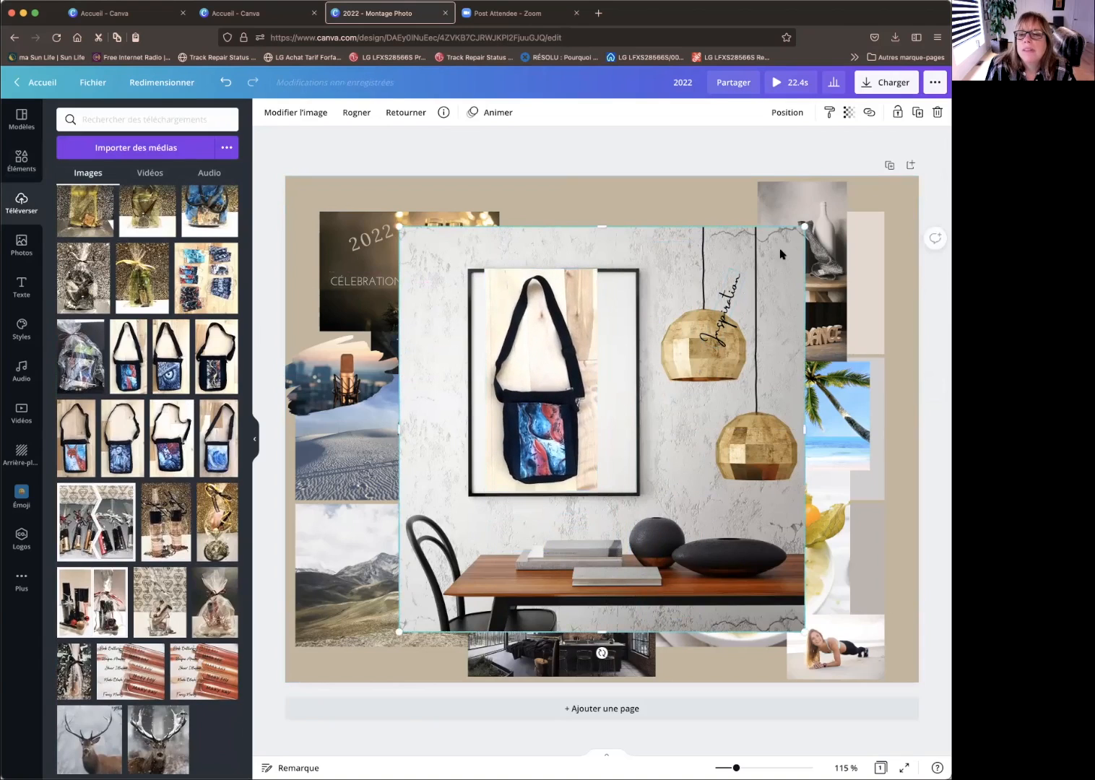
# - Shrink the wall picture to about 4.5 by 4.5, move it to the page's top-left corner and refit the bag photo inside its frame
pyautogui.moveTo(802, 226); pyautogui.dragTo(513, 518)
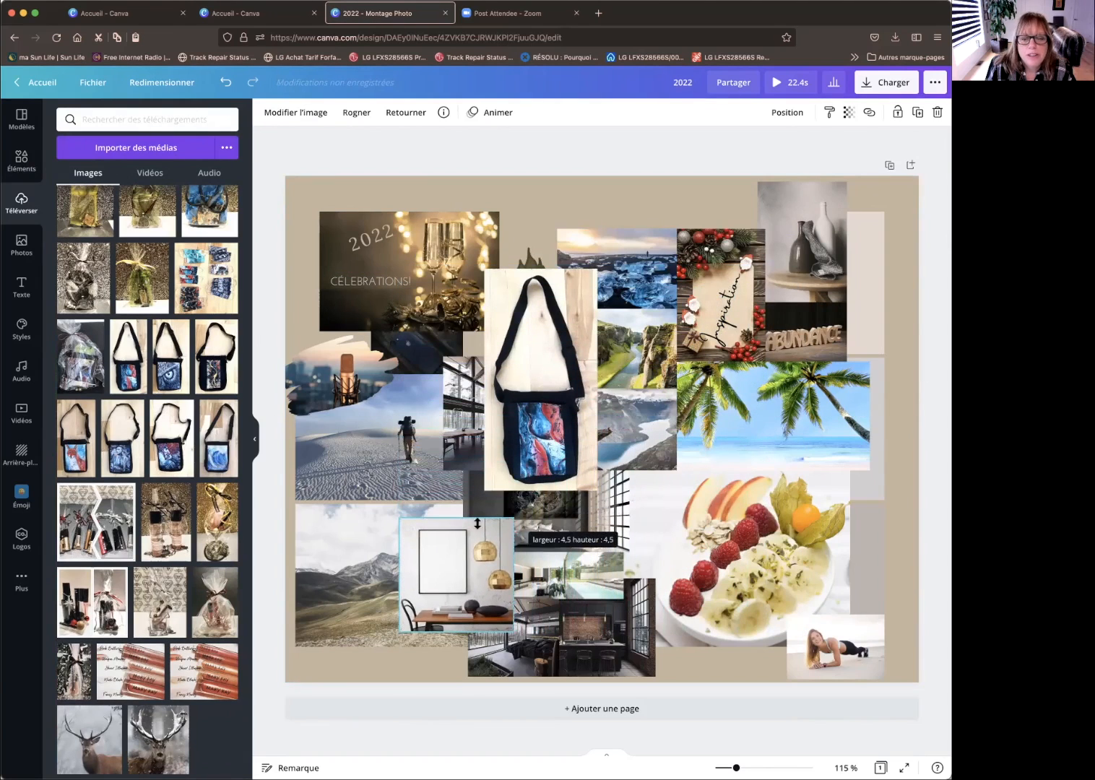
pyautogui.moveTo(462, 563); pyautogui.dragTo(348, 188)
pyautogui.click(595, 275)
pyautogui.moveTo(579, 292); pyautogui.dragTo(320, 213)
pyautogui.moveTo(394, 327); pyautogui.dragTo(328, 210)
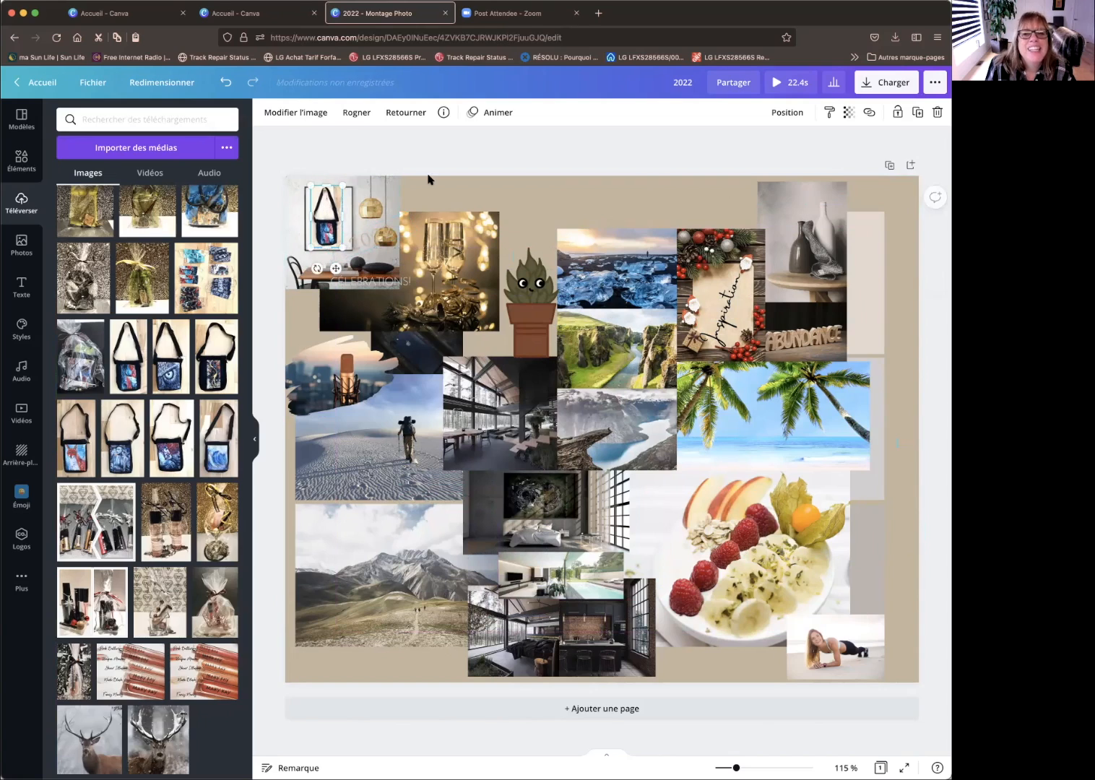
# - Group the bag photo with the wall picture and nudge the group slightly toward the page's left edge
pyautogui.keyDown('shift'); pyautogui.click(288, 188); pyautogui.keyUp('shift')
pyautogui.click(759, 113)
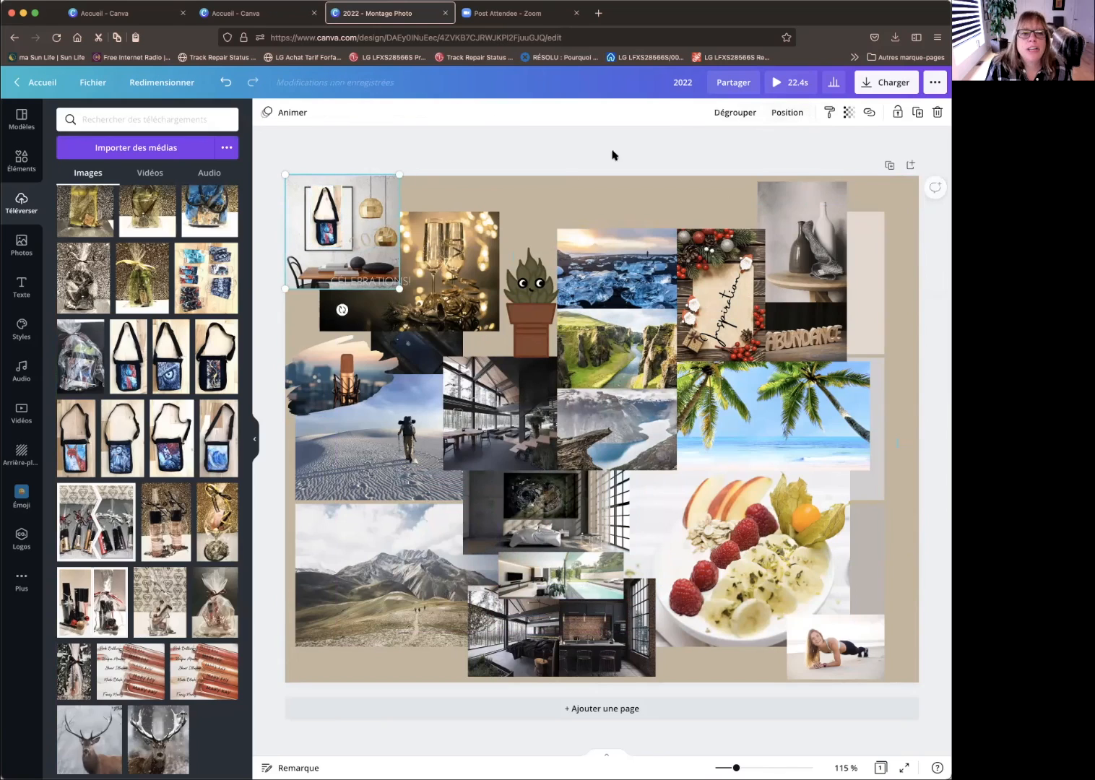
pyautogui.moveTo(315, 193); pyautogui.dragTo(276, 188)
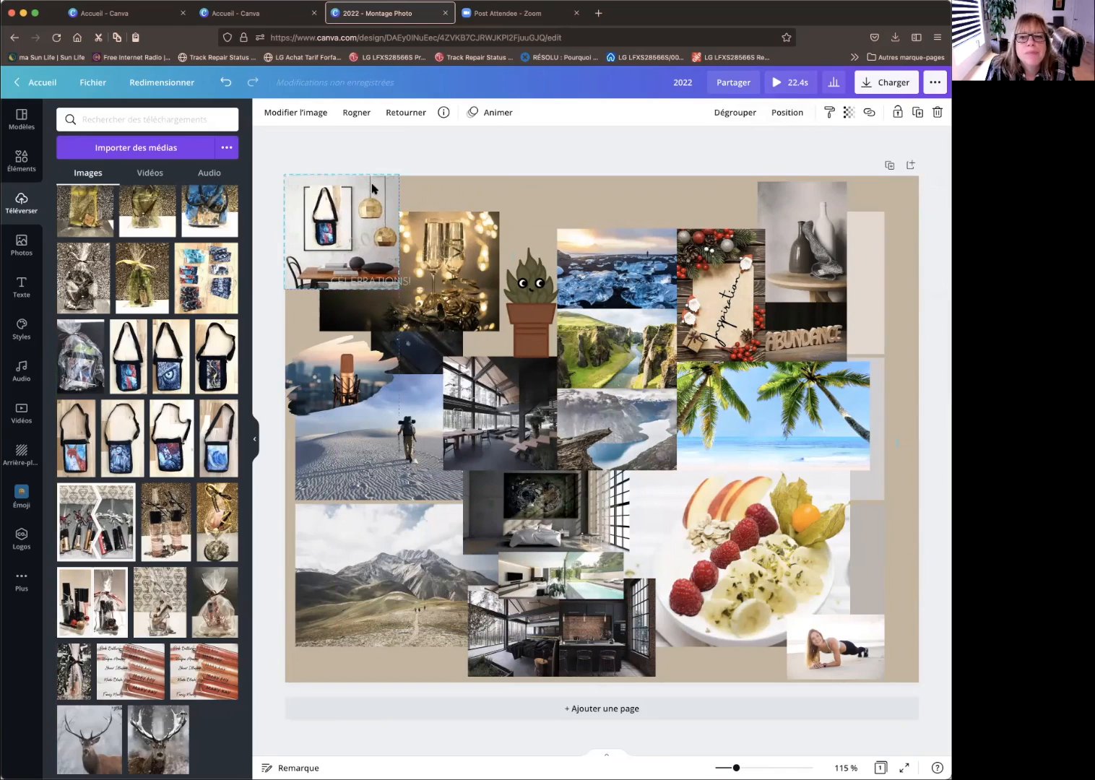
# - Try the grouped bag picture behind the 2022 celebrations photo and bring it forward again
pyautogui.click(788, 112)
pyautogui.click(744, 148)
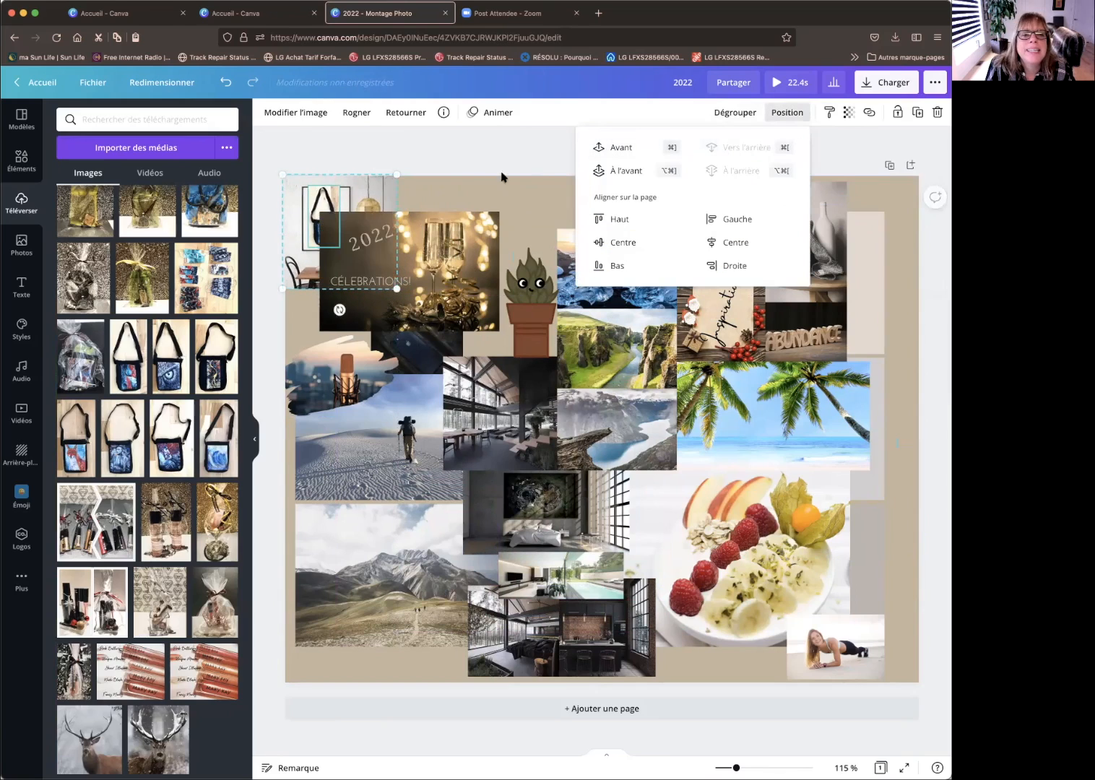
pyautogui.click(625, 148)
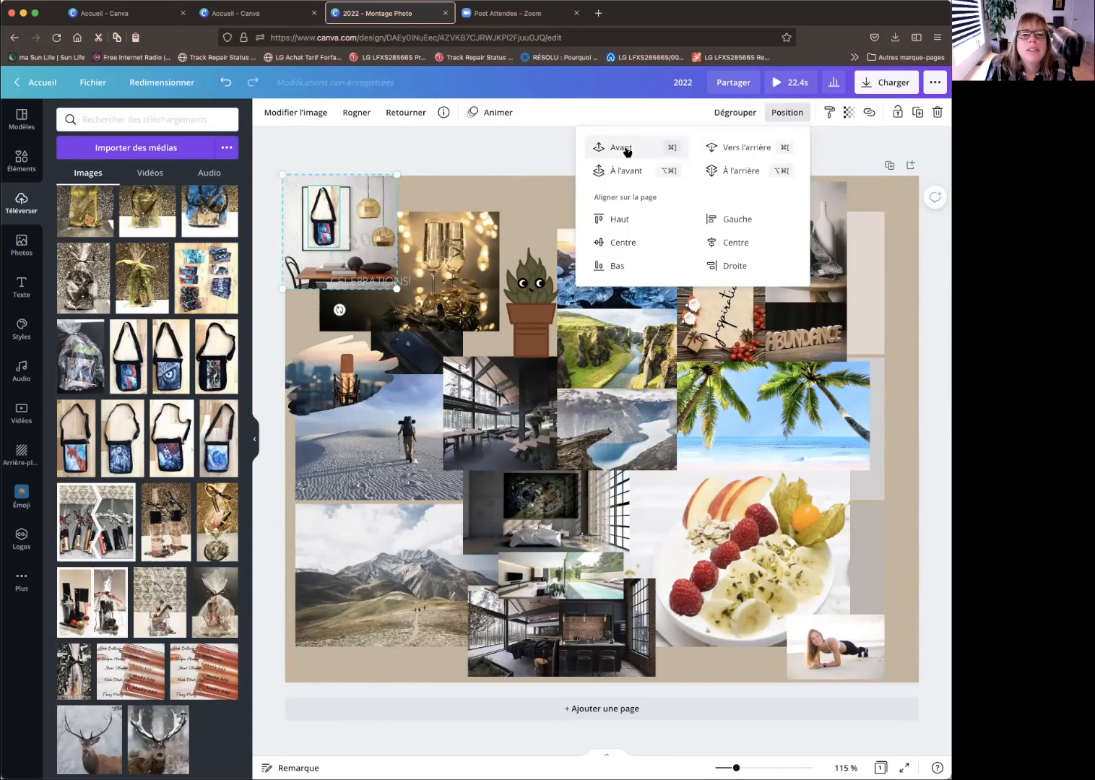
pyautogui.click(482, 193)
# - Shrink the grouped bag picture to a small thumbnail and place it between the 2022 celebrations photo and the microphone picture
pyautogui.click(346, 194)
pyautogui.moveTo(346, 193); pyautogui.dragTo(334, 585)
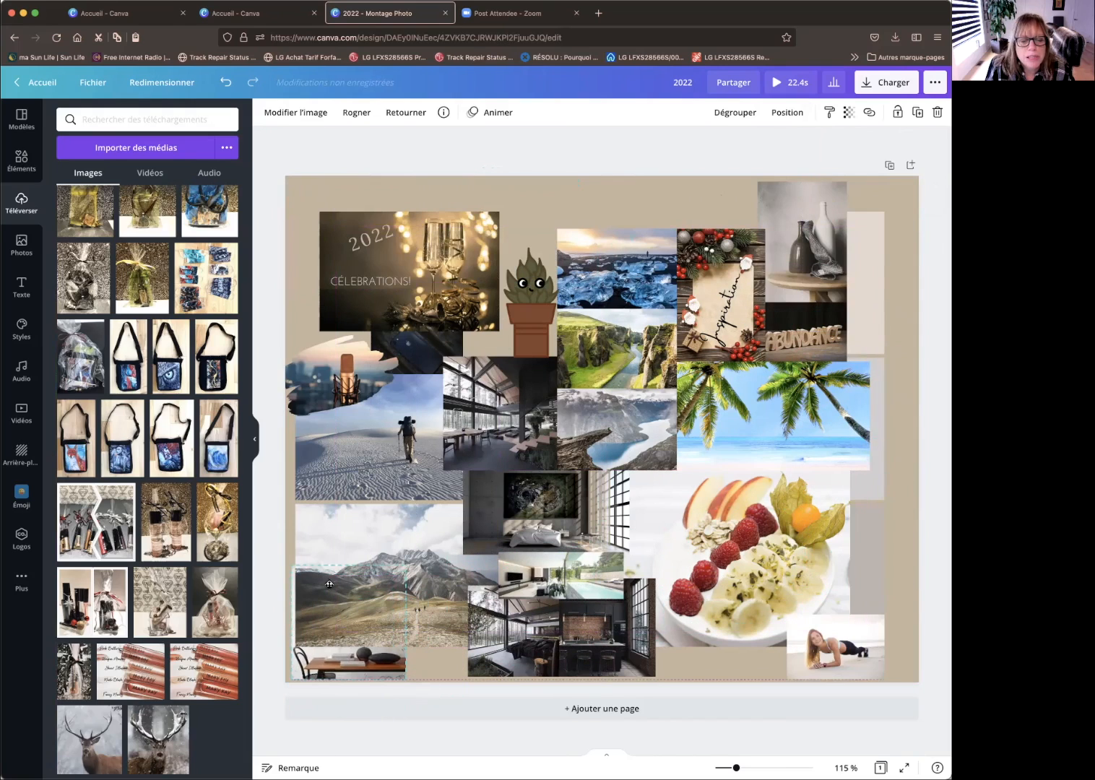
pyautogui.moveTo(404, 567); pyautogui.dragTo(333, 652)
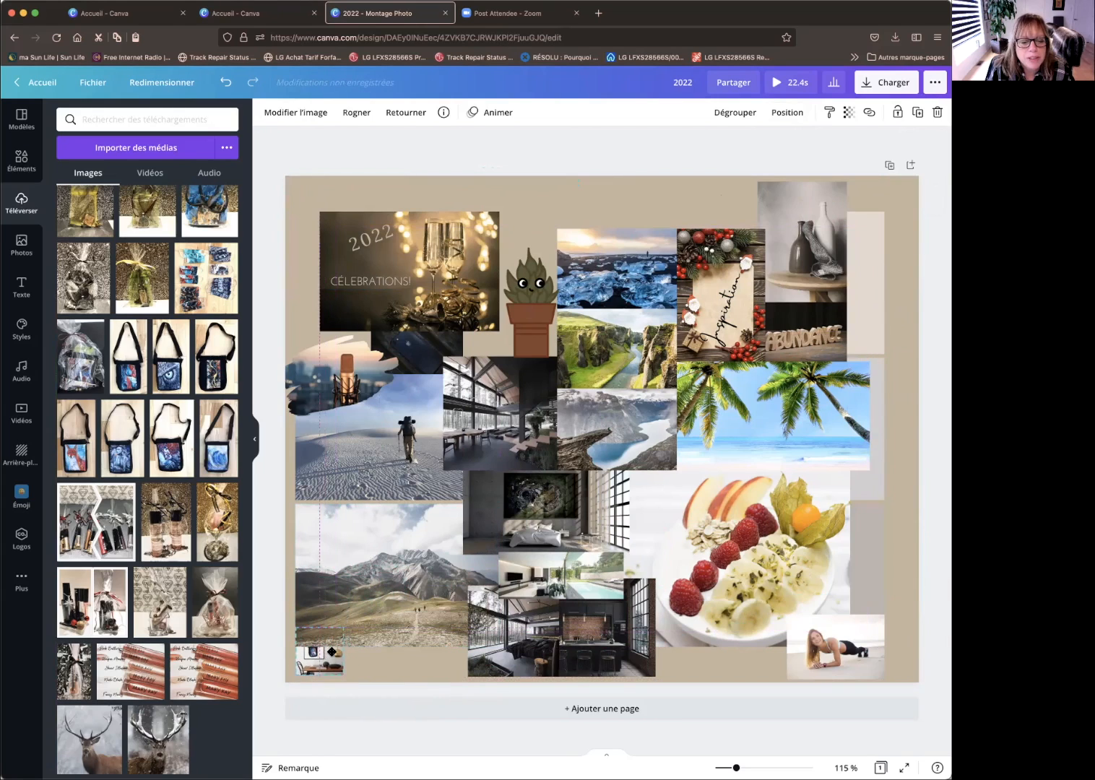
pyautogui.click(782, 114)
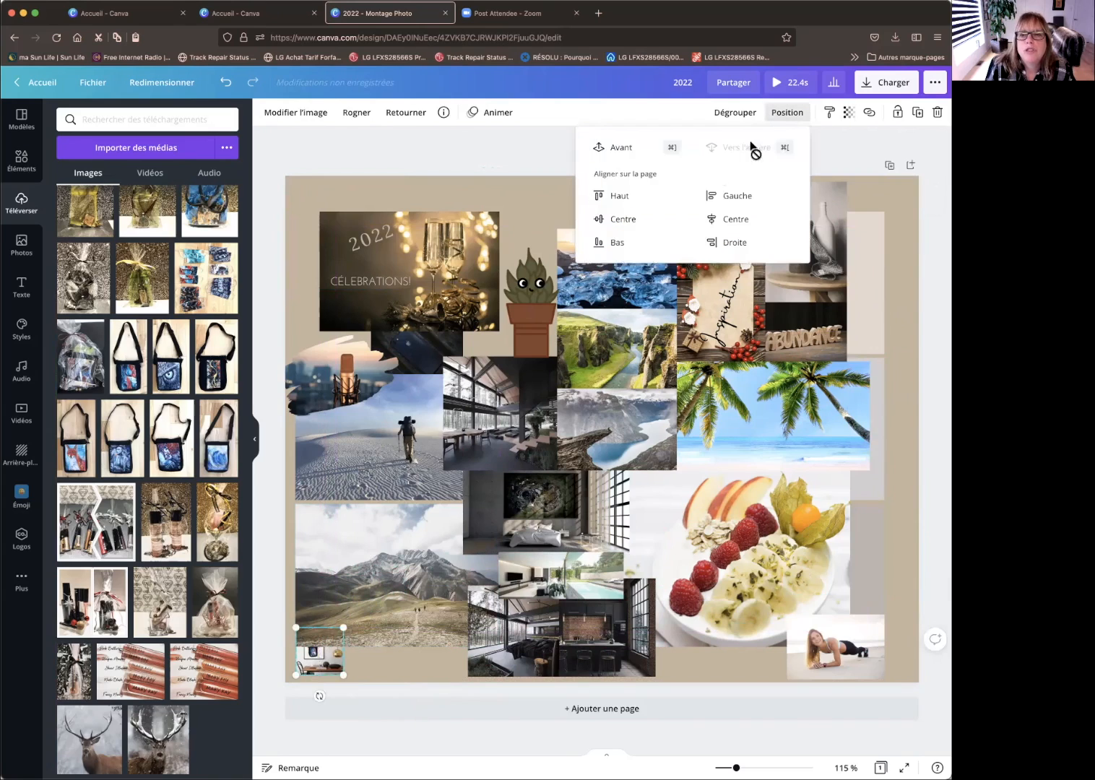
pyautogui.click(437, 161)
pyautogui.moveTo(324, 659); pyautogui.dragTo(321, 329)
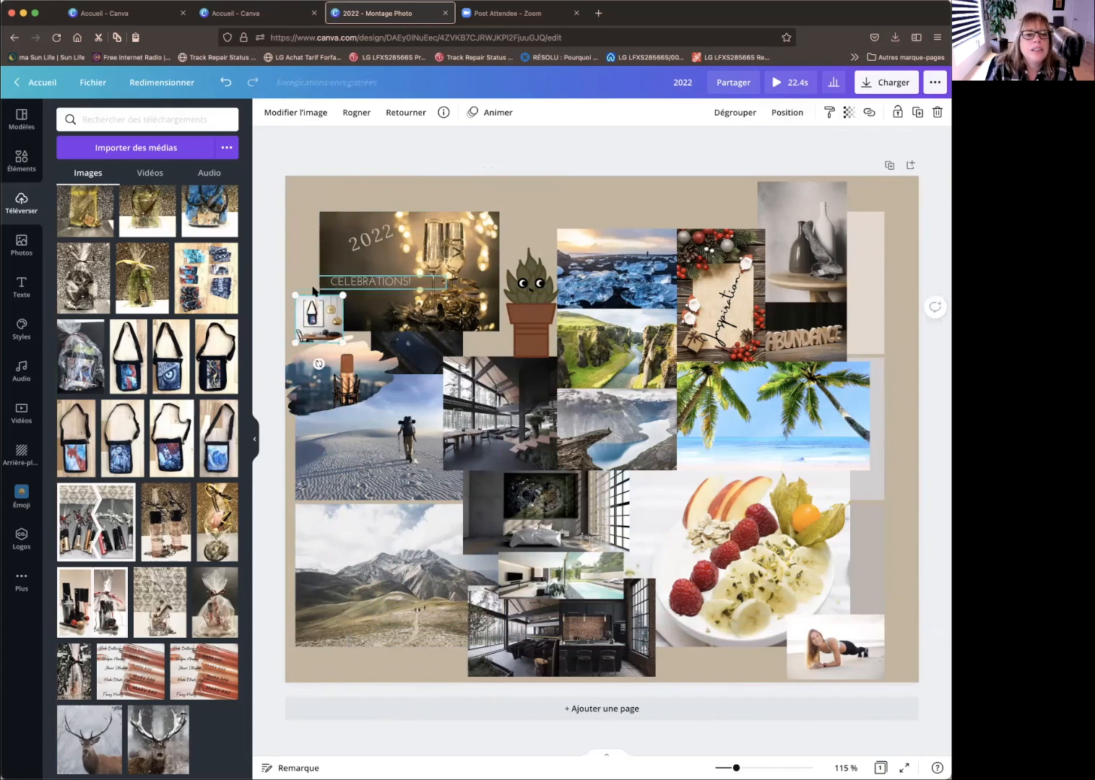
pyautogui.click(414, 165)
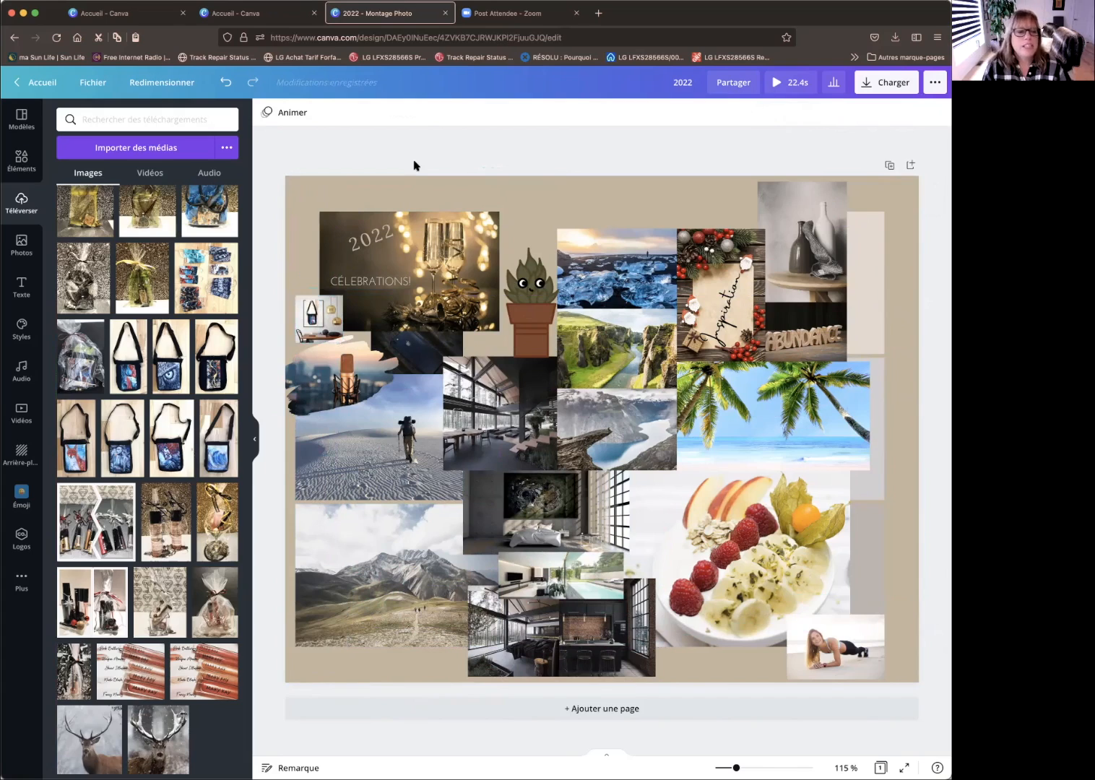
# - Add the uploaded Mary Kay lip gloss photo with shade names, shrink it and place it just above the plank photo
pyautogui.click(141, 675)
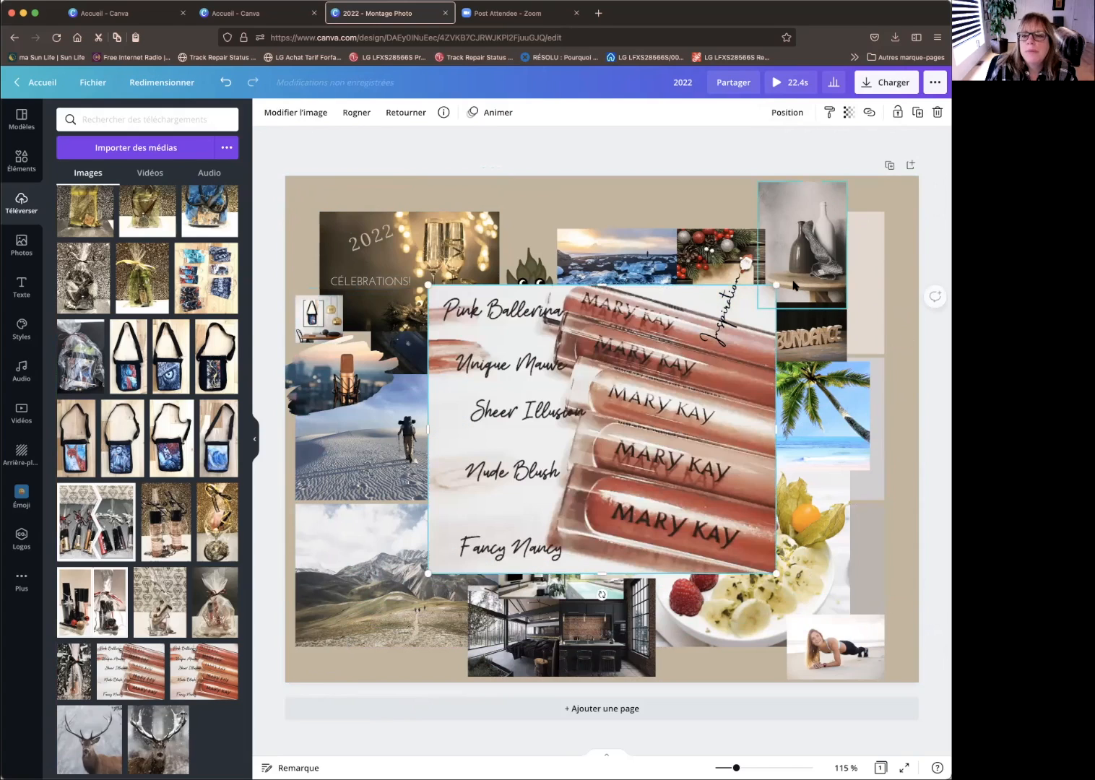
pyautogui.moveTo(777, 284); pyautogui.dragTo(866, 590)
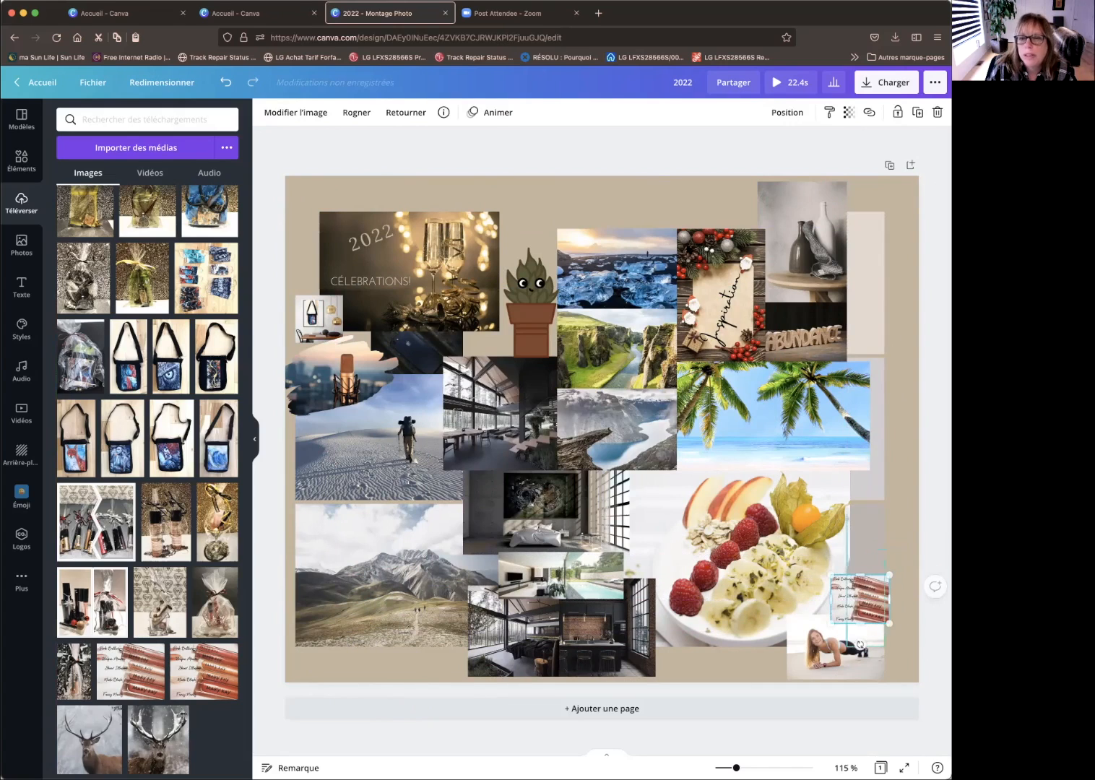
pyautogui.click(656, 166)
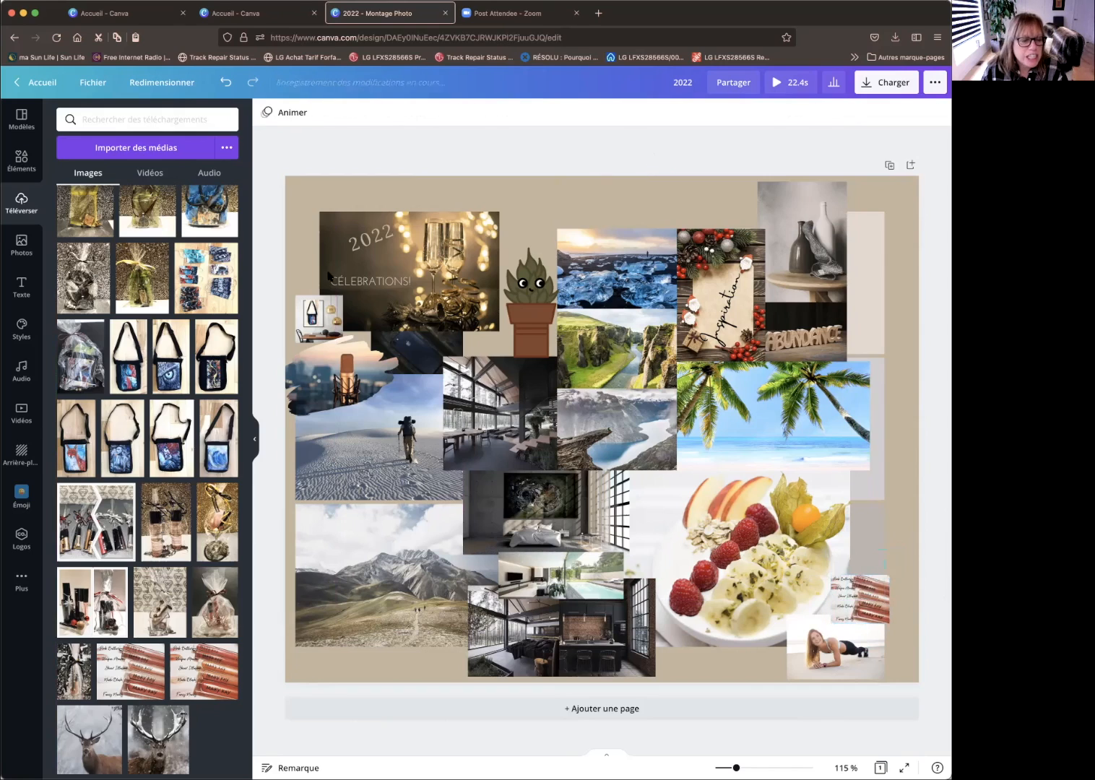
# - Add the uploaded photo of the two black hair dryers and shrink it to a small thumbnail
pyautogui.scroll(-15, 121, 534)
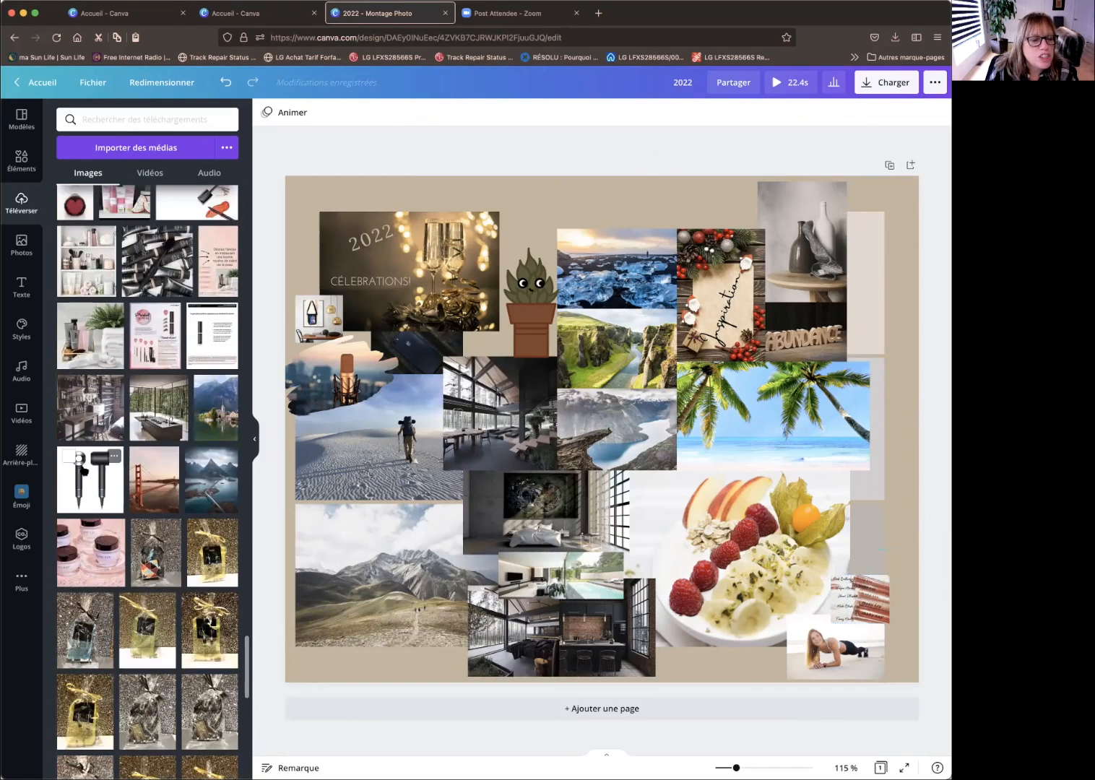
pyautogui.click(85, 479)
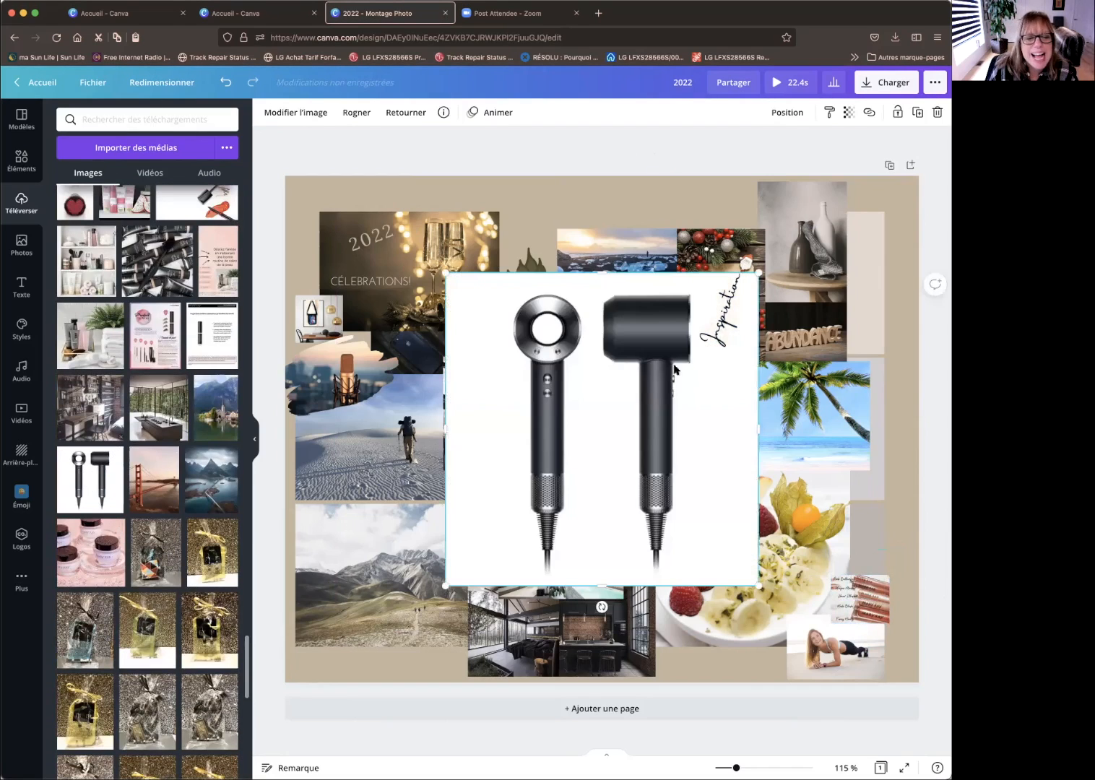
pyautogui.moveTo(757, 272); pyautogui.dragTo(489, 337)
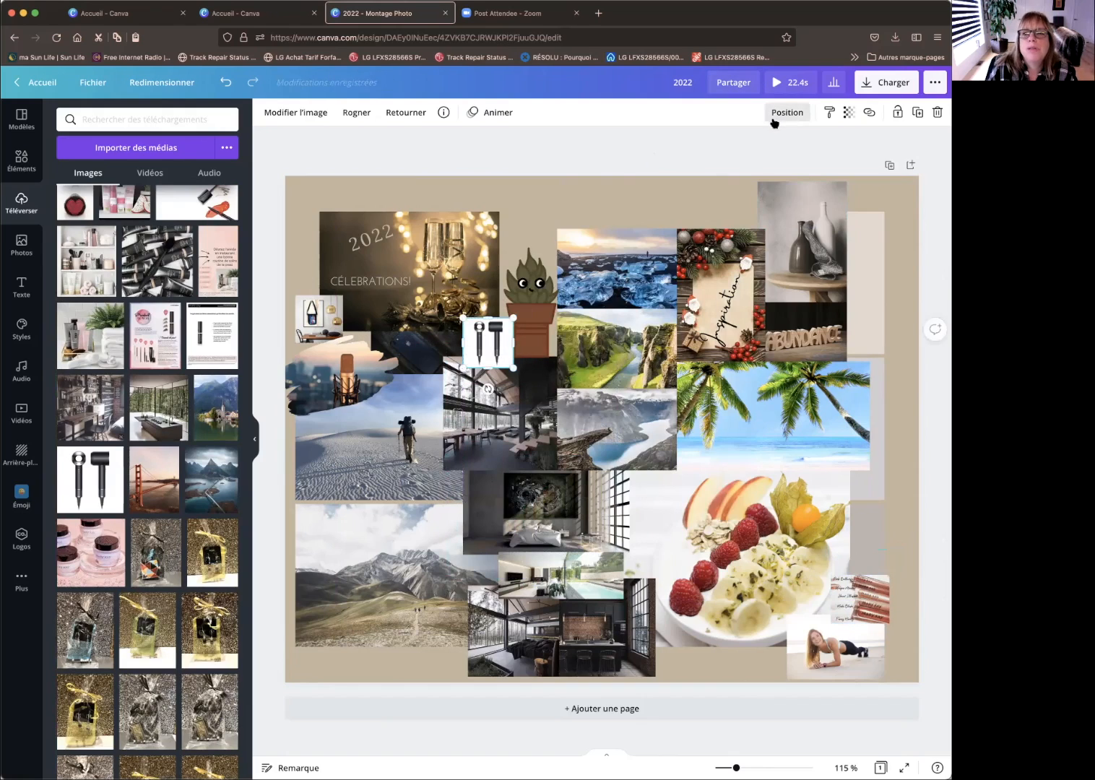
# - Send the hair dryer photo backward and place it at the page's left edge, beside the celebrations photo and above the bag picture
pyautogui.click(784, 112)
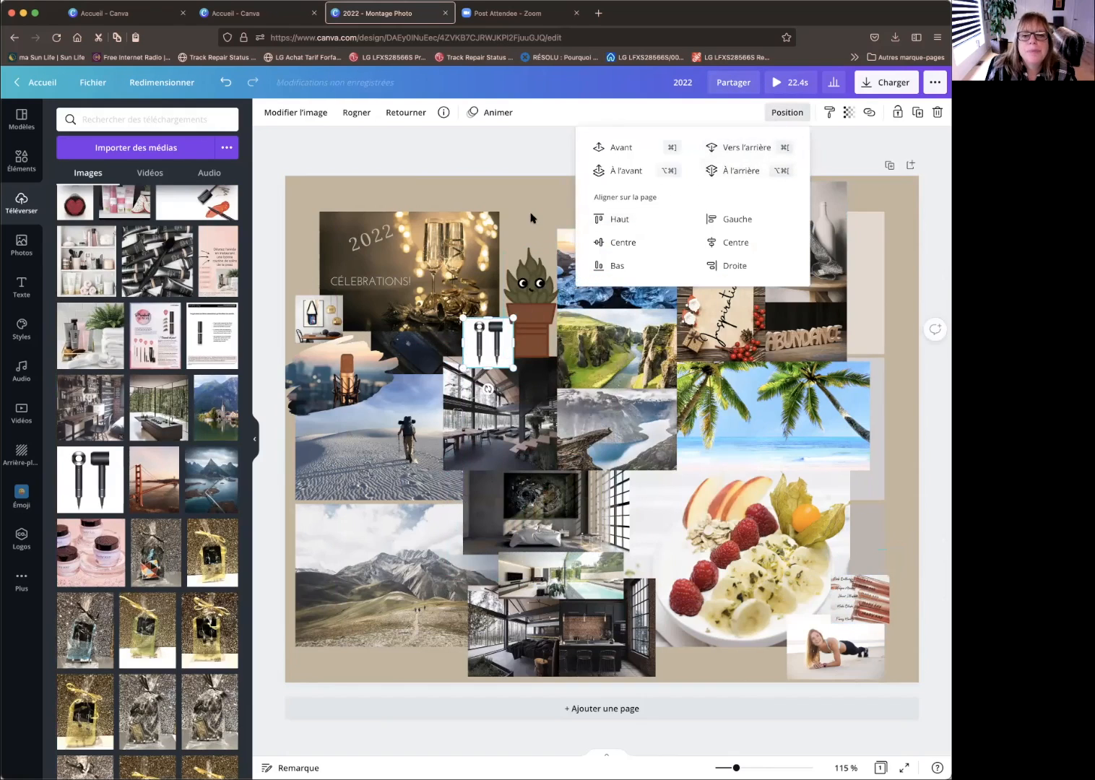
pyautogui.click(531, 217)
pyautogui.click(476, 335)
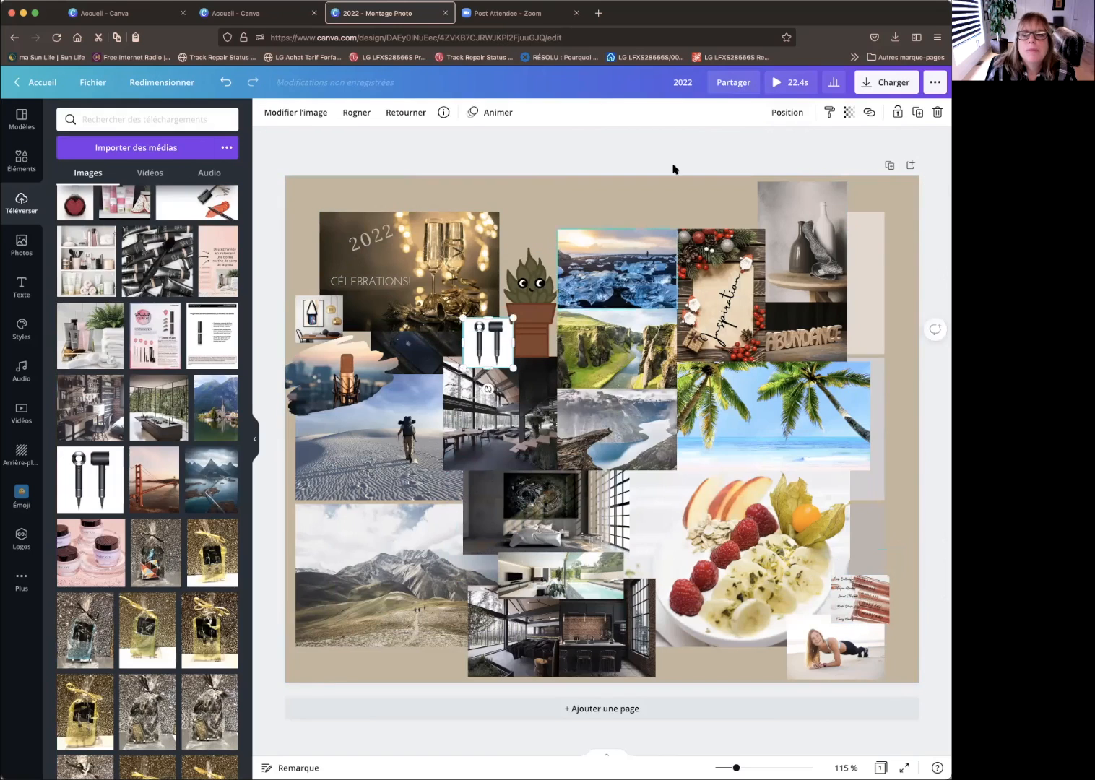
pyautogui.click(780, 116)
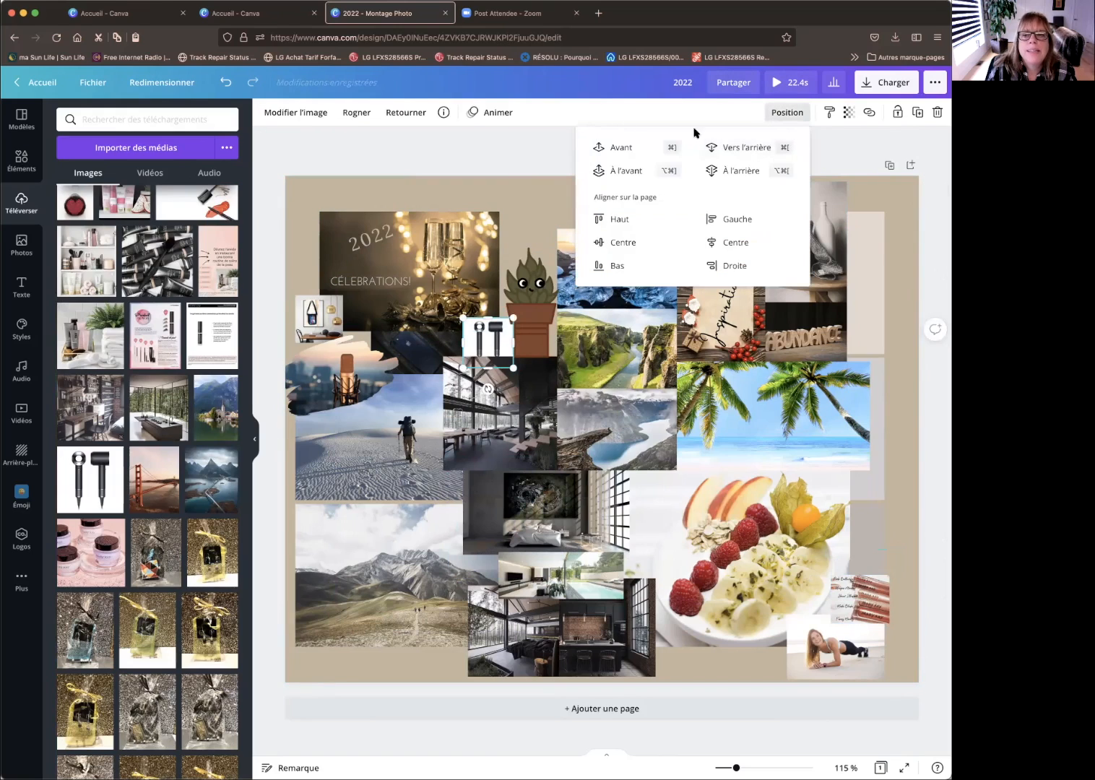
pyautogui.click(738, 147)
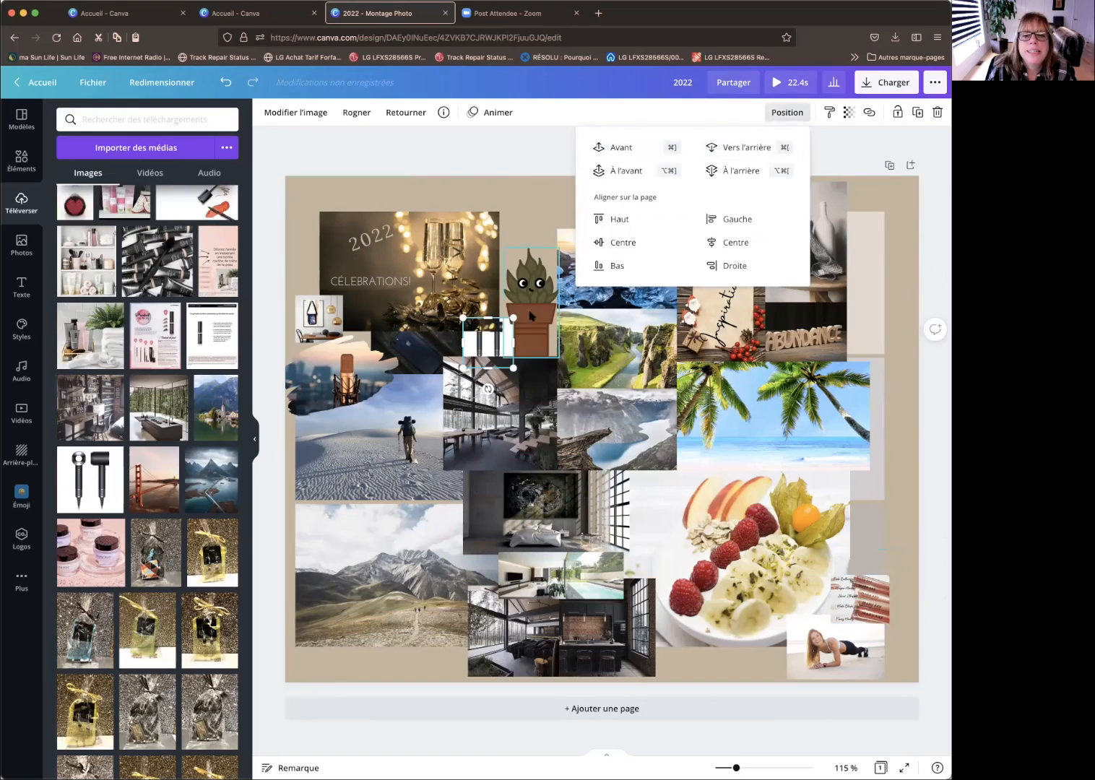
pyautogui.click(499, 343)
pyautogui.moveTo(499, 343); pyautogui.dragTo(310, 287)
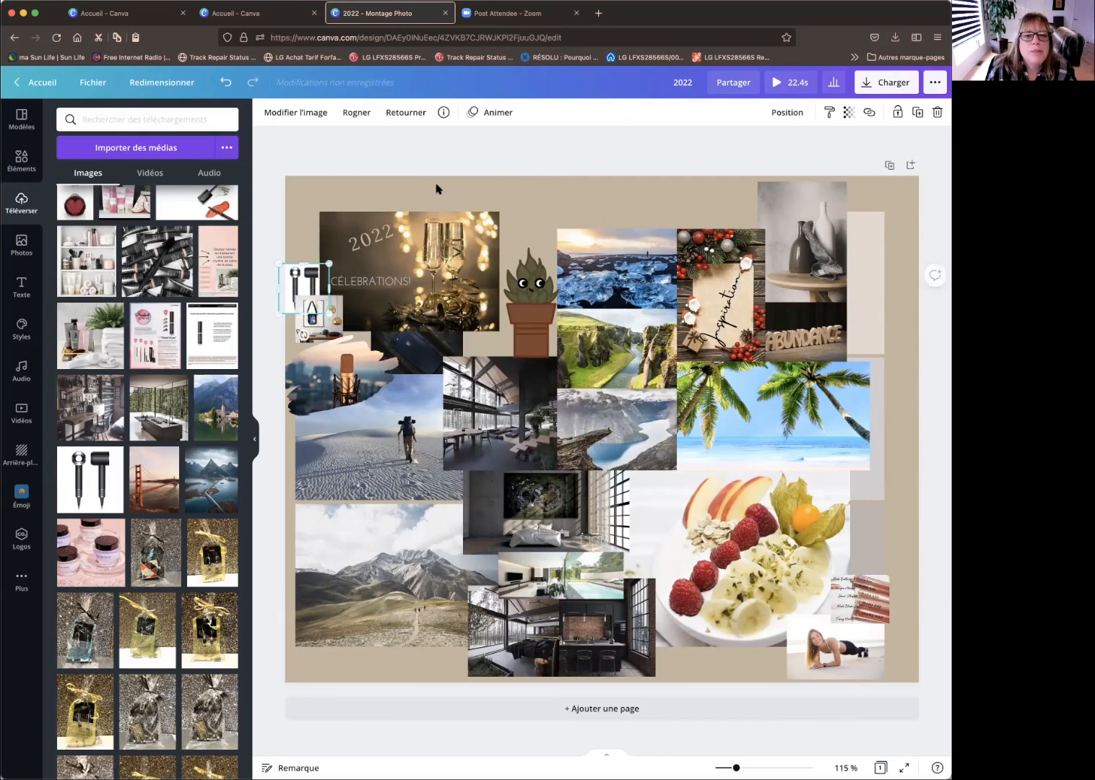
pyautogui.click(489, 161)
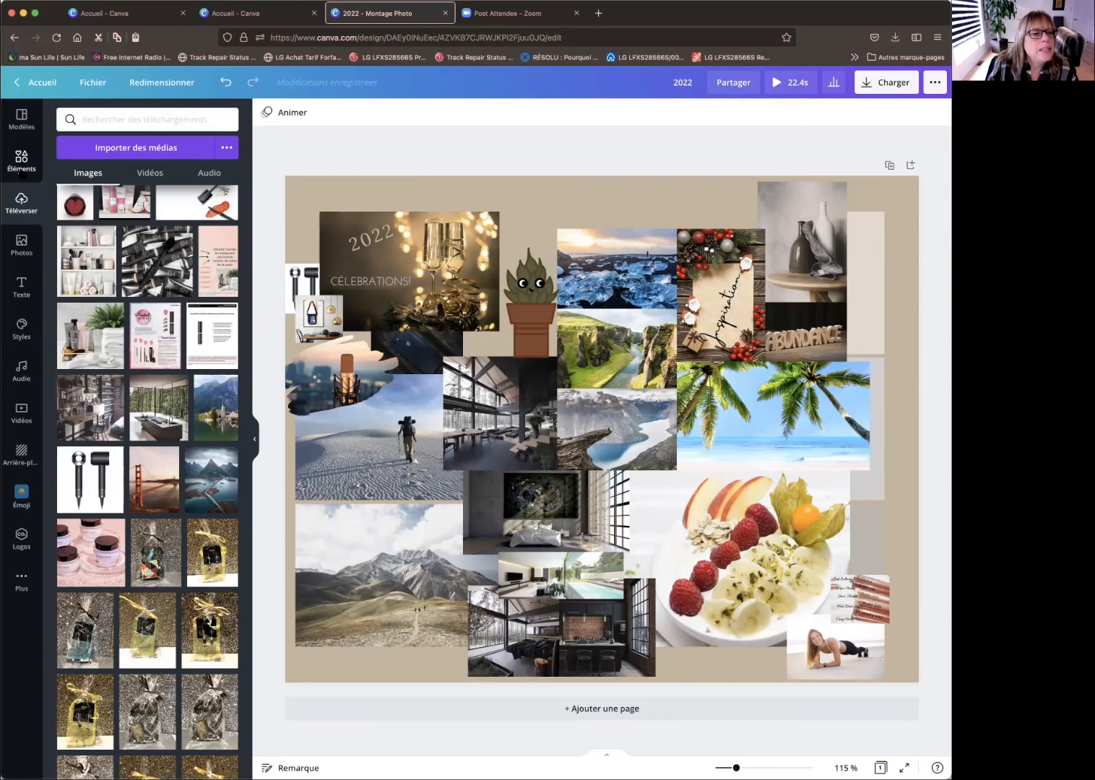
# - Glance through the Cadres graphics, then replace that element search with "soleil"
pyautogui.click(33, 167)
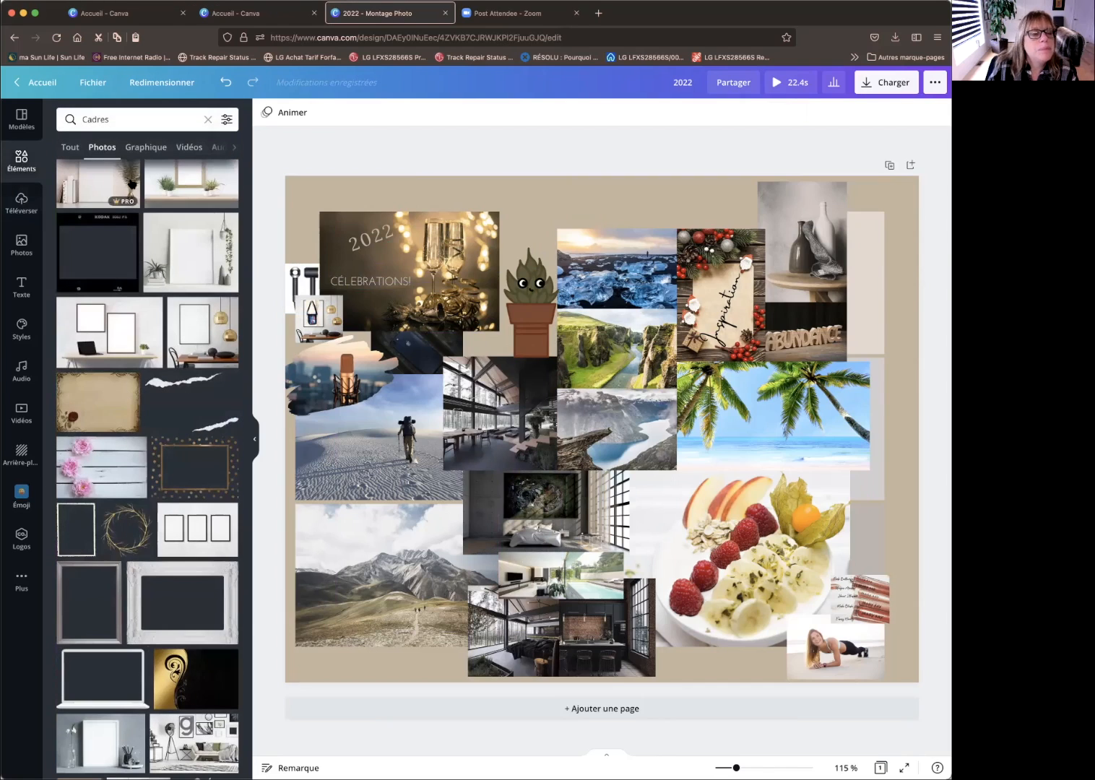
pyautogui.click(161, 151)
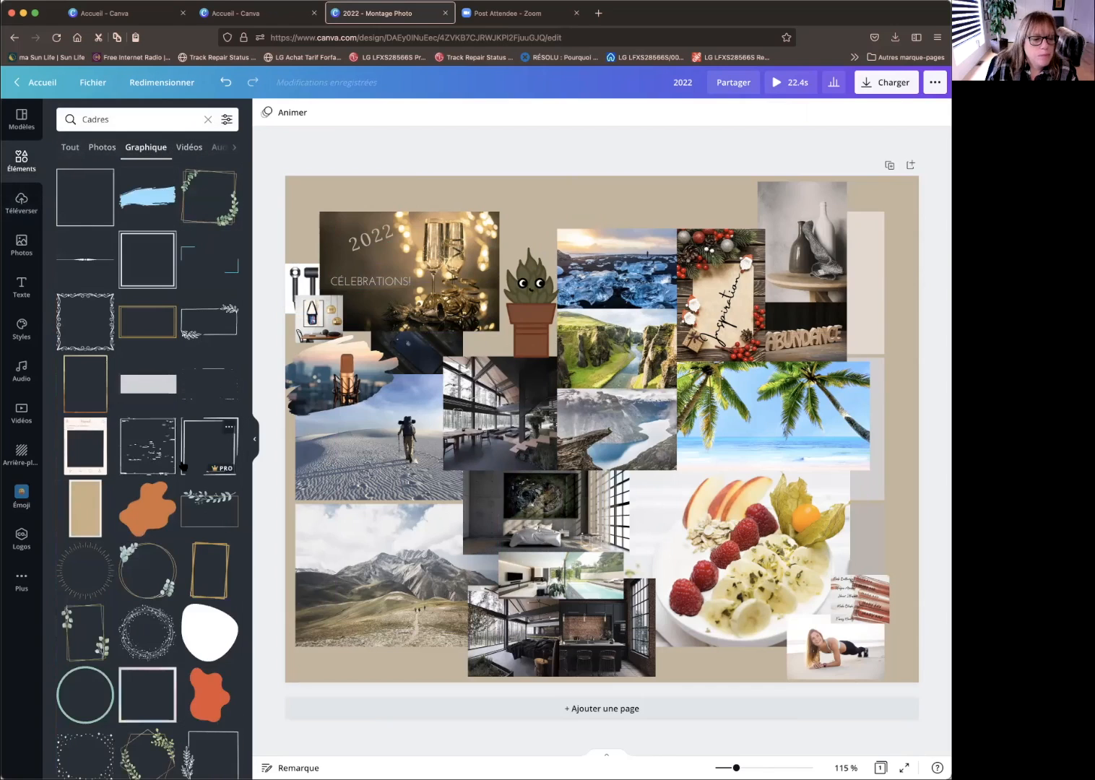
pyautogui.scroll(-5, 158, 222)
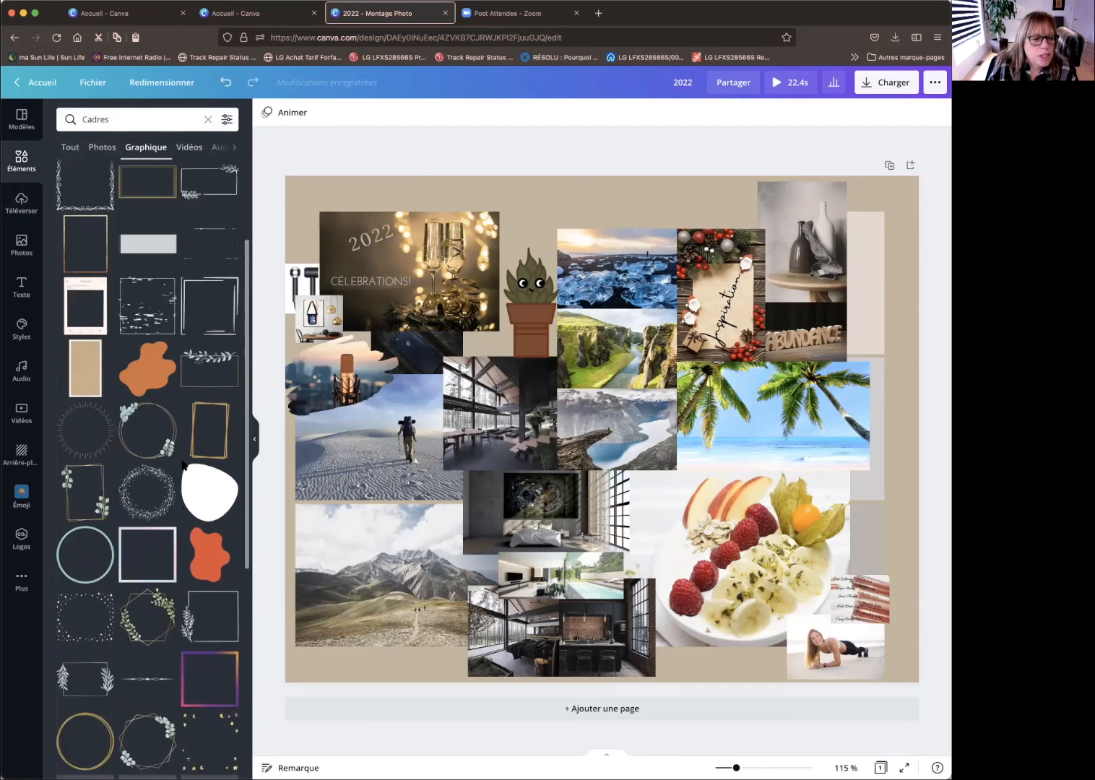
pyautogui.click(208, 119)
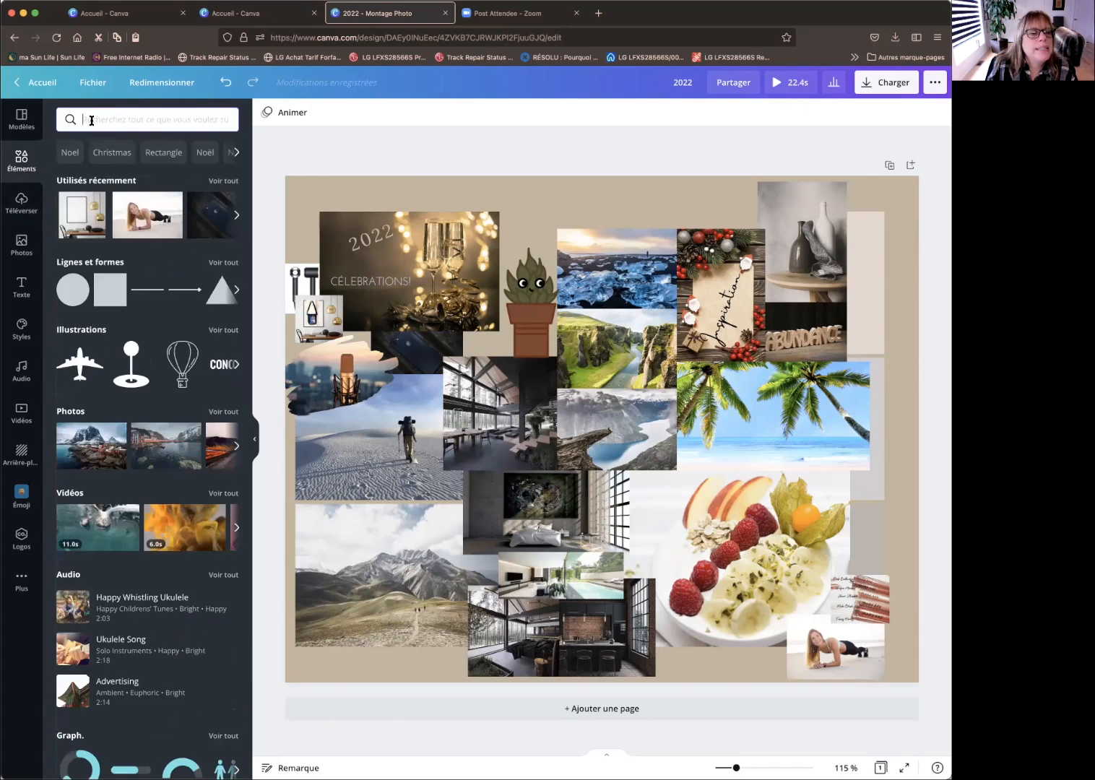
pyautogui.write('sol')
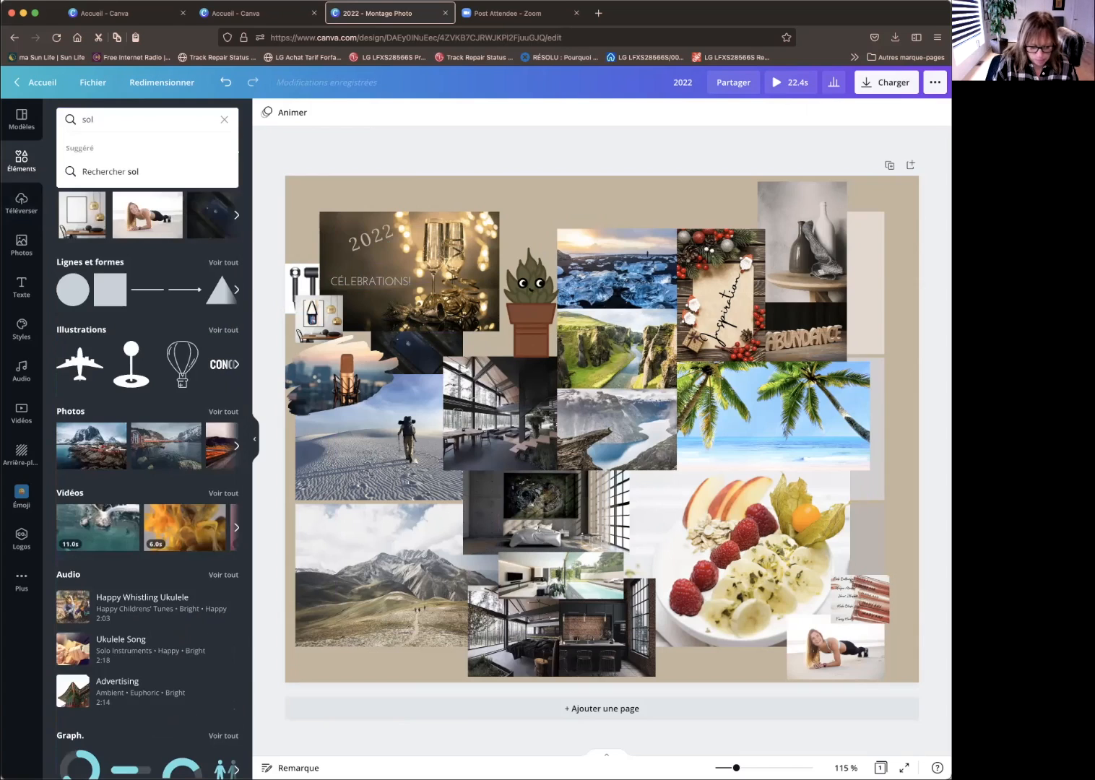
pyautogui.write('eil')
pyautogui.press('Return')
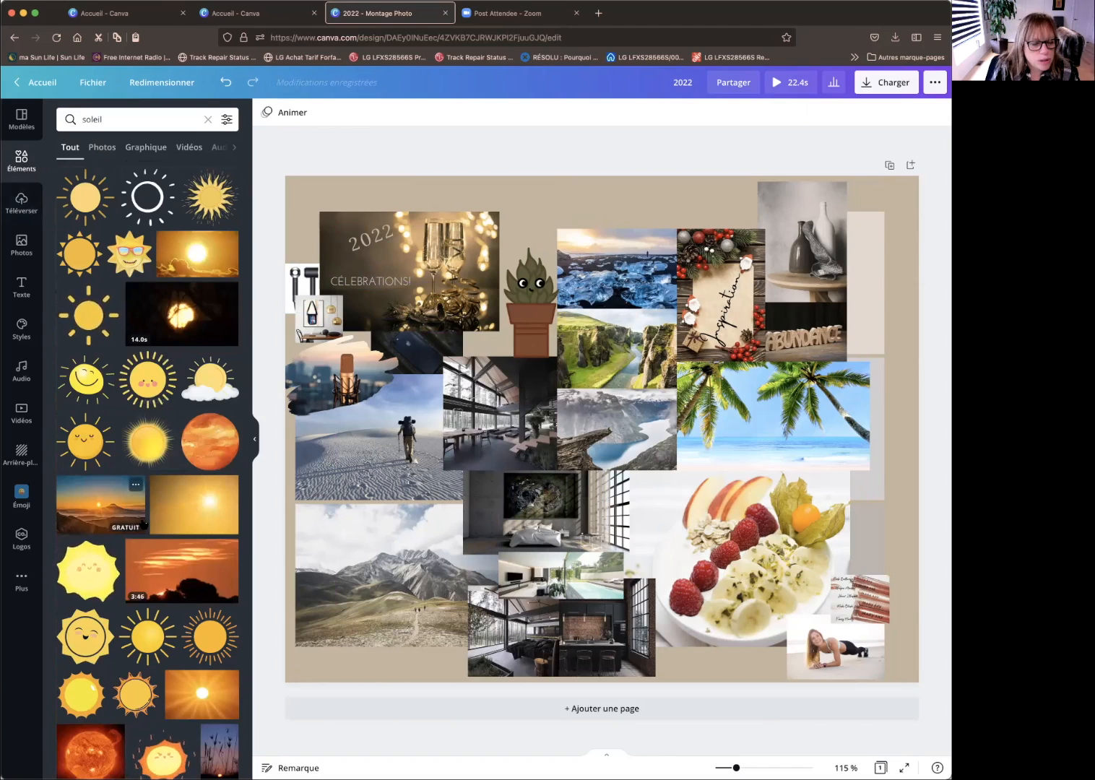
# - Browse the sun results, add the yellow sun with pointed rays, shrink it and place it just beside the Abundance photo
pyautogui.scroll(-15, 143, 525)
pyautogui.scroll(-10, 143, 525)
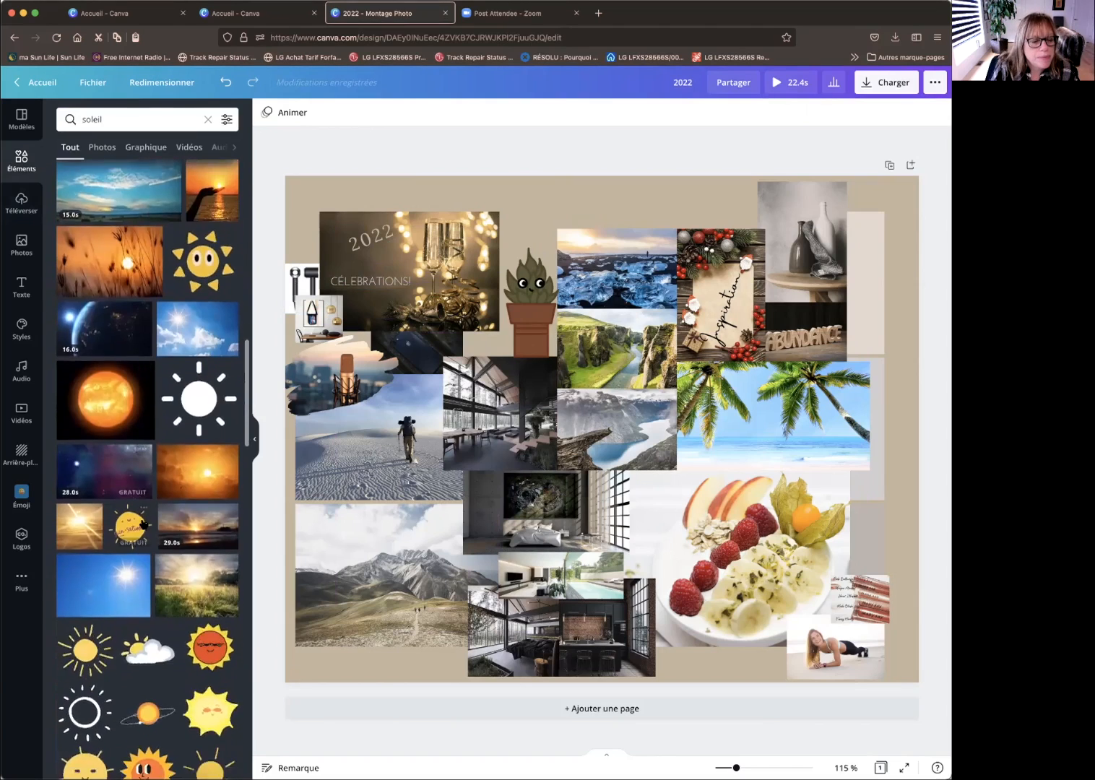
pyautogui.scroll(-12, 143, 525)
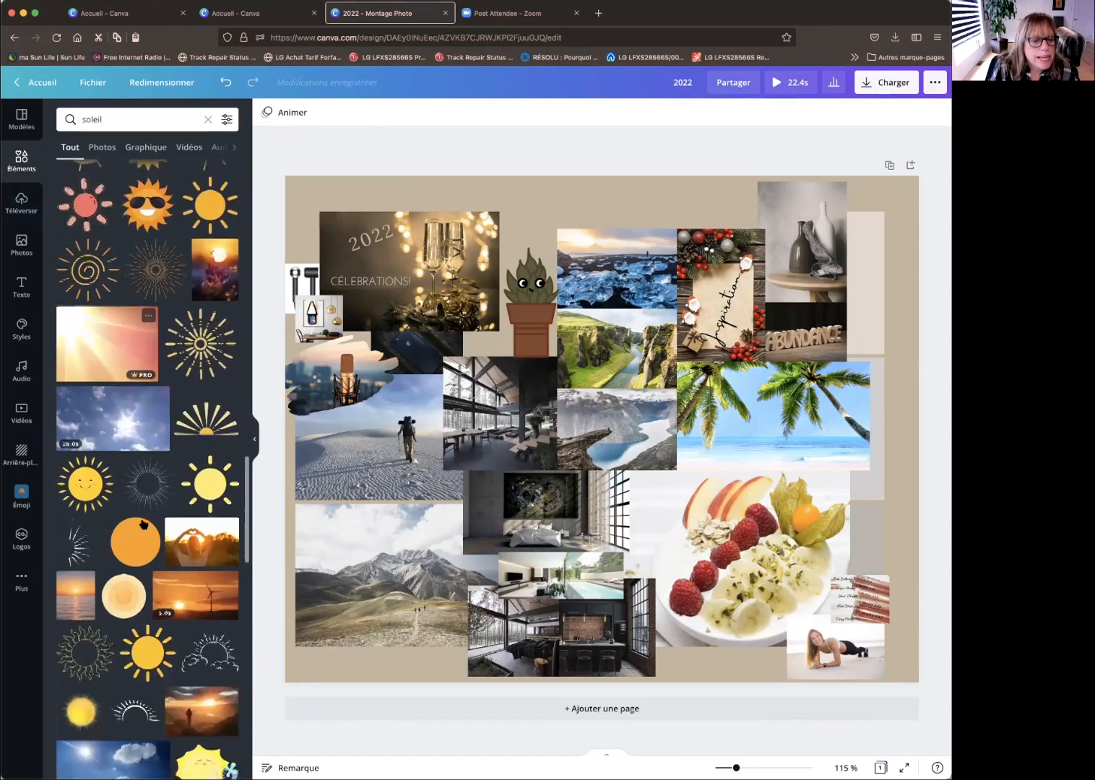
pyautogui.scroll(20, 144, 525)
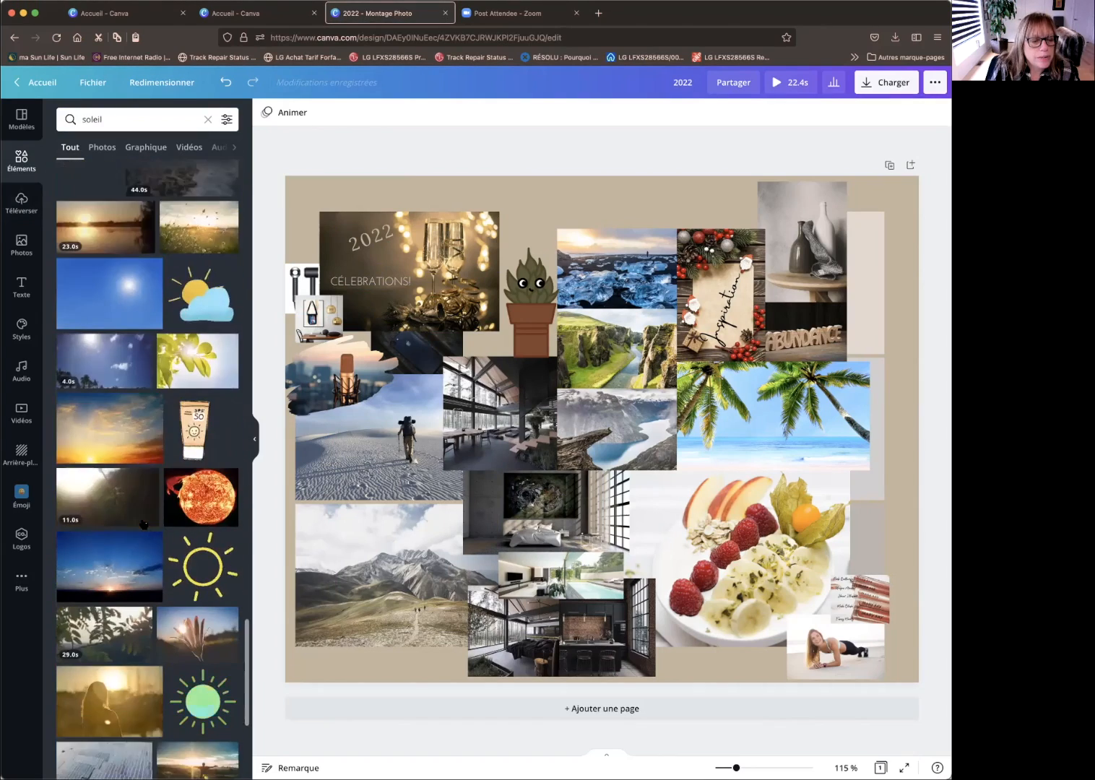
pyautogui.scroll(-1, 143, 525)
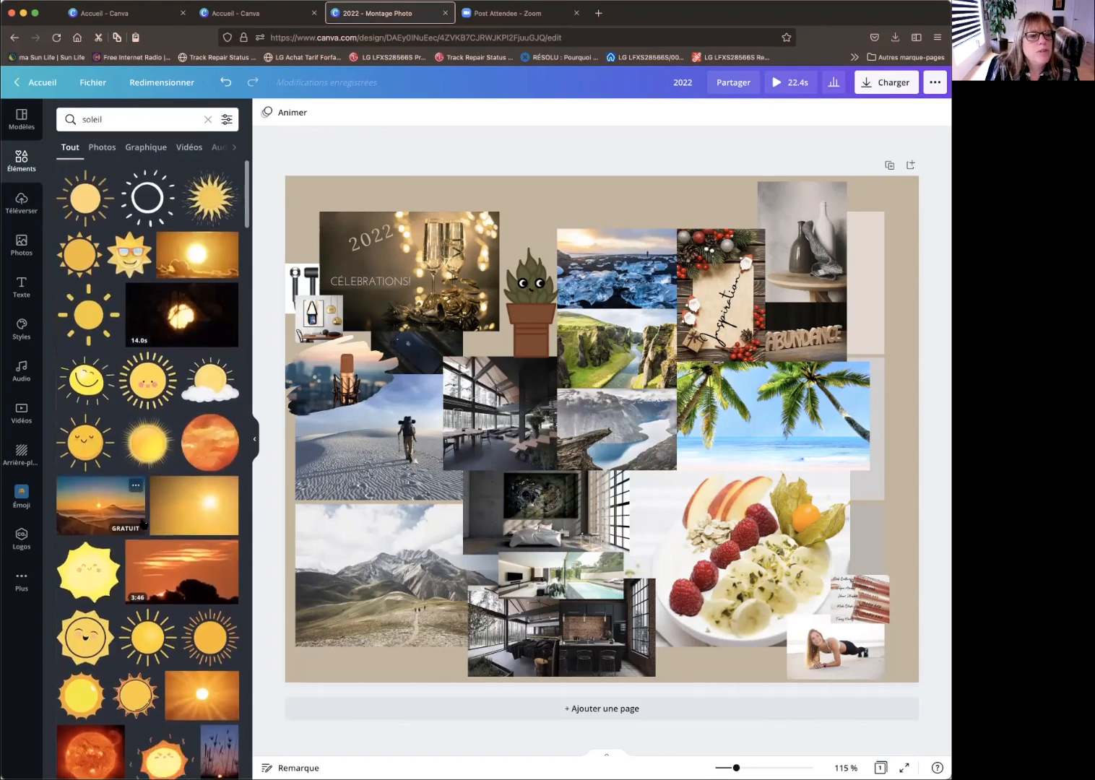
pyautogui.click(213, 195)
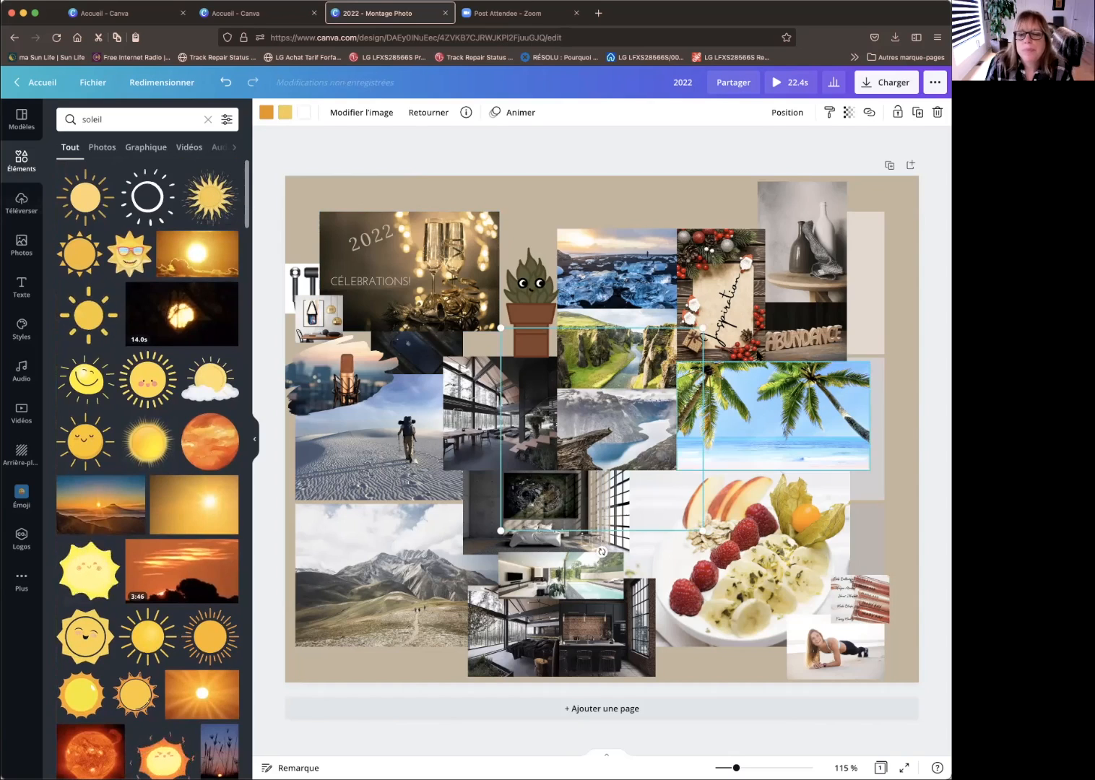
pyautogui.moveTo(700, 330); pyautogui.dragTo(884, 331)
pyautogui.click(682, 205)
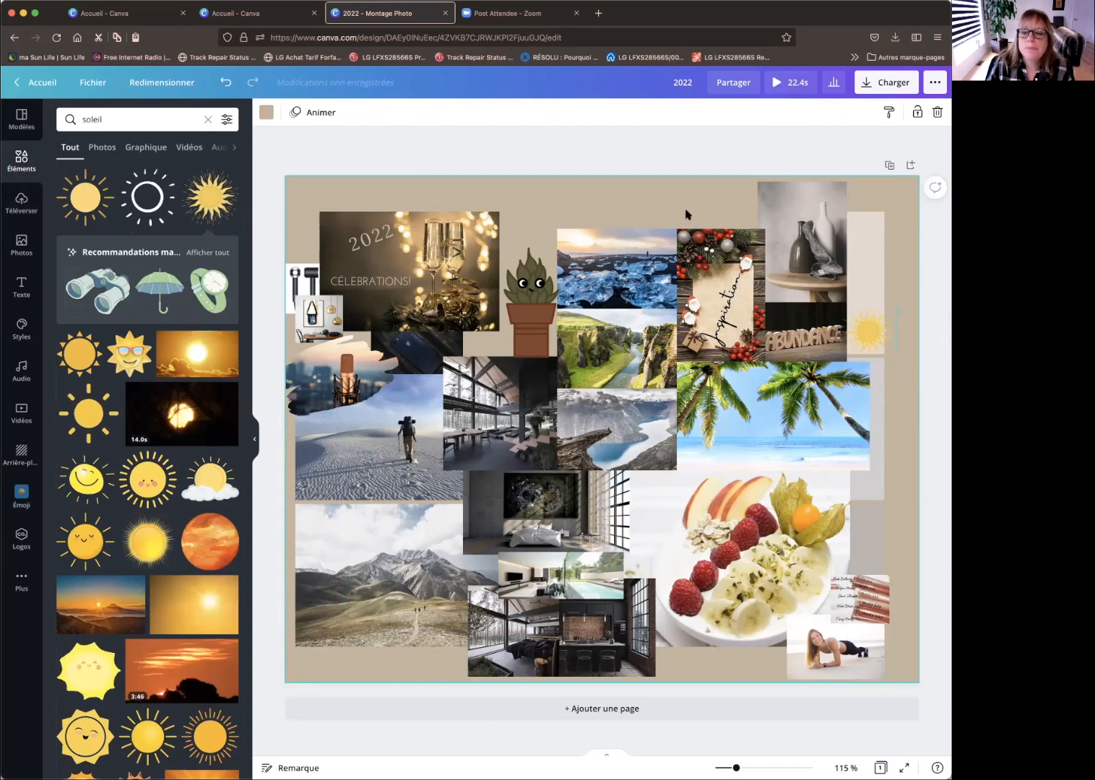
# - Search the elements for "cheque"
pyautogui.click(208, 119)
pyautogui.write('c')
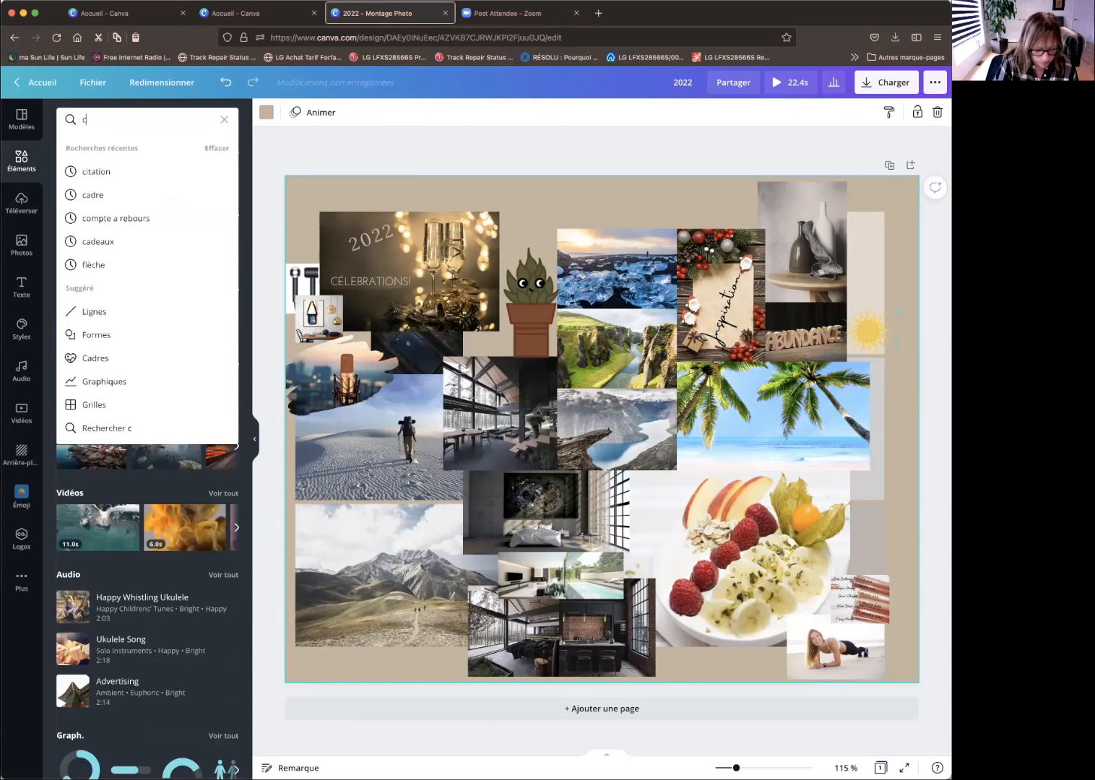
pyautogui.write('heq')
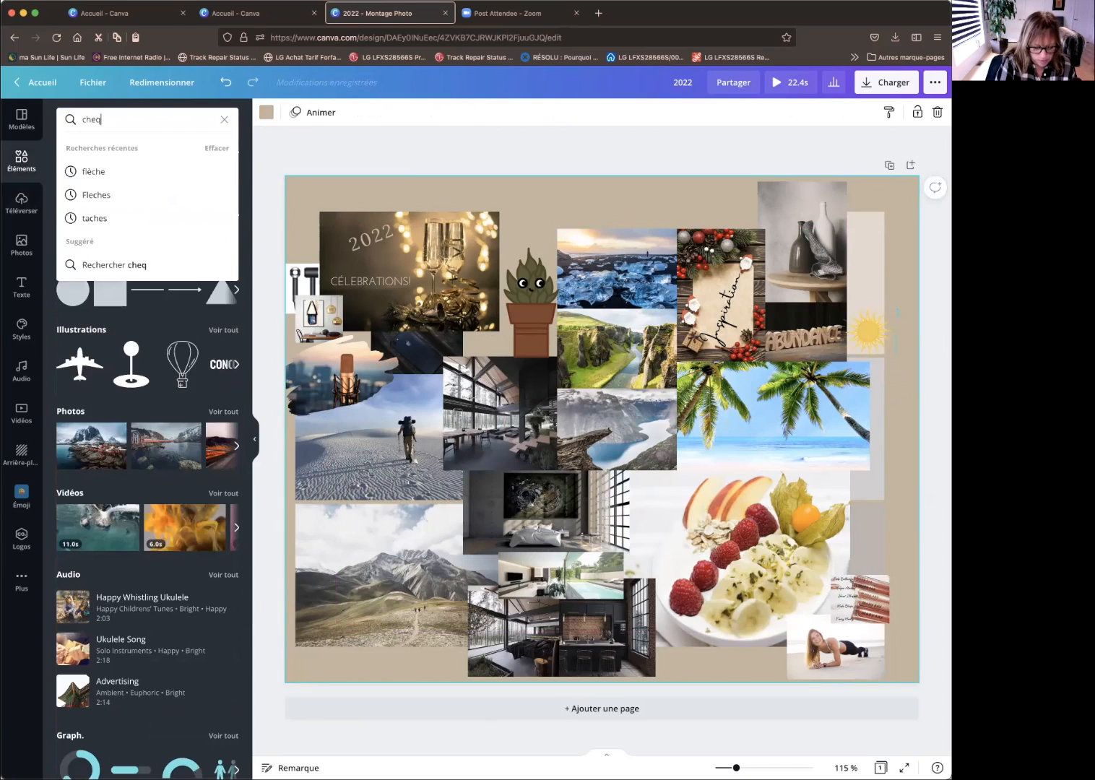
pyautogui.write('ue')
pyautogui.press('Return')
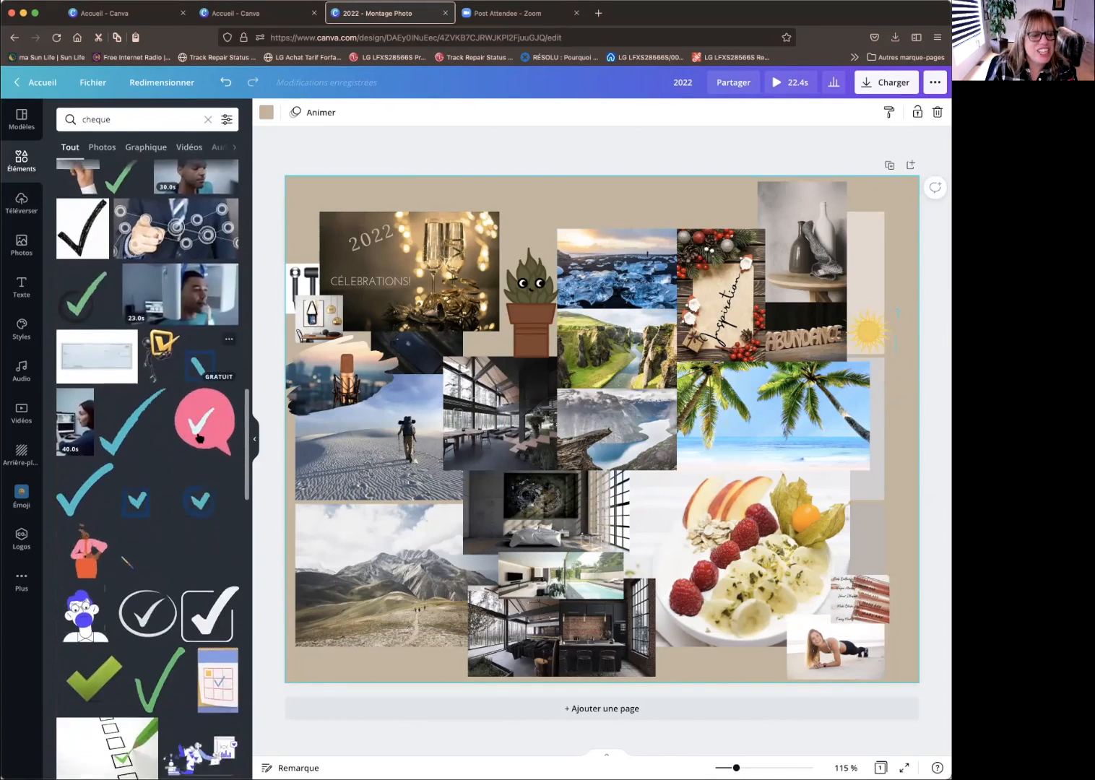
# - Limit the cheque results to photos, add the close-up of a gold pen on a dollar cheque and reduce its size
pyautogui.click(102, 147)
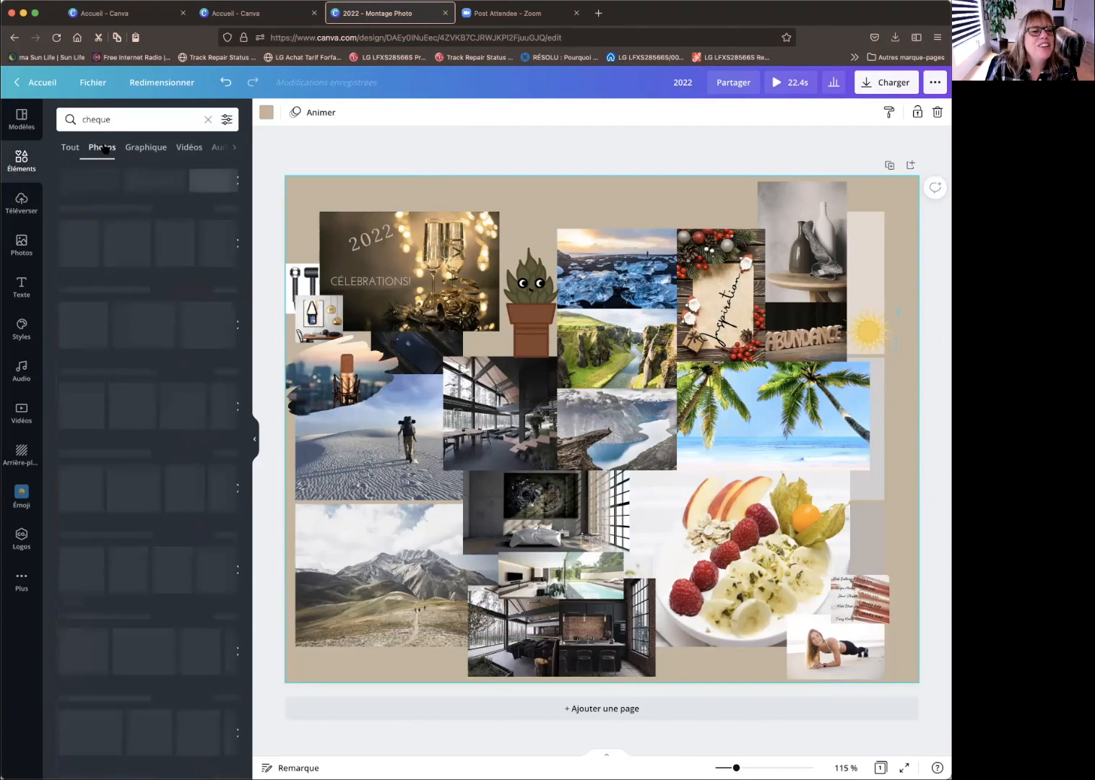
pyautogui.scroll(-10, 148, 469)
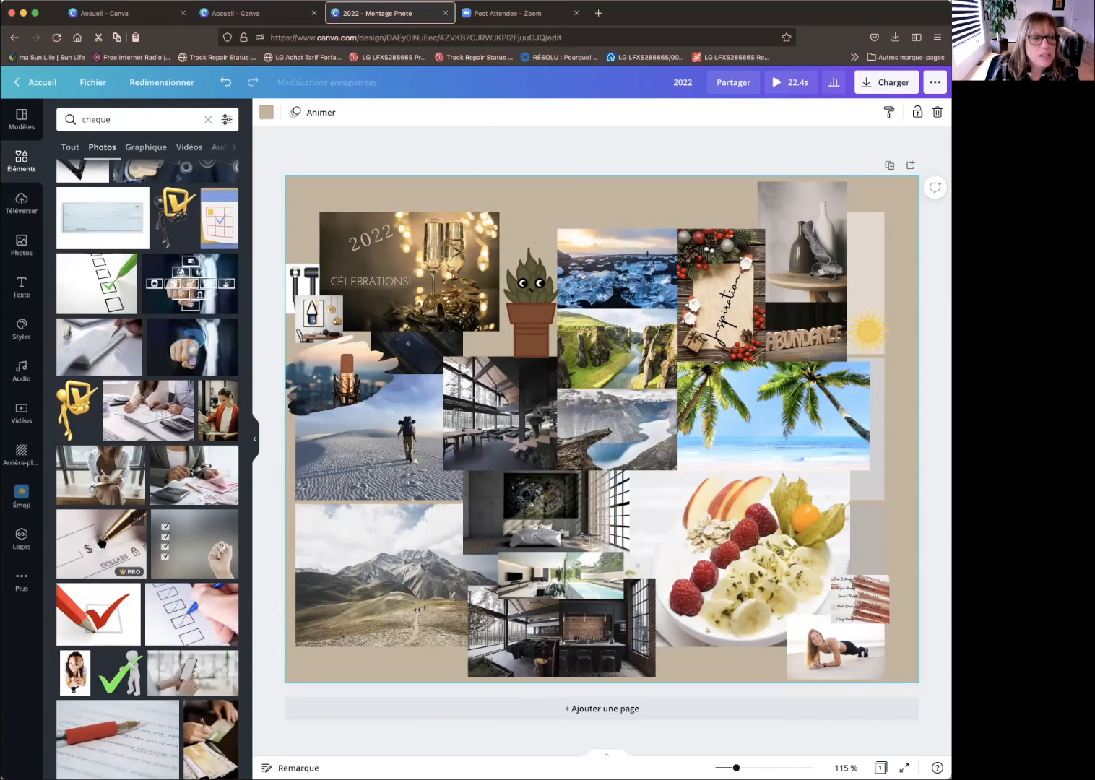
pyautogui.click(102, 542)
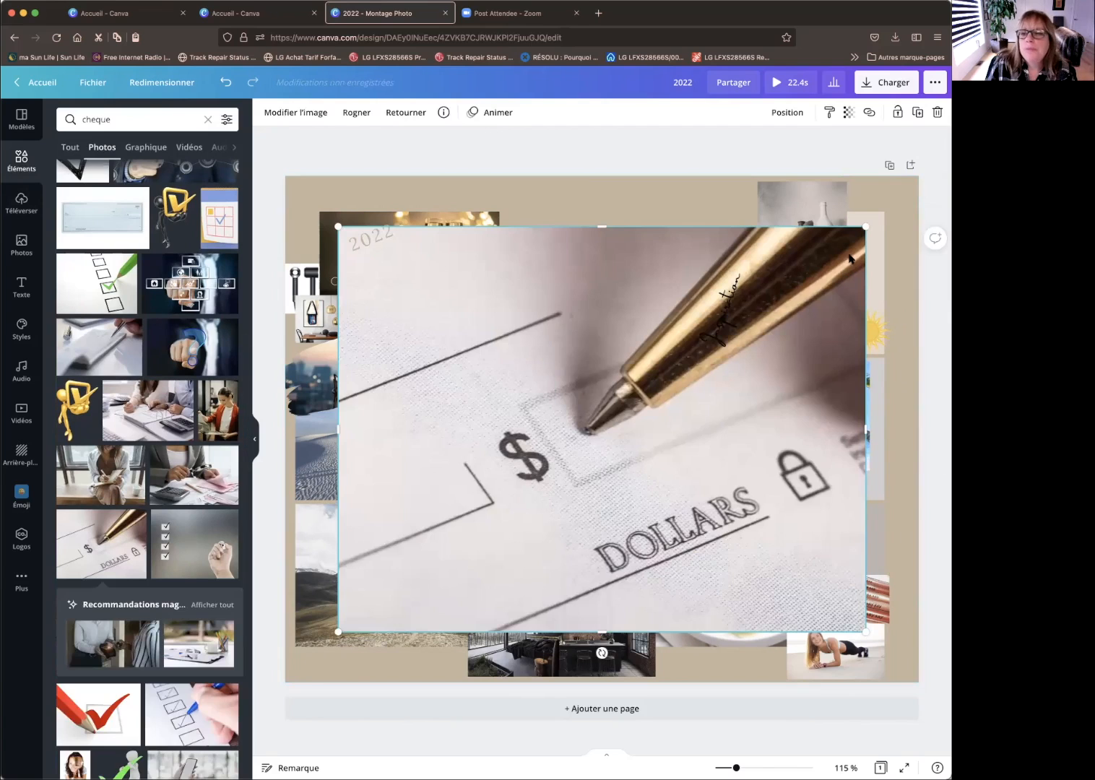
pyautogui.moveTo(866, 226); pyautogui.dragTo(686, 363)
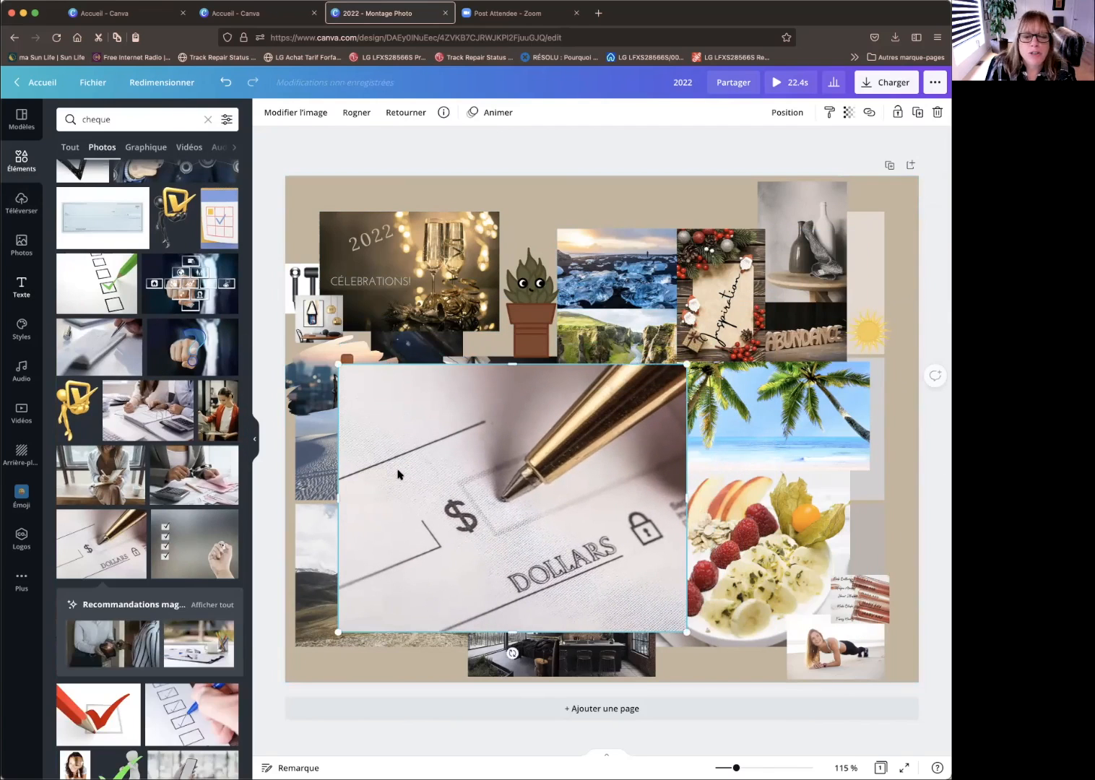
# - Add the recently used "14 Recettes pour la Saint-Valentin" text design to the page
pyautogui.click(22, 287)
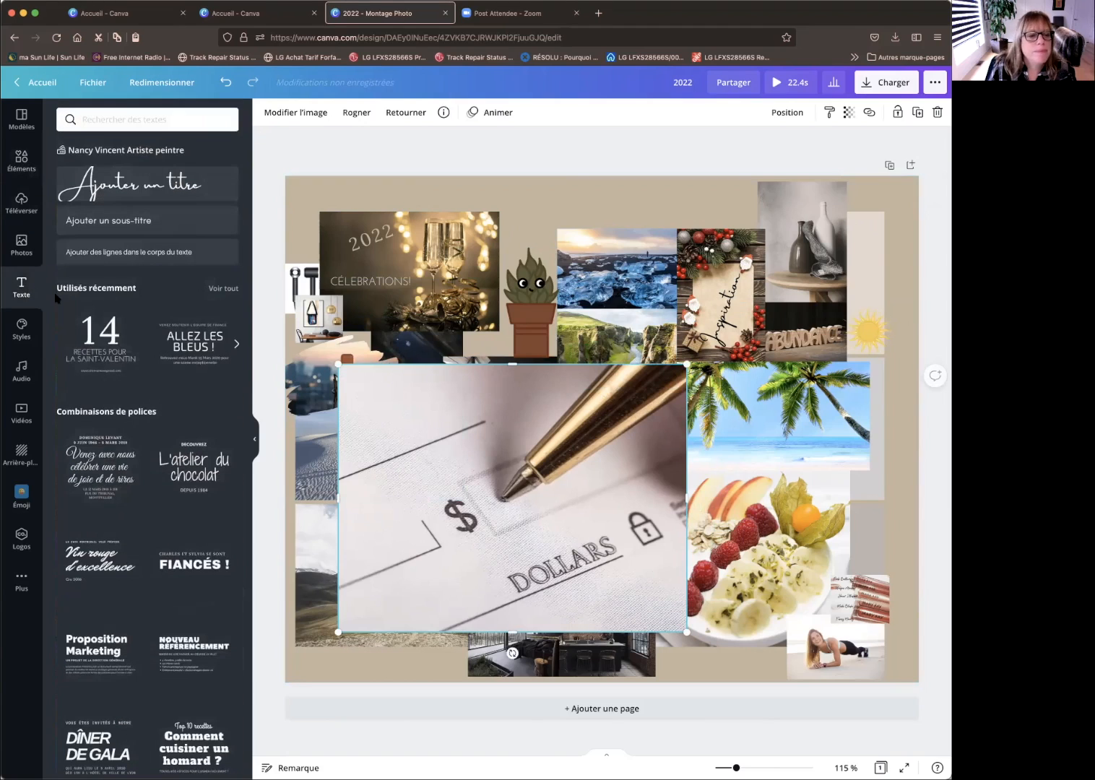
pyautogui.scroll(-1, 138, 476)
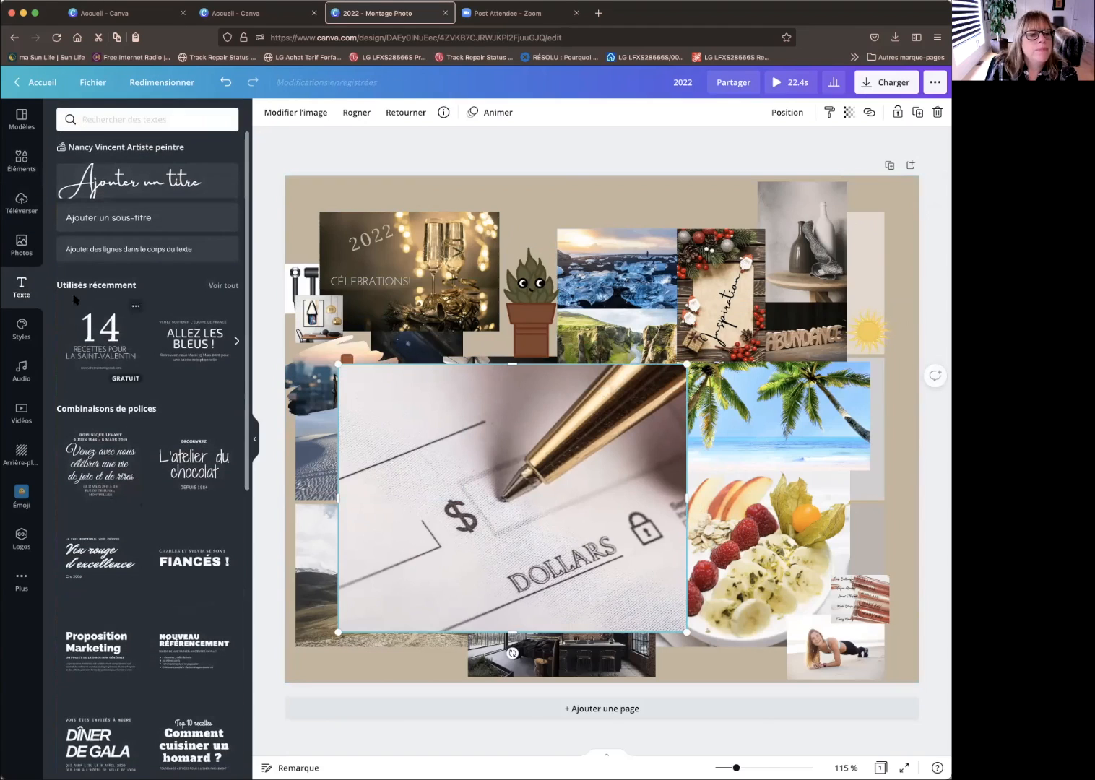
pyautogui.click(108, 328)
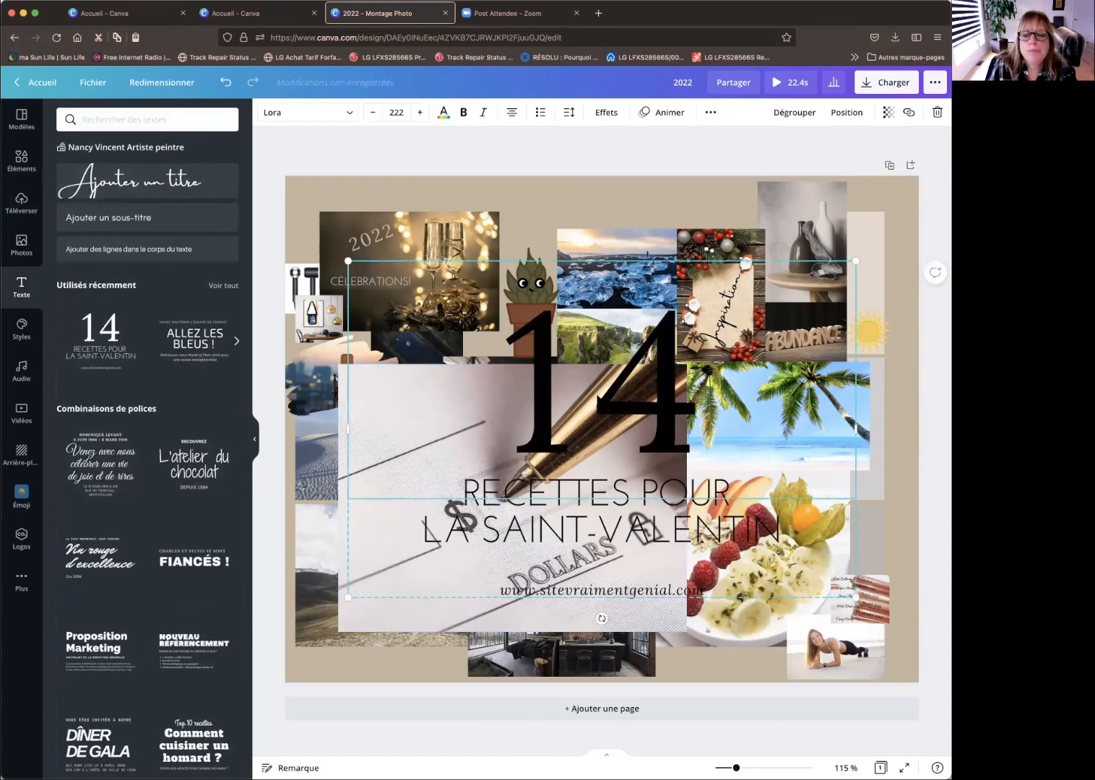
# - Replace the large "14" in the text design with "200 000.00$" and set its font size to 24
pyautogui.doubleClick(597, 397)
pyautogui.write('200')
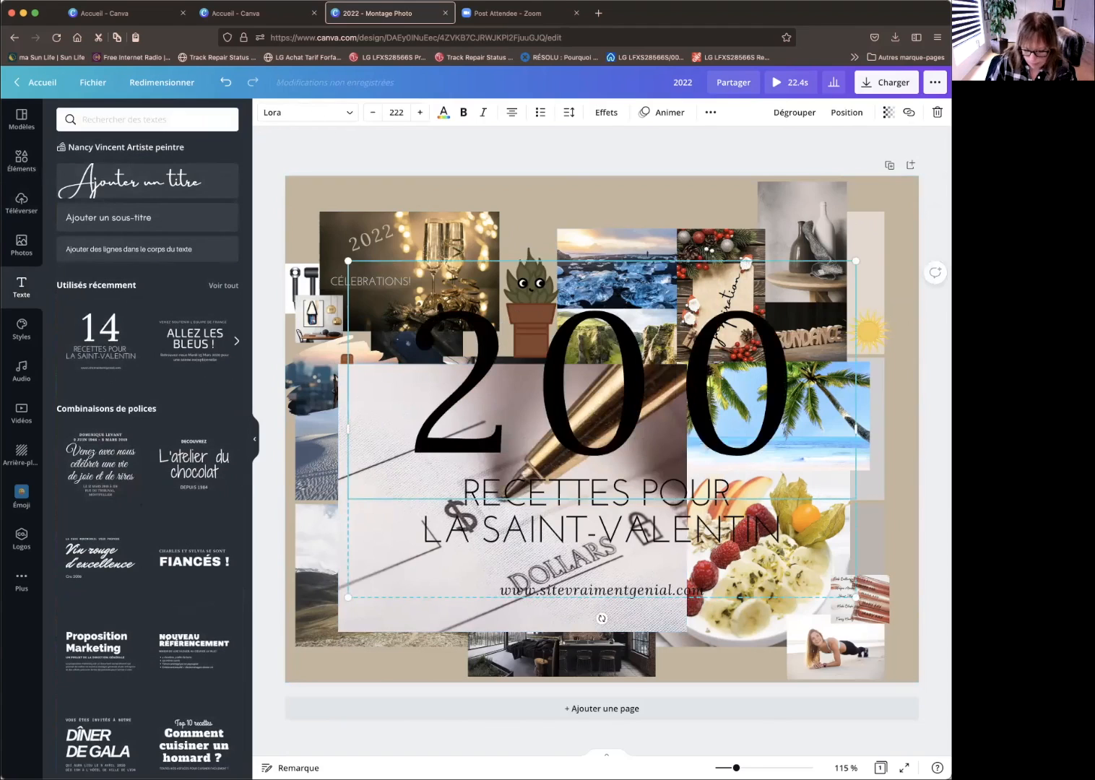
pyautogui.write('000')
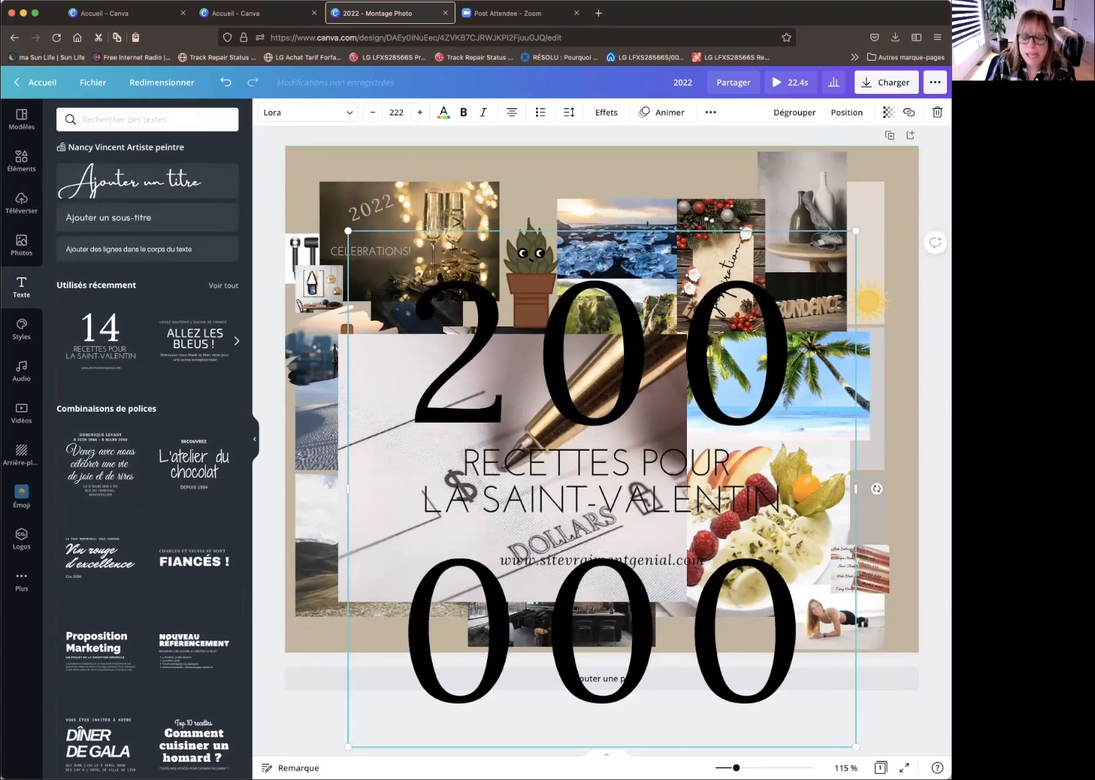
pyautogui.write('.00$')
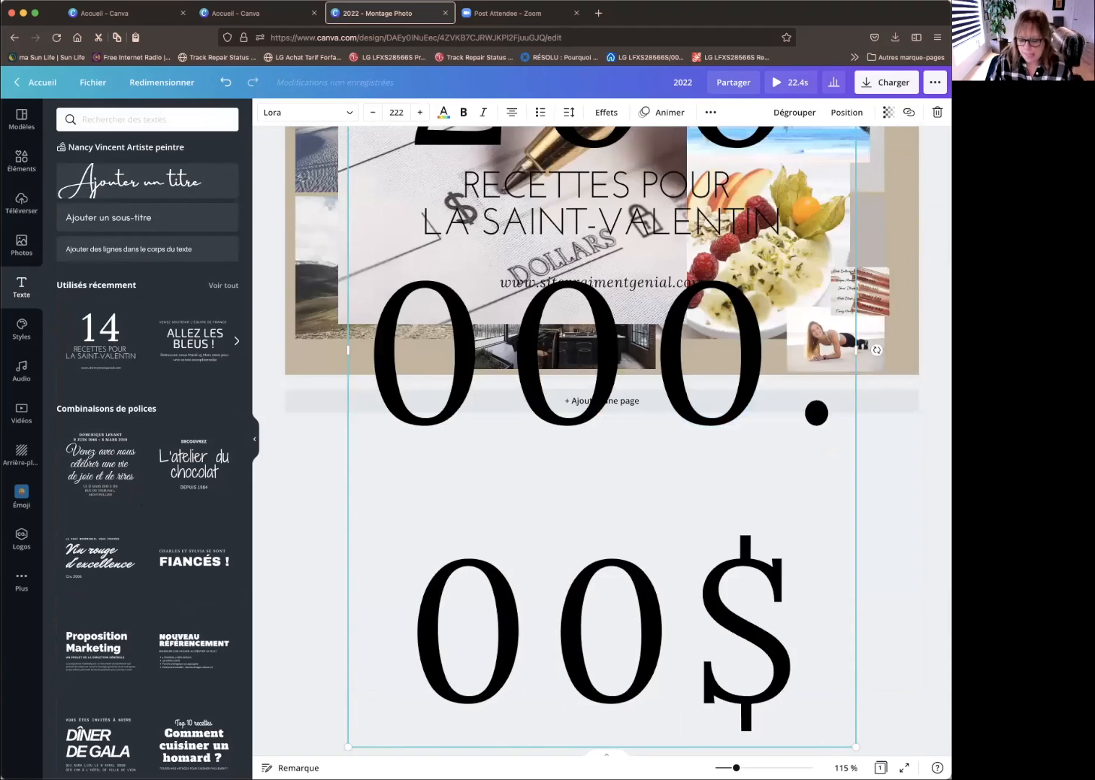
pyautogui.click(397, 112)
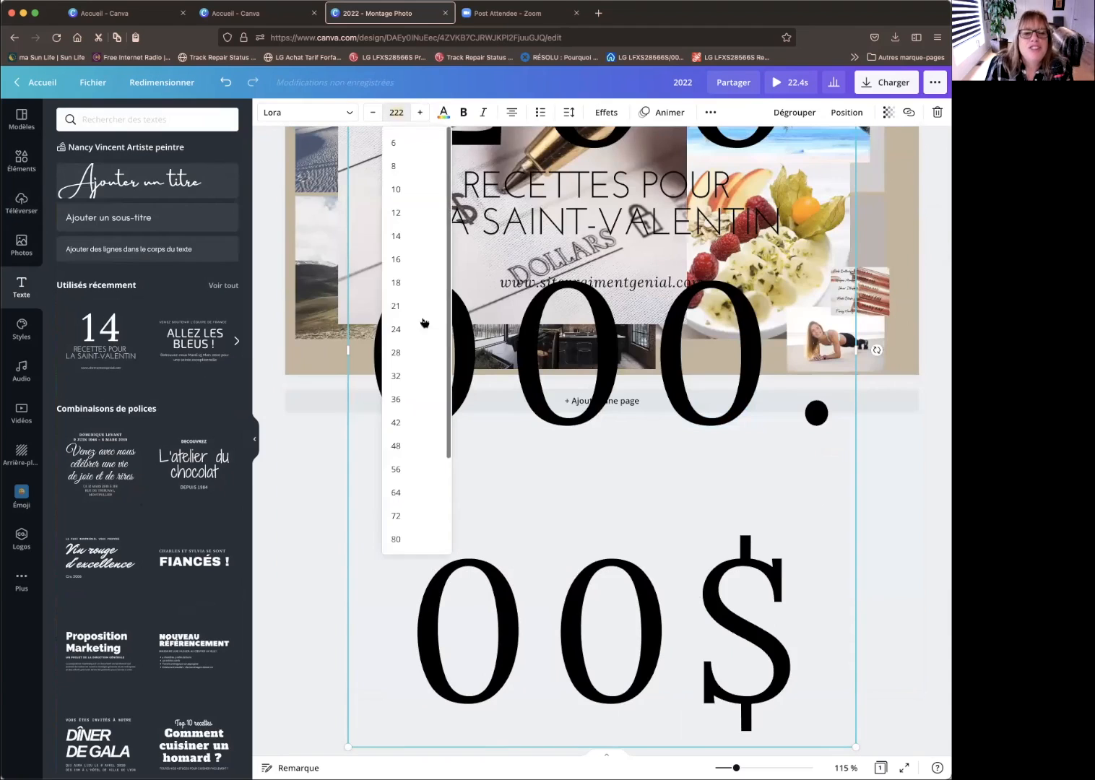
pyautogui.click(397, 329)
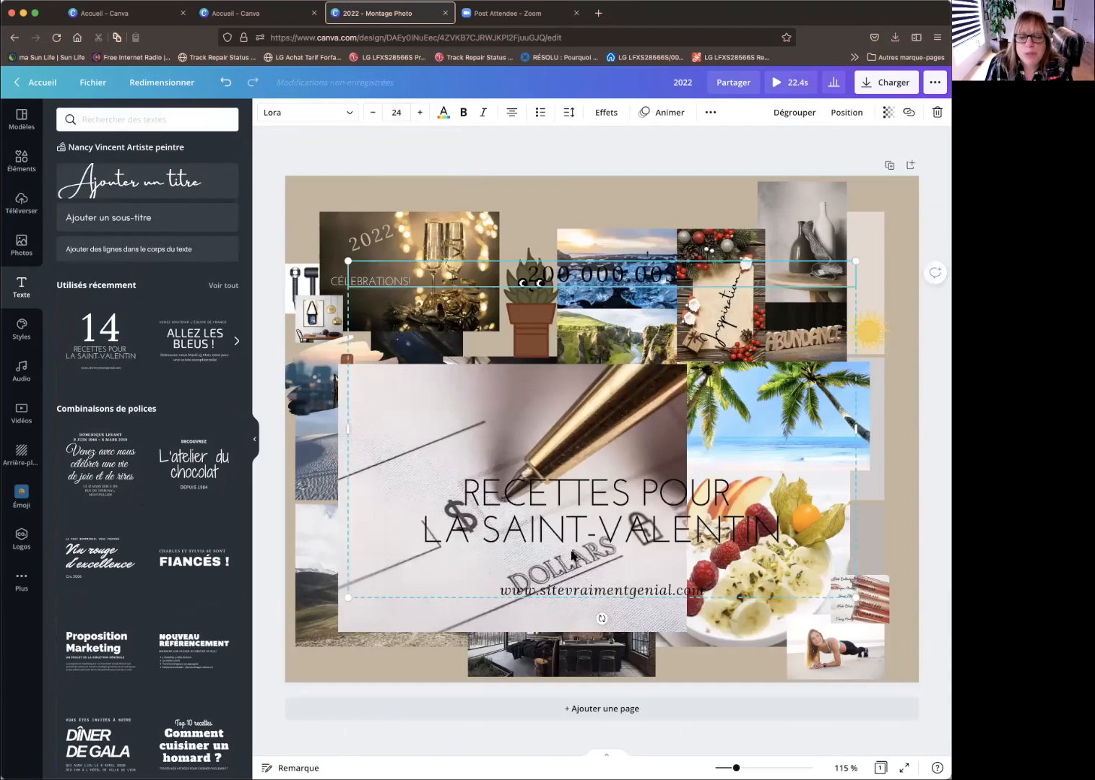
# - Ungroup the text design and delete its "Recettes pour la Saint-Valentin" and website address lines
pyautogui.moveTo(592, 497); pyautogui.dragTo(587, 442)
pyautogui.click(801, 112)
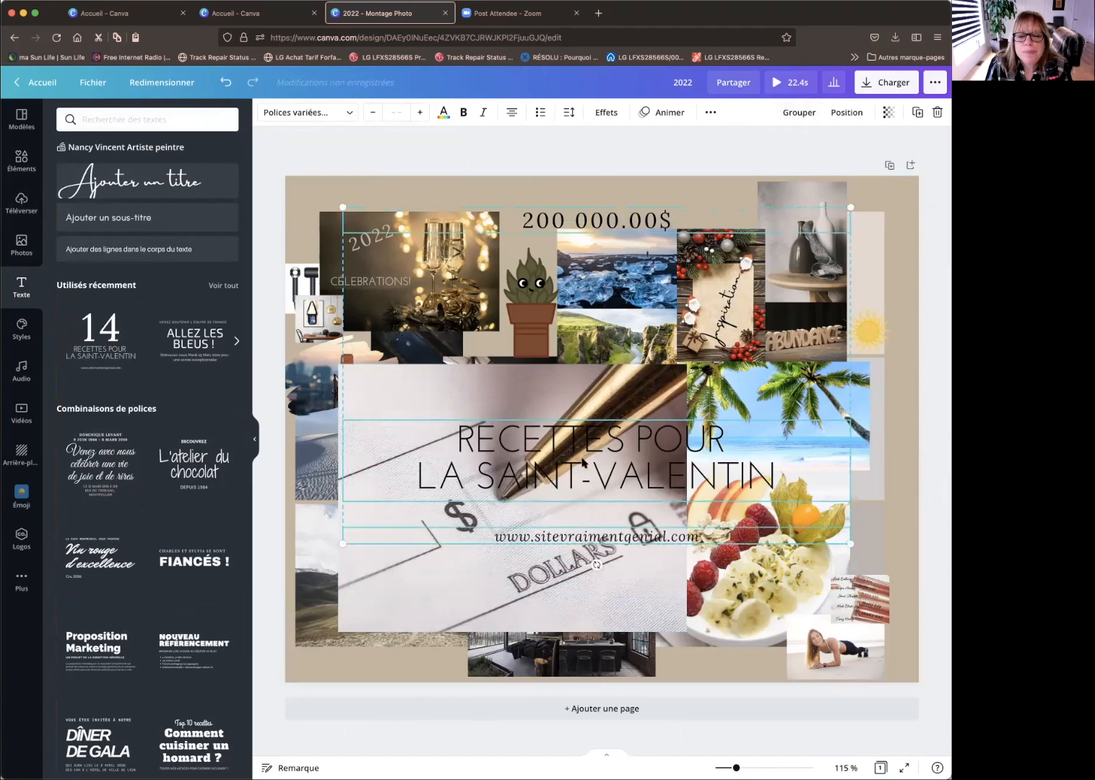
pyautogui.click(906, 423)
pyautogui.click(596, 460)
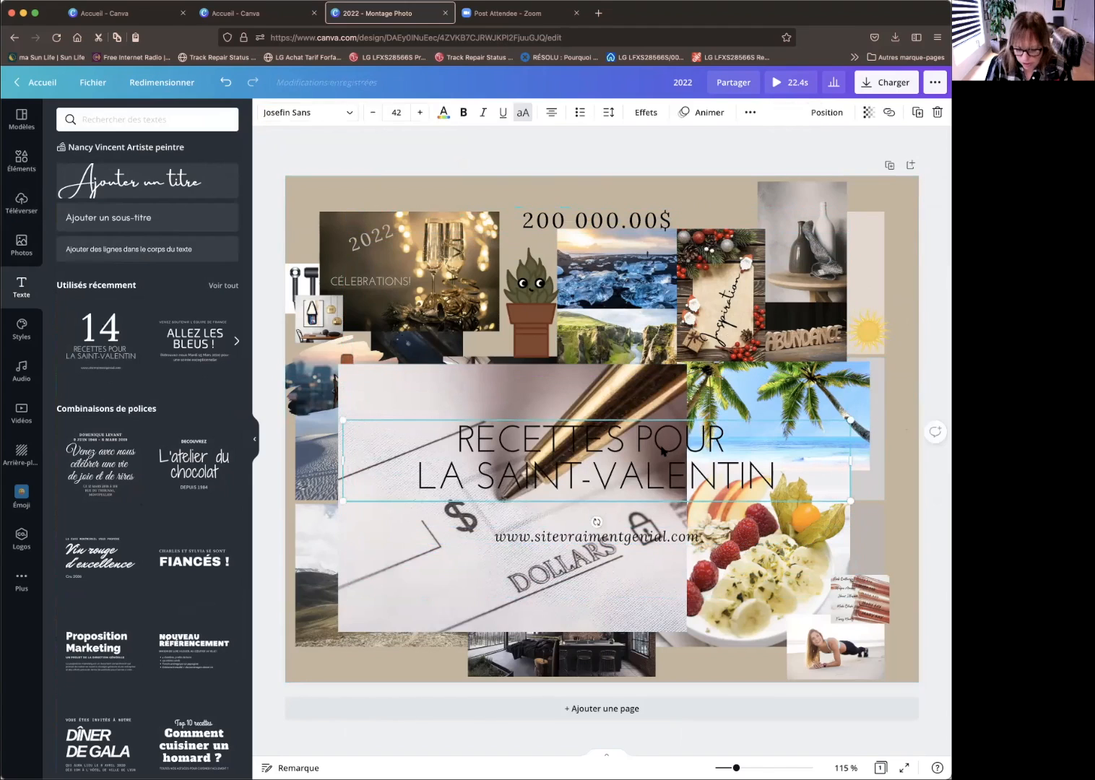
pyautogui.press('Delete')
pyautogui.click(614, 535)
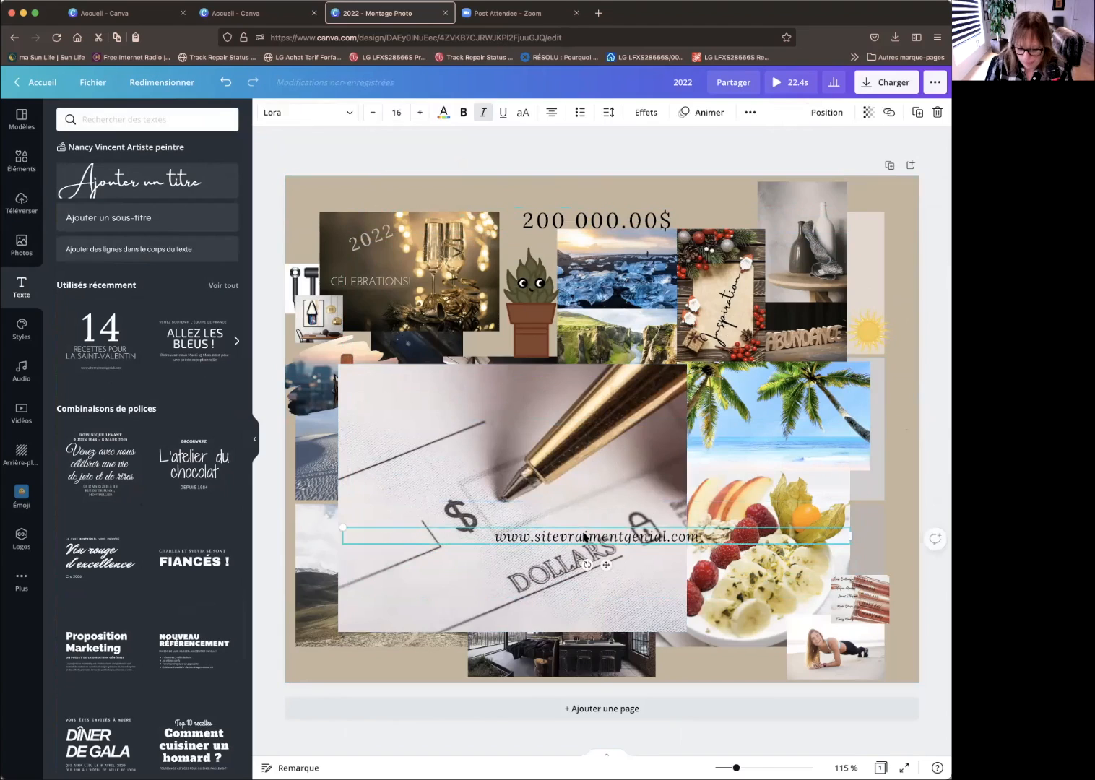
pyautogui.press('Delete')
# - Move the 200 000.00$ text onto the cheque photo, reduce it to size 20,7 and tilt it parallel to the Dollars line
pyautogui.click(636, 220)
pyautogui.moveTo(636, 221); pyautogui.dragTo(529, 557)
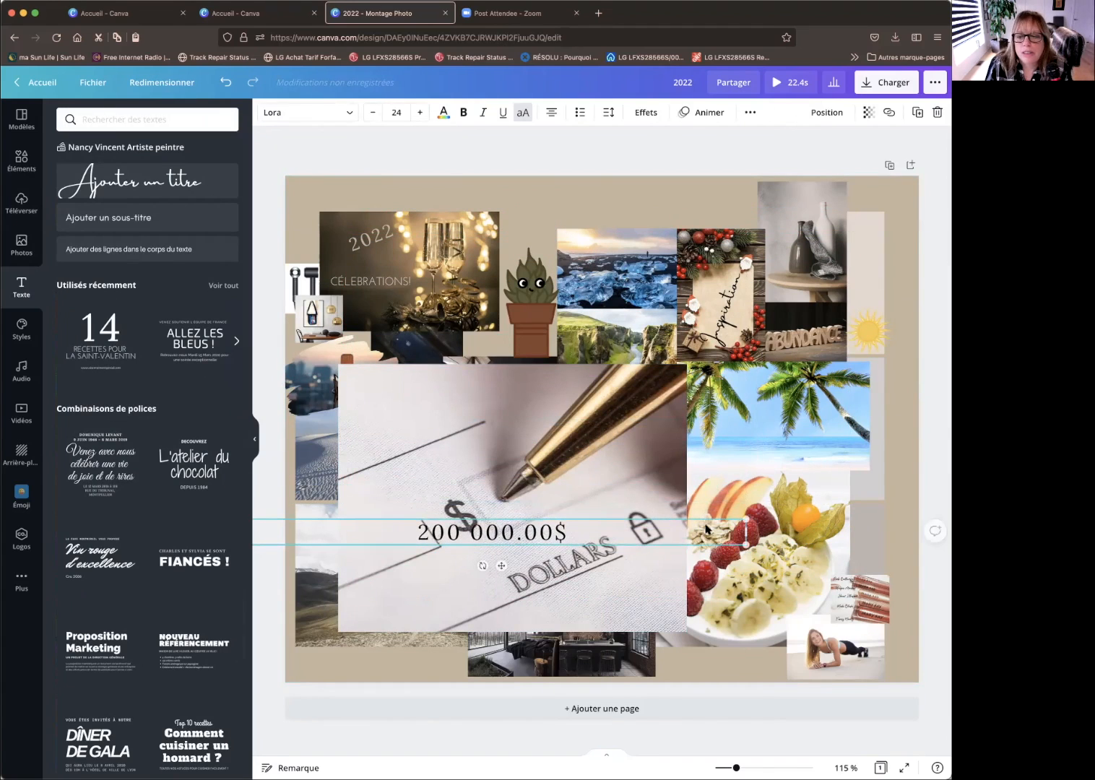
pyautogui.moveTo(679, 544)
pyautogui.mouseDown()
pyautogui.moveTo(660, 561)
pyautogui.moveTo(680, 542)
pyautogui.mouseUp()
pyautogui.moveTo(563, 539); pyautogui.dragTo(593, 511)
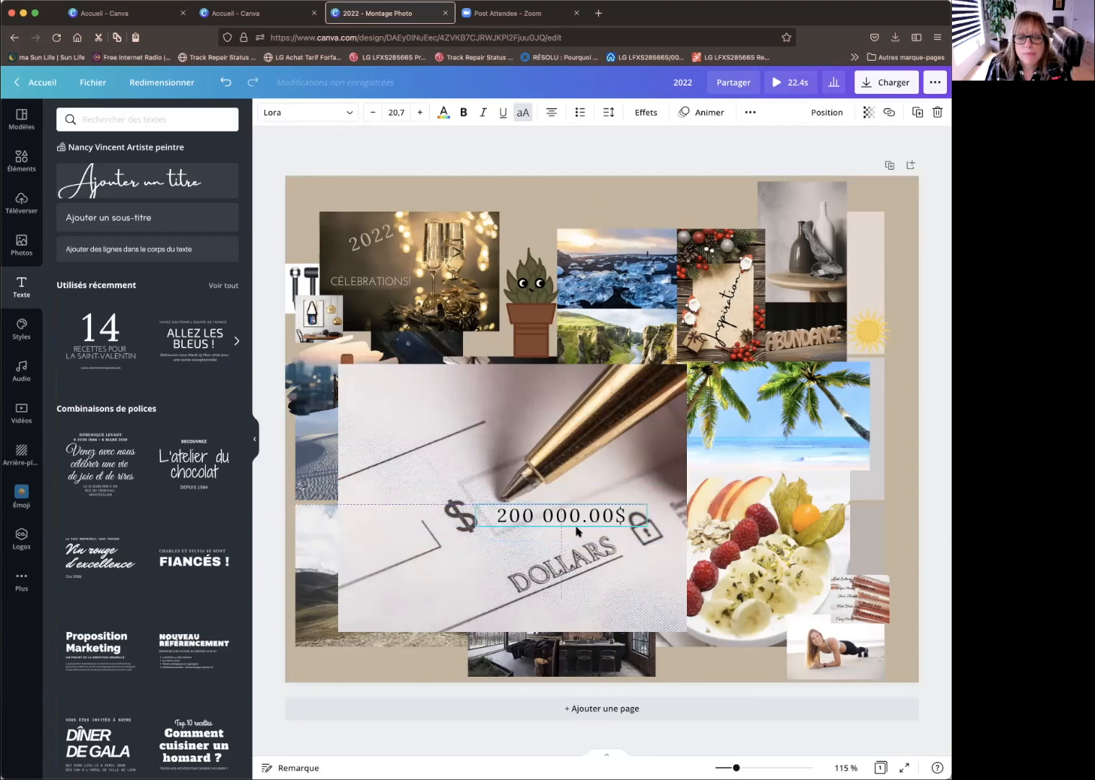
pyautogui.moveTo(559, 552); pyautogui.dragTo(592, 484)
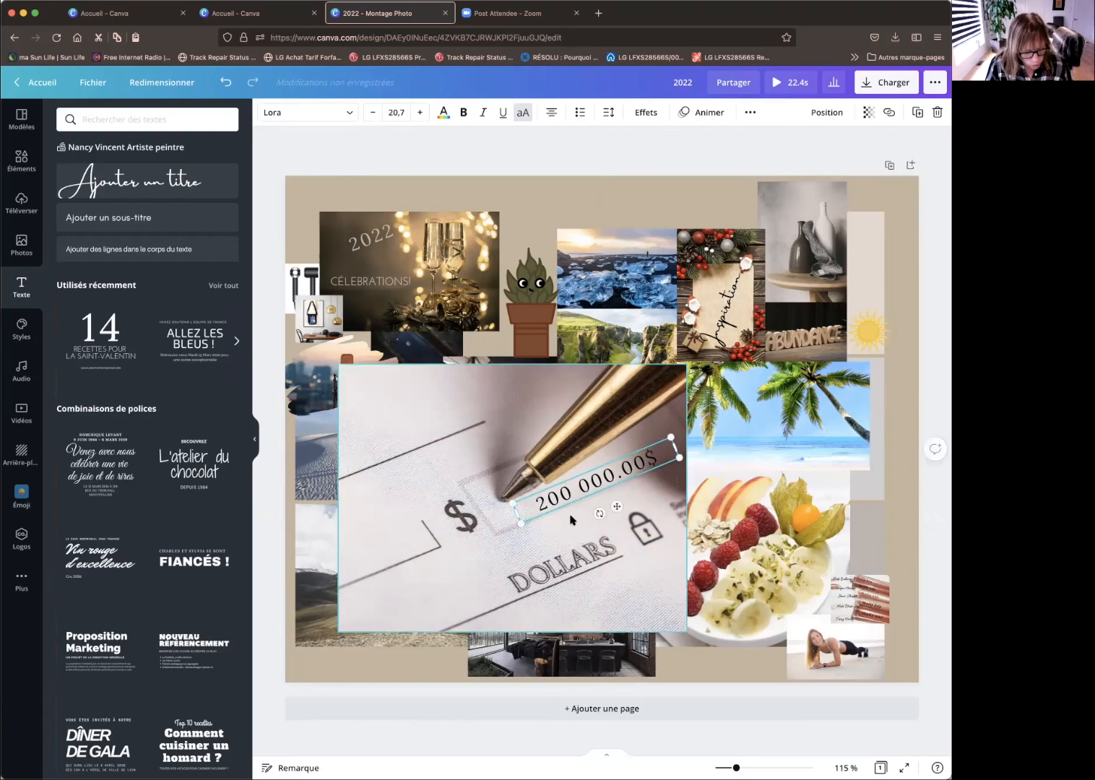
# - Group the amount with the cheque photo, shrink the group and place it at the lower-left corner of the collage
pyautogui.keyDown('shift'); pyautogui.click(556, 529); pyautogui.keyUp('shift')
pyautogui.click(797, 113)
pyautogui.moveTo(688, 365); pyautogui.dragTo(438, 521)
pyautogui.moveTo(402, 571); pyautogui.dragTo(363, 625)
pyautogui.click(845, 113)
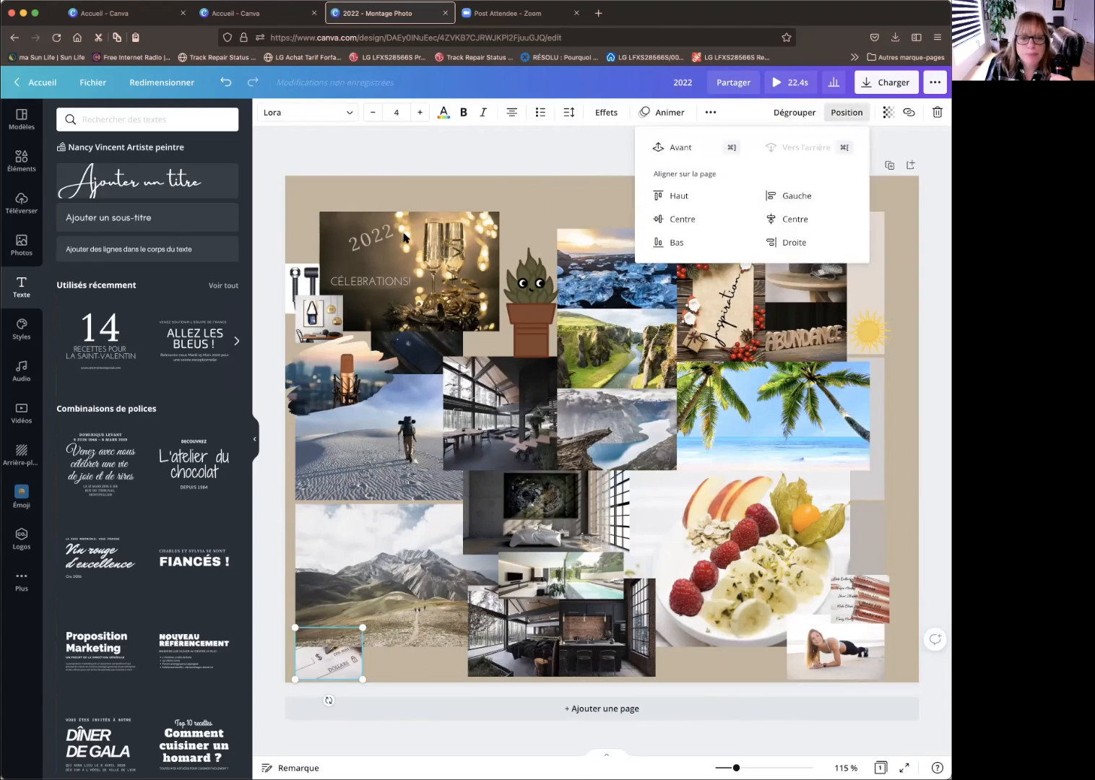
pyautogui.click(326, 663)
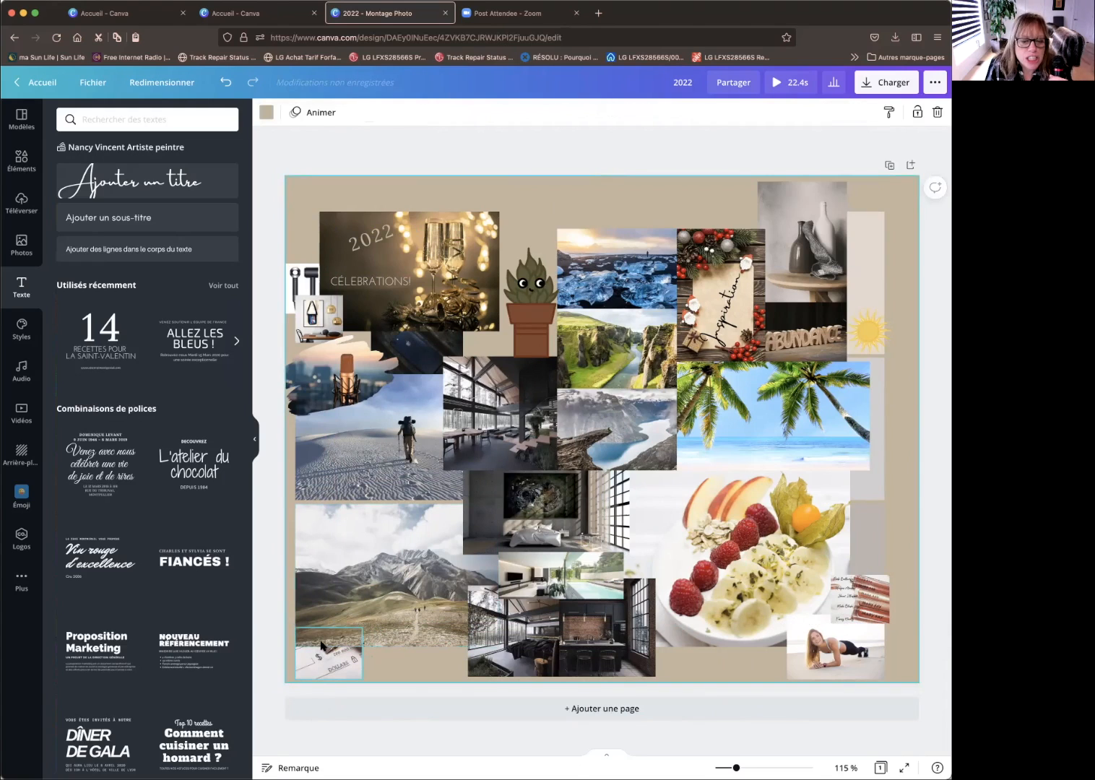
# - Crop the lower edge of the grassy mountain photo up to just above the cheque
pyautogui.click(309, 633)
pyautogui.moveTo(400, 640); pyautogui.dragTo(406, 643)
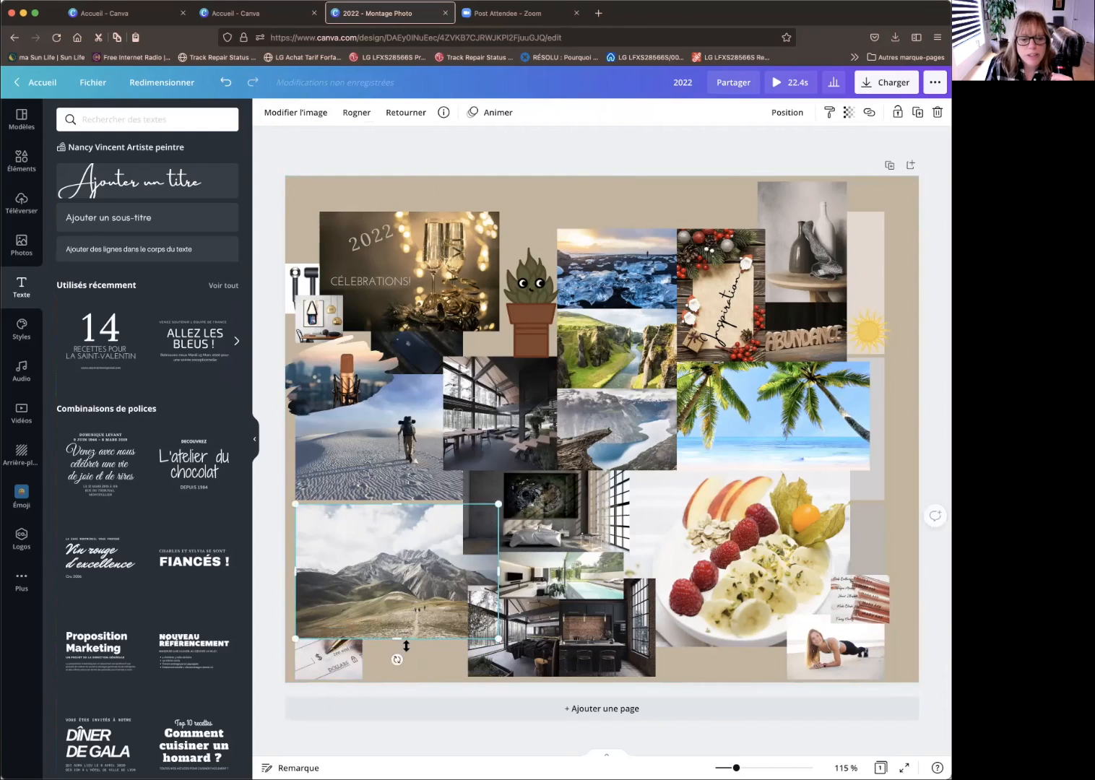
pyautogui.click(422, 653)
# - Search the text designs for "formations"
pyautogui.click(98, 116)
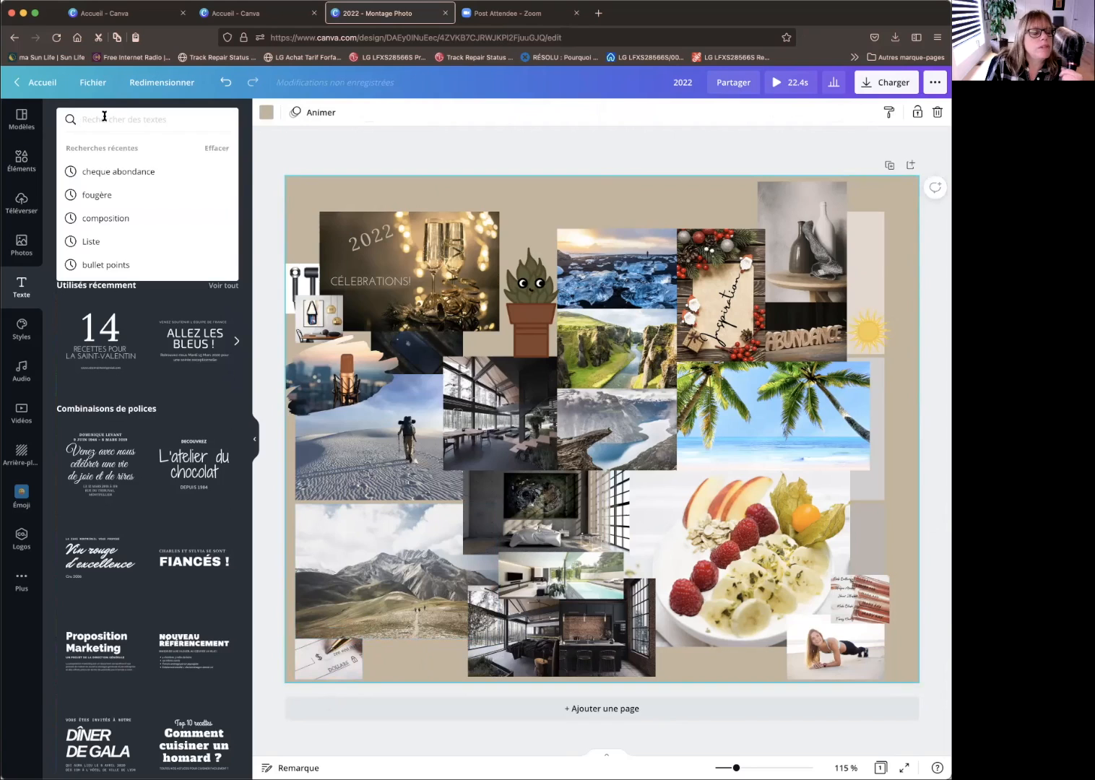
pyautogui.click(103, 119)
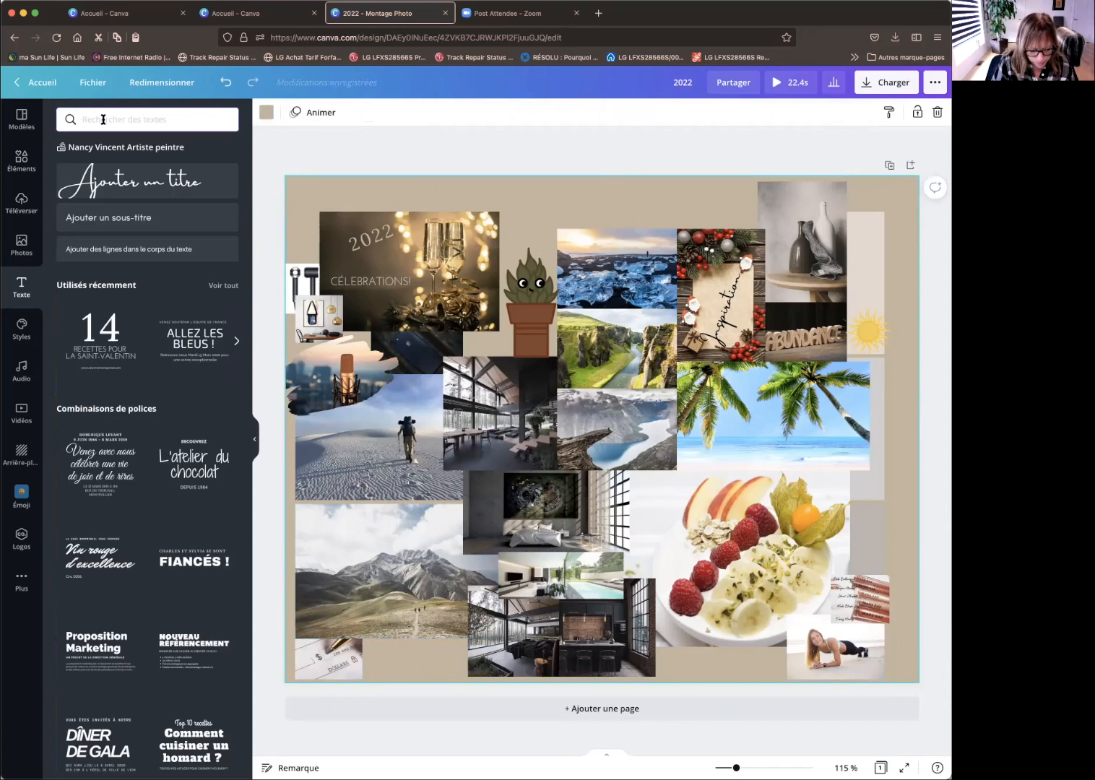
pyautogui.write('formations')
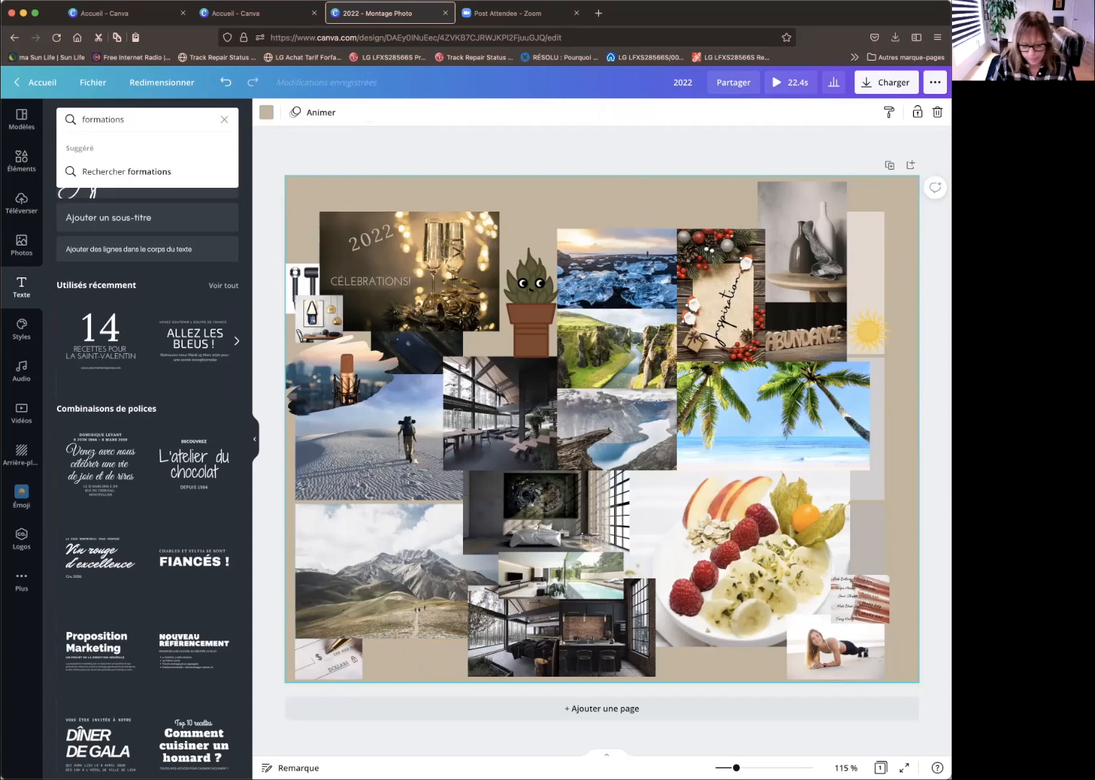
pyautogui.press('Return')
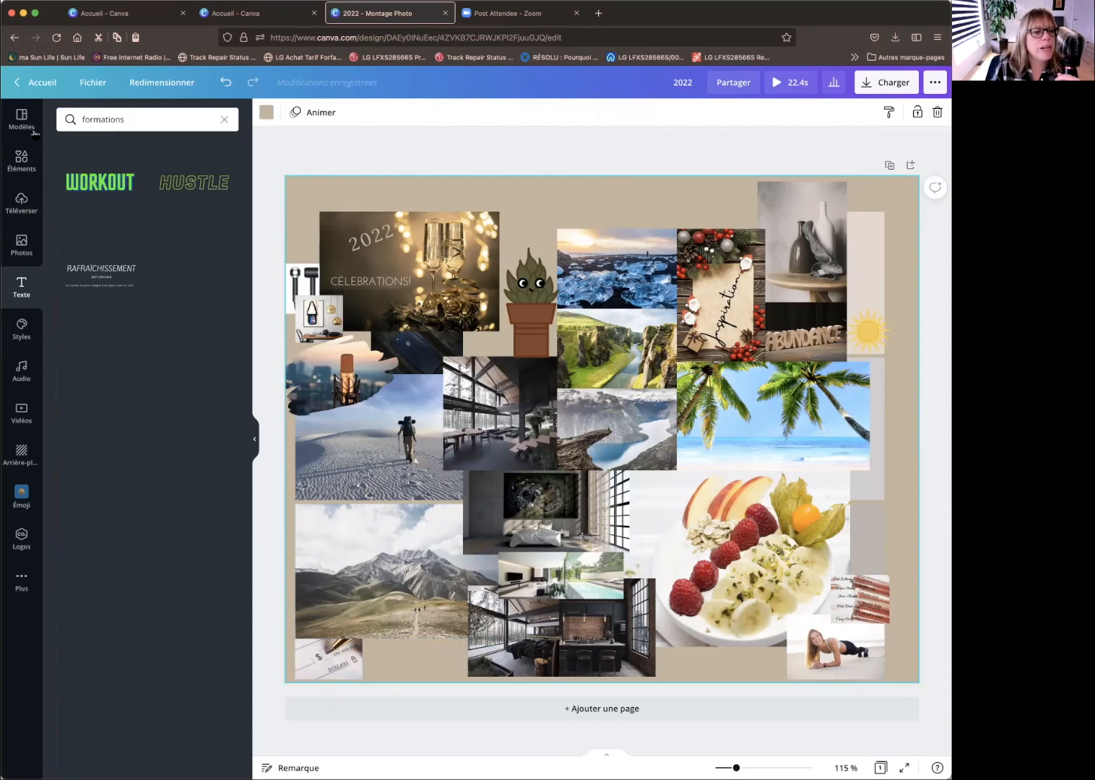
# - Clear the earlier "exercices" photo search and search the photos for "formations"
pyautogui.click(26, 246)
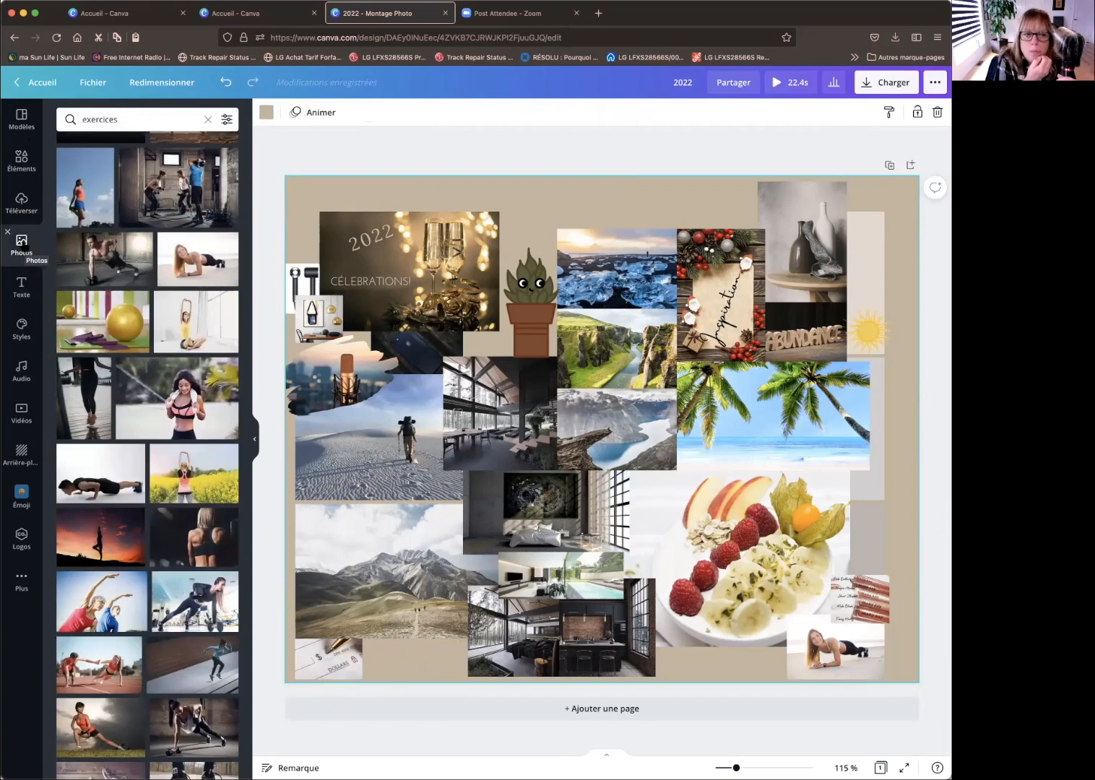
pyautogui.click(22, 246)
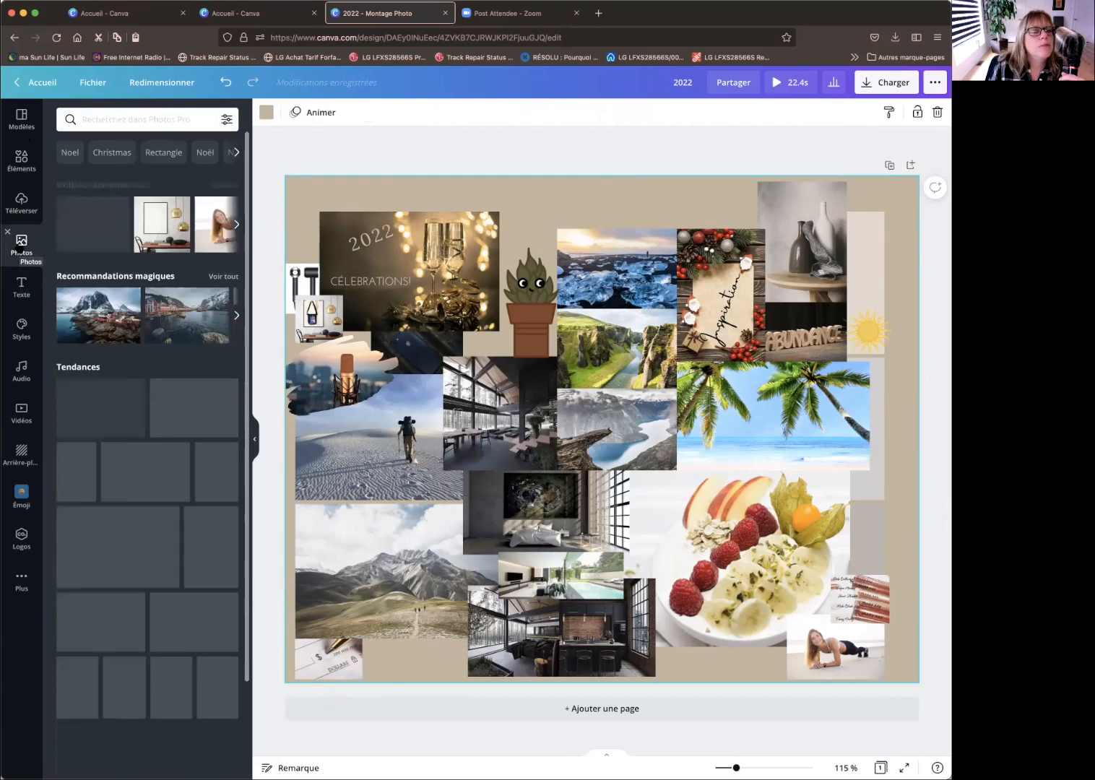
pyautogui.click(161, 120)
pyautogui.write('forma')
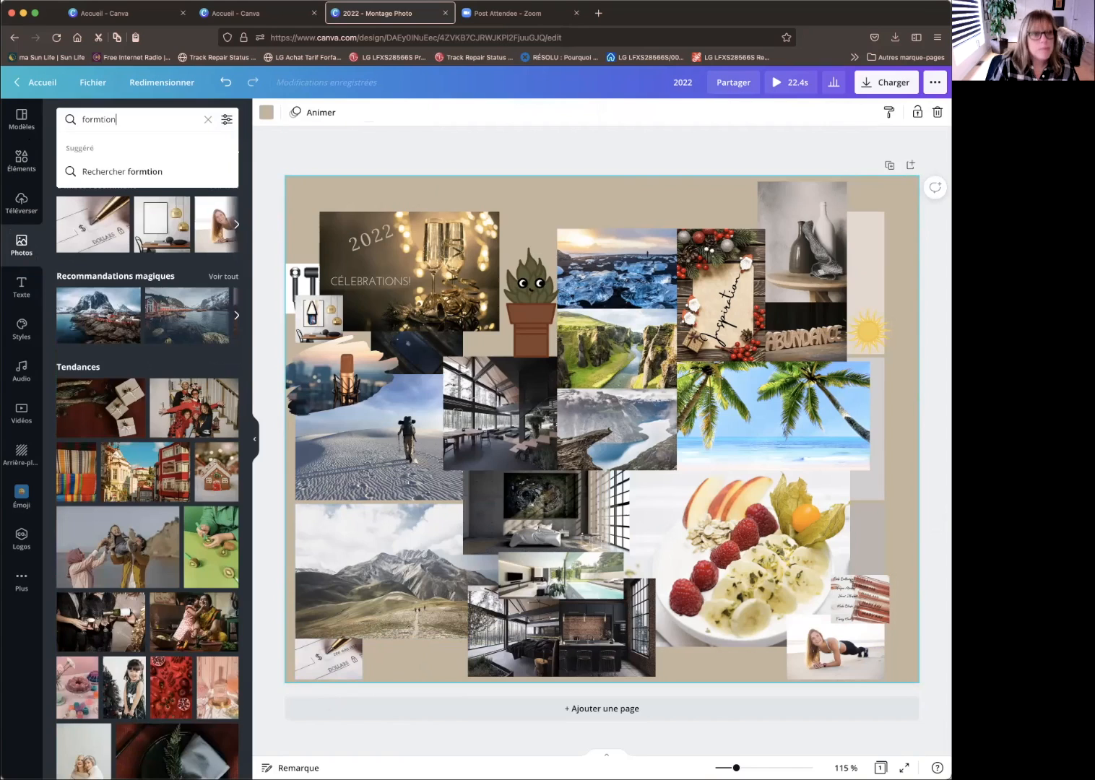
pyautogui.write('tions')
pyautogui.click(100, 120)
pyautogui.write('a')
pyautogui.press('Return')
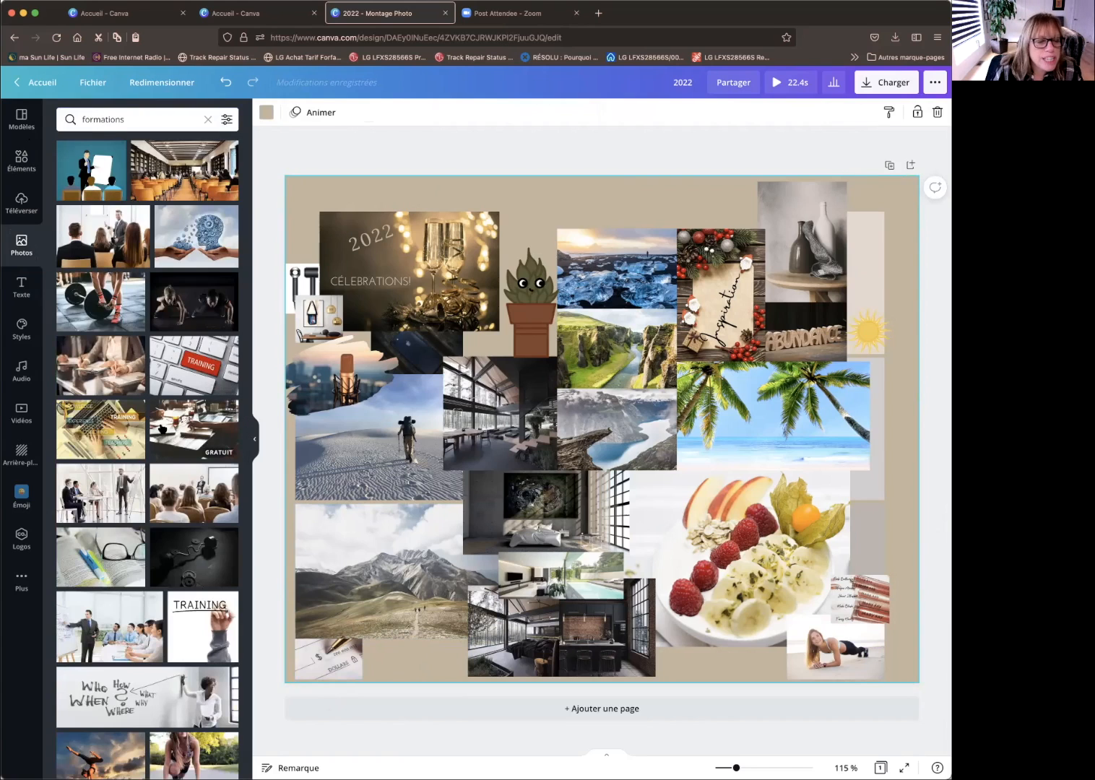
# - Add the blue Training word-cloud photo, shrink it into the gap beside the cheque and crop its height to fit under the mountain photo
pyautogui.scroll(-5, 193, 430)
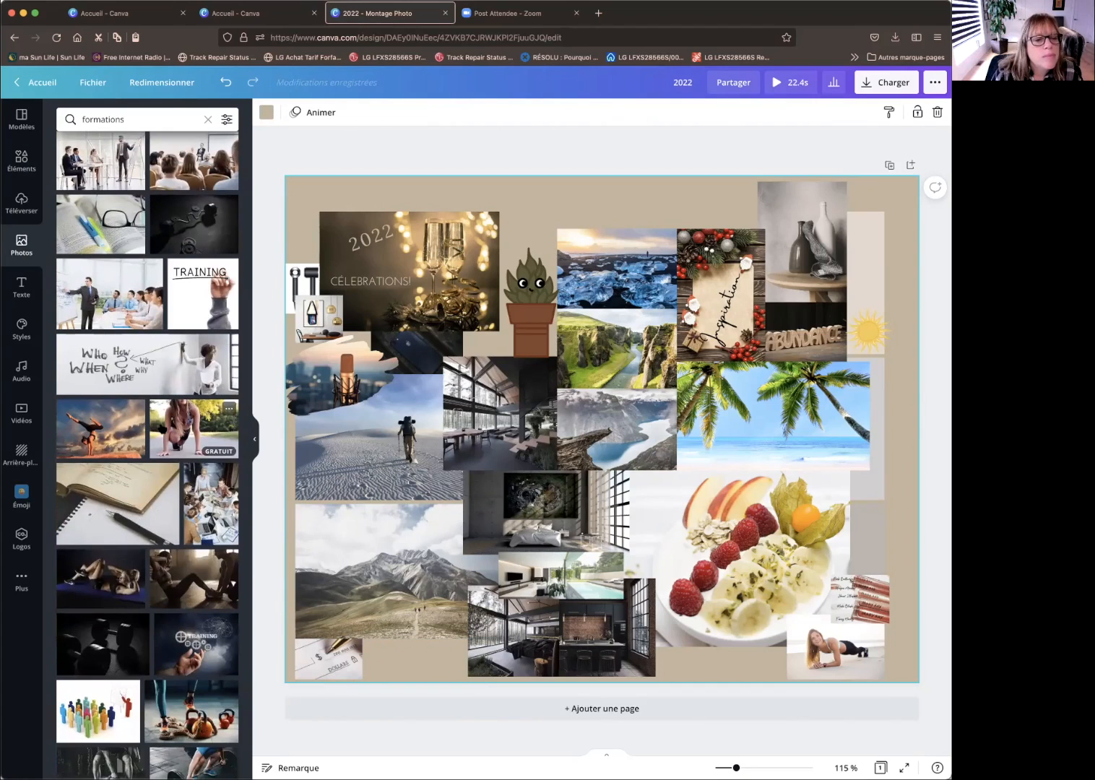
pyautogui.scroll(-5, 160, 426)
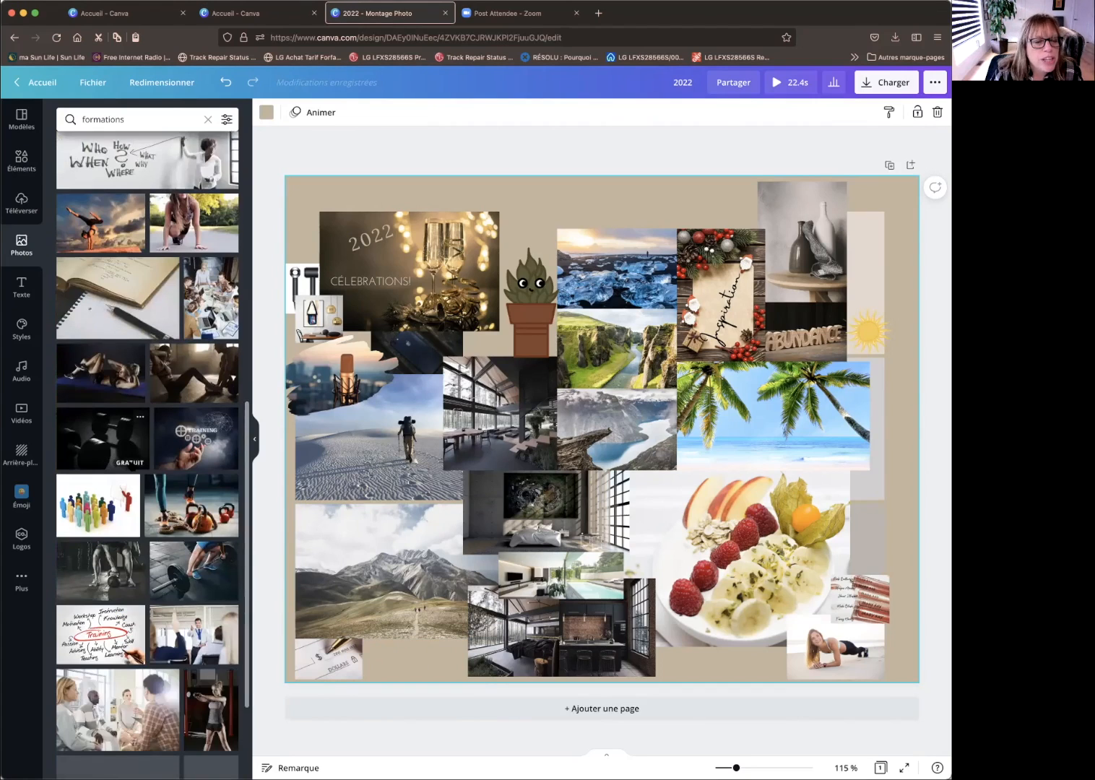
pyautogui.scroll(-2, 132, 467)
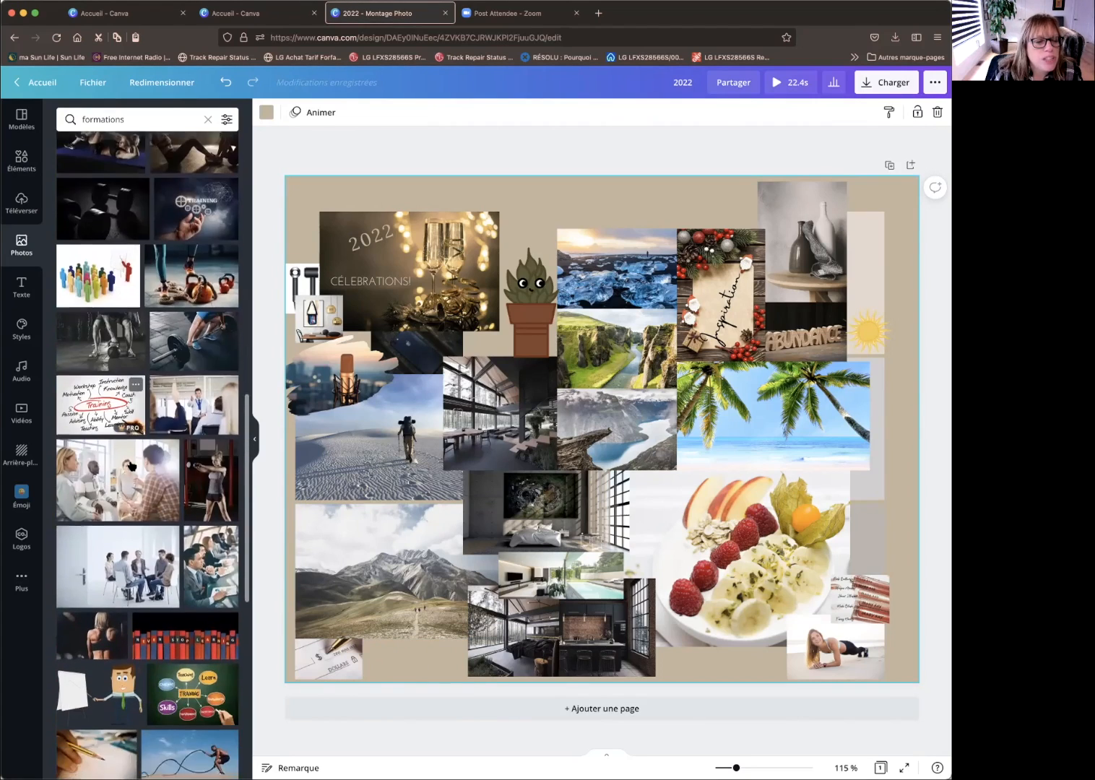
pyautogui.scroll(-3, 131, 467)
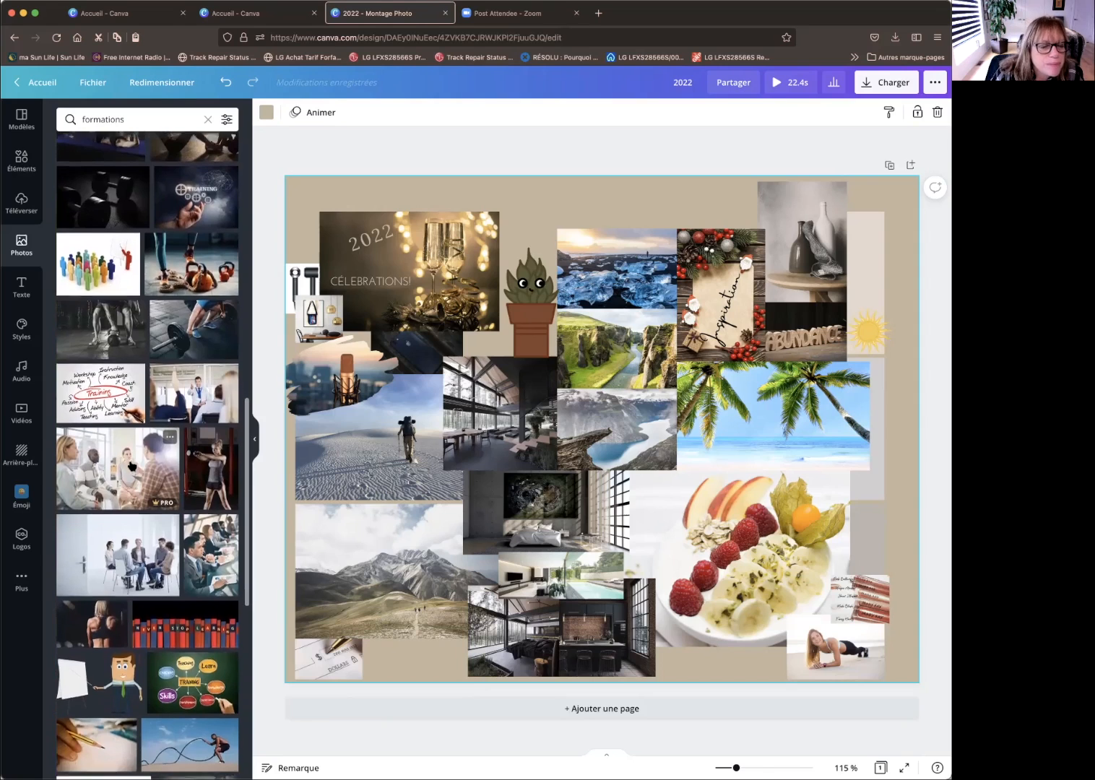
pyautogui.scroll(-5, 130, 466)
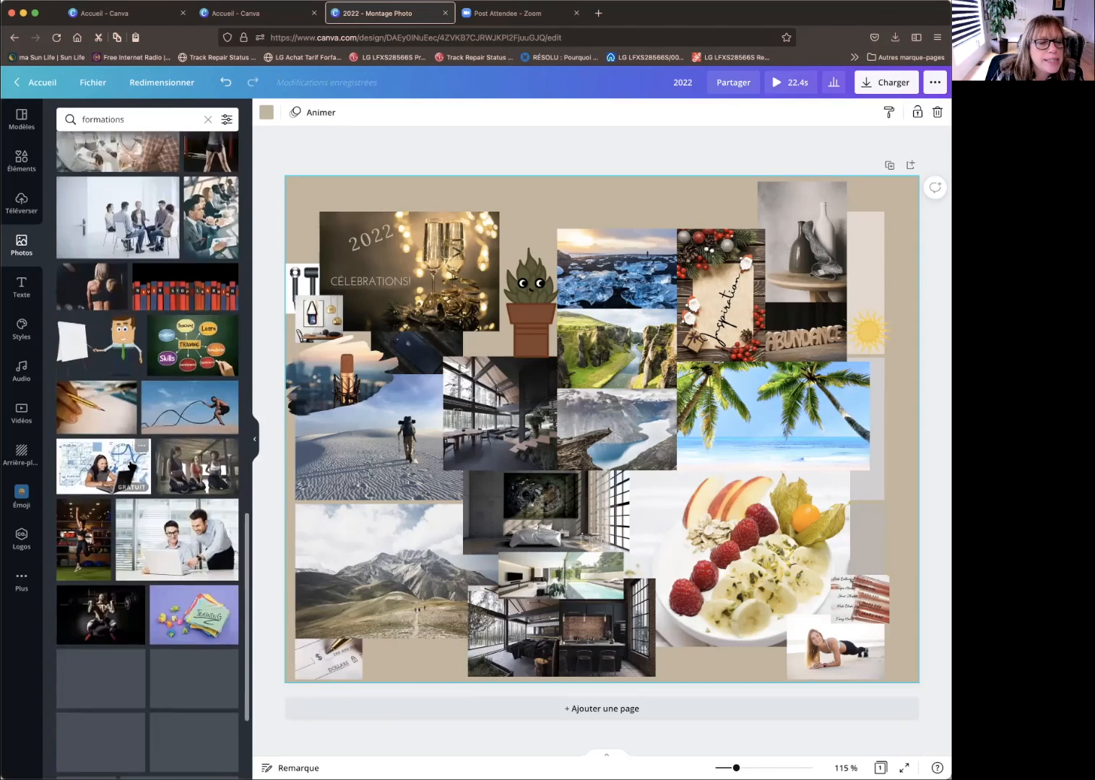
pyautogui.scroll(-2, 131, 466)
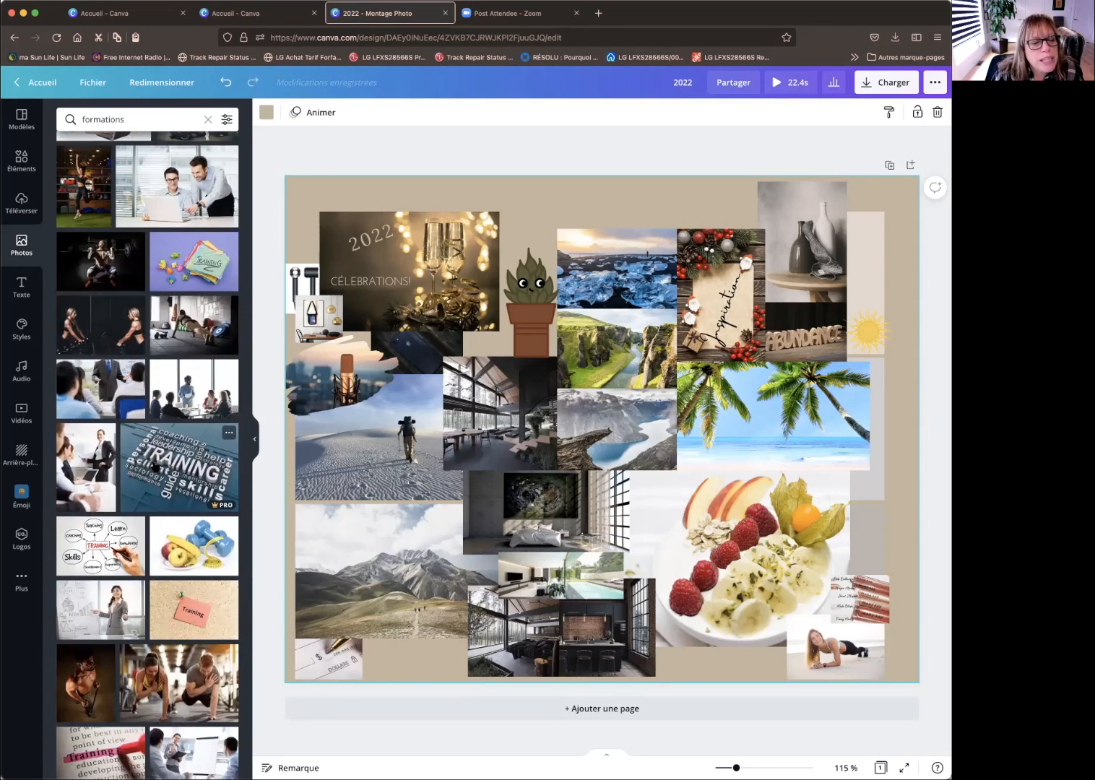
pyautogui.click(182, 466)
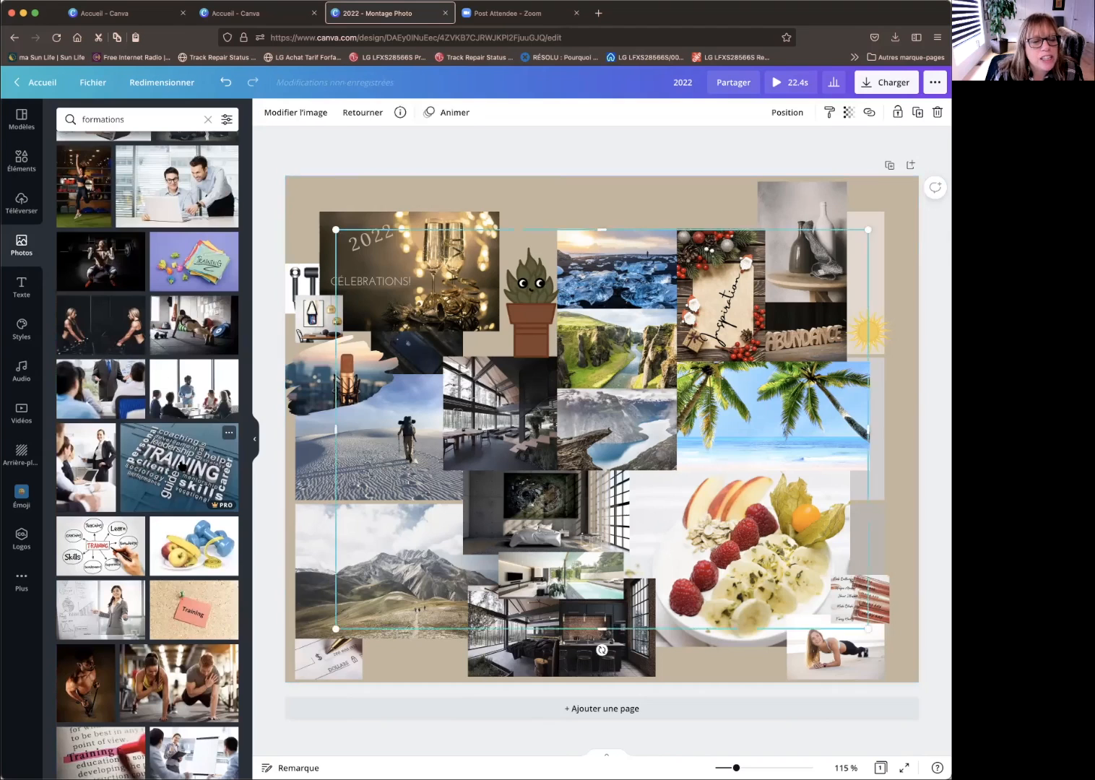
pyautogui.moveTo(850, 243); pyautogui.dragTo(434, 608)
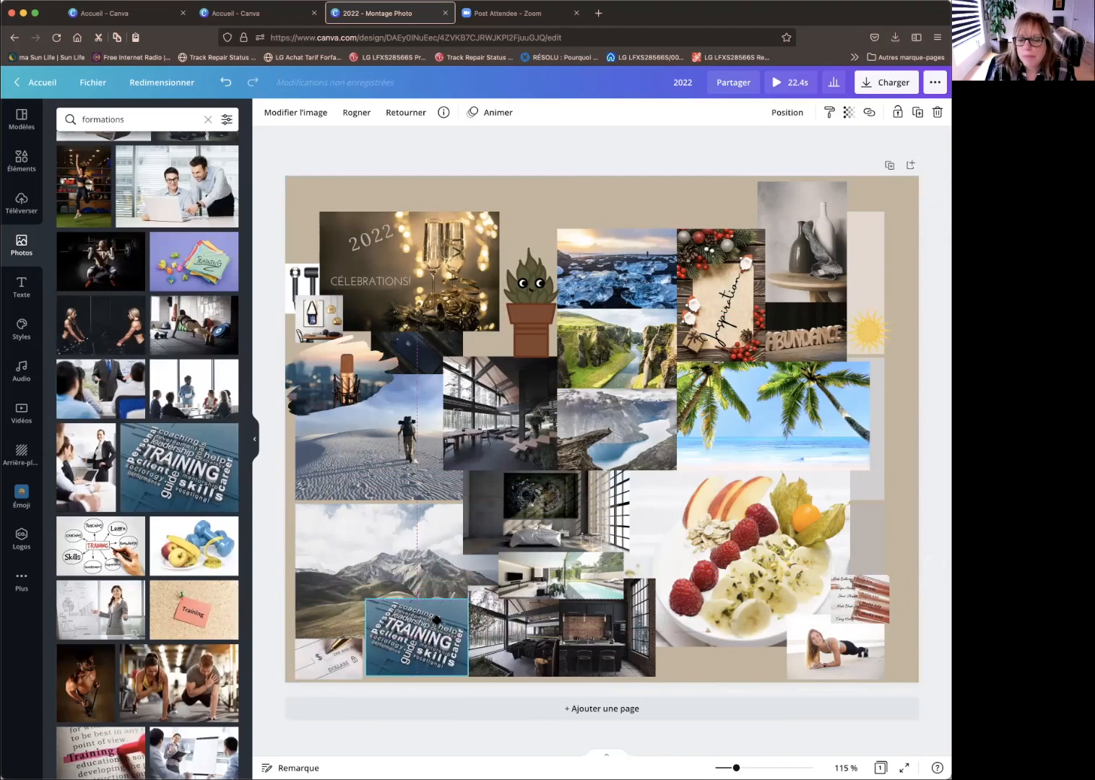
pyautogui.click(435, 620)
pyautogui.moveTo(468, 599); pyautogui.dragTo(473, 654)
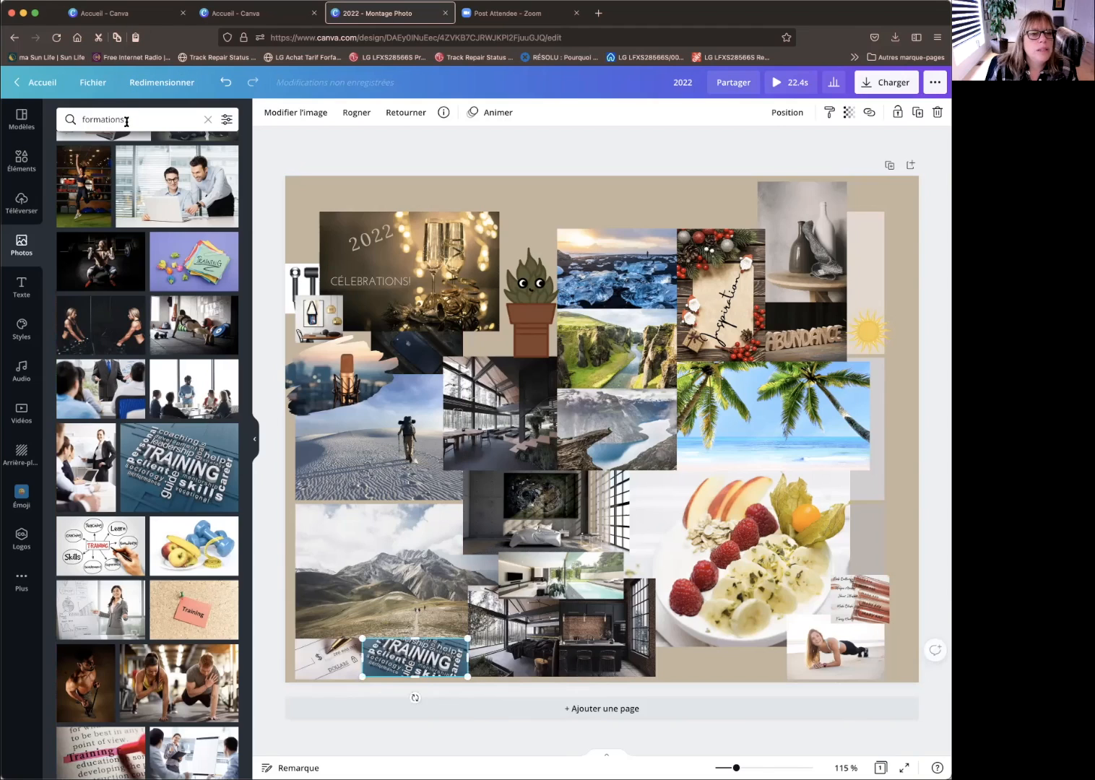
# - Clear the "formations" photo search and search the photos for "art"
pyautogui.click(207, 119)
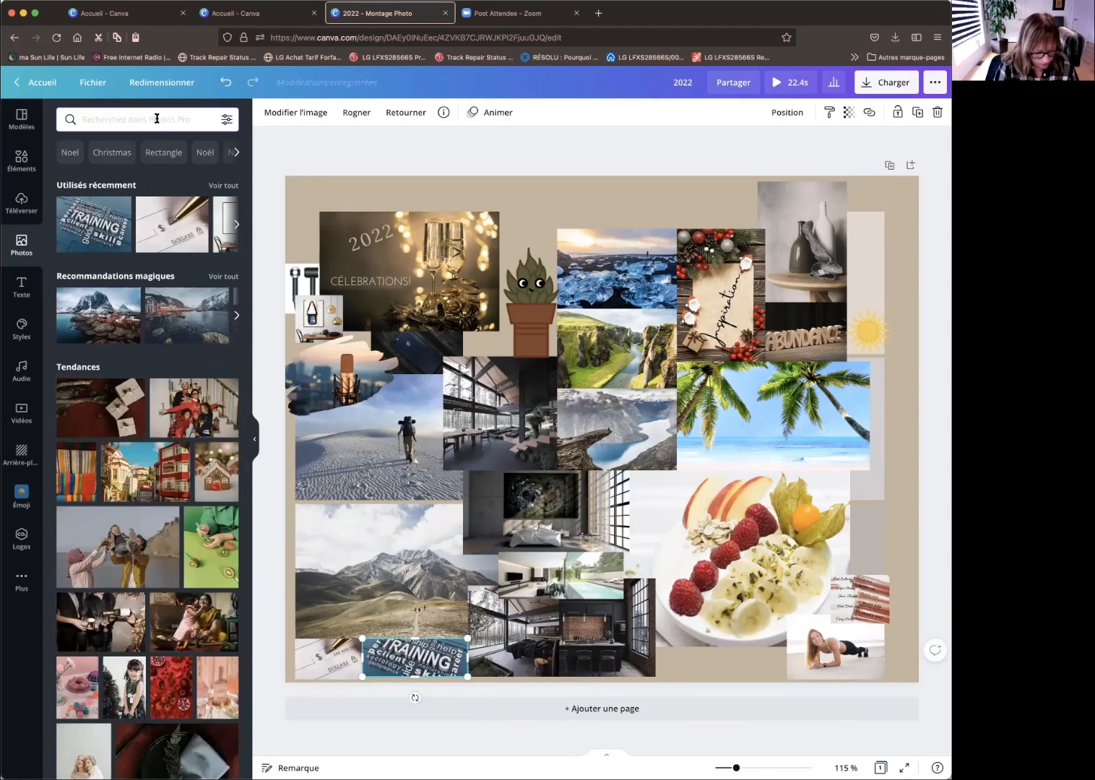
pyautogui.write('art')
pyautogui.press('Return')
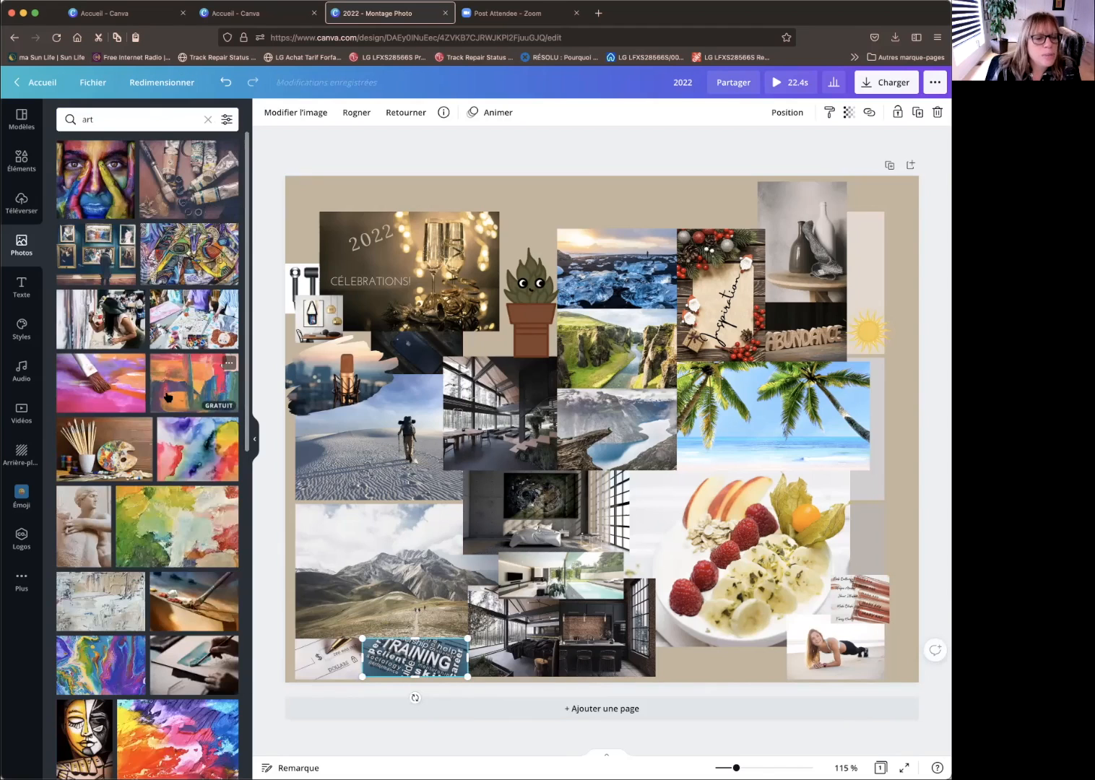
# - Add the photo of a hand drawing at a work table, shrink it and place it above the potted cactus beside the 2022 celebration photo
pyautogui.scroll(-10, 170, 415)
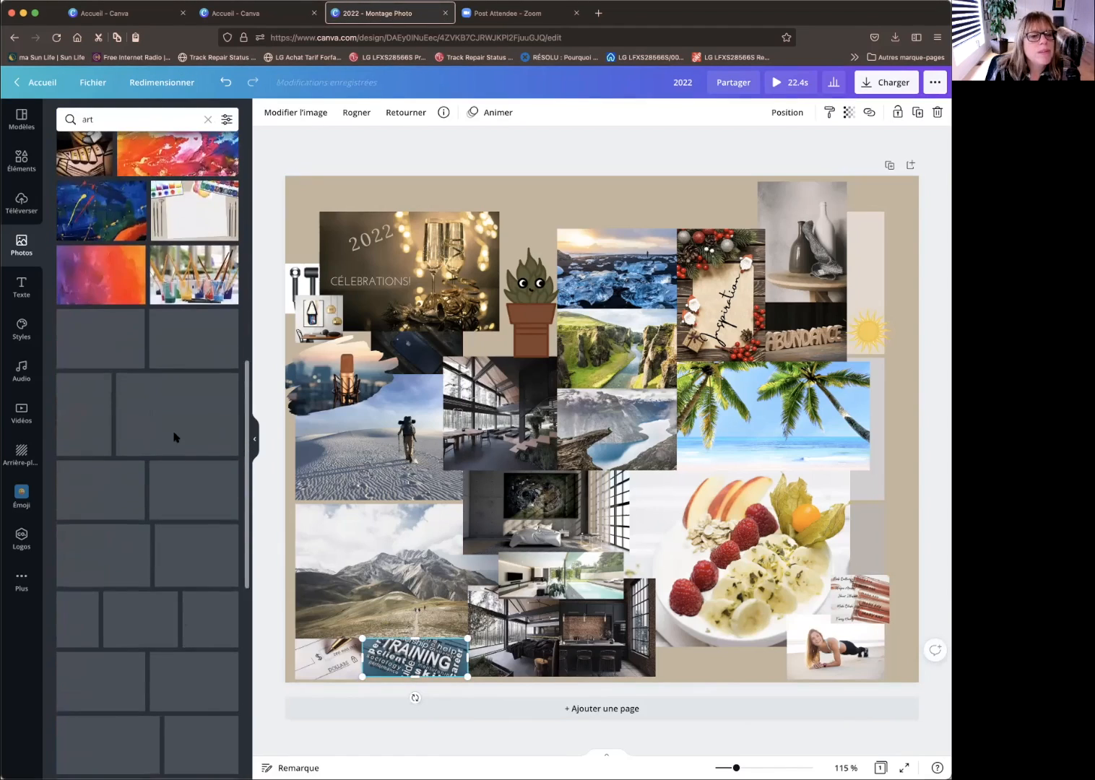
pyautogui.scroll(-6, 174, 437)
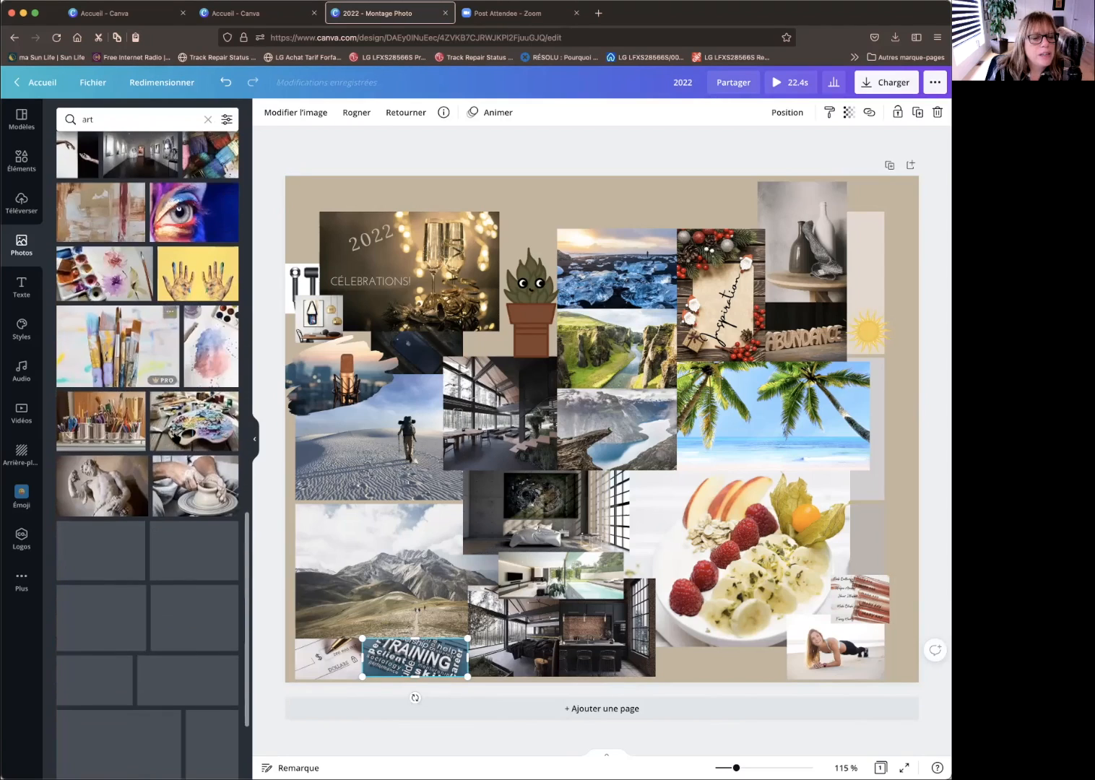
pyautogui.scroll(-4, 176, 438)
pyautogui.scroll(-5, 176, 437)
pyautogui.scroll(-2, 176, 436)
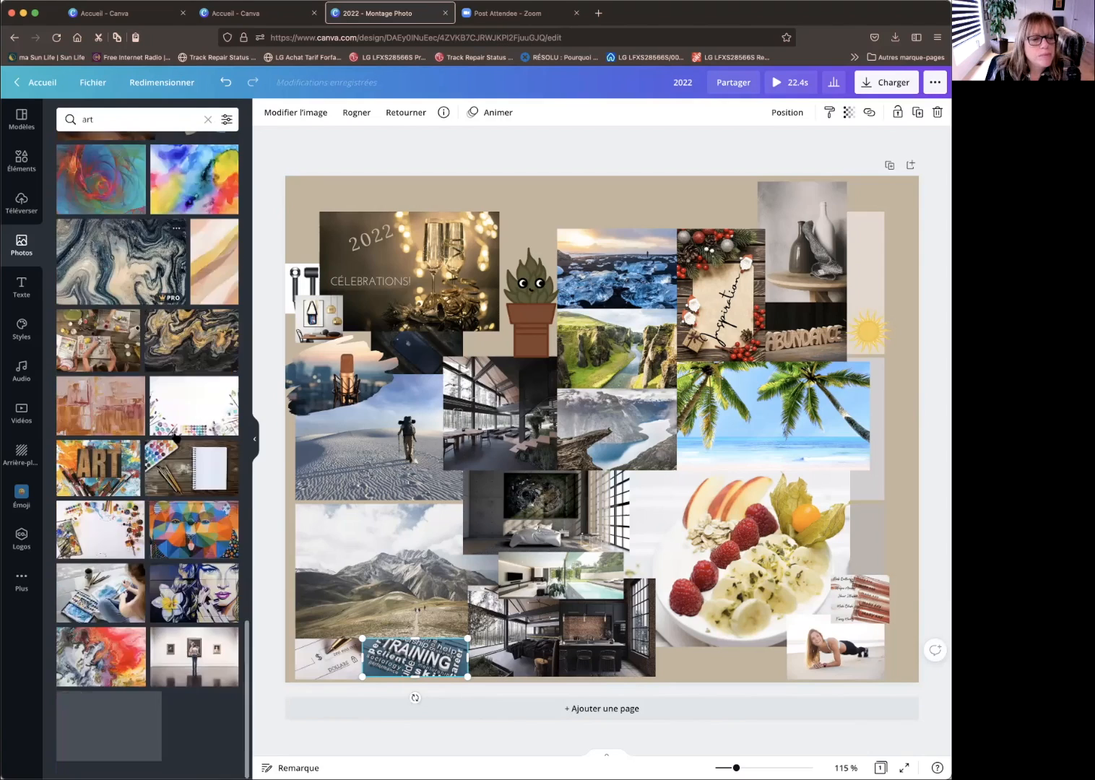
pyautogui.scroll(-5, 176, 438)
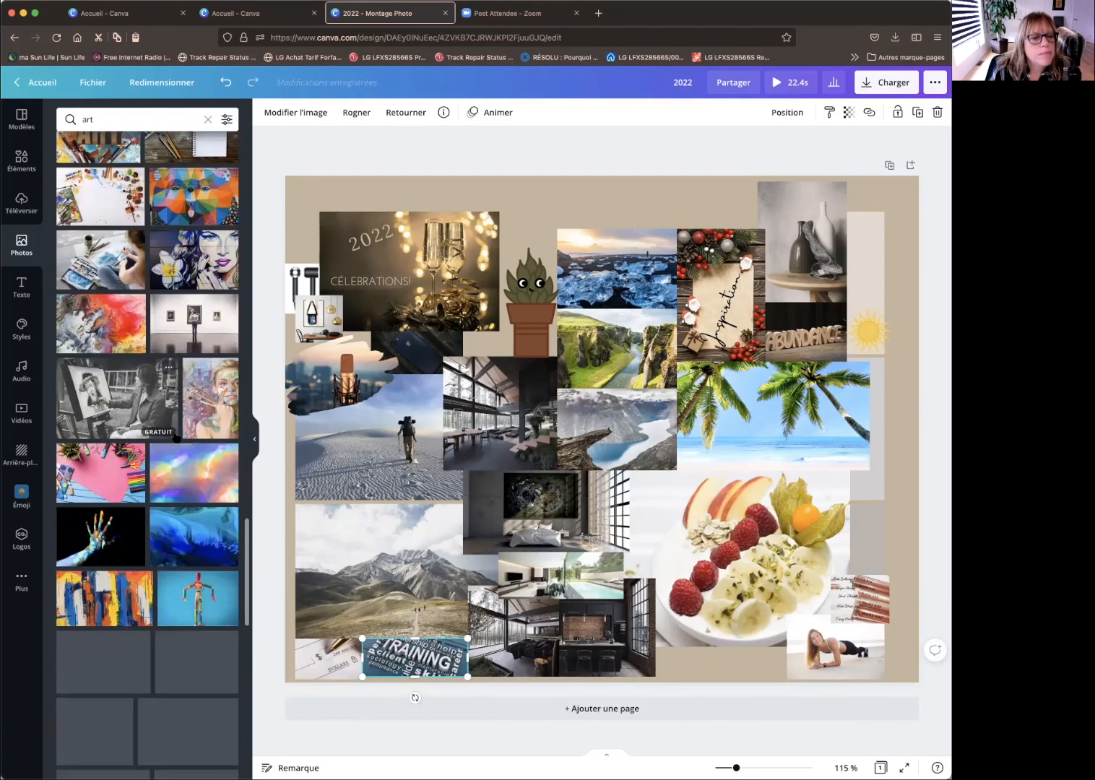
pyautogui.scroll(-10, 176, 437)
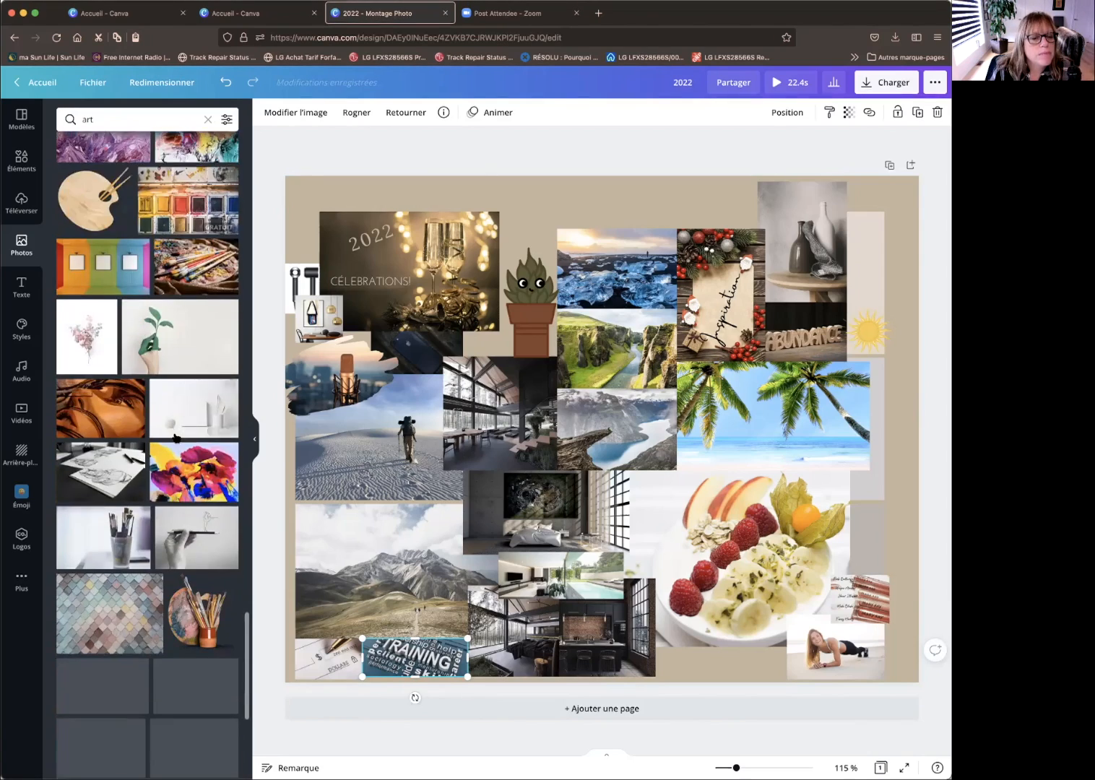
pyautogui.scroll(-5, 176, 437)
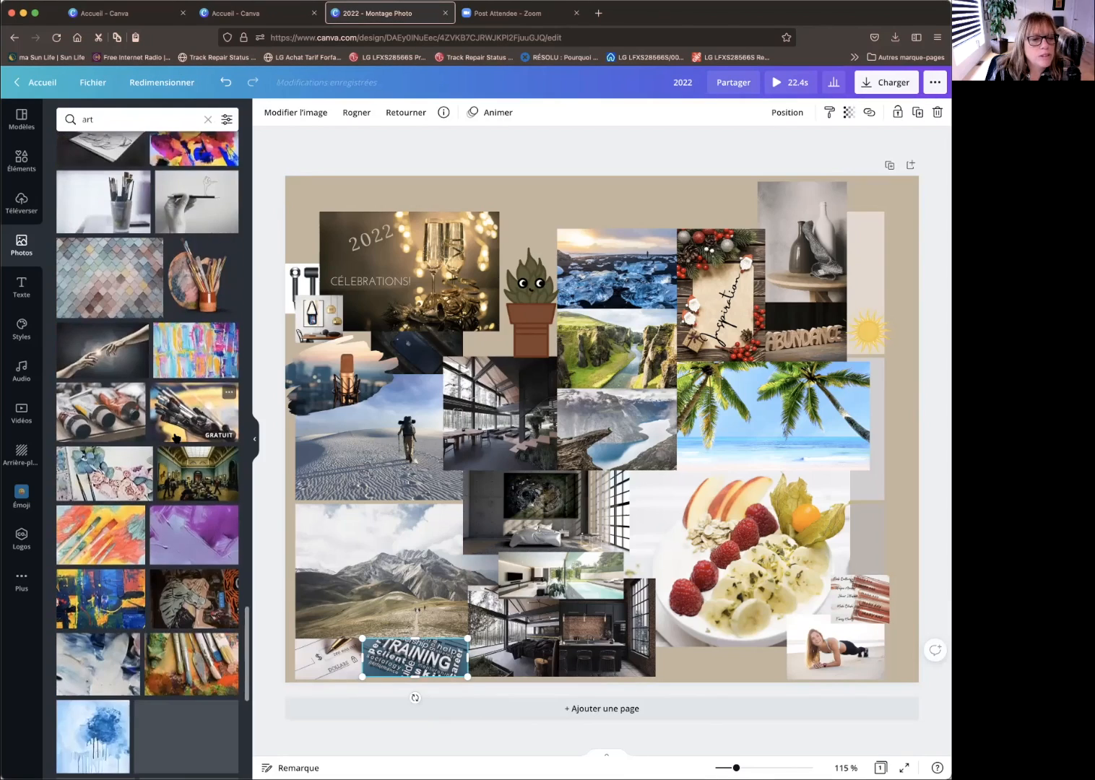
pyautogui.scroll(-10, 175, 437)
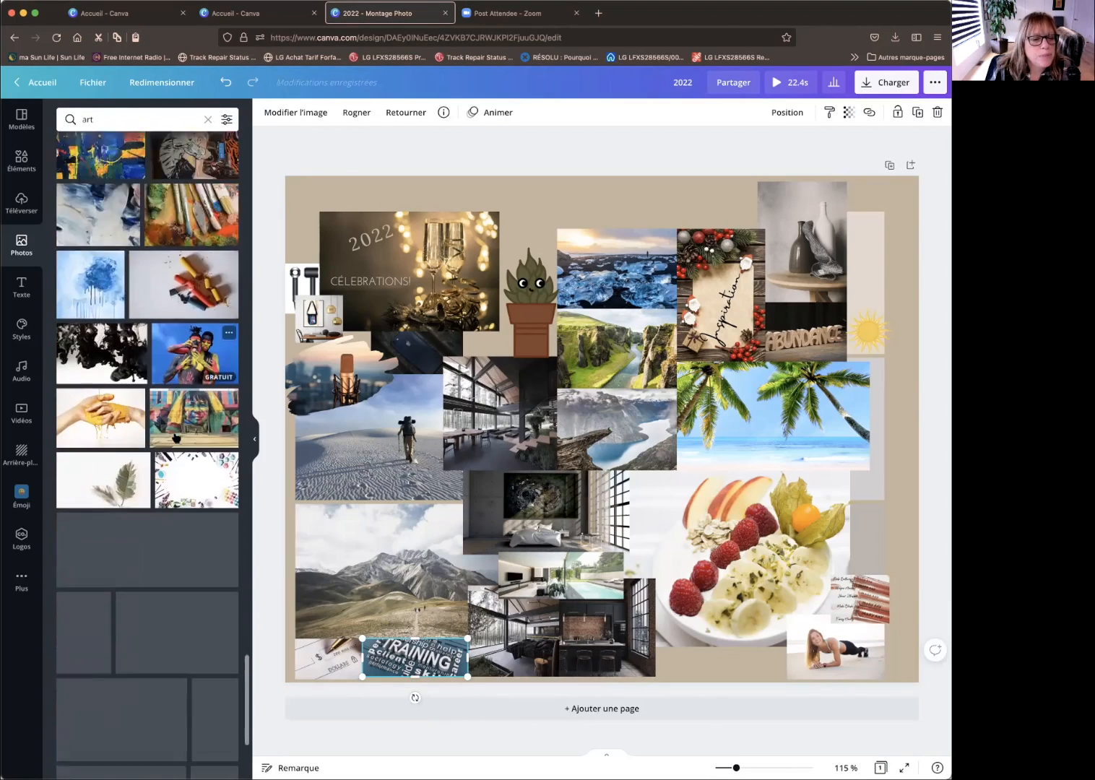
pyautogui.scroll(-2, 175, 437)
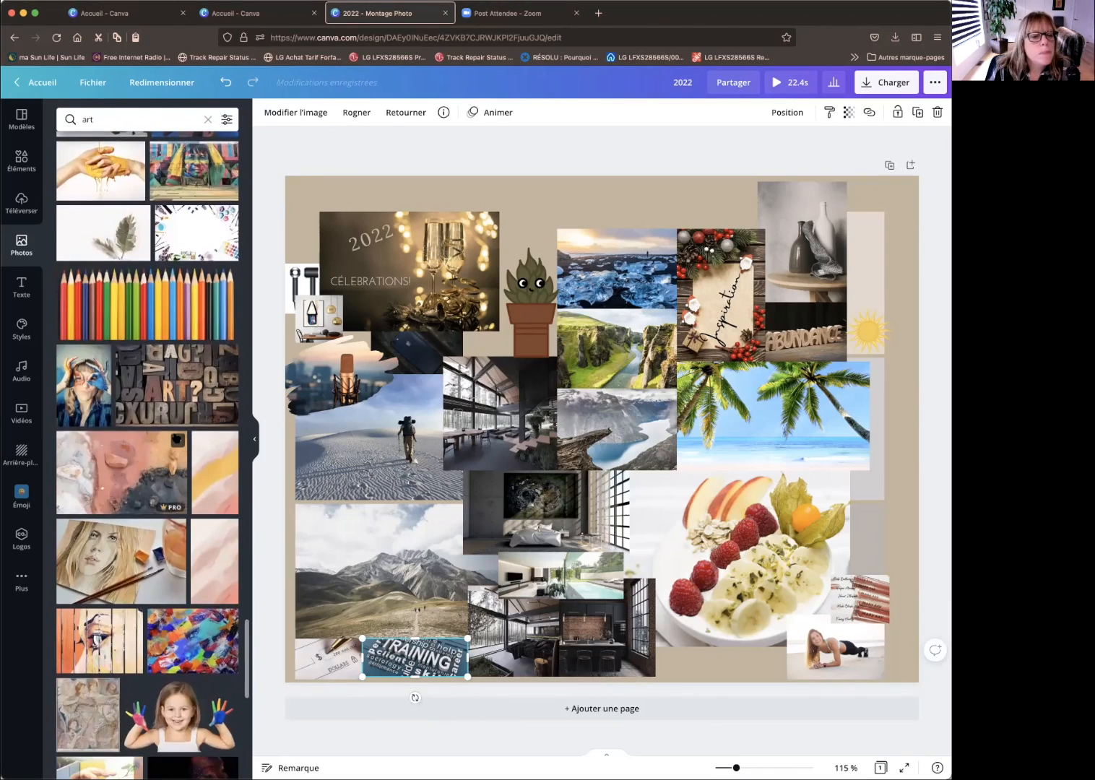
pyautogui.scroll(-2, 175, 436)
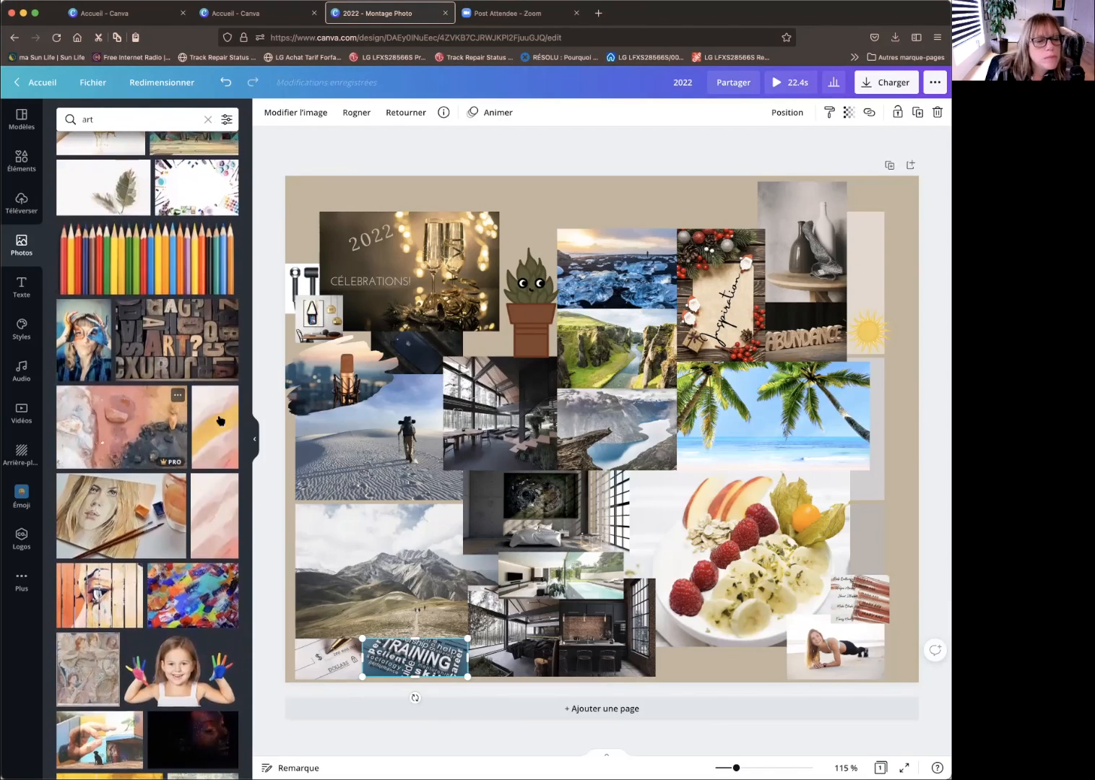
pyautogui.scroll(-1, 176, 437)
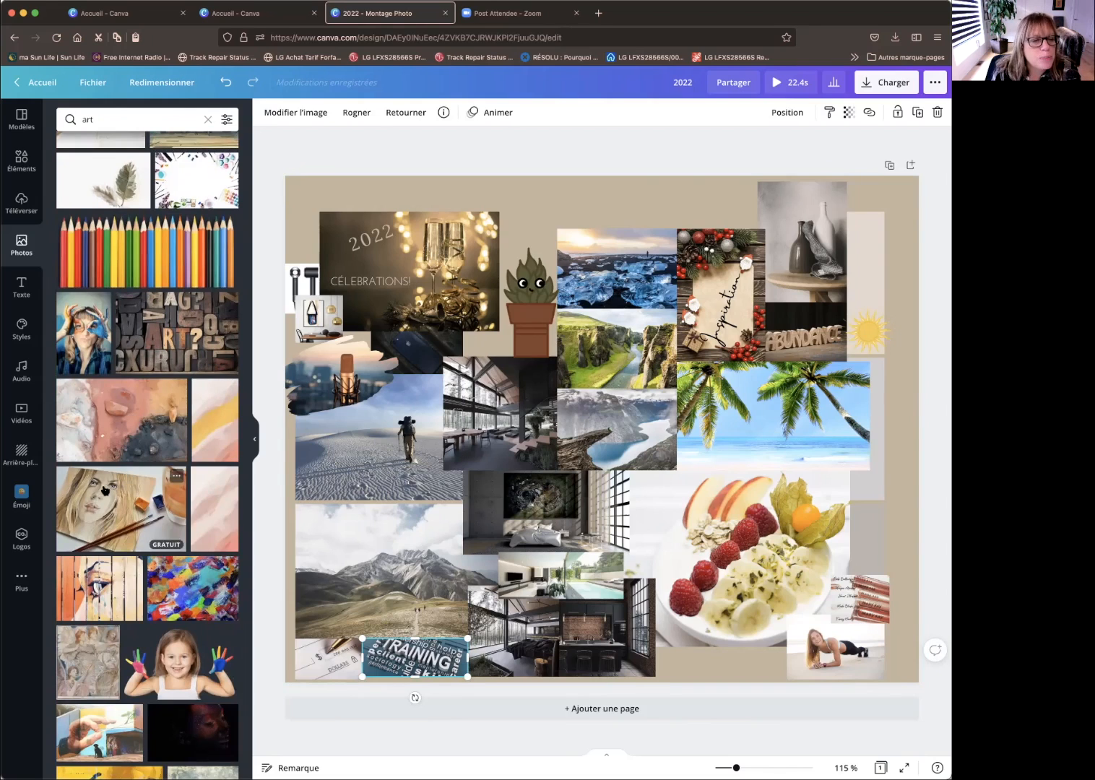
pyautogui.scroll(-5, 105, 490)
pyautogui.scroll(-6, 105, 490)
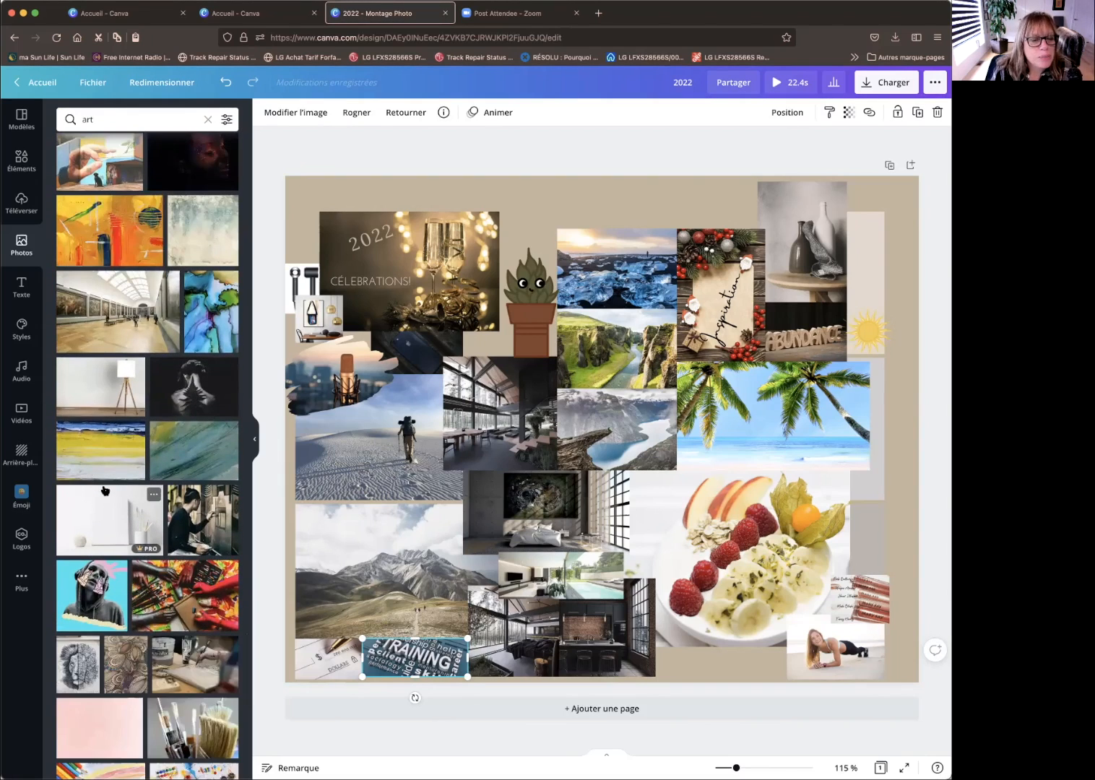
pyautogui.scroll(-5, 104, 489)
pyautogui.scroll(-1, 105, 490)
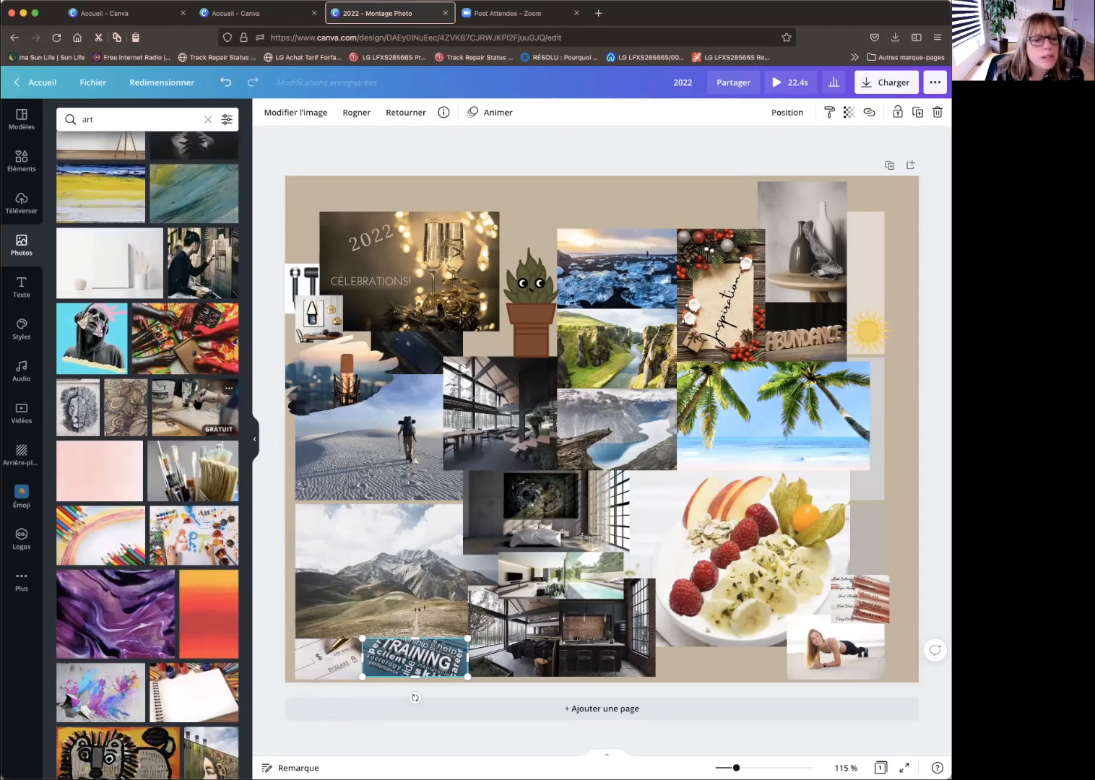
pyautogui.click(194, 408)
pyautogui.moveTo(868, 252); pyautogui.dragTo(528, 200)
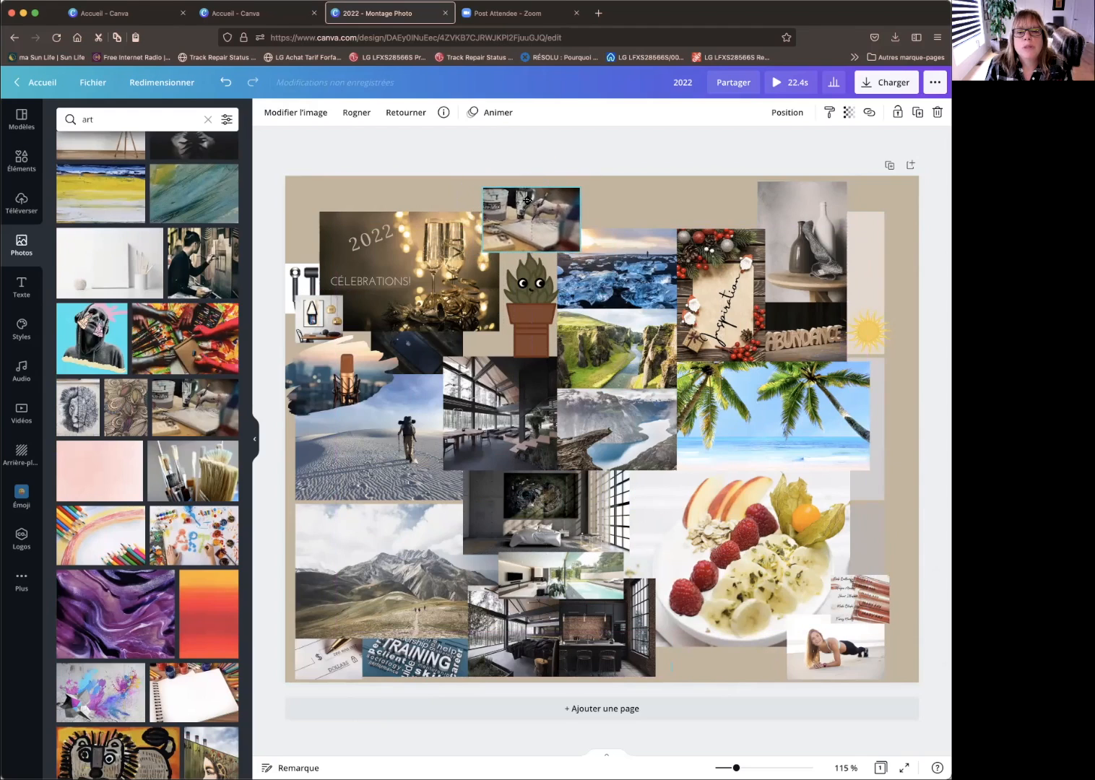
pyautogui.click(640, 196)
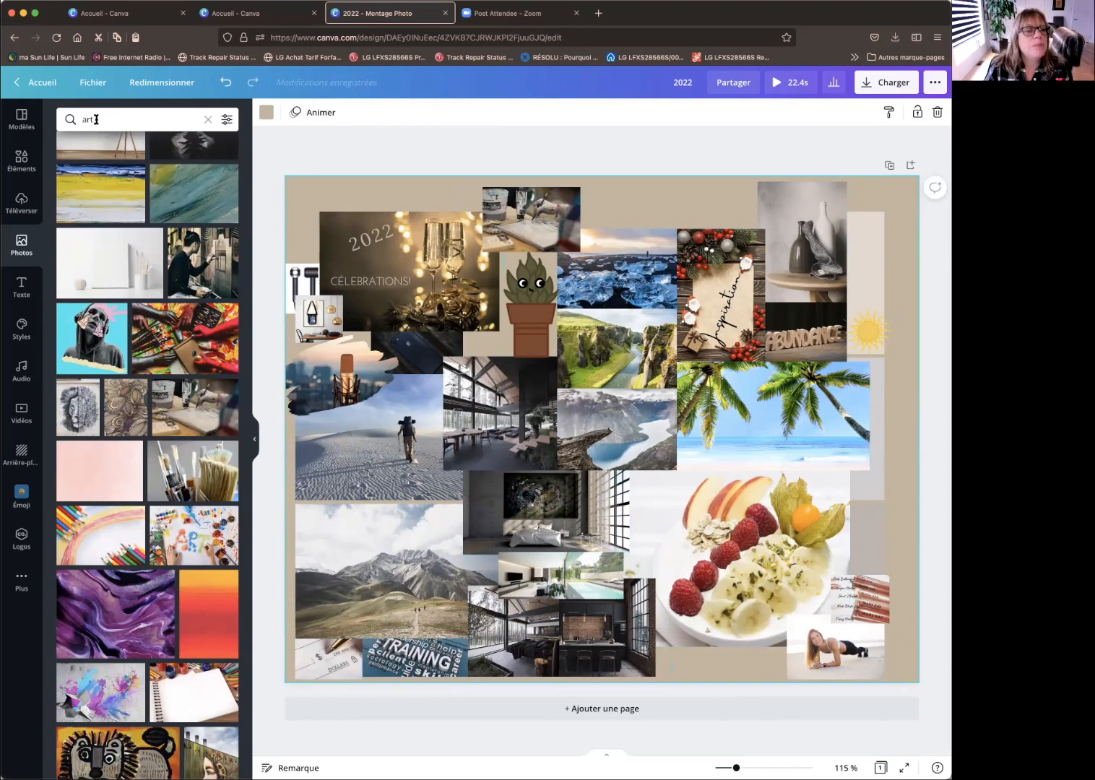
# - Replace the photo search term with "windsurf" and run the search
pyautogui.moveTo(96, 119); pyautogui.dragTo(78, 119)
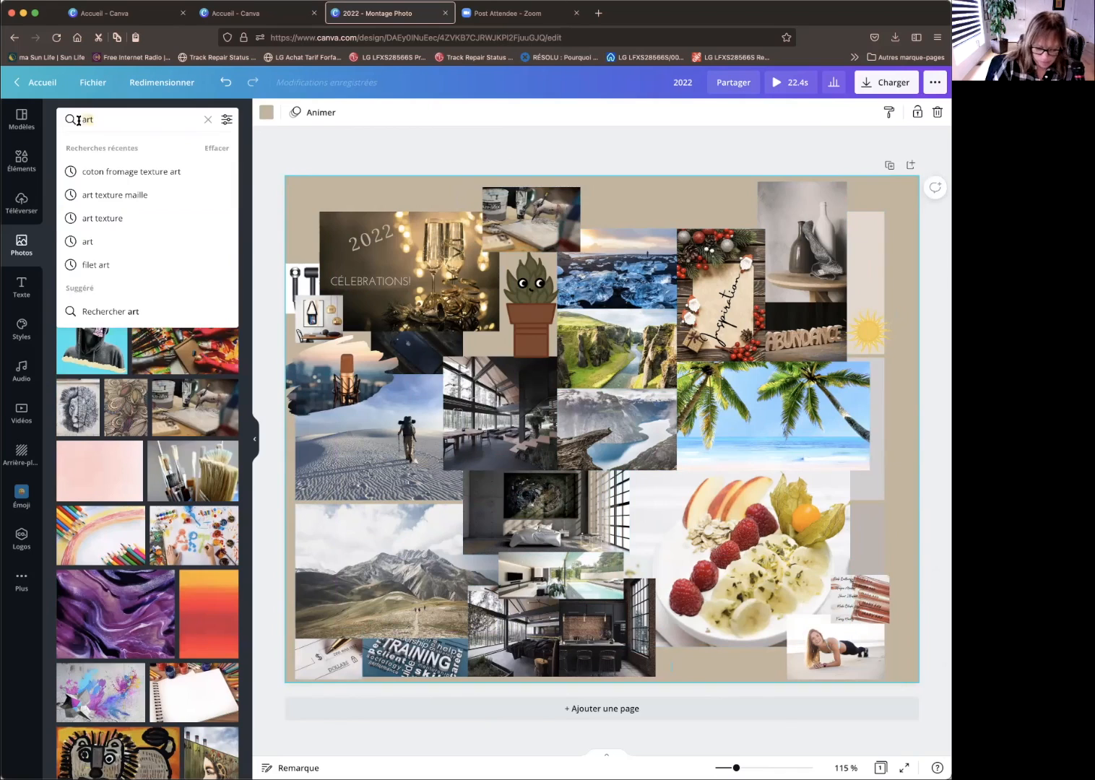
pyautogui.write('winds')
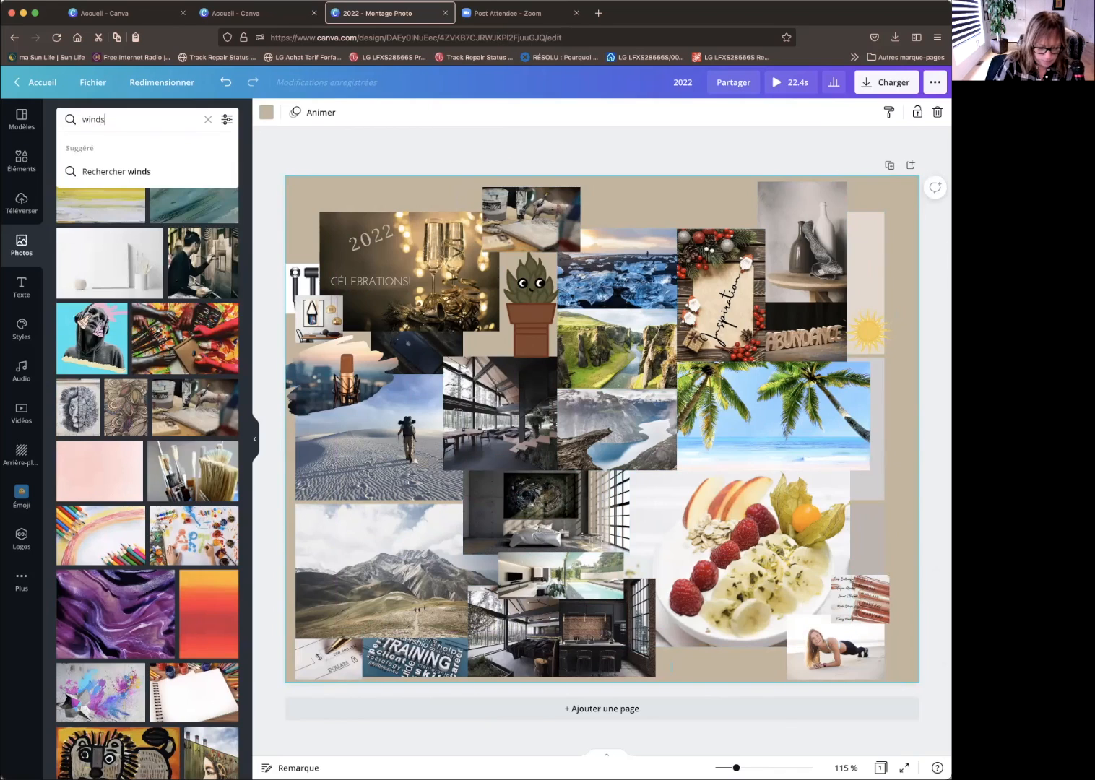
pyautogui.press('Return')
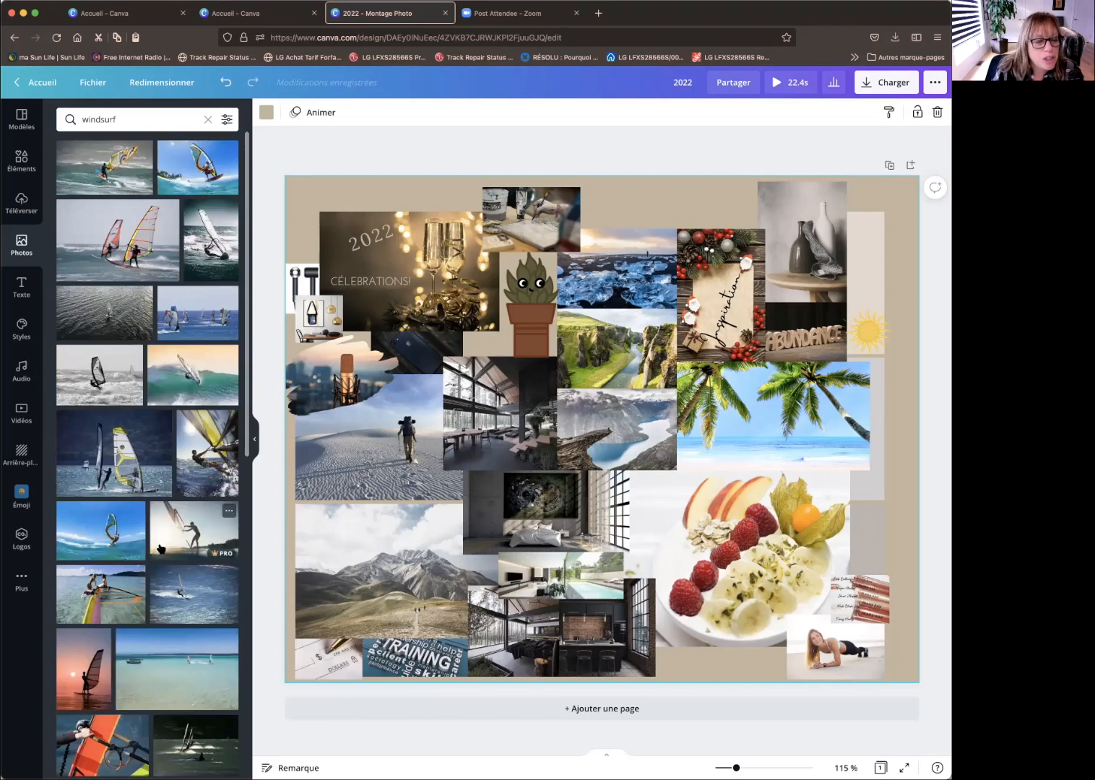
# - Add the upright photo of a windsurfer with a dark, red-striped sail on glittering water and shrink it to about half size
pyautogui.scroll(-6, 161, 549)
pyautogui.scroll(-3, 160, 549)
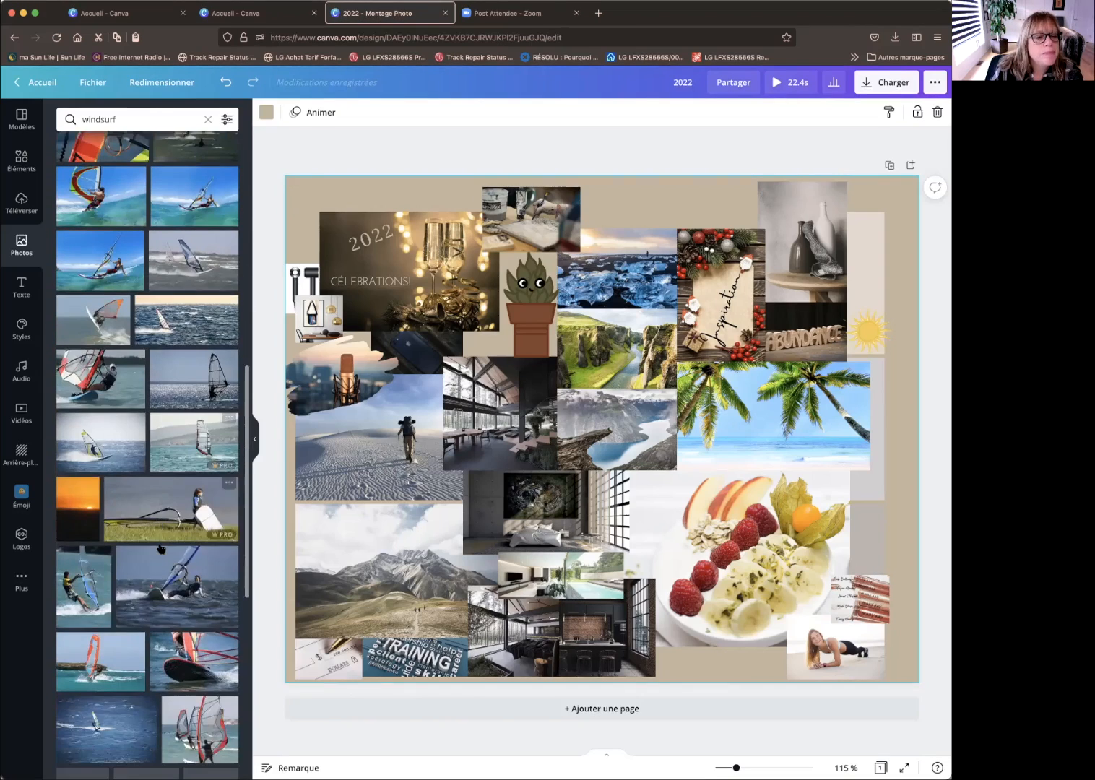
pyautogui.scroll(-5, 160, 548)
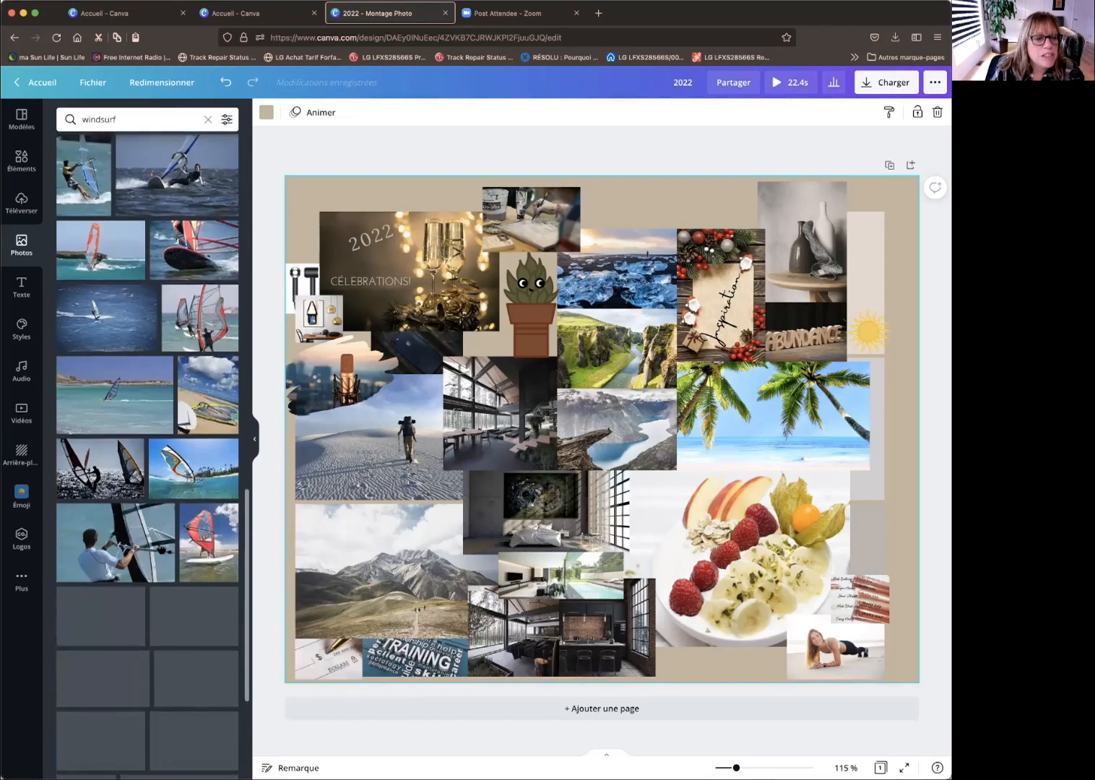
pyautogui.scroll(-8, 160, 547)
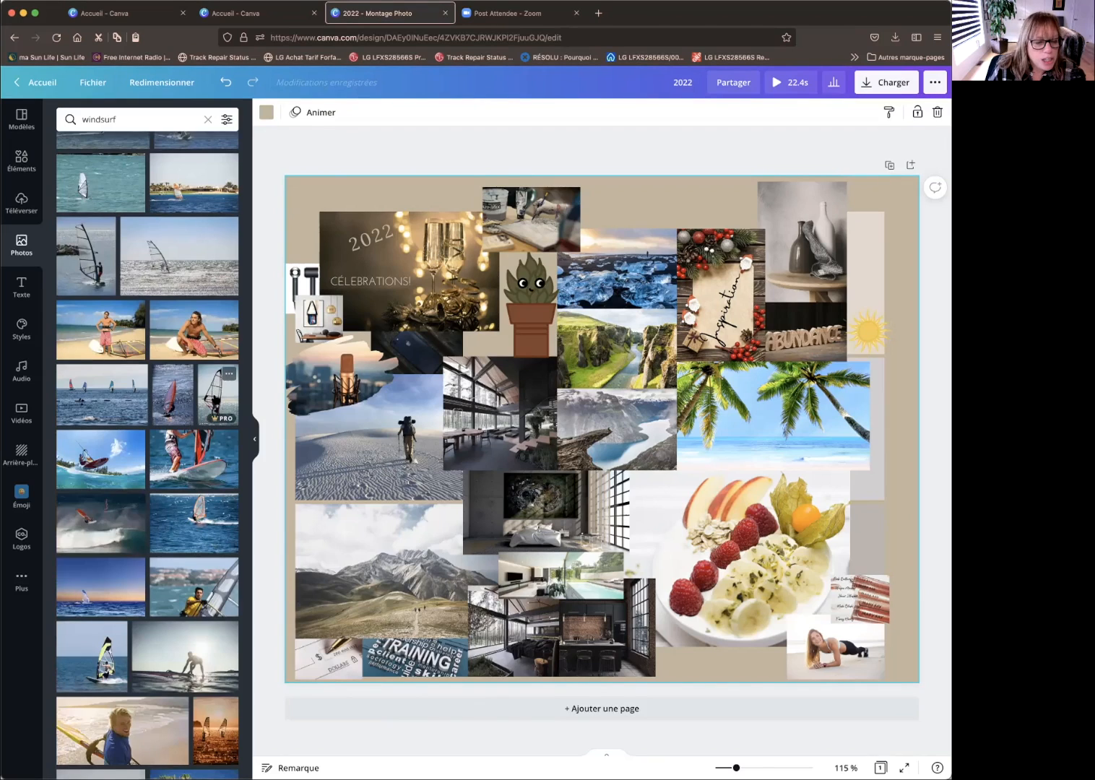
pyautogui.scroll(-1, 147, 448)
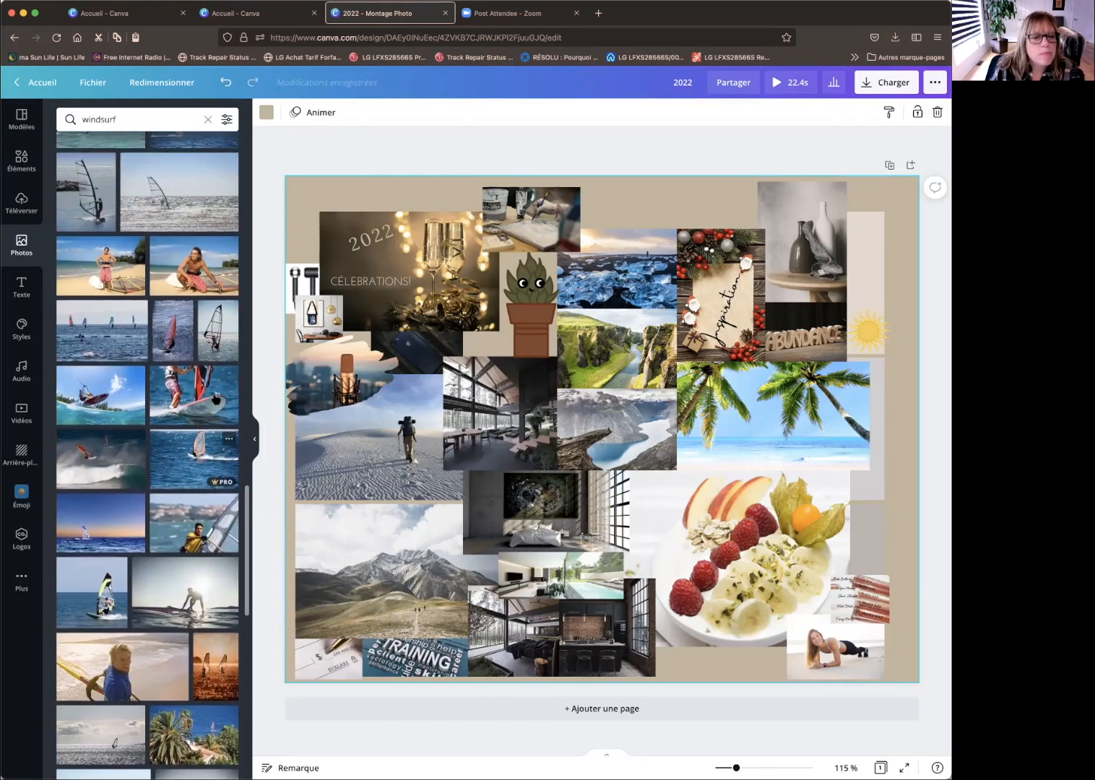
pyautogui.click(217, 331)
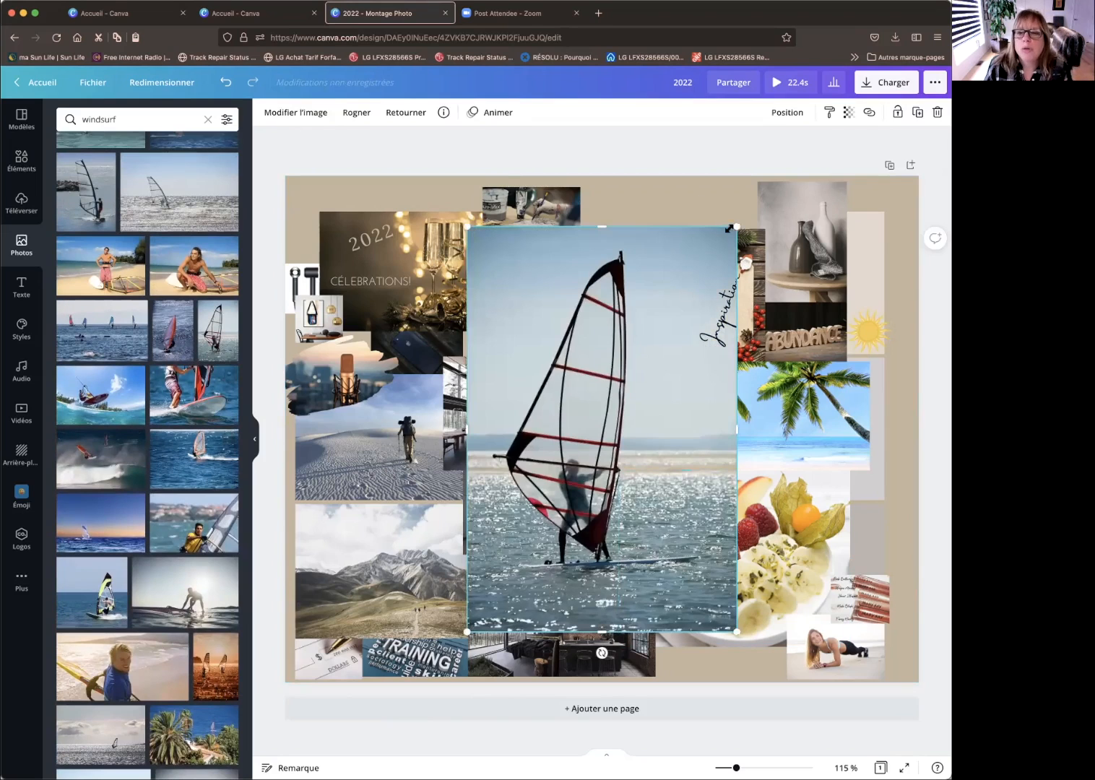
pyautogui.moveTo(736, 226); pyautogui.dragTo(606, 423)
# - Apply the Whimsical filter to the windsurfer photo
pyautogui.click(292, 113)
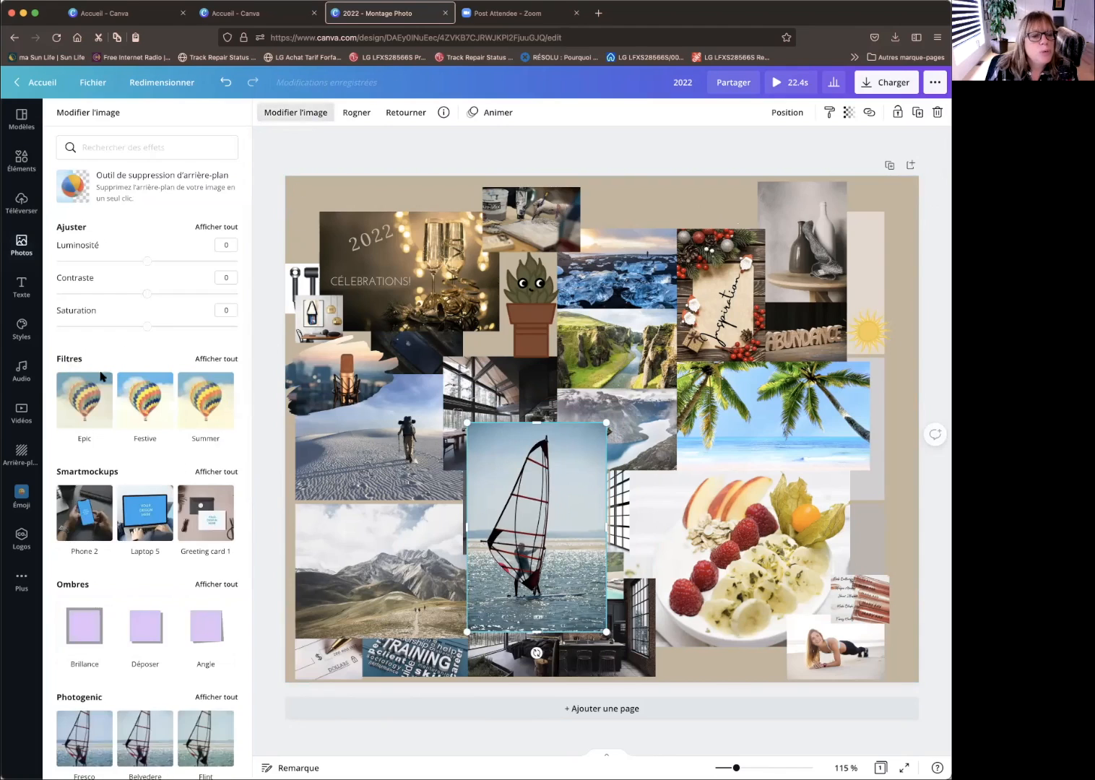
pyautogui.click(219, 359)
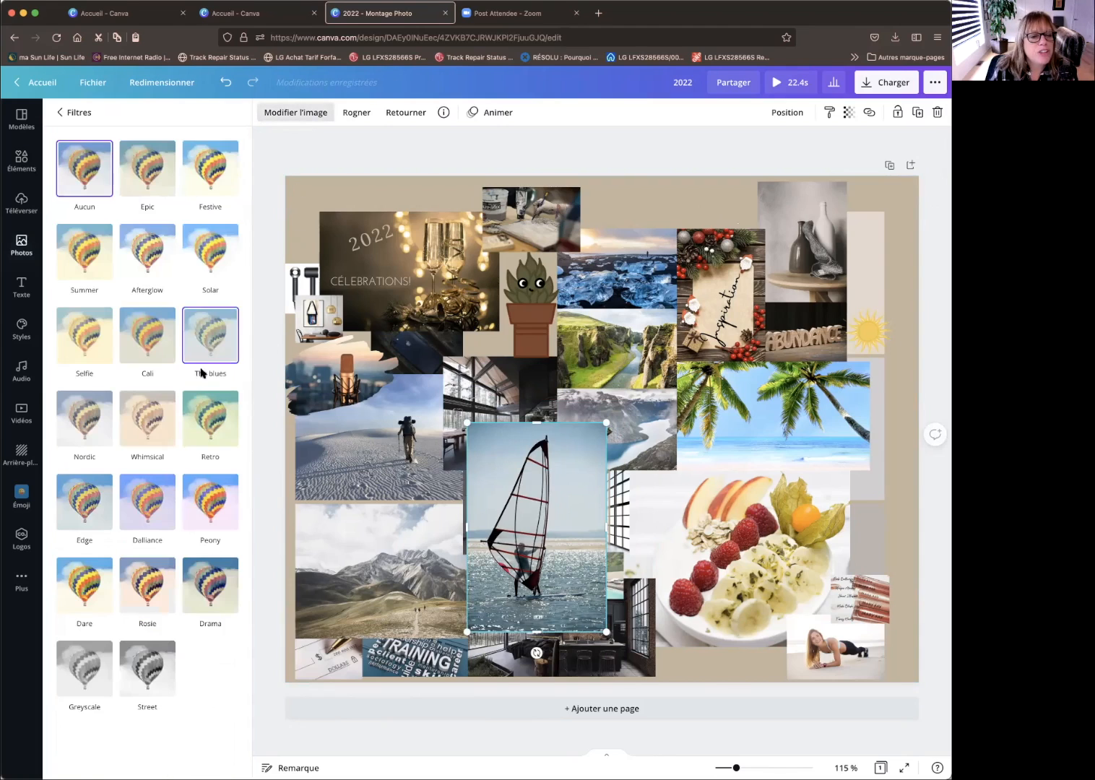
pyautogui.click(151, 425)
# - Try other filters on the windsurfer photo, including Summer, Epic, Edge, Dare, Rosie and Drama
pyautogui.click(82, 253)
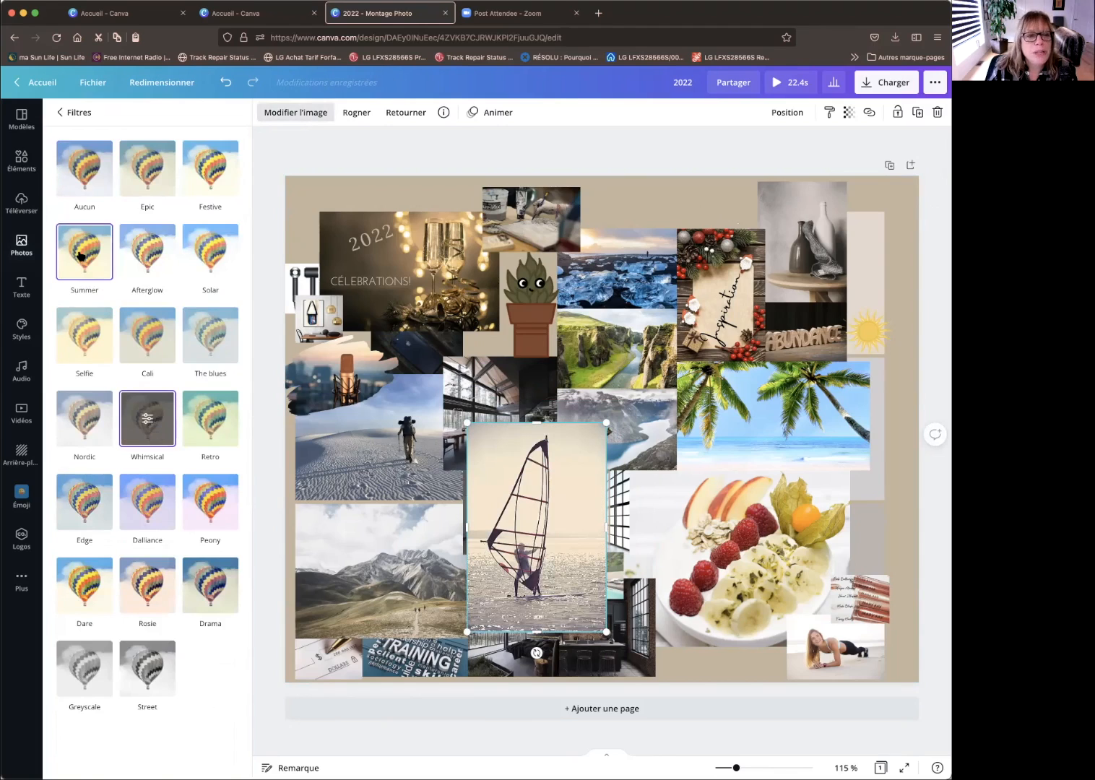
pyautogui.click(185, 174)
pyautogui.click(153, 173)
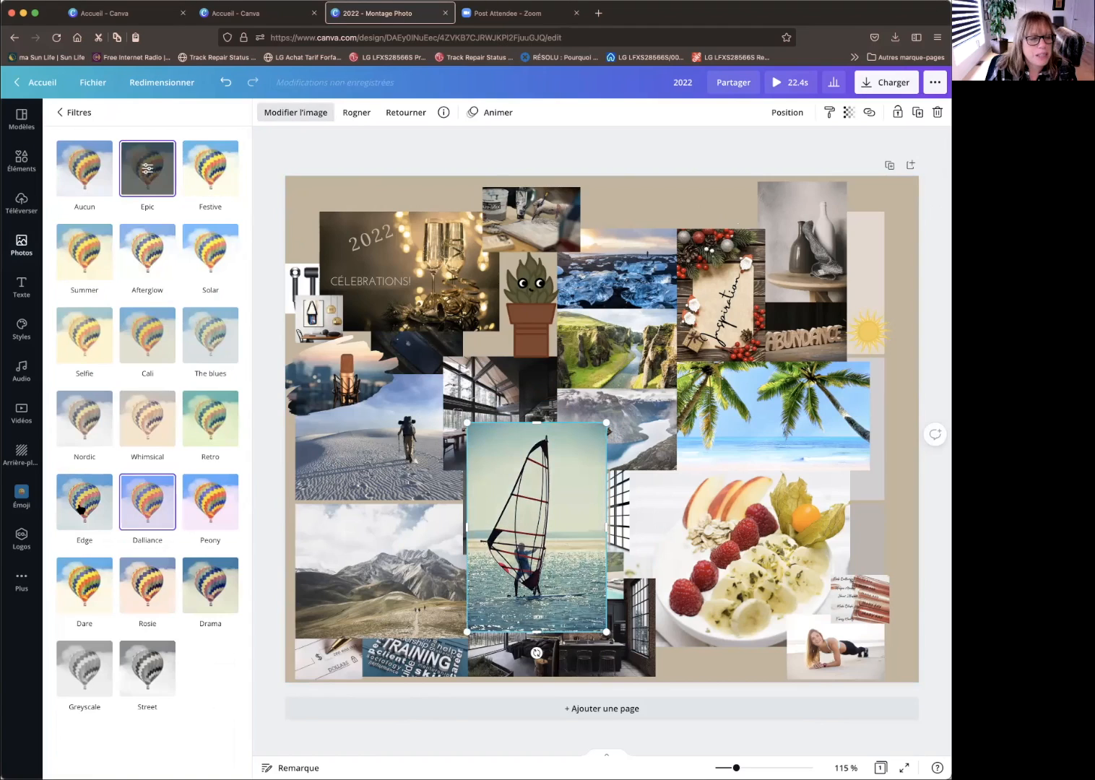
pyautogui.click(85, 509)
pyautogui.click(81, 607)
pyautogui.click(145, 589)
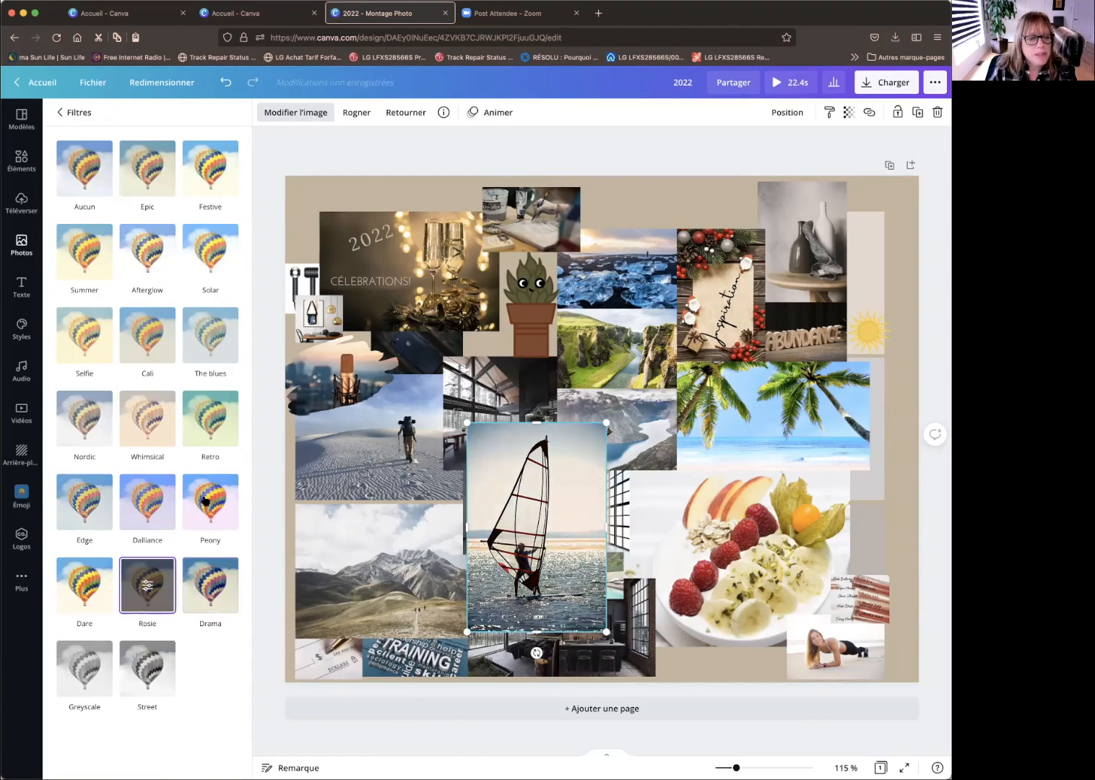
pyautogui.click(213, 593)
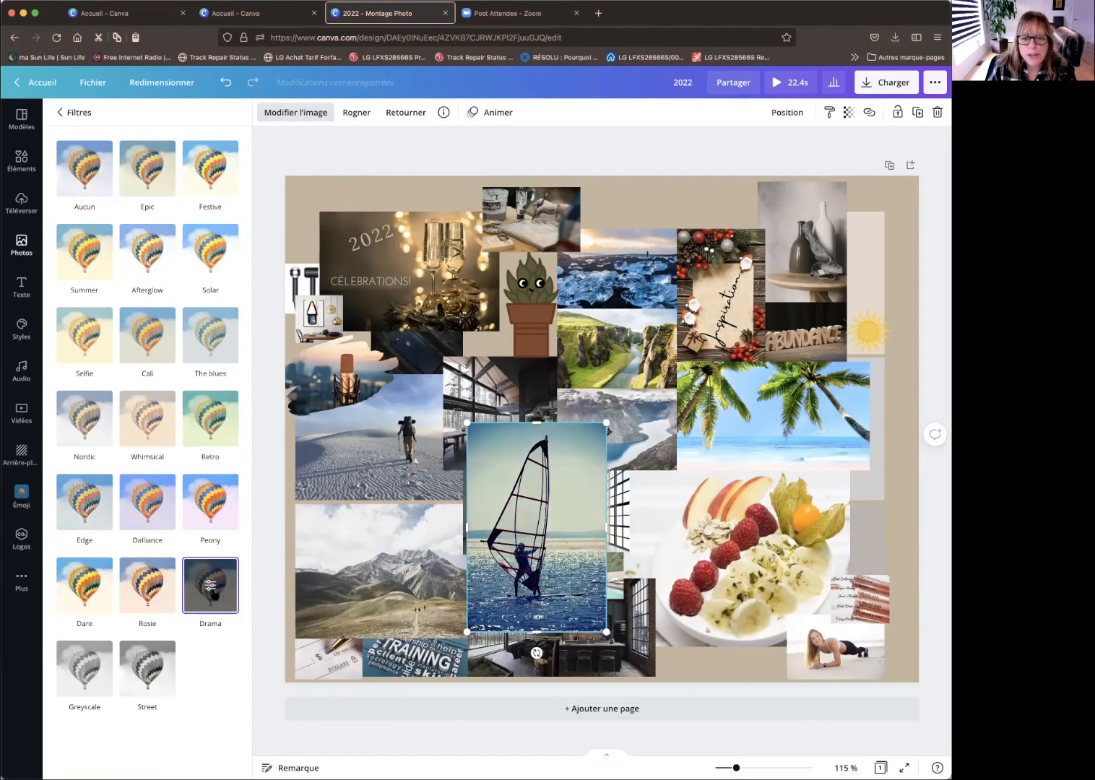
# - Return the windsurfer photo to the Whimsical filter, then shrink and place it beside the fruit bowl, covering the grey strip
pyautogui.click(148, 417)
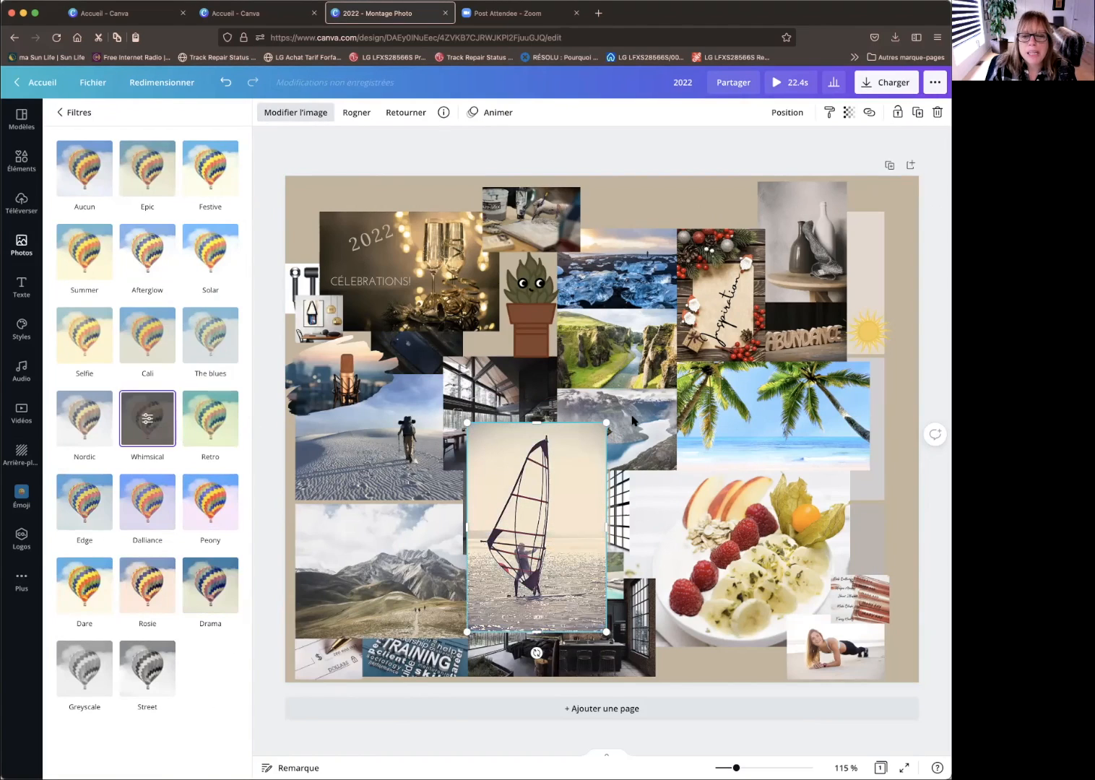
pyautogui.moveTo(569, 452); pyautogui.dragTo(885, 491)
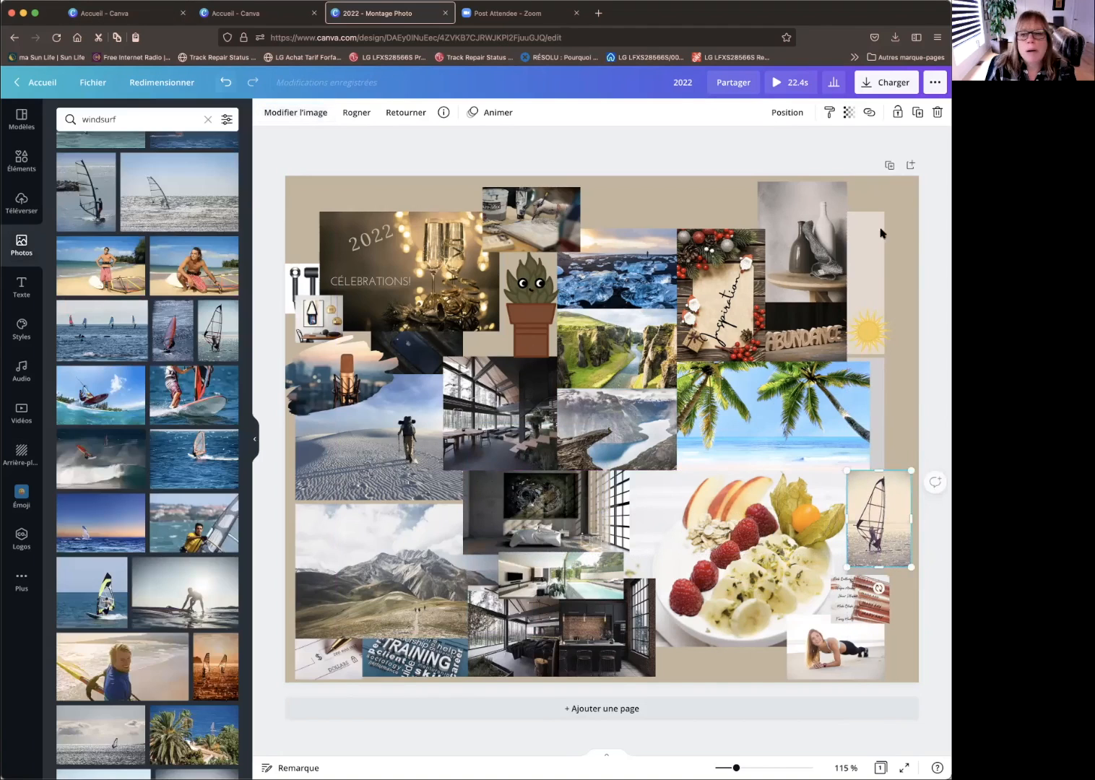
pyautogui.click(910, 219)
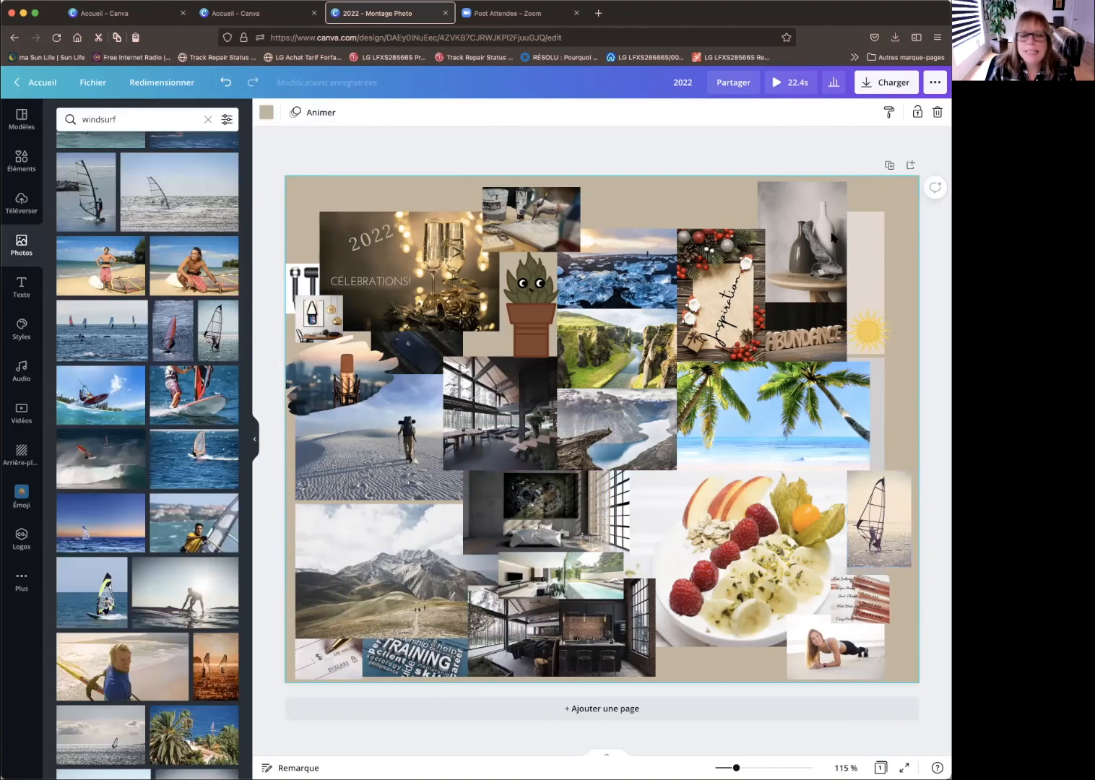
# - Replace the "windsurf" photo search with a search for "amour"
pyautogui.click(116, 119)
pyautogui.write('am')
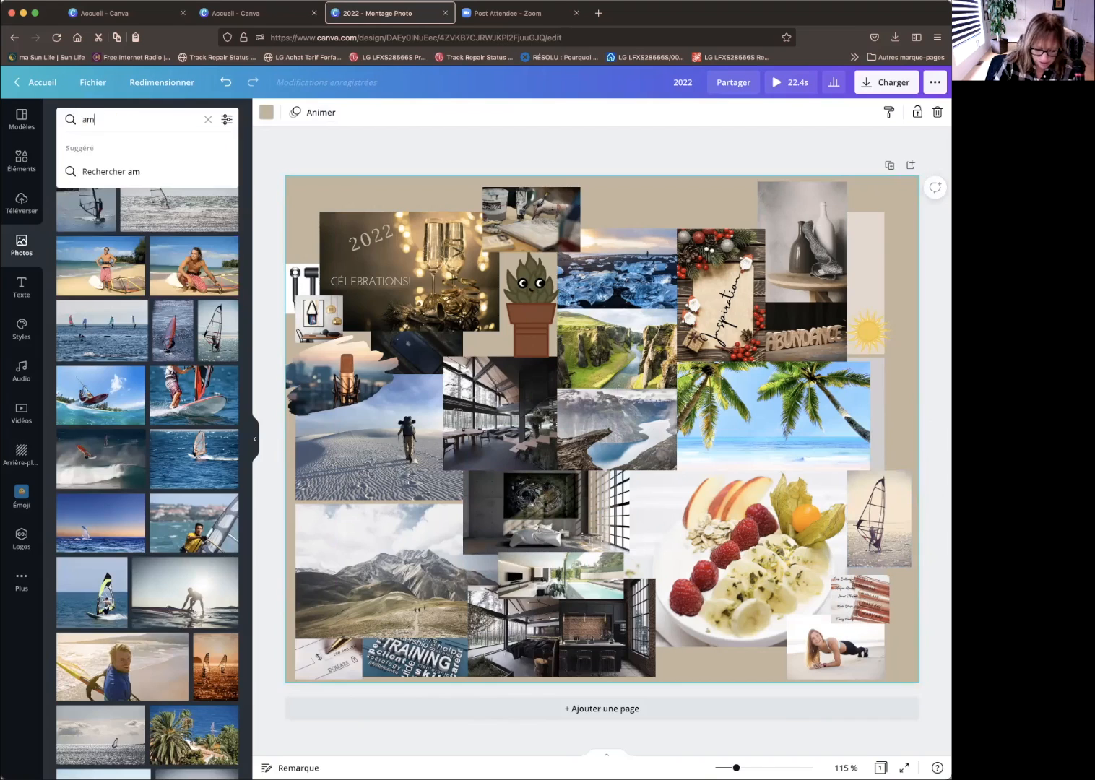
pyautogui.write('our')
pyautogui.press('Return')
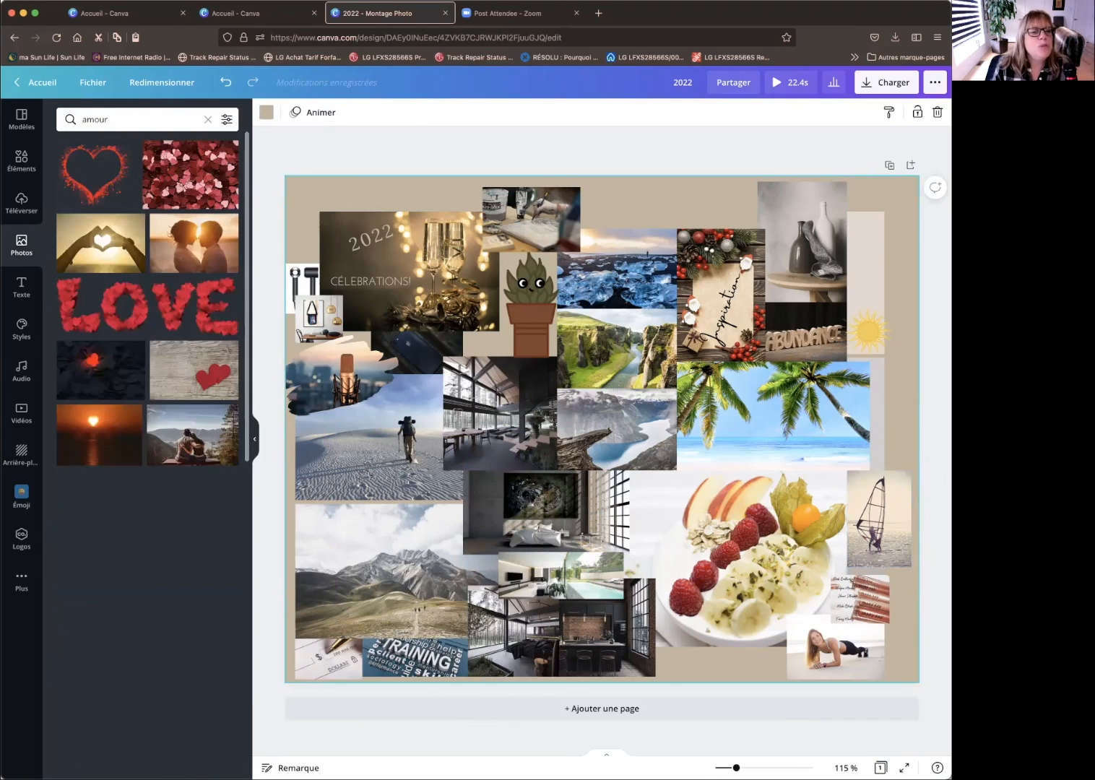
# - Add the red splattered heart picture, enlarge it to cover the whole page, and send it behind all the collage photos
pyautogui.click(99, 165)
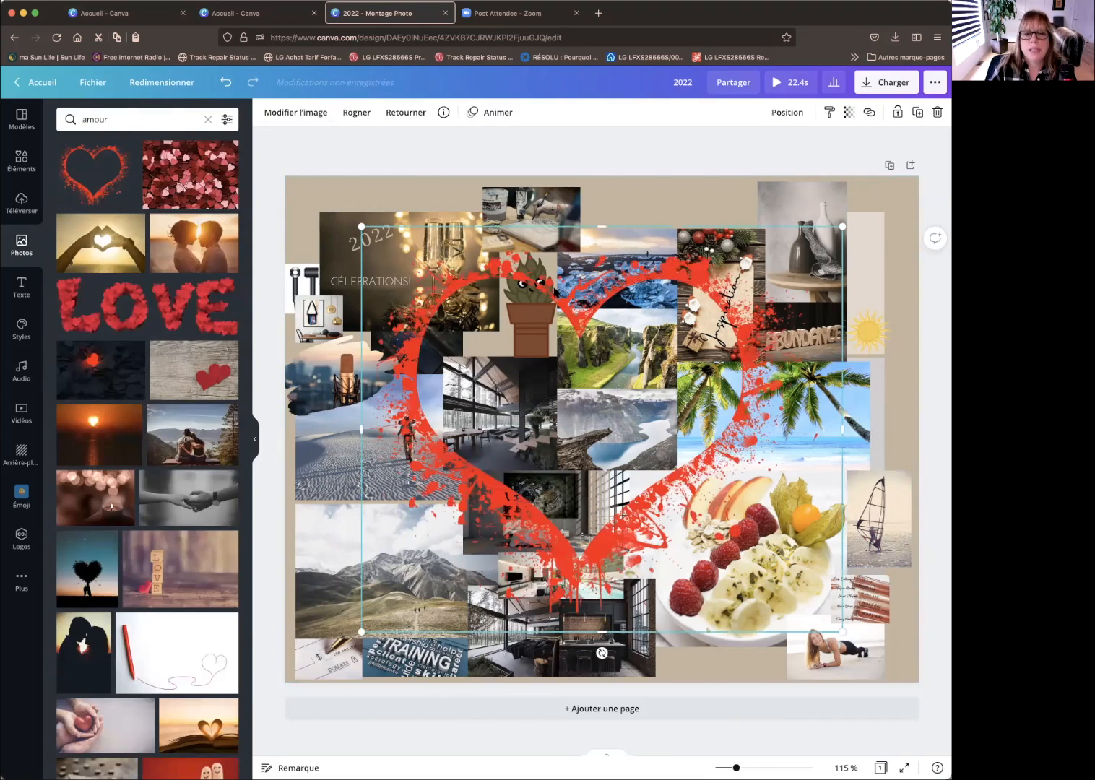
pyautogui.moveTo(360, 226); pyautogui.dragTo(266, 146)
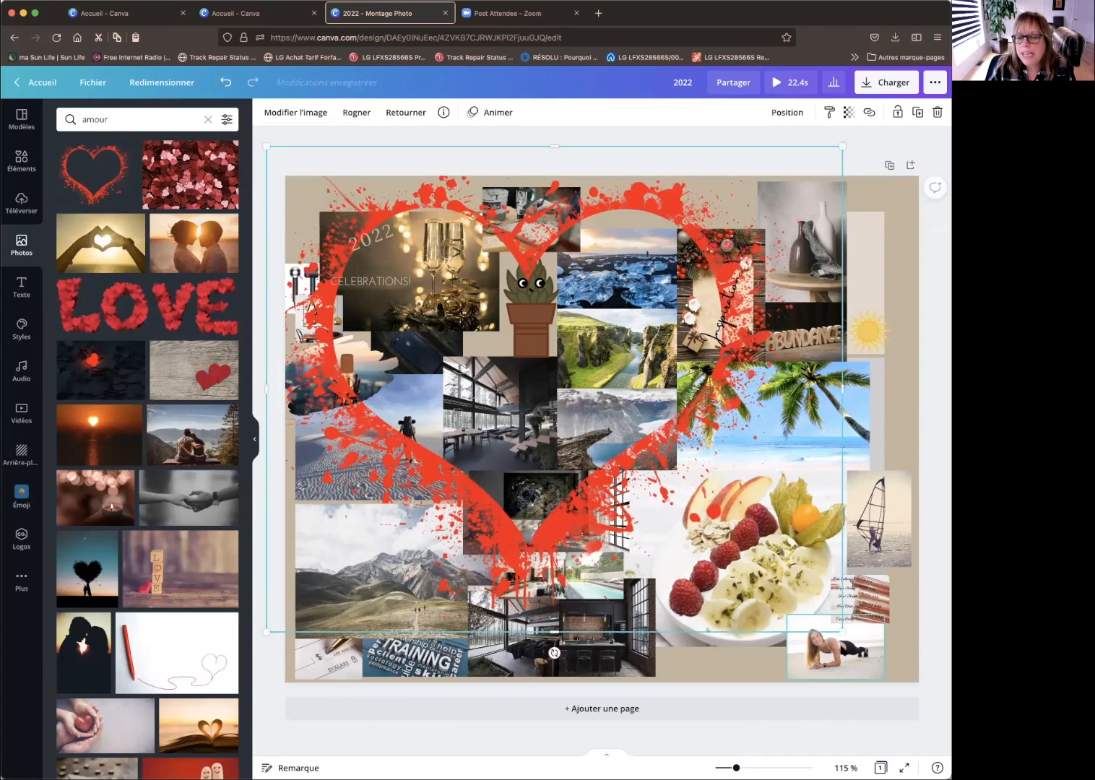
pyautogui.moveTo(840, 629); pyautogui.dragTo(948, 727)
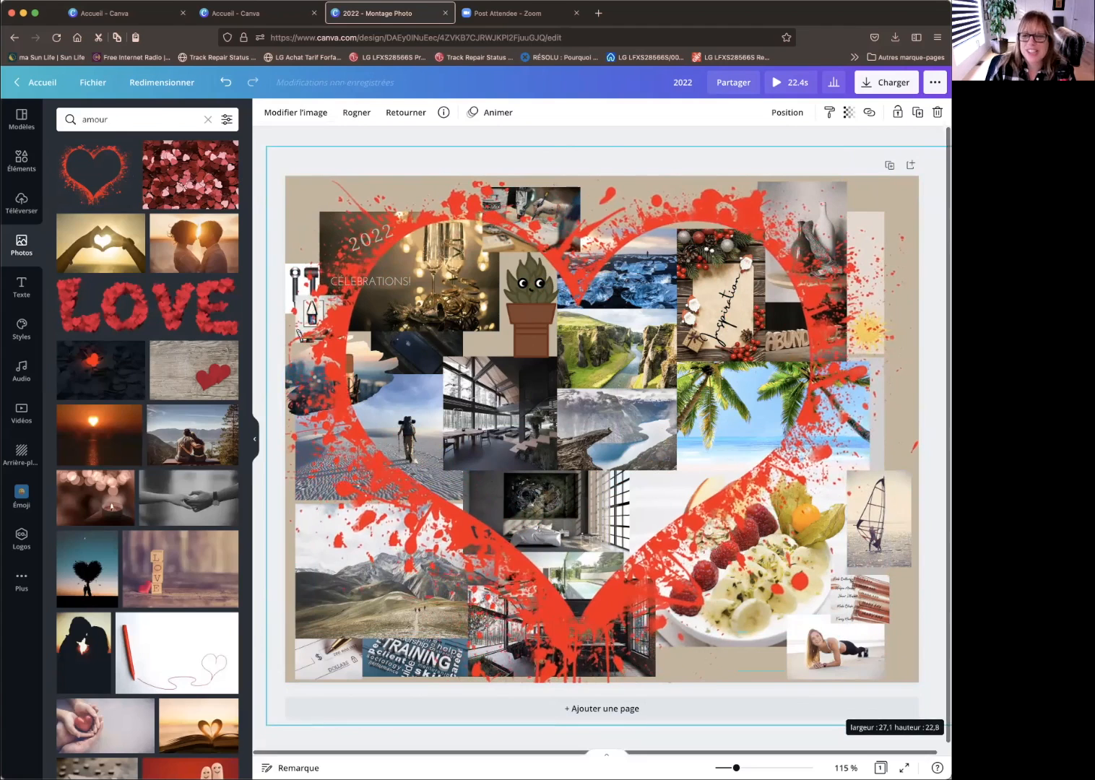
pyautogui.moveTo(747, 213); pyautogui.dragTo(748, 211)
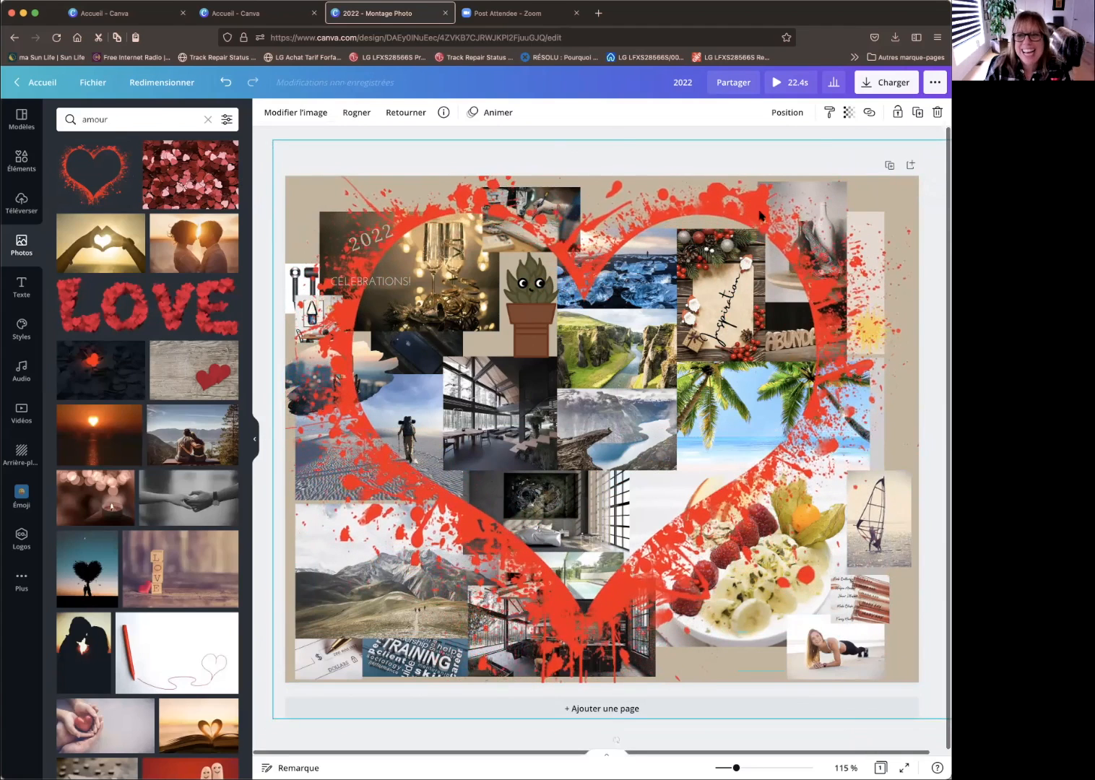
pyautogui.press('Delete')
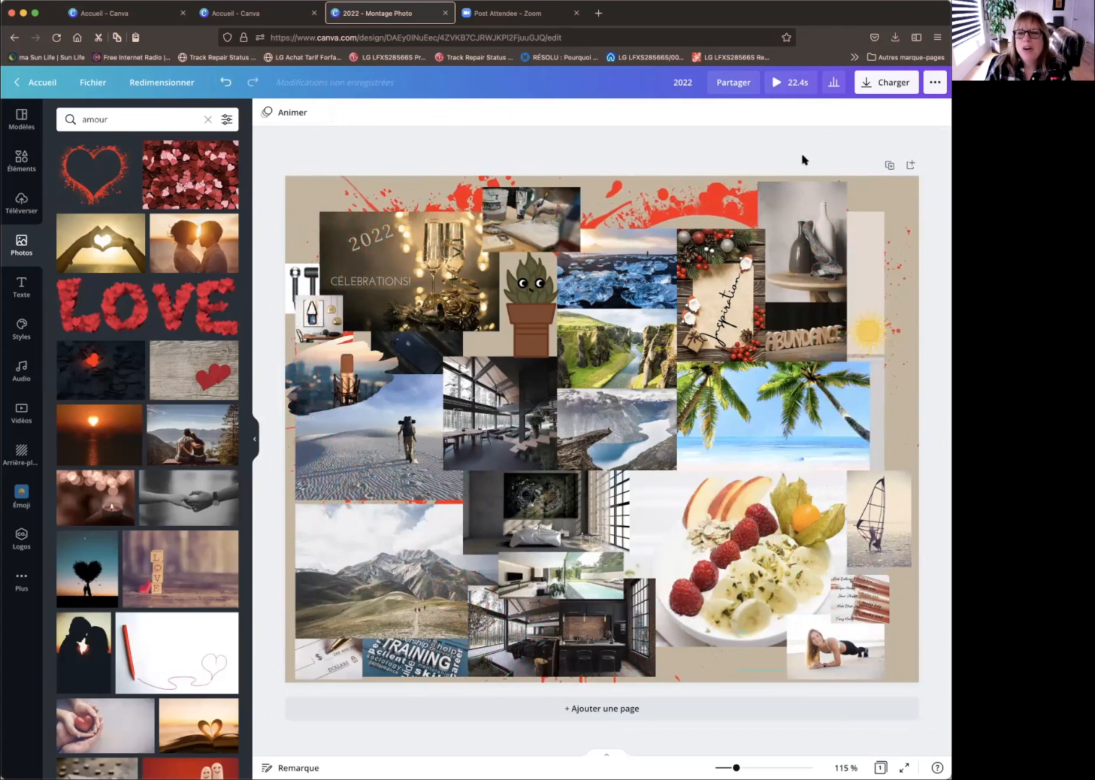
pyautogui.click(698, 202)
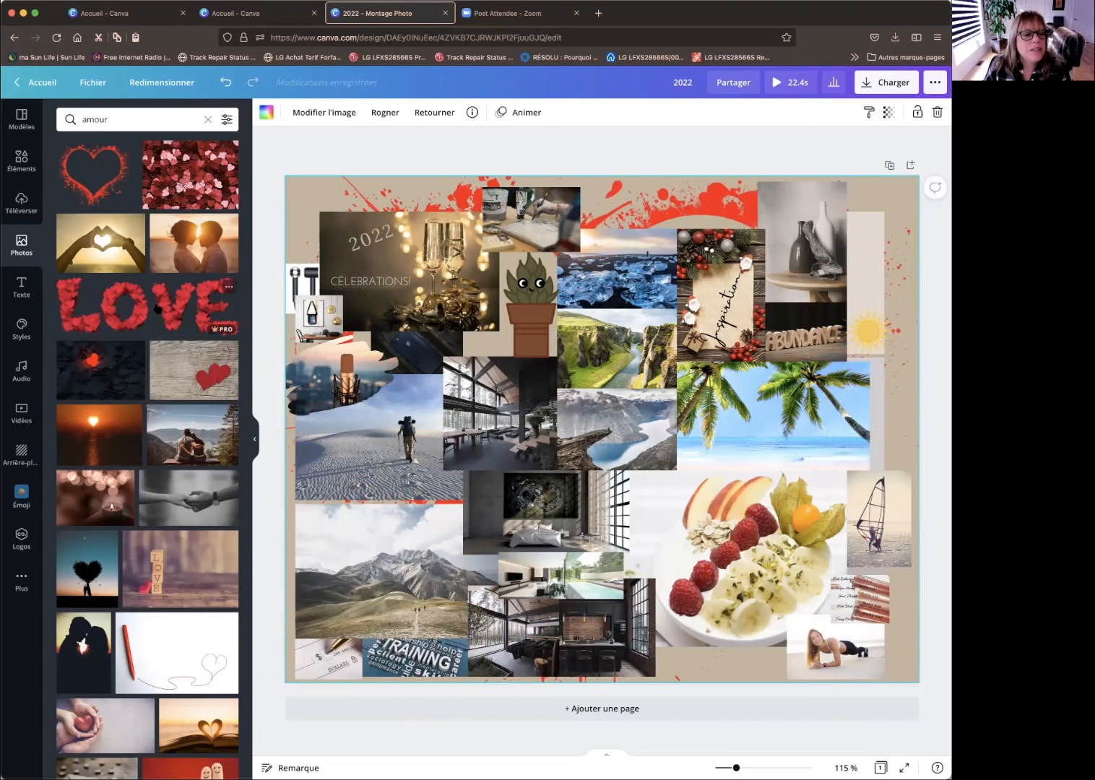
# - Add the red petal LOVE picture, shrink it, and place it along the lower edge of the desert hiker photo
pyautogui.scroll(-3, 146, 492)
pyautogui.scroll(2, 147, 492)
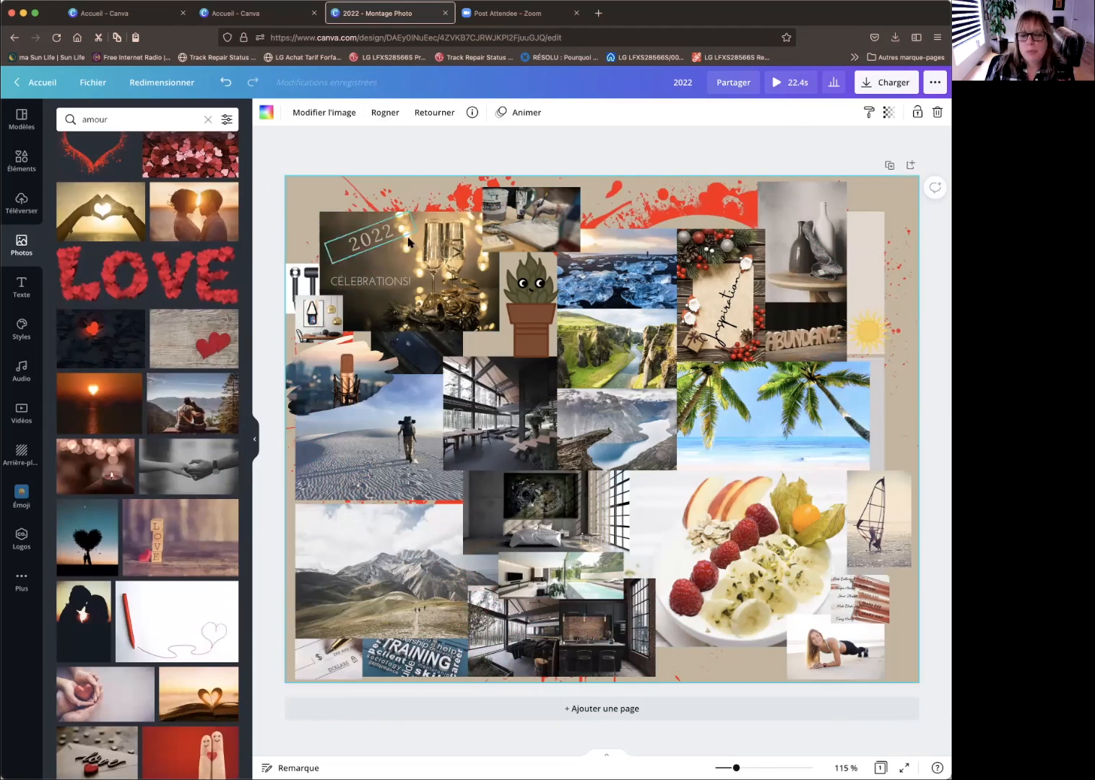
pyautogui.click(133, 275)
pyautogui.moveTo(867, 344); pyautogui.dragTo(406, 481)
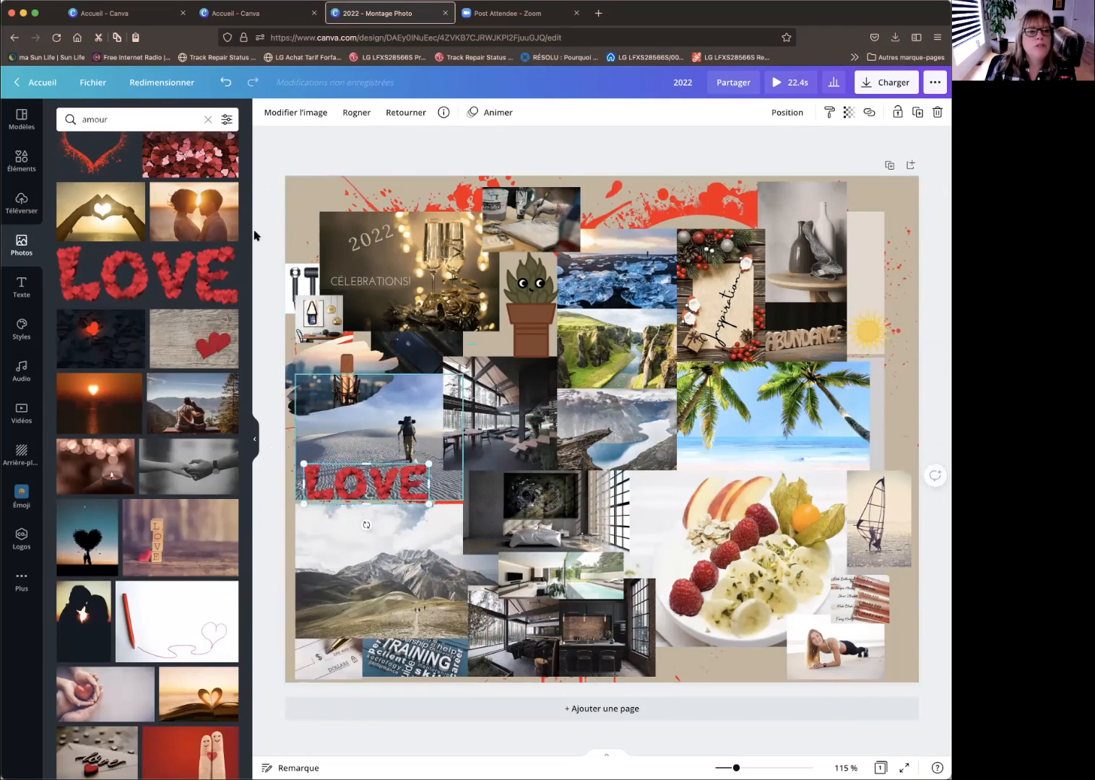
# - Add the uploaded photo of the man in the forest, shrink it, and place it just above the windsurfer photo
pyautogui.click(121, 119)
pyautogui.click(119, 120)
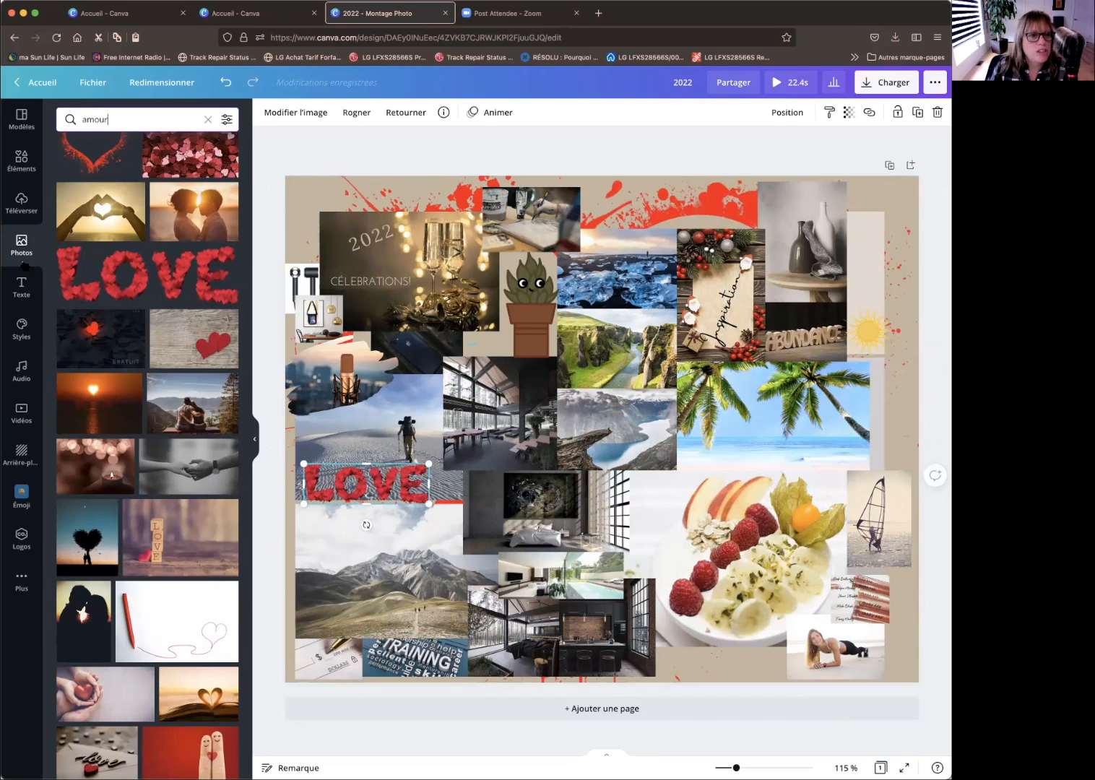
pyautogui.click(22, 202)
pyautogui.scroll(-10, 160, 344)
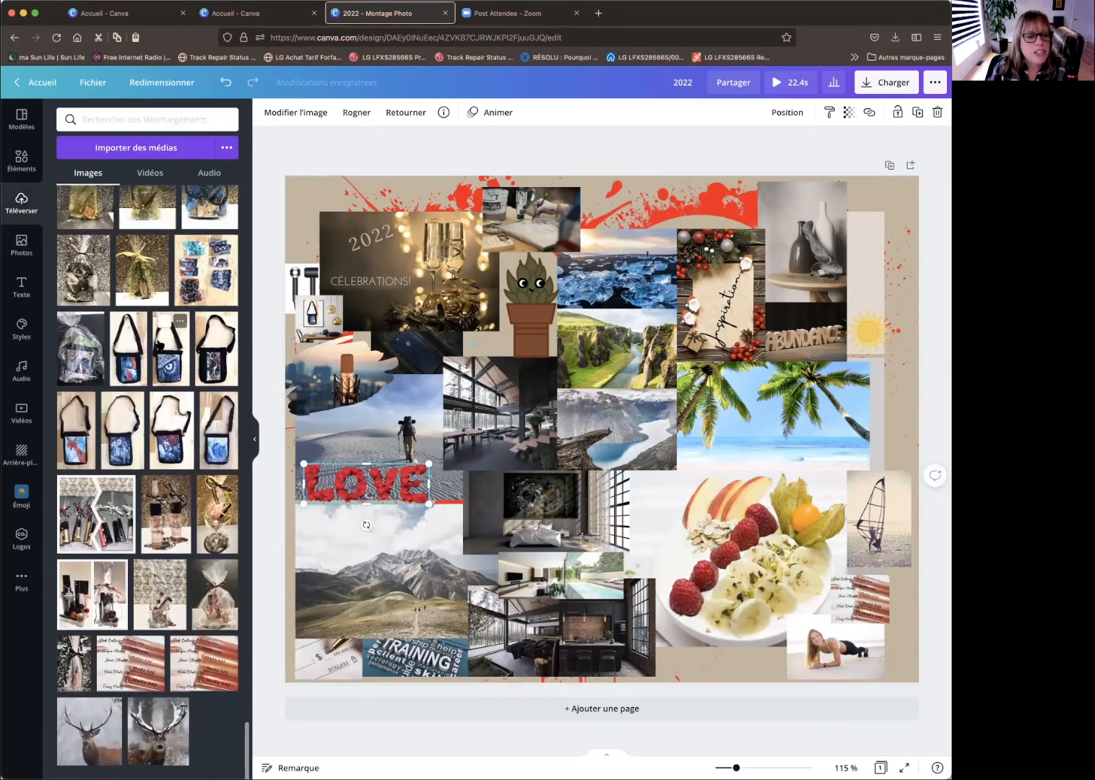
pyautogui.scroll(11, 161, 344)
pyautogui.scroll(10, 160, 344)
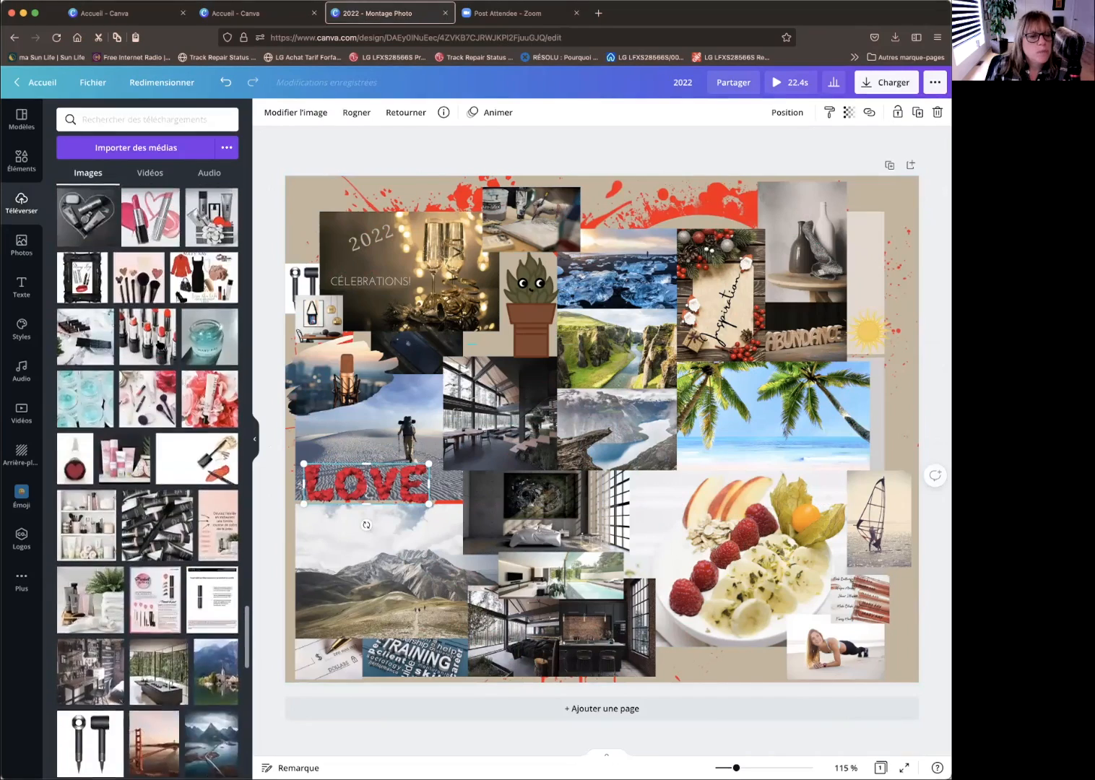
pyautogui.scroll(-5, 157, 363)
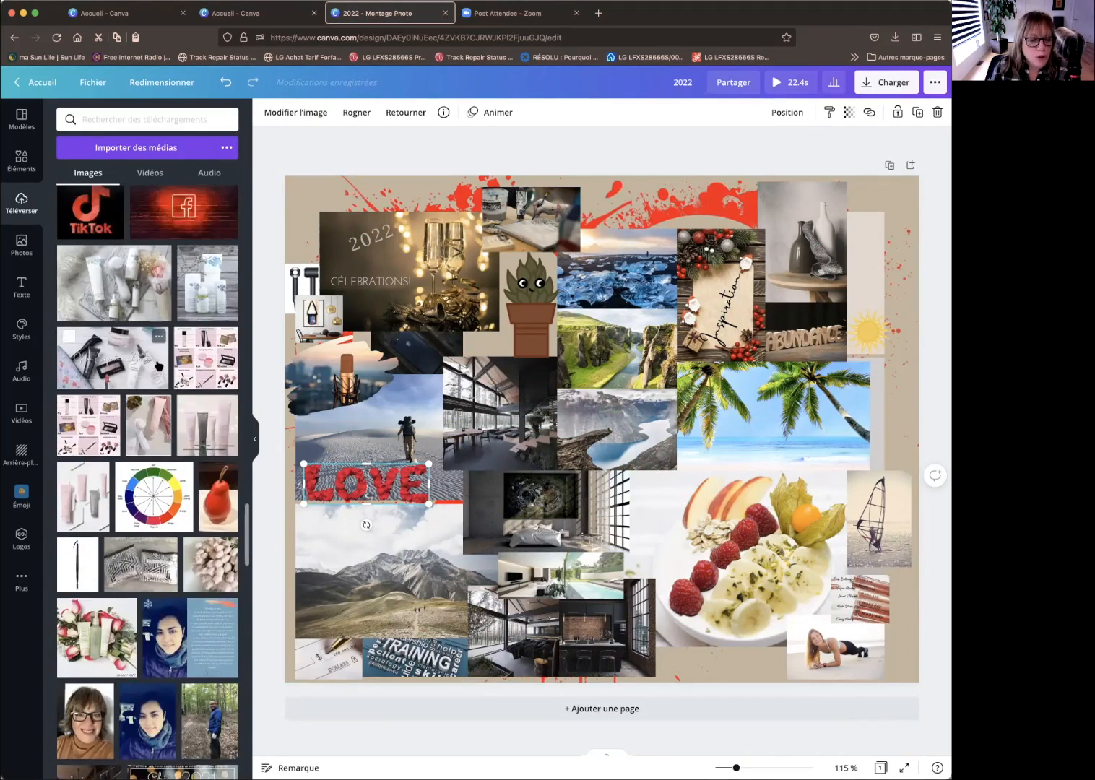
pyautogui.click(210, 499)
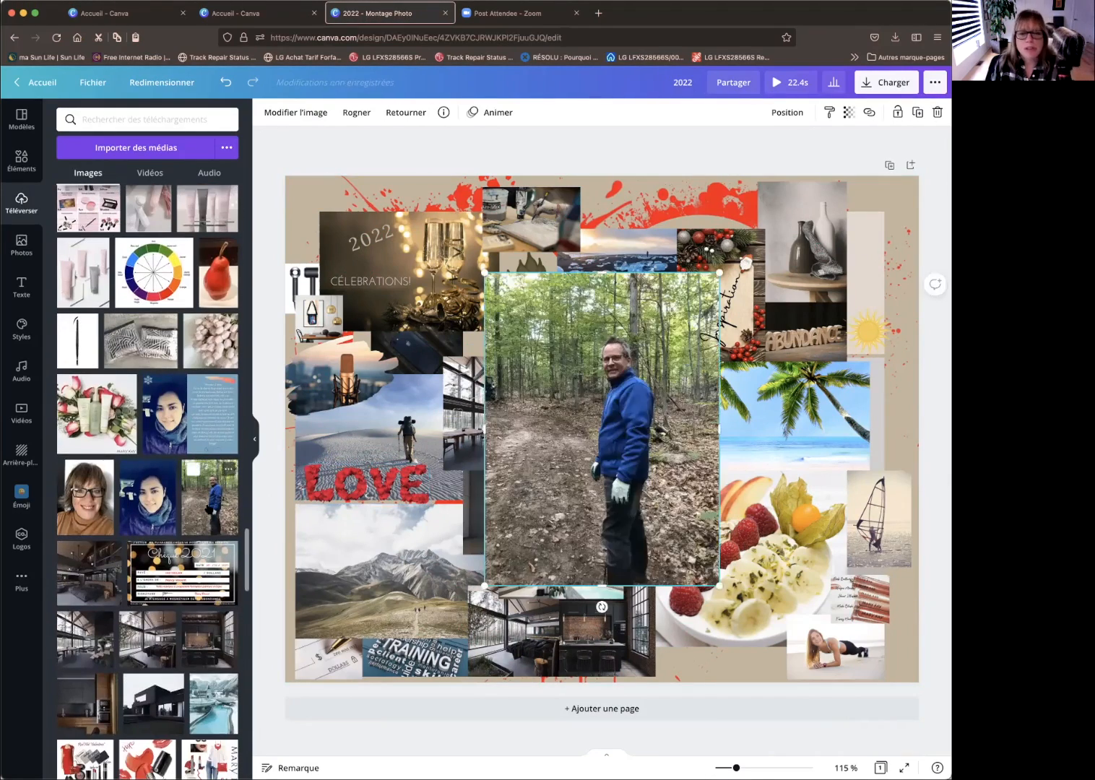
pyautogui.moveTo(719, 274); pyautogui.dragTo(864, 422)
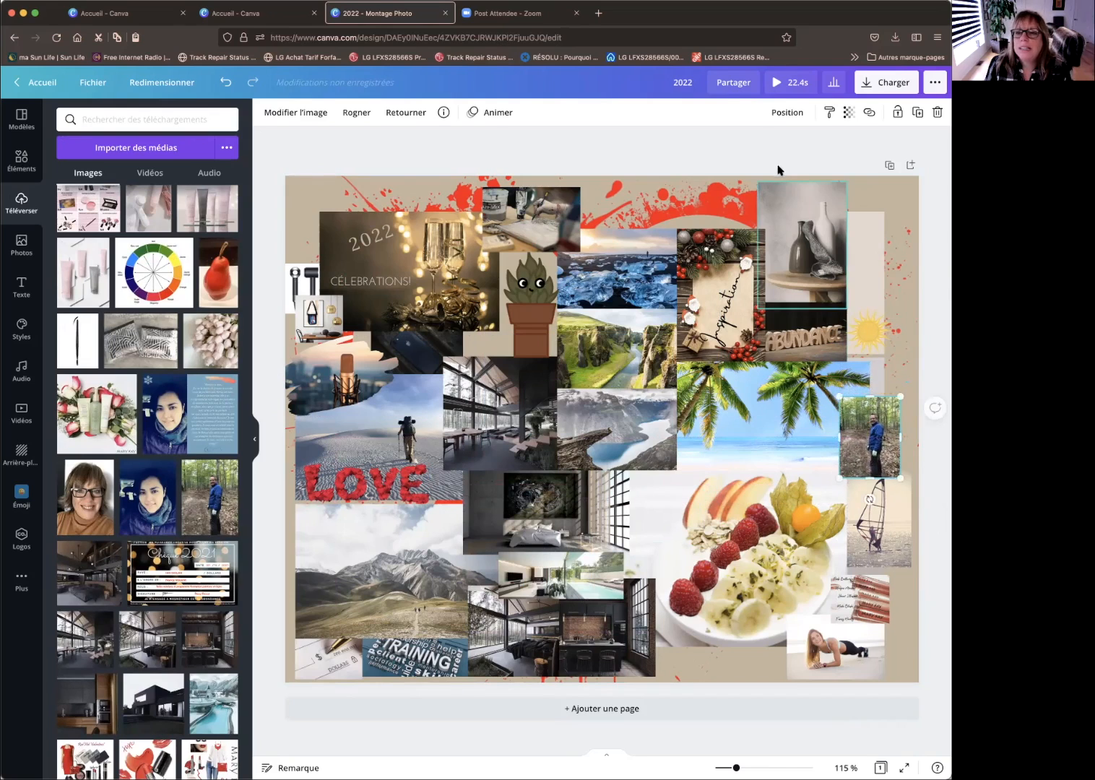
pyautogui.click(457, 153)
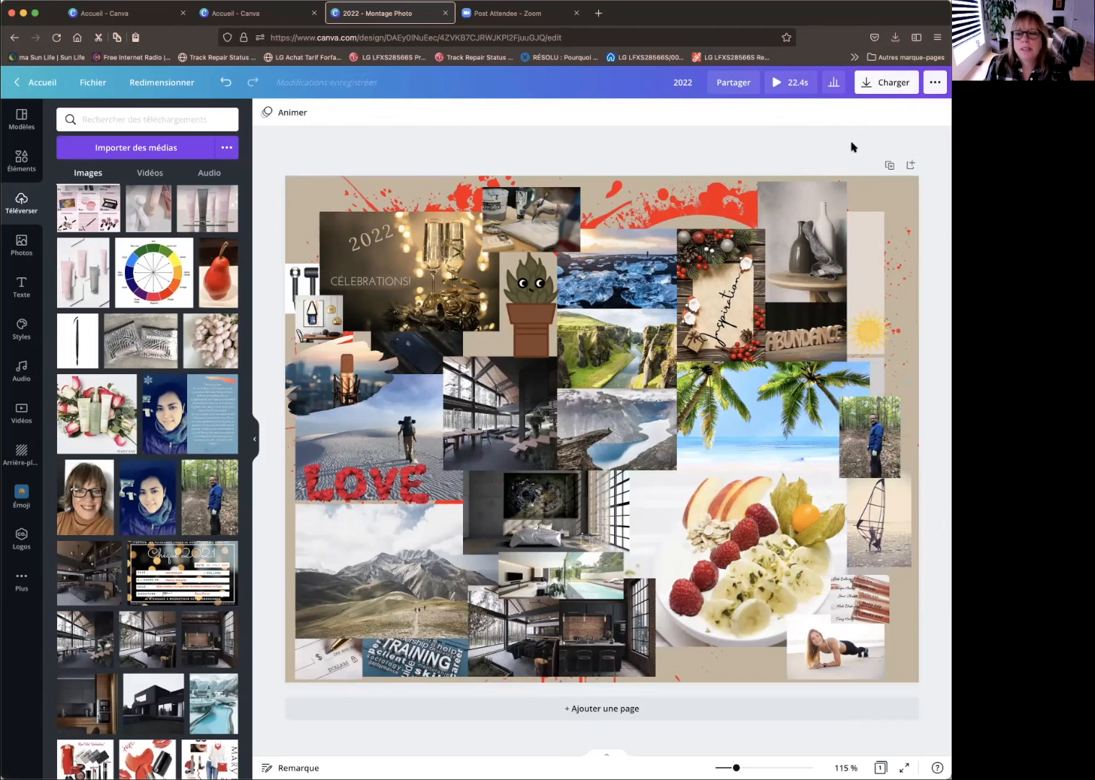
# - Download the collage as an MP4 video
pyautogui.click(864, 83)
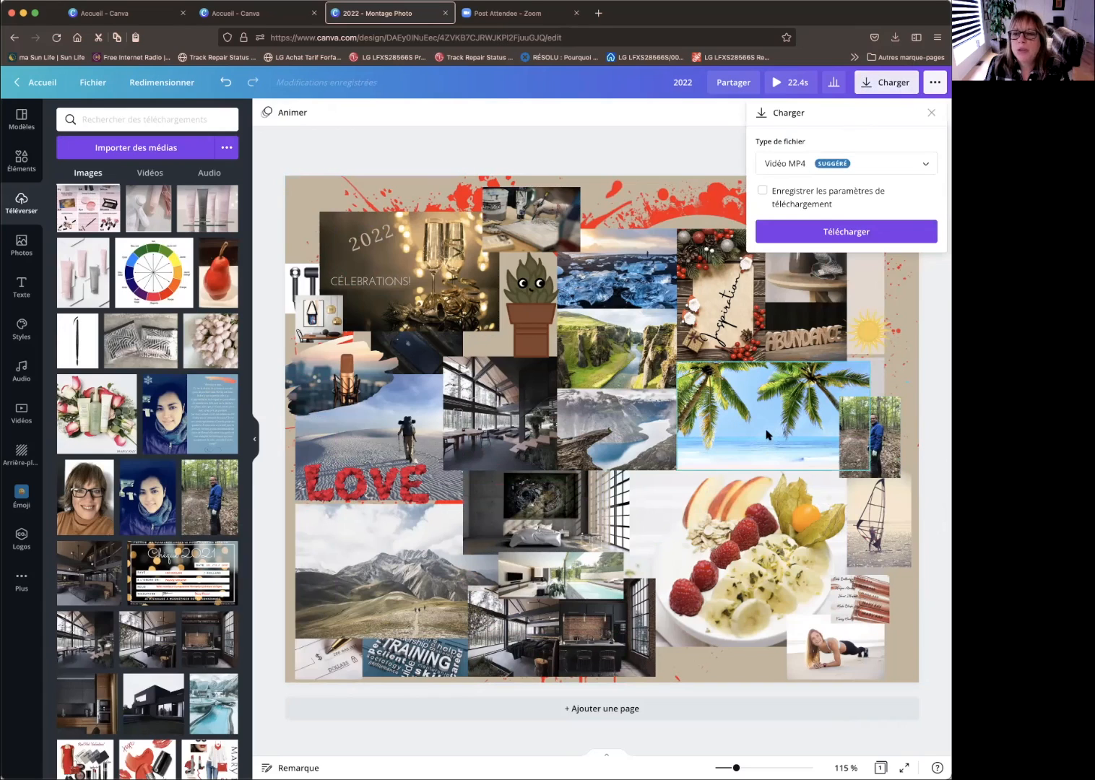
pyautogui.click(916, 164)
pyautogui.scroll(1, 868, 178)
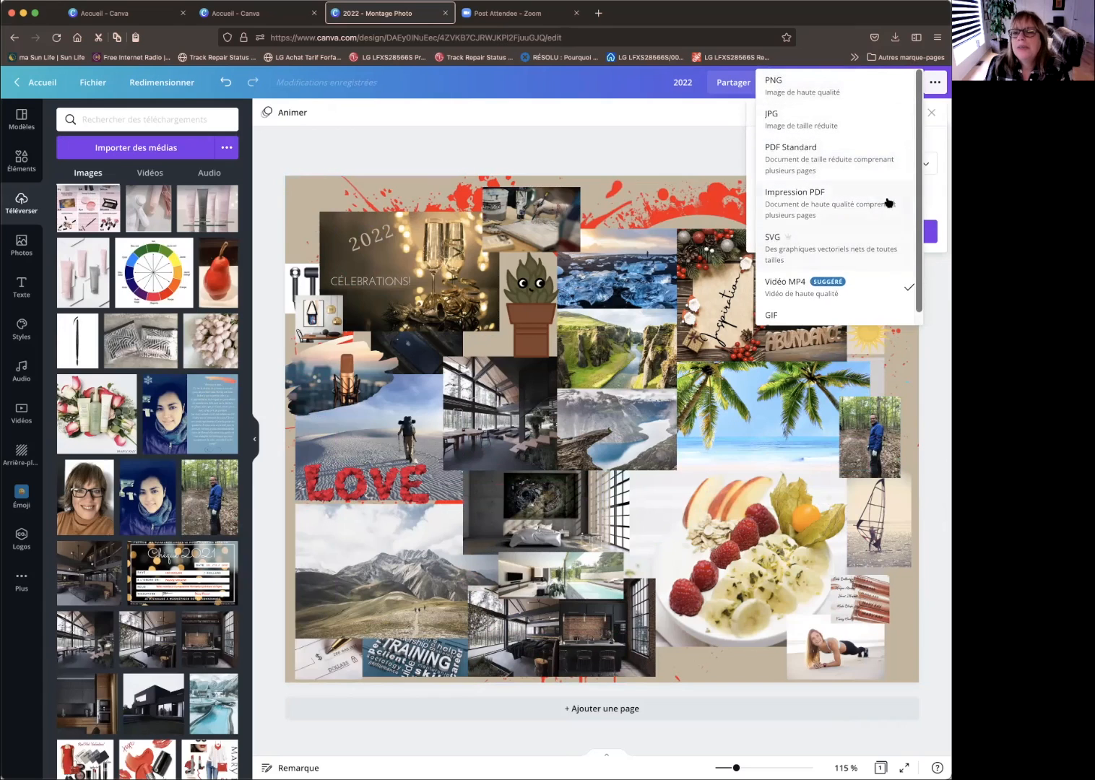
pyautogui.click(791, 284)
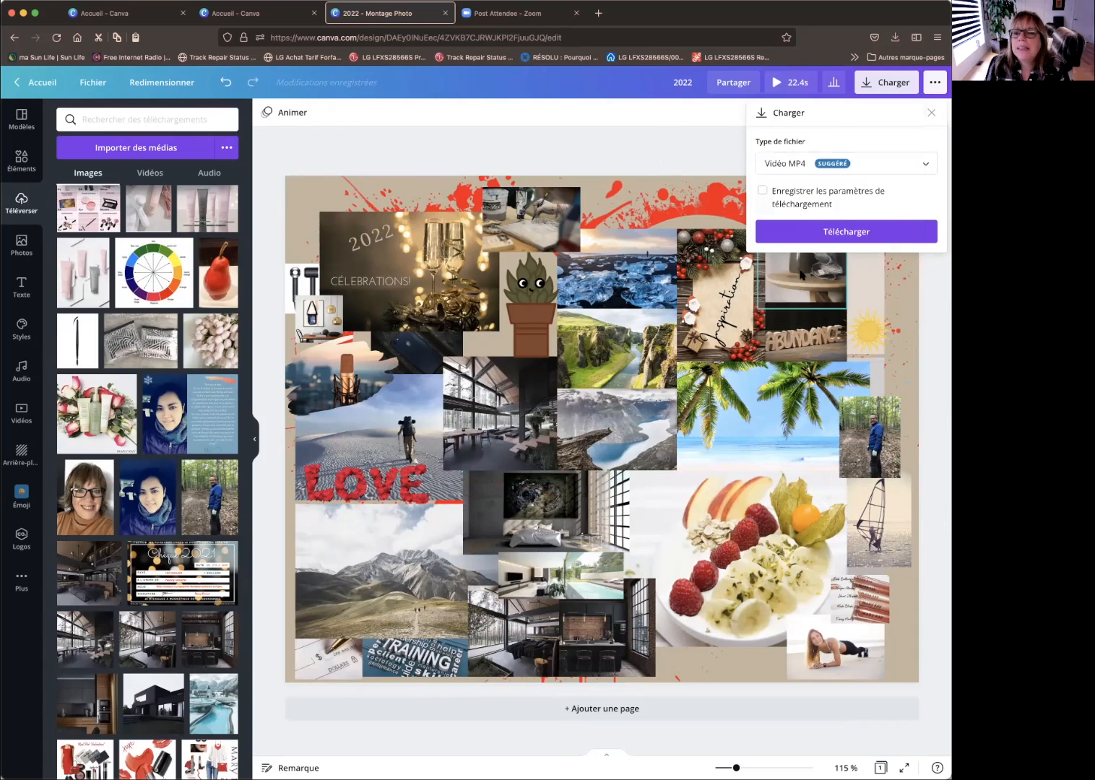
pyautogui.click(845, 231)
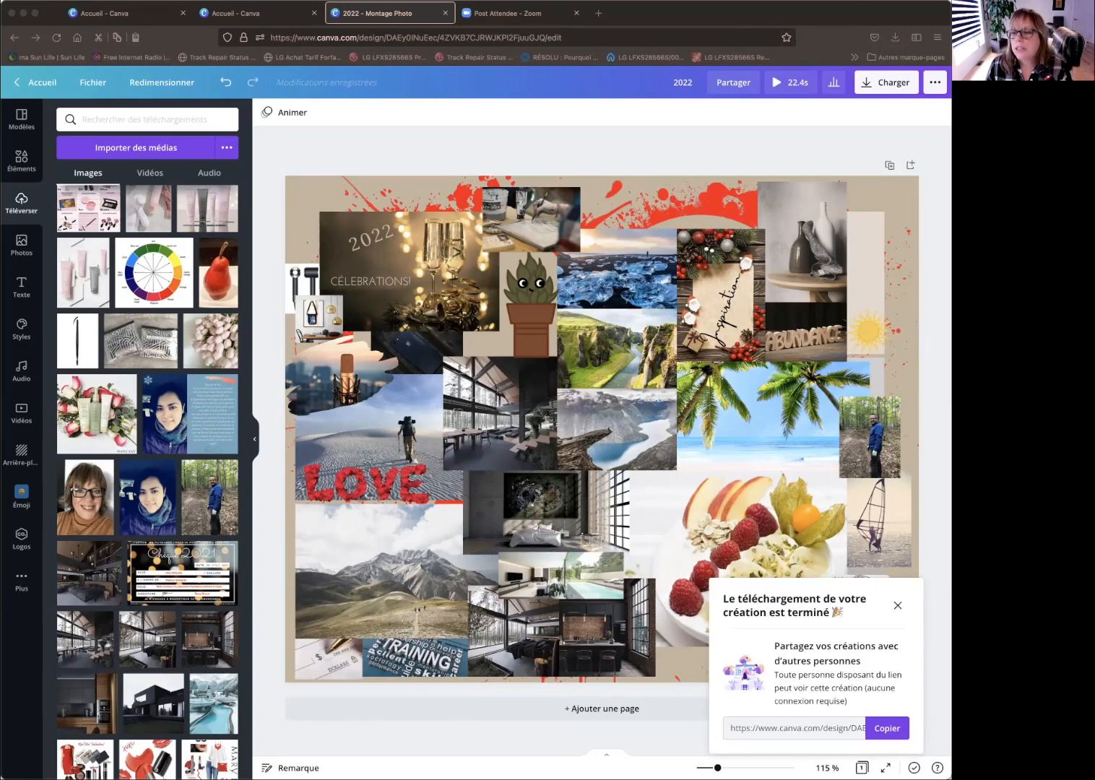
# - Upload the exported collage video, place it on the page to preview it, and dismiss the download notice
pyautogui.moveTo(824, 426); pyautogui.dragTo(719, 439)
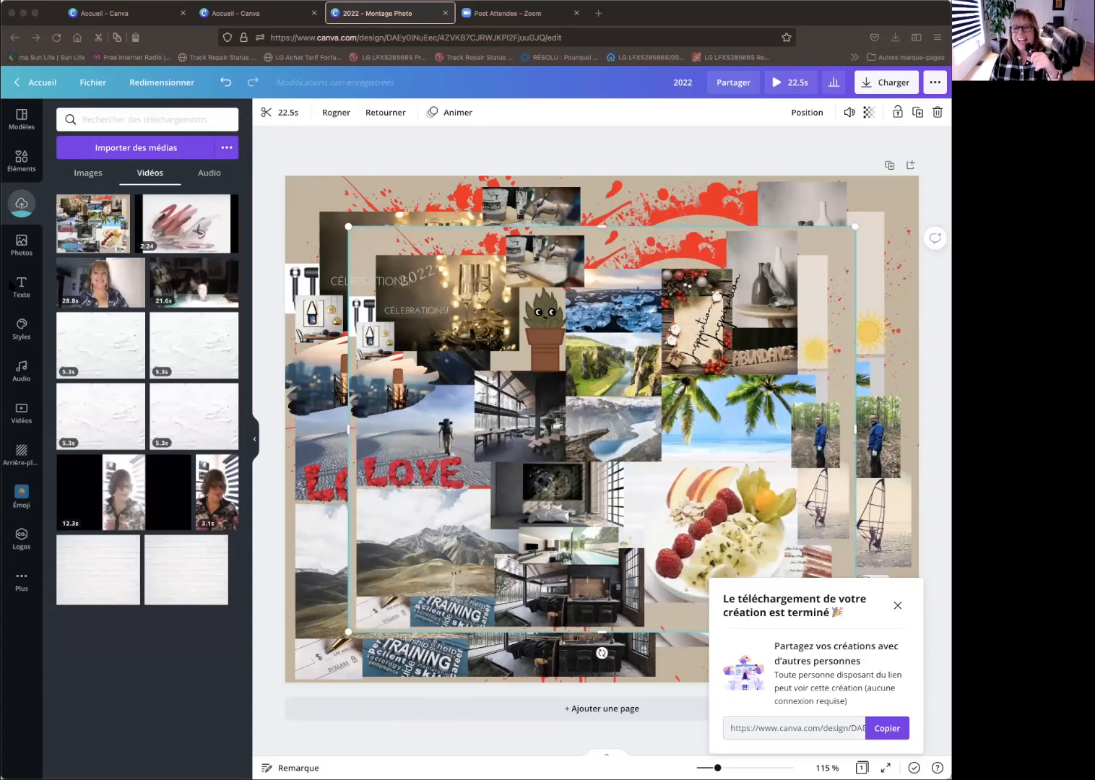
pyautogui.moveTo(100, 228)
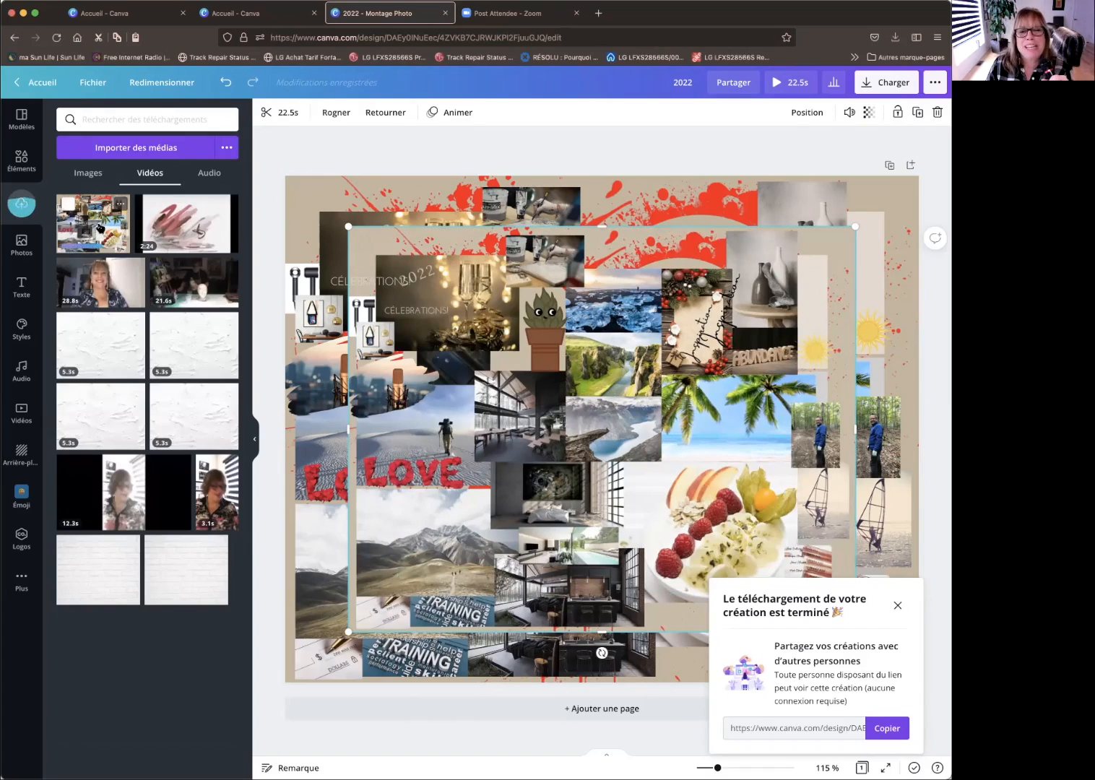
pyautogui.click(897, 607)
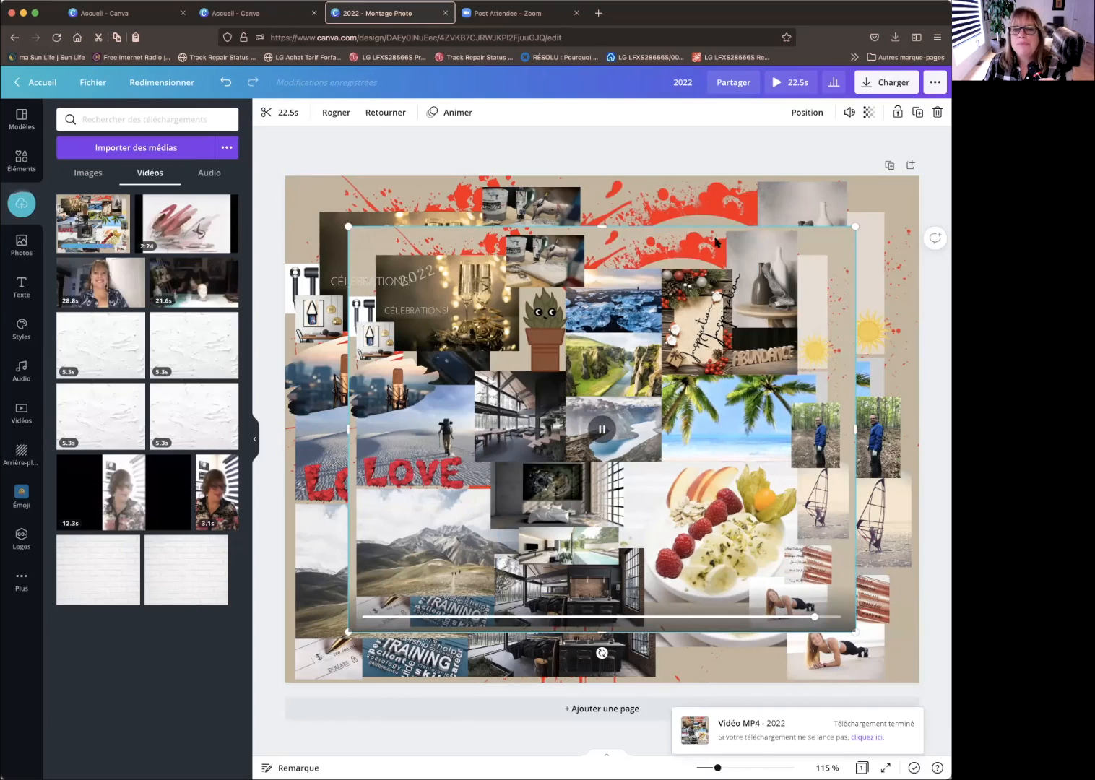
# - Delete the collage video placed on top of the photos
pyautogui.click(735, 161)
pyautogui.click(710, 238)
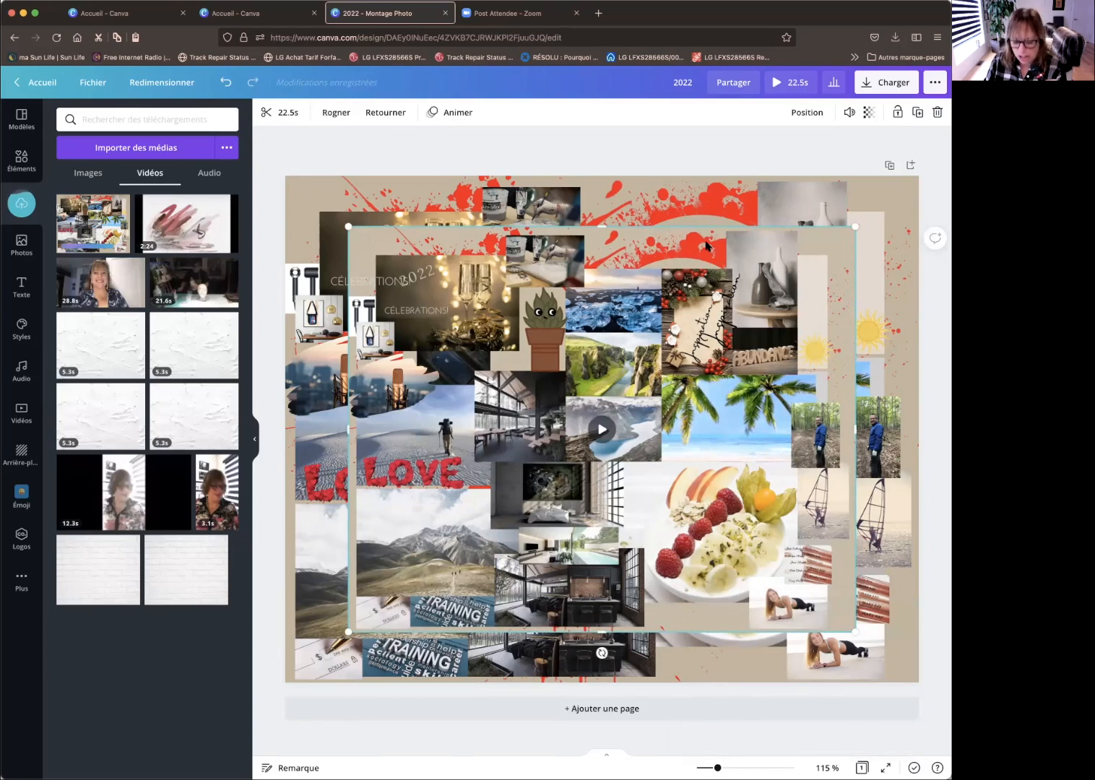
pyautogui.press('Delete')
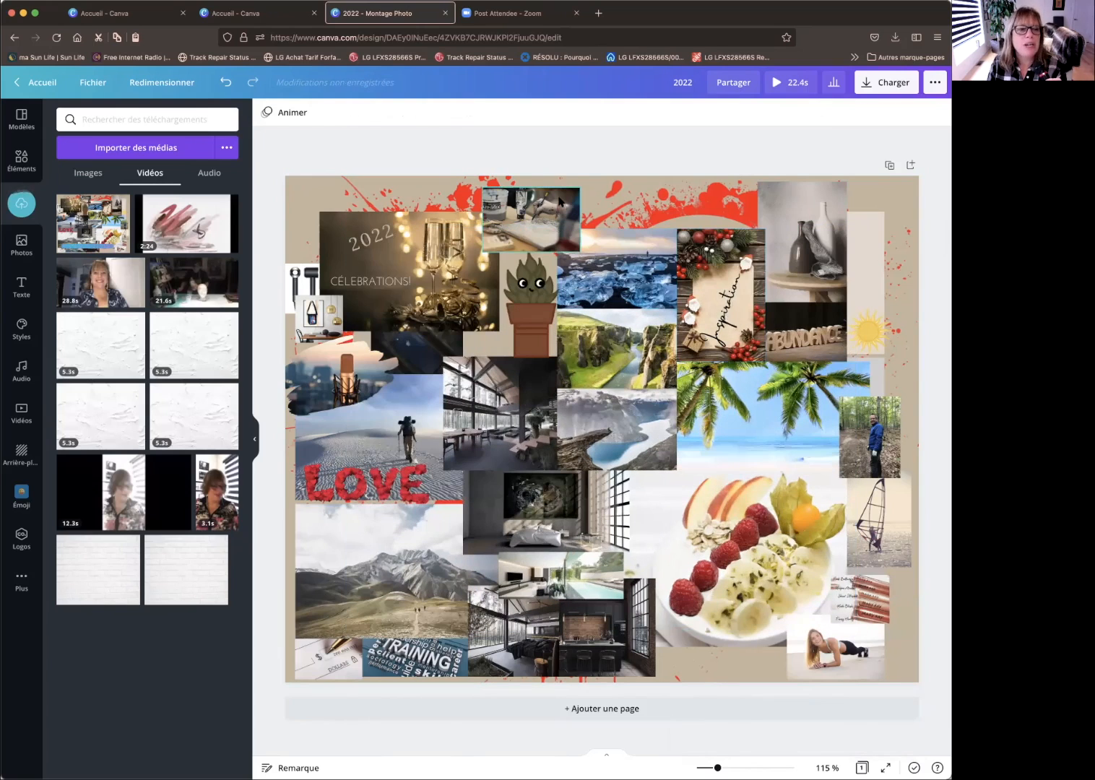